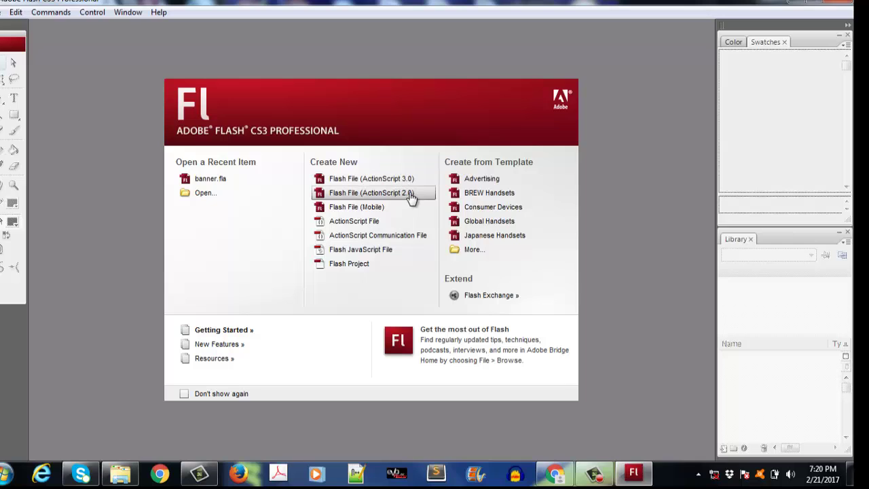
Step: Create a new Flash File (ActionScript 2.0) and display the document's properties
left_click(411, 195)
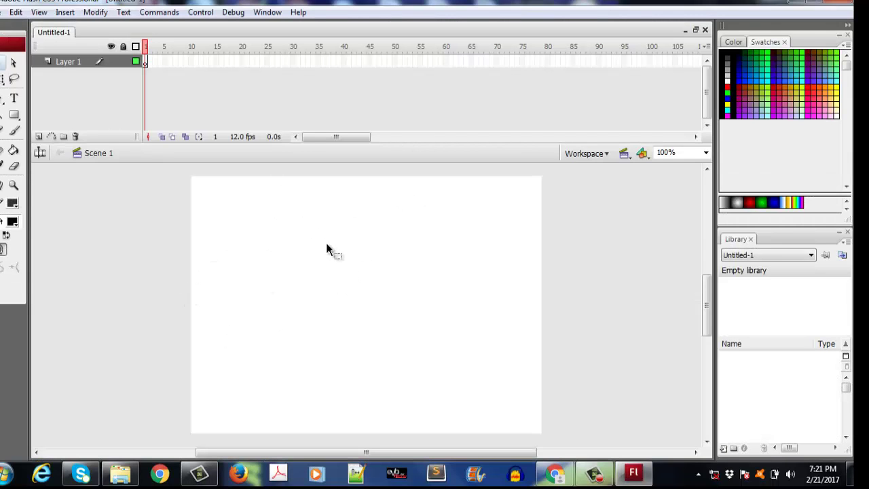
left_click(267, 12)
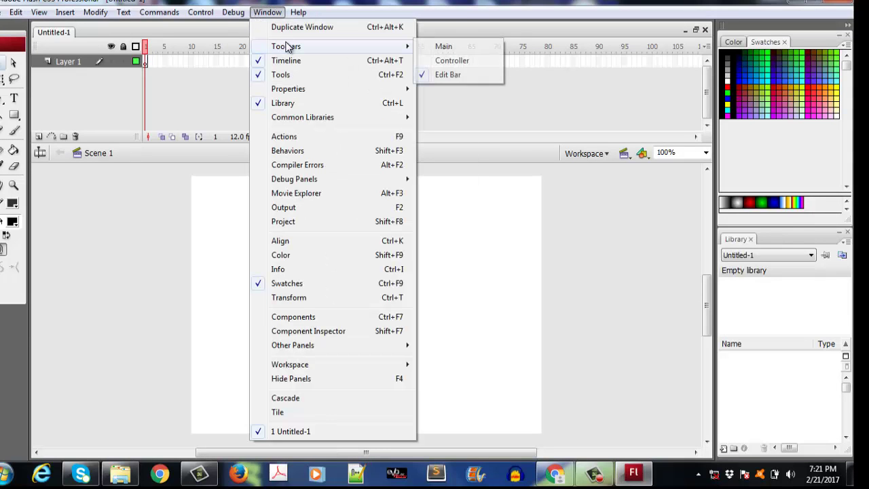
mouse_move(380, 91)
left_click(428, 90)
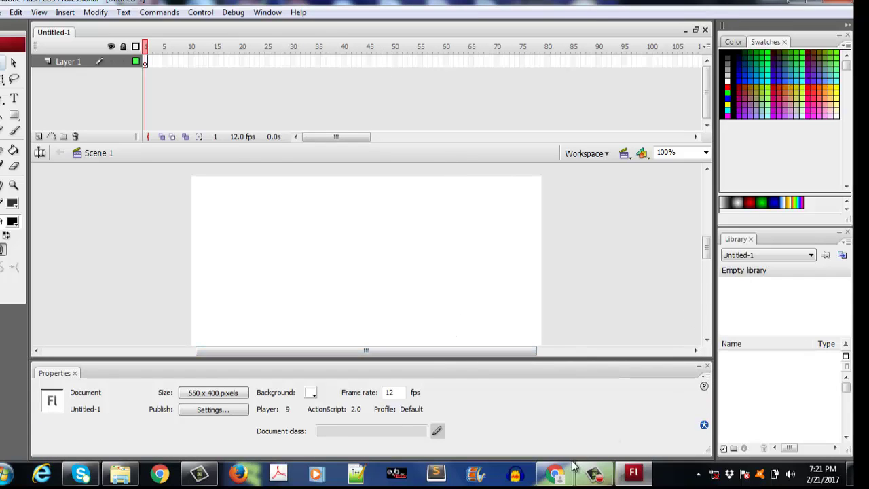
Step: Check the stick person exercise in Chrome, return to Flash and rename the first layer "arms"
left_click(555, 473)
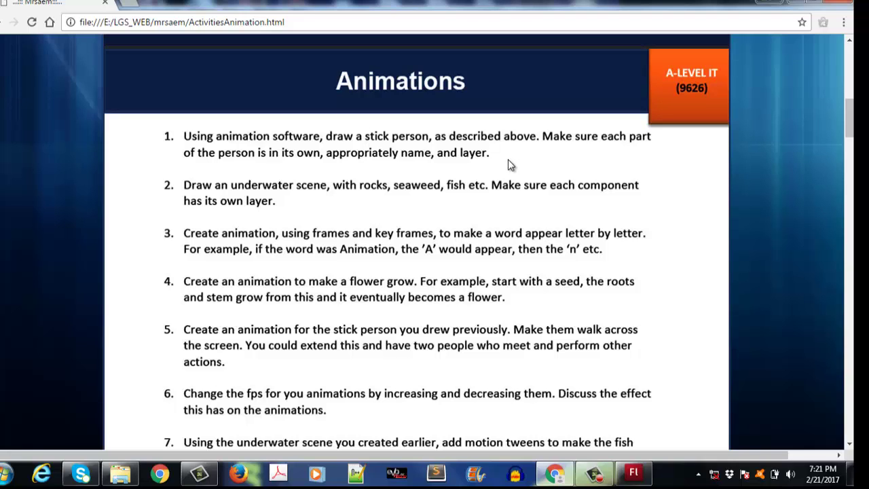
key("alt+Tab")
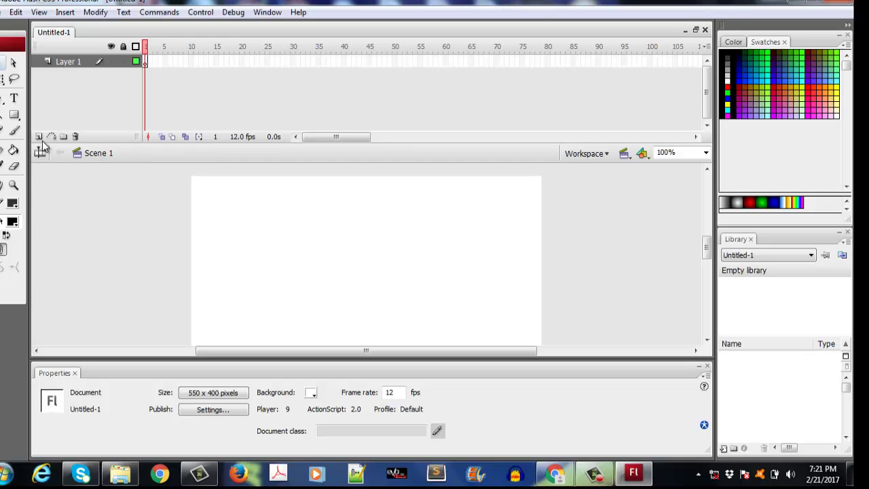
double_click(70, 62)
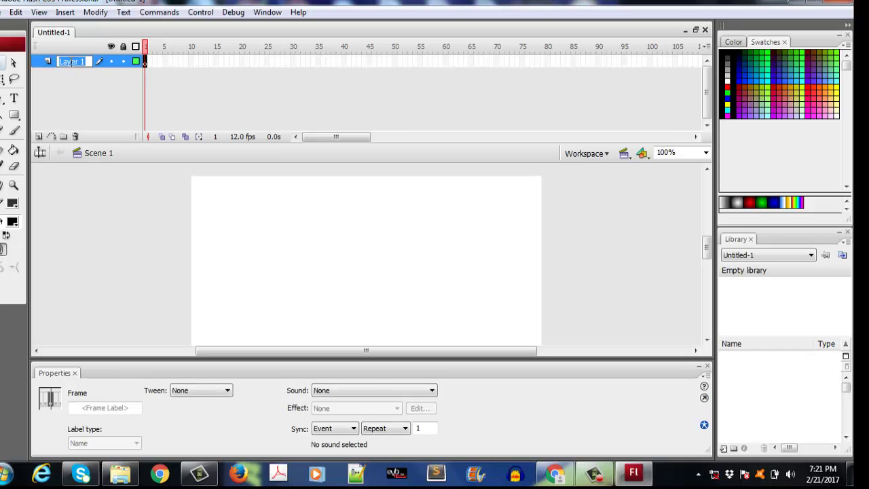
type("arms")
left_click(78, 215)
Step: Add two layers above the arms layer, naming them "legs" and "body"
left_click(38, 136)
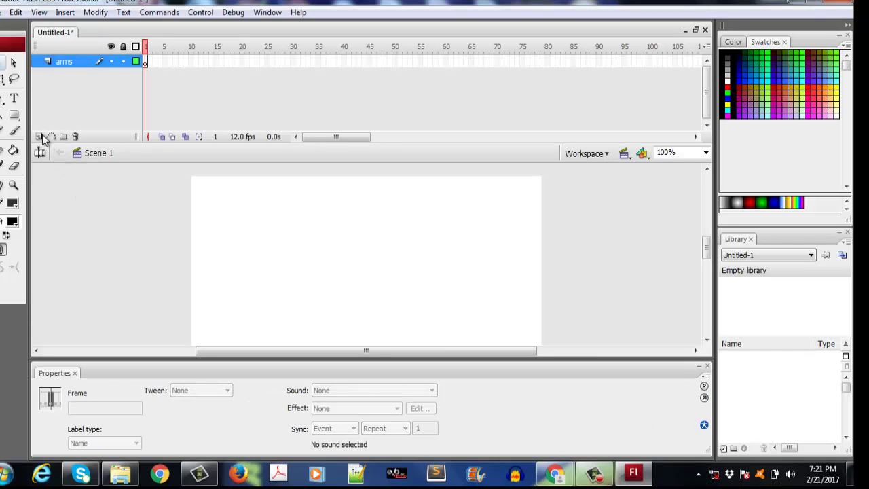
double_click(72, 62)
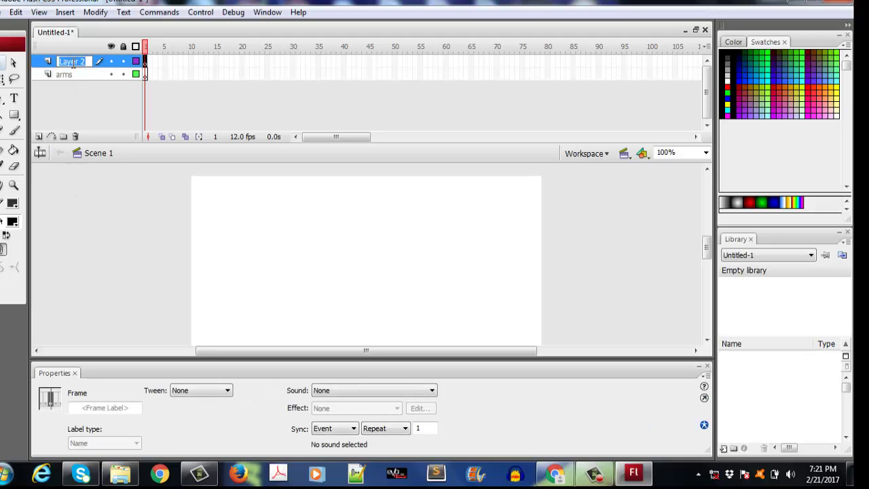
type("legs")
left_click(40, 137)
left_click(39, 136)
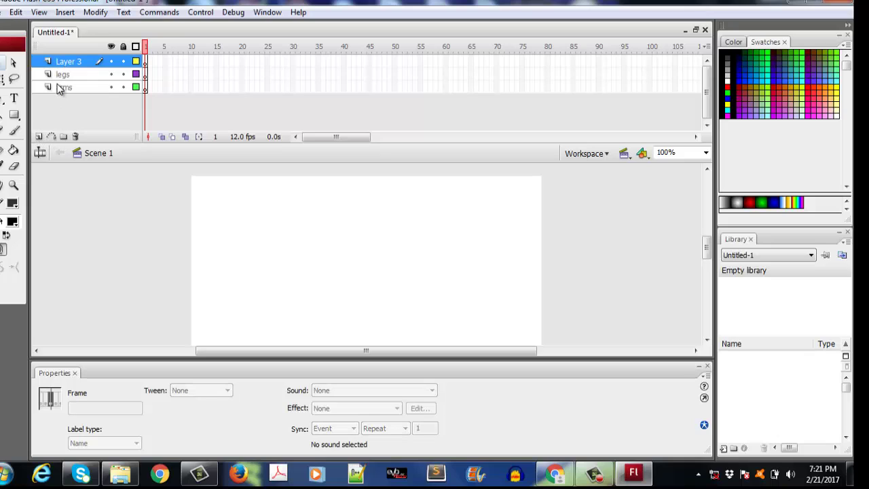
double_click(70, 61)
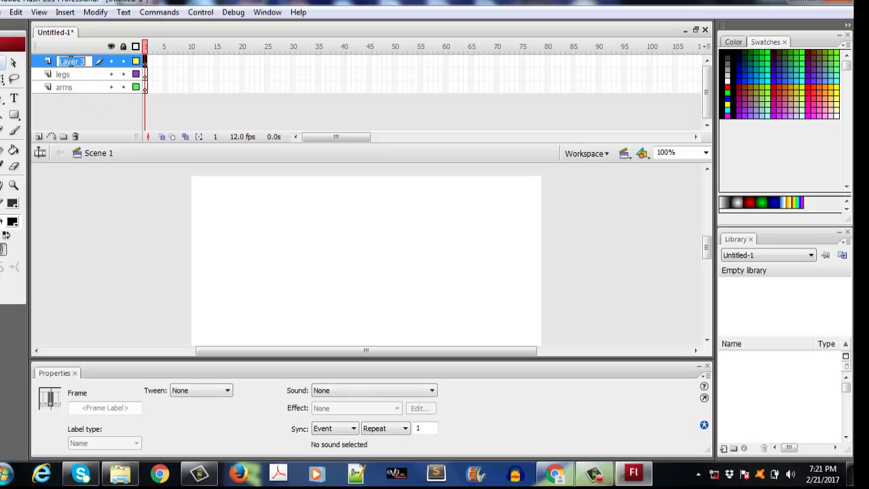
type("body")
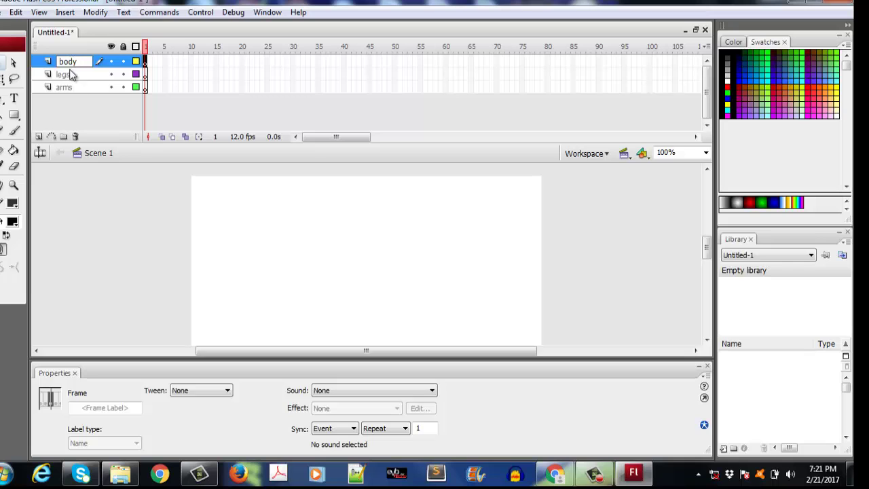
left_click(106, 184)
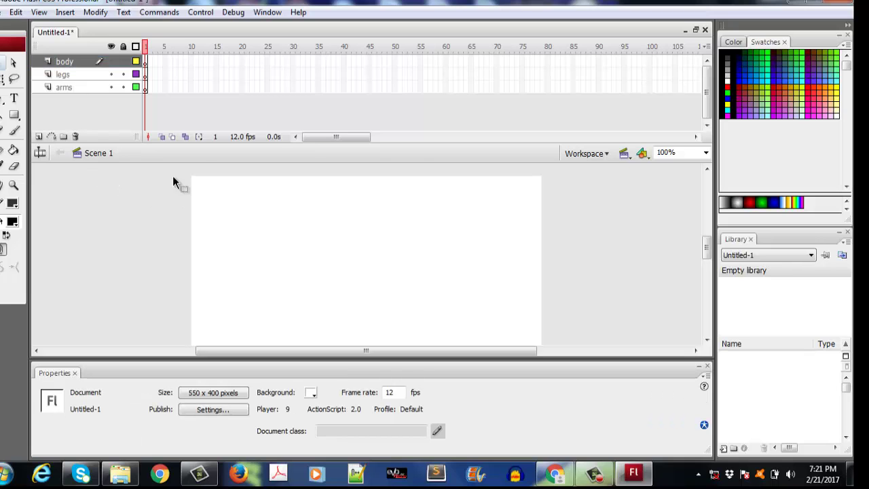
Step: Recheck the exercise in Chrome, and in Flash draw the stick person's head and torso on the body layer with a small black brush
key("alt+Tab")
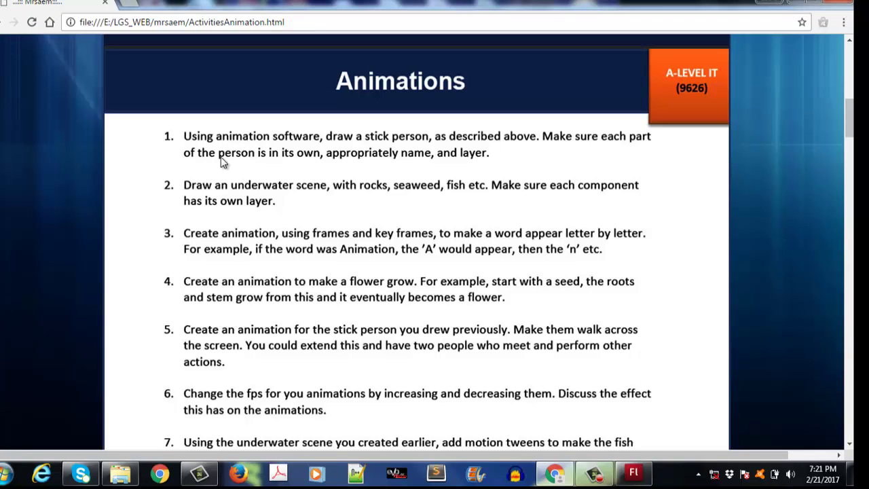
key("alt+Tab")
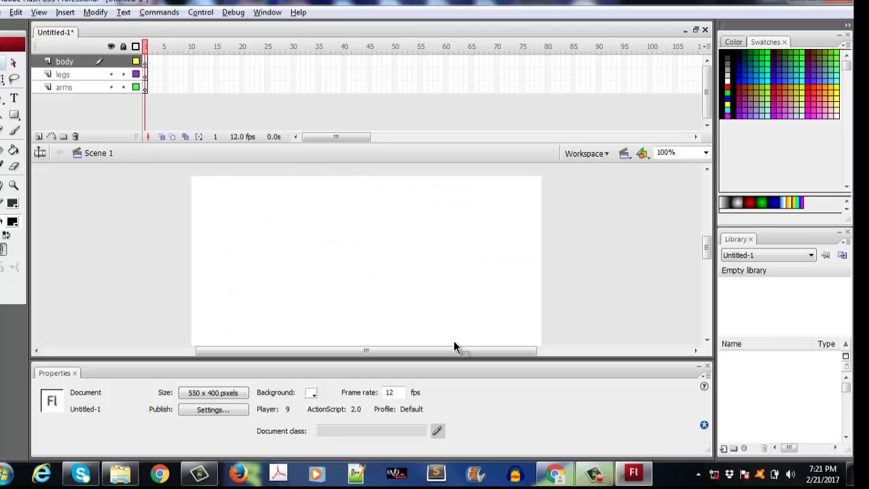
left_click(13, 130)
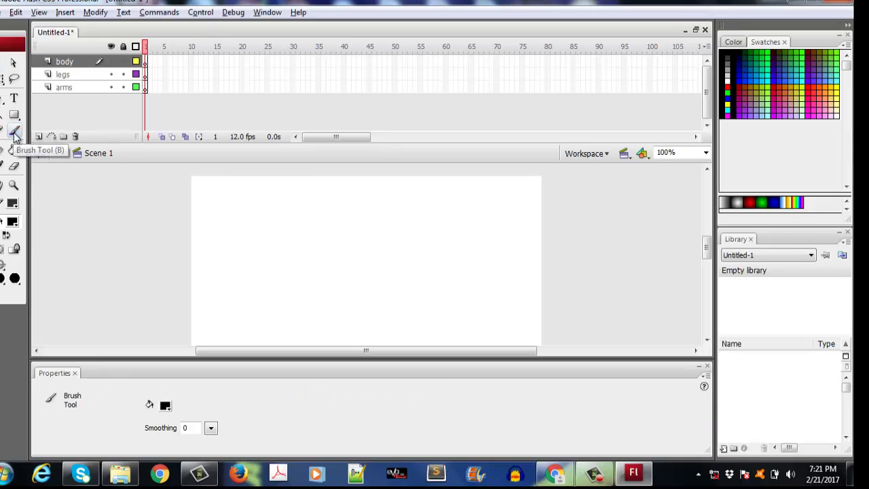
left_click(3, 281)
left_click(7, 333)
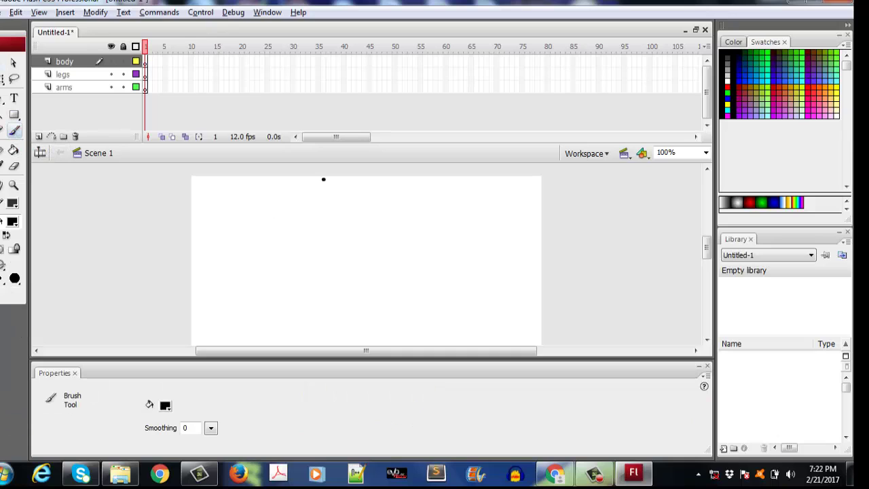
left_click(4, 281)
left_click(6, 313)
left_click_drag(229, 219, 229, 220)
Step: Brush two spread legs below the torso in frame 1 of the legs layer
left_click(145, 75)
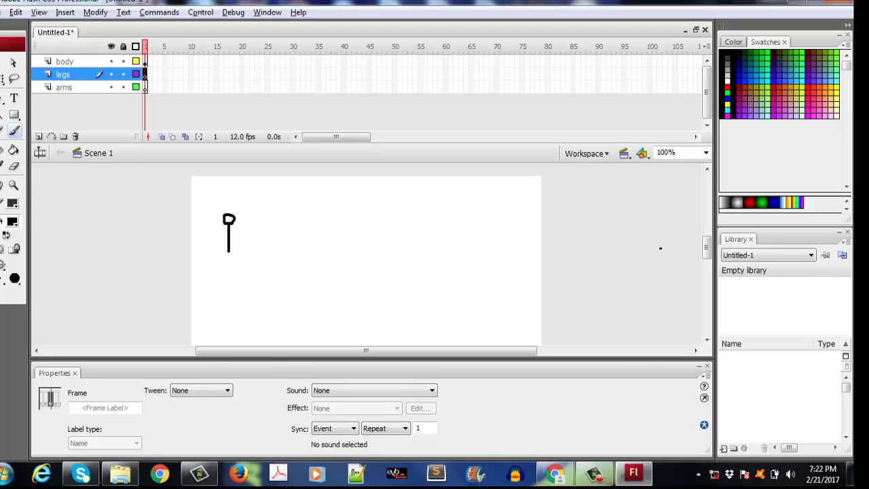
left_click_drag(706, 245, 706, 252)
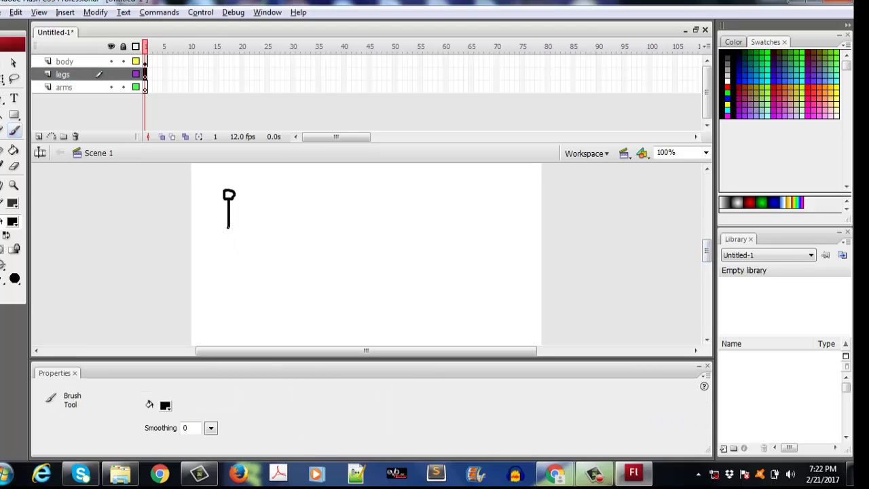
left_click_drag(224, 237, 204, 273)
left_click_drag(247, 273, 249, 273)
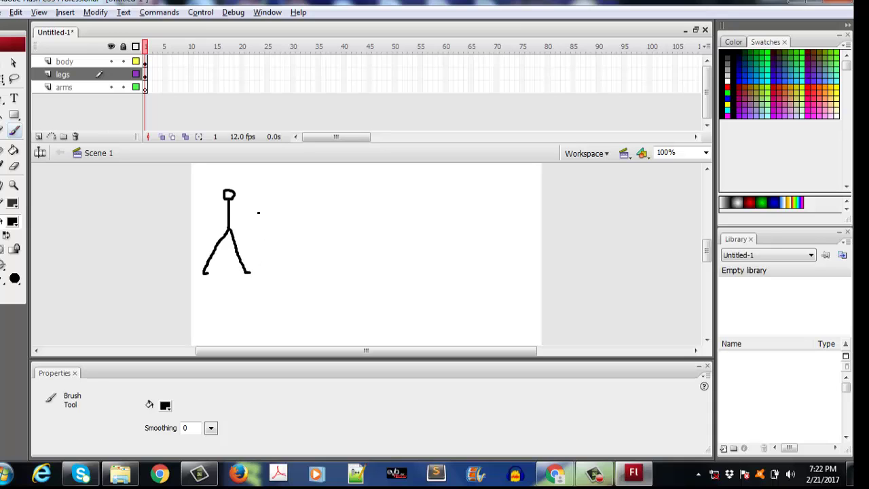
Step: Brush both arms outward from the upper torso in frame 1 of the arms layer
left_click(147, 95)
left_click(144, 87)
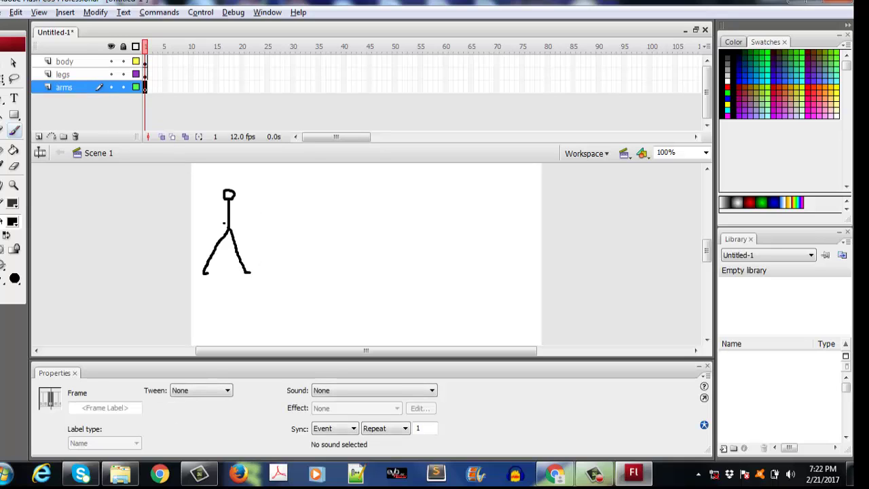
mouse_move(228, 210)
left_mouse_down()
mouse_move(200, 222)
mouse_move(251, 225)
left_mouse_up()
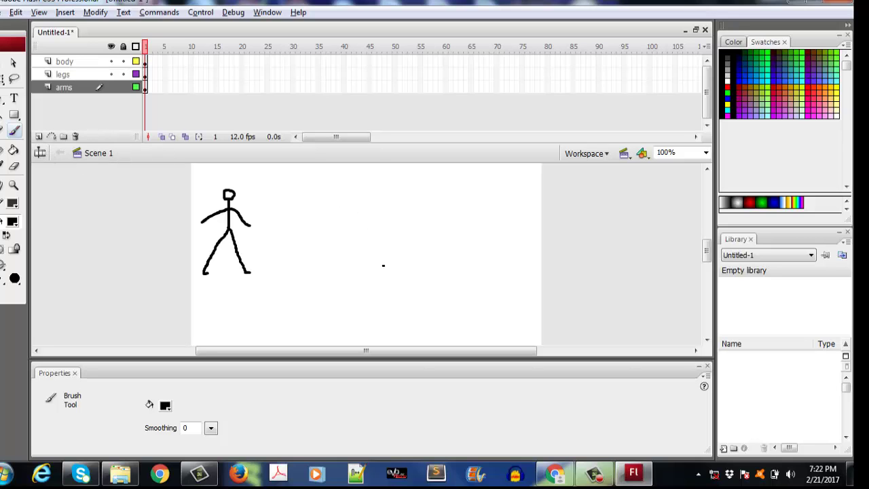
Step: Review the exercise list in Chrome, return to Flash and start saving the drawing under a new name
left_click(556, 473)
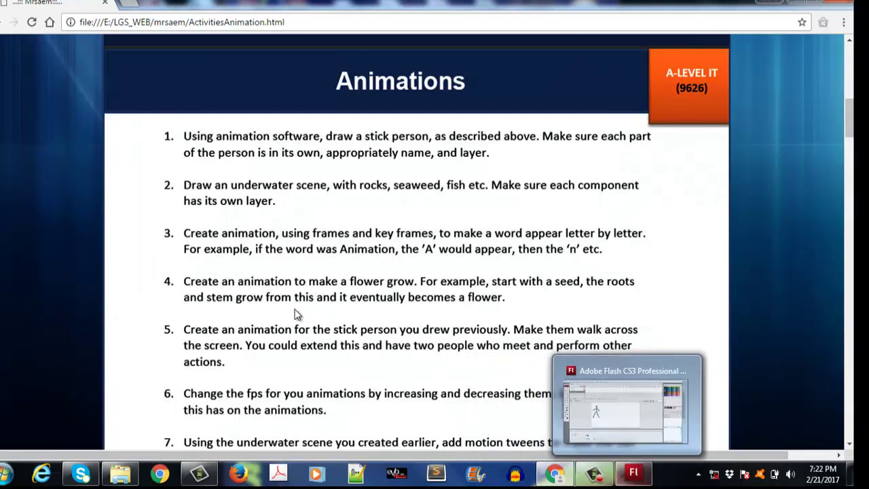
key("alt+Tab")
left_click(6, 12)
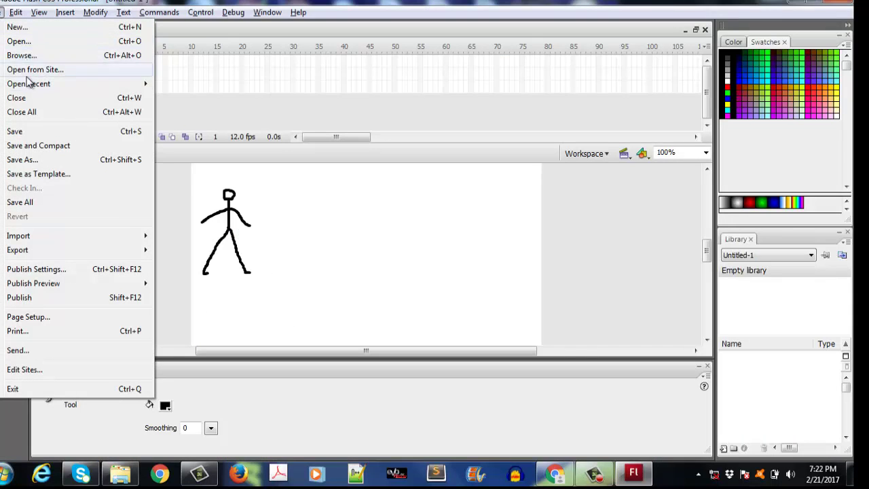
left_click(170, 166)
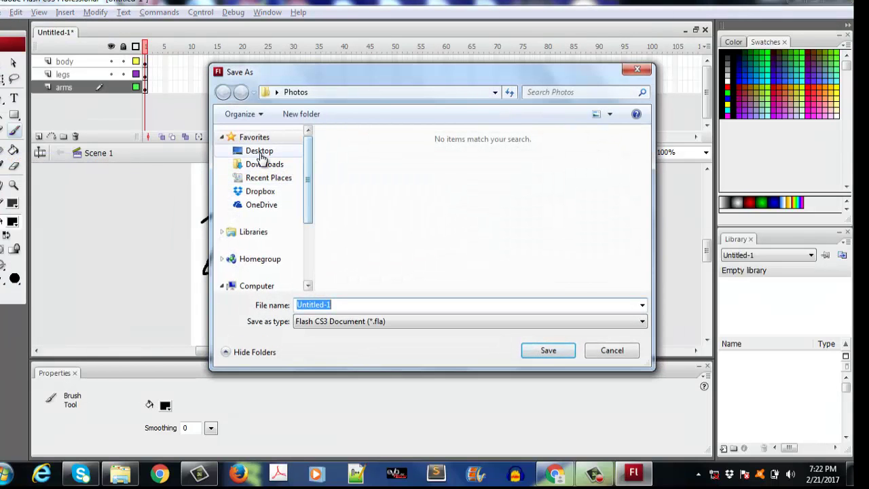
Step: Set the save location to the animations folder inside IT, within LGS_WEB on Local Disk (E:)
left_click(260, 155)
left_click(375, 262)
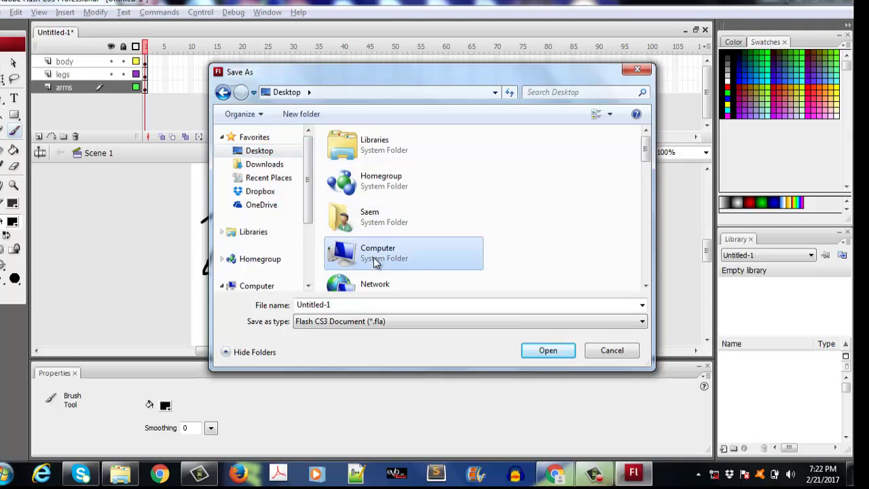
double_click(375, 262)
double_click(424, 240)
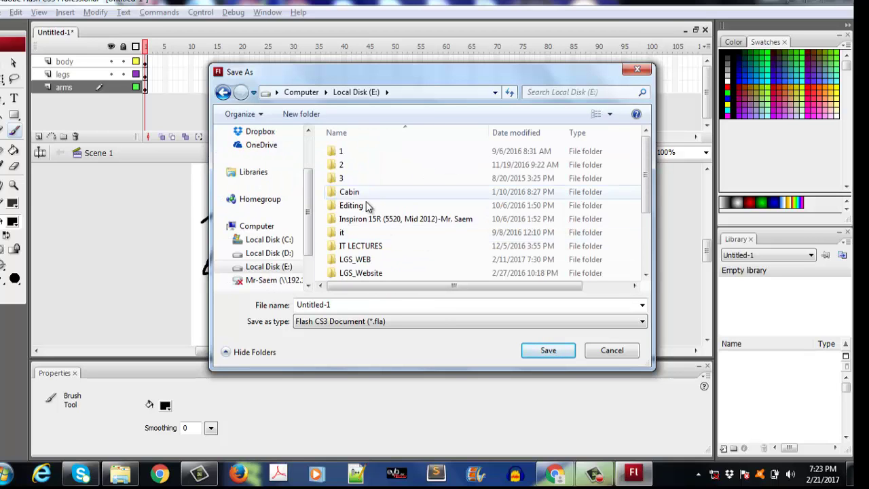
double_click(384, 261)
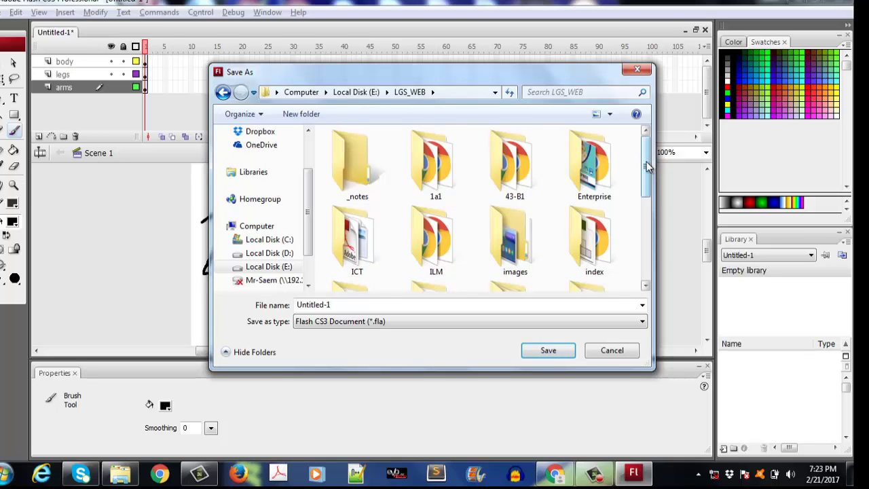
left_click_drag(648, 167, 644, 216)
double_click(621, 205)
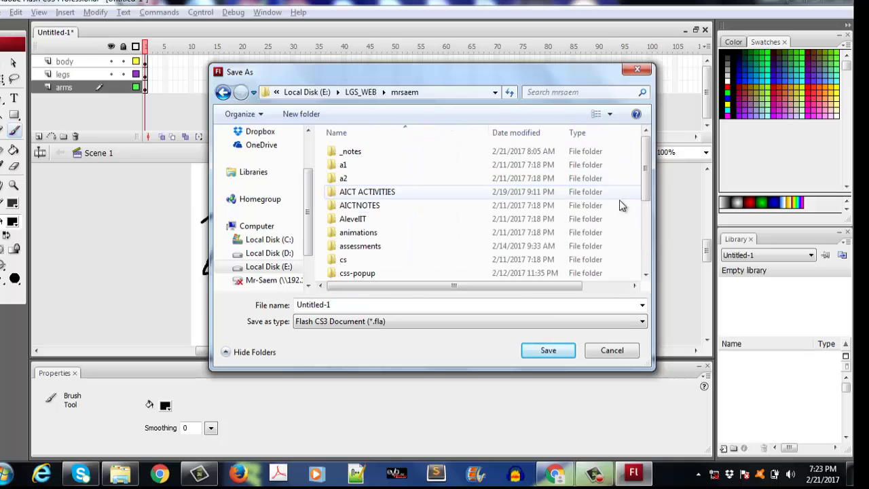
scroll(624, 193, "down", 3)
double_click(435, 253)
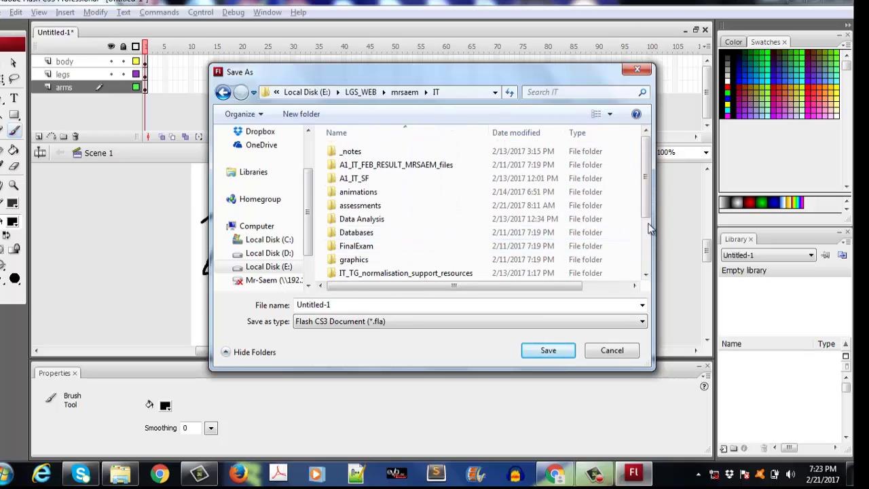
double_click(405, 192)
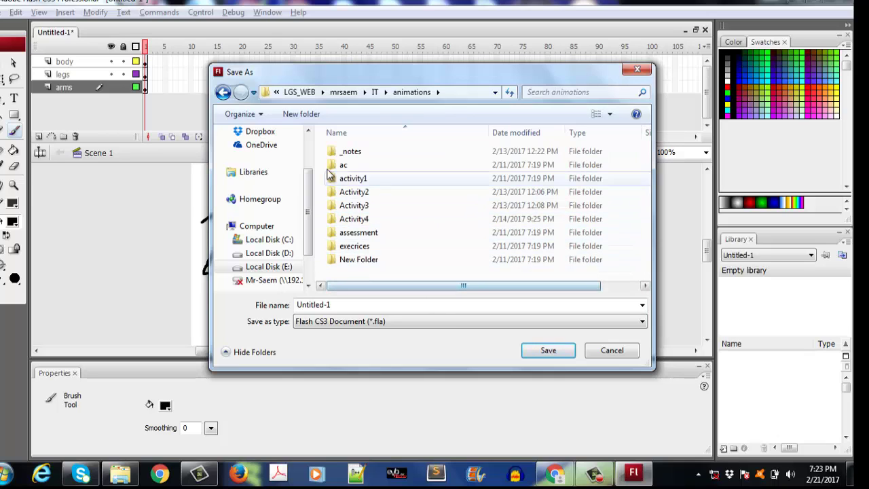
Step: Create a folder named "Activity1to18fromthebook" inside the animations folder
left_click(307, 115)
type("A")
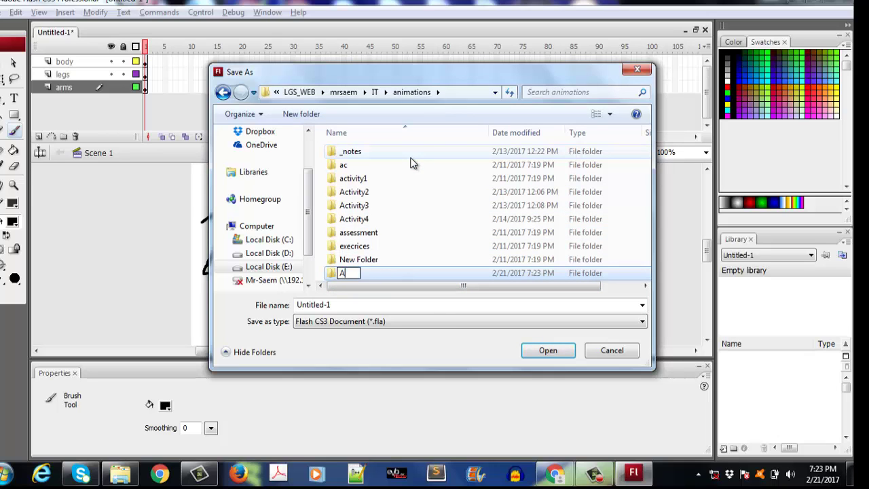
type("ctivity1")
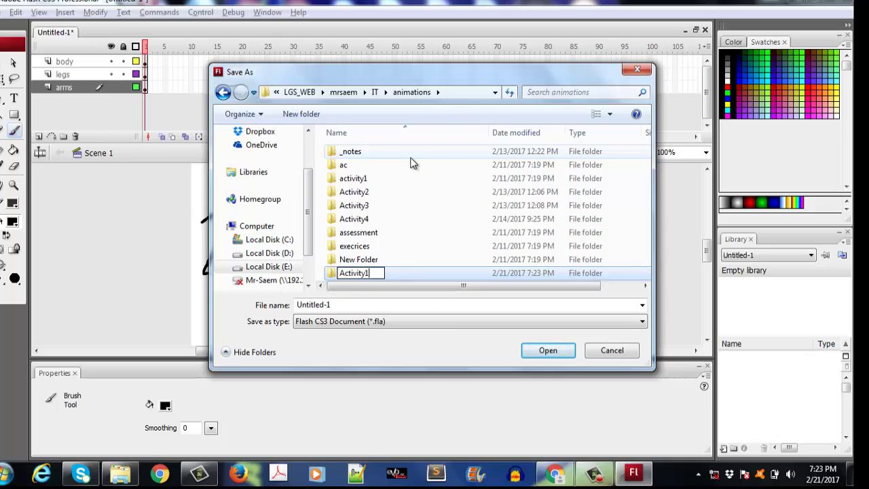
type("to18from")
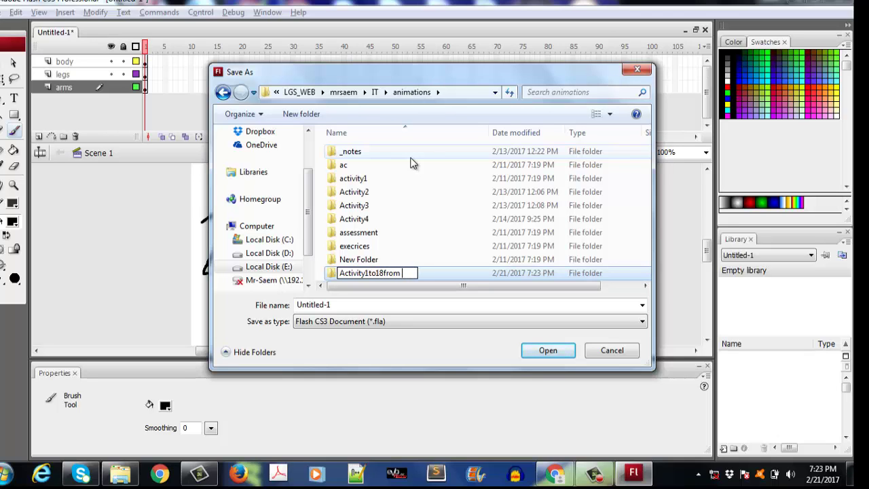
type("thebook")
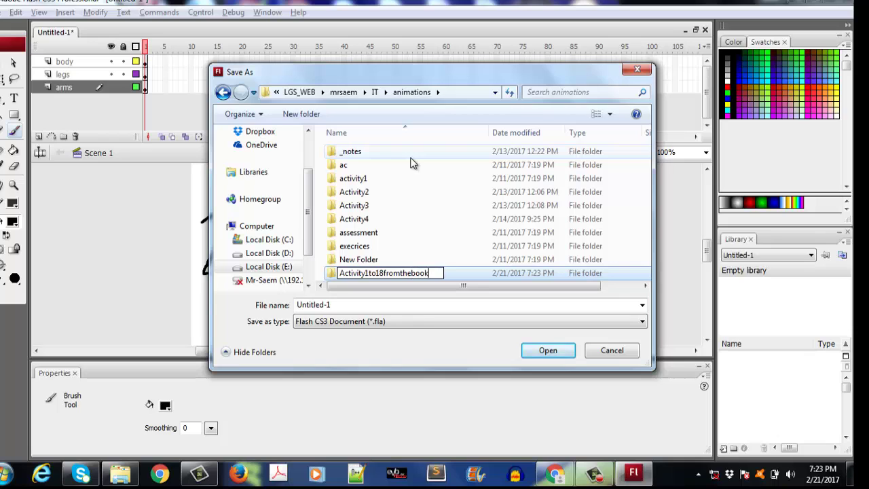
left_click(346, 259)
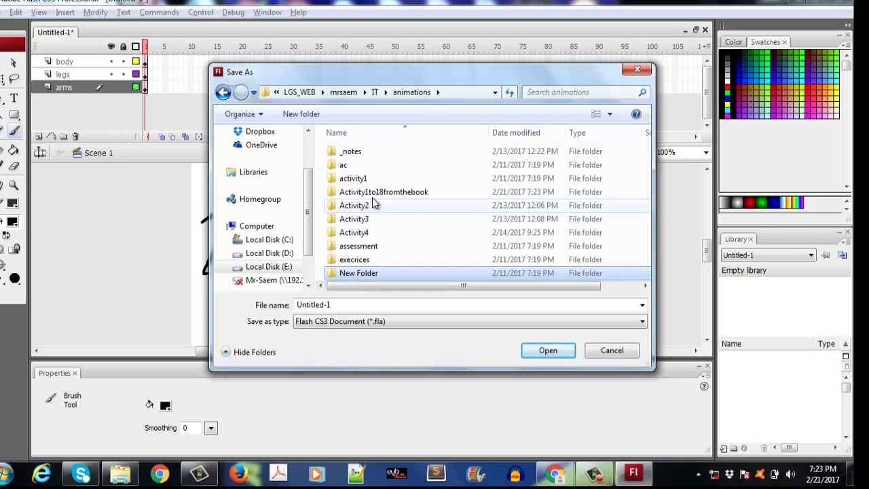
Step: Save the drawing as "stickperson" in the Activity1to18fromthebook folder as a Flash CS3 document
double_click(326, 193)
left_click(377, 304)
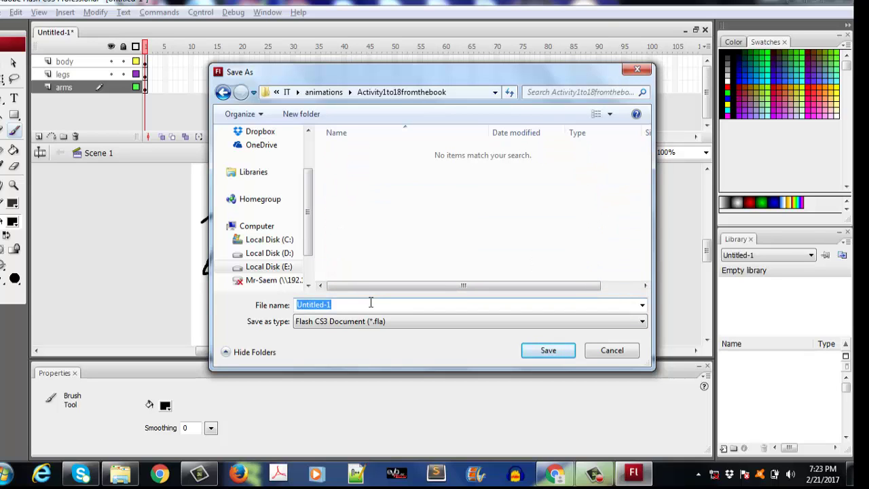
type("stickperson")
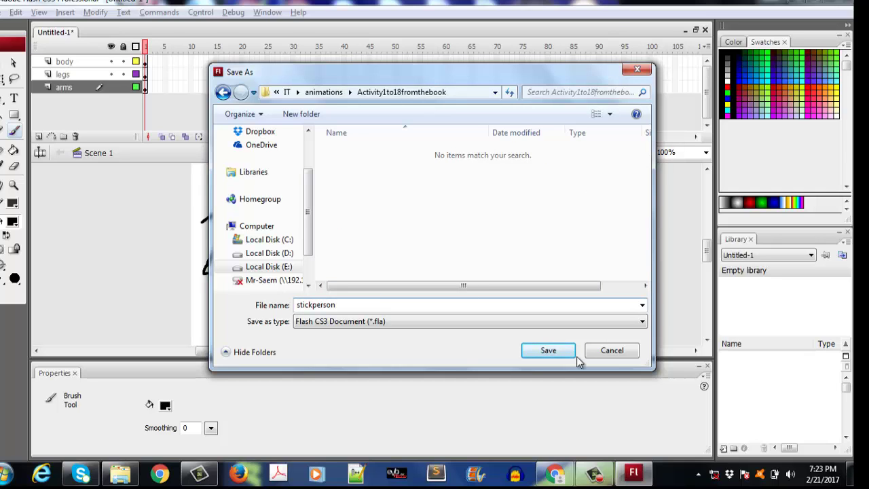
left_click(560, 352)
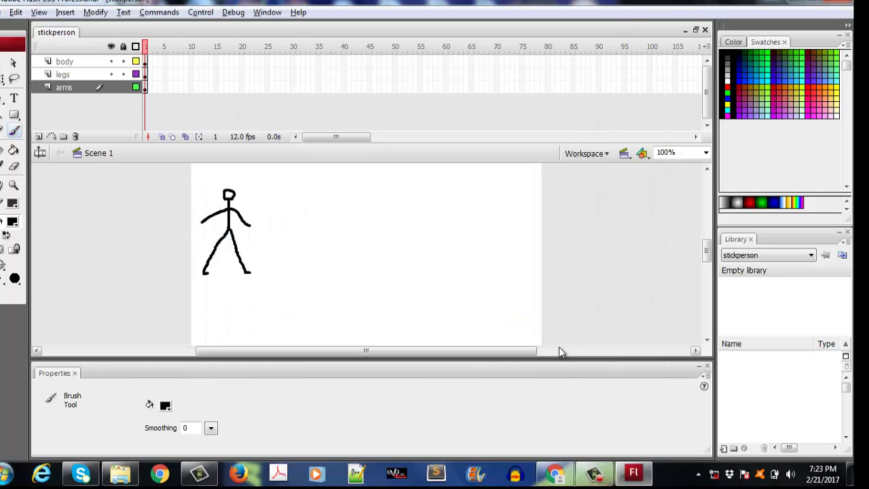
Step: Test the stickperson movie, close its preview, and check the exercise list in Chrome
key("ctrl+Return")
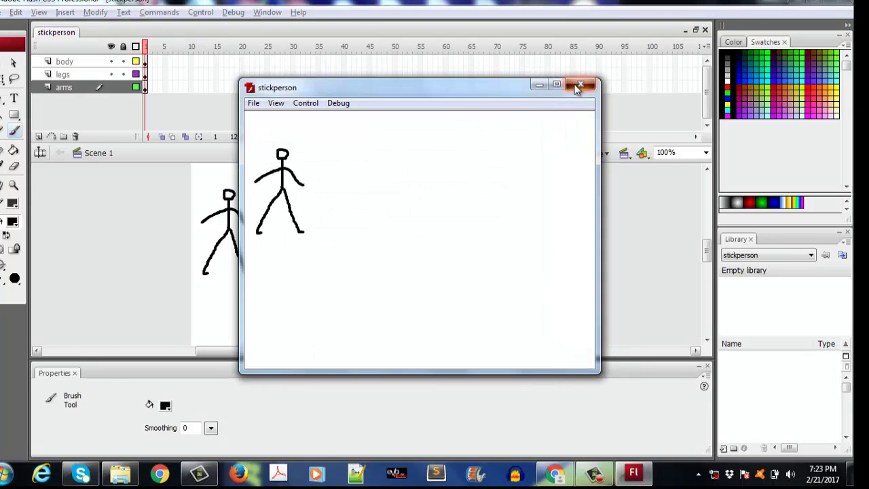
left_click(579, 85)
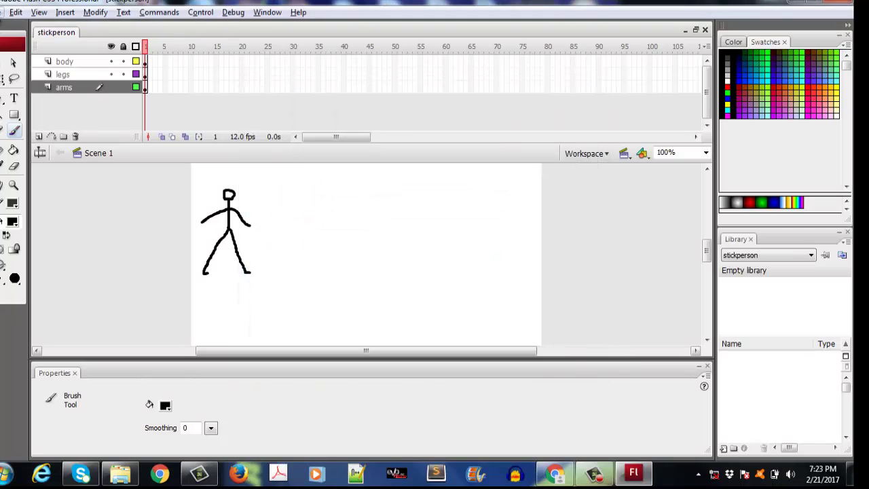
left_click(555, 473)
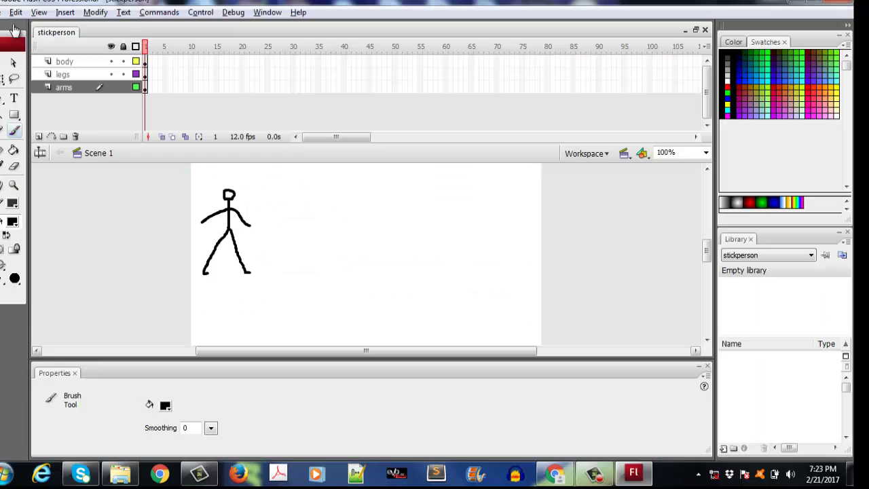
Step: Return to Flash and create a new Flash File (ActionScript 2.0) document
left_click(3, 23)
left_click(4, 13)
left_click(10, 28)
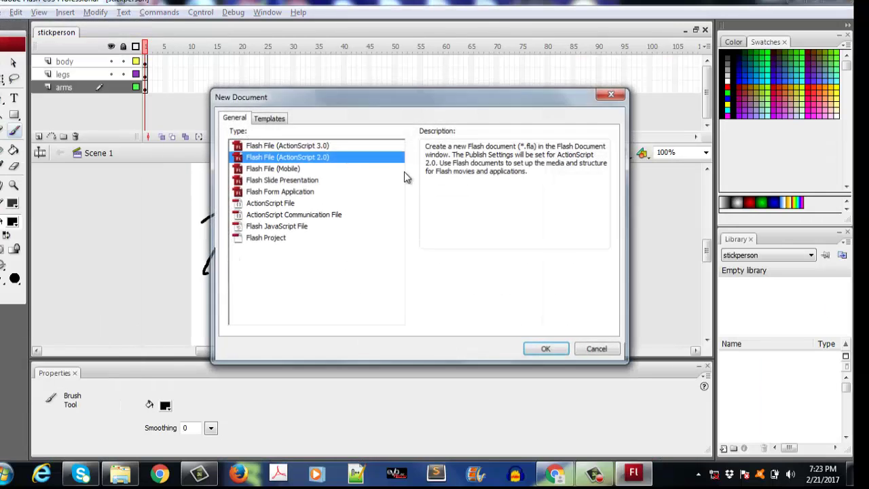
double_click(296, 160)
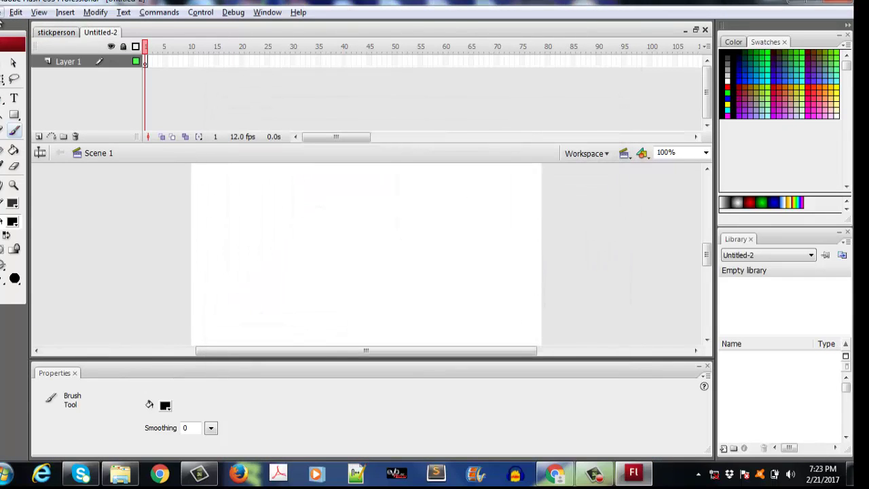
Step: Save the new document as "underwaterscene" in the Activity1to18fromthebook folder
left_click(4, 12)
left_click(27, 159)
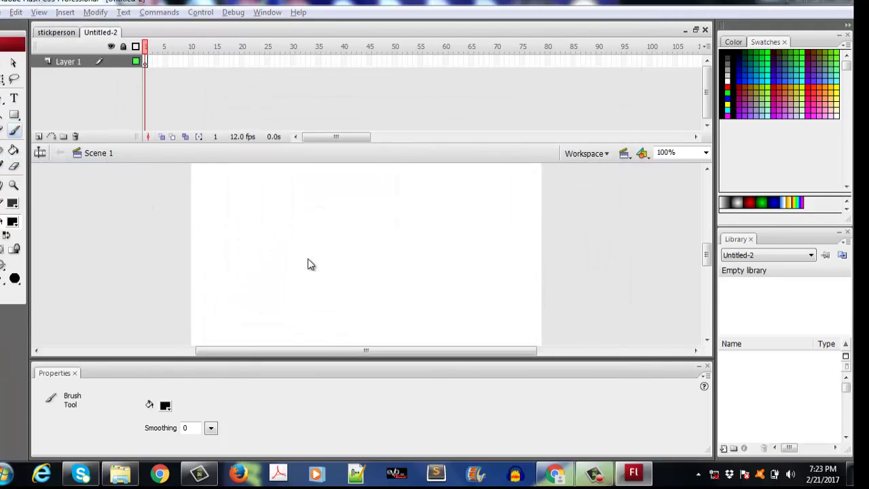
type("underwater")
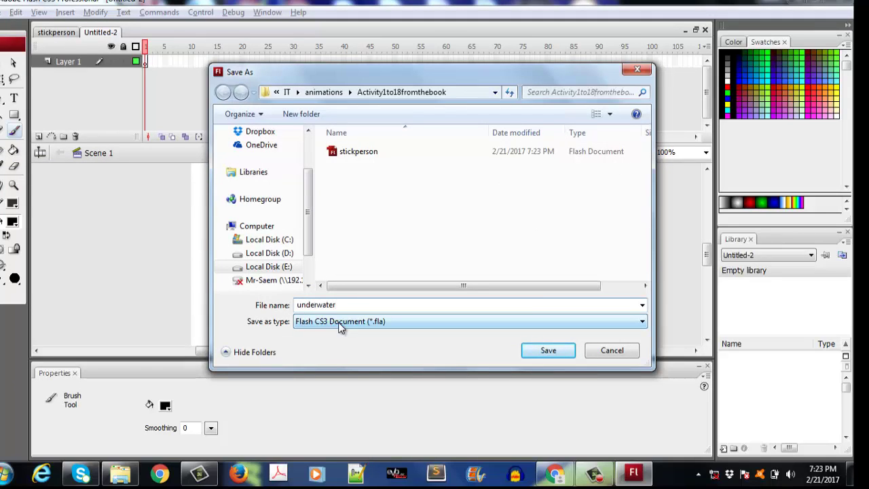
type("scene")
left_click(560, 352)
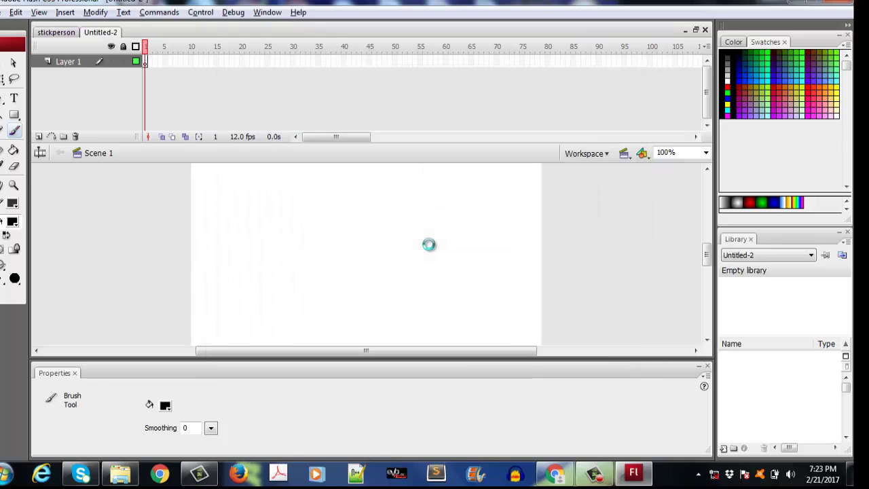
Step: Rename Layer 1 as "rocks" and add a layer above it named "seaweeds"
double_click(78, 66)
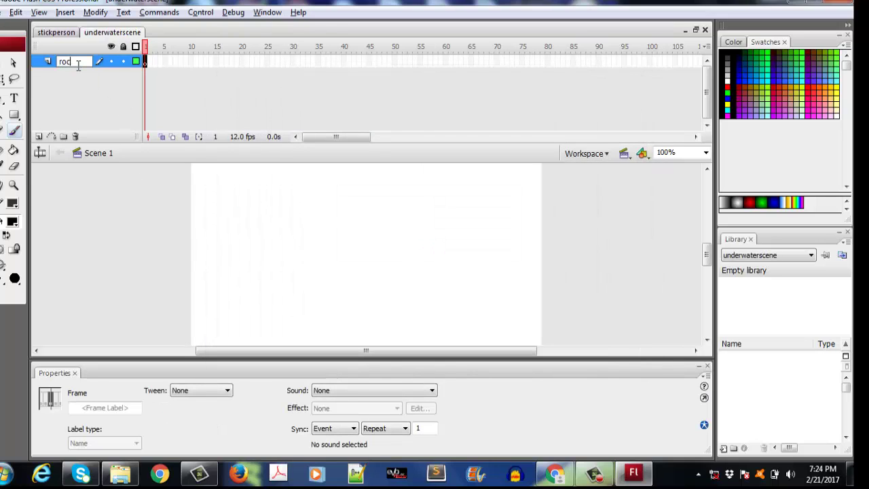
left_click(38, 136)
left_click(39, 136)
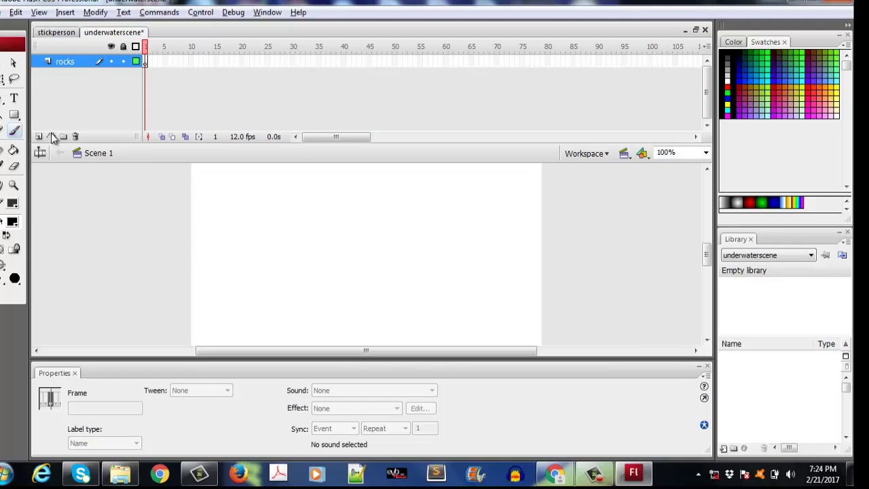
double_click(80, 61)
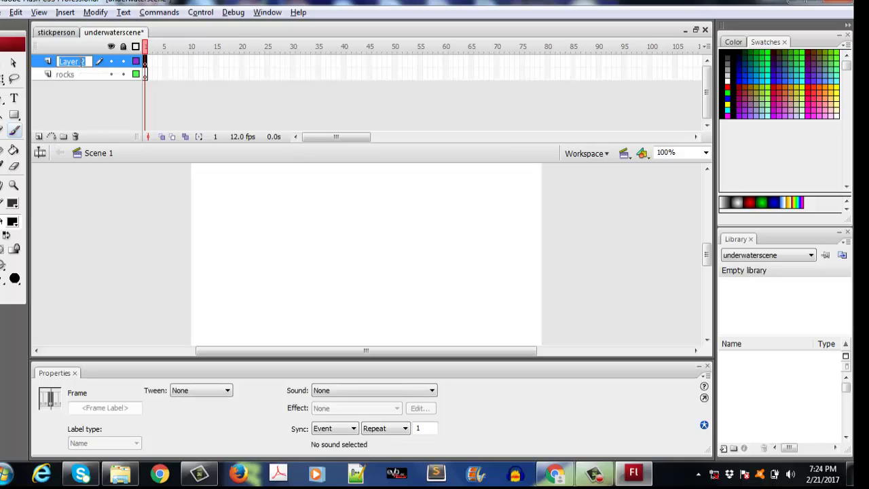
type("se")
type("aweeds")
Step: Add another layer above seaweeds and name it "fish"
left_click(39, 137)
left_click(39, 136)
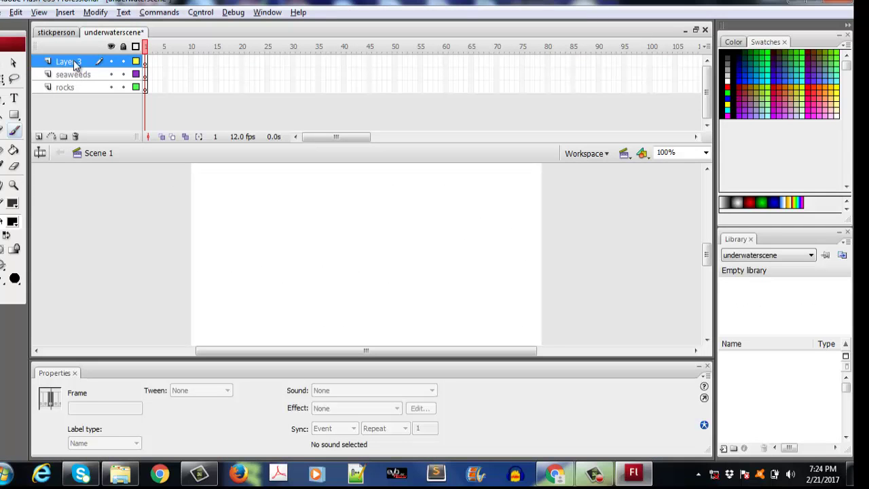
double_click(68, 62)
type("fish")
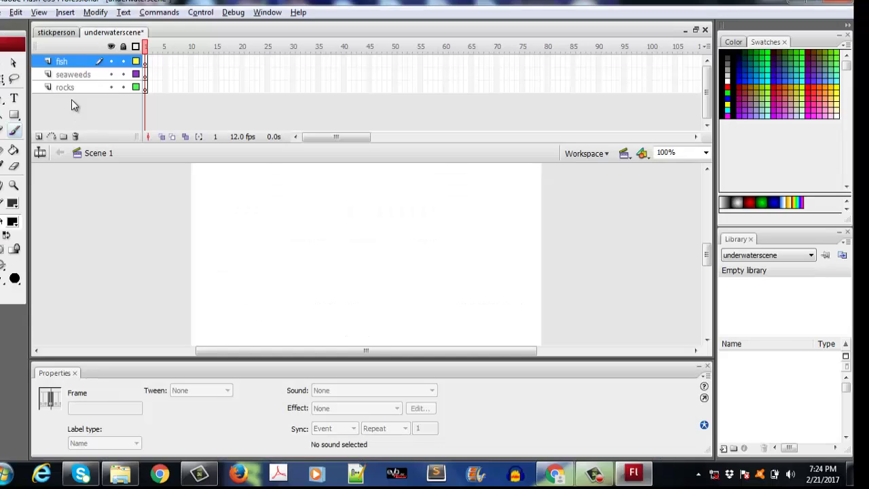
Step: Make rocks the active layer and set the document's background colour to blue #0033FF
left_click(85, 87)
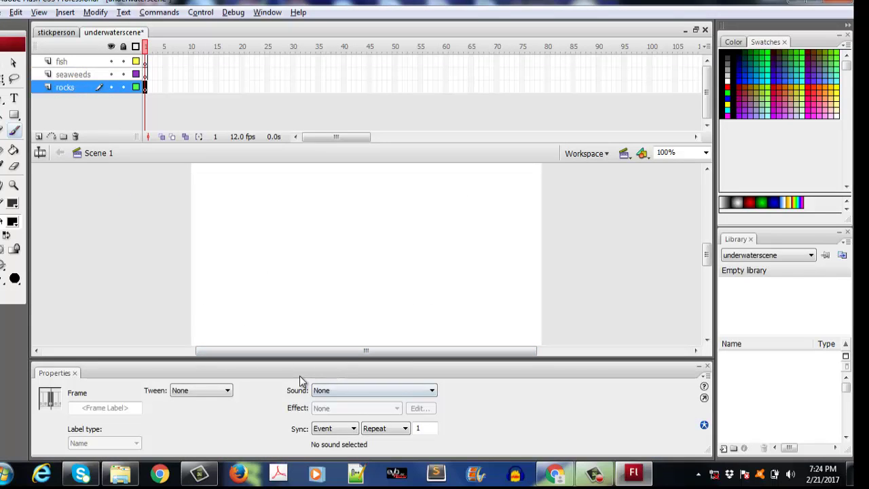
left_click(4, 65)
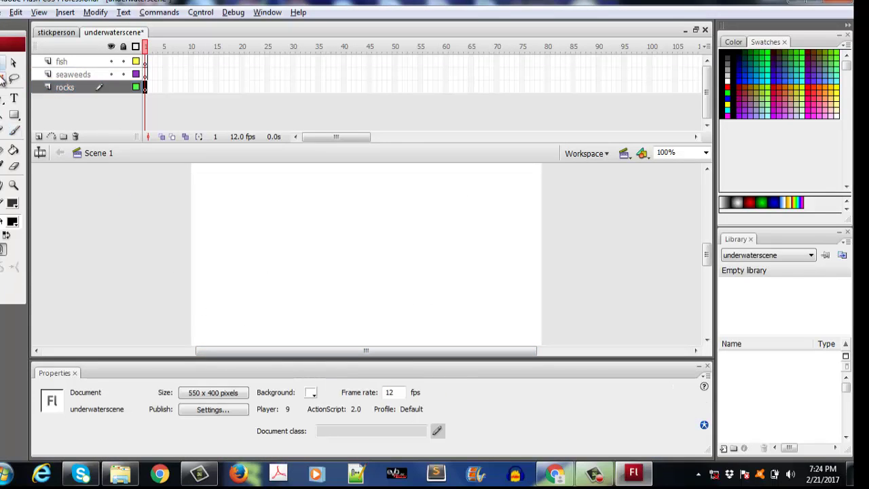
left_click(312, 393)
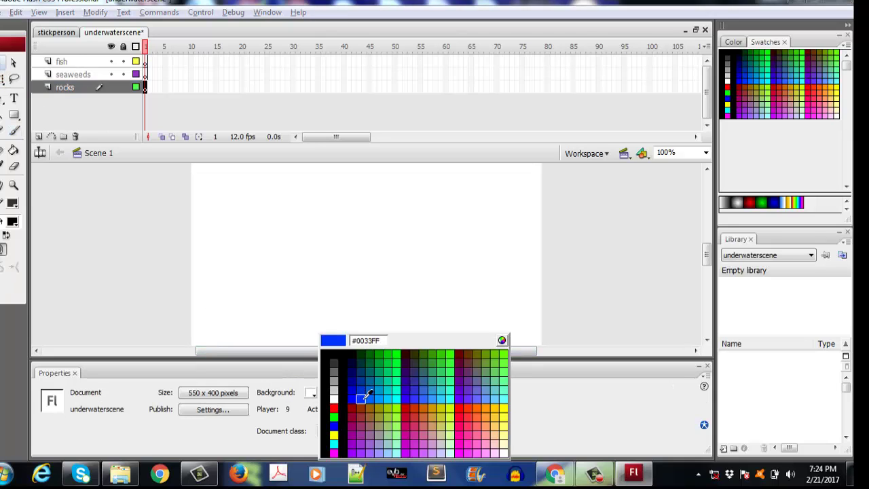
left_click(367, 394)
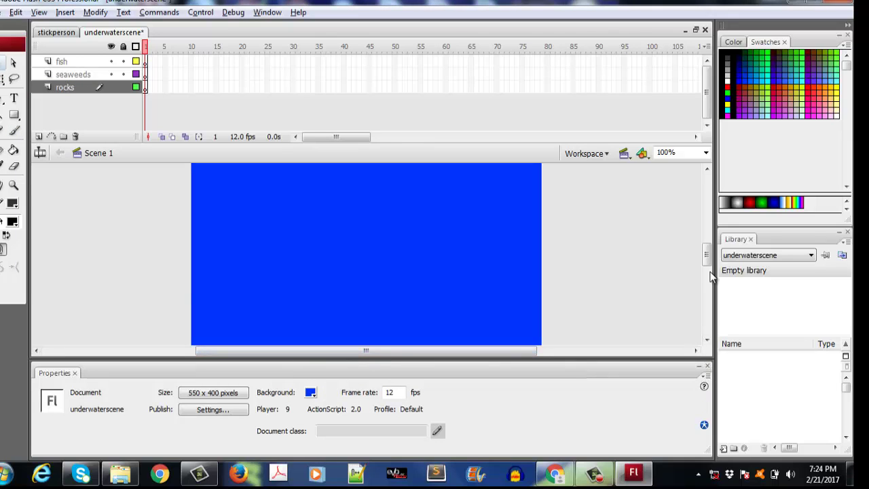
Step: Draw an oval about 95 by 67 pixels near the stage's lower-left corner on the rocks layer
mouse_move(711, 275)
left_mouse_down()
mouse_move(710, 289)
mouse_move(710, 278)
left_mouse_up()
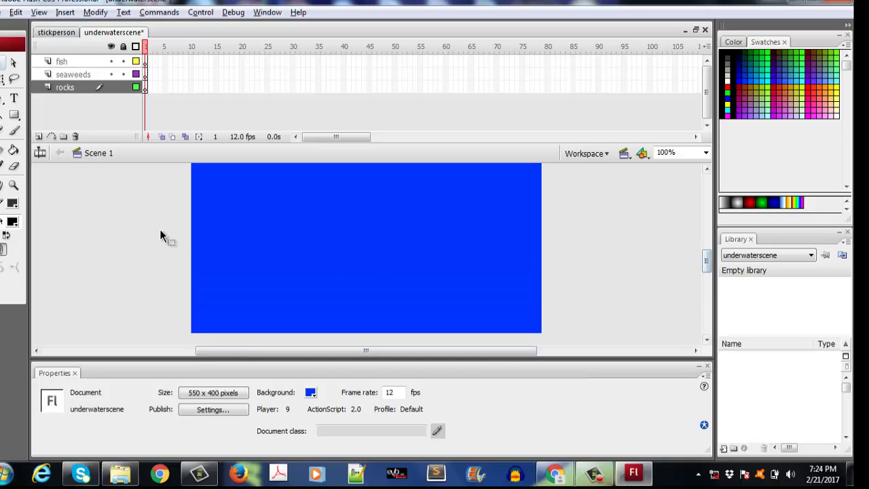
left_click(17, 118)
left_click(45, 149)
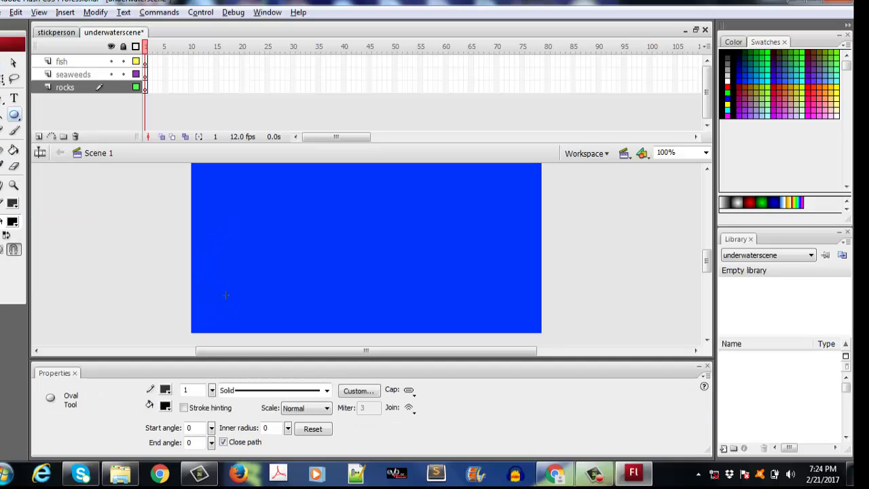
left_click_drag(206, 281, 266, 324)
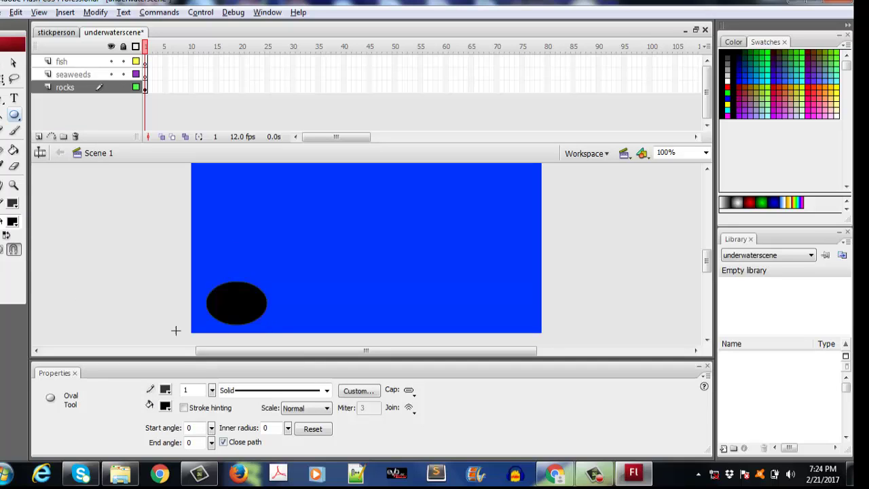
Step: Fill the oval with dark grey and delete its outline
key("v")
key("ctrl+a")
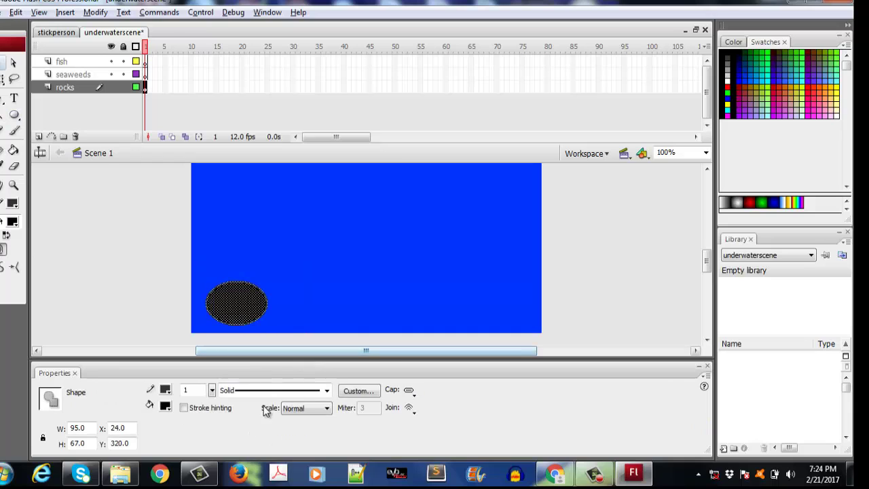
left_click(165, 407)
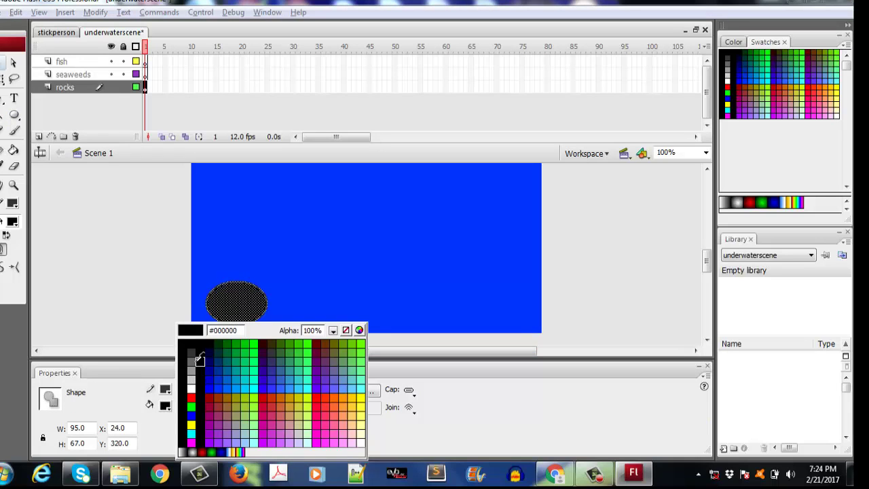
left_click(195, 362)
left_click(226, 329)
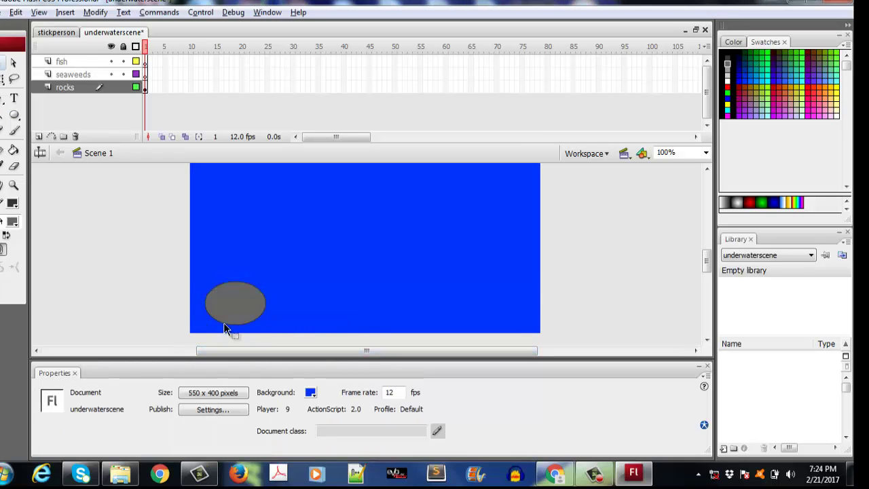
left_click(238, 321)
left_click(240, 329)
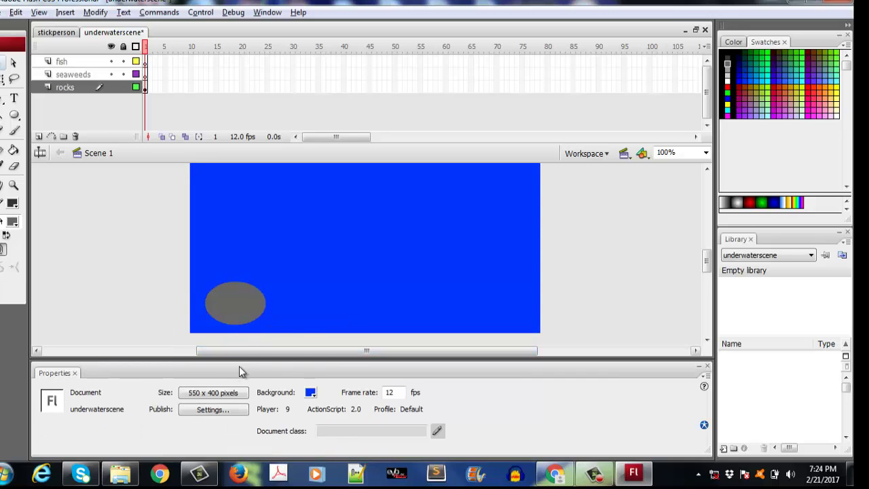
Step: Move the grey oval down and left, close to the stage's bottom-left corner
key("ctrl+=")
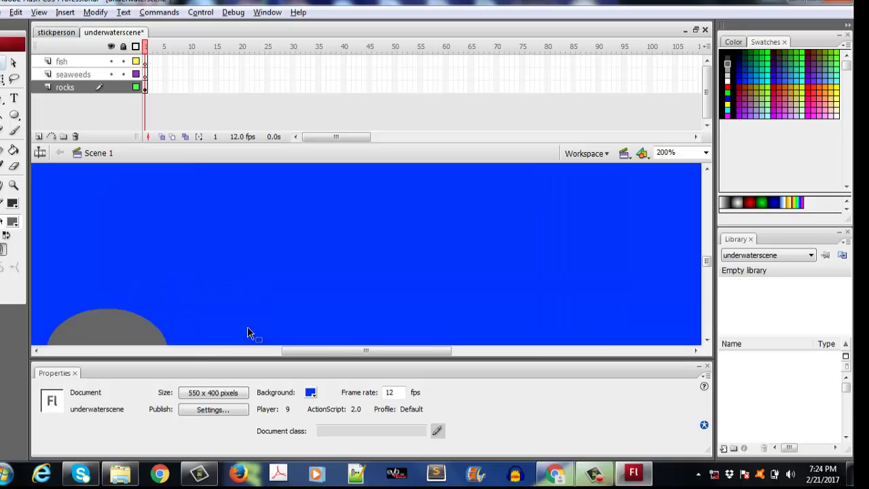
left_click(701, 367)
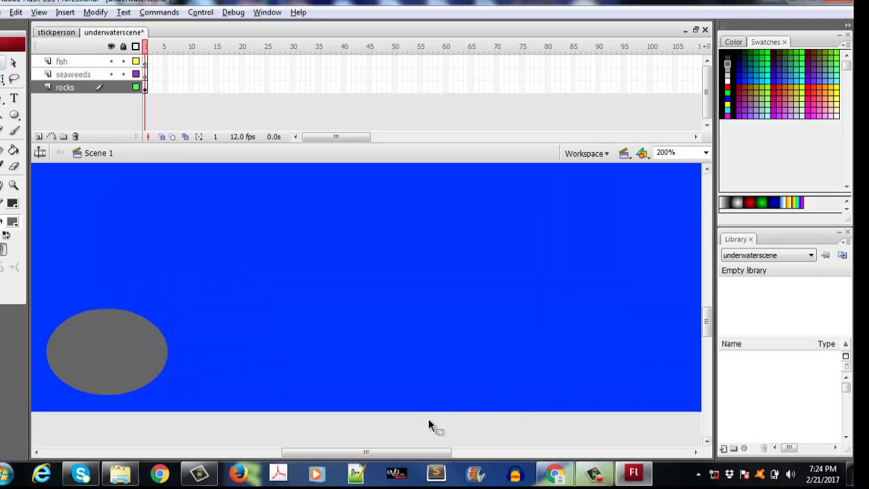
left_click_drag(398, 451, 359, 452)
scroll(418, 401, "down", 2)
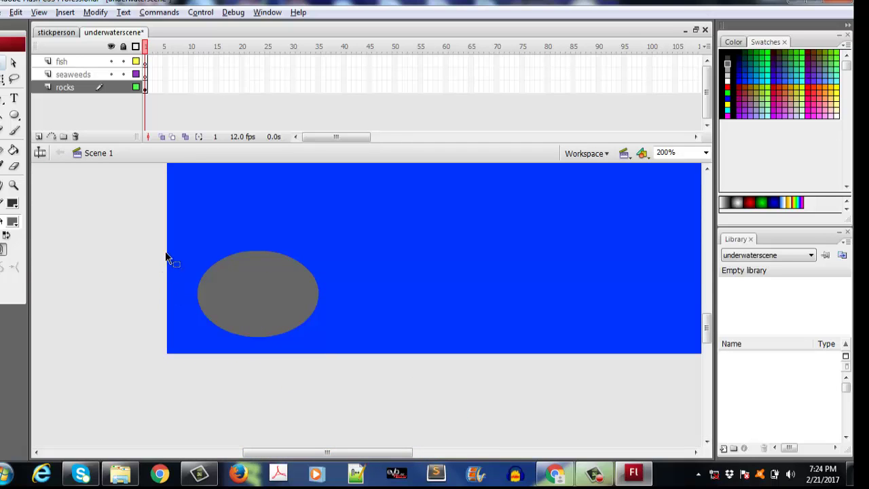
left_click_drag(165, 251, 329, 346)
mouse_move(270, 276)
left_mouse_down()
mouse_move(267, 305)
mouse_move(251, 312)
mouse_move(248, 287)
mouse_move(251, 299)
left_mouse_up()
Step: Flatten the oval's bottom edge and bend its upper edge to form an irregular rock
left_click_drag(238, 346, 244, 329)
left_click(209, 275)
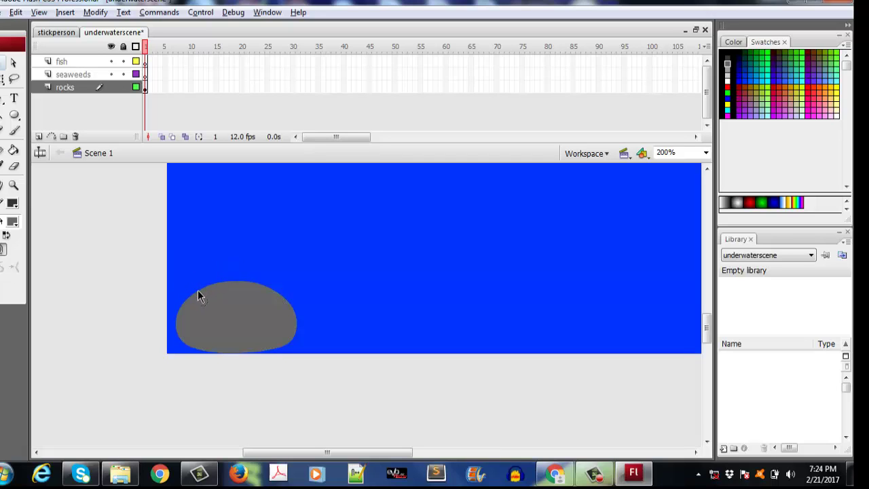
left_click_drag(197, 290, 184, 284)
key("ctrl+z")
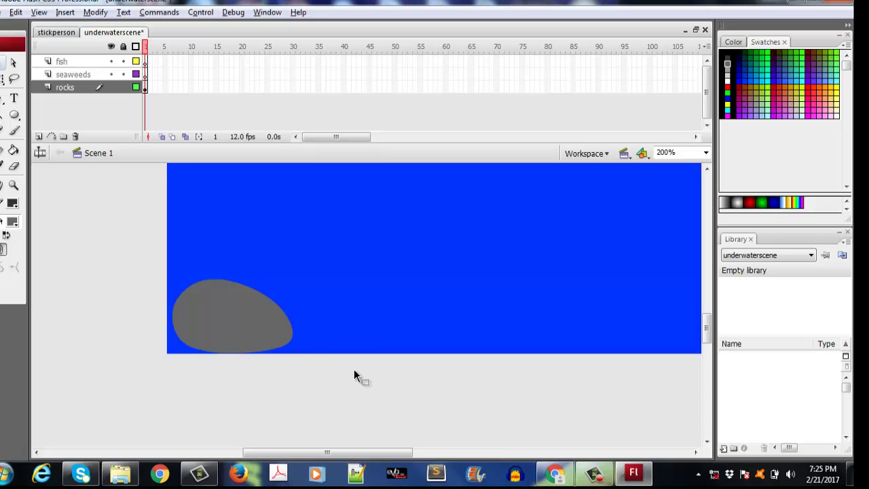
left_click_drag(284, 330, 290, 330)
left_click(359, 341)
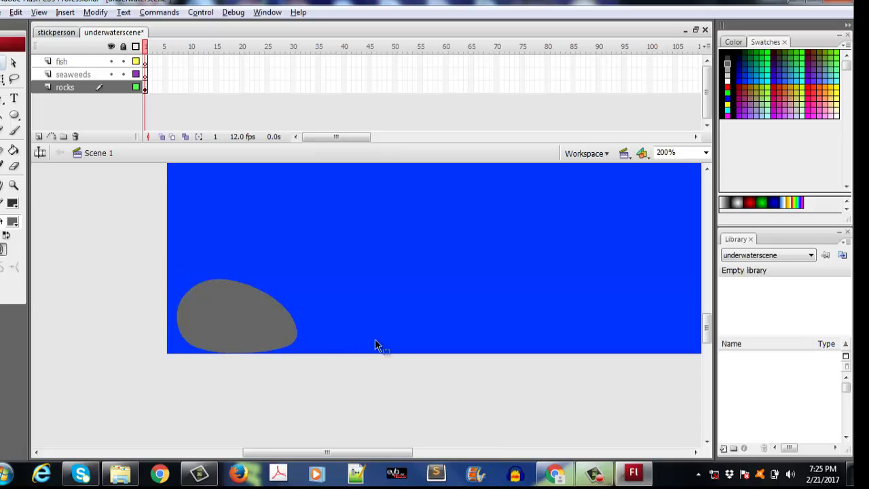
Step: Duplicate the grey rock and place the copy to the right of the original
left_click_drag(116, 250, 407, 395)
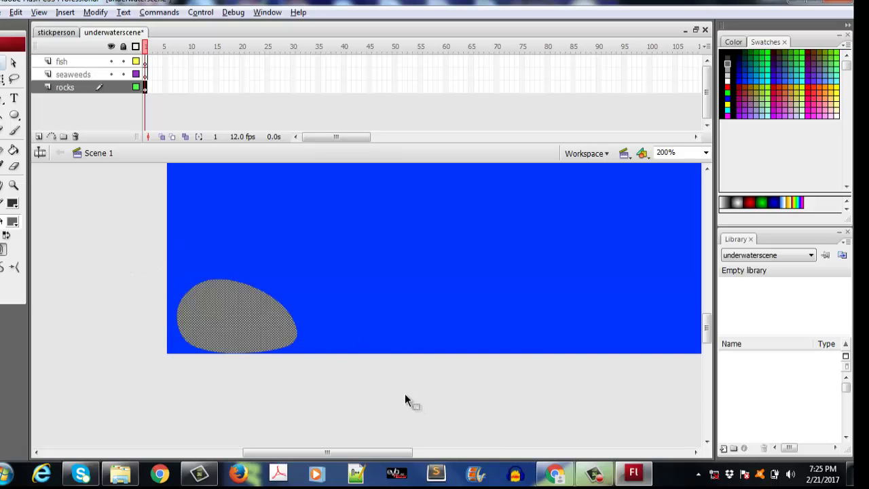
key("ctrl+v")
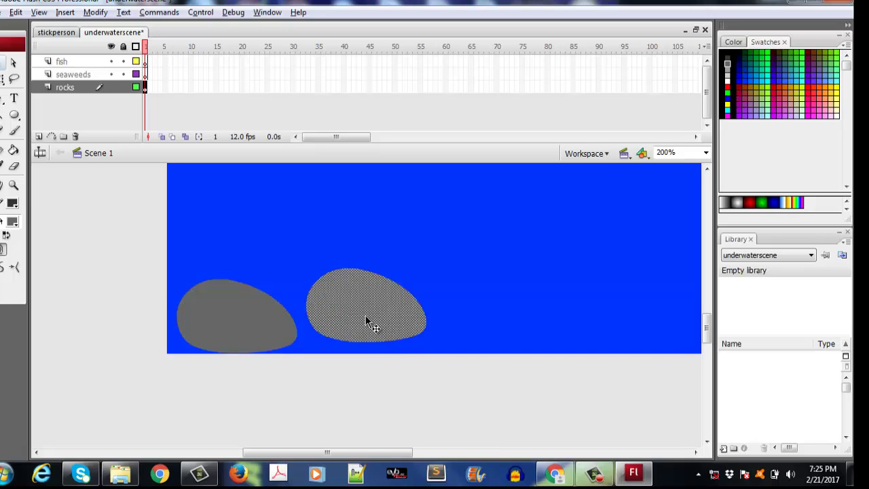
Step: Flip the copied rock horizontally and shrink it with Free Transform, keeping it right of the original rock
left_click(3, 79)
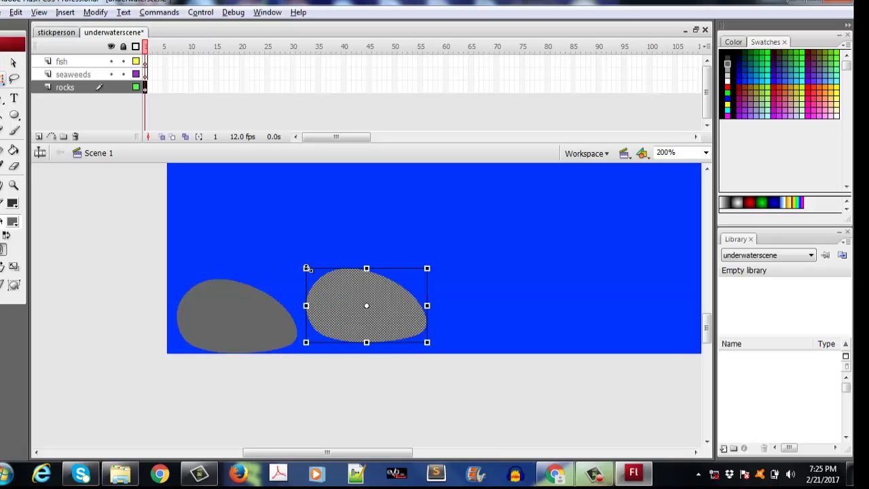
left_click_drag(305, 268, 500, 282)
key("v")
left_click(402, 427)
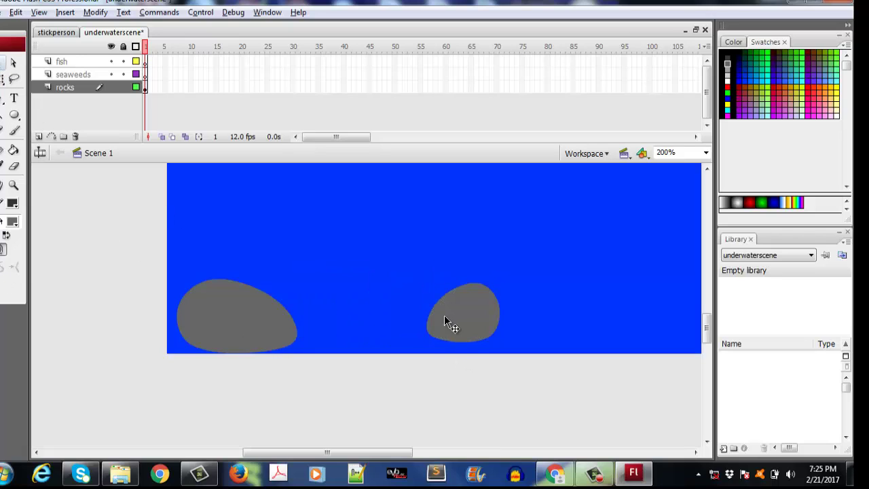
Step: Stretch the copied rock's lower-left corner outward and reshape its lower-right and right edges into a more triangular form
left_click_drag(434, 312, 431, 346)
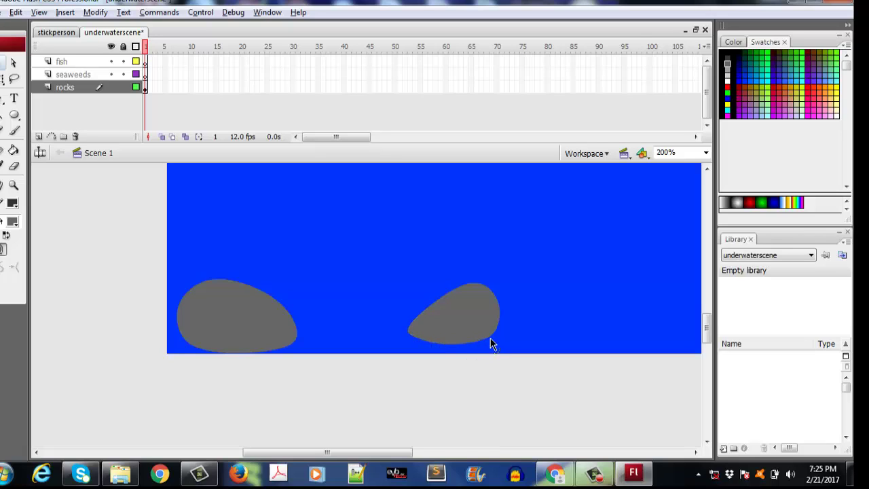
left_click_drag(491, 344, 492, 349)
left_click_drag(494, 312, 492, 312)
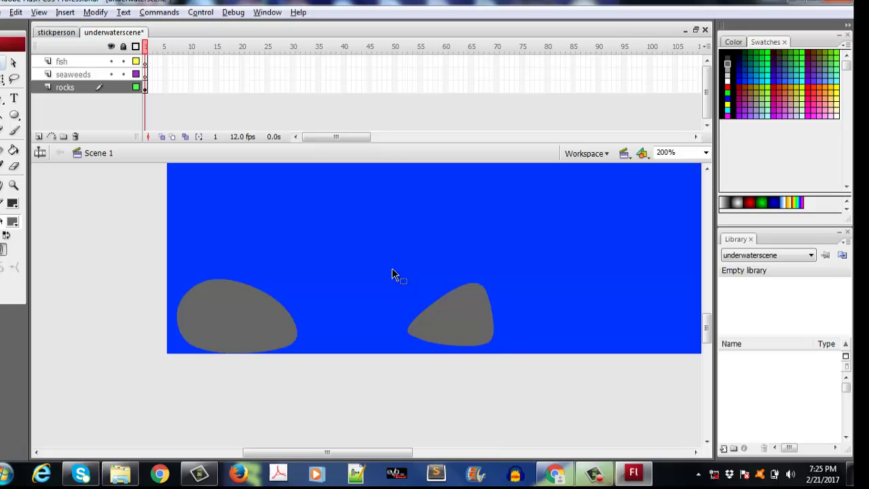
Step: Move the smaller rock far to the right along the bottom of the stage and deselect it
left_click(451, 315)
left_click_drag(400, 453, 435, 453)
left_click_drag(335, 326, 641, 326)
left_click(452, 279)
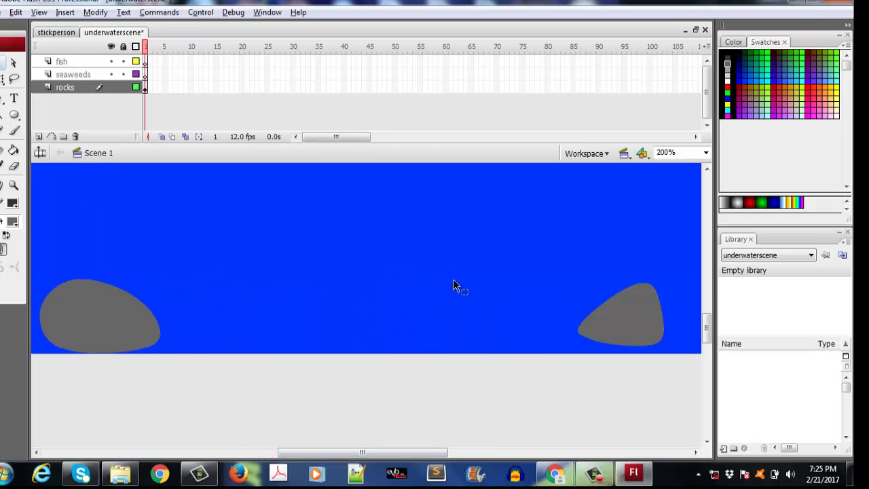
Step: Make the seaweeds layer the active layer
key("alt+Tab")
key("alt+Tab")
left_click(75, 75)
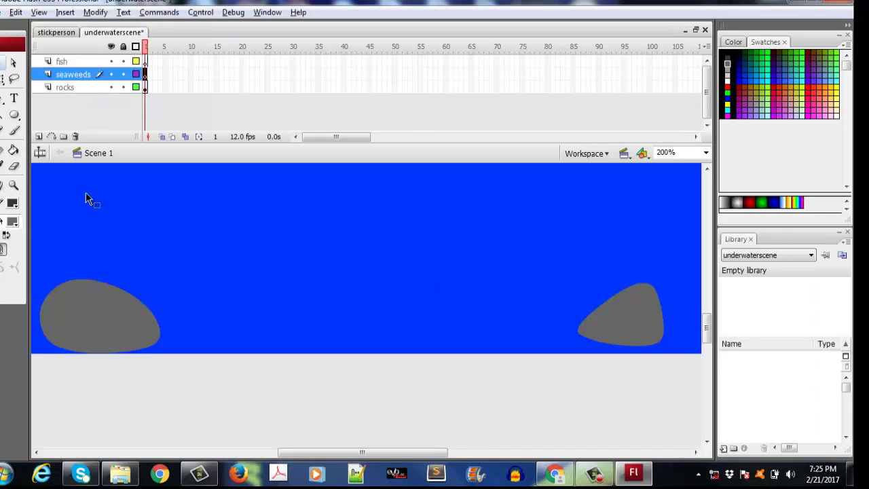
Step: Try a short curved brush stroke in dark olive between the rocks, and undo it
left_click(15, 131)
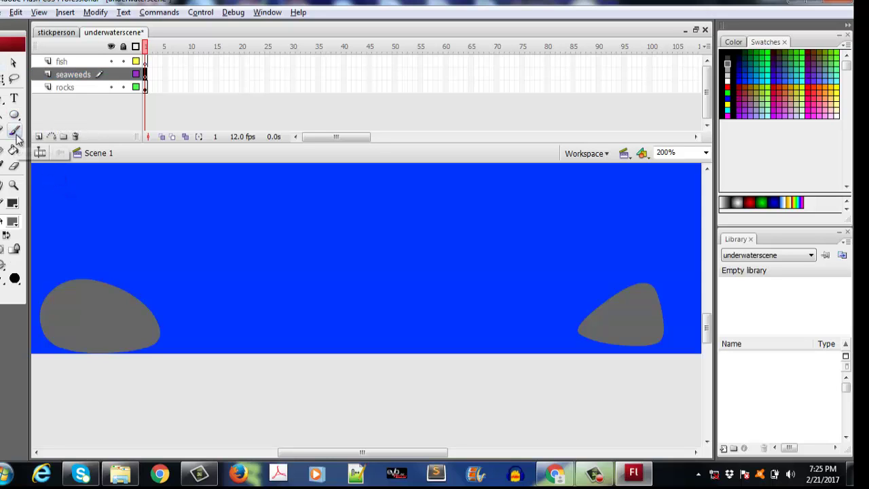
left_click(13, 285)
left_click(21, 386)
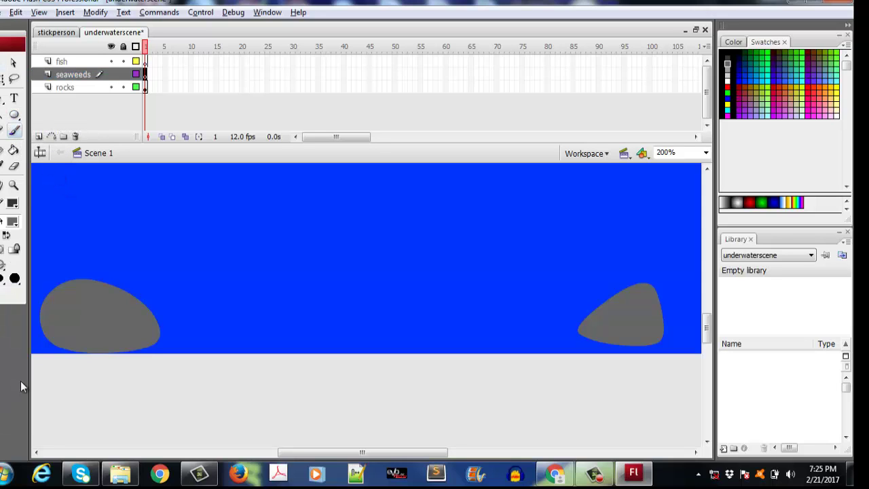
left_click(12, 223)
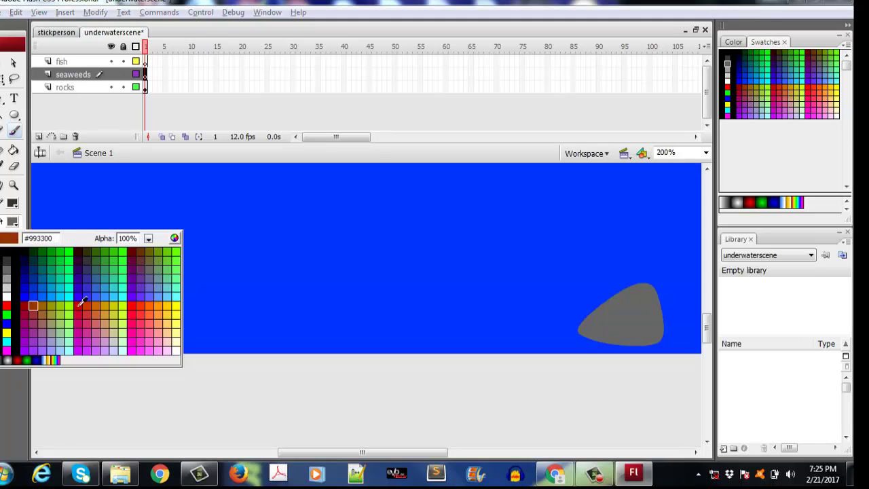
left_click(151, 253)
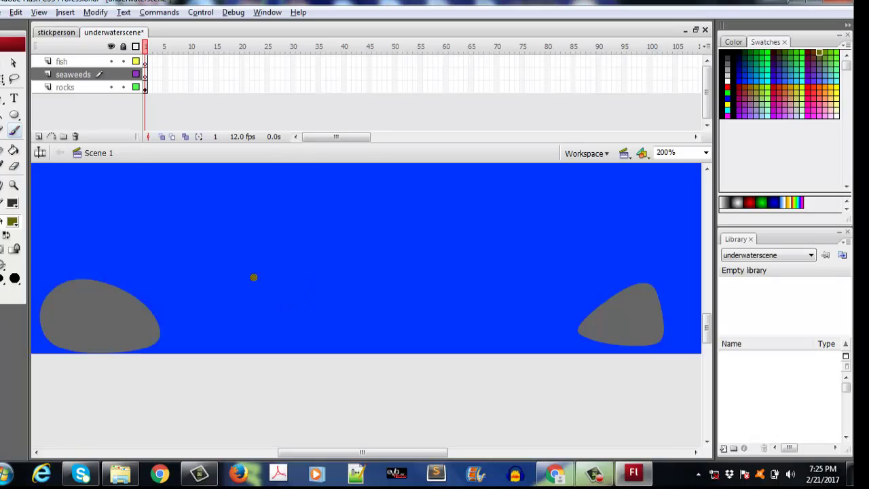
left_click_drag(238, 235, 248, 265)
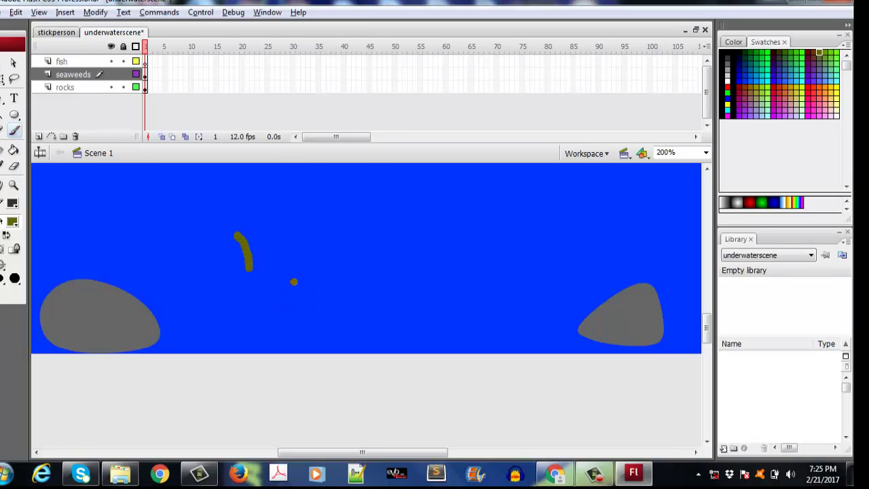
key("ctrl+z")
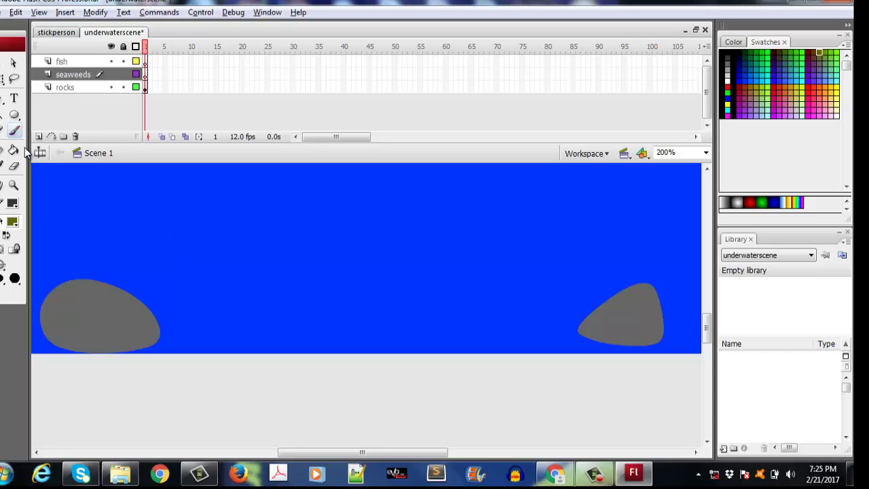
Step: Draw a tall, narrow rectangle between the two rocks on the seaweeds layer and delete its outline
left_click(13, 114)
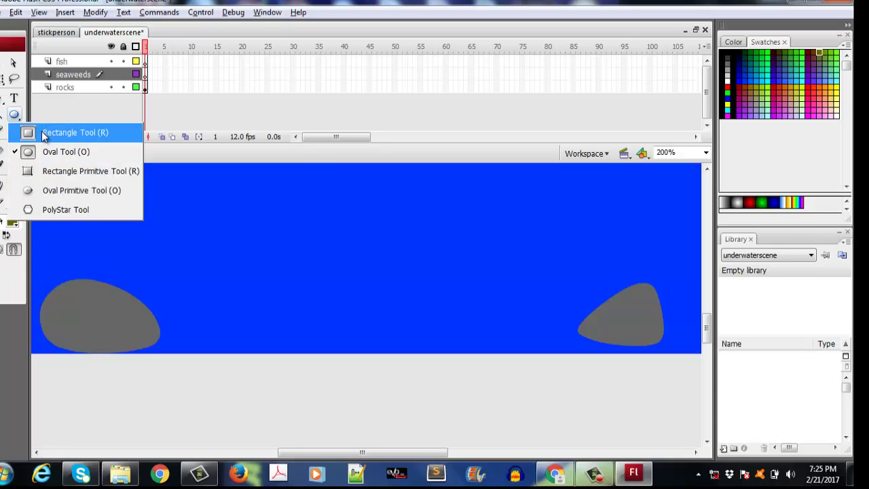
left_click(43, 132)
left_click_drag(278, 199, 326, 331)
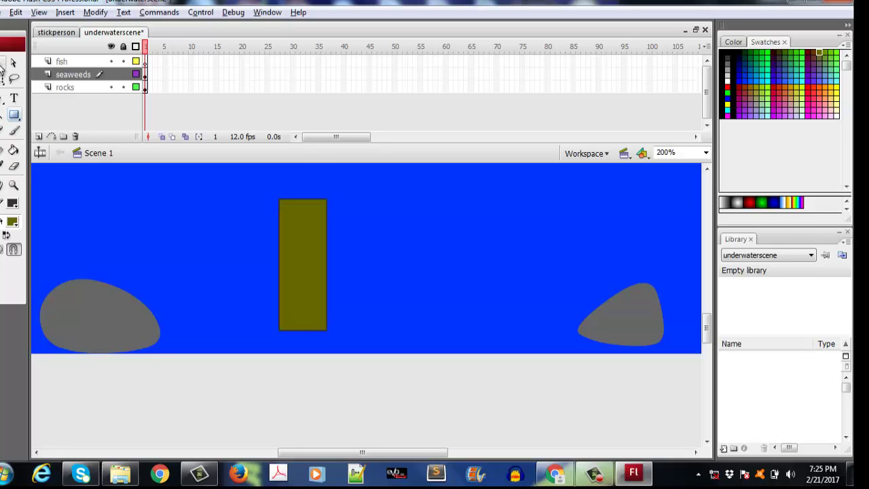
left_click(2, 63)
left_click(278, 229)
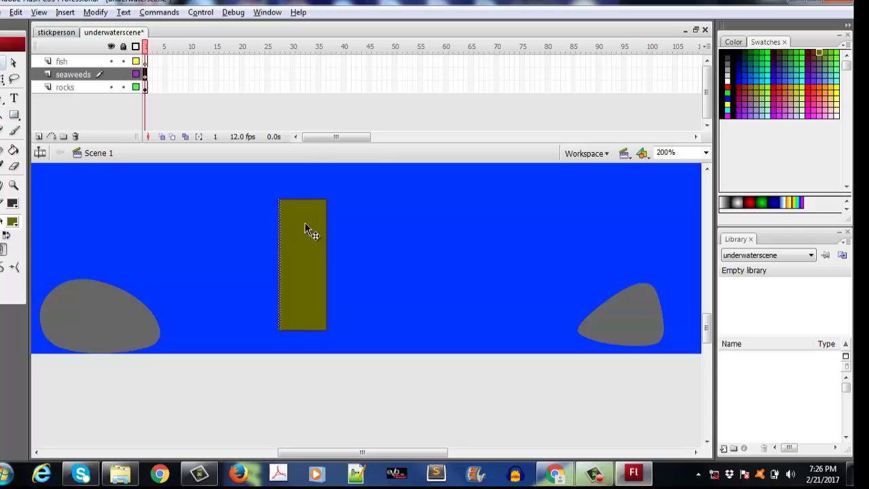
left_click(328, 224)
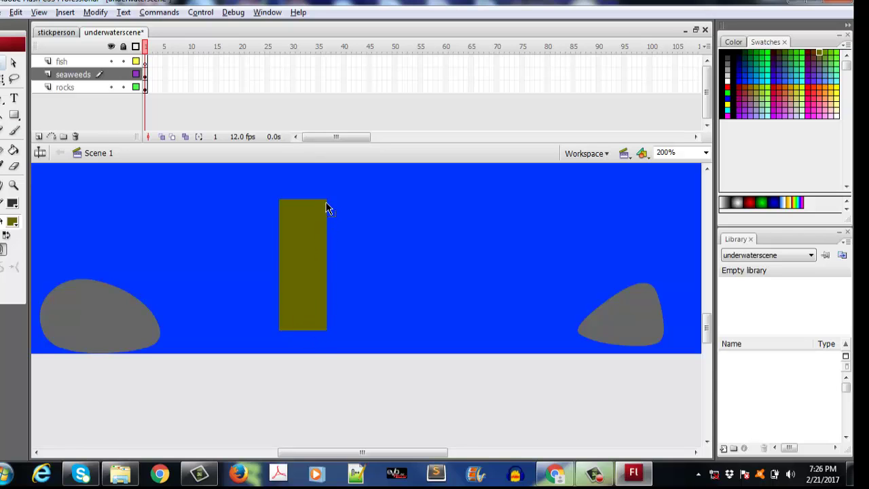
Step: Reshape the rectangle into a slender leaf with a pointed tip, a narrow base and outward-curving sides
left_click_drag(326, 202, 279, 204)
left_click_drag(326, 331, 292, 330)
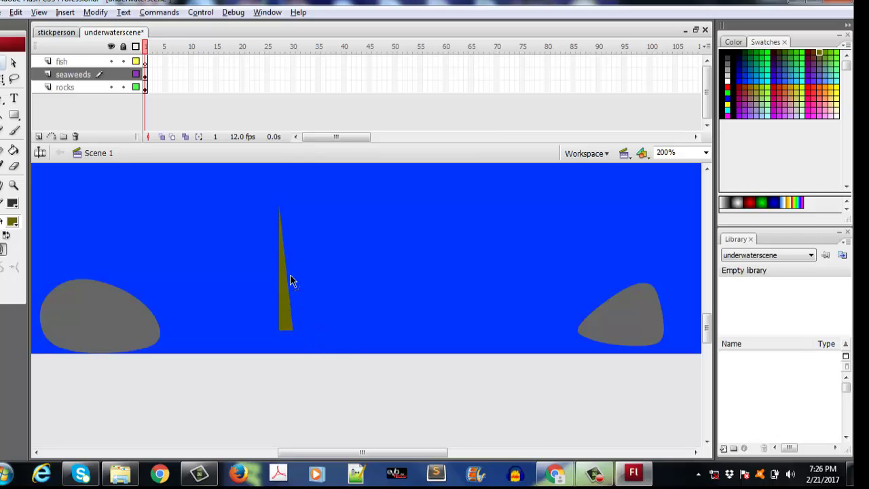
left_click_drag(289, 275, 292, 277)
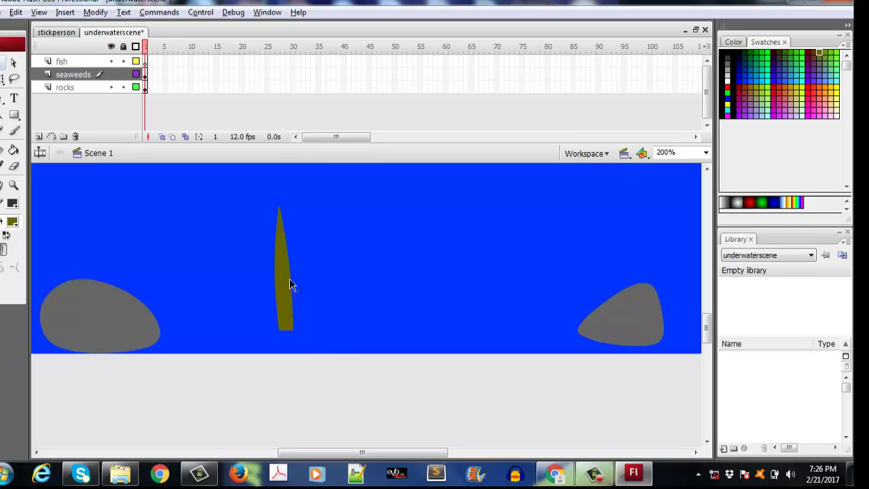
Step: Change the seaweed leaf's fill colour to green #00CC00
left_click_drag(251, 198, 317, 351)
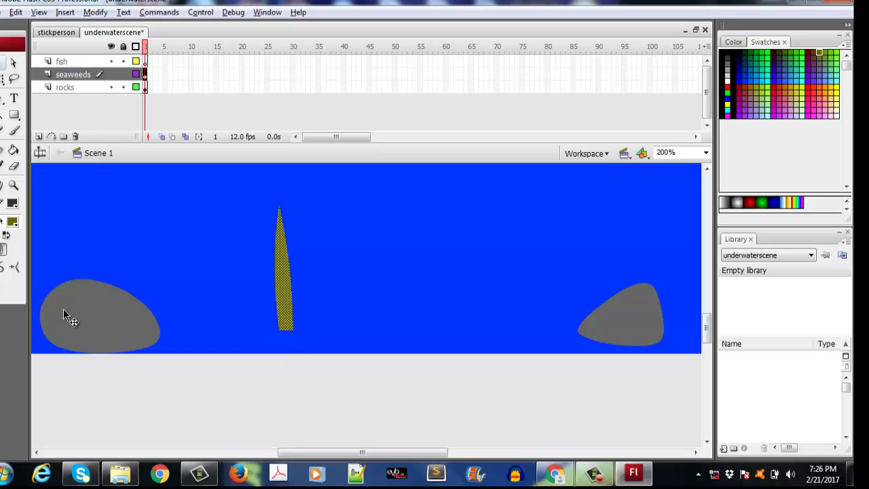
left_click(12, 222)
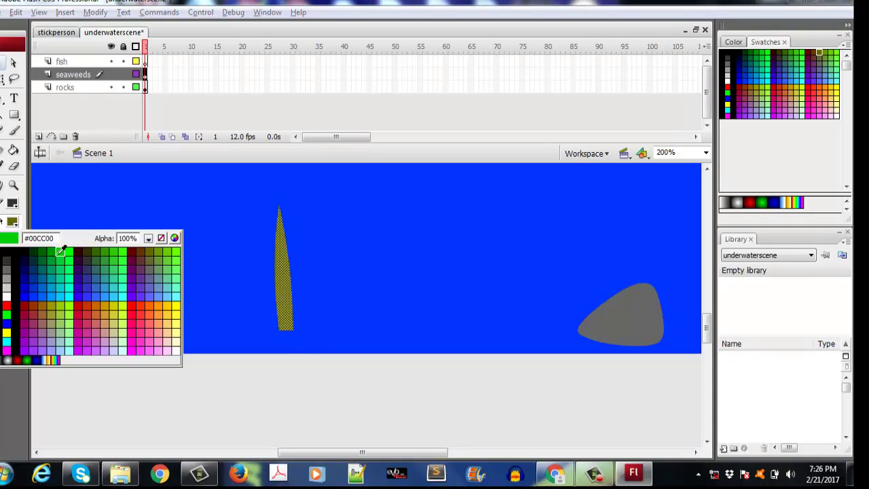
left_click(60, 254)
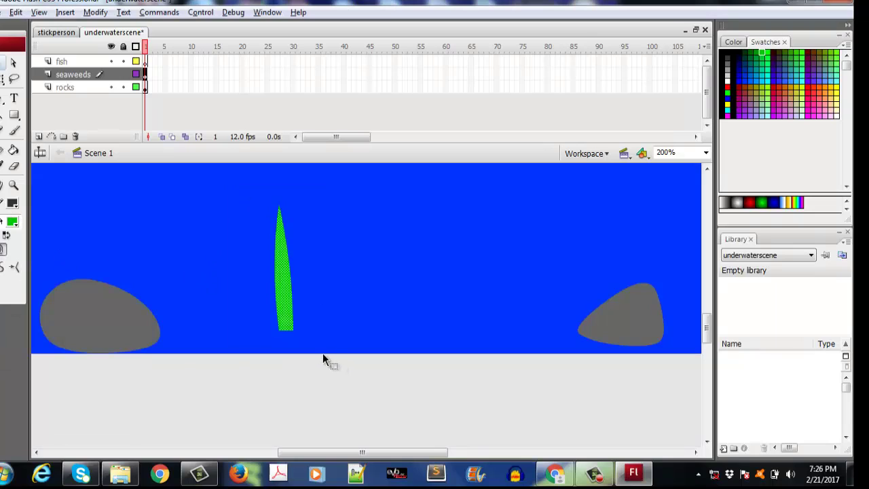
Step: Duplicate the green leaf, tilt the copy to the right, shrink it and join it to the first leaf's base
key("ctrl+c")
key("ctrl+v")
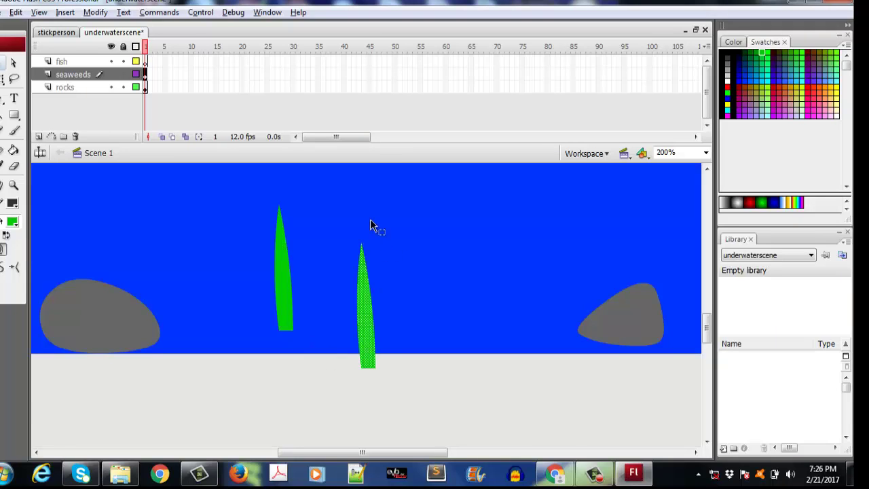
left_click(2, 80)
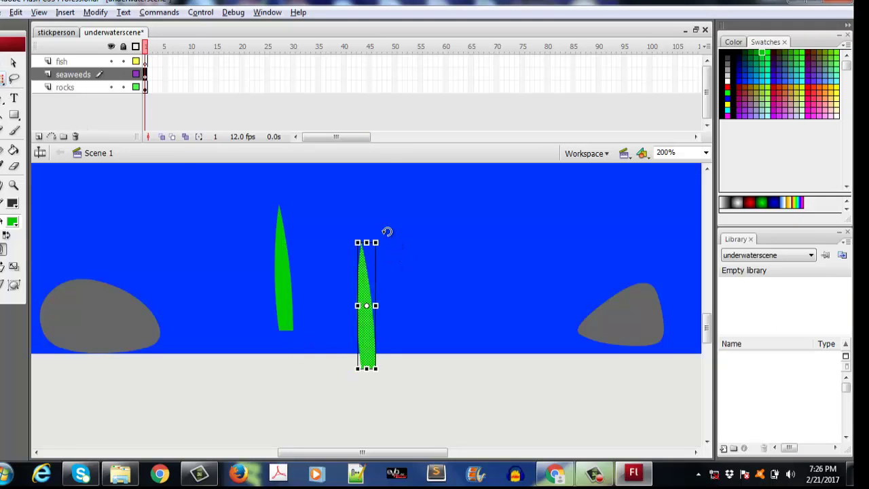
left_click_drag(388, 231, 415, 246)
left_click_drag(354, 330, 302, 297)
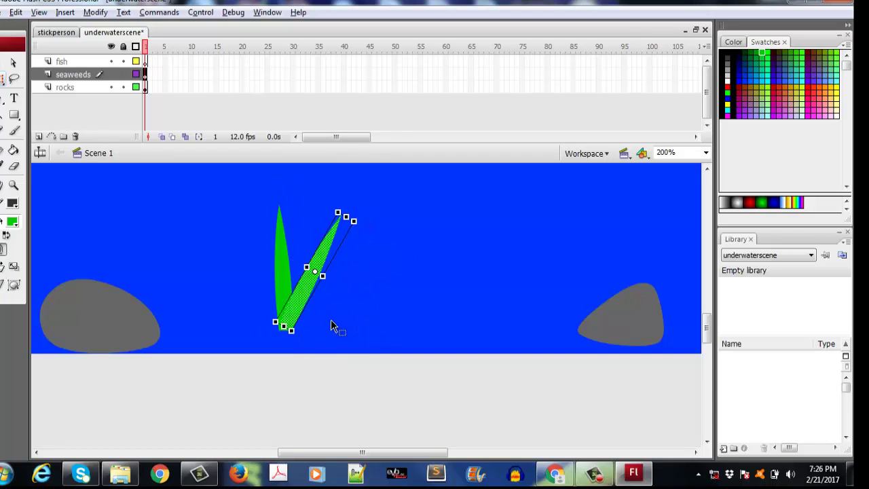
left_click_drag(354, 219, 330, 248)
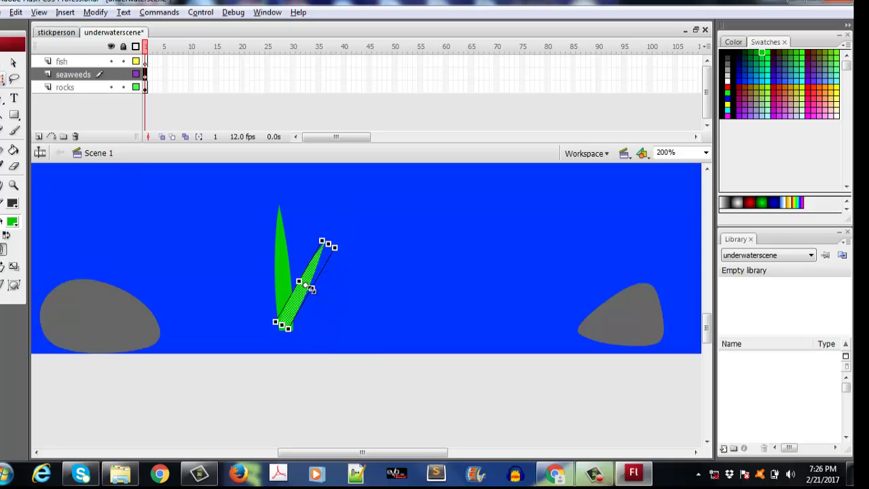
key("v")
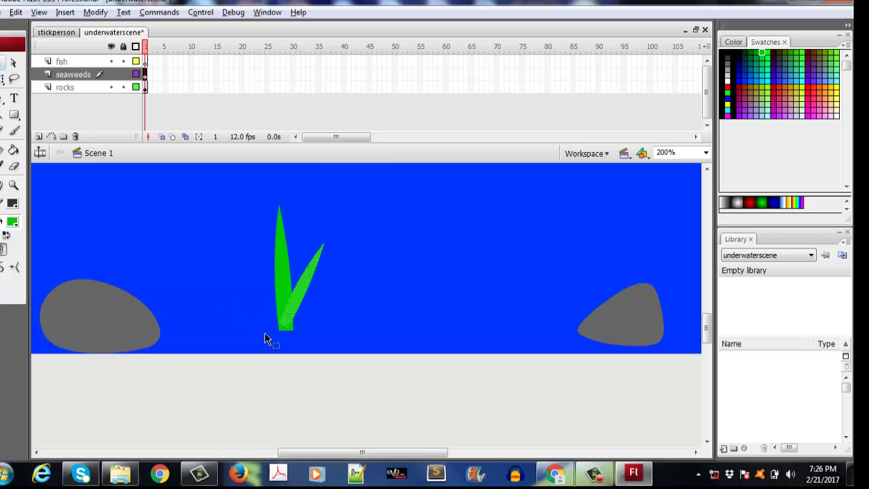
Step: Paste a third leaf onto the seaweed's base, tilt it to the left and stretch it taller than the others
key("ctrl+v")
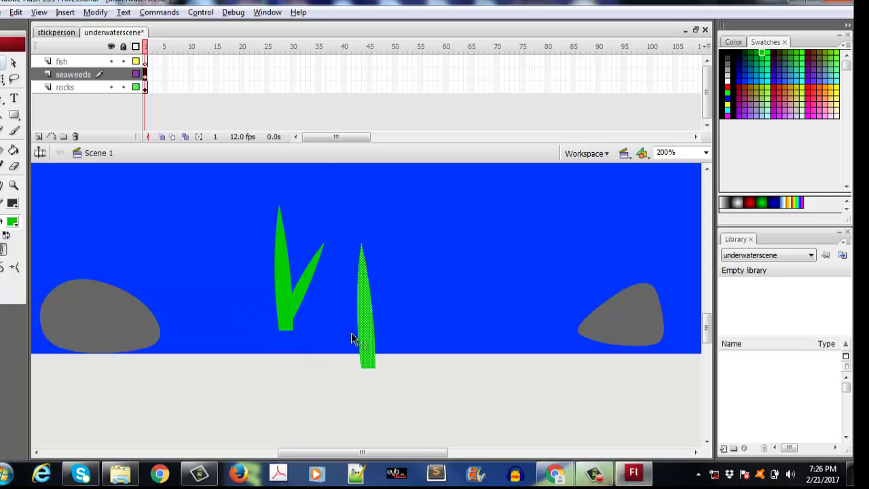
left_click_drag(366, 318, 274, 294)
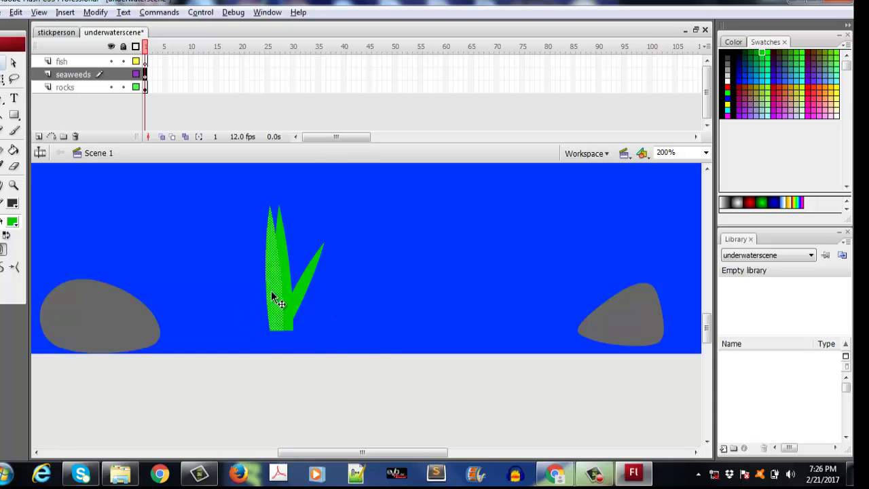
left_click(4, 79)
left_click_drag(290, 342, 307, 333)
left_click_drag(249, 210, 241, 185)
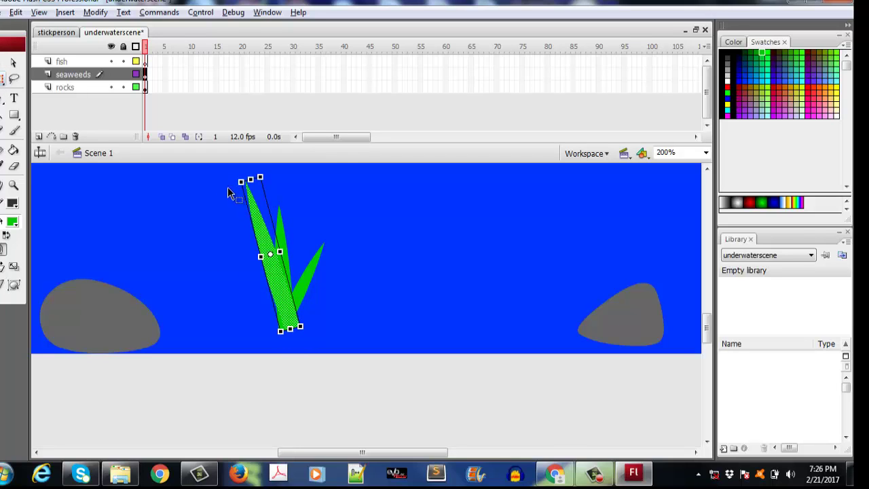
left_click(231, 191)
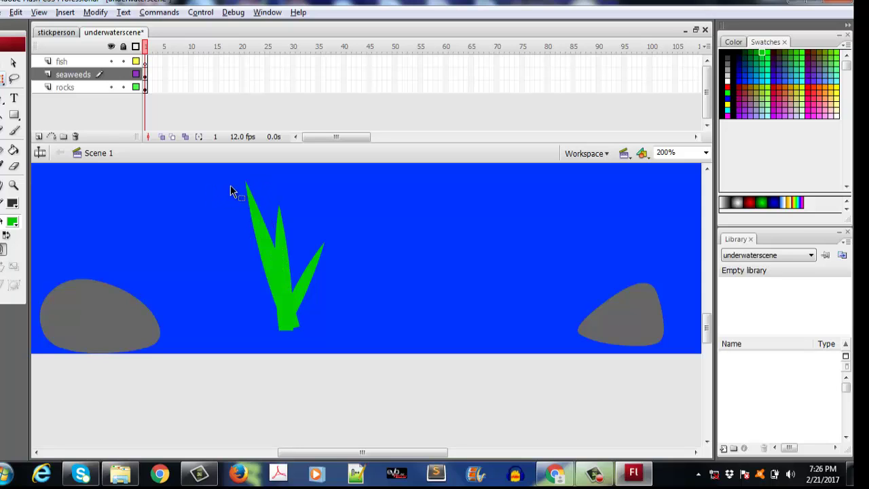
Step: Paste a fourth leaf, rotate it low to the right and make it narrower beside the seaweed's base
left_click(266, 253)
left_click(379, 310)
key("ctrl+v")
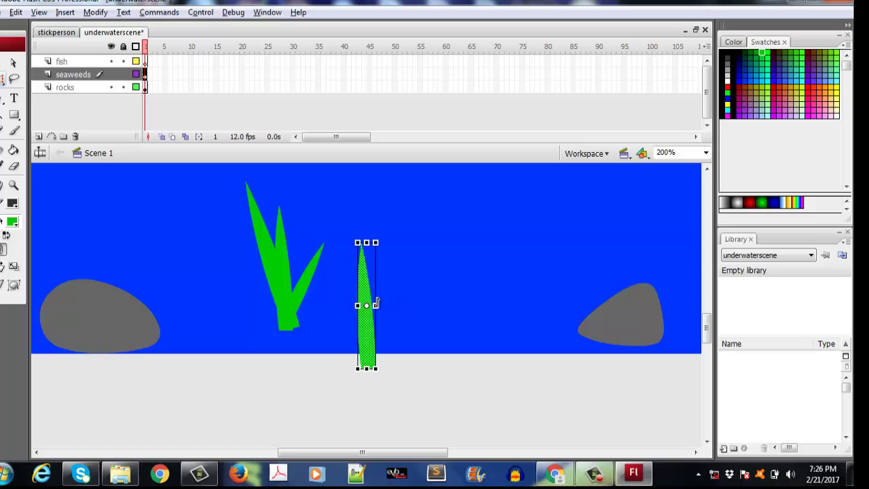
left_click_drag(387, 232, 426, 285)
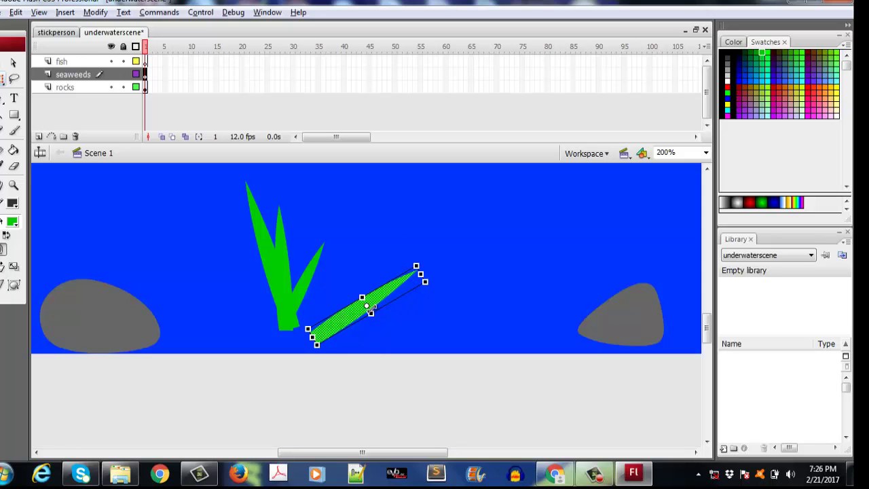
mouse_move(371, 312)
left_mouse_down()
mouse_move(364, 306)
mouse_move(290, 315)
mouse_move(324, 317)
mouse_move(348, 331)
left_mouse_up()
Step: Select the whole seaweed, move it down and right to the stage's bottom edge, and deselect it
key("v")
left_click(330, 326)
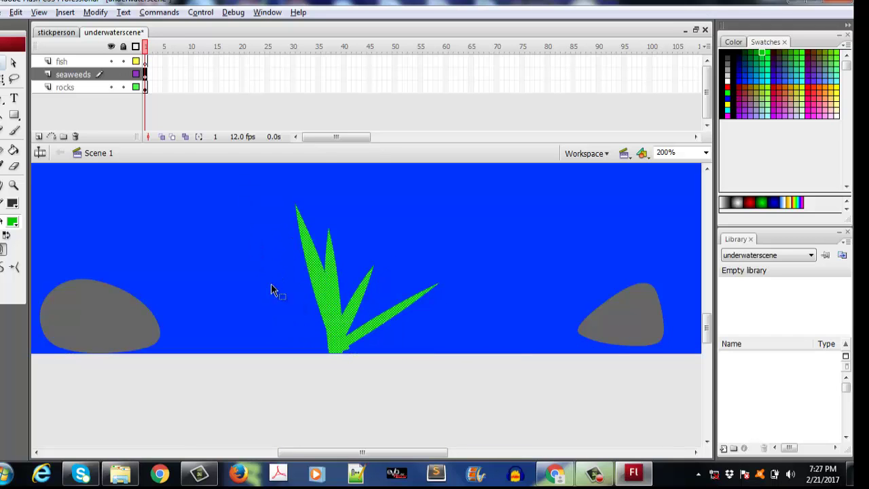
left_click(270, 289)
Step: Check the animation exercise list in the browser, return to Flash and make the fish layer active
key("alt+Tab")
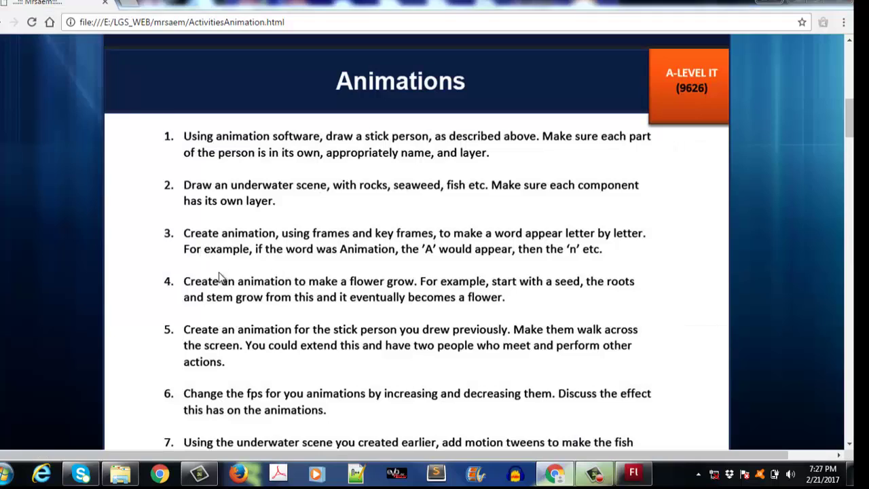
key("alt+Tab")
left_click(64, 61)
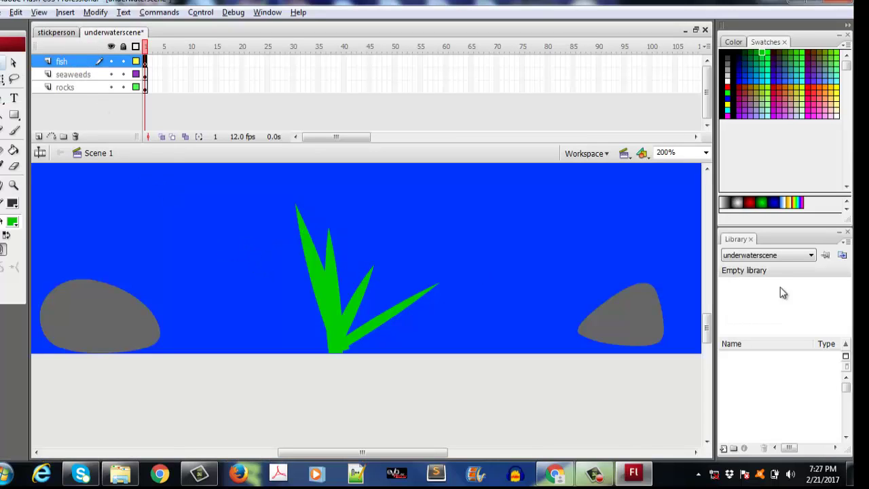
Step: Draw a green oval with the Oval tool above the left rock on the fish layer and delete its outline
left_click_drag(706, 325, 705, 316)
left_click_drag(422, 457, 415, 457)
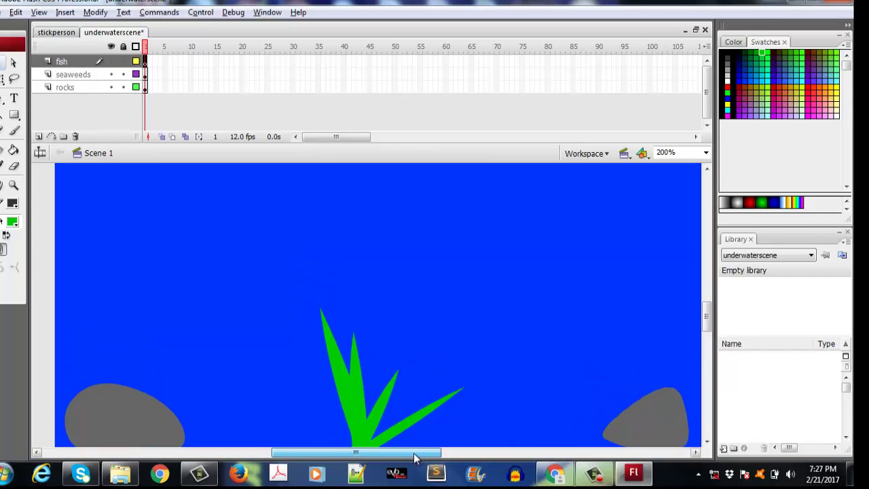
scroll(209, 347, "down", 2)
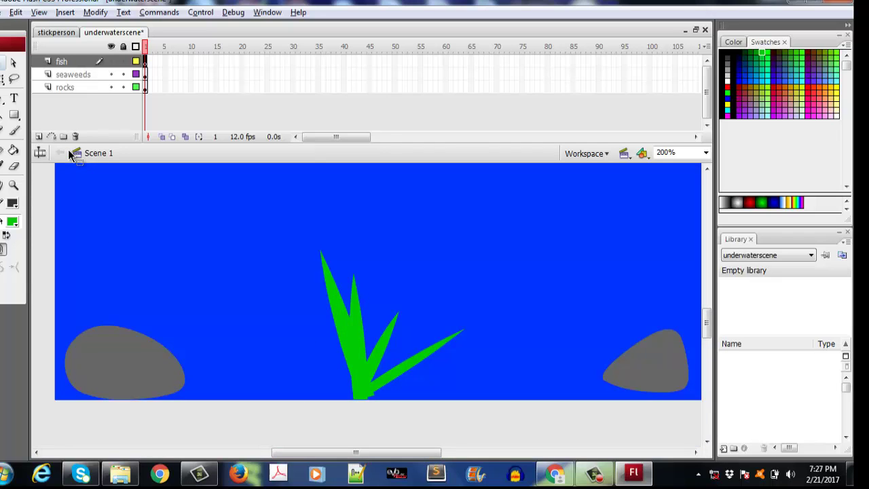
left_click(14, 115)
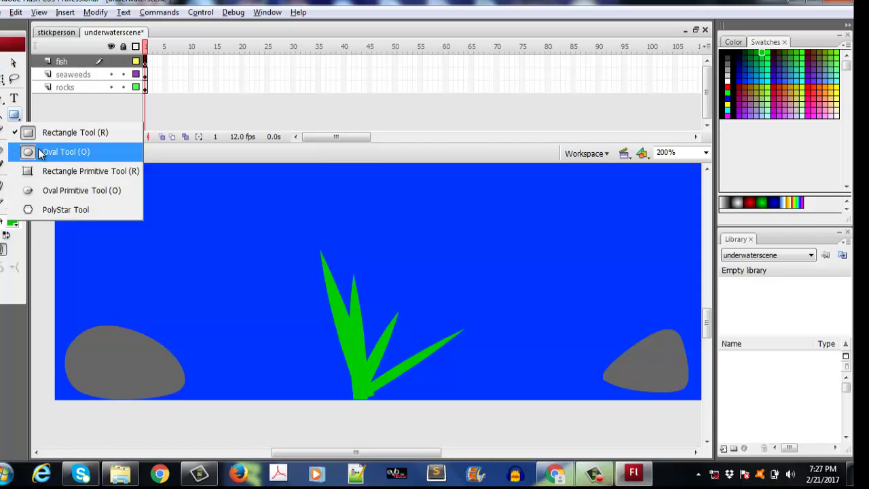
left_click(65, 151)
left_click_drag(105, 197, 216, 258)
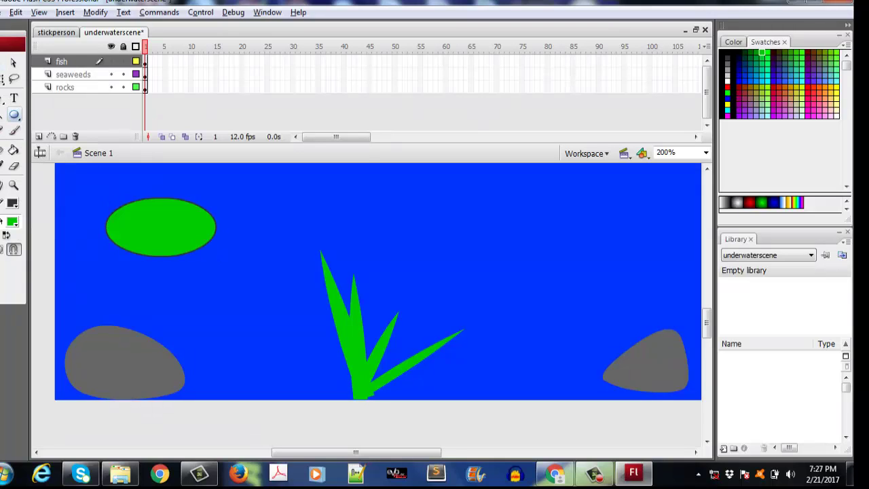
key("v")
left_click(169, 200)
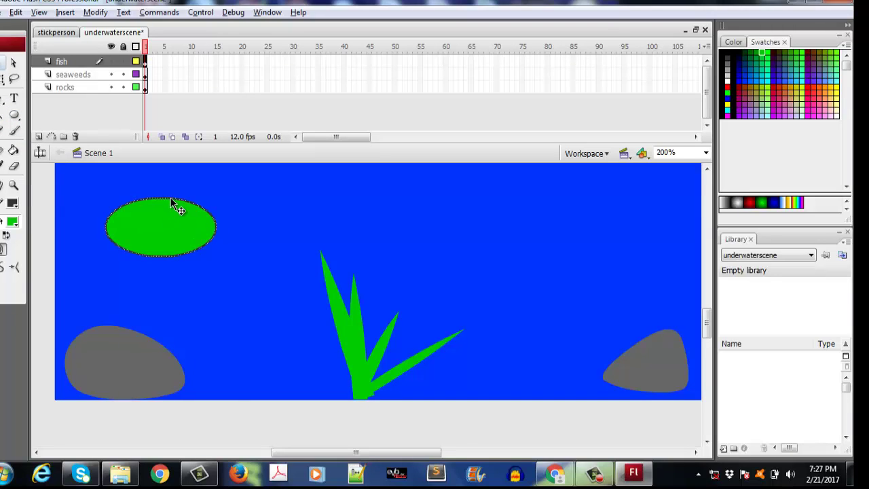
key("Delete")
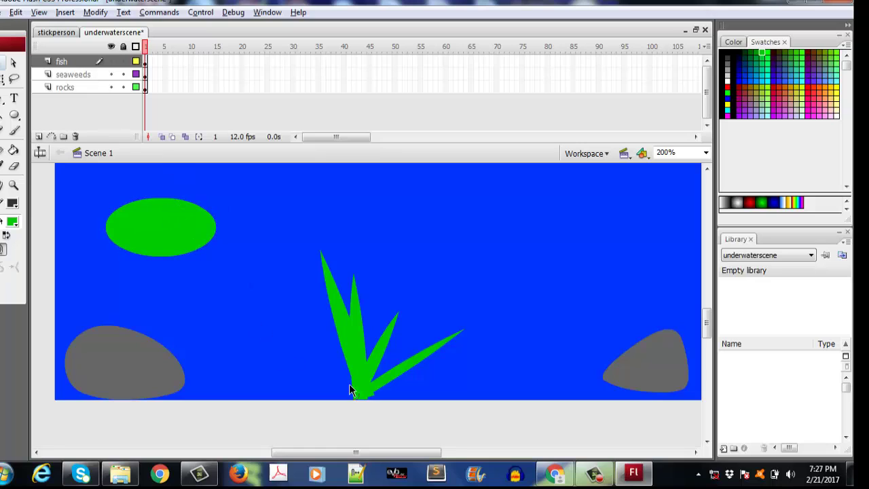
left_click_drag(356, 452, 351, 452)
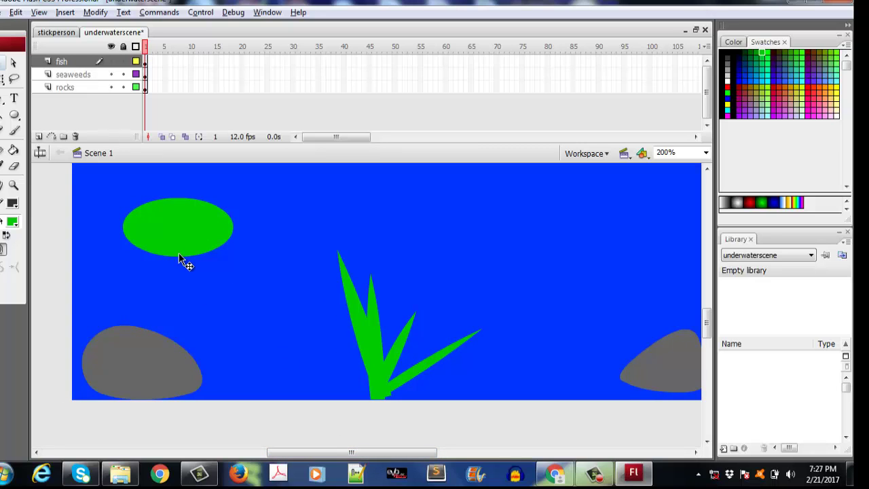
left_click_drag(180, 247, 181, 243)
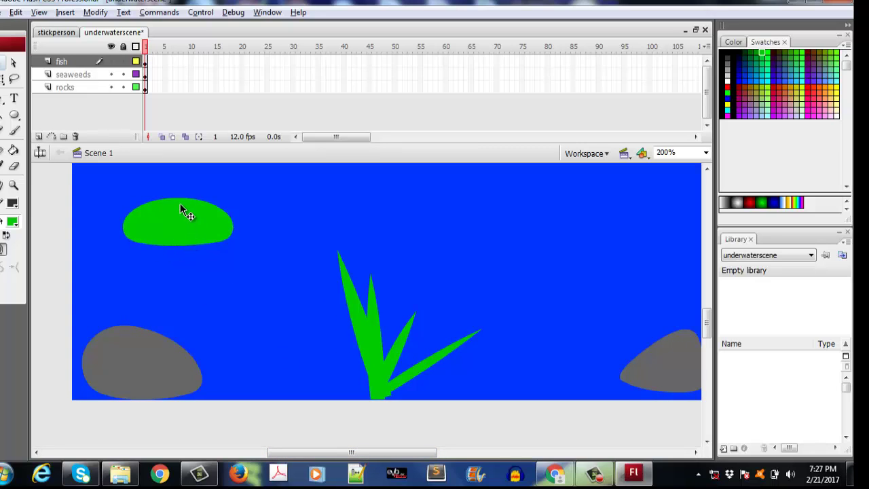
key("ctrl+z")
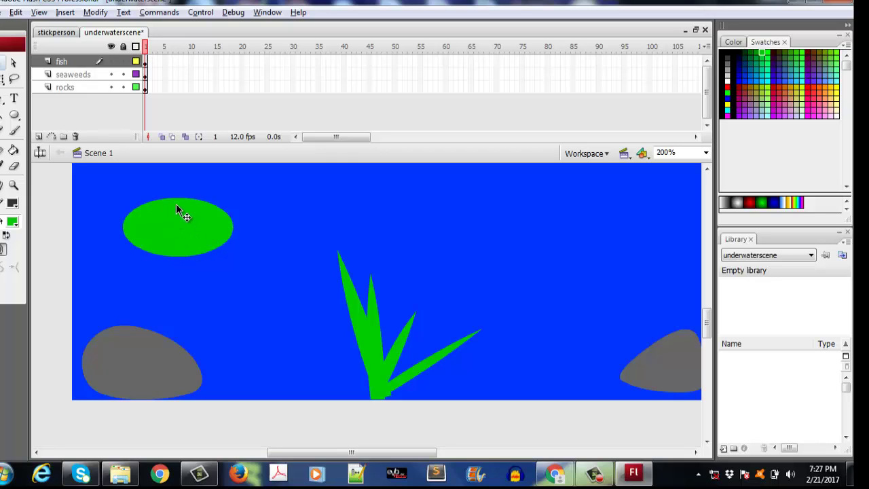
left_click_drag(176, 207, 177, 208)
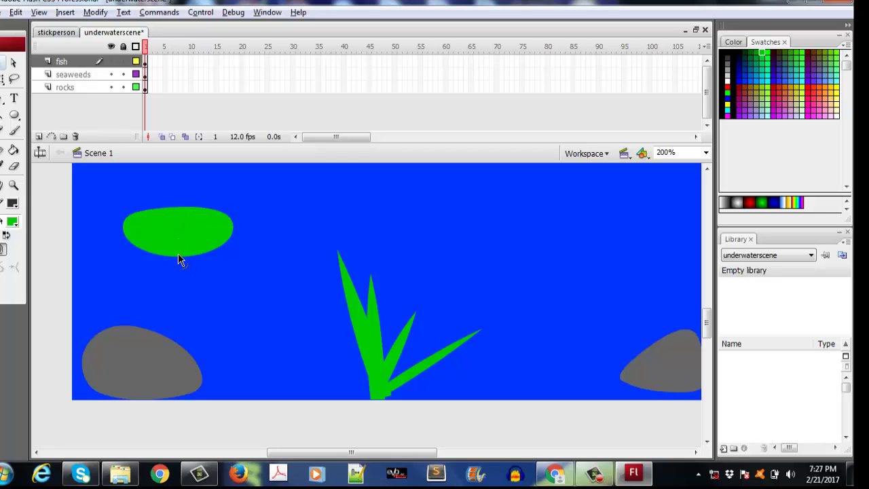
left_click_drag(178, 256, 182, 245)
key("ctrl+z")
key("ctrl+z")
Step: Select the green oval and use Free Transform to make it wider and flatter for the fish's body
left_click_drag(97, 203, 268, 283)
left_click(3, 79)
left_click_drag(233, 228, 253, 228)
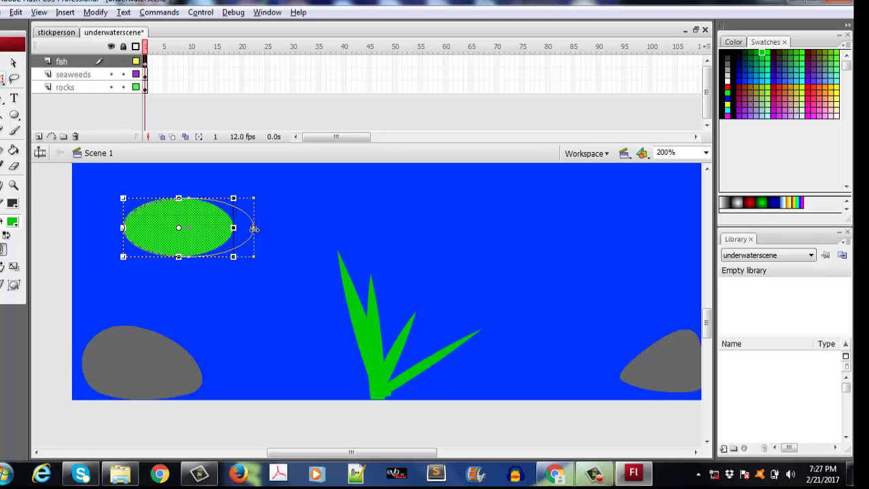
left_click_drag(188, 257, 188, 246)
left_click(187, 261)
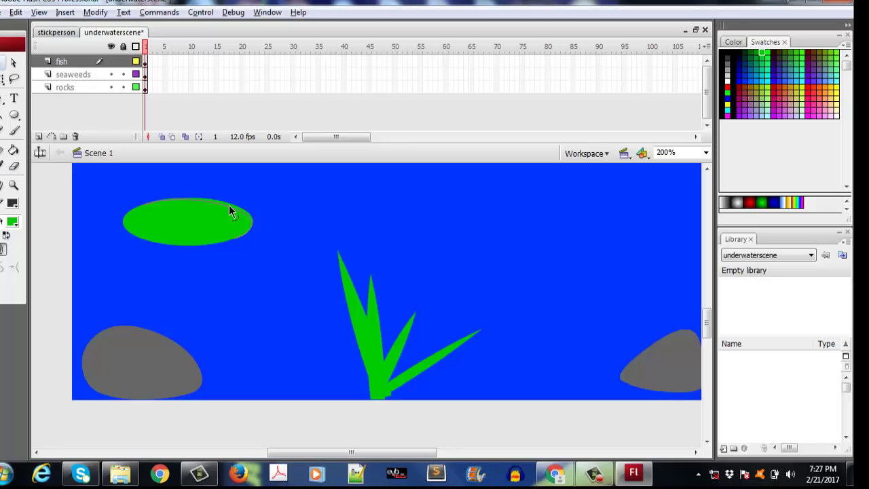
Step: Taper the oval's right end into a pointed snout and move the fish body slightly to the right
left_click_drag(225, 209, 211, 205)
left_click_drag(224, 231, 254, 224)
left_click(197, 268)
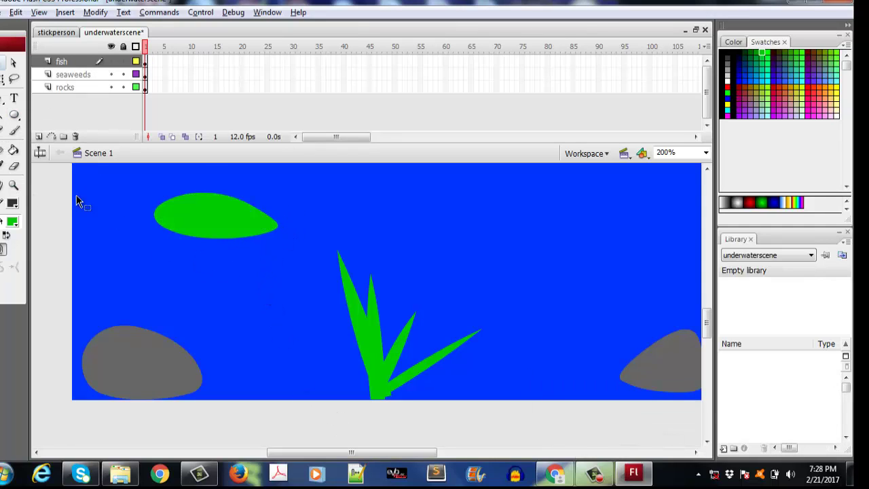
Step: Paint a curved dark green gill line and a small dark eye on the fish's head with the Brush tool
left_click(12, 221)
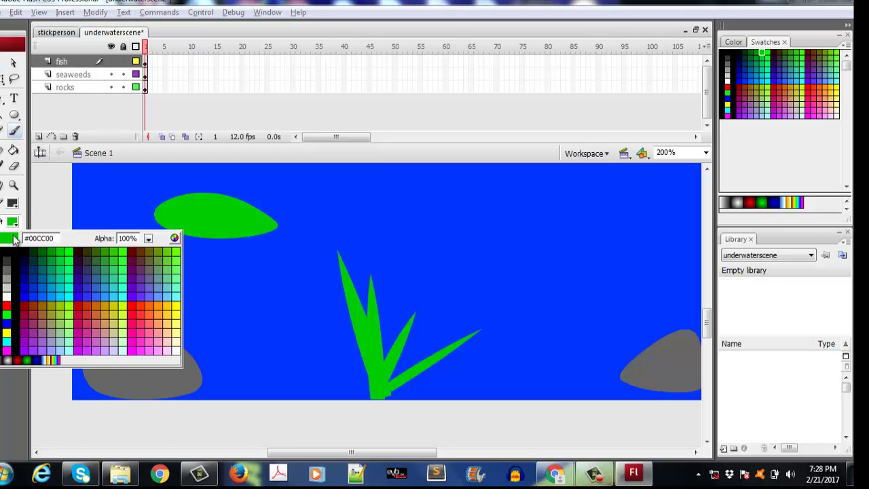
left_click(2, 252)
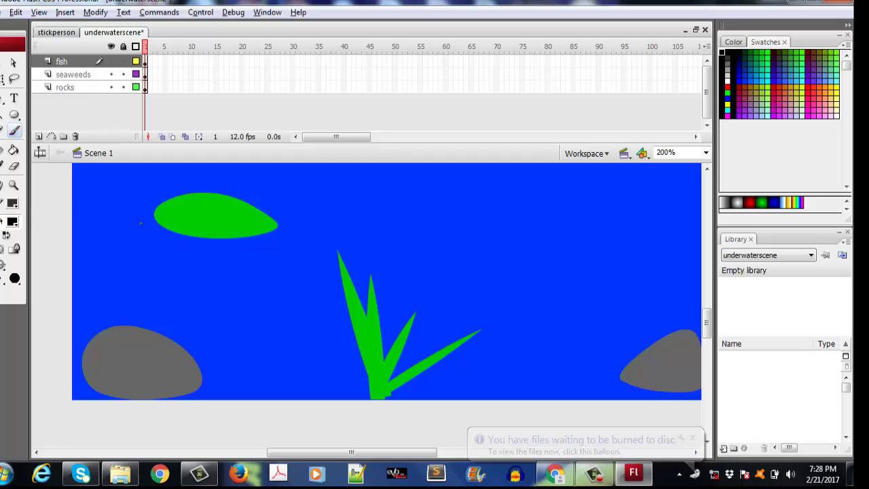
left_click(12, 222)
left_click(38, 251)
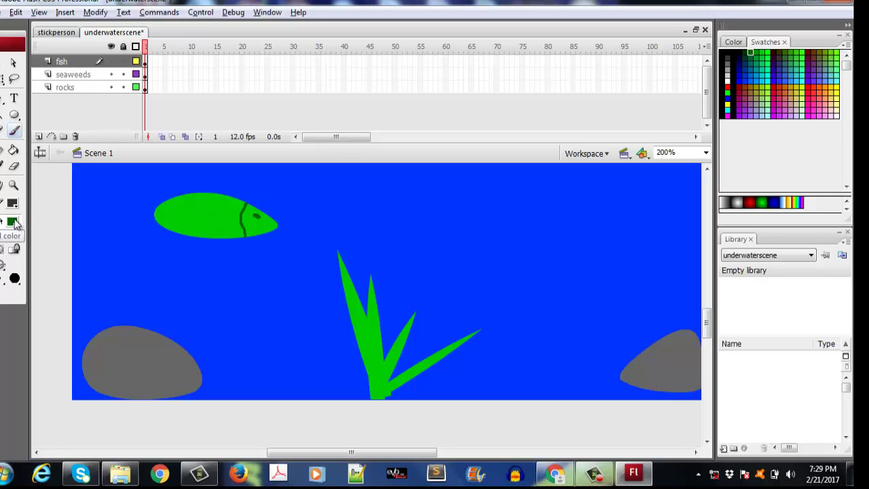
Step: Draw a dark green oval for the tail to the left of the fish, overlapping the stage's left edge
left_click(13, 114)
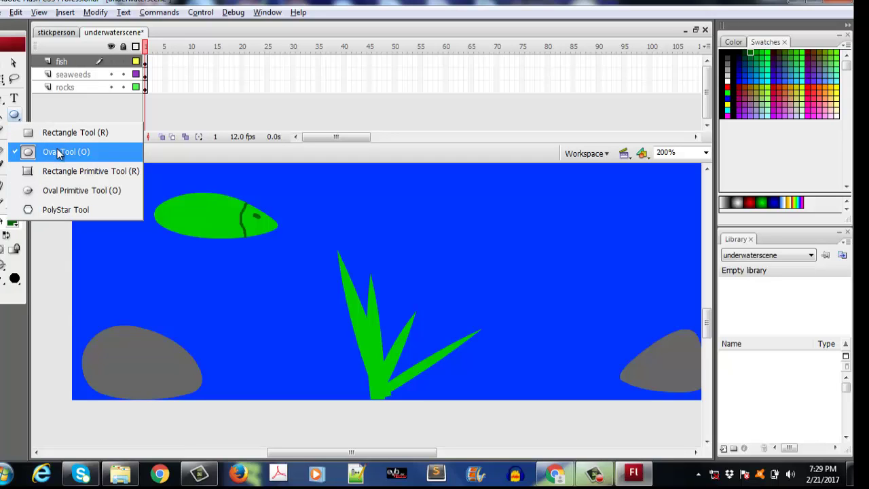
left_click(57, 150)
left_click_drag(323, 458, 293, 459)
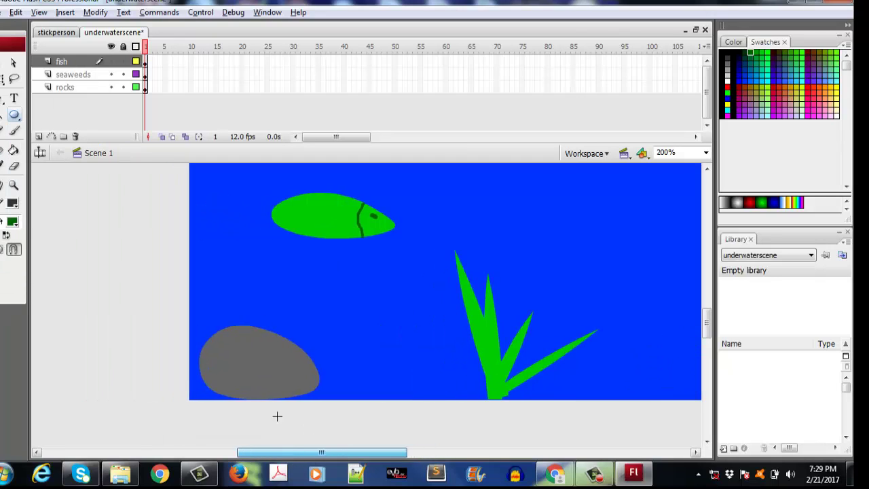
left_click_drag(126, 211, 207, 267)
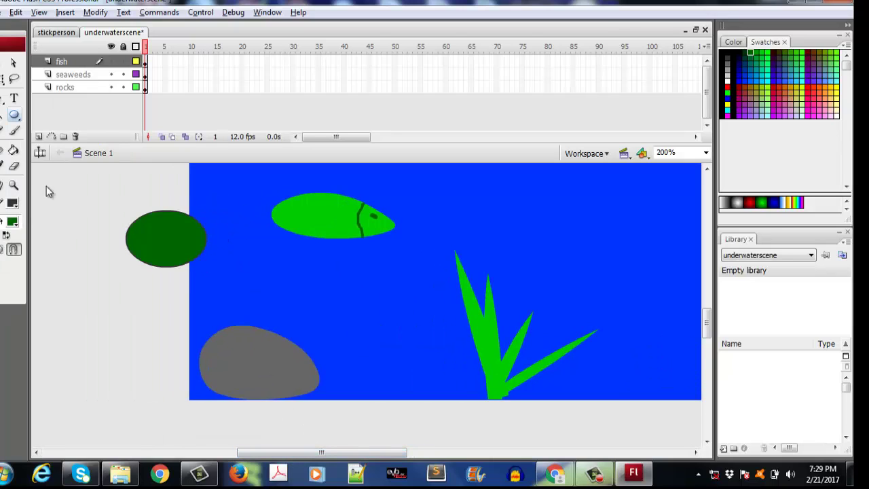
Step: Recolour the tail oval with the fish body's bright green and delete its outline
left_click(13, 61)
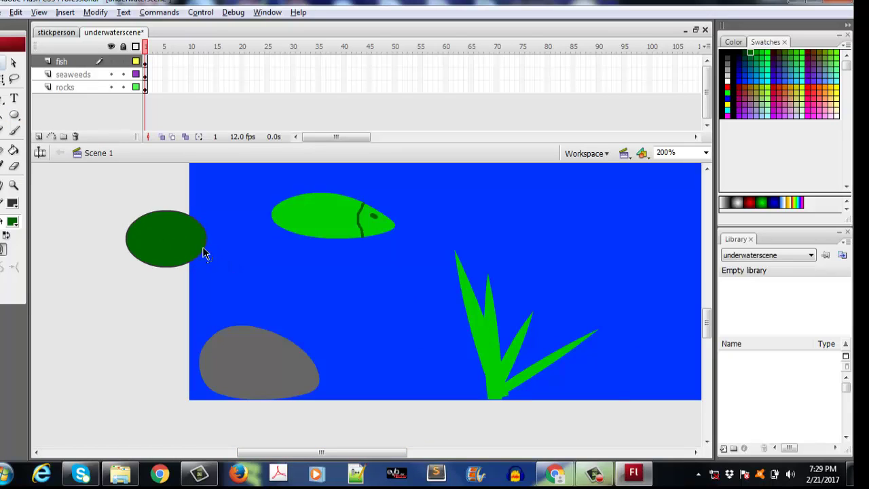
left_click(202, 252)
left_click(12, 221)
left_click(316, 214)
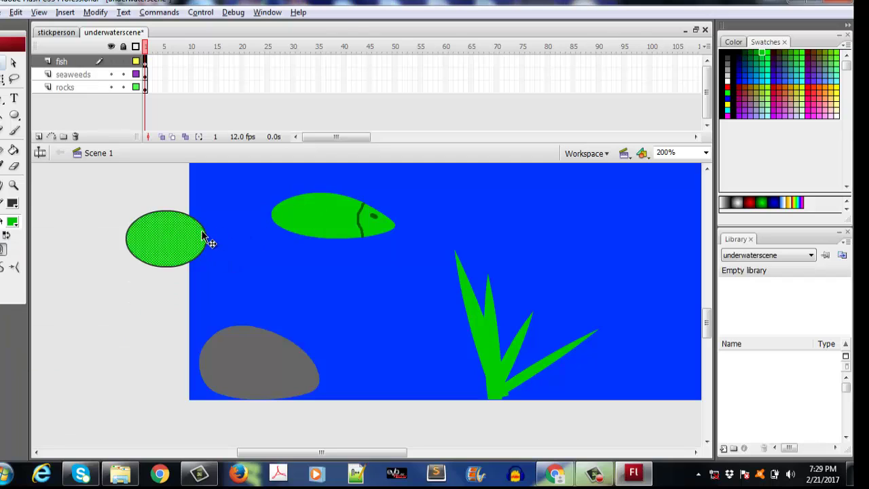
left_click(207, 239)
key("Delete")
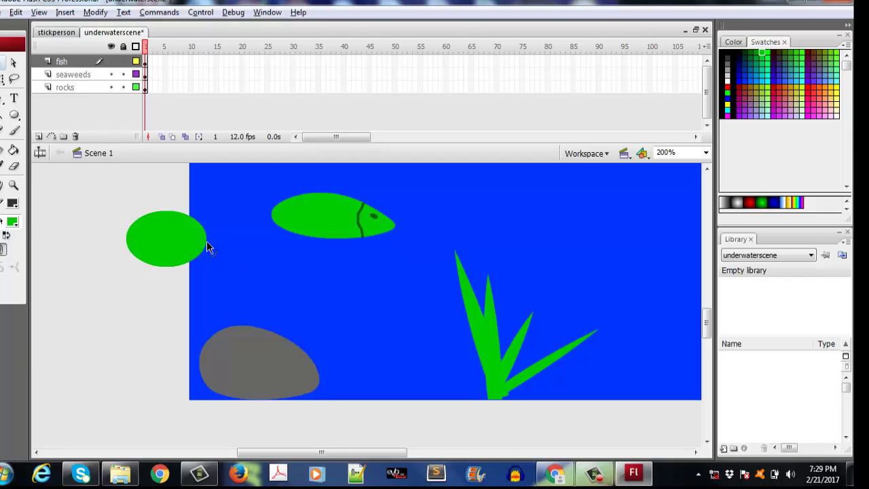
Step: Delete the right half of the tail oval, move the remaining half onto the stage behind the fish, and round its upper corner
left_click_drag(102, 191, 162, 302)
left_click_drag(221, 194, 165, 296)
key("Delete")
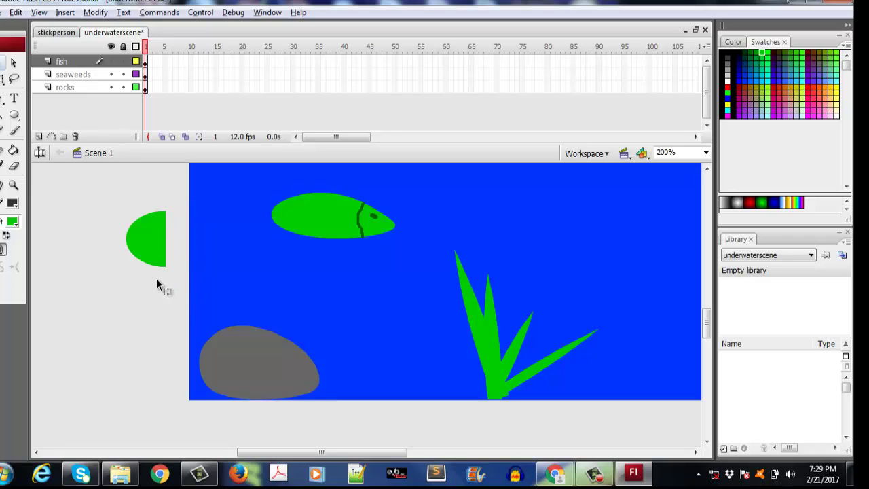
left_click_drag(163, 250, 226, 238)
left_click(232, 220)
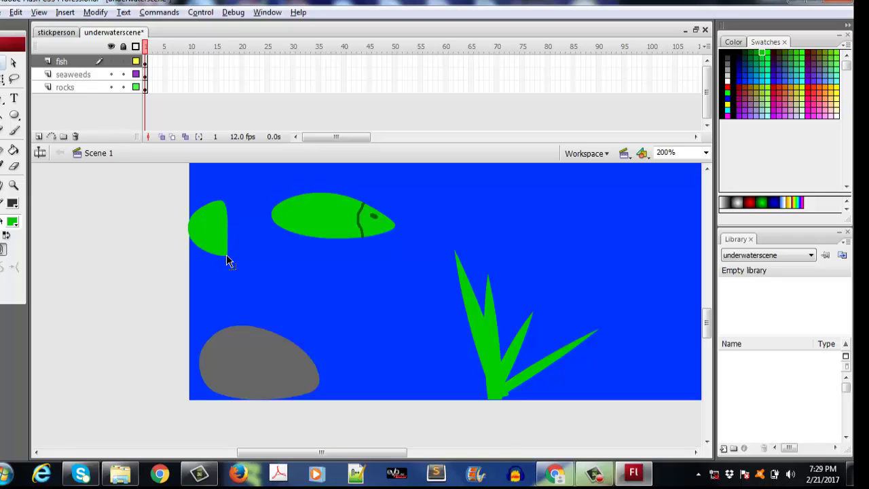
Step: Flip the half oval horizontally so its curve faces the fish, and reduce its height with Free Transform
mouse_move(179, 187)
left_mouse_down()
mouse_move(251, 286)
mouse_move(247, 277)
left_mouse_up()
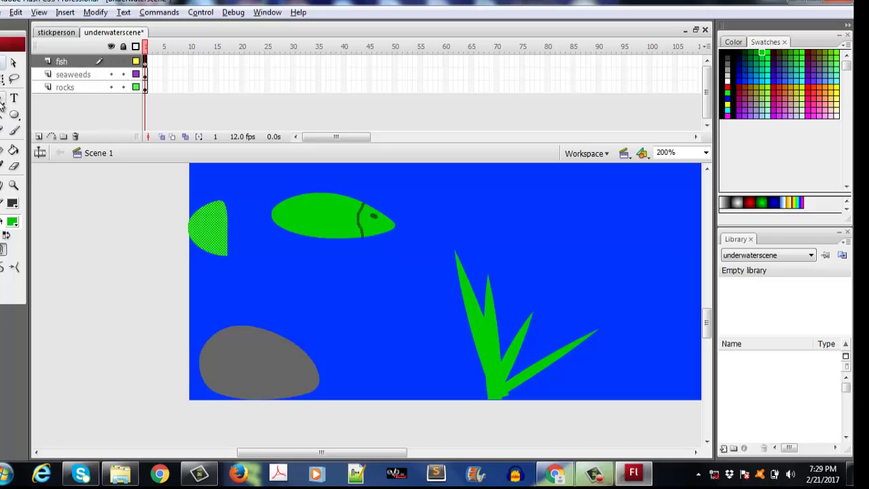
left_click(3, 78)
left_click_drag(238, 264, 167, 160)
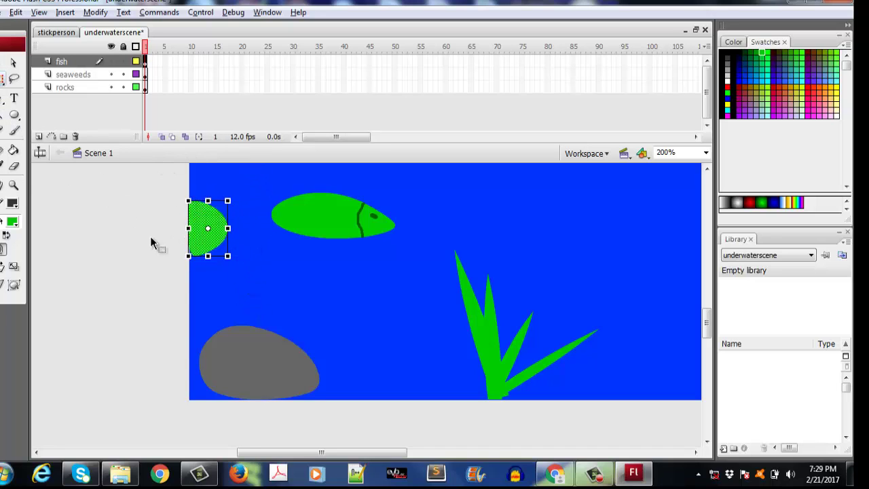
mouse_move(209, 258)
left_mouse_down()
mouse_move(208, 230)
mouse_move(212, 244)
left_mouse_up()
left_click(135, 204)
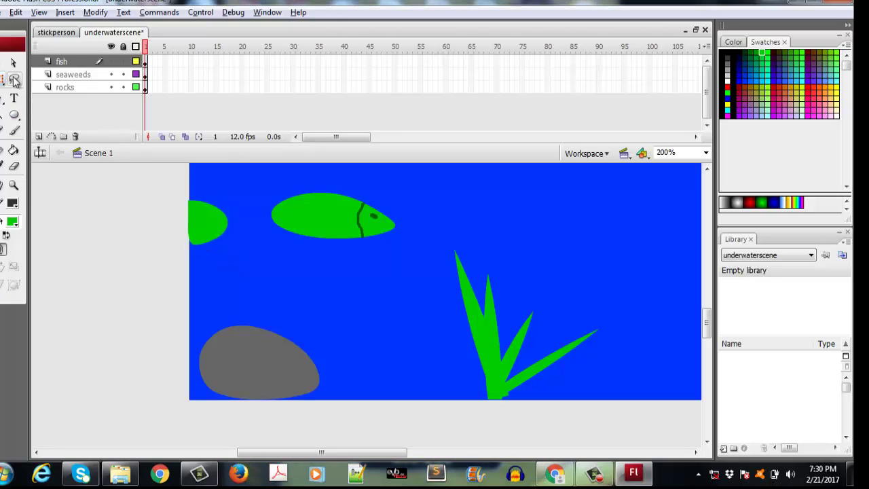
Step: Pull the upper and lower corners of the half oval's flat side outward, away from the fish, to flare the tail
left_click(2, 63)
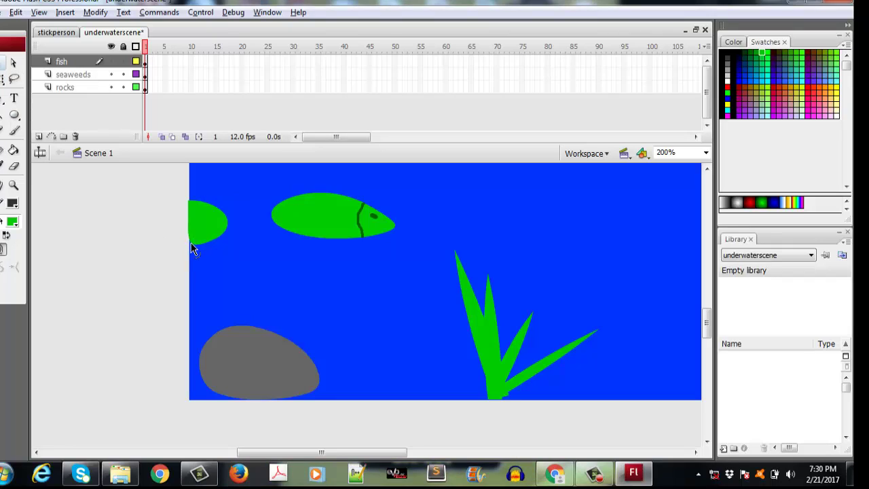
left_click_drag(192, 244, 190, 251)
mouse_move(181, 199)
left_mouse_down()
mouse_move(189, 203)
mouse_move(179, 200)
left_mouse_up()
left_click_drag(185, 246, 179, 249)
Step: Delete the upper half of the tail shape and keep only its lower lobe
left_click_drag(165, 192, 243, 227)
left_click(225, 255)
left_click_drag(169, 194, 159, 211)
key("Delete")
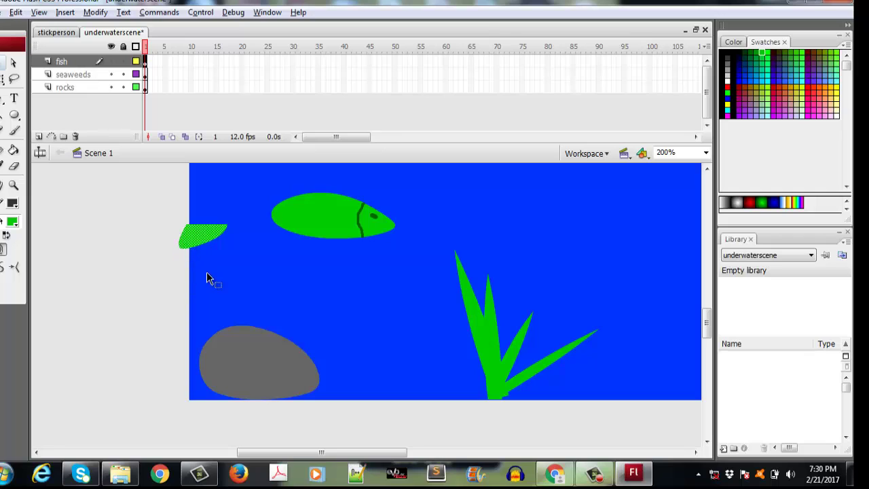
Step: Duplicate the lower tail lobe and place the copy above the original
key("ctrl+c")
key("ctrl+v")
left_click_drag(359, 310, 194, 213)
Step: Rotate the copied lobe upside down and mirror it horizontally so its pointed end faces the fish
left_click(4, 79)
left_click_drag(121, 170, 228, 236)
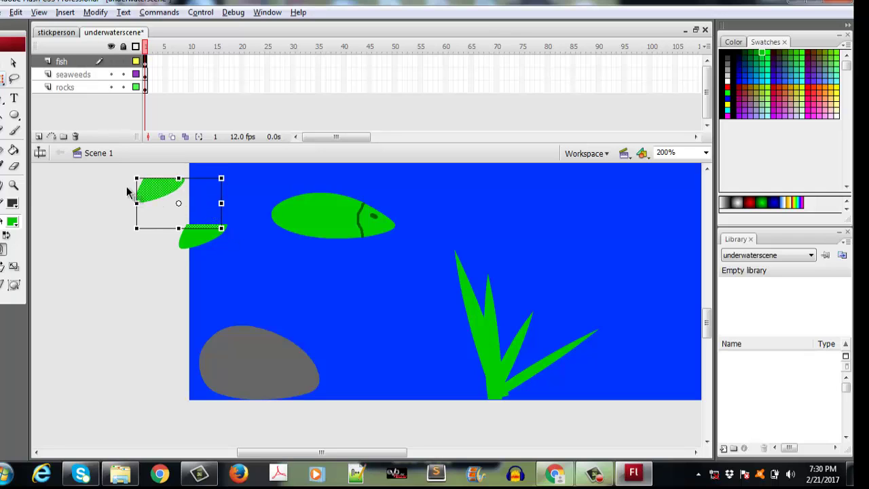
mouse_move(118, 169)
left_mouse_down()
mouse_move(194, 208)
mouse_move(75, 182)
mouse_move(68, 166)
mouse_move(77, 142)
mouse_move(122, 195)
left_mouse_up()
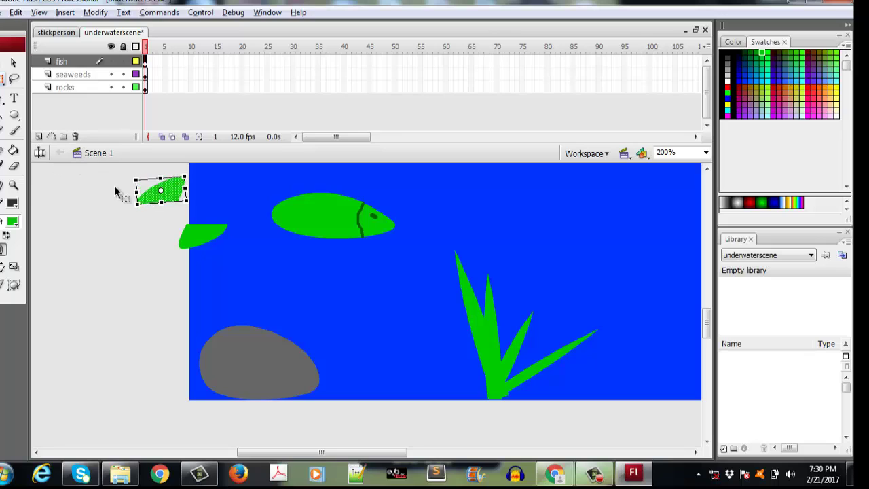
left_click(195, 204)
left_click_drag(195, 205, 211, 190)
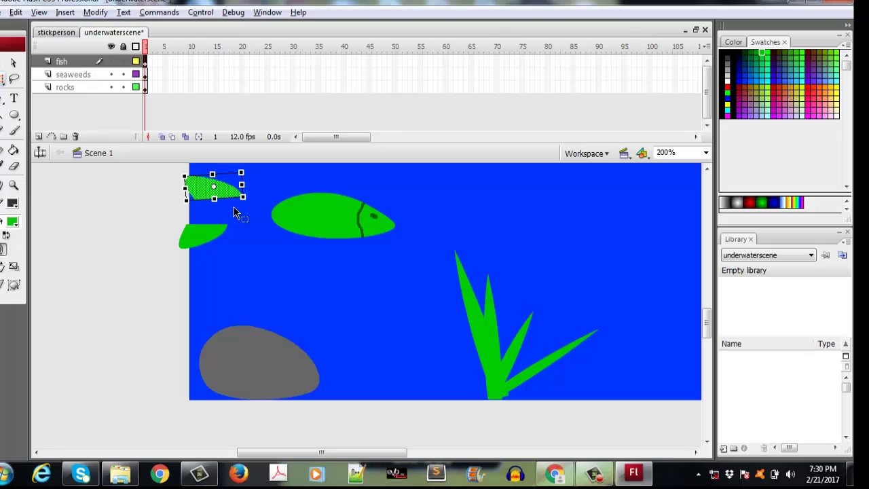
Step: Move the upper lobe down towards the lower one, then nudge the lower lobe up and right to join them into a forked tail
left_click(4, 62)
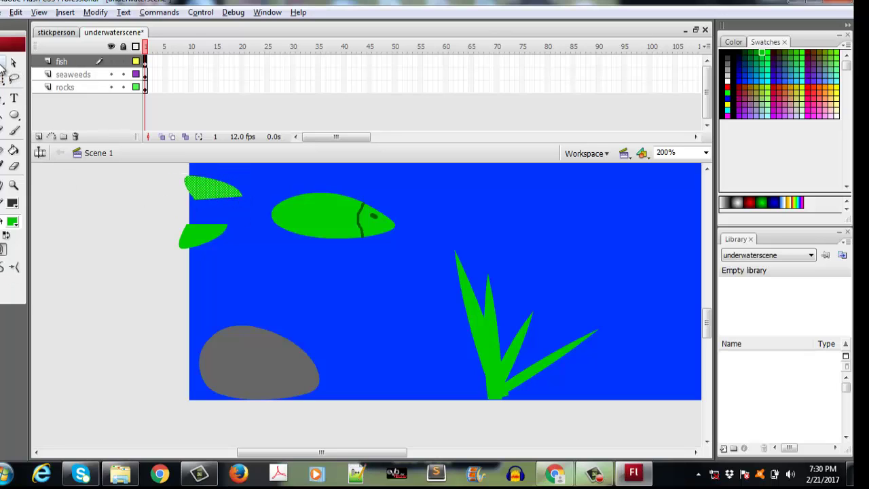
left_click_drag(223, 194, 241, 234)
left_click(238, 255)
left_click(4, 78)
key("Up")
key("Up")
key("Up")
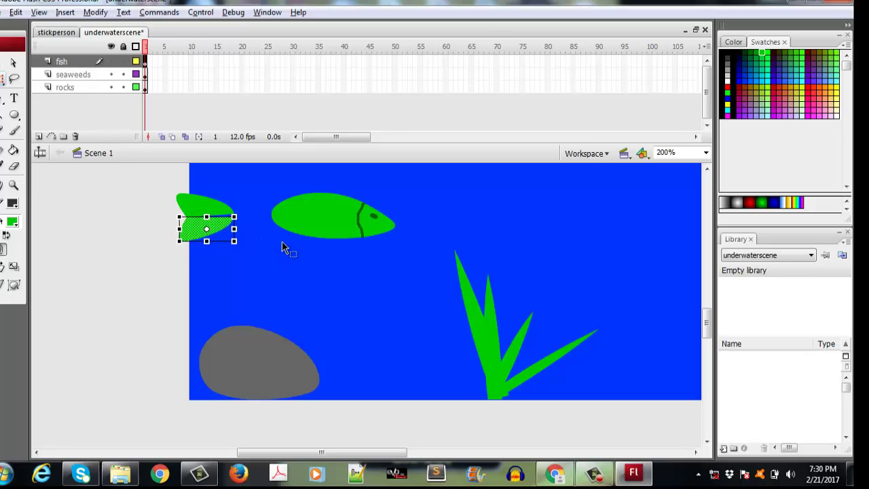
key("Right")
left_click(260, 259)
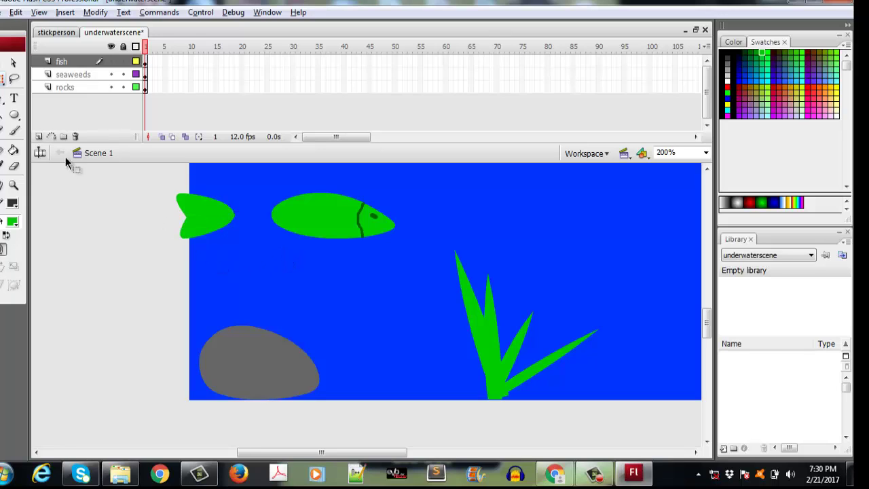
Step: Move the forked tail onto the rear end of the fish's body and nudge it slightly right to attach it
key("v")
left_click(209, 229)
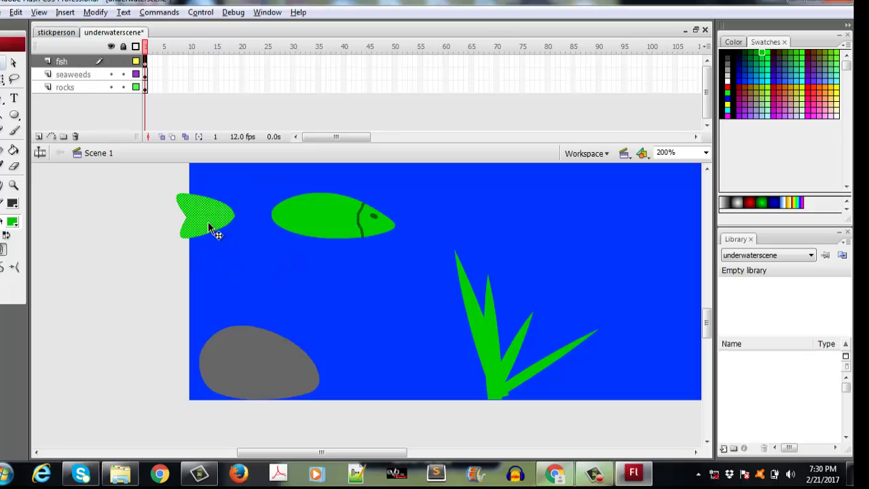
left_click_drag(209, 229, 269, 229)
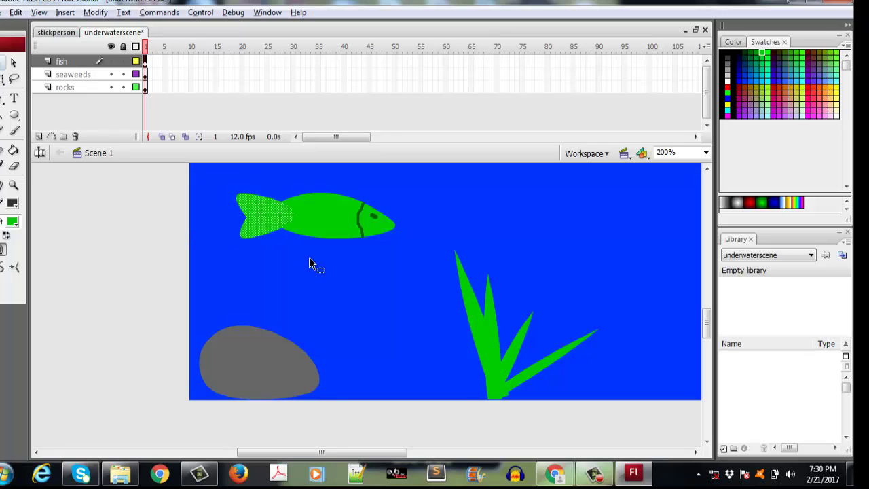
key("Right")
key("Right")
key("Right")
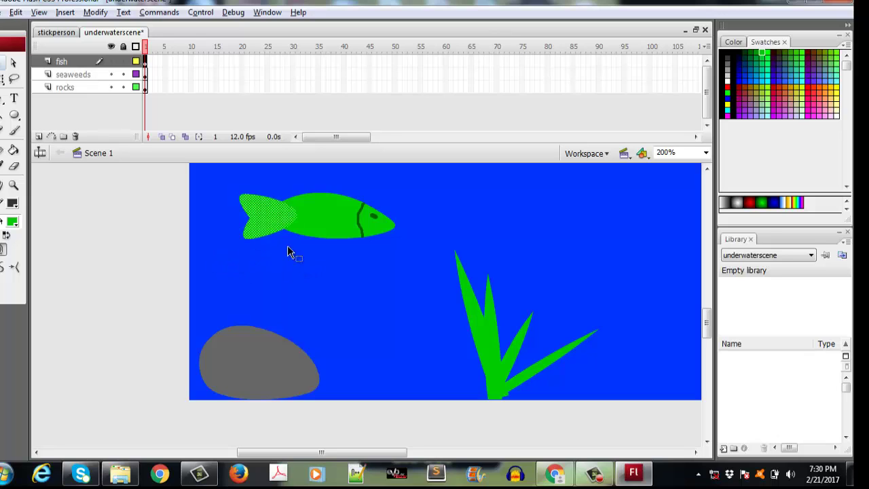
left_click(287, 251)
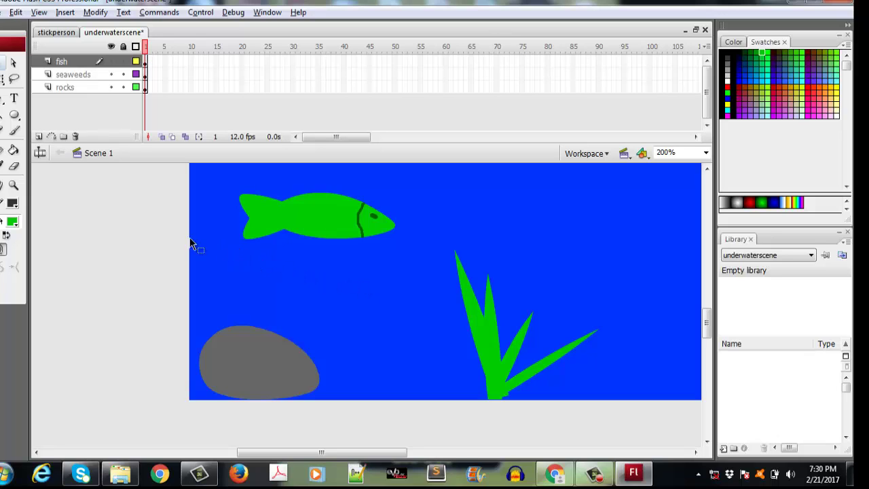
Step: Brush thin #009900 detail lines on the fish's tail, side and mouth, and fill the side fin outline with the same green
left_click(13, 130)
left_click(5, 296)
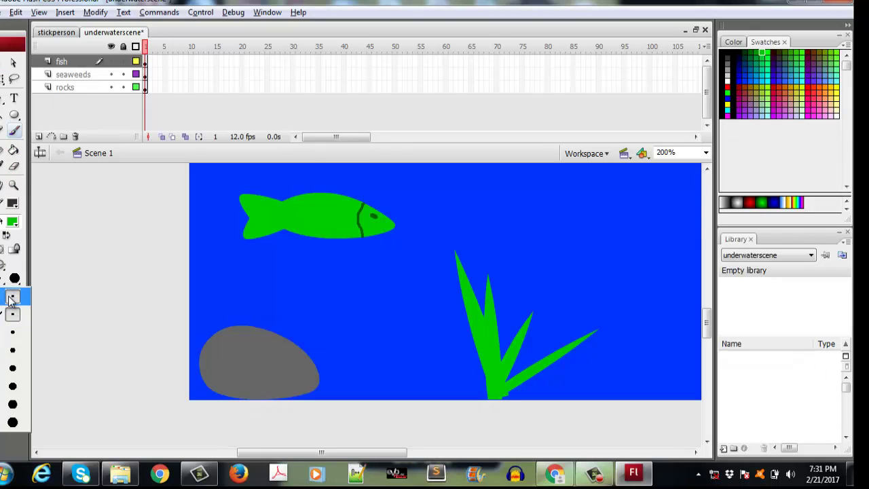
left_click(12, 313)
left_click(12, 222)
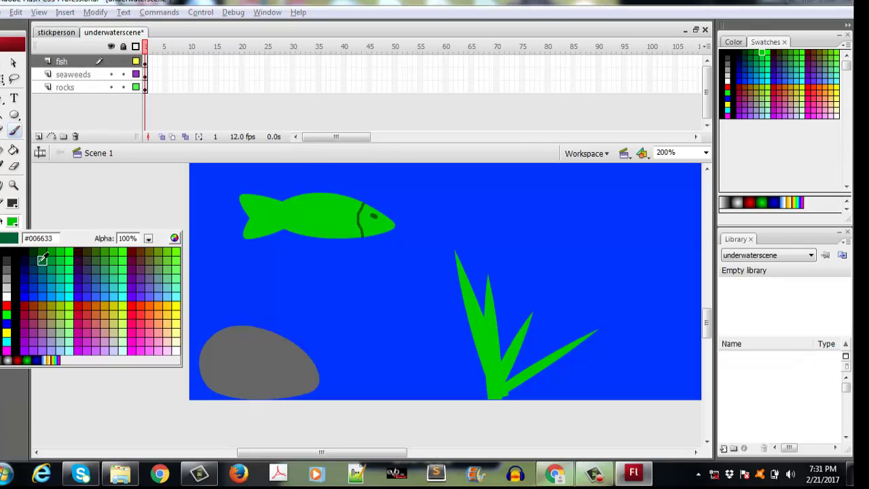
left_click(49, 252)
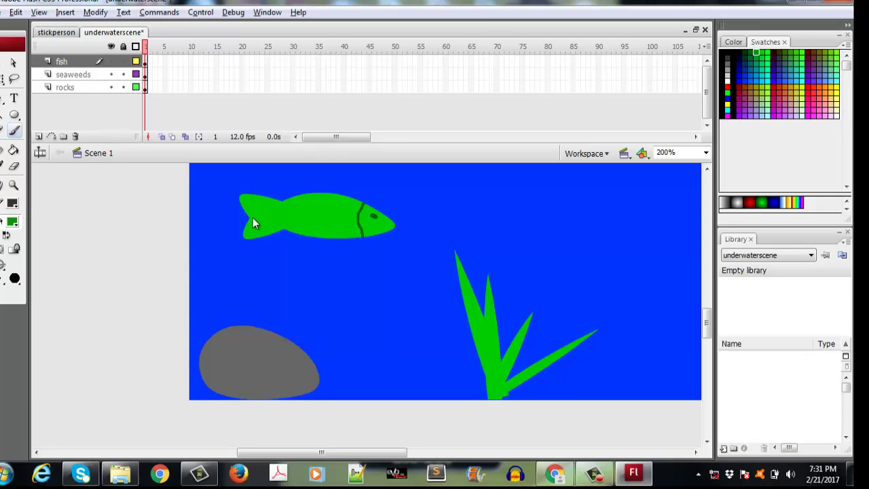
left_click_drag(254, 216, 278, 203)
key("ctrl+z")
mouse_move(357, 217)
left_mouse_down()
mouse_move(314, 206)
mouse_move(323, 224)
mouse_move(304, 228)
mouse_move(302, 211)
left_mouse_up()
left_click_drag(276, 213, 281, 225)
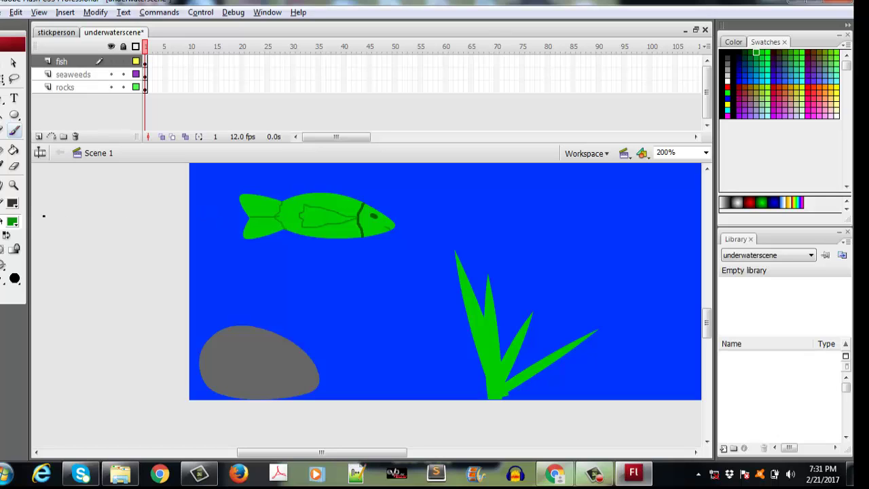
left_click(14, 149)
left_click(304, 212)
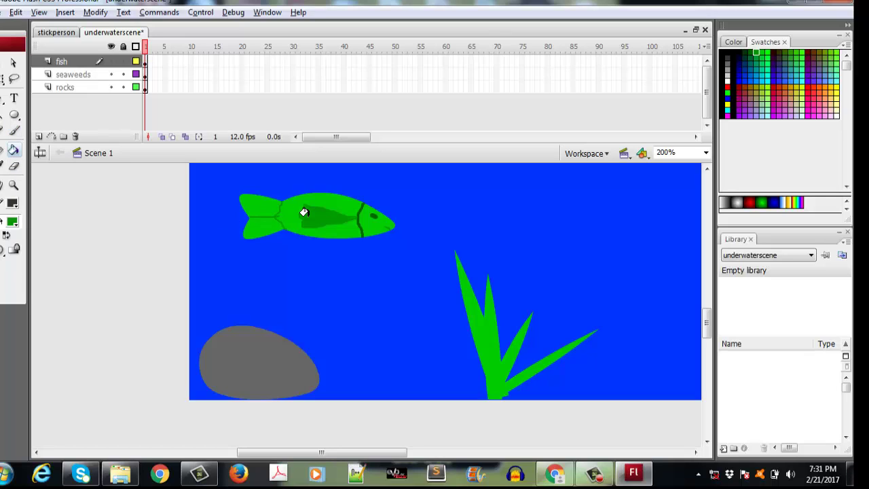
Step: Scale the whole fish down and reposition it just above the grey rock
left_click(4, 62)
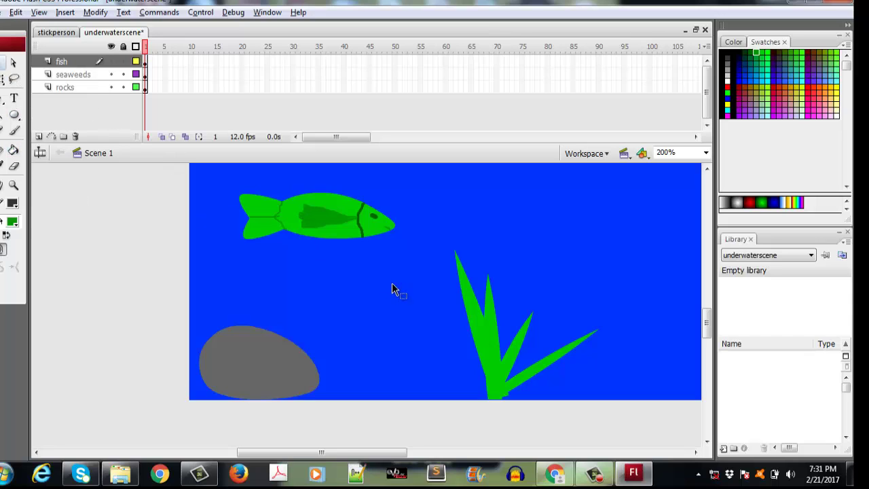
mouse_move(395, 254)
left_mouse_down()
mouse_move(406, 260)
mouse_move(372, 227)
mouse_move(271, 204)
mouse_move(337, 225)
left_mouse_up()
left_click(3, 78)
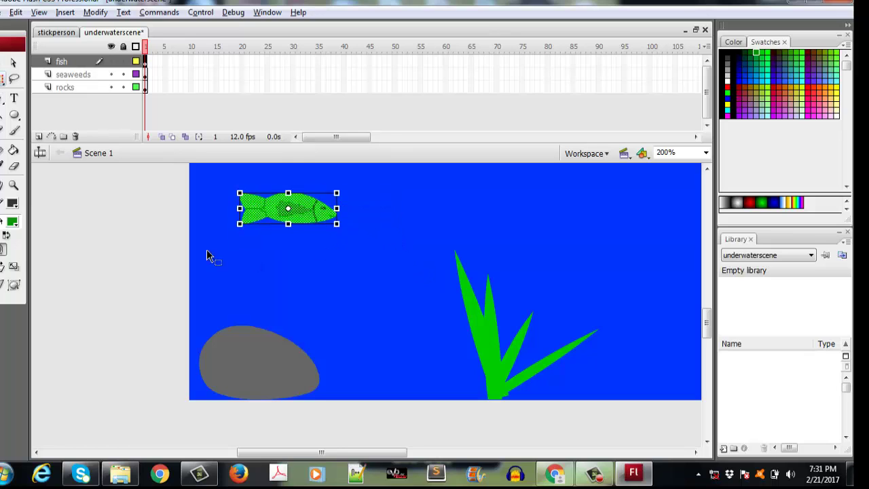
left_click(3, 61)
left_click_drag(229, 179, 362, 258)
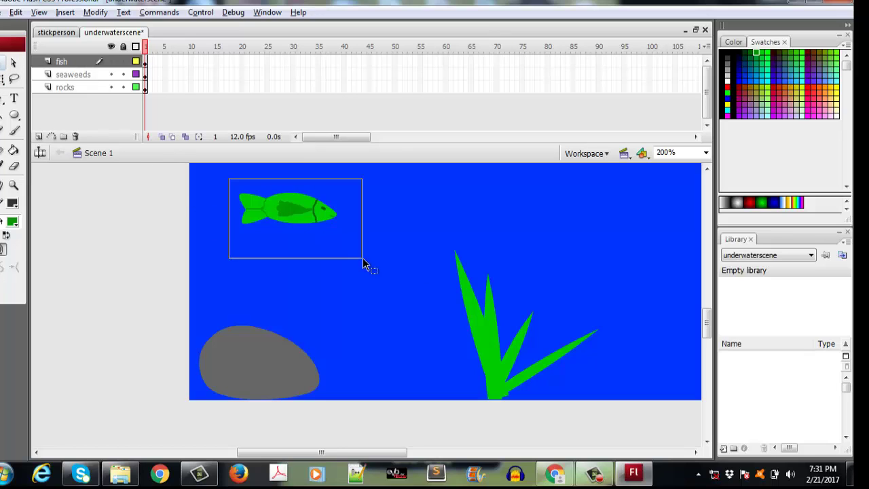
left_click_drag(314, 219, 286, 273)
left_click(388, 282)
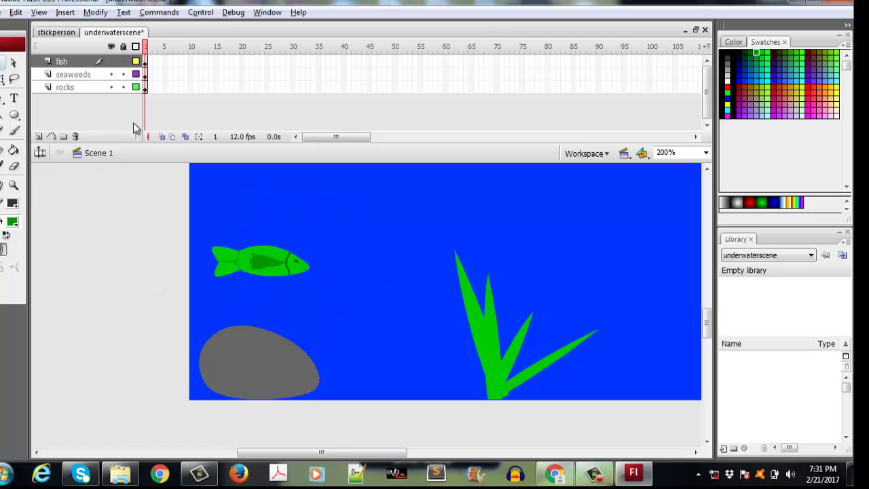
Step: Save and compact the underwaterscene file, and switch to Chrome to read the next exercise in the activities list
left_click(2, 15)
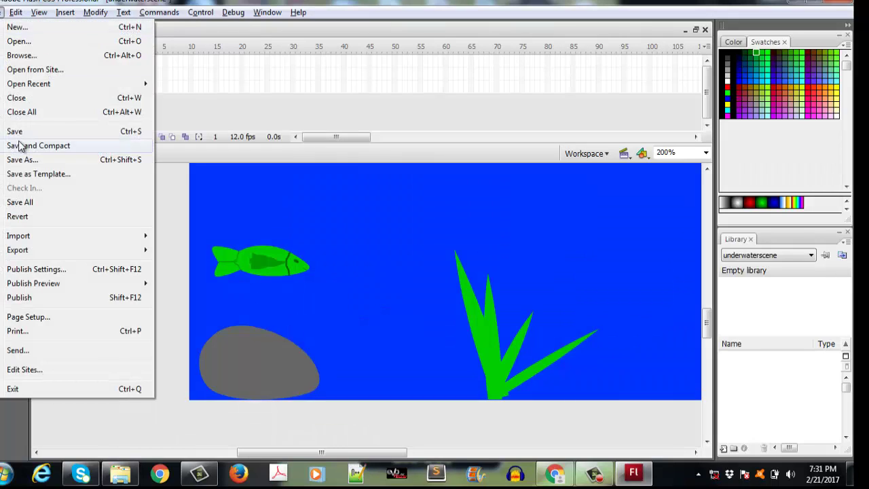
left_click(25, 145)
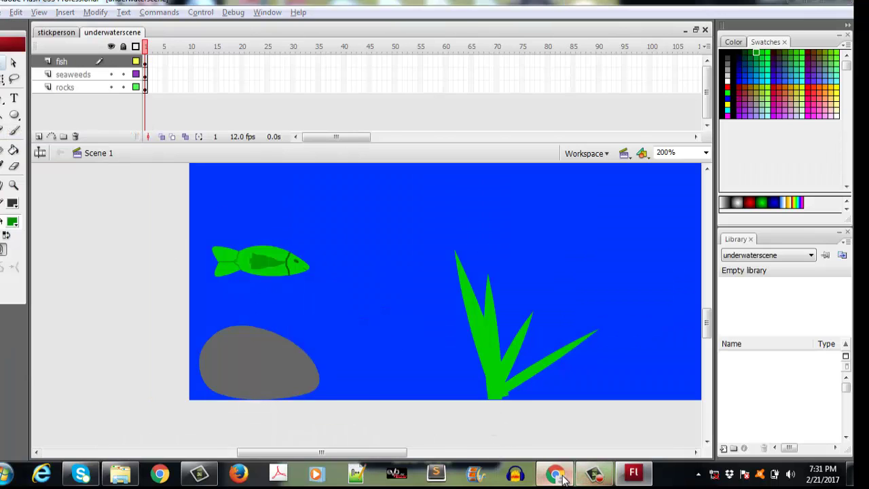
left_click(555, 473)
scroll(455, 256, "down", 1)
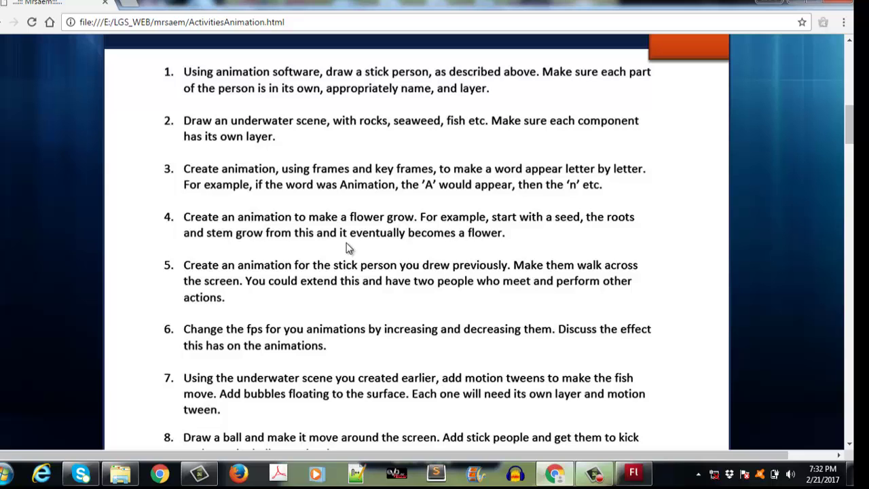
Step: Switch back to Flash and create a new Flash File (ActionScript 2.0) document
key("alt+Tab")
key("alt+f")
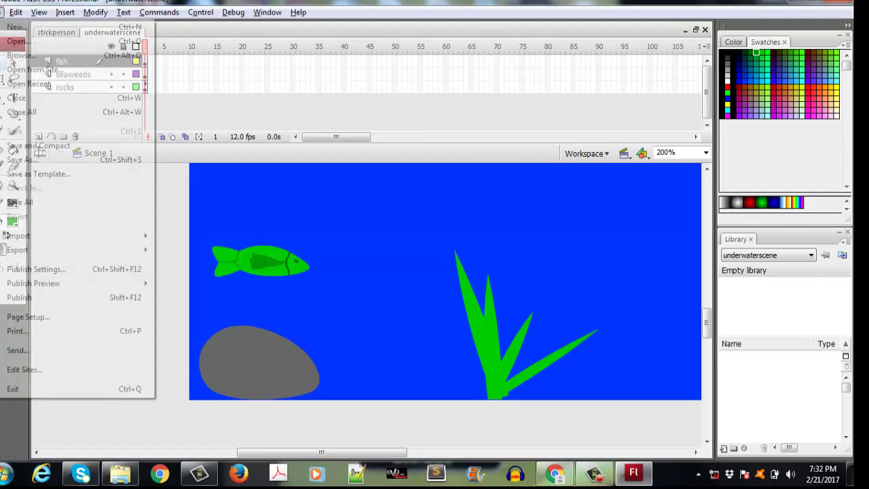
key("n")
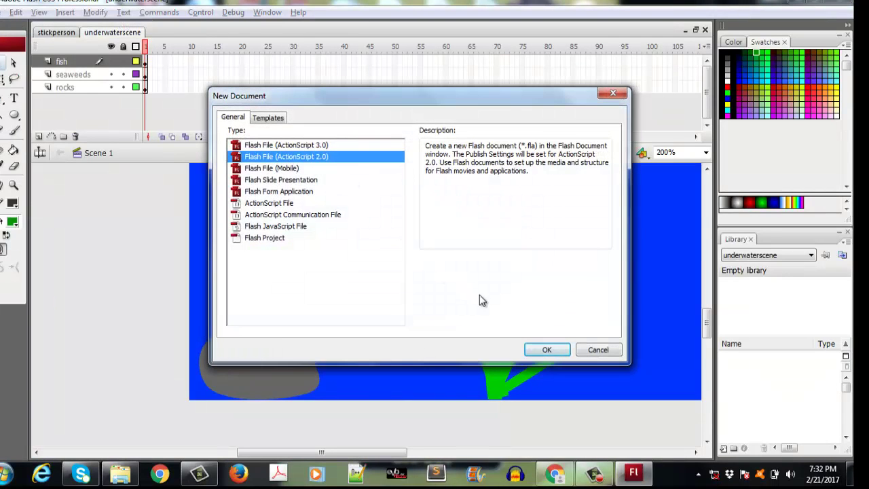
left_click(546, 349)
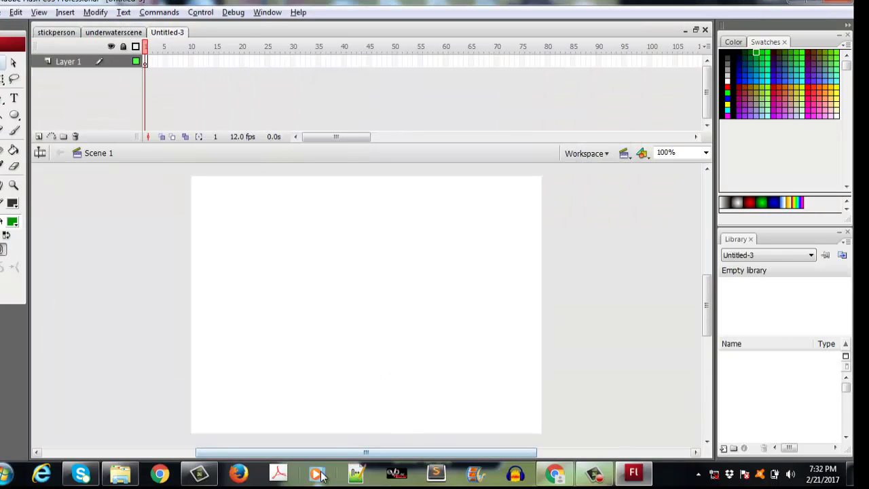
Step: Show the document properties, set the stage background to black, and collapse the properties again
left_click(266, 12)
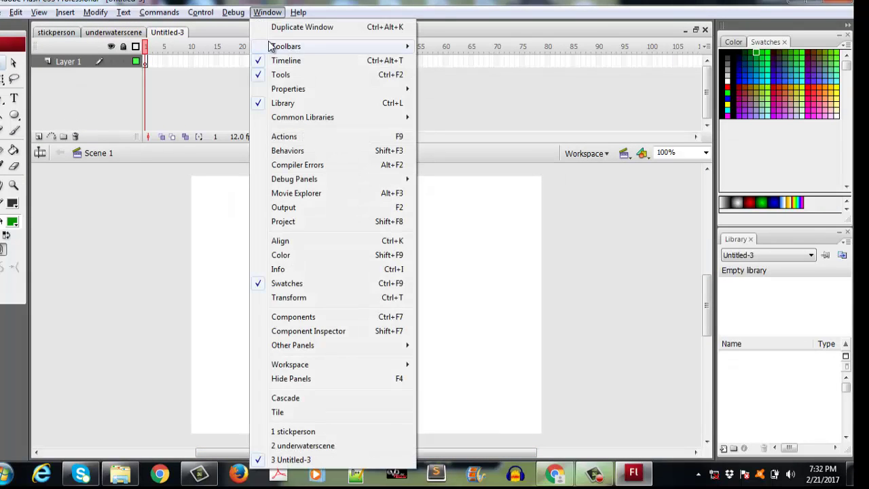
mouse_move(298, 46)
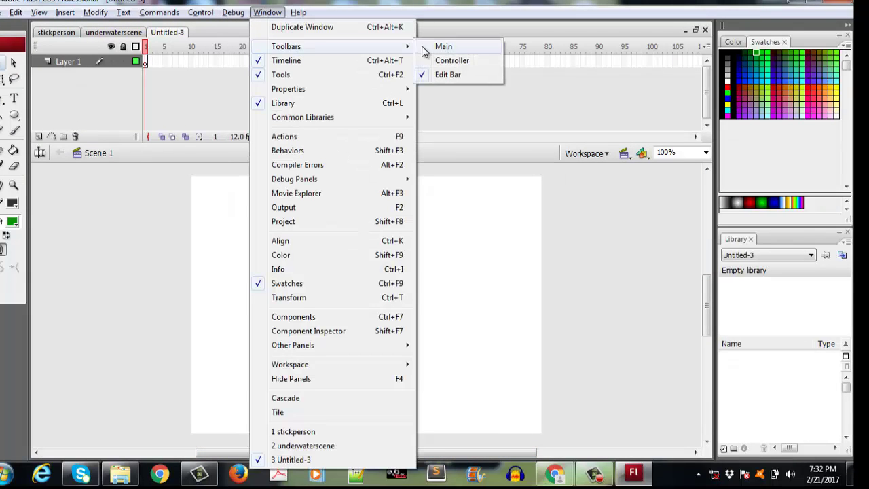
mouse_move(393, 89)
left_click(450, 89)
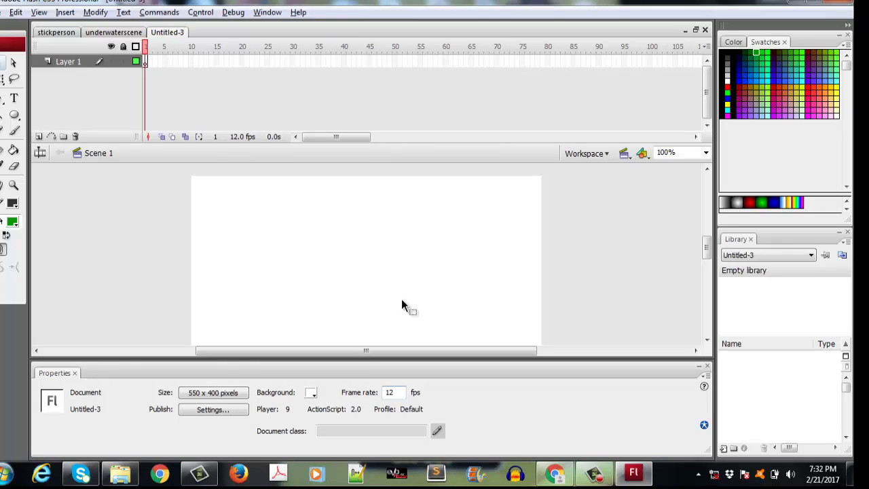
left_click(310, 392)
left_click(327, 348)
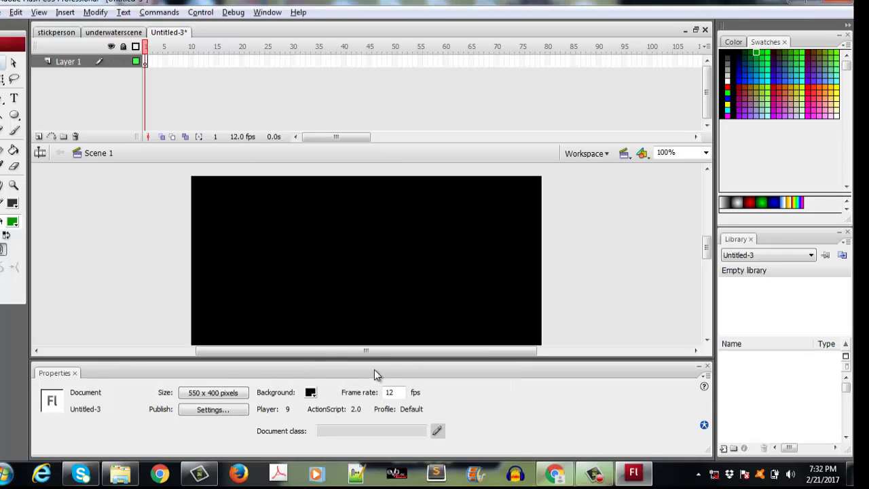
double_click(705, 373)
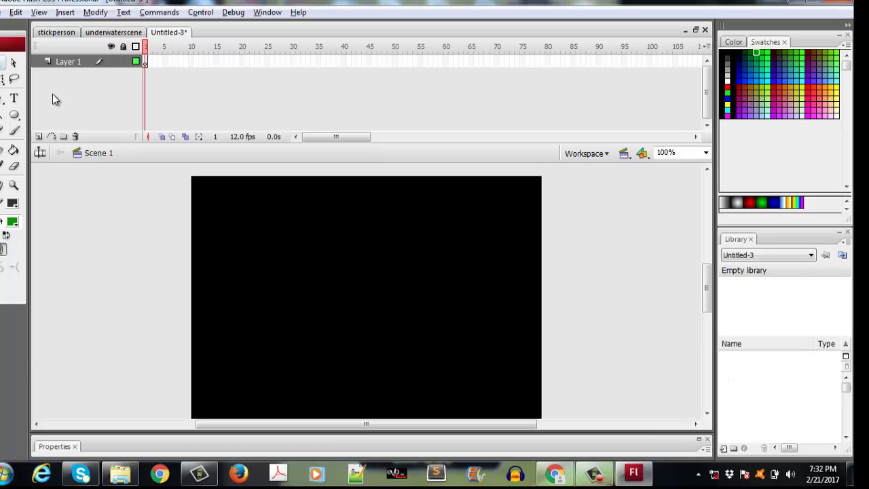
Step: Rename Layer 1 as Animation
double_click(72, 61)
type("An")
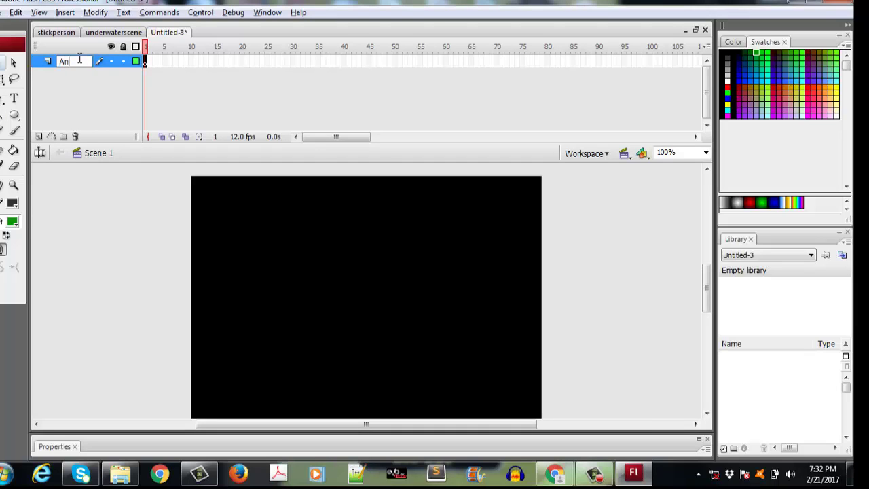
type("imation")
left_click(62, 180)
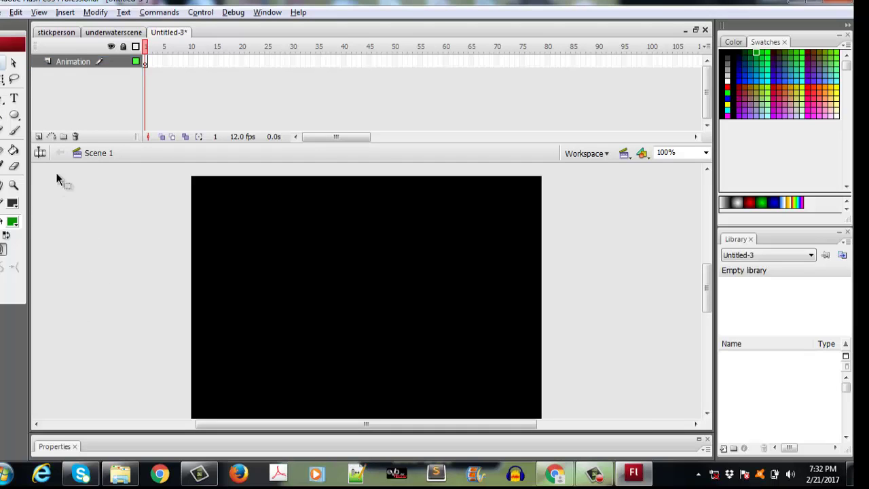
Step: Add a white static text "A" on the stage, slightly left of its centre
left_click(13, 98)
left_click(14, 222)
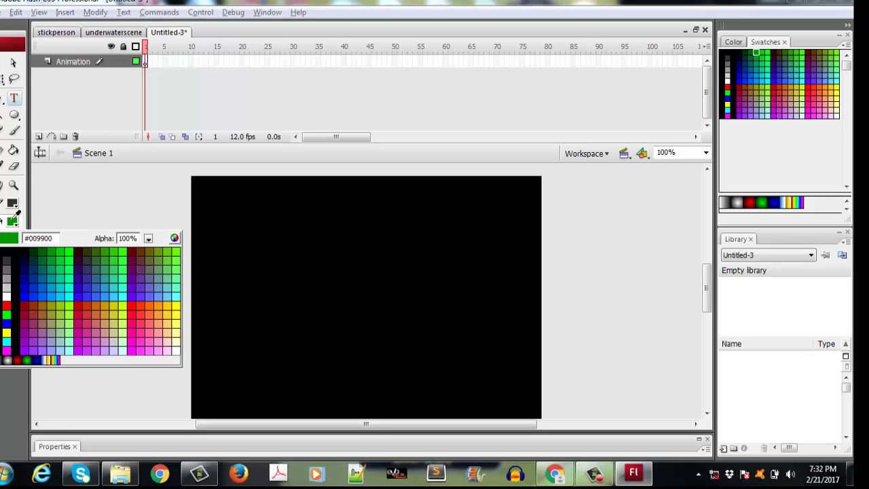
left_click(8, 292)
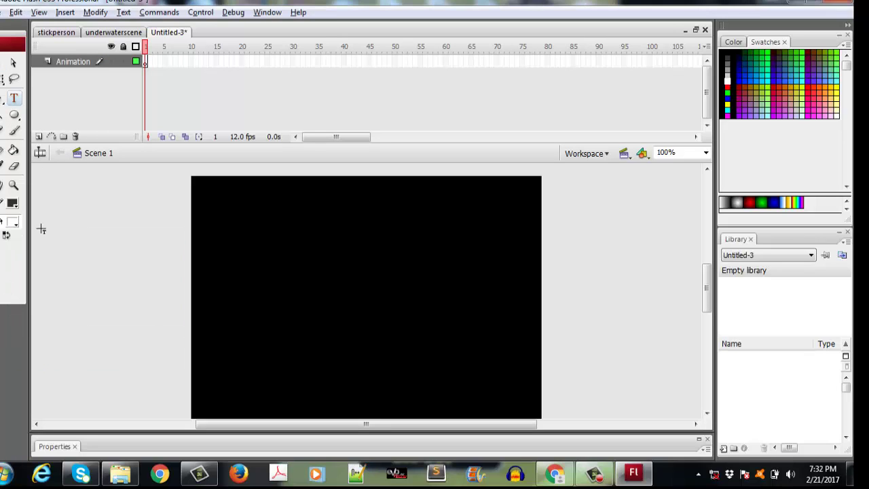
left_click(292, 292)
type("A")
key("BackSpace")
type("A")
Step: Set the letter A to the Arabic Transparent font at size 88, and leave it selected as an object
key("ctrl+F3")
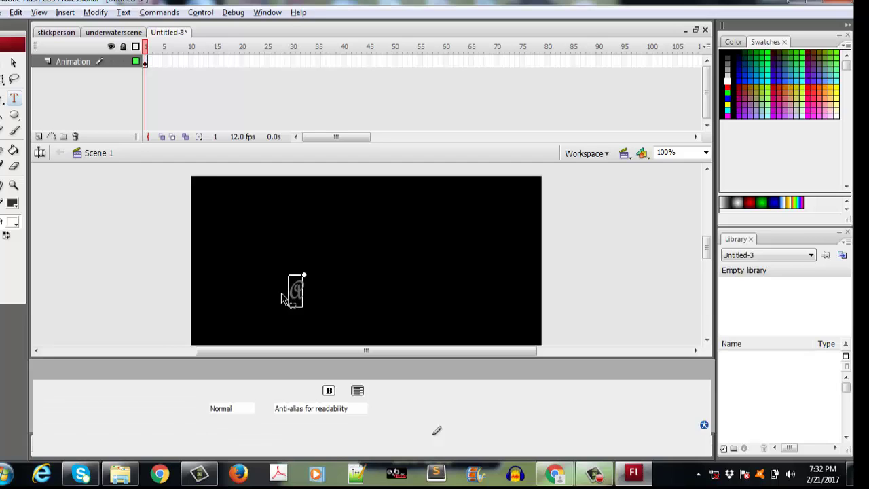
left_click(260, 391)
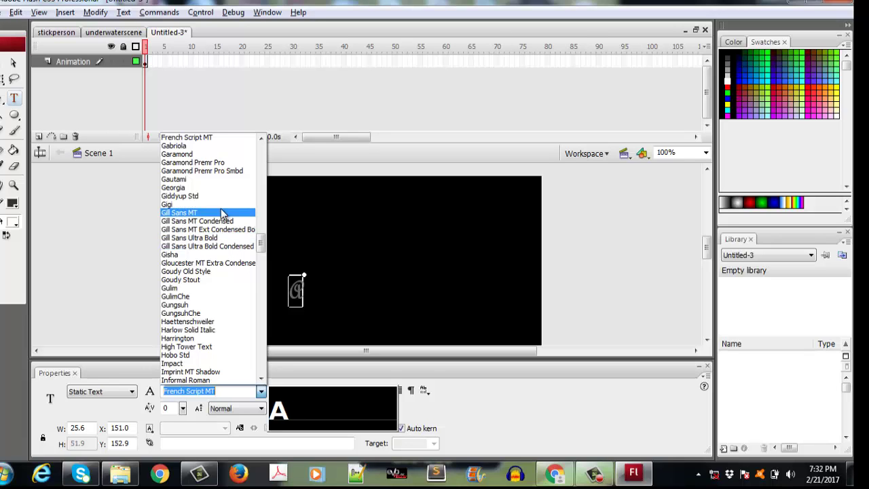
left_click_drag(261, 242, 261, 201)
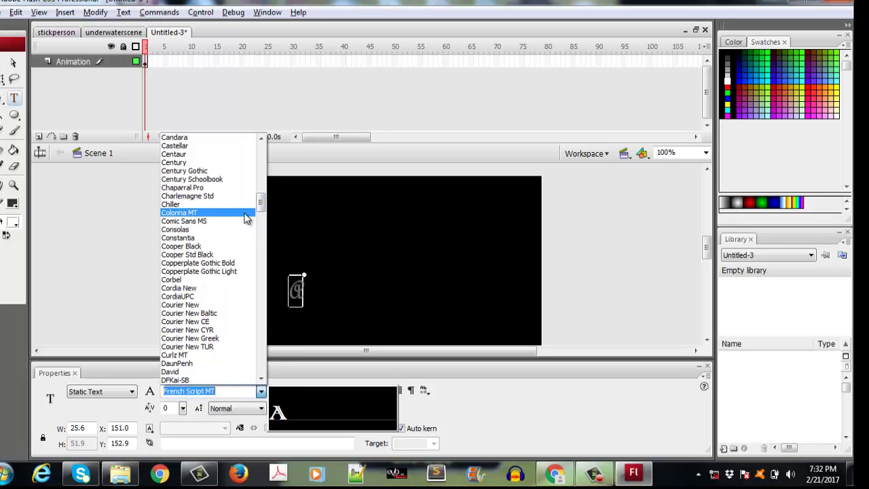
scroll(246, 217, "up", 13)
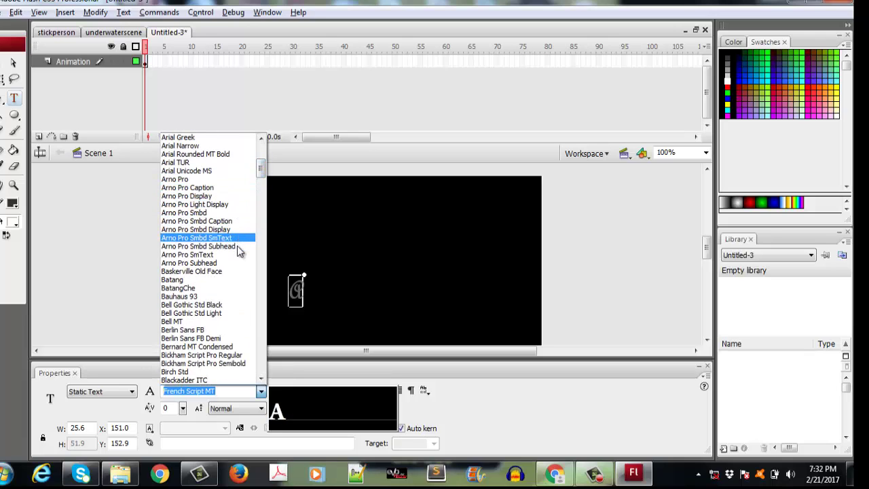
scroll(231, 264, "up", 7)
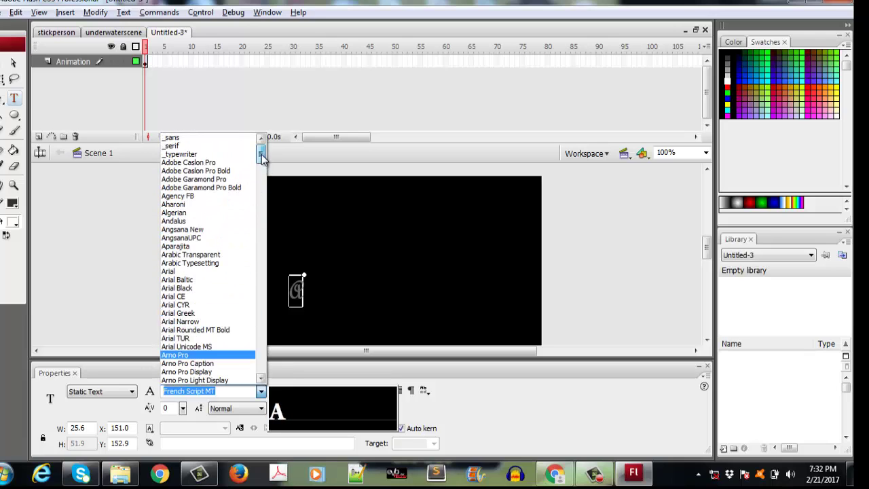
left_click(216, 256)
left_click_drag(294, 390, 296, 365)
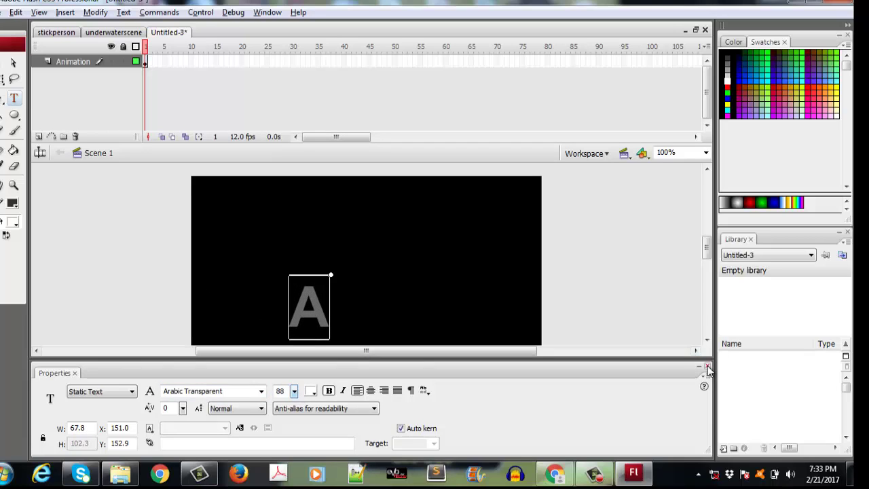
left_click(707, 366)
left_click(13, 63)
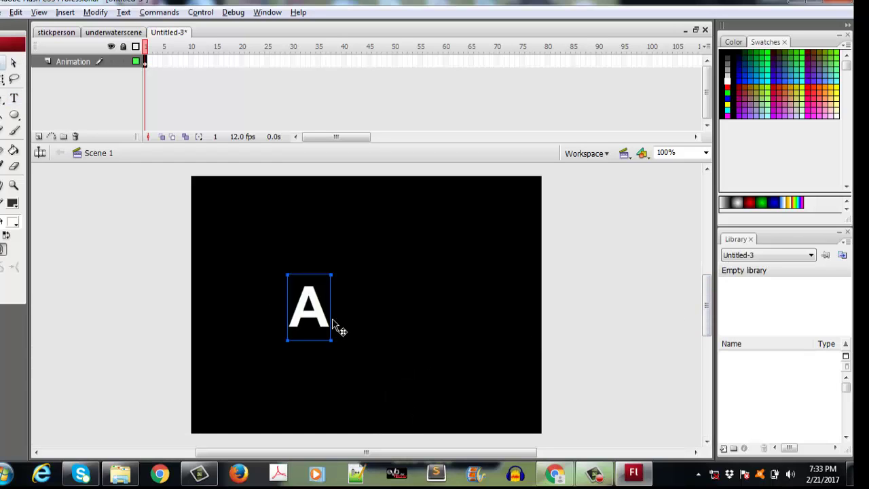
Step: Move the letter A close to the stage's left edge, and add a keyframe at frame 2 with the text extended to AN
left_click_drag(289, 324, 243, 323)
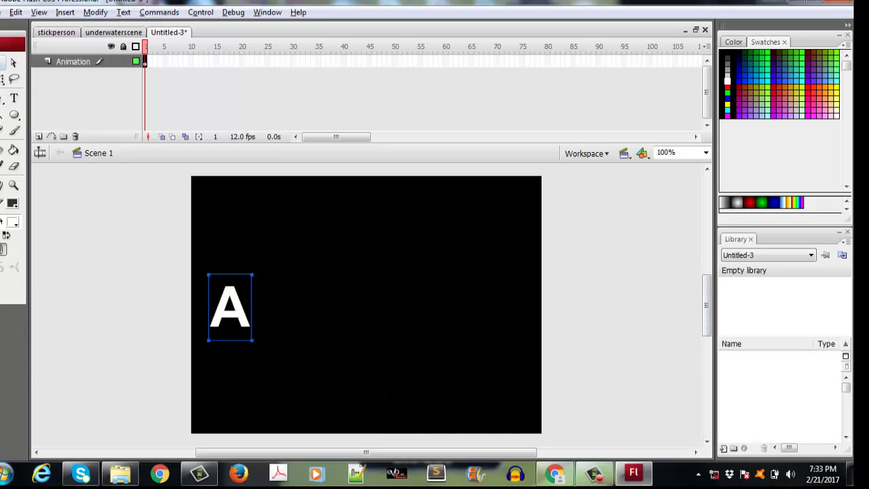
left_click(14, 99)
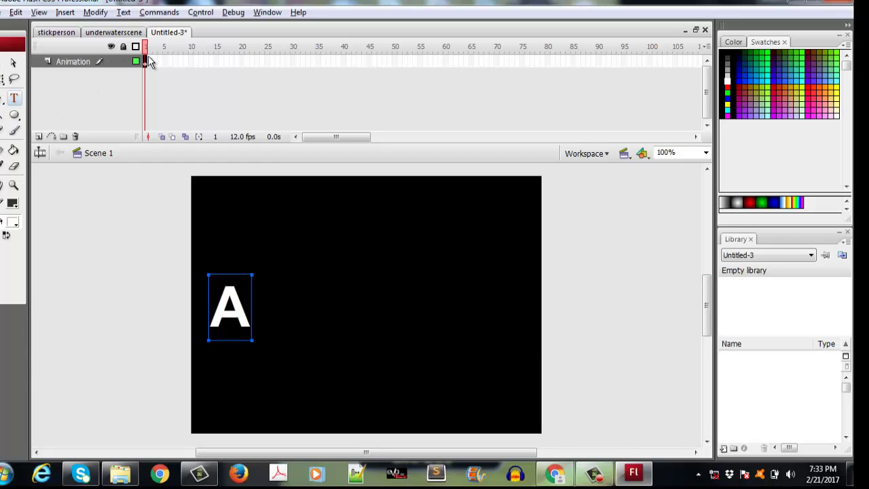
left_click(145, 61)
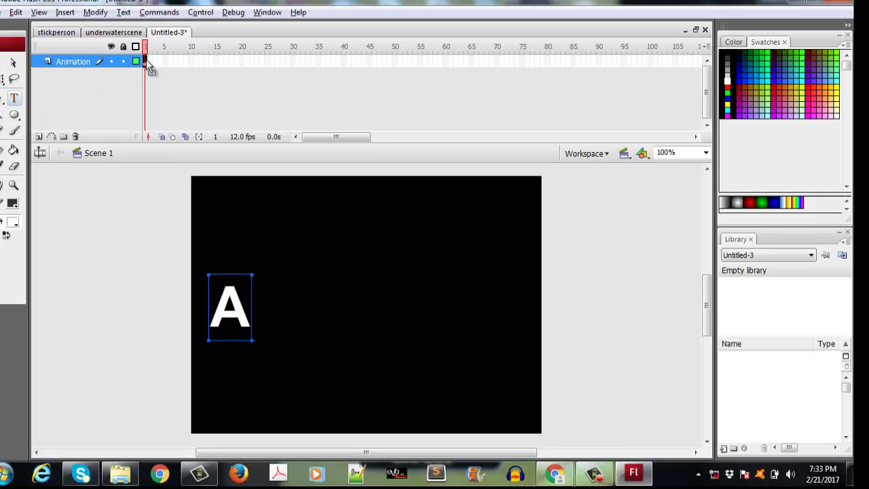
key("F6")
double_click(249, 321)
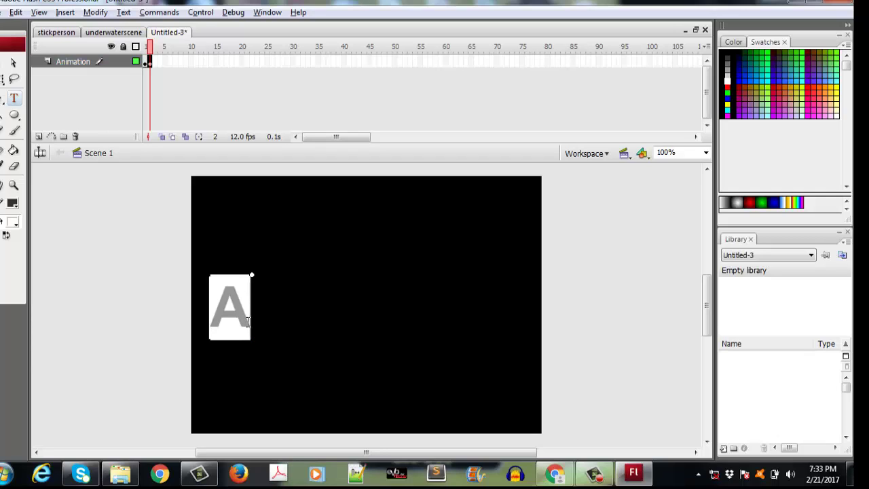
type("N")
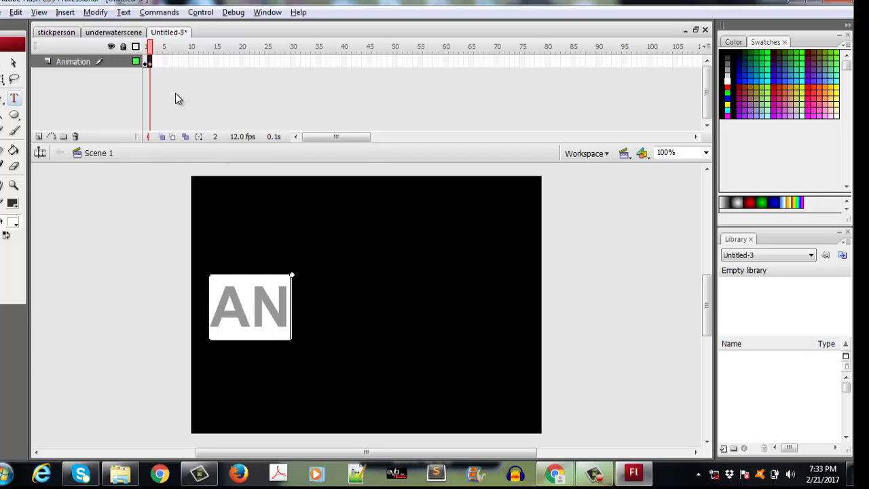
Step: Add keyframes at frames 3 and 4, extending the text to ANI and ANIM respectively
key("F6")
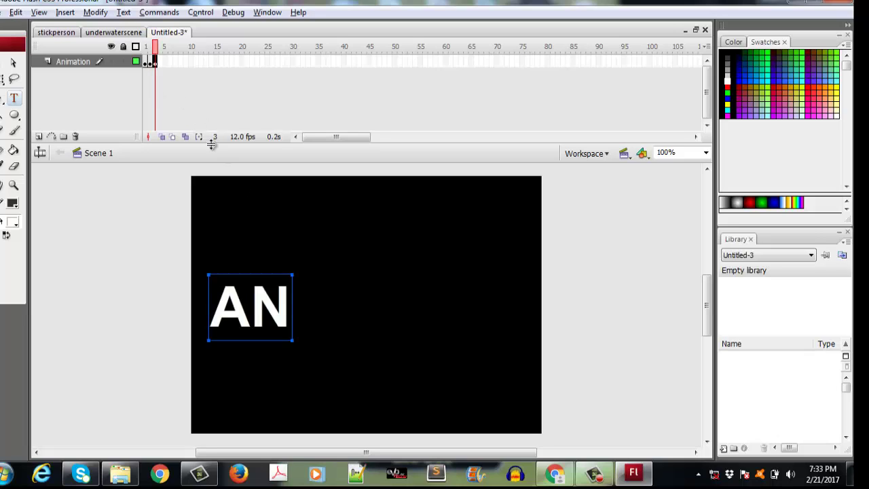
double_click(289, 312)
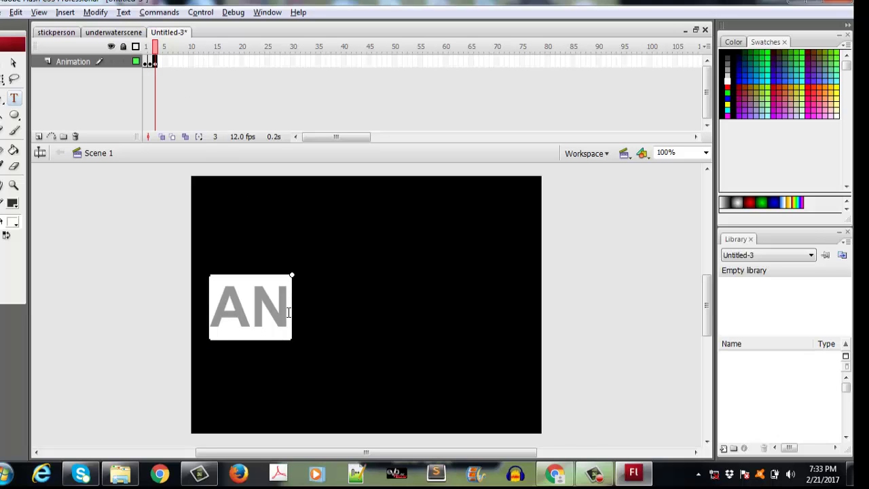
type("I")
key("F6")
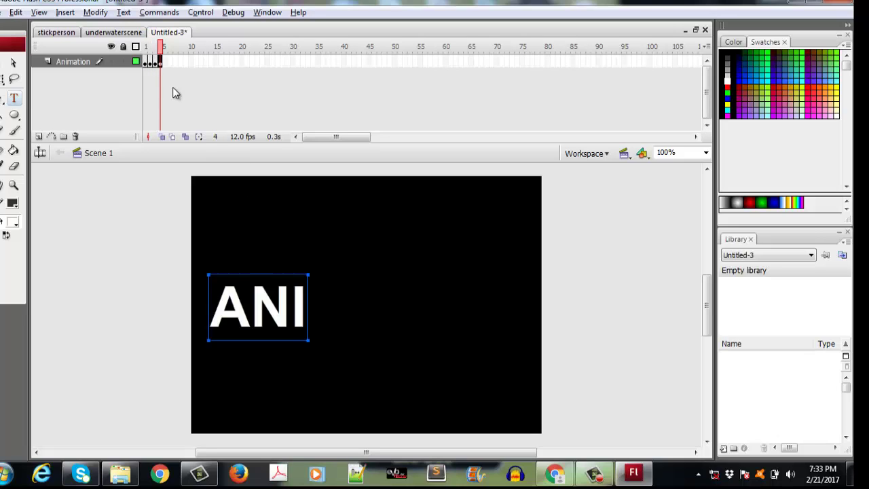
double_click(304, 311)
type("M")
Step: Add keyframes at frames 5 and 6, extending the text to ANIMA and ANIMAT respectively
key("F6")
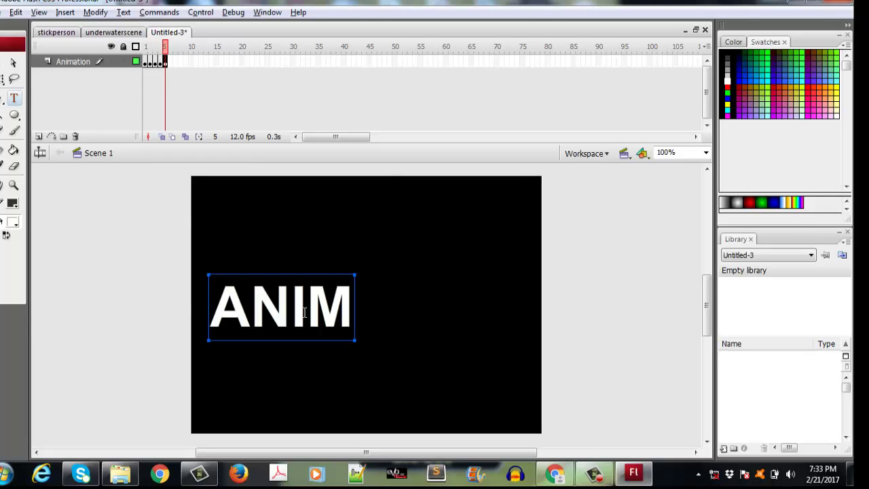
double_click(353, 314)
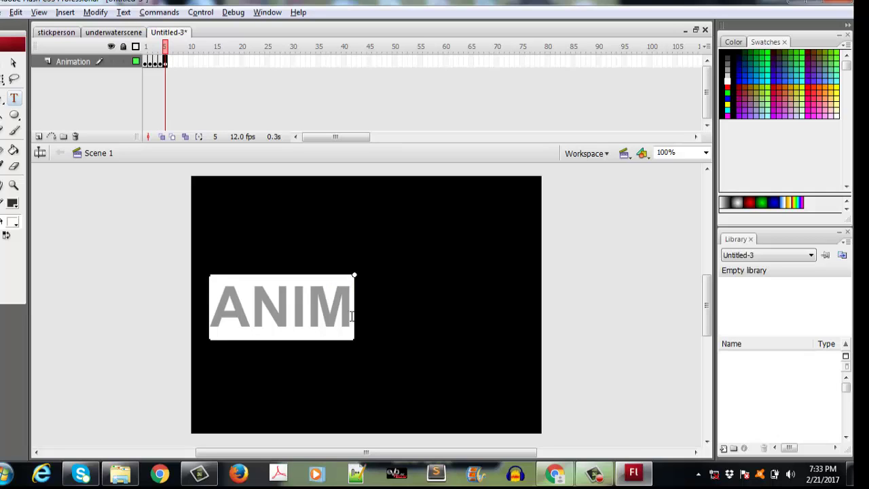
type("A")
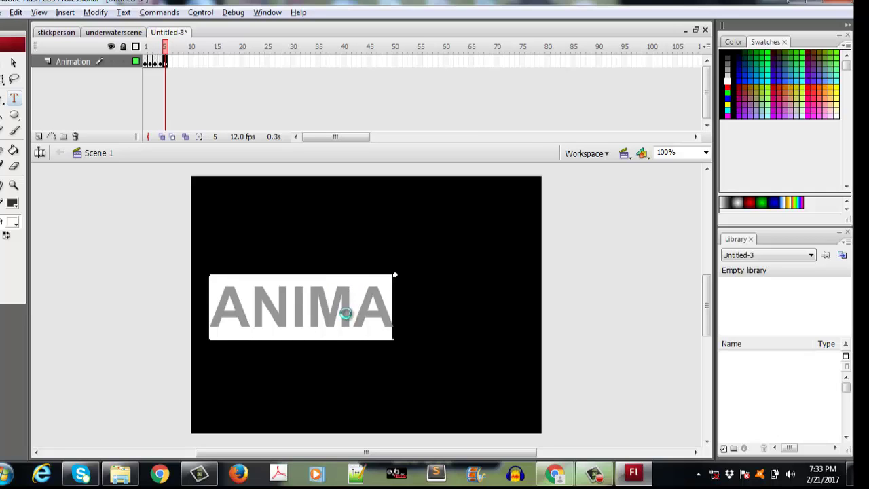
key("F6")
double_click(390, 306)
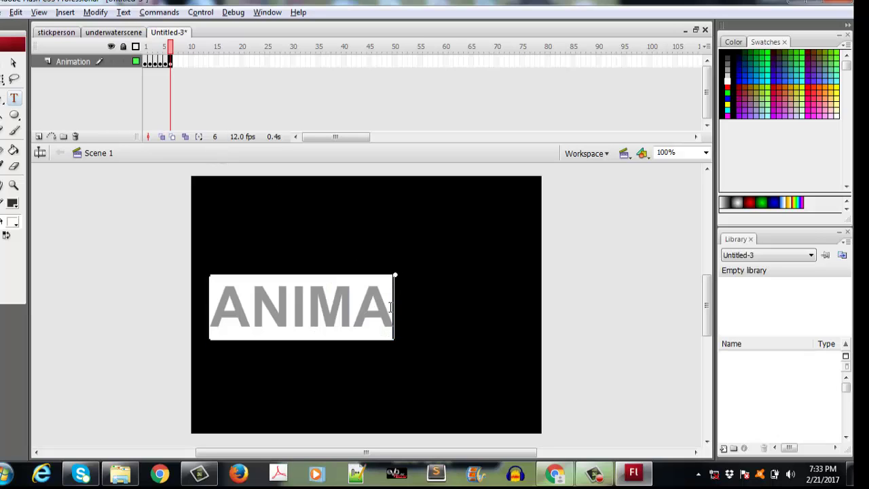
type("T")
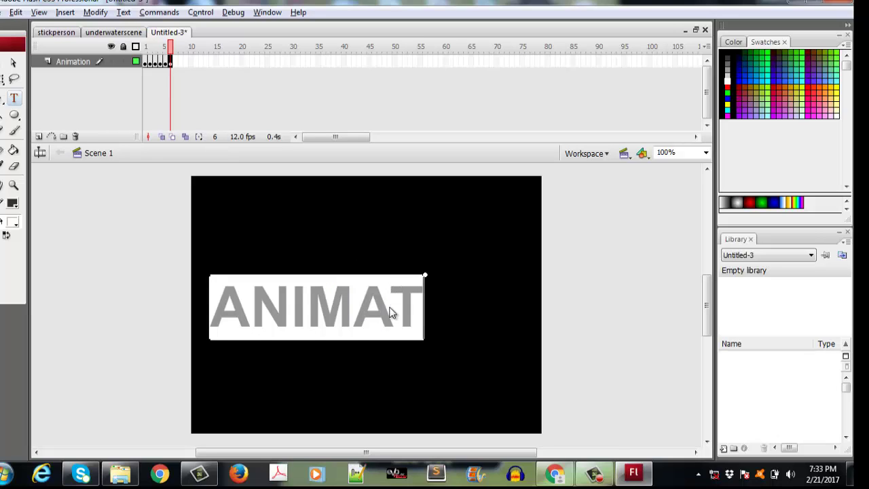
Step: Add keyframes at frames 7 and 8, extending the text to ANIMATI and ANIMATIO respectively
key("F6")
double_click(423, 313)
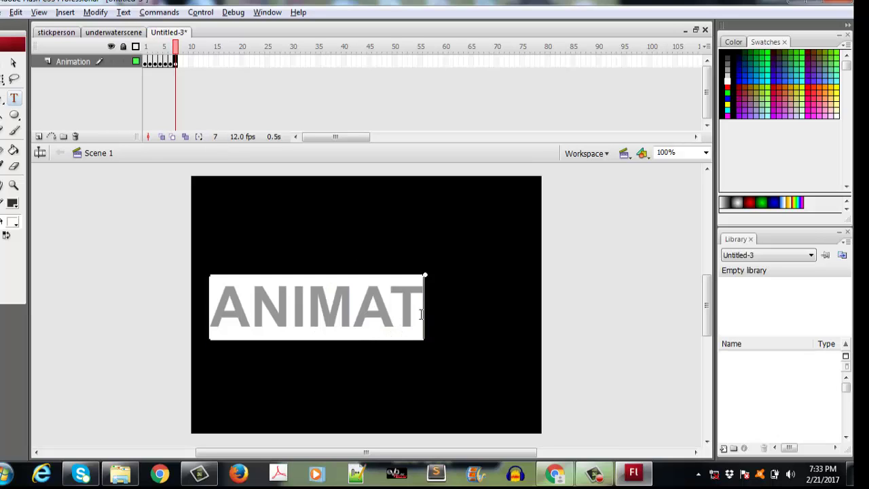
type("I")
key("F6")
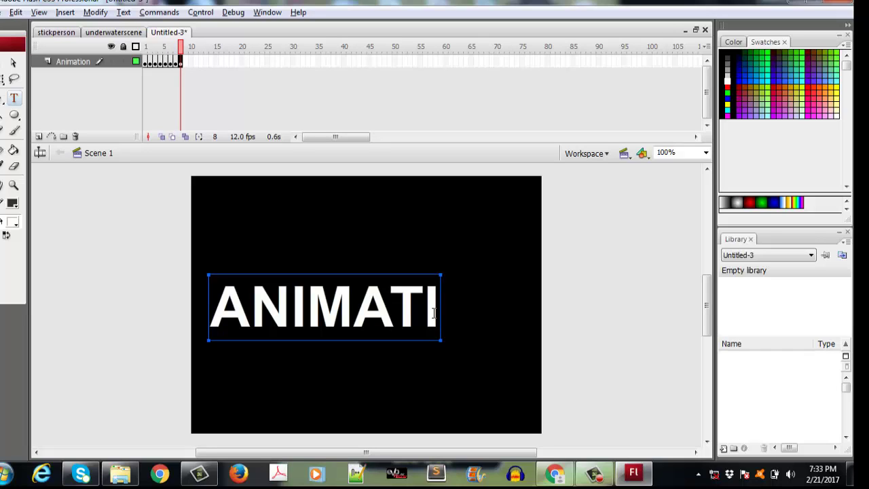
double_click(437, 312)
type("O")
Step: Add a keyframe at frame 9 with the full word ANIMATION, and repeat it in a keyframe at frame 10
key("F6")
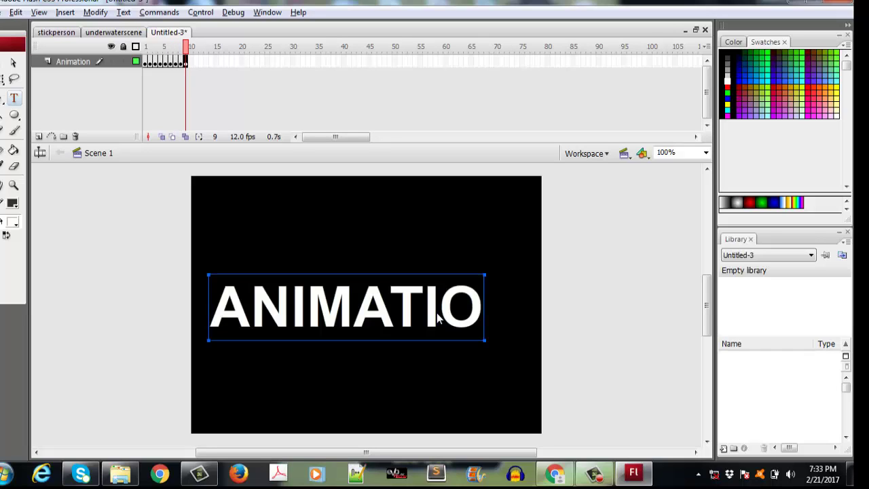
double_click(479, 309)
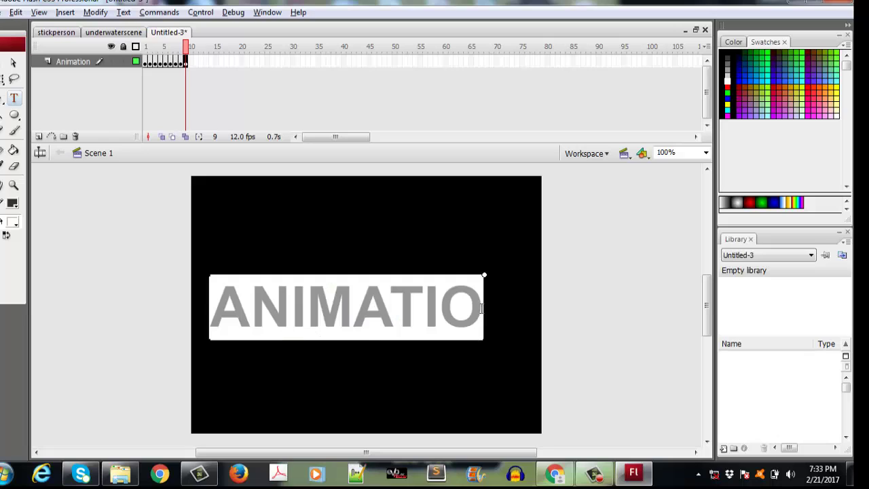
type("N")
key("F6")
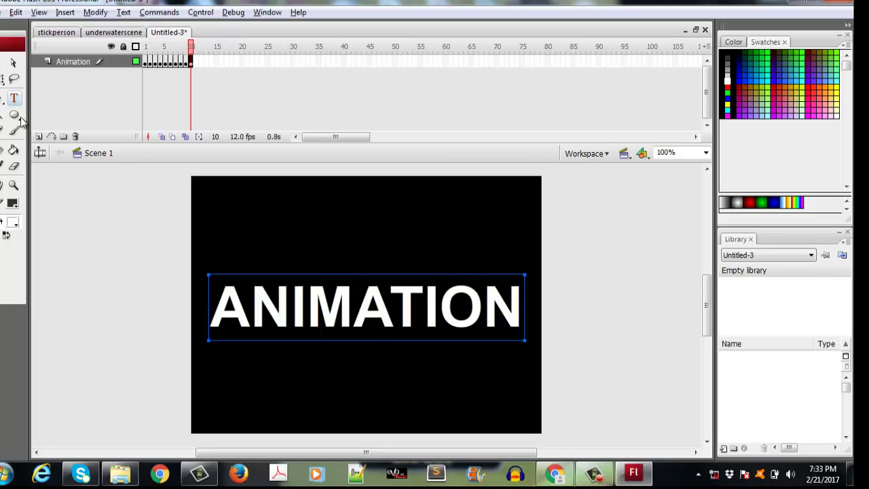
key("v")
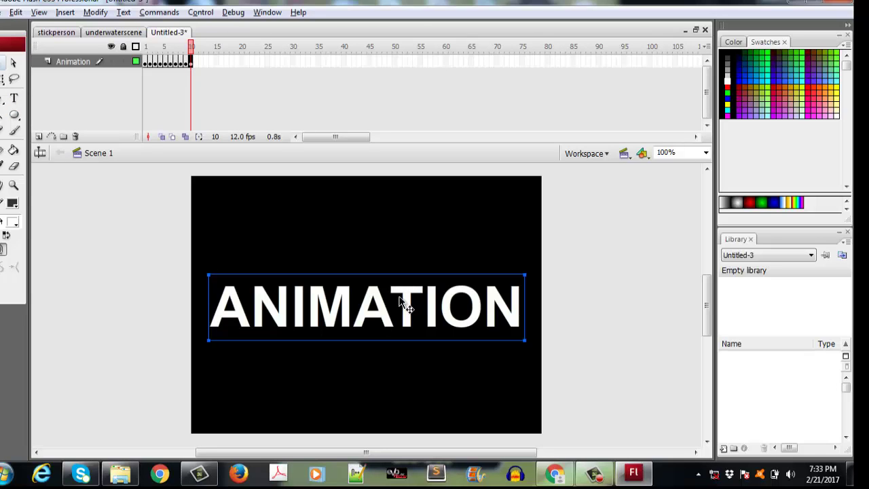
Step: Preview the letter-by-letter animation as a test movie, close the preview, and play it on the timeline
key("ctrl+Return")
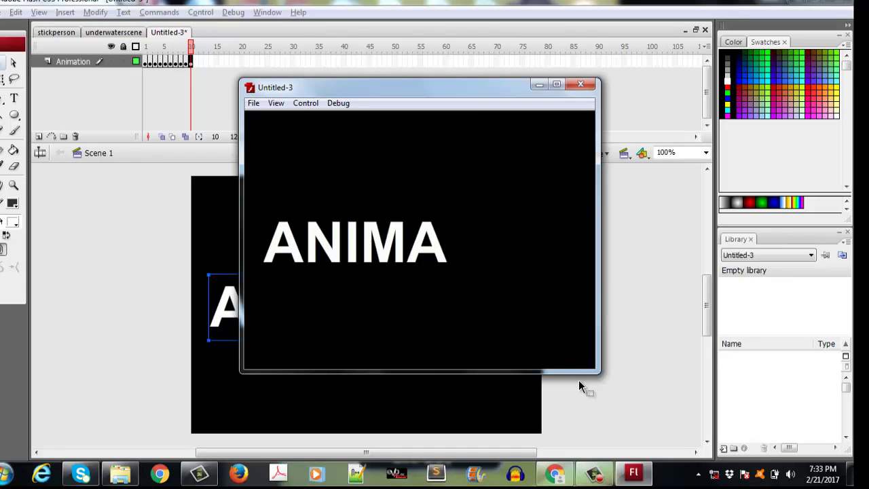
left_click(579, 86)
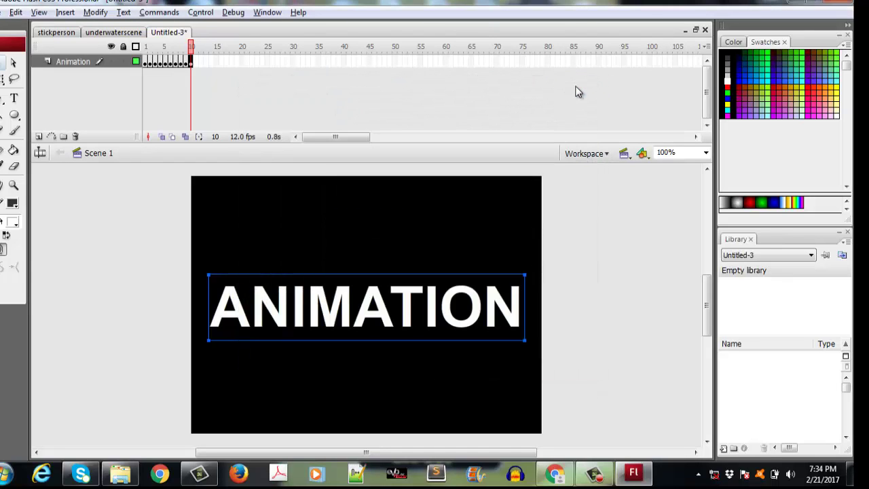
key("Return")
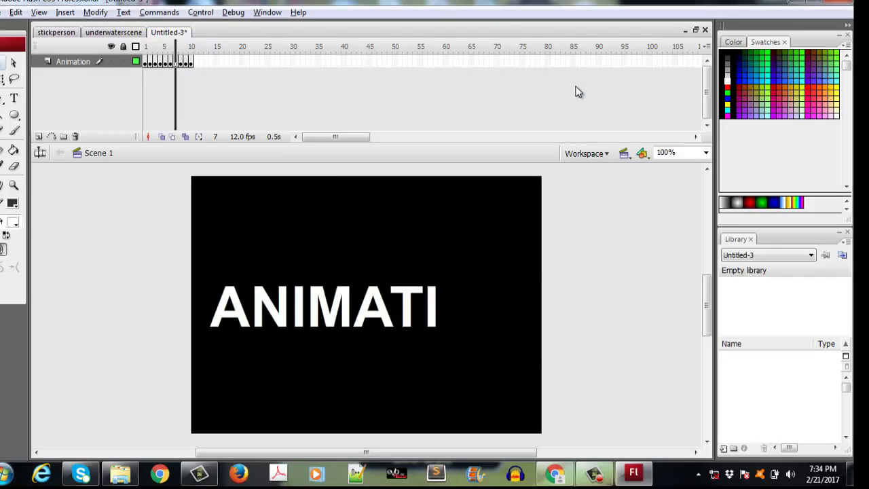
Step: Save the document as Animation in the Activity1to18fromthebook folder
left_click(3, 12)
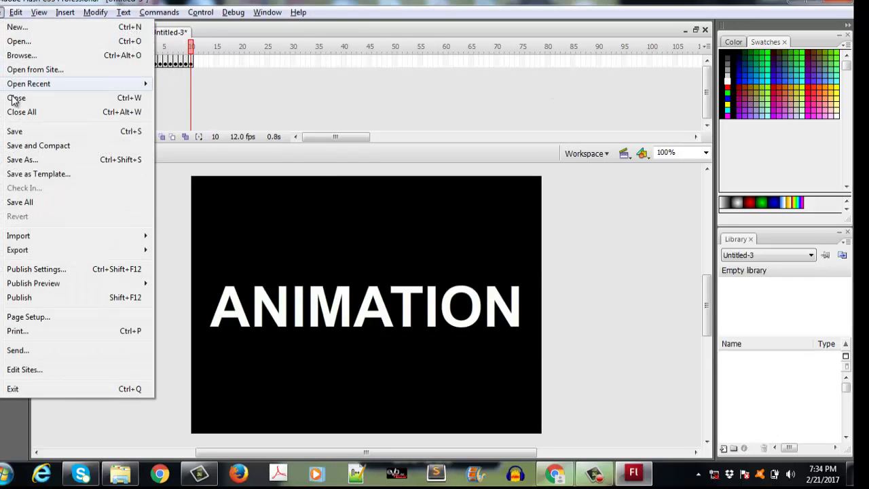
left_click(24, 160)
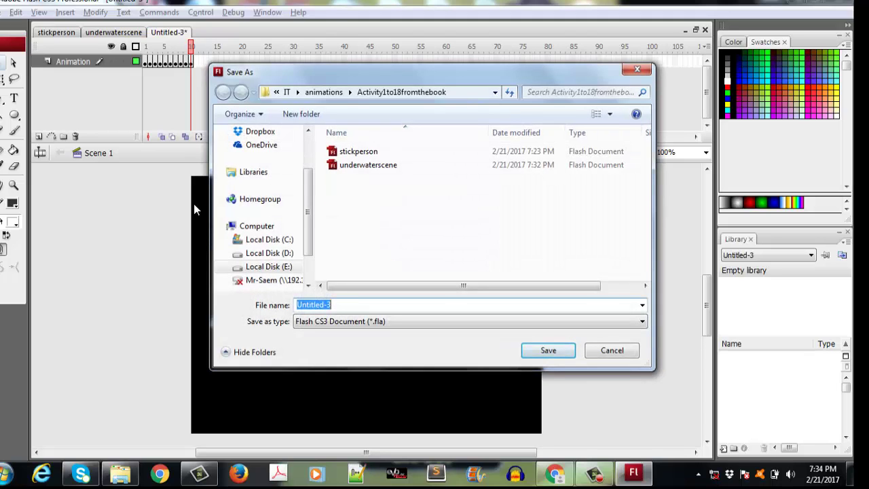
type("Animat")
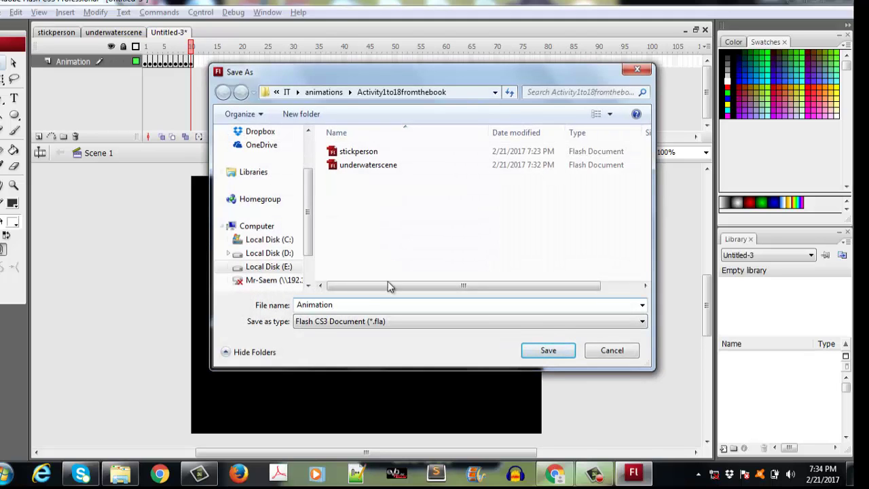
type("ion")
left_click(561, 350)
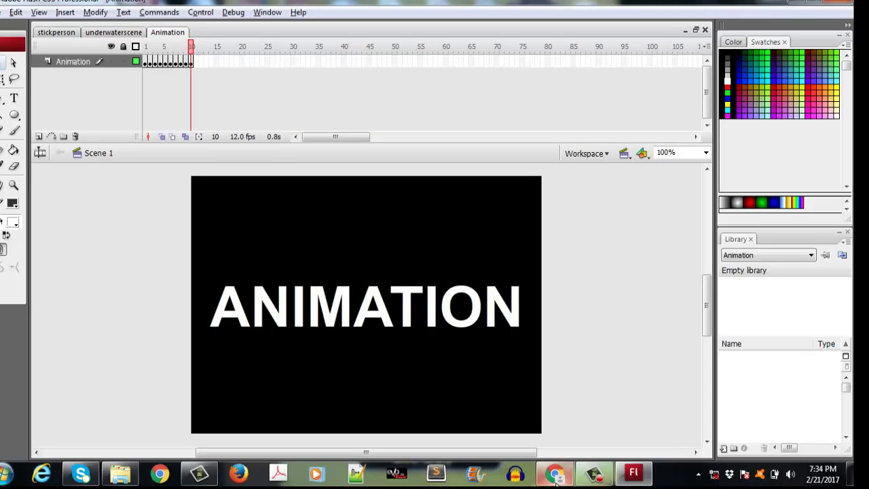
Step: Create a new Flash File (ActionScript 2.0) document
left_click(555, 474)
left_click(3, 12)
left_click(15, 25)
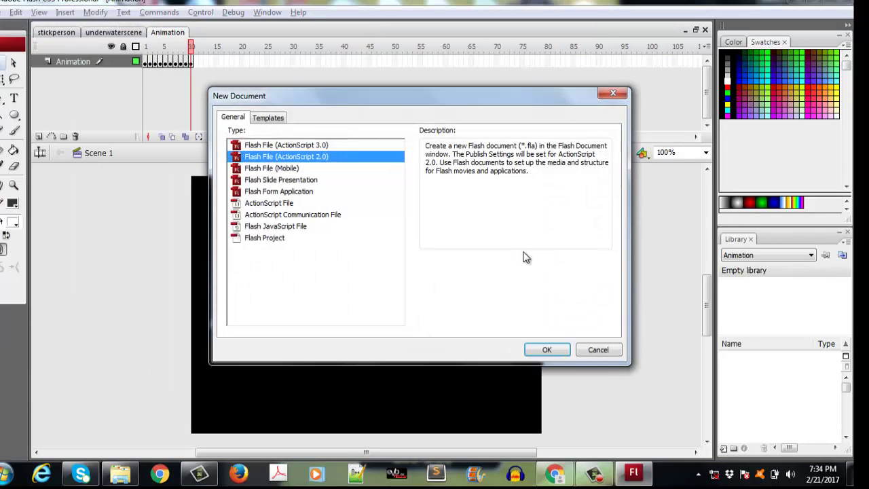
left_click(546, 349)
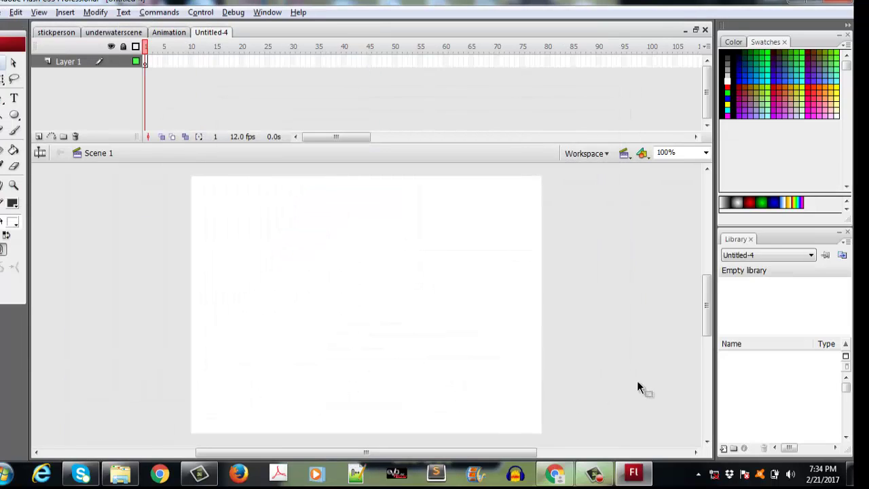
Step: Show the document properties, set the stage background to bright green #00FF66, and hide the properties again
scroll(707, 306, "down", 1)
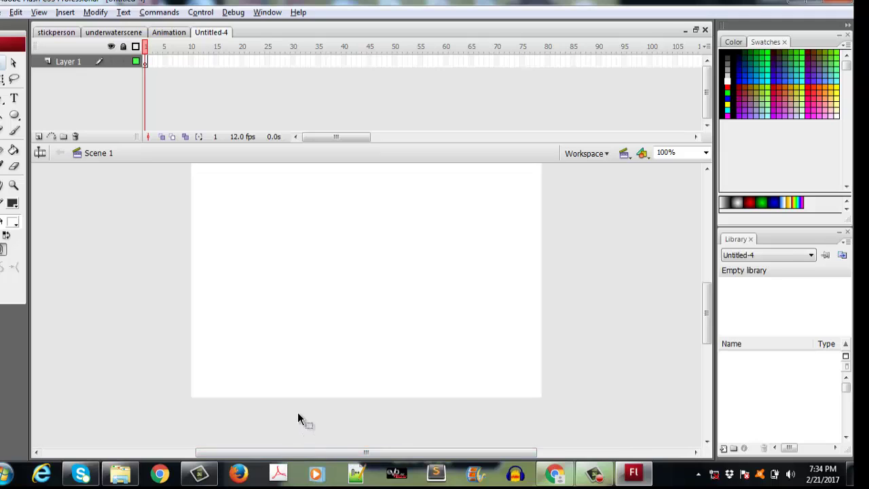
key("ctrl+F3")
left_click(312, 394)
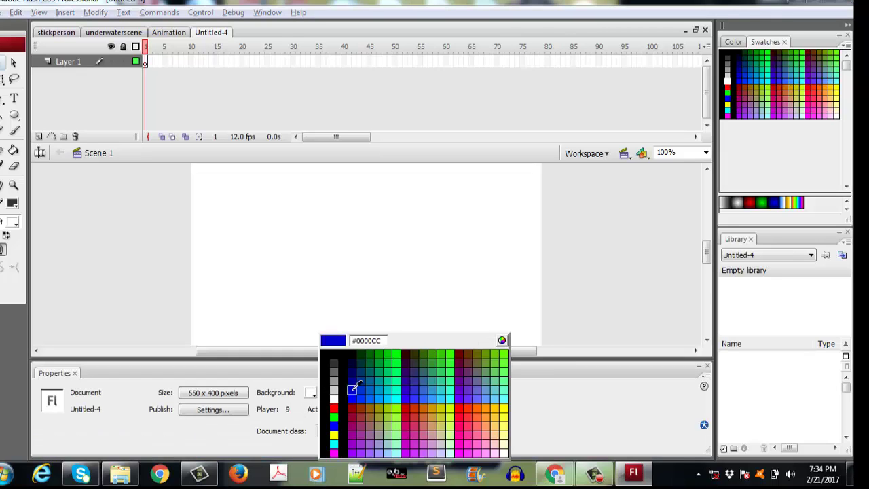
left_click(394, 365)
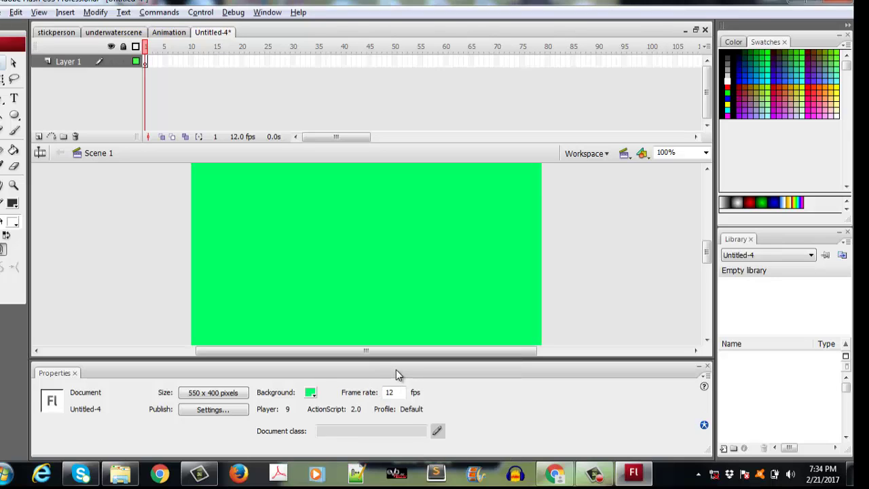
left_click(706, 366)
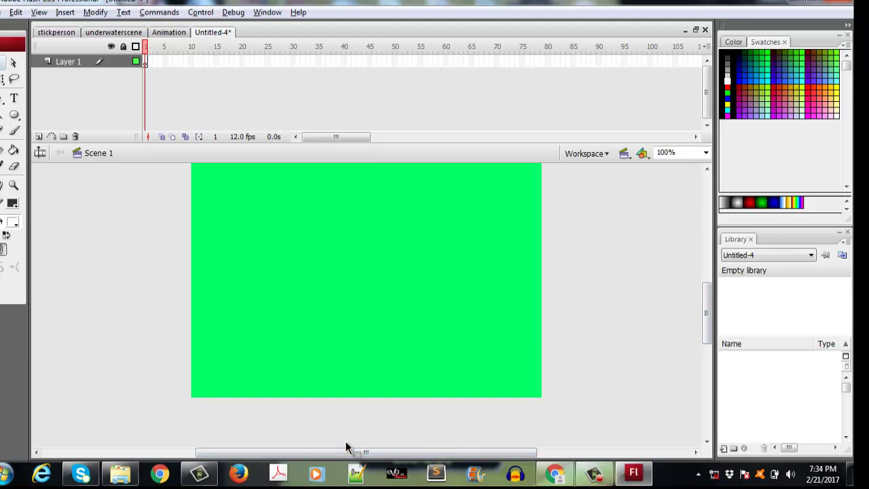
Step: Reopen the document properties, change the stage background to a more bluish green, and hide the properties
key("ctrl+F3")
left_click(310, 391)
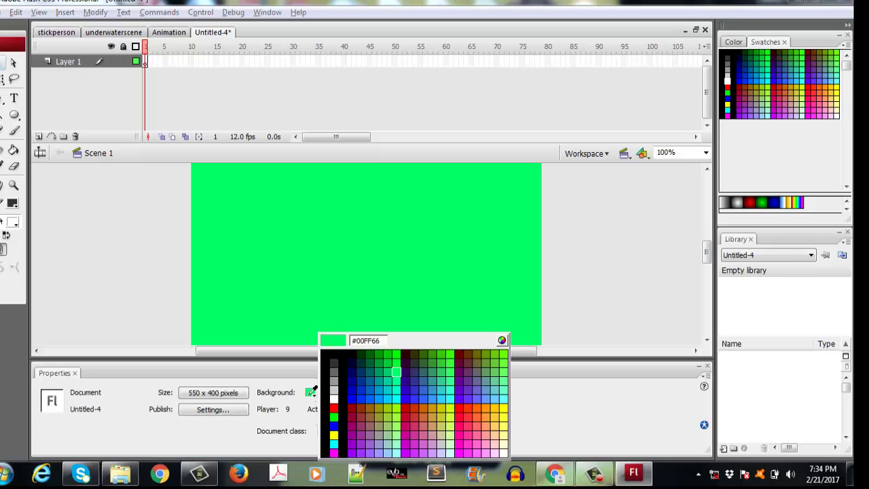
left_click(396, 384)
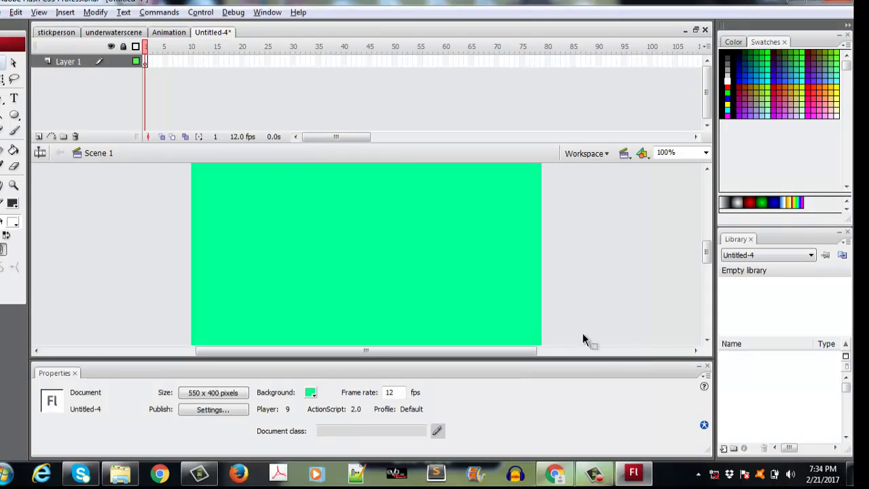
left_click(706, 367)
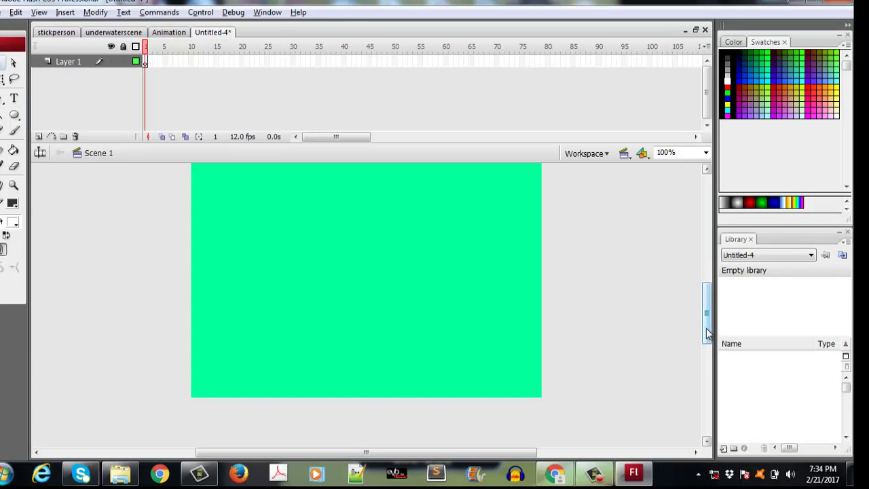
Step: Check the activity list in the browser, return to Flash, and draw a small flat white oval in the lower middle of the stage
scroll(711, 329, "down", 1)
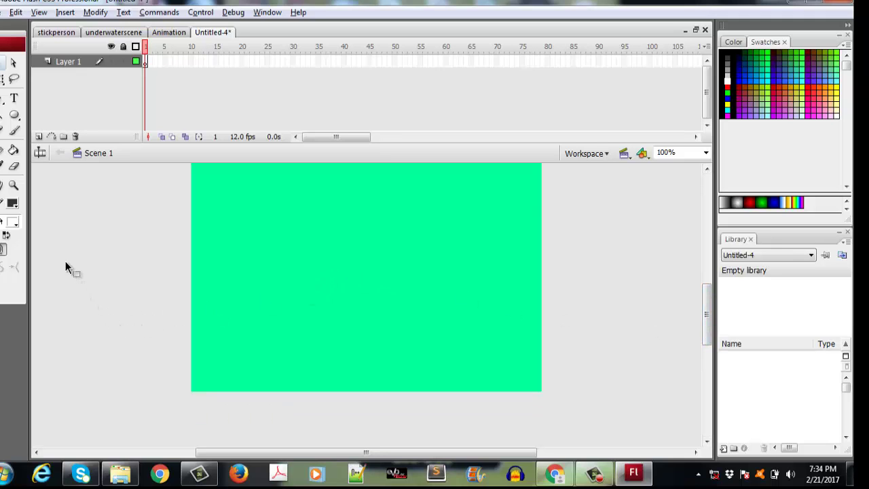
key("alt+Tab")
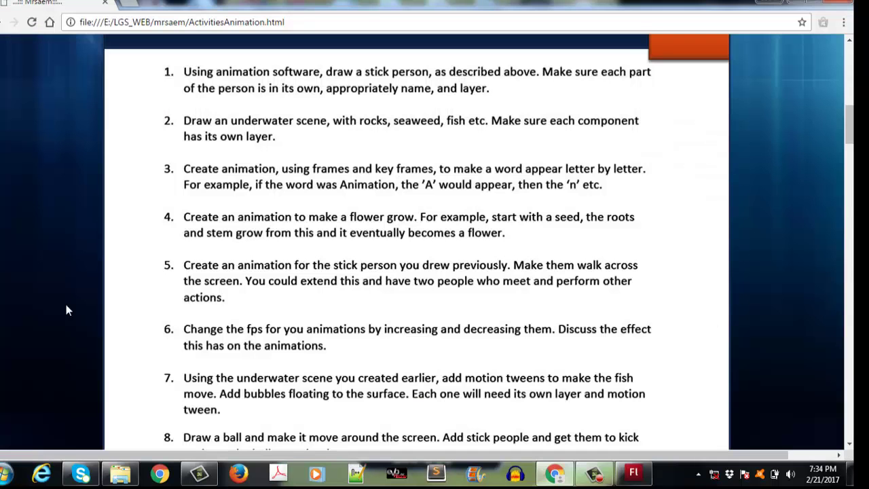
key("alt+Tab")
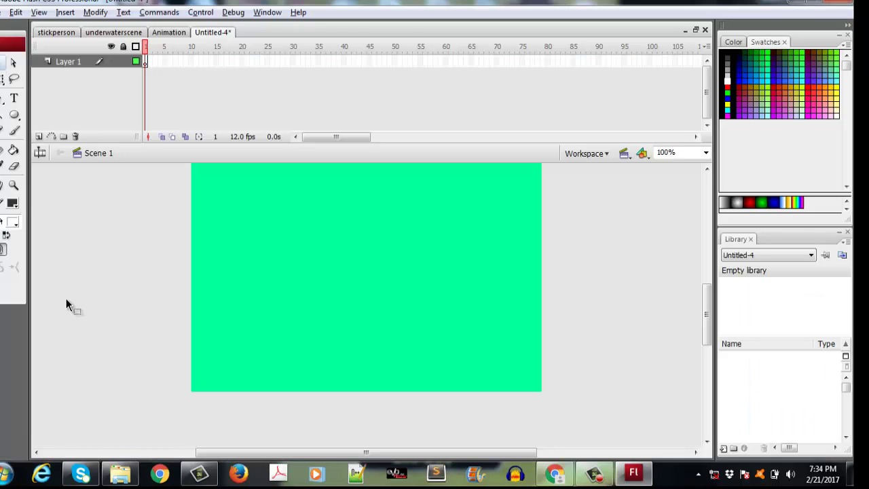
left_click(13, 115)
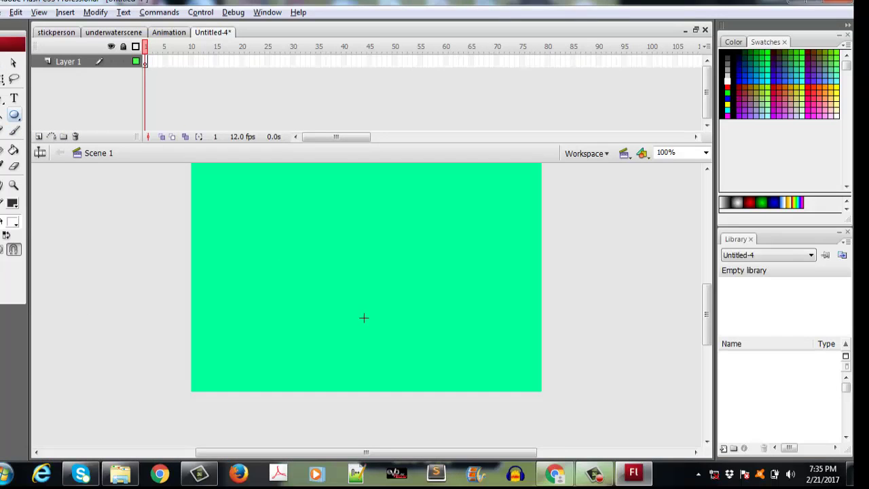
key("ctrl+equal")
scroll(520, 369, "down", 3)
scroll(521, 368, "up", 2)
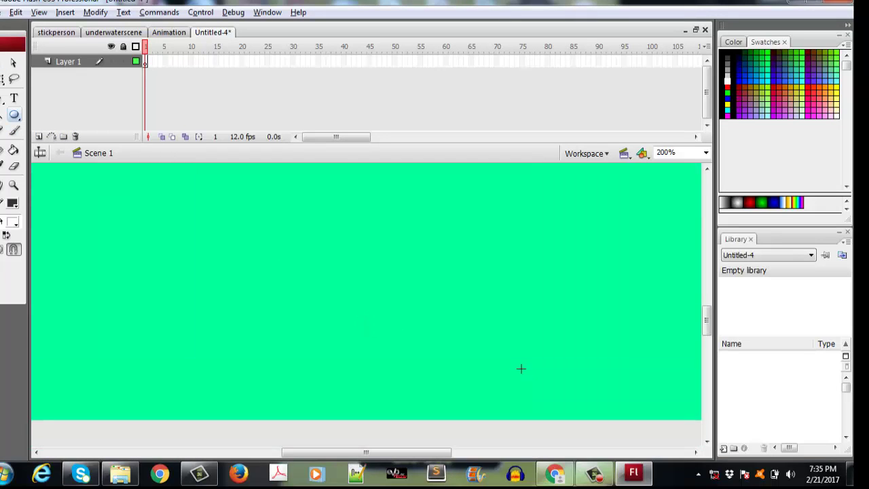
left_click_drag(331, 314, 382, 337)
Step: Fill the oval with dark green and delete its black outline
key("v")
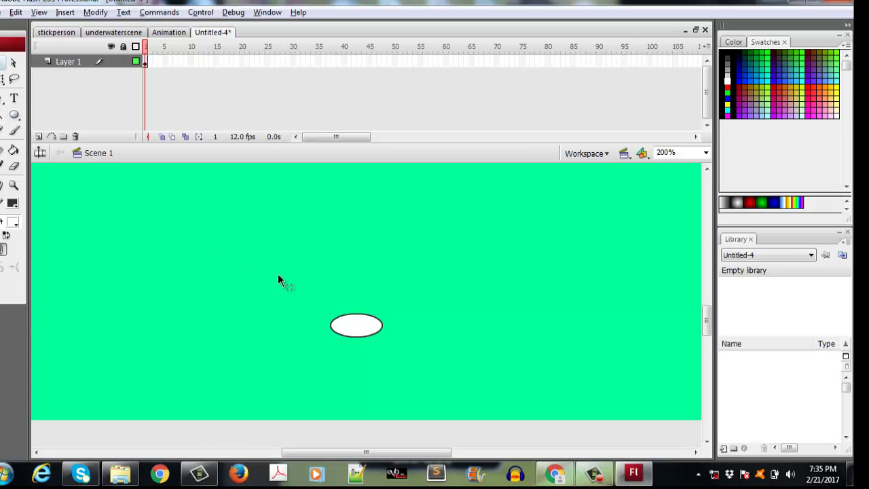
left_click_drag(277, 273, 424, 371)
left_click(15, 222)
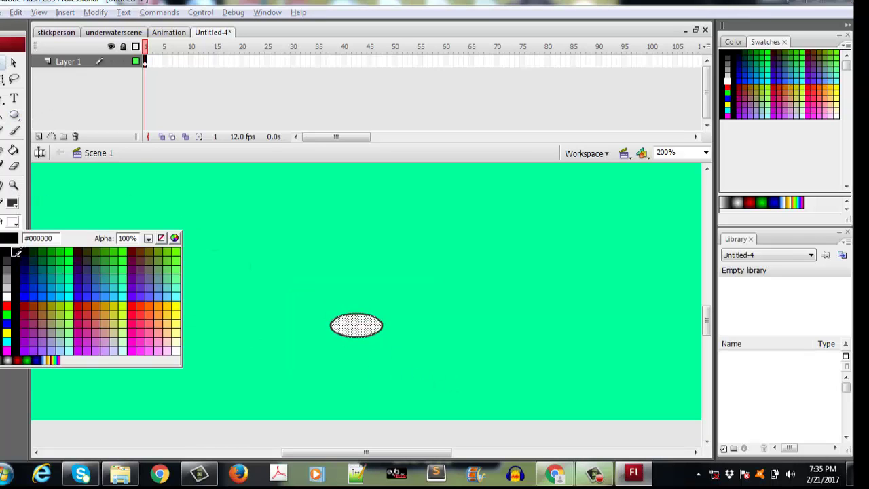
left_click(42, 259)
left_click(252, 316)
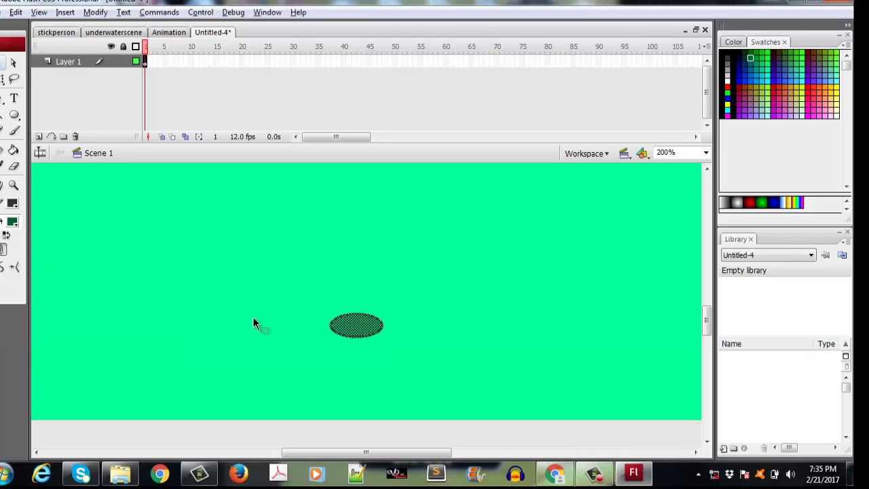
left_click_drag(306, 283, 380, 342)
left_click(385, 331)
left_click(382, 327)
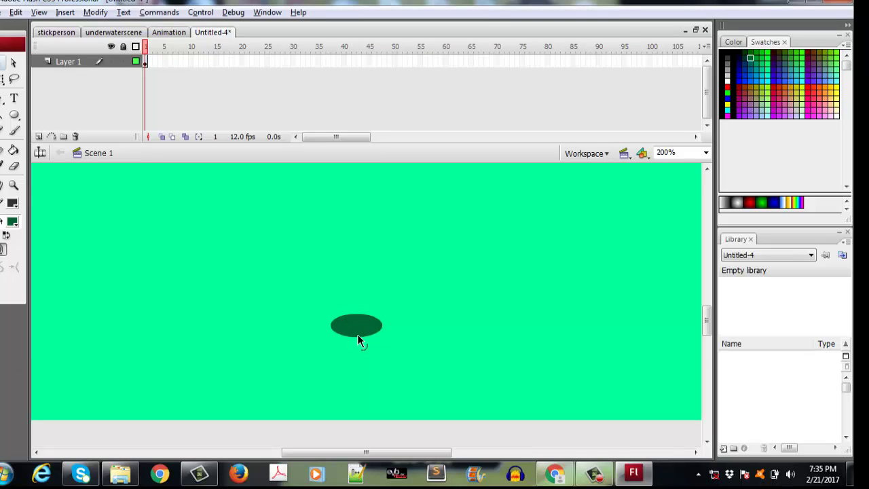
Step: Bend the oval's lower and upper edges upward to give it an irregular seed shape
left_click(354, 330)
left_click(356, 317)
left_click_drag(358, 317, 358, 311)
Step: Brush a thin wavy line in very dark green lengthwise across the middle of the seed
left_click(13, 133)
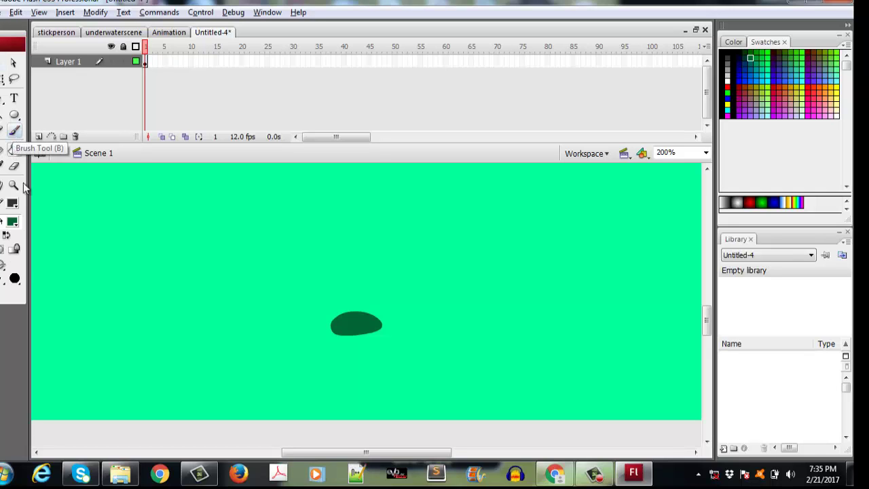
left_click(13, 221)
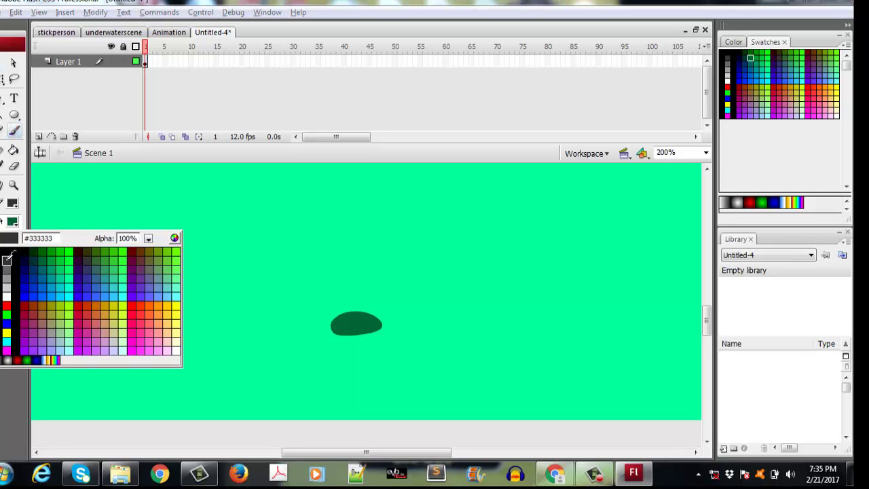
left_click(38, 256)
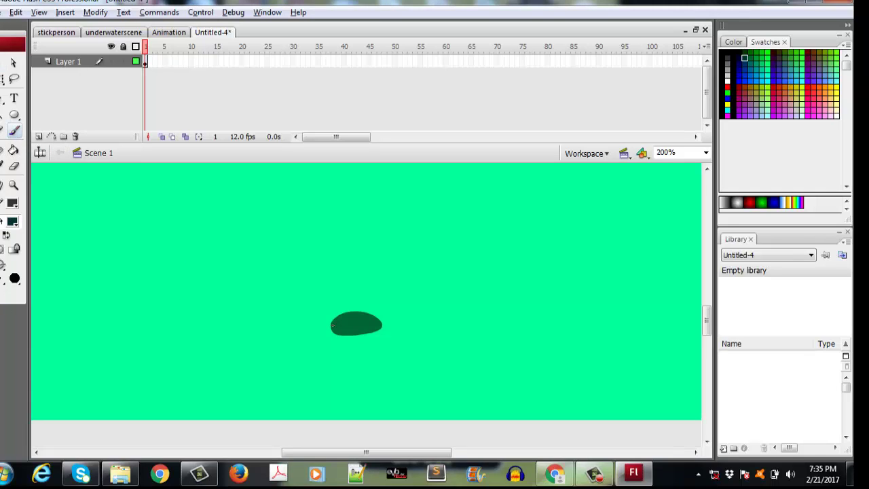
left_click_drag(332, 326, 342, 327)
left_click_drag(361, 323, 382, 326)
Step: Select the whole seed with its line and move it slightly down the stage
left_click(3, 62)
left_click_drag(235, 253, 400, 363)
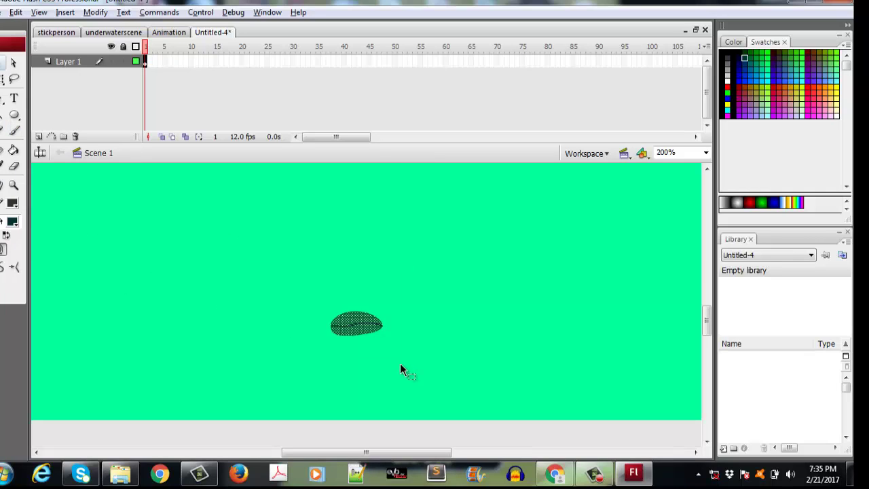
left_click_drag(367, 332, 367, 349)
left_click(413, 328)
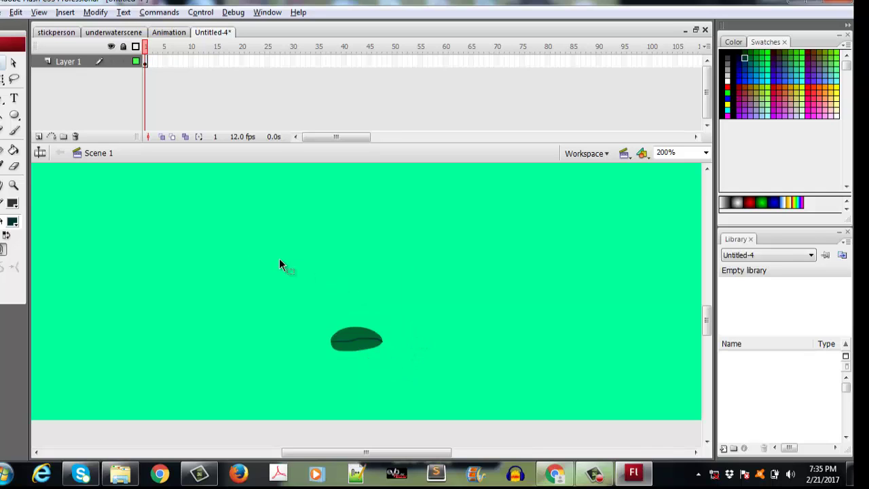
Step: Rename Layer 1 to seed and add a new layer named roots above it
double_click(60, 62)
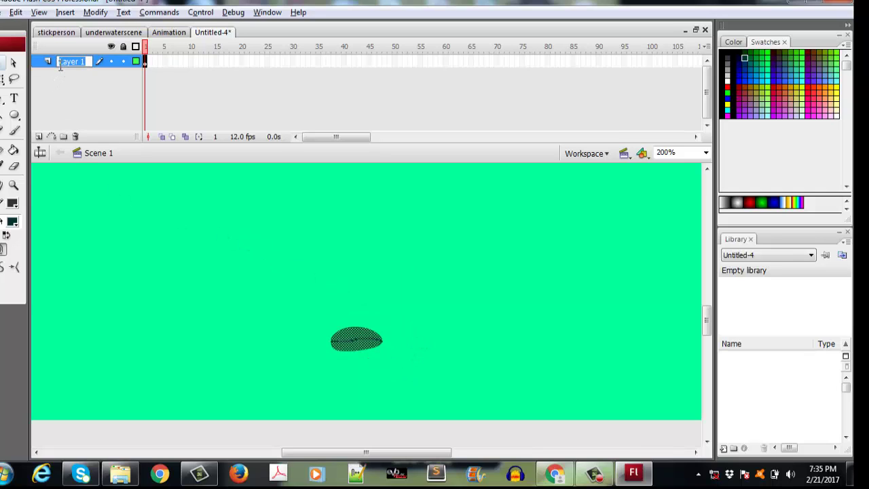
type("seed")
left_click(126, 230)
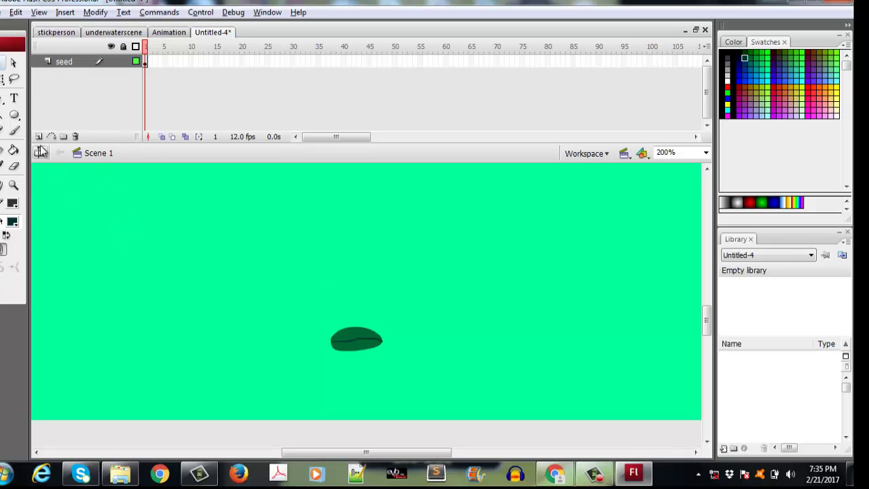
left_click(38, 136)
double_click(70, 61)
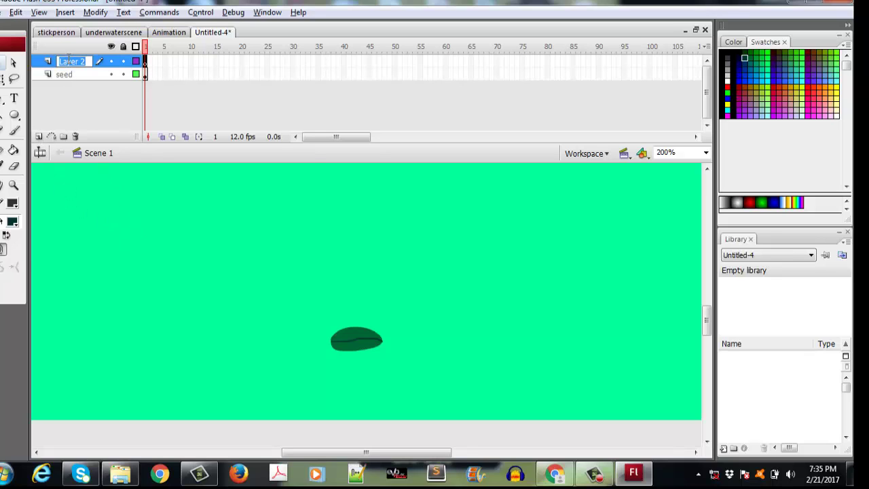
type("roots")
left_click(217, 178)
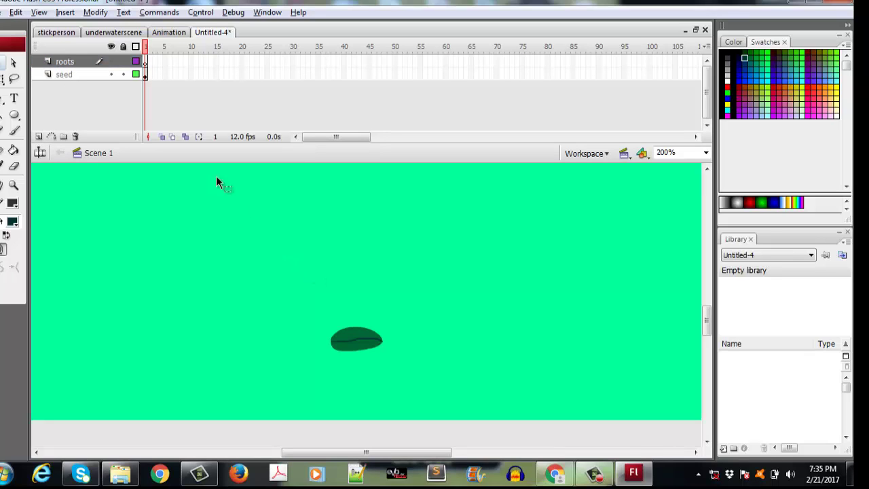
Step: Insert a keyframe at frame 60 of the seed layer
left_click(147, 75)
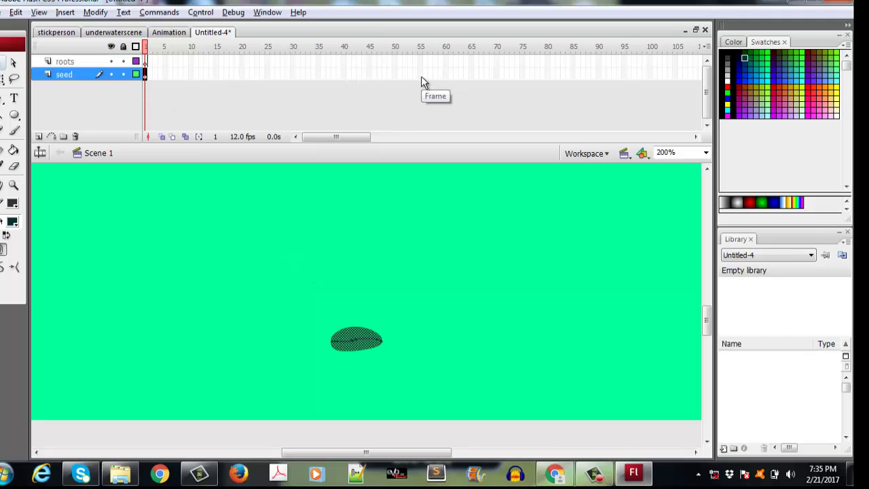
left_click(446, 74)
right_click(447, 73)
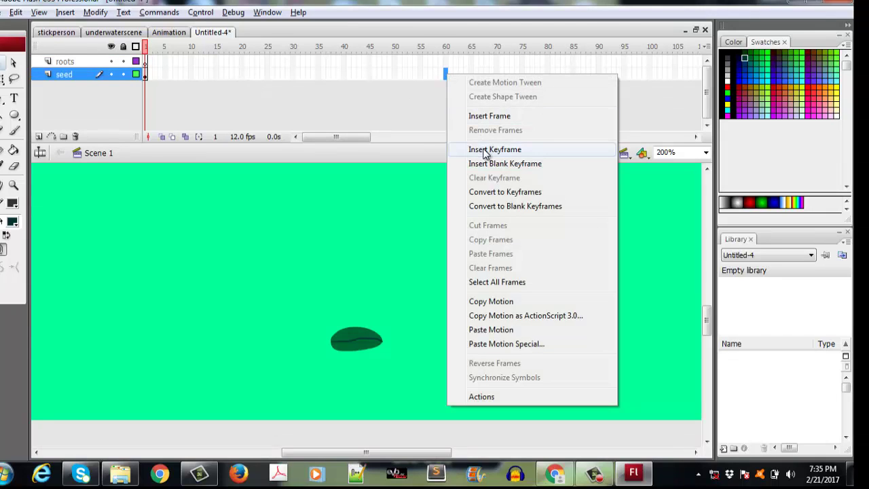
left_click(481, 147)
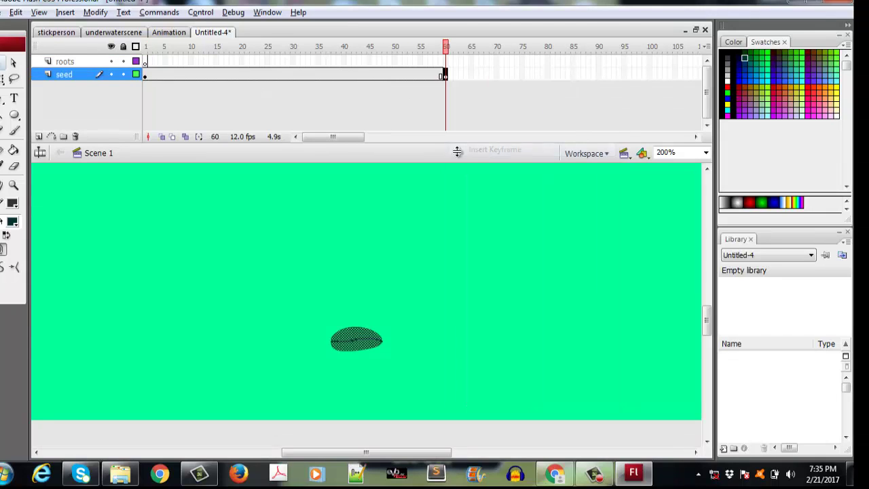
Step: Create a motion tween on the seed layer between frame 1 and frame 60
left_click(144, 61)
mouse_move(705, 333)
left_mouse_down()
mouse_move(707, 325)
mouse_move(707, 334)
left_mouse_up()
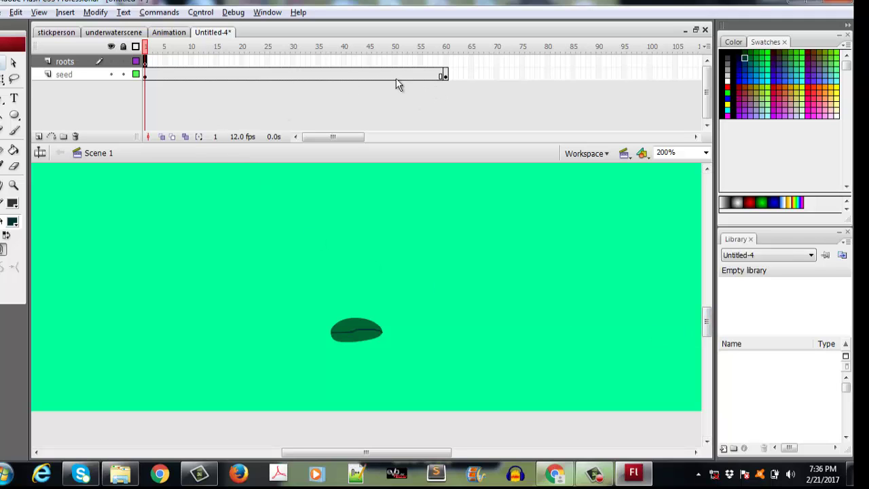
left_click(445, 74)
right_click(446, 75)
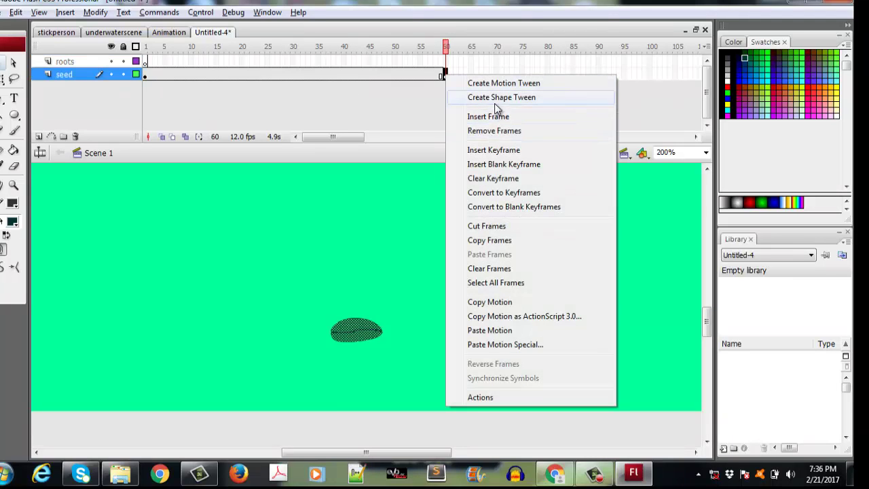
left_click(503, 84)
right_click(441, 74)
left_click(462, 83)
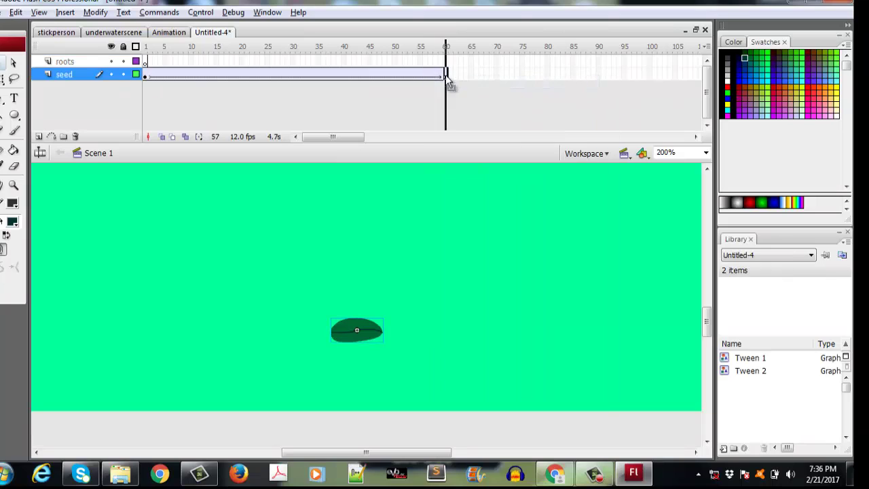
Step: Shrink the seed at frame 60 to about 23 by 8 pixels with Free Transform
left_click(3, 78)
left_click(356, 330)
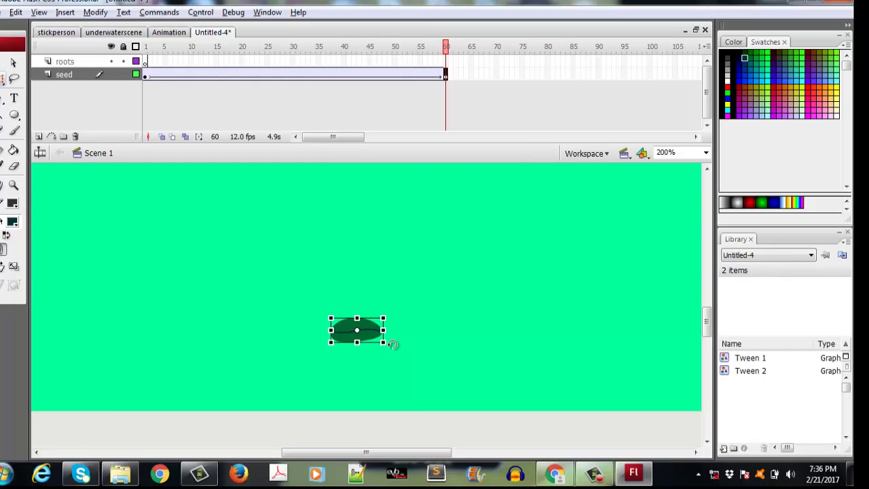
left_click_drag(386, 344, 374, 336)
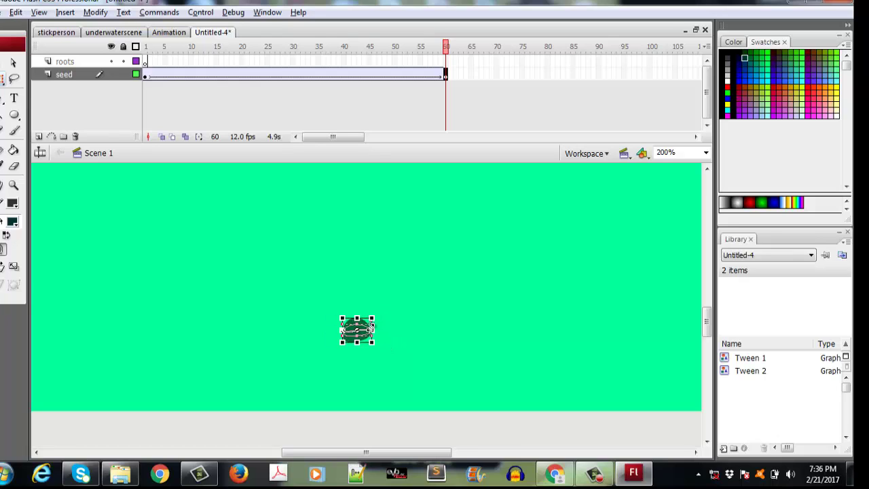
left_click(4, 61)
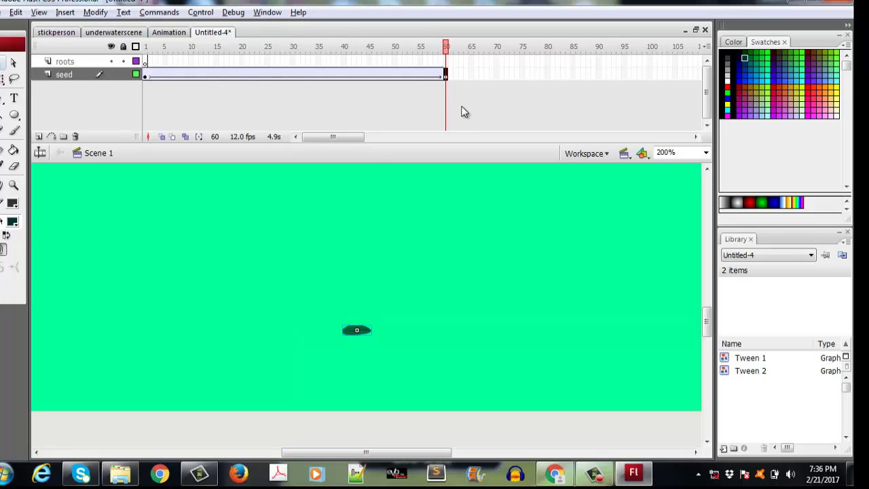
Step: Make the seed instance at frame 60 semi-transparent with an Alpha colour effect, hide the properties, and play the animation
left_click(444, 76)
key("ctrl+F3")
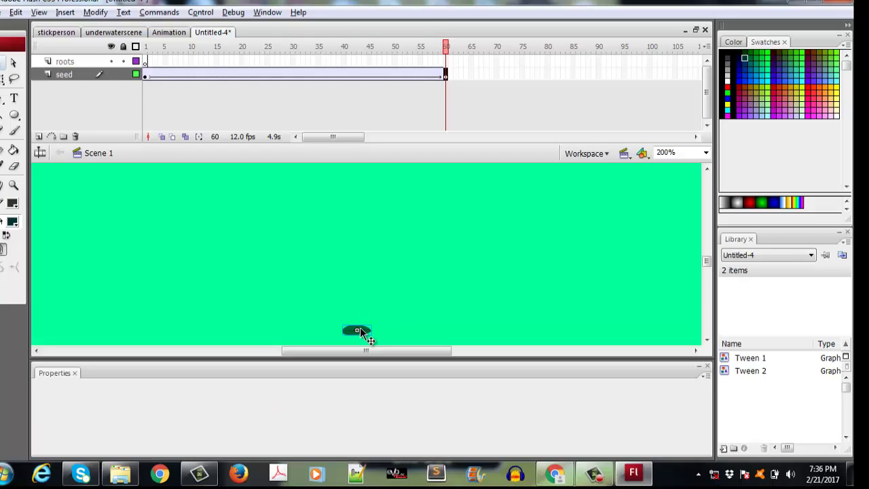
left_click(382, 327)
left_click(366, 333)
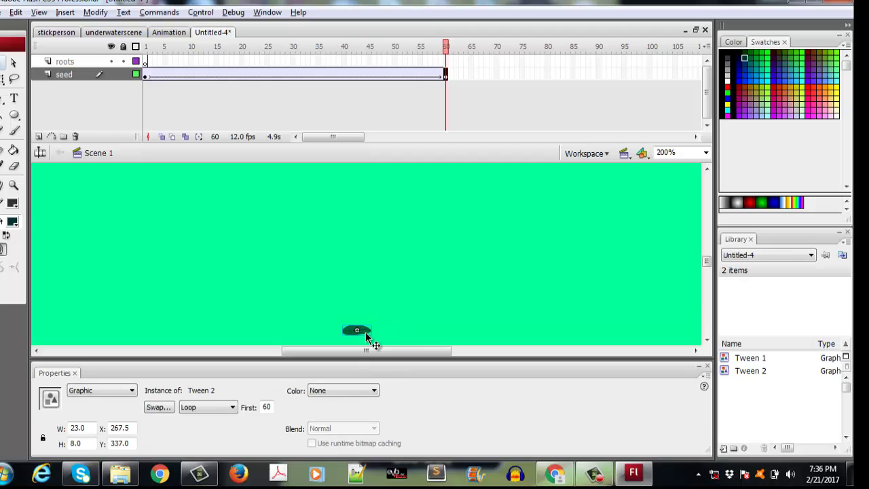
left_click(357, 390)
left_click(358, 427)
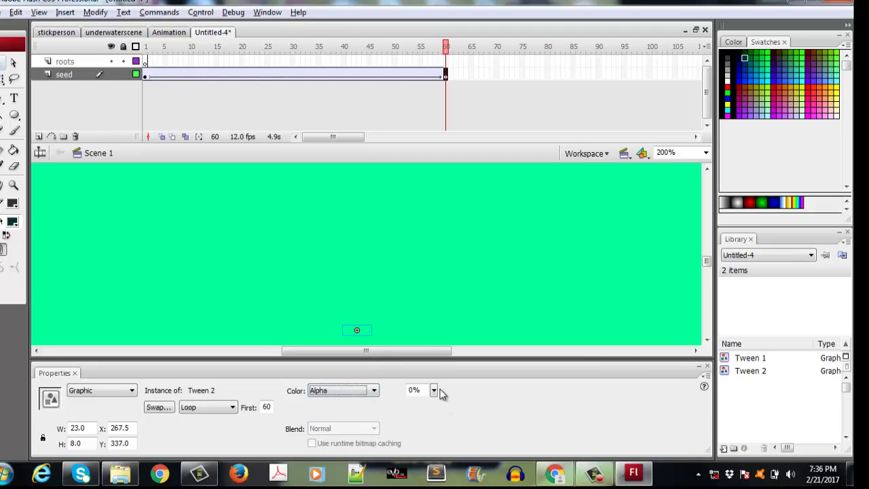
left_click_drag(435, 390, 436, 376)
left_click(708, 359)
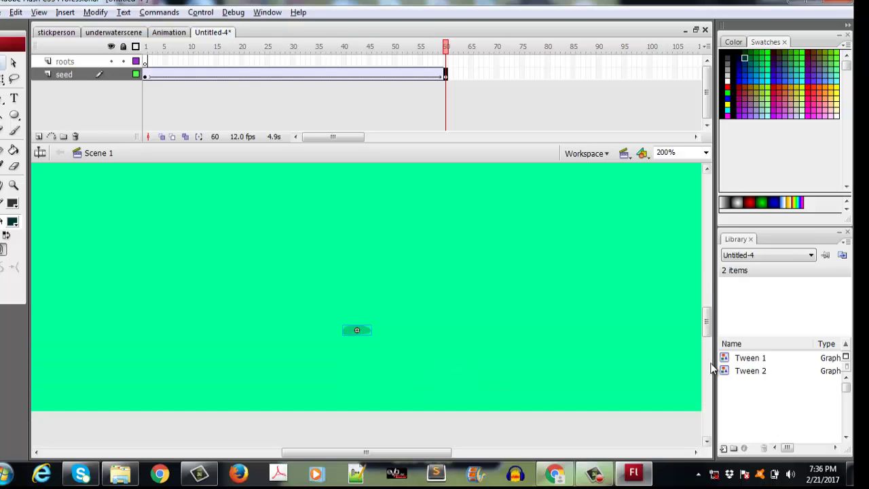
key("Return")
Step: Brush short thin dark roots along the seed's lower edge in frame 1 of the roots layer
left_click(145, 61)
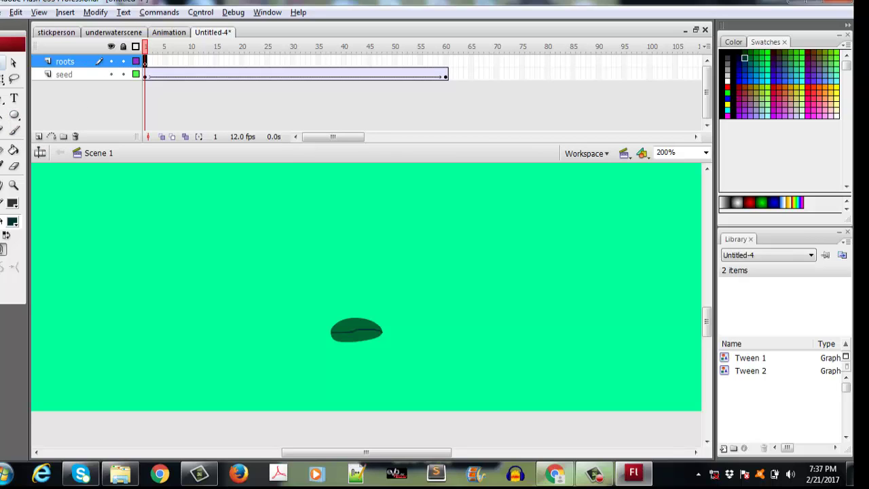
left_click(15, 131)
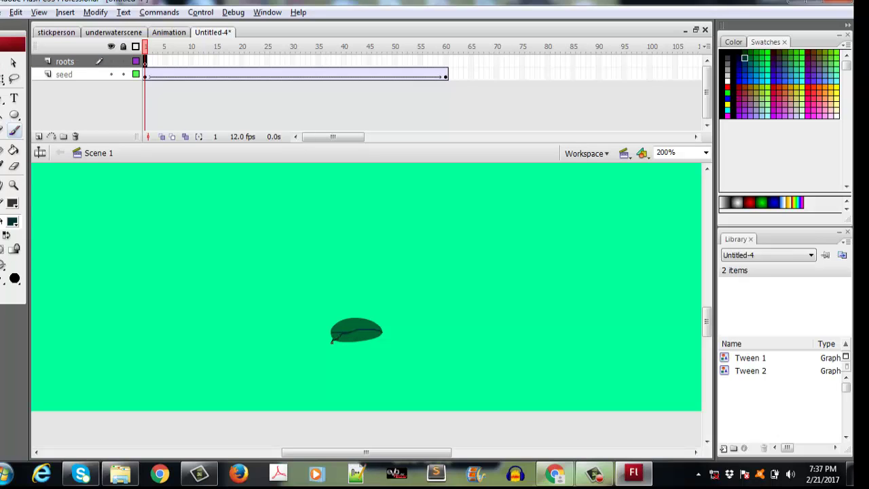
mouse_move(332, 341)
left_mouse_down()
mouse_move(324, 347)
mouse_move(363, 345)
mouse_move(372, 336)
mouse_move(377, 342)
left_mouse_up()
Step: Insert a blank keyframe at frame 3 of the roots layer
left_click(155, 61)
right_click(155, 61)
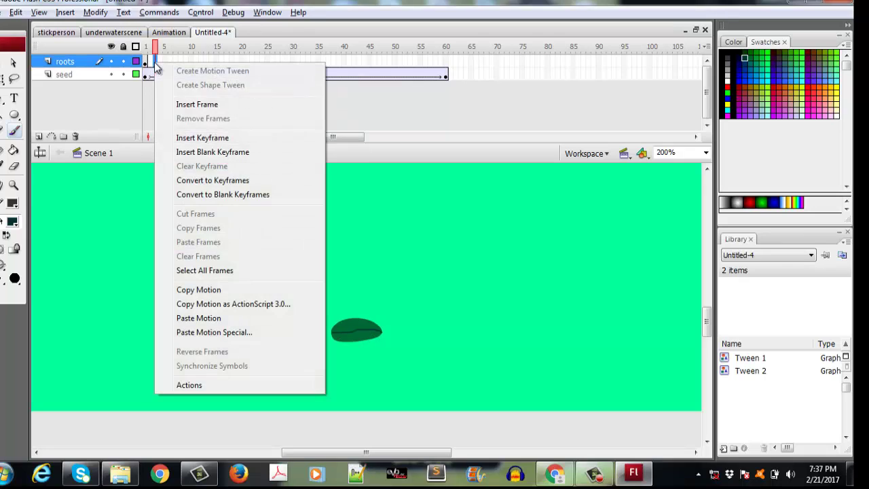
left_click(193, 153)
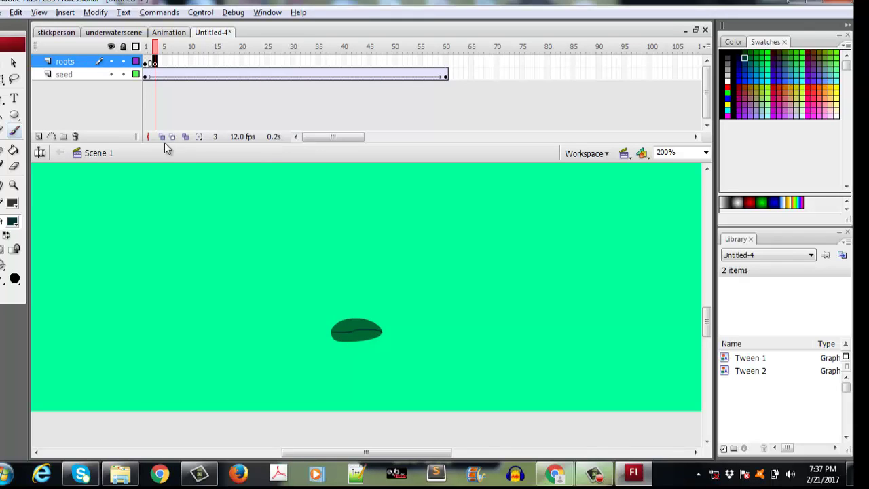
Step: Turn on onion skinning and brush thin extensions onto the four root tips in frame 3 of the roots layer
left_click(161, 138)
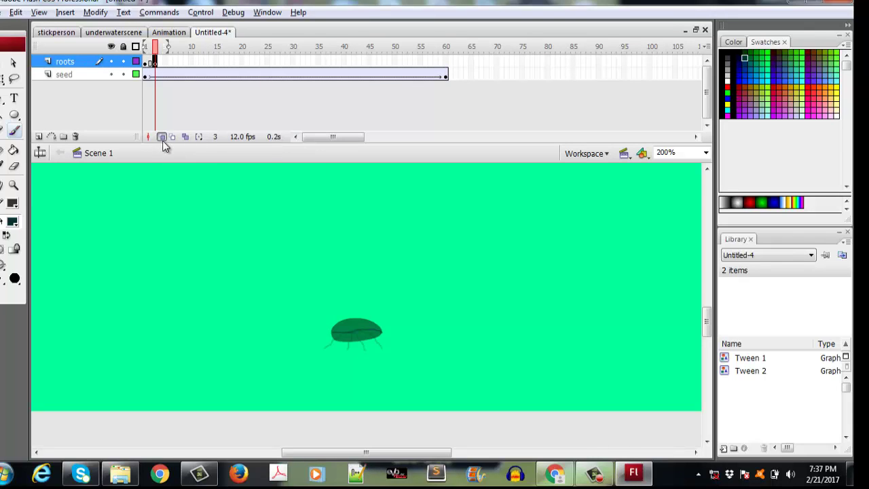
left_click_drag(333, 340, 325, 348)
left_click_drag(324, 349, 313, 354)
left_click(336, 351)
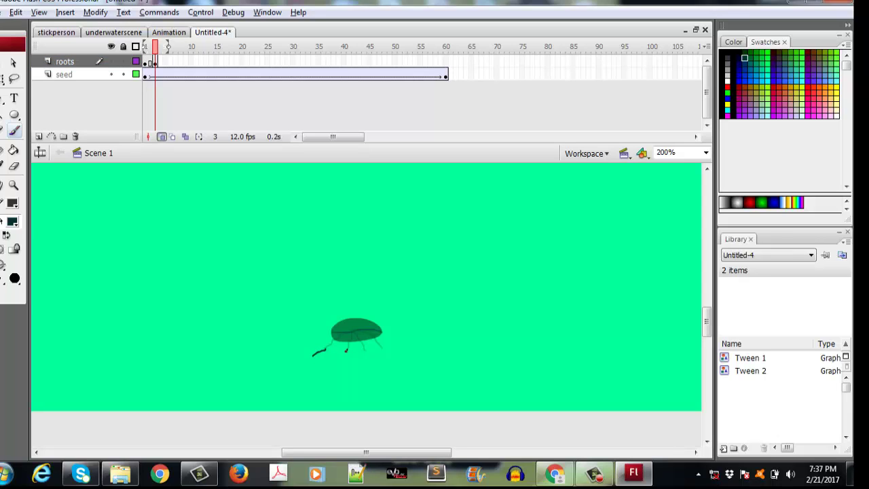
mouse_move(364, 349)
left_mouse_down()
mouse_move(370, 361)
mouse_move(385, 350)
mouse_move(393, 361)
left_mouse_up()
Step: Play the animation from frame 1 to check how the roots grow
left_click(145, 62)
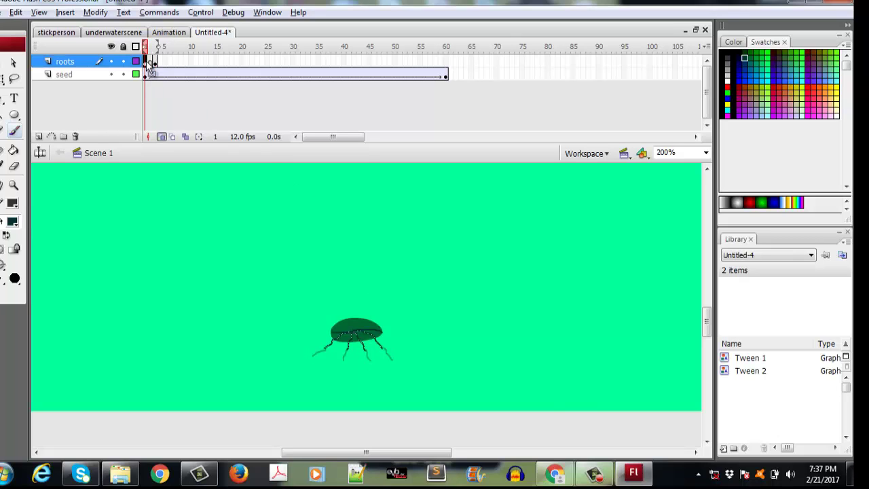
key("Return")
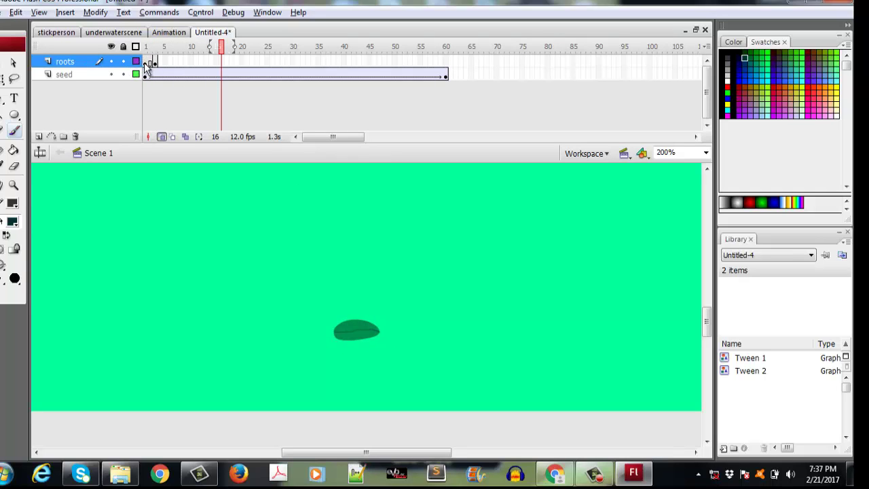
left_click(146, 62)
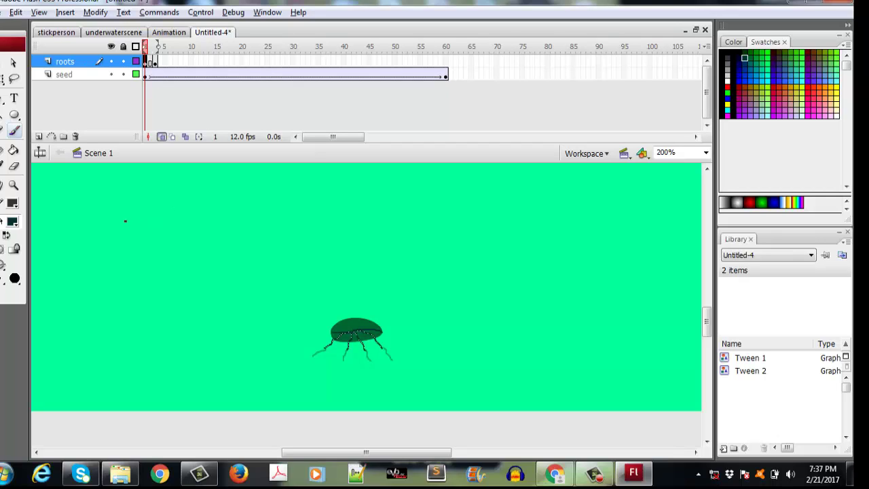
key("Return")
key("Return")
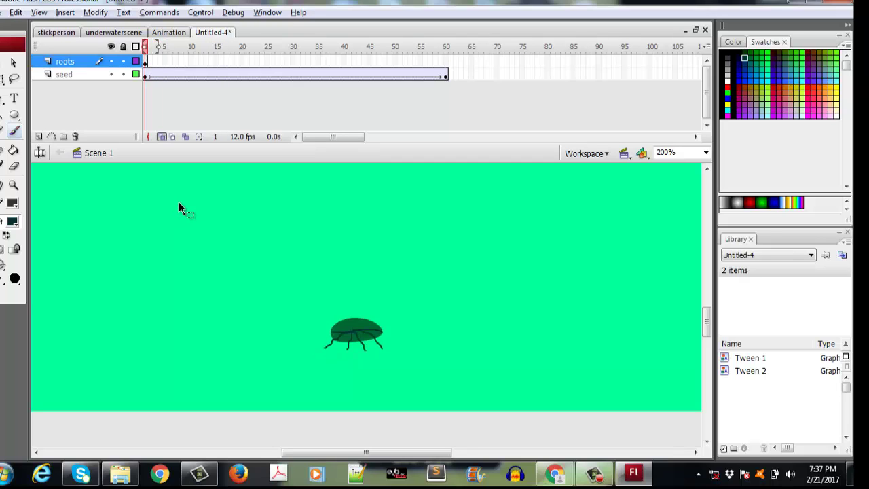
Step: Turn off onion skinning, then undo and redraw the two roots nearest the seed's pointed end in frame 1
left_click(162, 137)
key("ctrl+z")
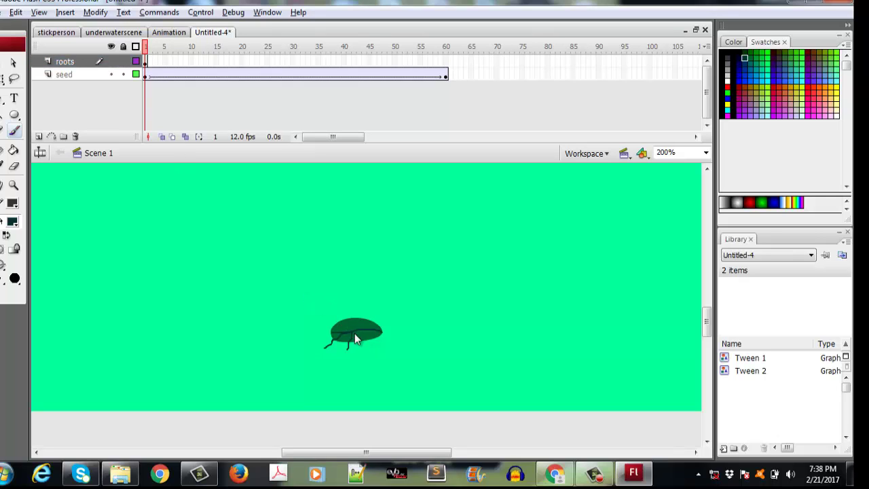
mouse_move(363, 334)
left_mouse_down()
mouse_move(365, 347)
mouse_move(380, 347)
left_mouse_up()
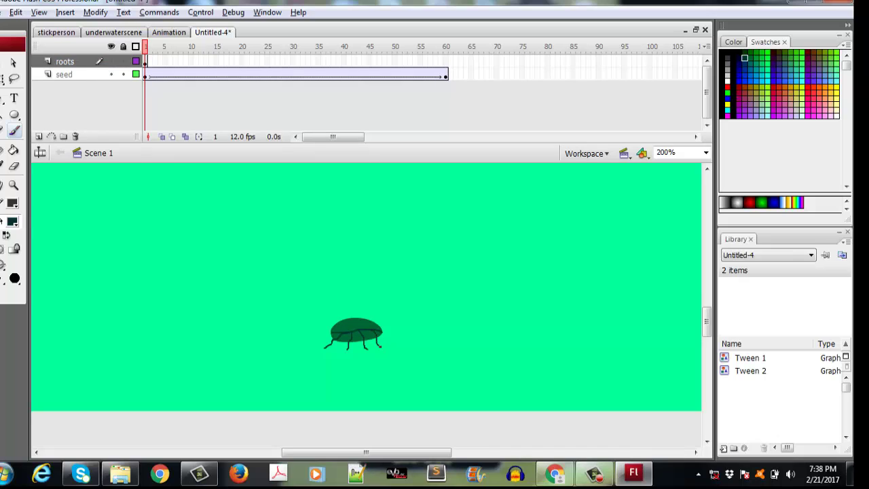
Step: Insert a keyframe at frame 3 of the roots layer and brush the roots longer beneath the seed
left_click(150, 65)
left_click(155, 66)
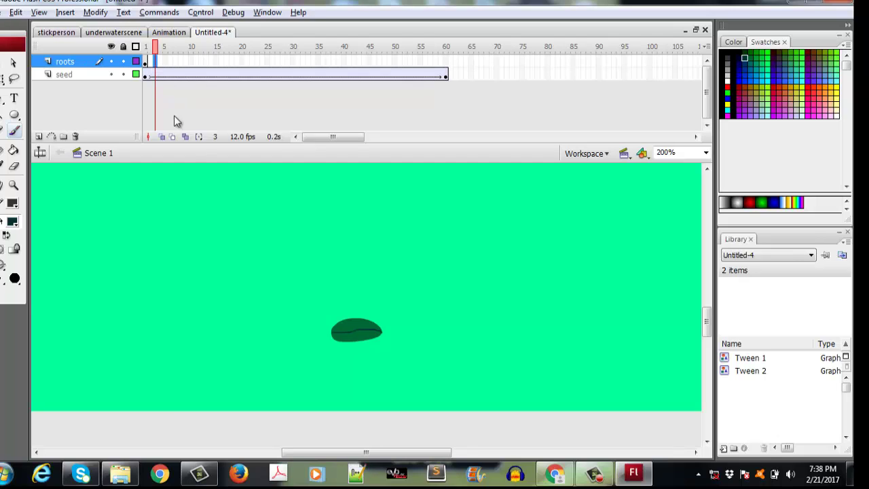
key("F6")
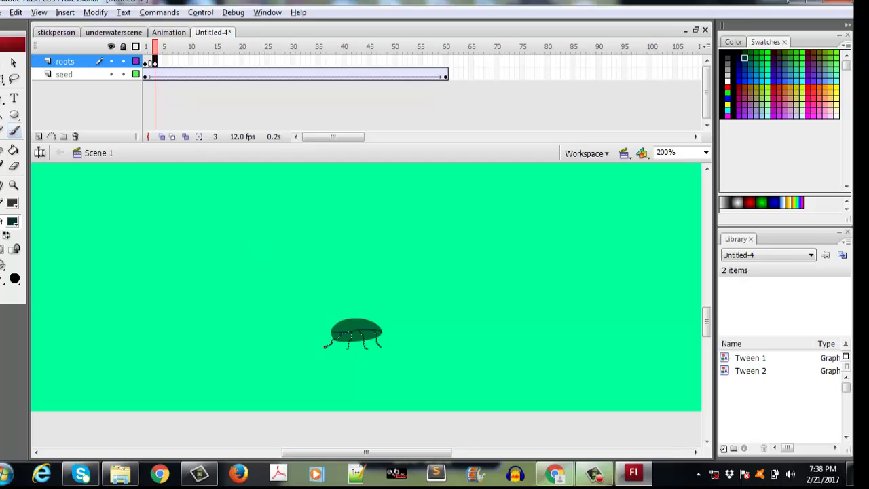
mouse_move(321, 347)
left_mouse_down()
mouse_move(316, 354)
mouse_move(389, 358)
mouse_move(384, 339)
left_mouse_up()
key("F7")
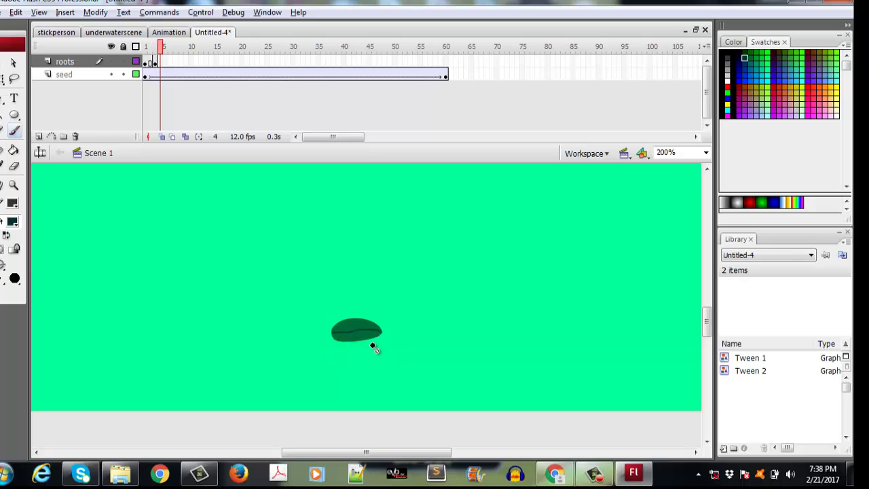
Step: Insert a keyframe at frame 5 of the roots layer and brush side branches onto the roots
left_click(164, 63)
key("F6")
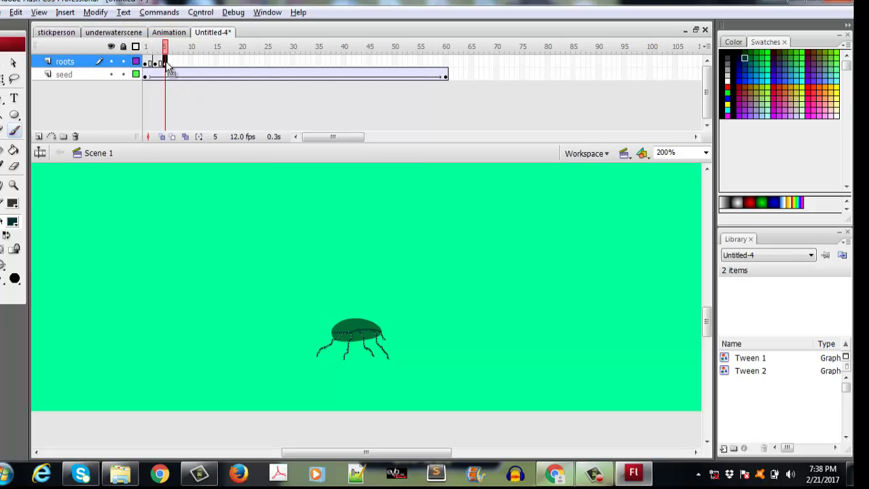
left_click_drag(385, 337, 396, 347)
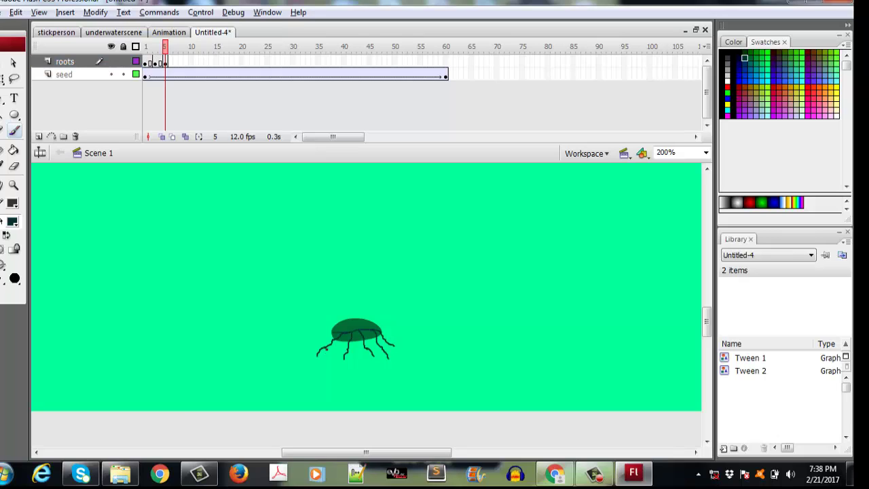
mouse_move(325, 348)
left_mouse_down()
mouse_move(329, 356)
mouse_move(316, 344)
mouse_move(385, 345)
left_mouse_up()
Step: Insert a keyframe at frame 7 of the roots layer and extend the roots with more spreading branches
left_click(174, 61)
key("F6")
mouse_move(321, 349)
left_mouse_down()
mouse_move(313, 359)
mouse_move(305, 346)
mouse_move(343, 366)
mouse_move(338, 355)
mouse_move(371, 360)
mouse_move(369, 366)
mouse_move(405, 346)
left_mouse_up()
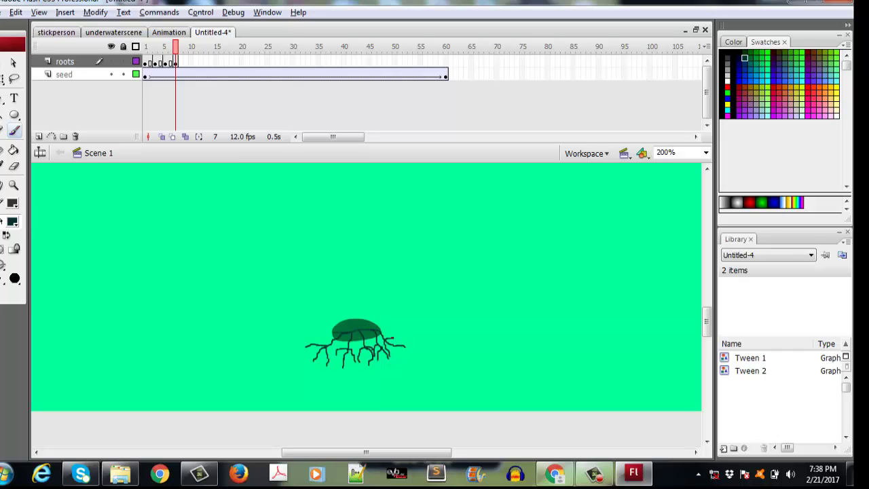
Step: Insert a keyframe at frame 9 of the roots layer and brush further small branches onto the root tips
left_click(186, 62)
key("F6")
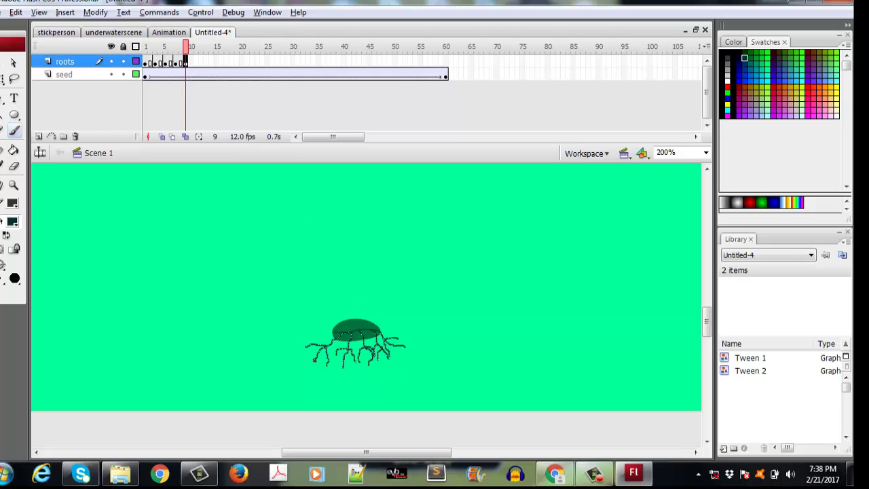
mouse_move(311, 365)
left_mouse_down()
mouse_move(304, 355)
mouse_move(335, 359)
left_mouse_up()
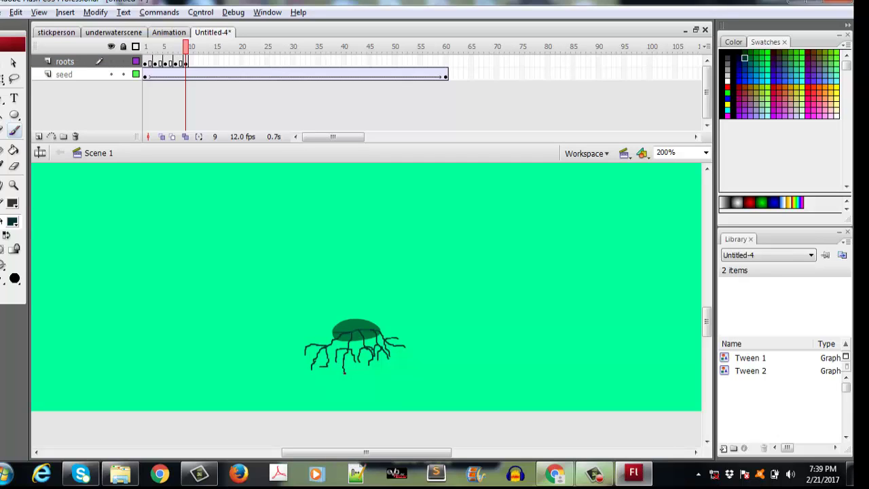
left_click_drag(354, 360, 344, 364)
left_click_drag(378, 362, 378, 371)
left_click_drag(404, 346, 410, 357)
left_click_drag(401, 339, 399, 353)
mouse_move(318, 354)
left_mouse_down()
mouse_move(307, 357)
mouse_move(318, 363)
left_mouse_up()
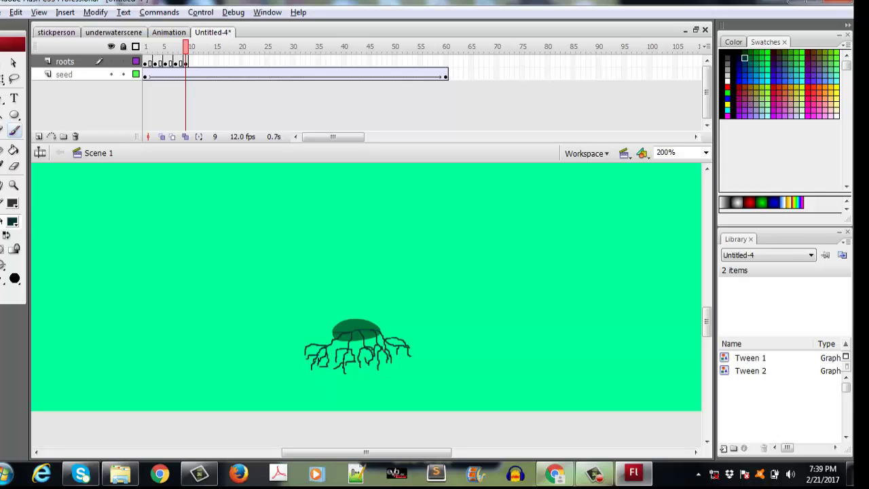
Step: Insert a keyframe at frame 11 of the roots layer and play the animation from frame 1
left_click(196, 62)
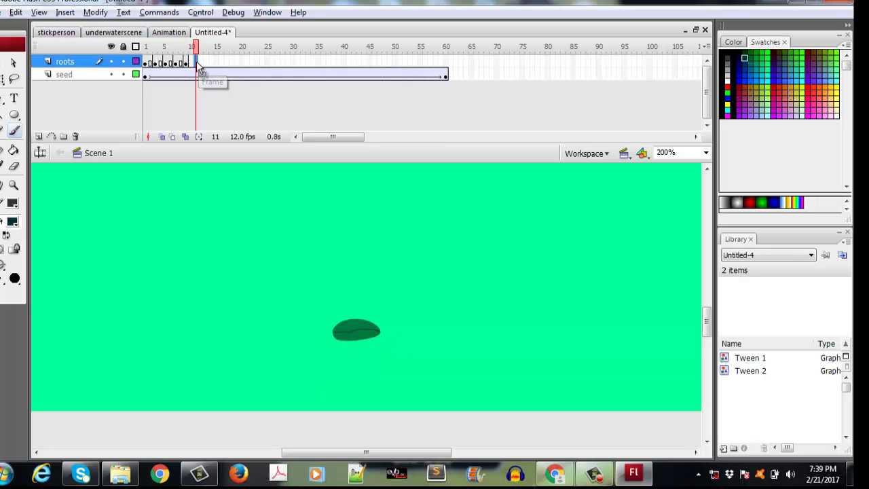
left_click(147, 65)
key("Return")
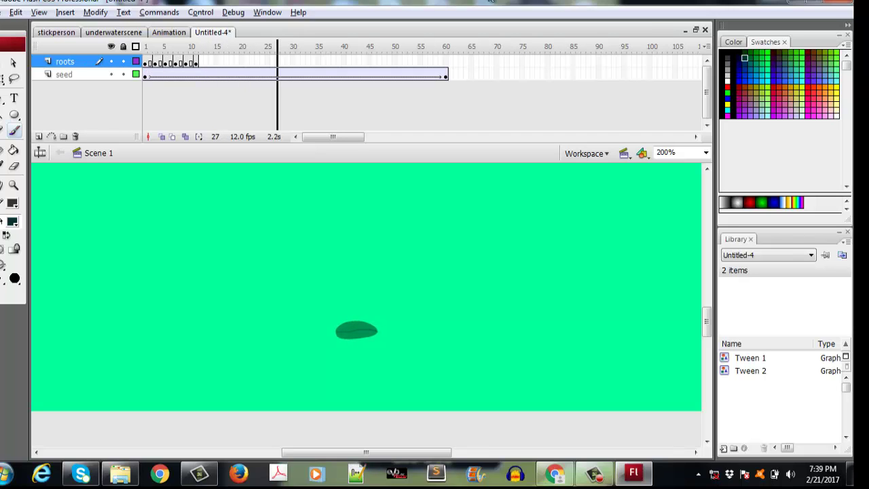
Step: Insert a keyframe at frame 60 of the roots layer so the full roots last as long as the seed
left_click(446, 62)
right_click(447, 63)
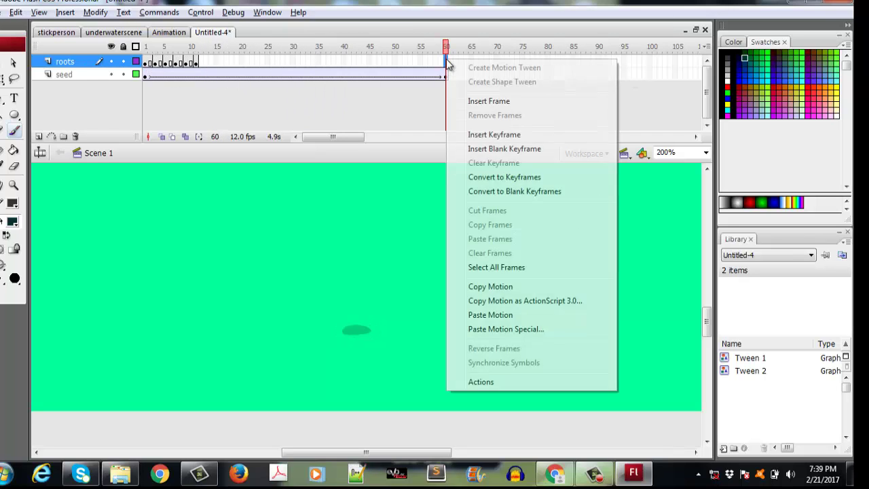
left_click(473, 134)
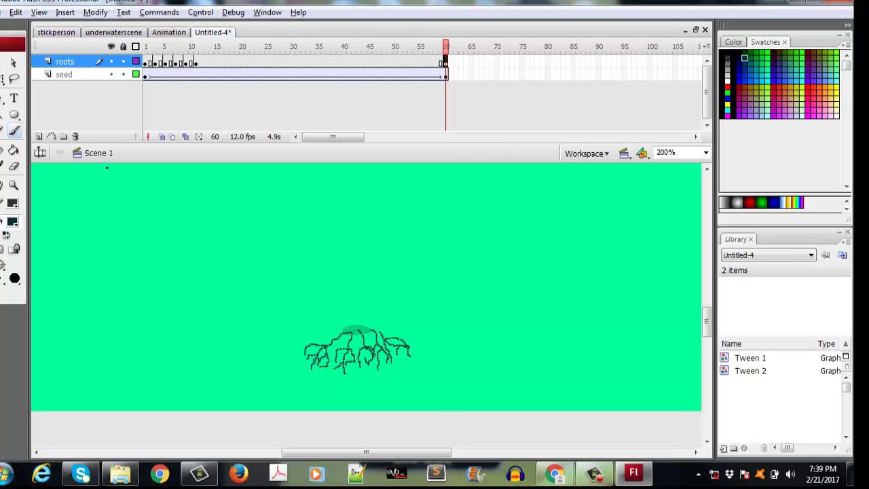
Step: Add a new layer above the roots layer and name it stem
left_click(34, 138)
left_click(38, 136)
left_click(588, 473)
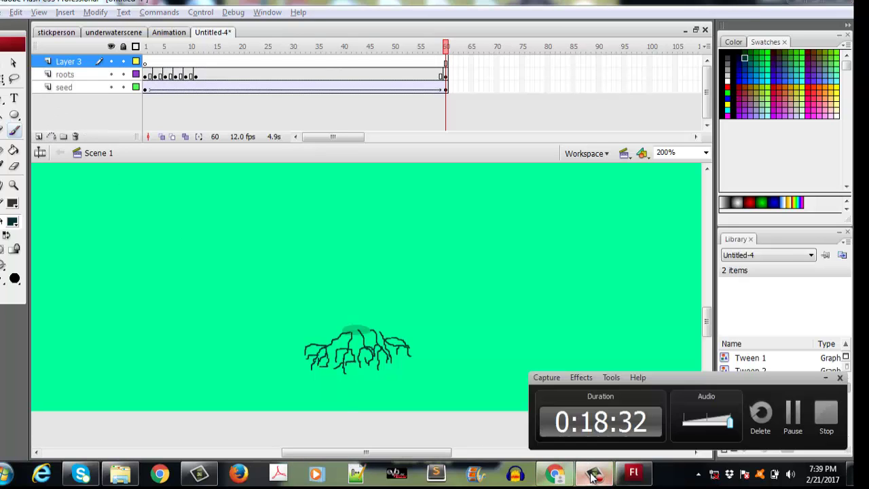
left_click(588, 473)
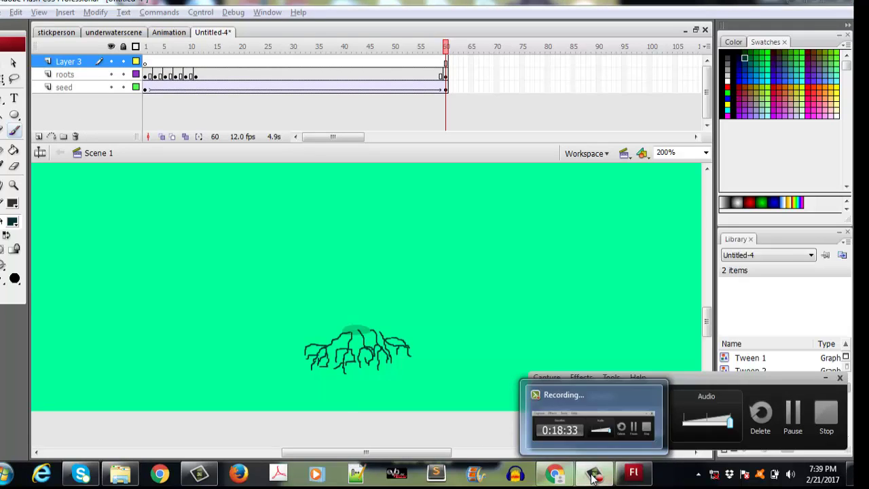
double_click(72, 61)
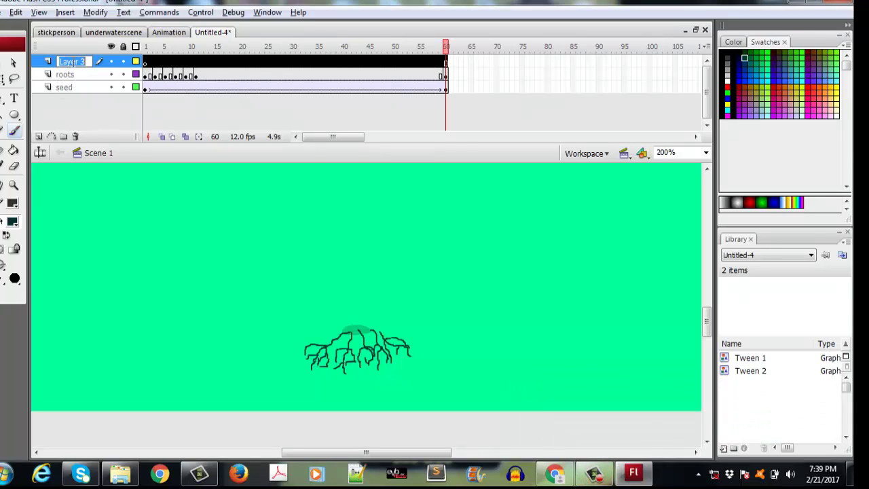
type("stem")
key("Return")
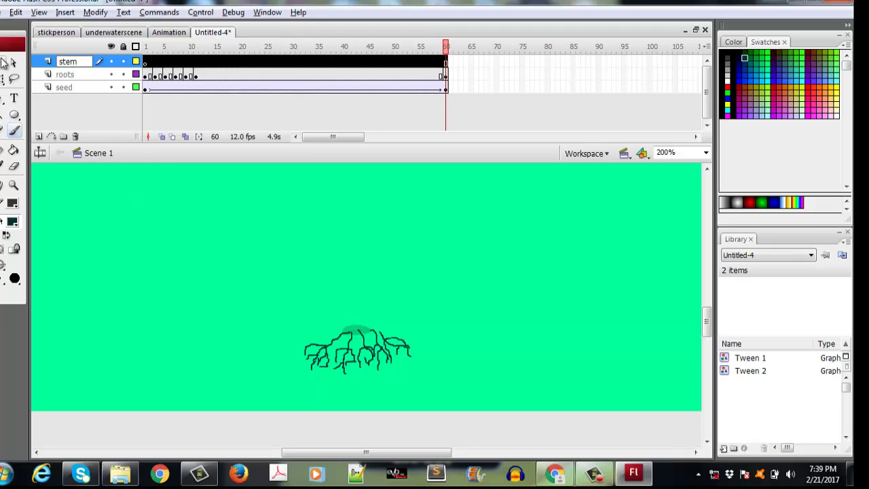
Step: Draw a tall, narrow dark rectangle on the stem layer, in the empty stage area away from the roots
key("q")
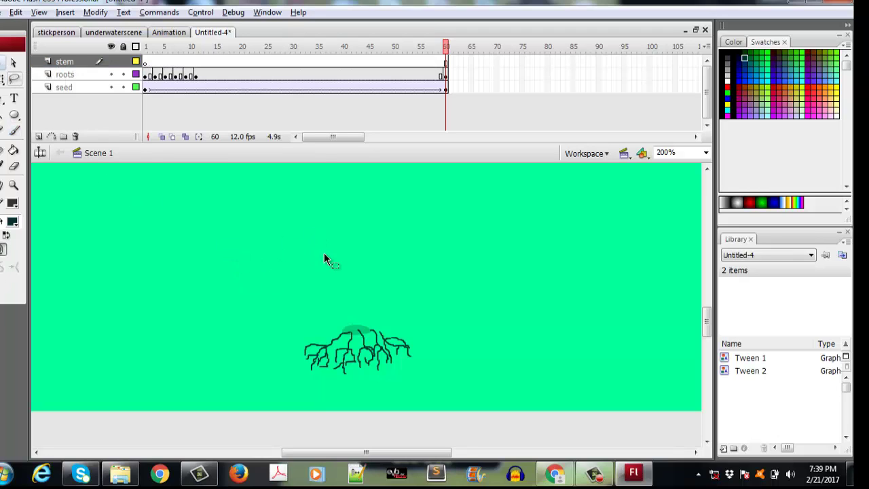
left_click(13, 131)
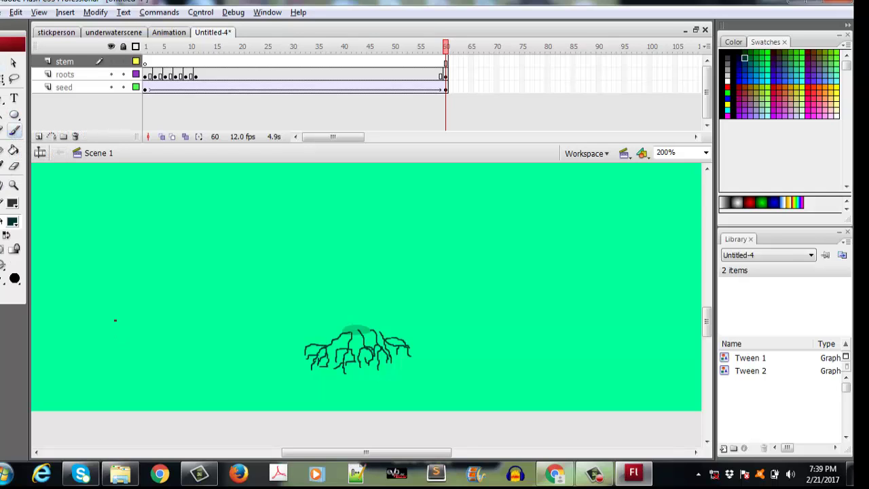
left_click(14, 115)
left_click(68, 133)
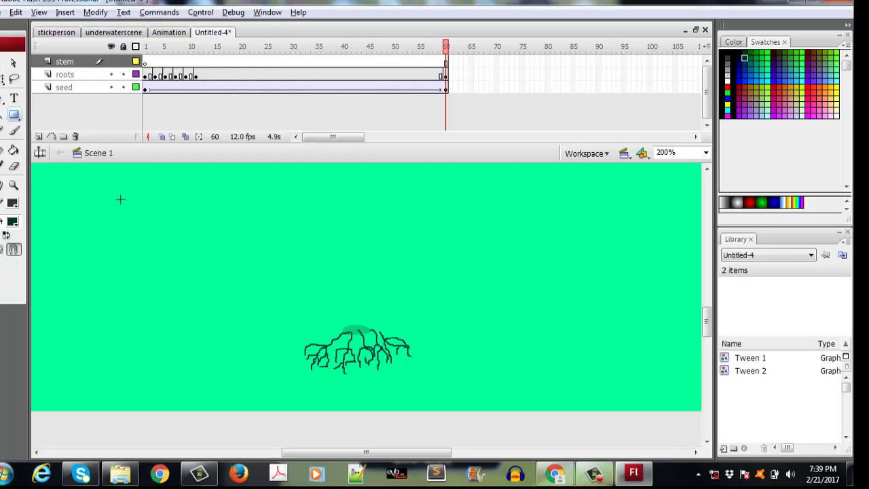
left_click_drag(120, 192, 152, 361)
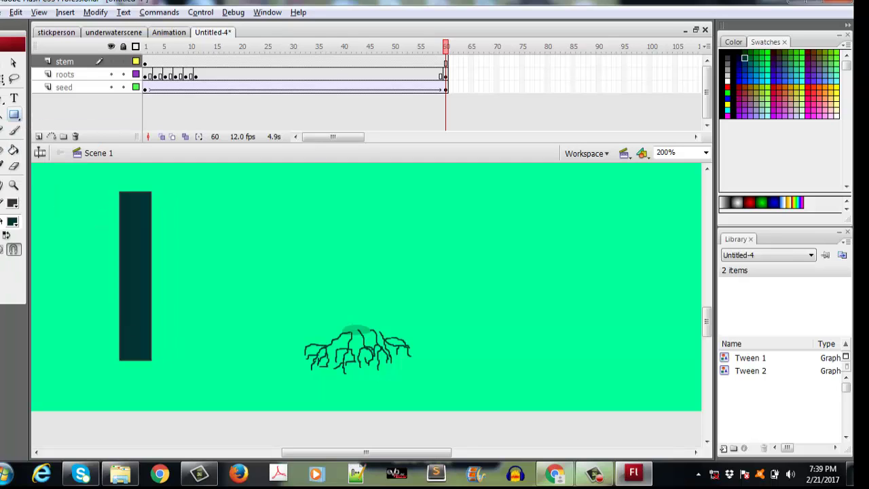
Step: Delete the outline segments on all four sides of the stem rectangle, keeping only its fill
key("v")
left_click(152, 235)
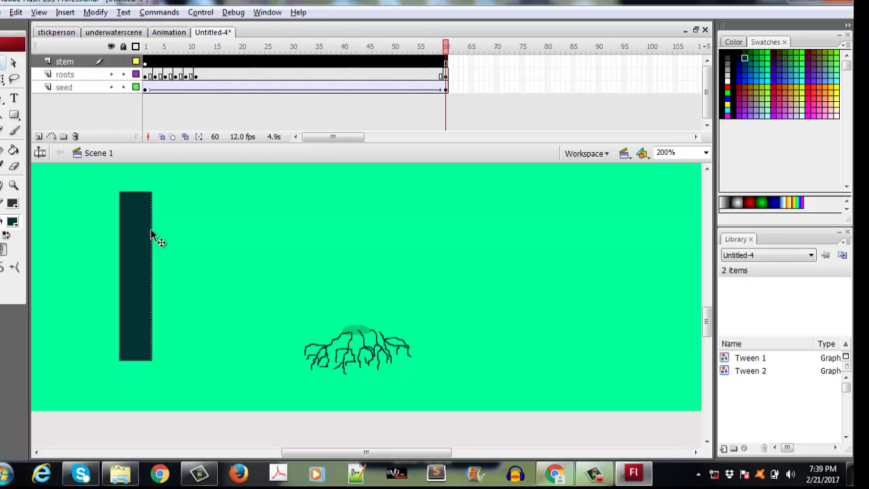
key("Delete")
left_click(134, 191)
key("Delete")
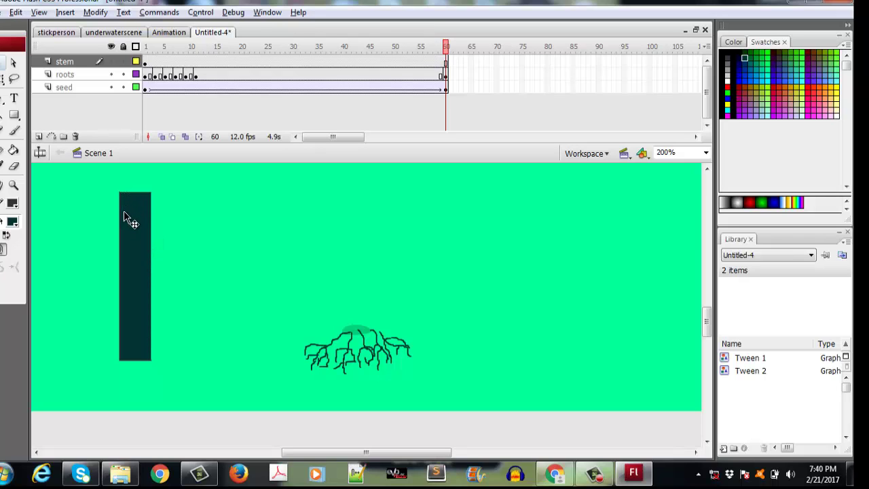
left_click(121, 223)
key("Delete")
left_click(129, 360)
key("Delete")
Step: Change the stem rectangle's fill to dark green
left_click(135, 335)
left_click(13, 225)
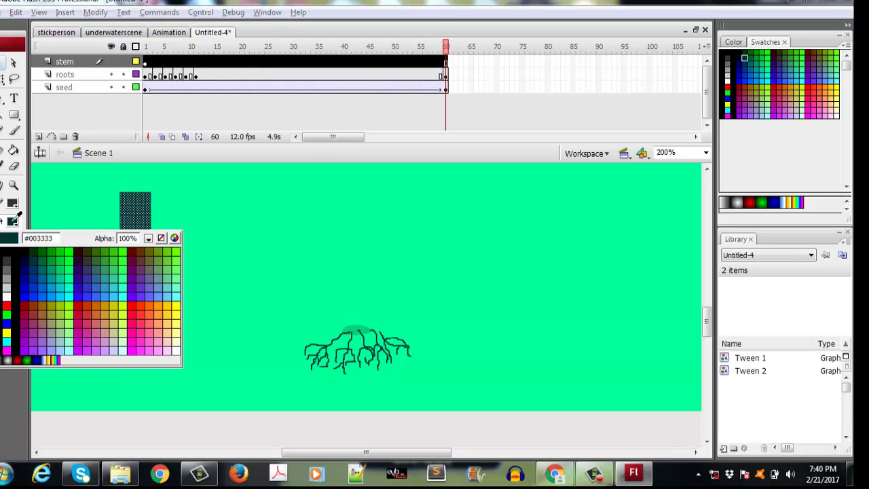
left_click(43, 251)
left_click(102, 271)
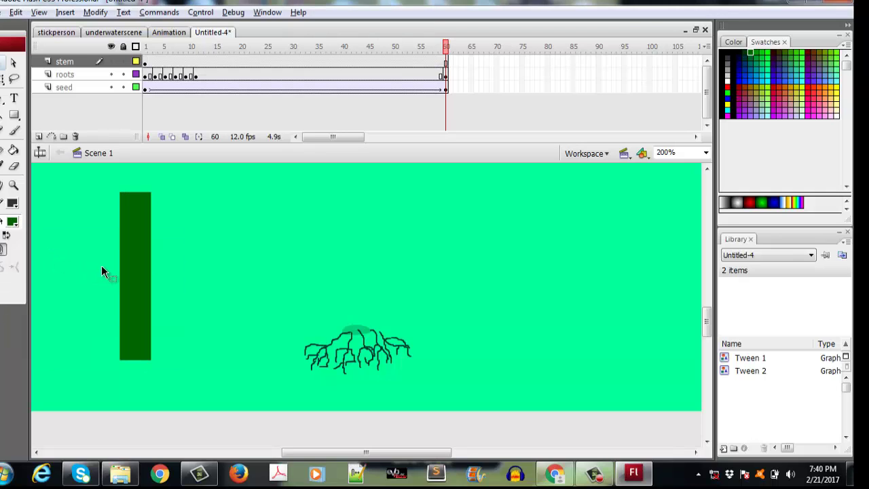
Step: Change the stem rectangle's fill to olive brown
left_click(135, 326)
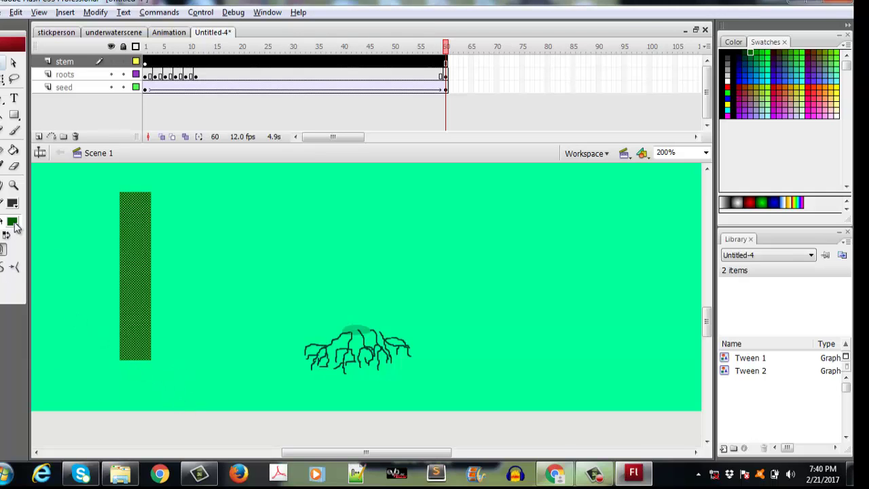
left_click(13, 225)
left_click(145, 252)
left_click(152, 264)
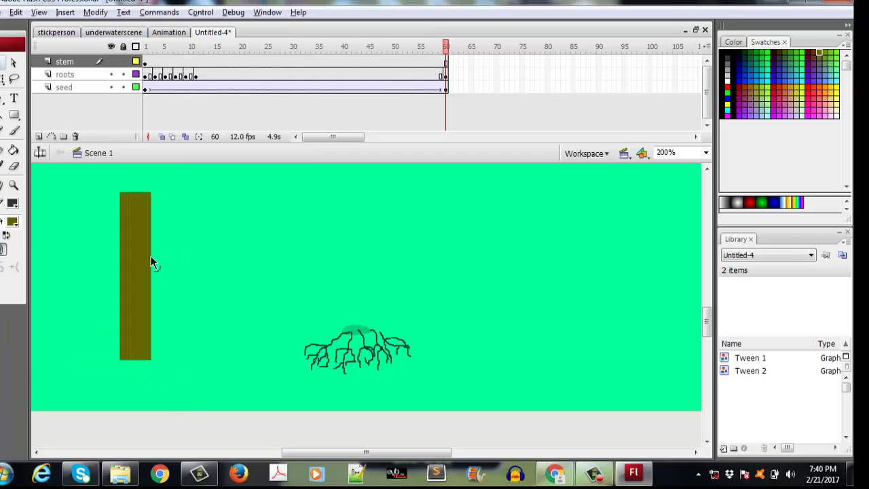
Step: Taper the stem rectangle by pulling its upper-right corner inward, and curve its right edge slightly inward
left_click(133, 249)
left_click(163, 232)
left_click(148, 273)
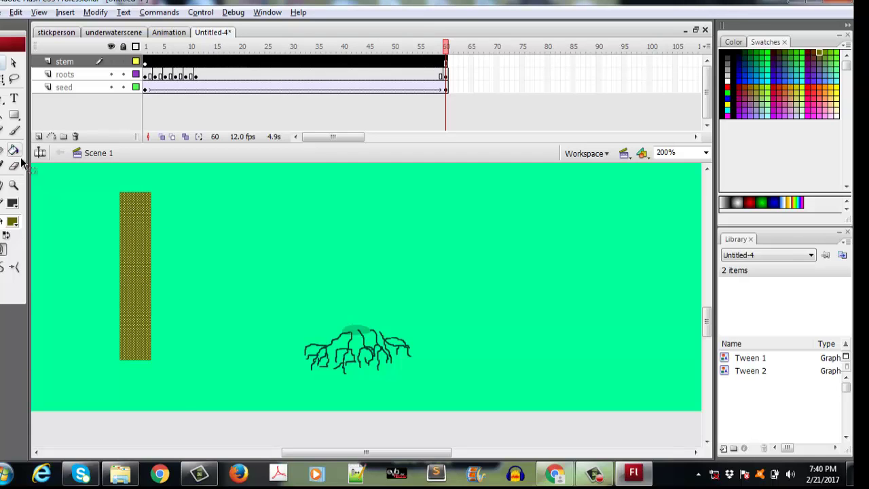
left_click(155, 234)
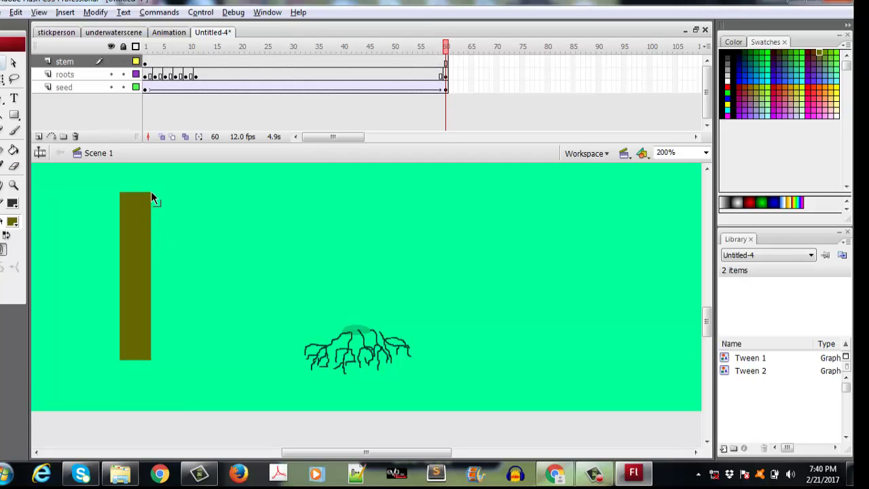
left_click_drag(151, 193, 139, 192)
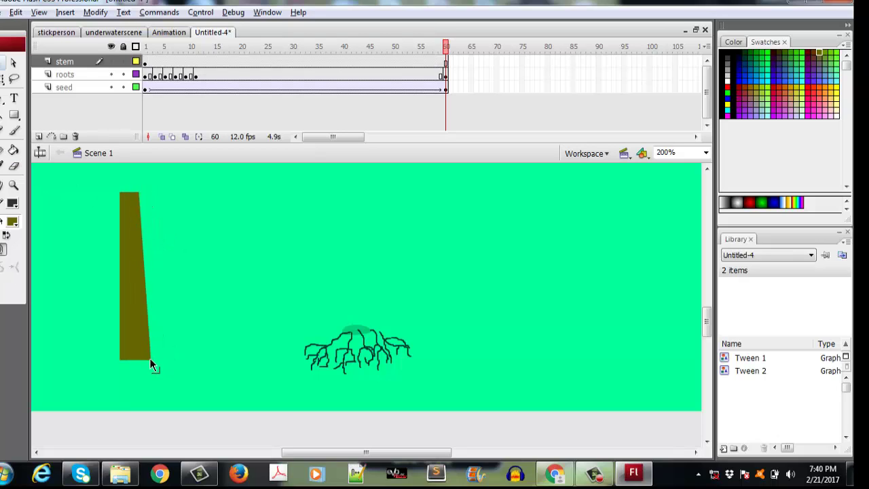
mouse_move(150, 360)
left_mouse_down()
mouse_move(141, 358)
mouse_move(149, 359)
left_mouse_up()
left_click_drag(142, 276, 139, 277)
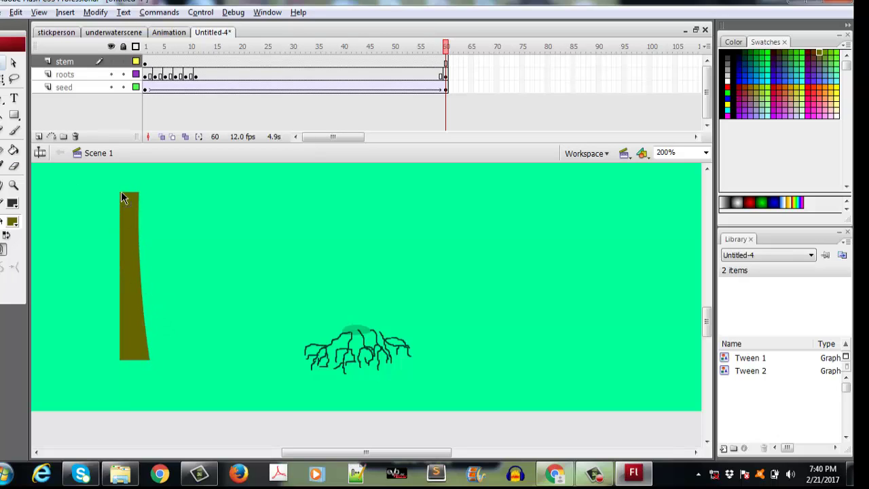
Step: Pull the stem's upper-left corner inward, bow its left edge slightly and raise the lower-left corner a little
left_click_drag(122, 193, 140, 200)
left_click_drag(144, 318, 154, 315)
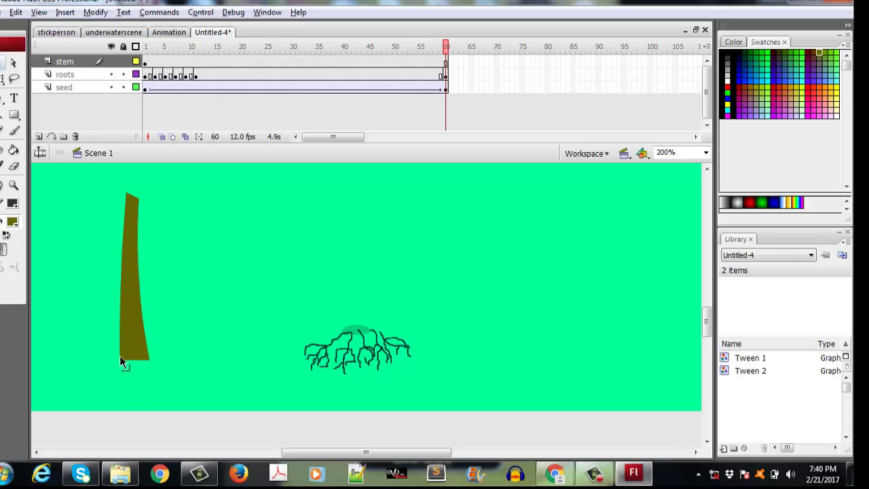
left_click_drag(120, 355, 123, 353)
left_click(147, 356)
left_click(150, 372)
Step: Duplicate the stem shape, mirror the copy horizontally and place it over the original for transforming
key("ctrl+a")
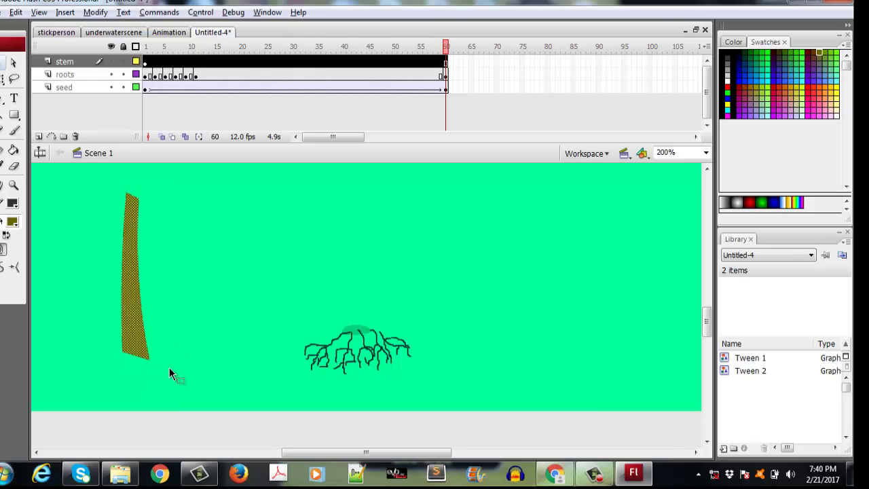
key("ctrl+c")
key("ctrl+v")
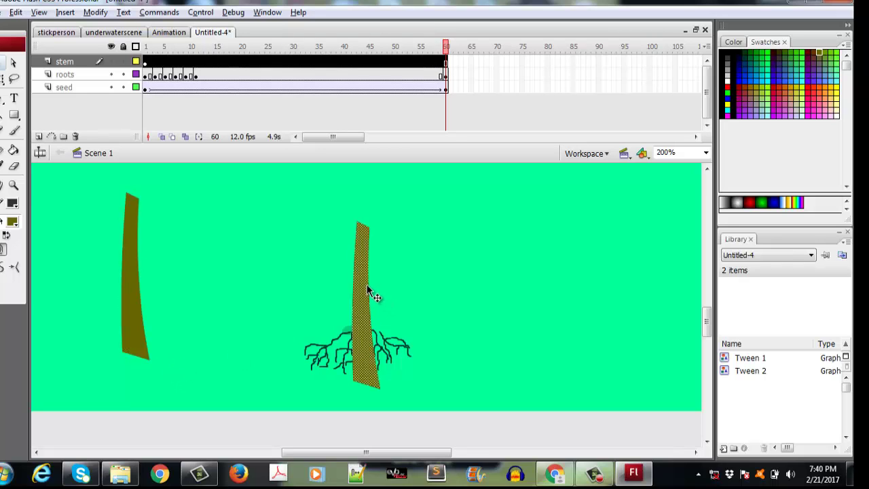
left_click_drag(367, 288, 140, 281)
left_click(2, 80)
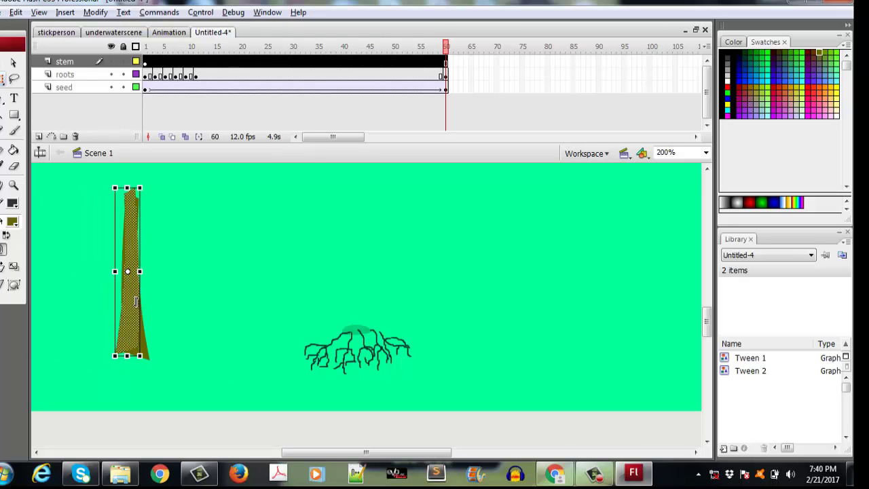
Step: Nudge the mirrored copy left and down until both halves form one symmetric stem, and deselect it to merge them
key("Left")
key("Left")
key("Left")
key("Left")
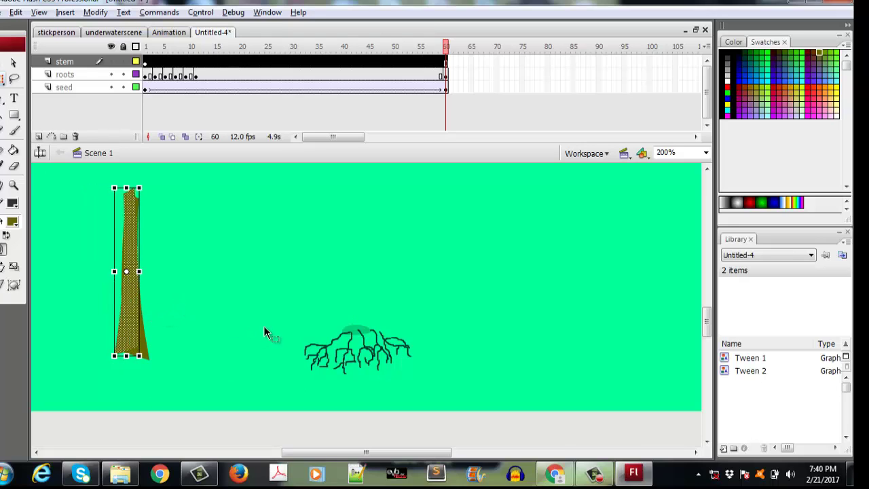
key("Down")
key("Down")
key("Down")
key("Down")
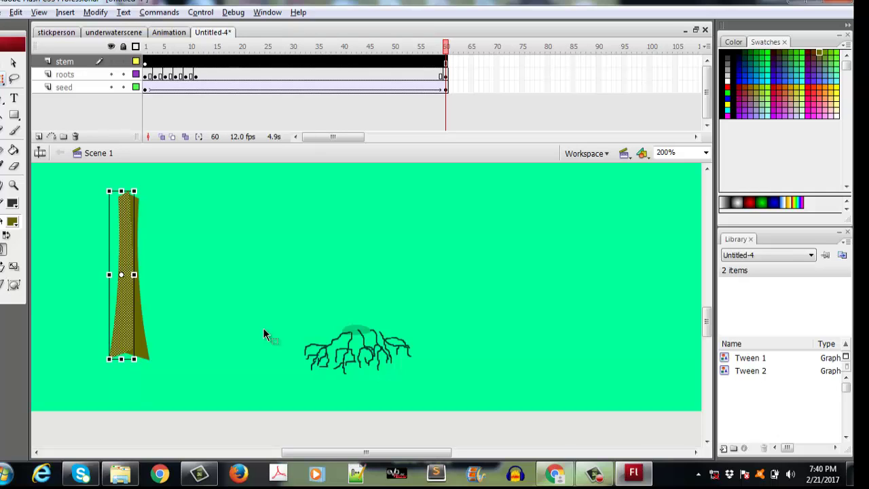
left_click(242, 329)
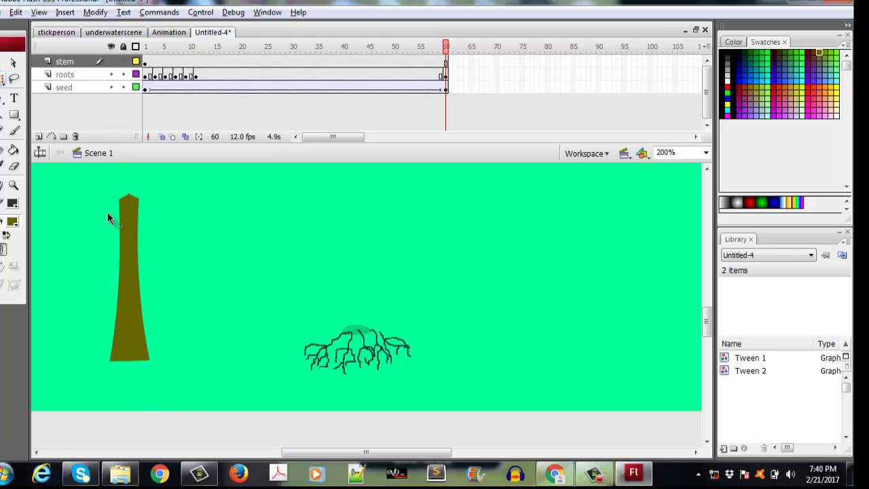
Step: Select the whole merged stem and narrow it horizontally
left_click_drag(167, 392, 105, 182)
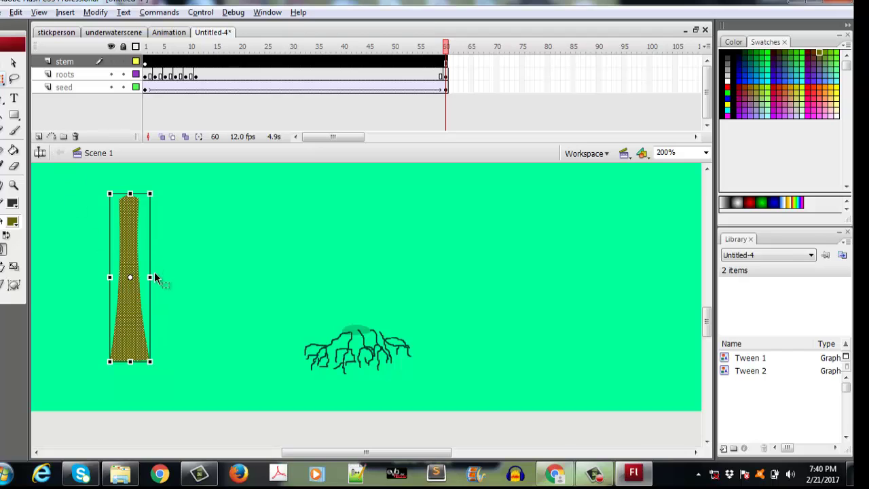
left_click_drag(149, 277, 140, 277)
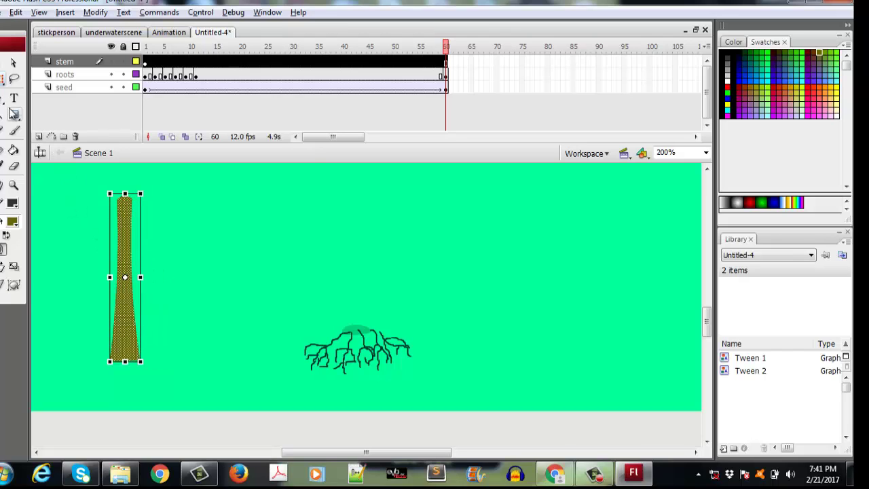
left_click(12, 62)
left_click(130, 255)
left_click_drag(131, 267, 338, 261)
key("ctrl+z")
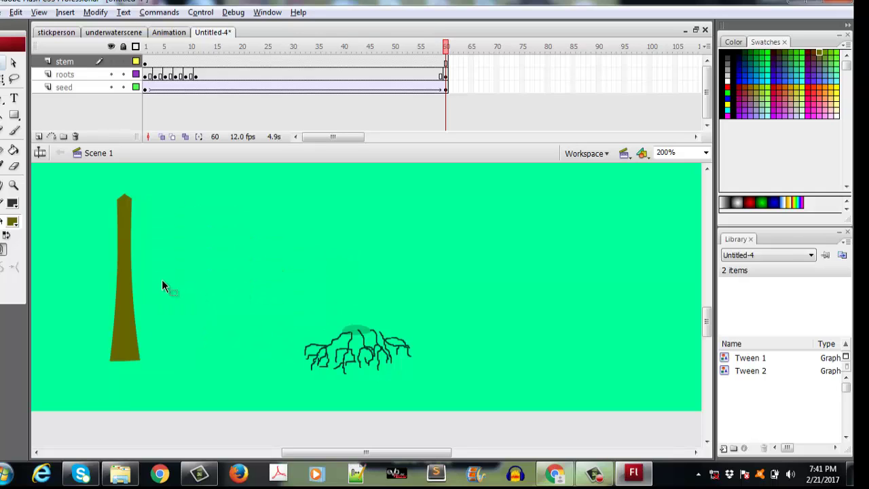
key("ctrl+z")
Step: Shift the stem slightly toward the roots and slim it by pulling its upper-left and lower-right corners inward
left_click_drag(166, 258, 167, 307)
left_click(217, 297)
left_click_drag(154, 215, 162, 213)
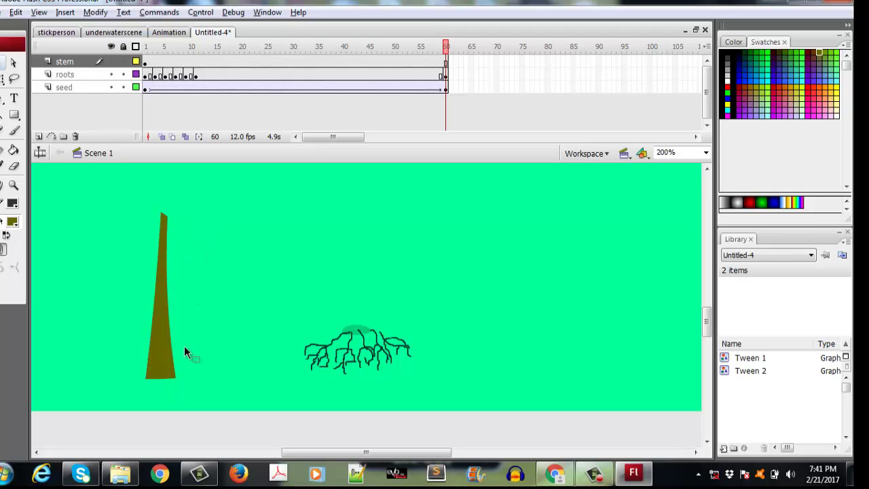
mouse_move(174, 374)
left_mouse_down()
mouse_move(164, 365)
mouse_move(165, 378)
left_mouse_up()
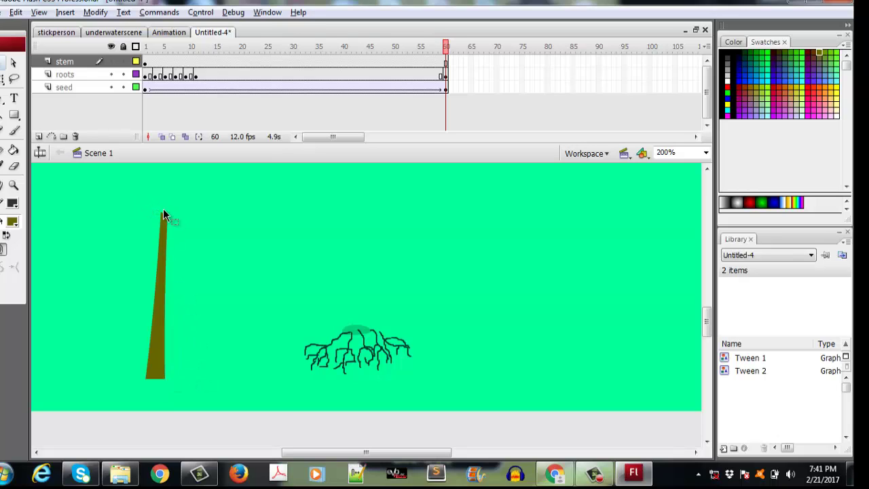
Step: Bend the stem to the right by moving its top corners down and rightward, curving its sides and narrowing the tip
left_click_drag(167, 217, 179, 235)
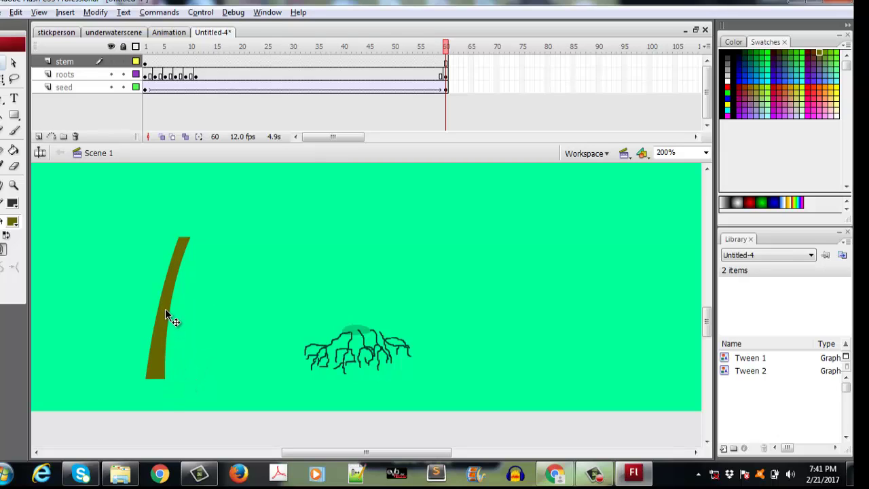
left_click_drag(161, 290, 166, 302)
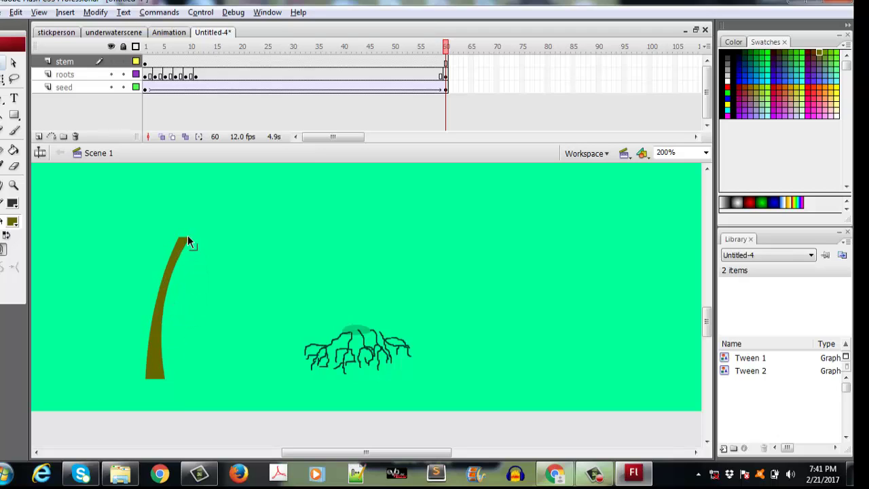
left_click_drag(188, 234, 188, 240)
Step: Insert a keyframe at frame 30 of the stem layer
left_click(166, 370)
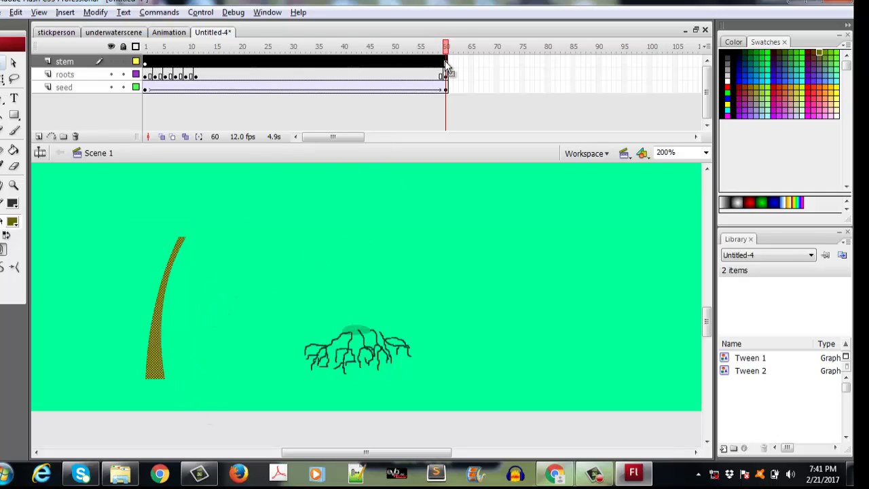
left_click(292, 61)
right_click(293, 62)
left_click(337, 140)
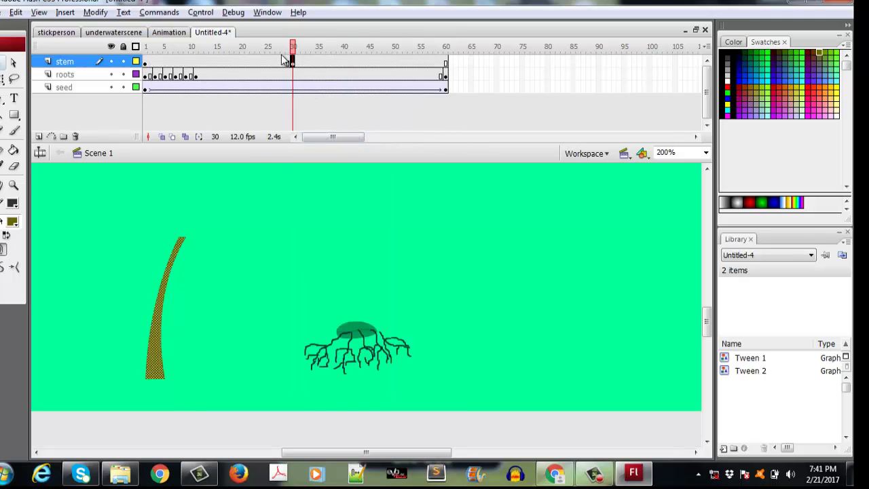
Step: Create motion tweens on the stem layer both before and after the frame 30 keyframe
right_click(292, 61)
left_click(307, 71)
right_click(293, 62)
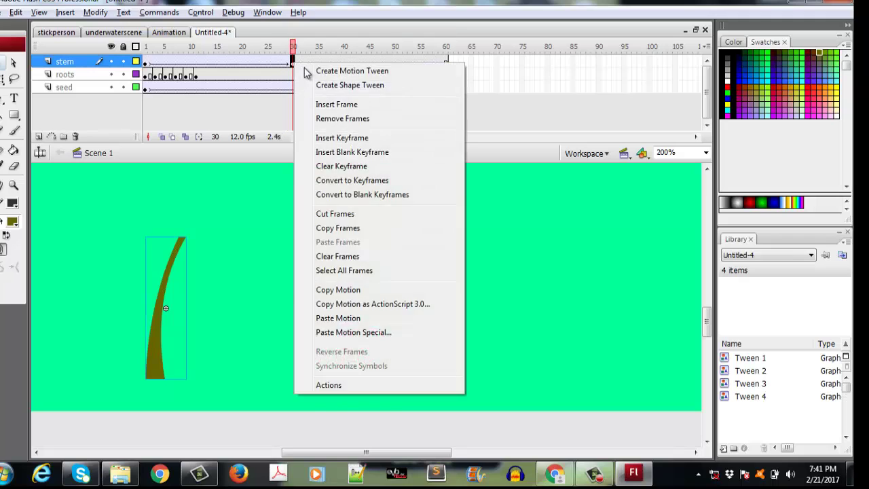
left_click(305, 71)
Step: Squash the stem vertically to a short sprout on the frame 30 keyframe and go to frame 1 of the stem layer
left_click(3, 79)
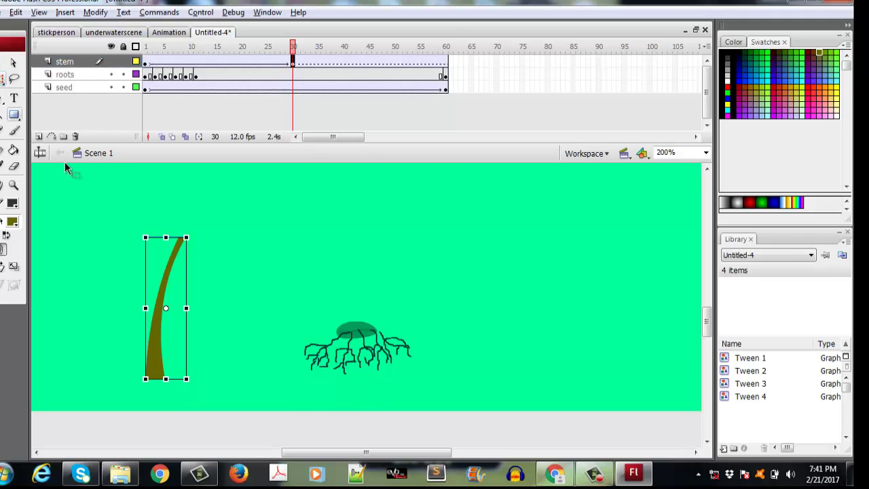
left_click_drag(164, 237, 163, 294)
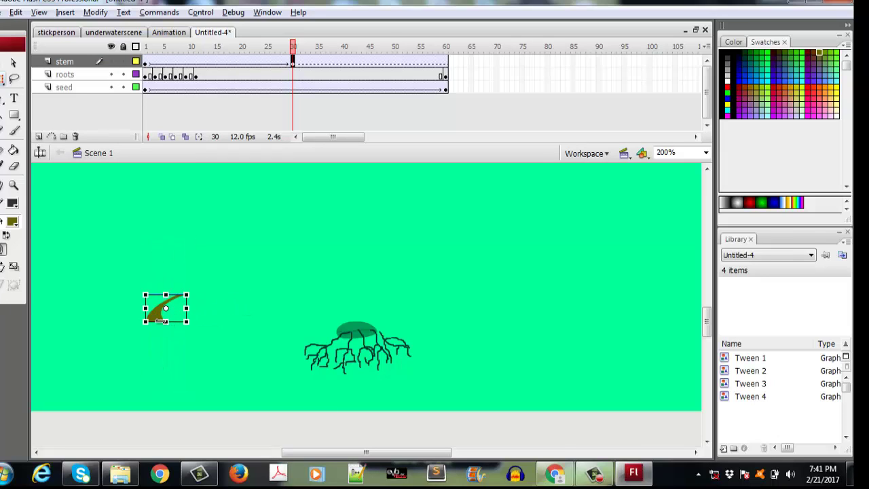
left_click(146, 62)
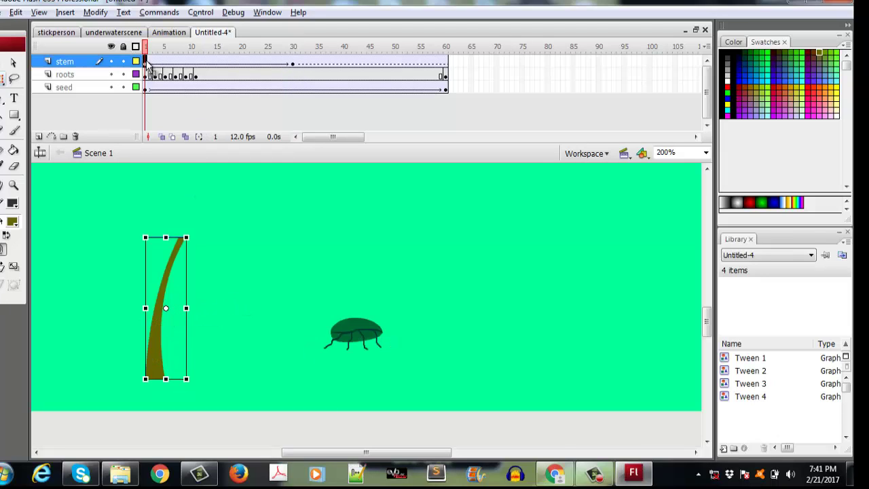
Step: Review the stem's shrinking tween and undo it together with the stem keyframe at frame 30
left_click(226, 64)
left_click(251, 64)
left_click(293, 63)
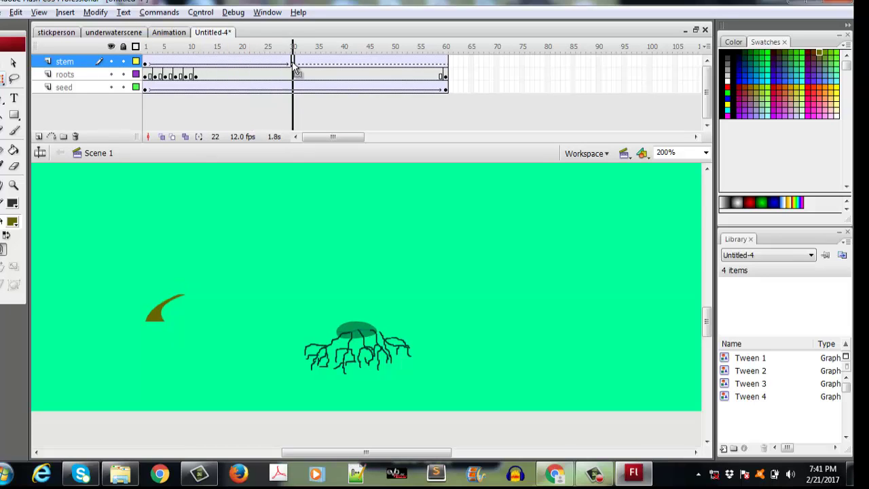
left_click(5, 62)
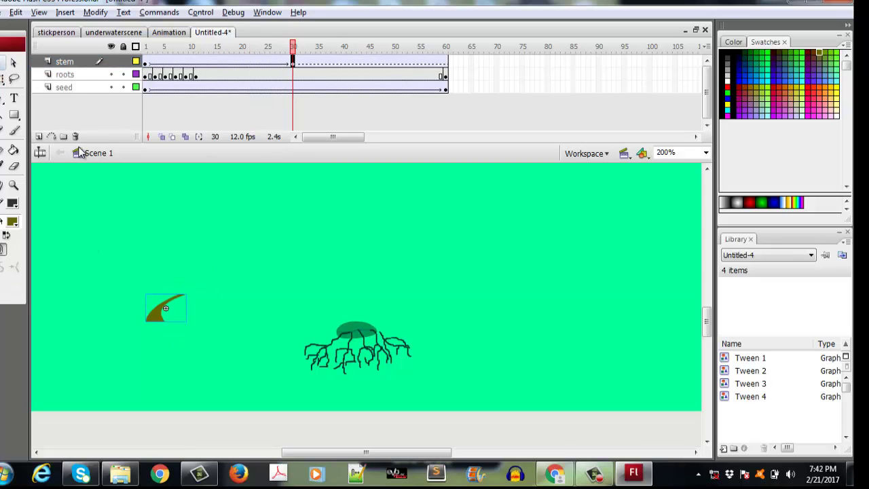
key("ctrl+z")
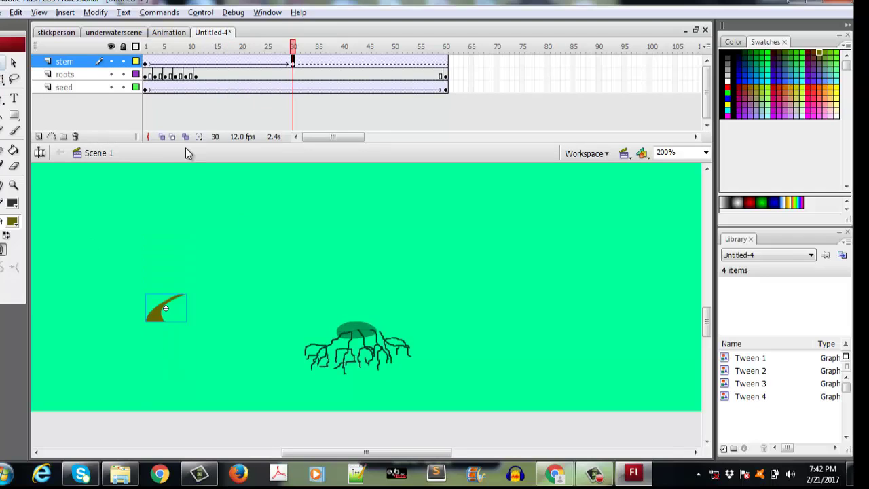
key("ctrl+y")
key("ctrl+z")
key("ctrl+z")
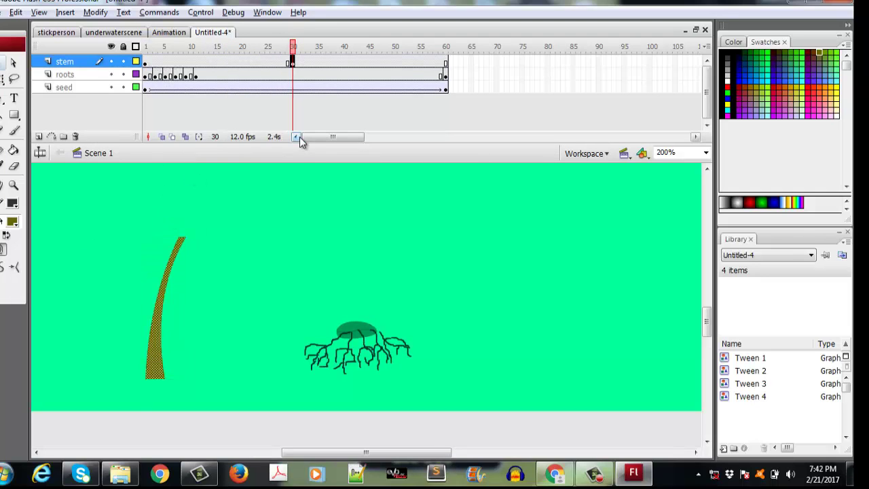
key("ctrl+z")
Step: Move the stem in frame 1 onto the top of the seed and recolor it with the seed's dark green
left_click(147, 63)
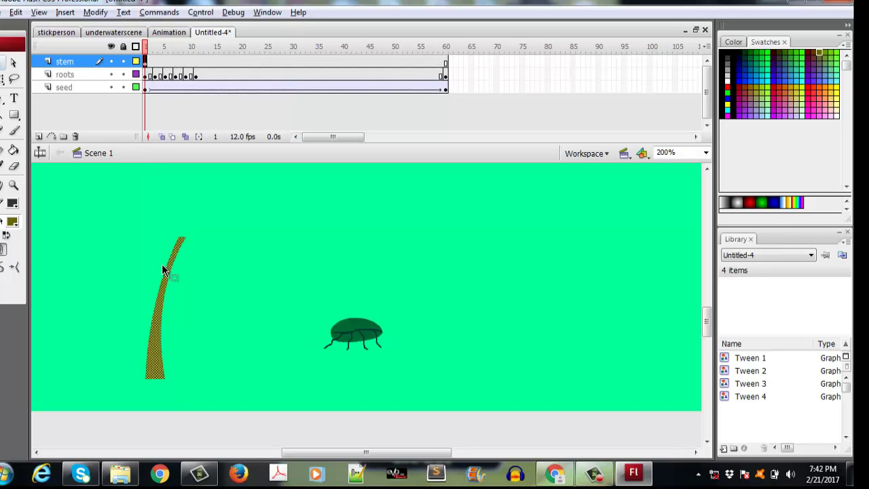
left_click_drag(158, 326, 362, 279)
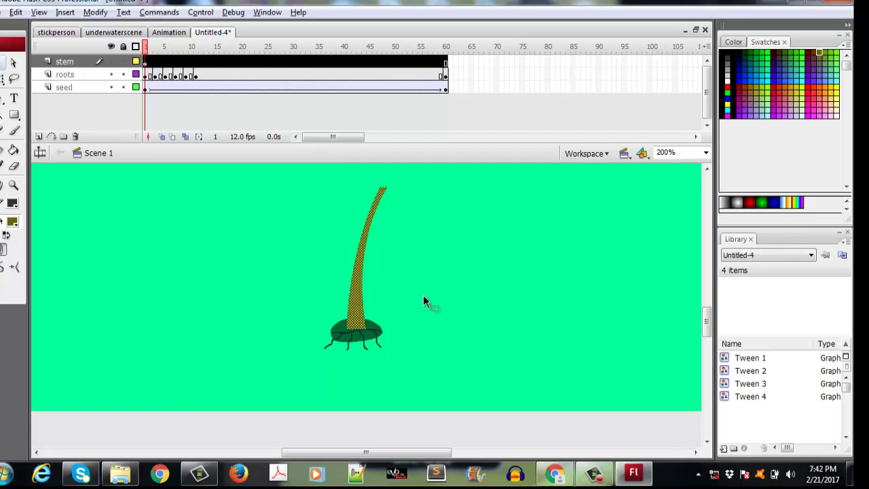
scroll(708, 328, "up", 3)
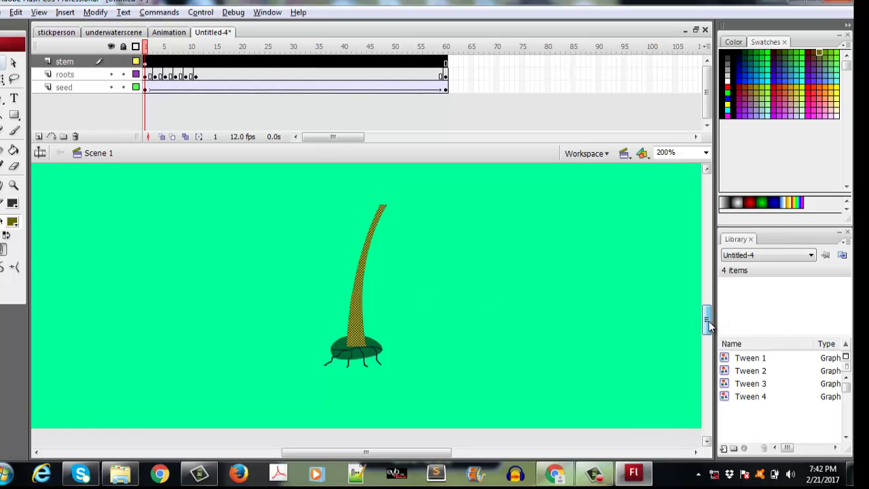
left_click(13, 221)
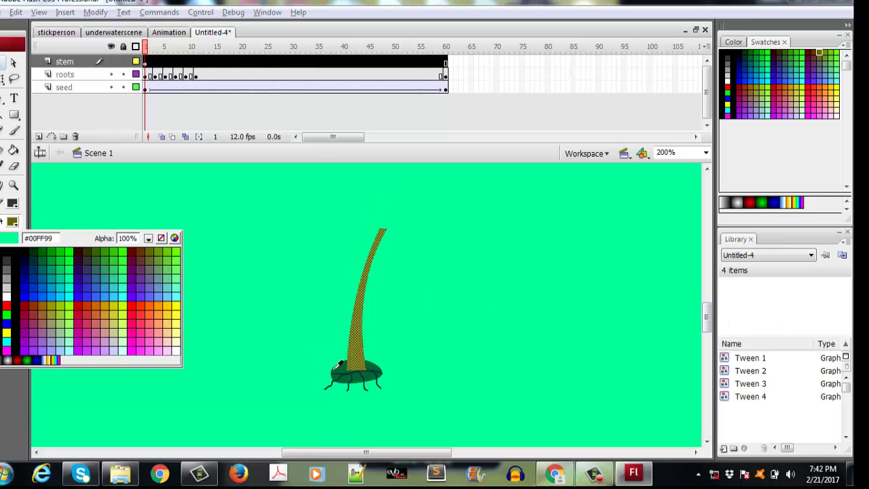
left_click(342, 370)
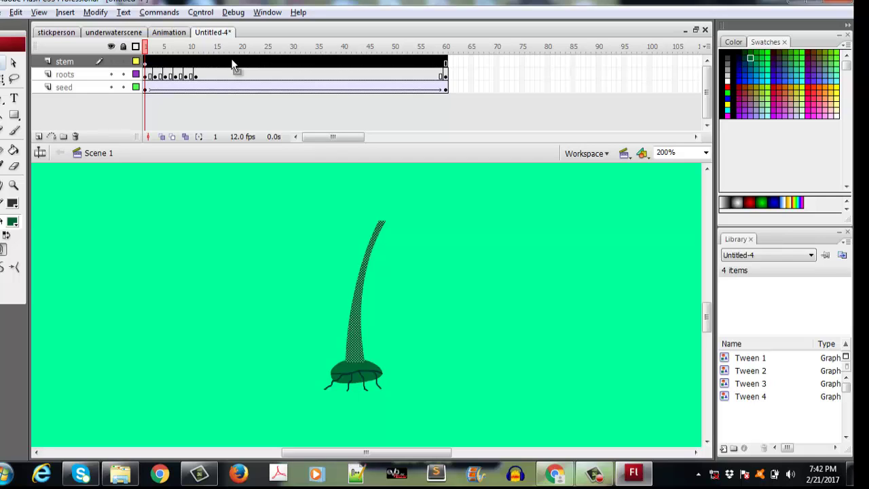
left_click(260, 256)
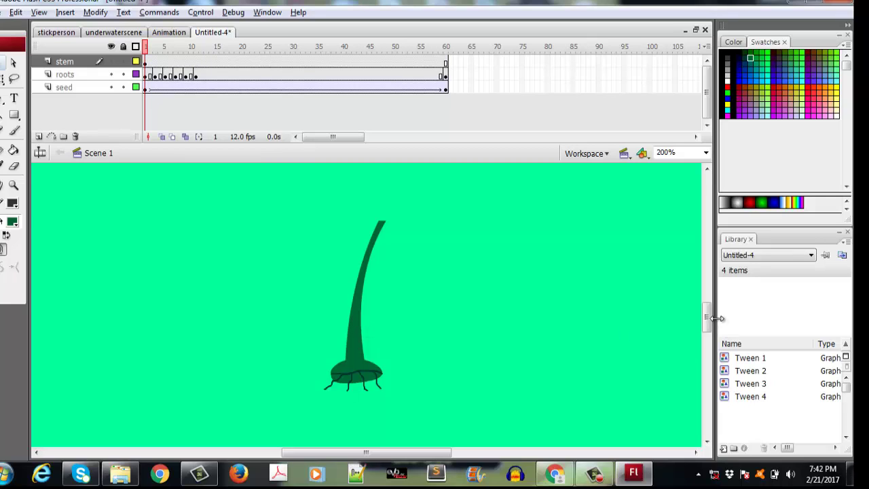
scroll(706, 316, "up", 2)
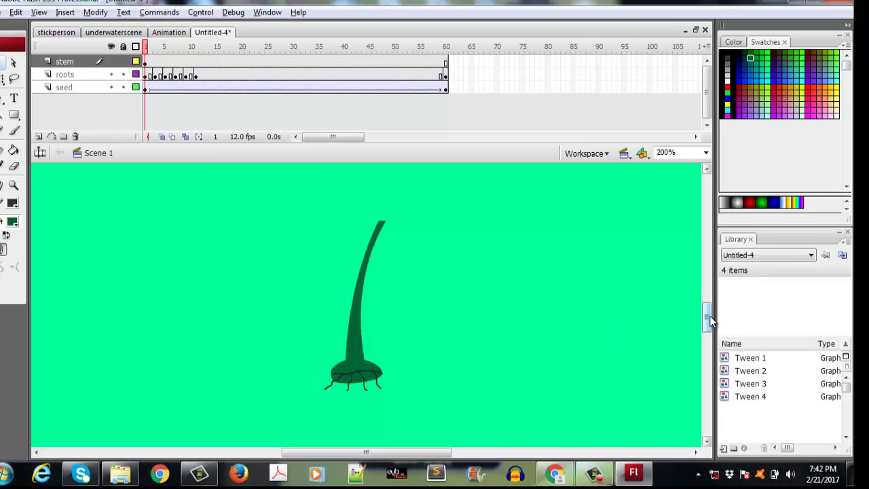
Step: Scale the stem in frame 1 down to a short, thin sprout with Free Transform
left_click(360, 303)
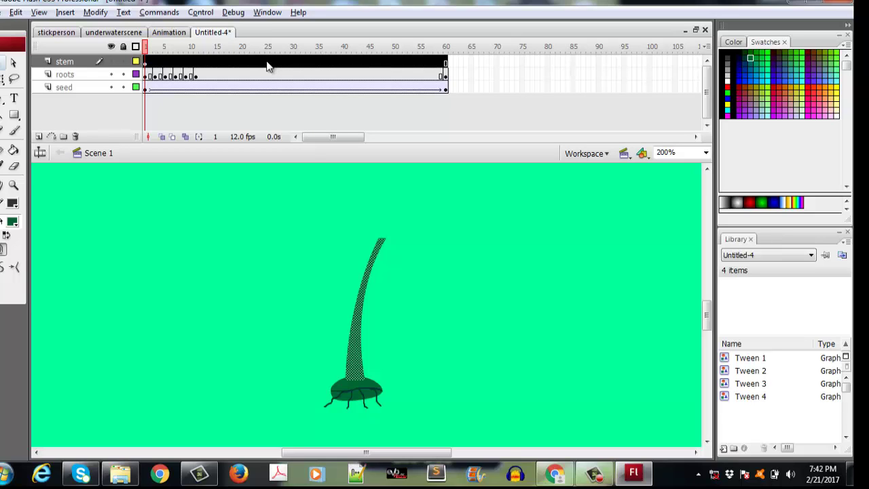
key("q")
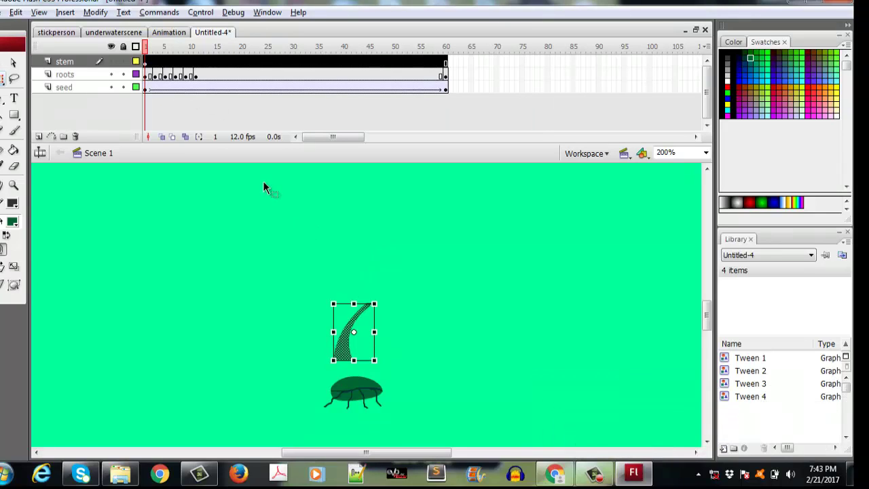
left_click_drag(354, 304, 359, 337)
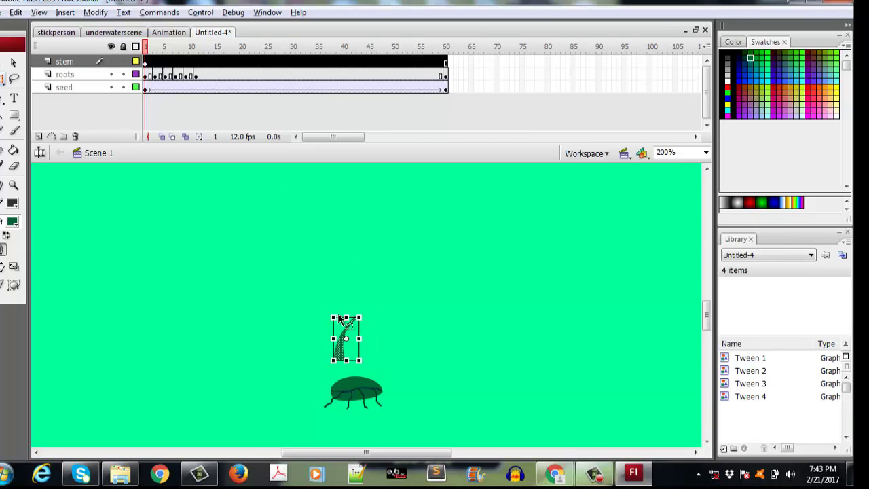
Step: Add stem keyframes at frames 4, 7 and 9, scaling the stem up so it grows taller across them
left_click(160, 62)
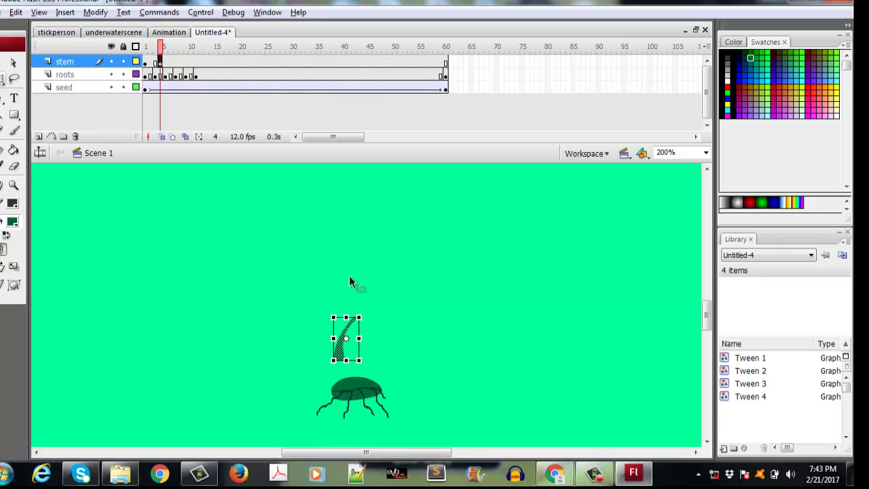
left_click_drag(359, 317, 389, 254)
left_click(175, 63)
left_click(190, 63)
left_click(186, 63)
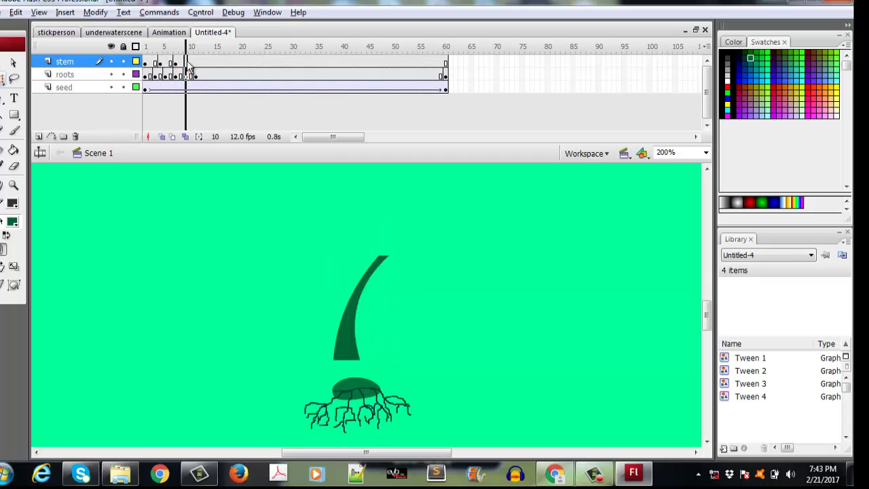
left_click_drag(389, 254, 384, 194)
Step: Add stem keyframes at frames 11, 14 and 17, stretching the stem taller in the last one
left_click(194, 63)
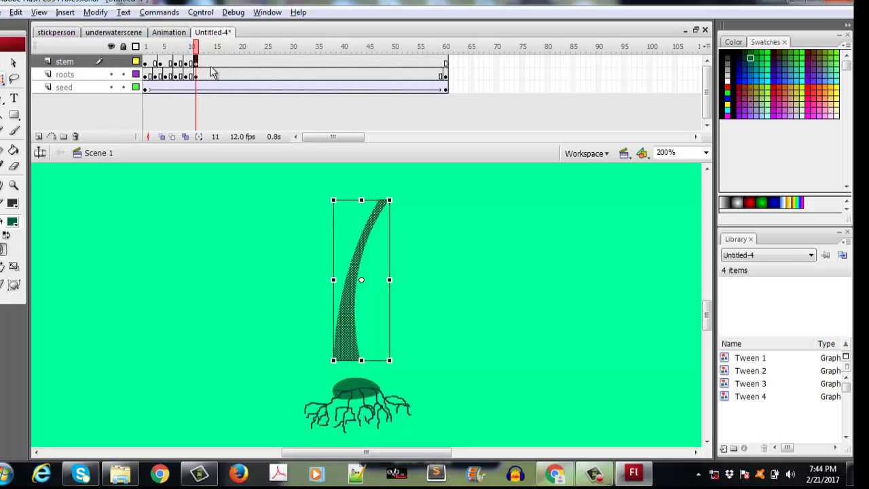
left_click(211, 65)
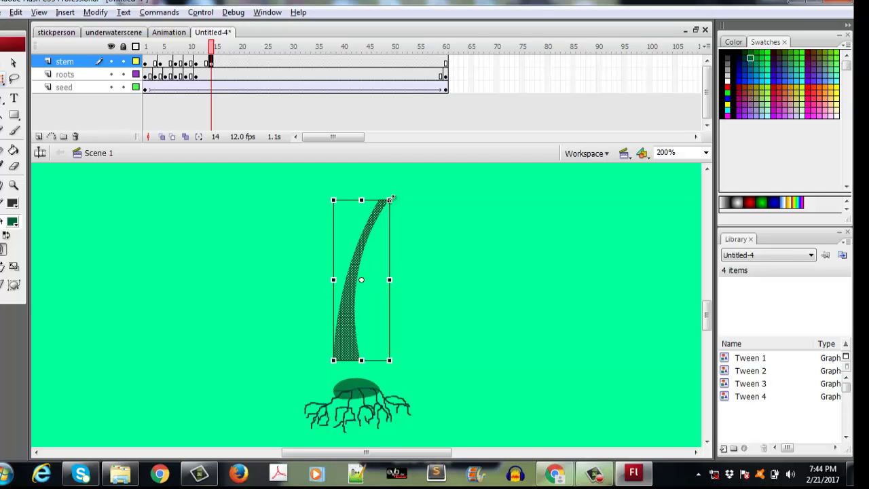
left_click(226, 63)
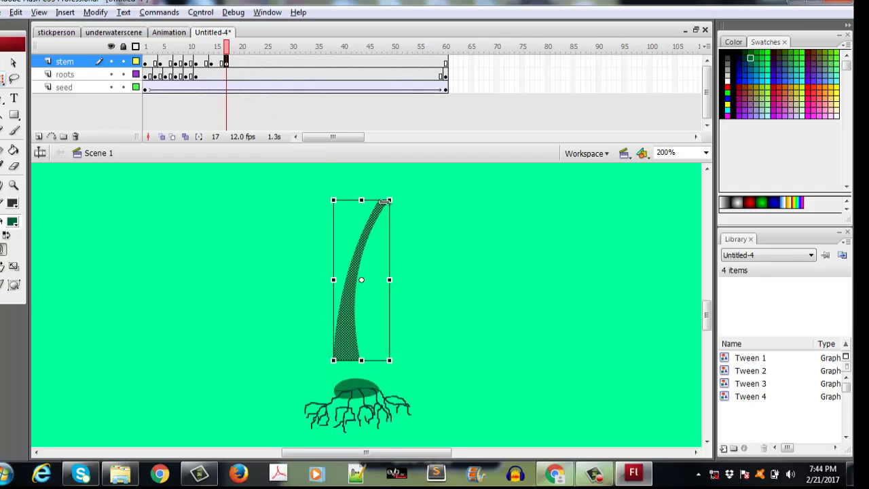
left_click_drag(388, 200, 388, 181)
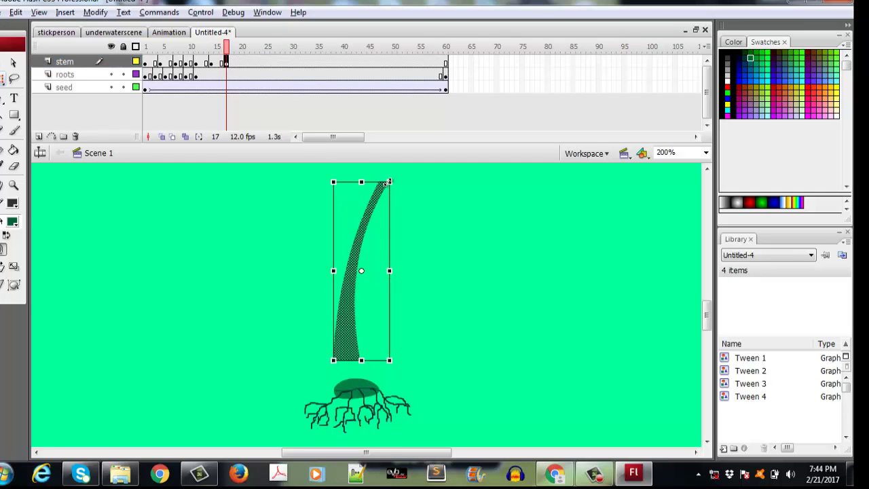
Step: Reposition the stem in the keyframes at frames 1, 4 and 7 so its base sits on the seed
key("v")
left_click(399, 274)
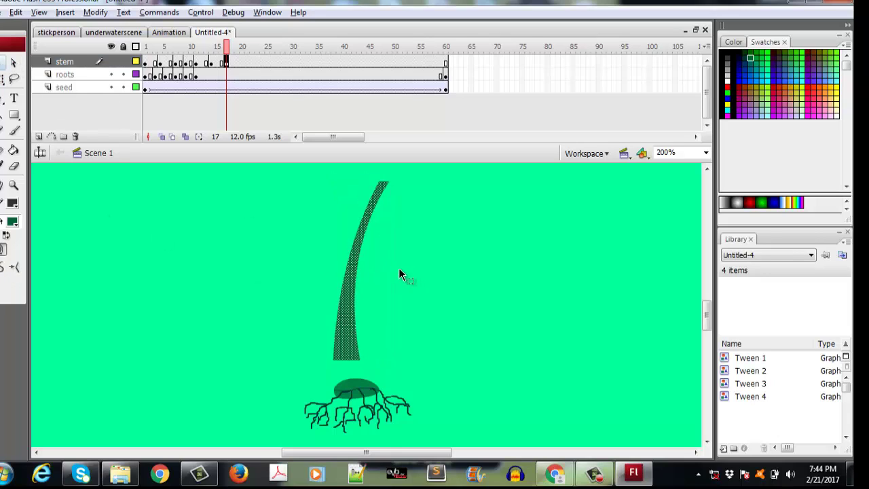
left_click(144, 62)
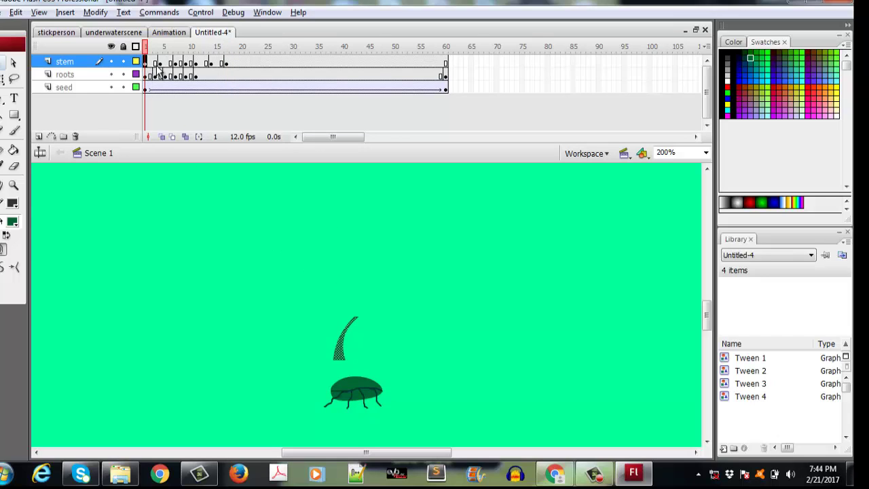
left_click_drag(344, 354, 362, 366)
left_click(184, 138)
left_click(160, 62)
left_click(353, 363)
left_click(175, 63)
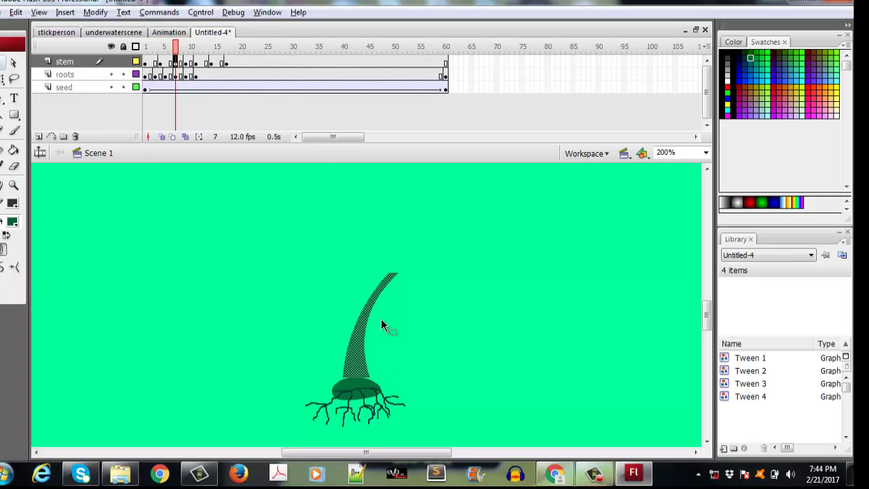
Step: Reposition the stem in the keyframes at frames 9, 11, 14 and 17 so its base sits on the seed
left_click(185, 62)
mouse_move(354, 356)
left_mouse_down()
mouse_move(360, 368)
mouse_move(365, 361)
left_mouse_up()
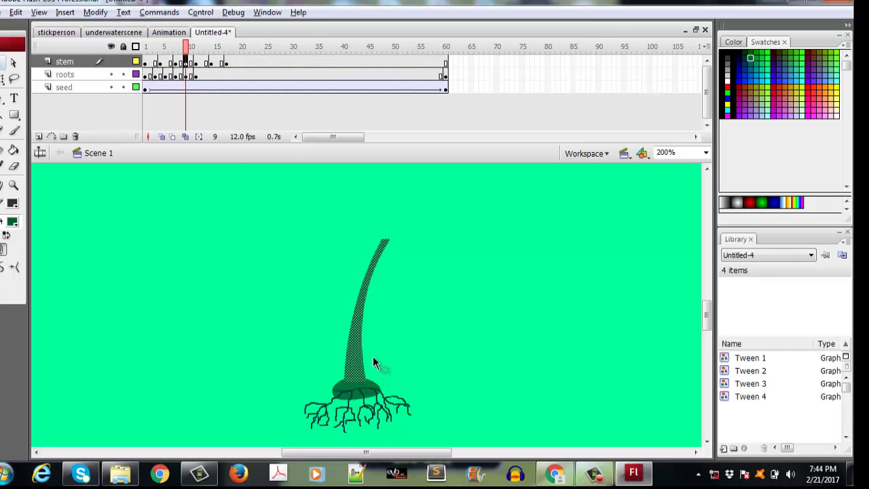
left_click(195, 76)
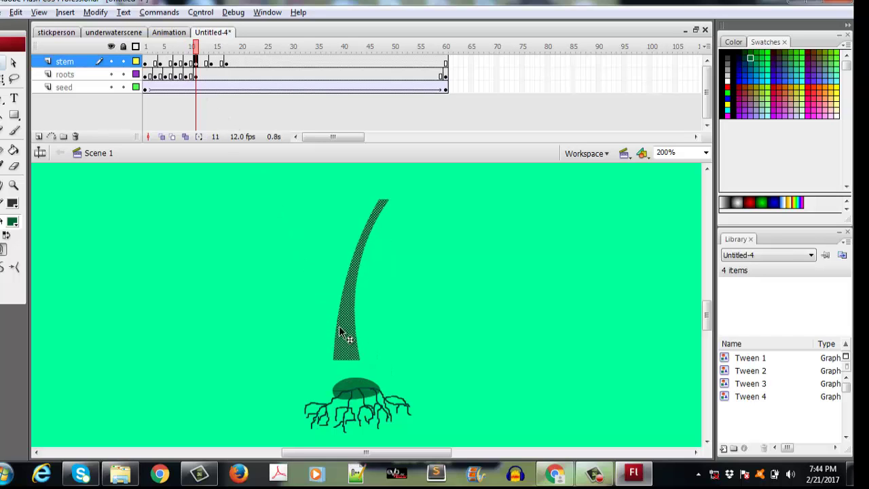
left_click_drag(345, 333, 363, 363)
left_click(211, 63)
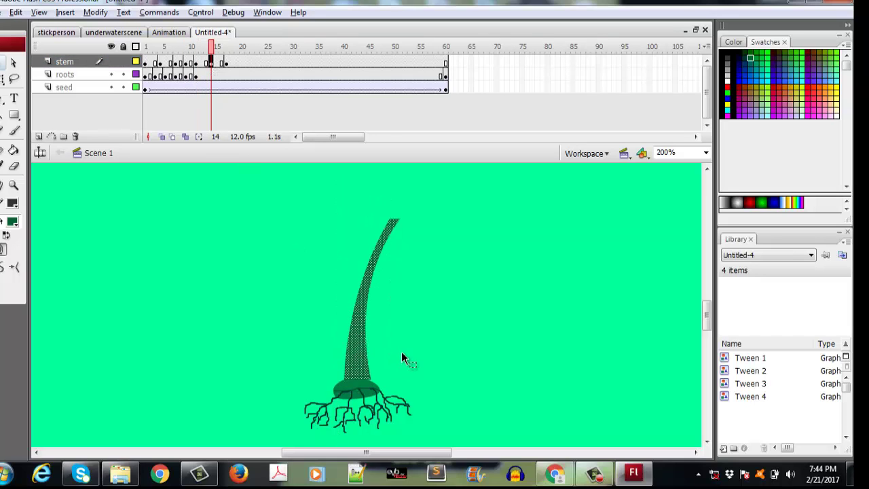
left_click(226, 62)
left_click_drag(346, 334, 357, 361)
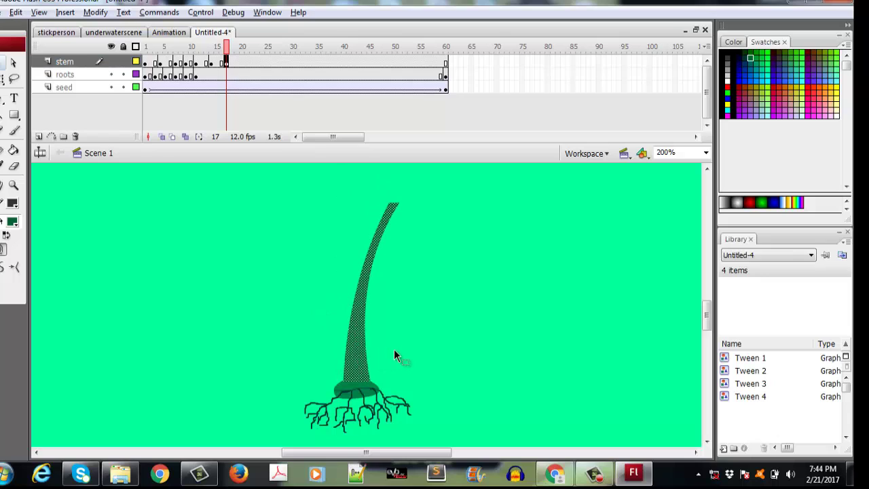
Step: Nudge the stem in its last frame span, viewed at frame 57, down to meet the roots
left_click(430, 63)
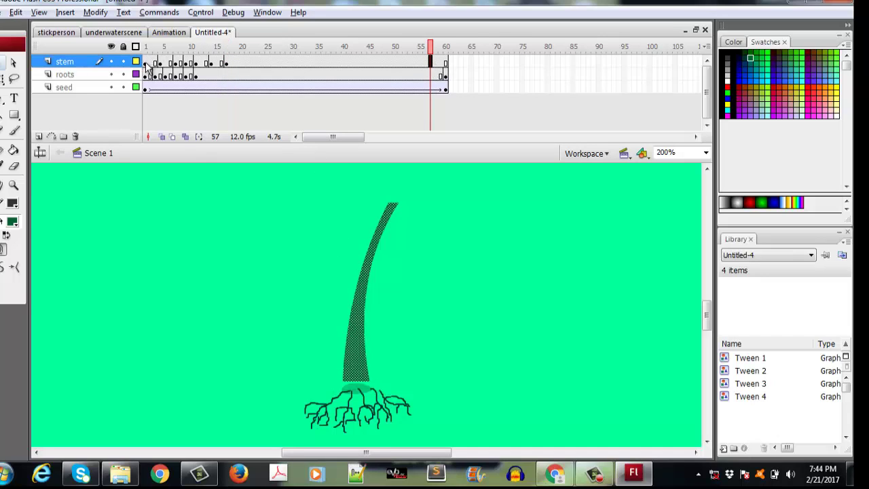
left_click(360, 365)
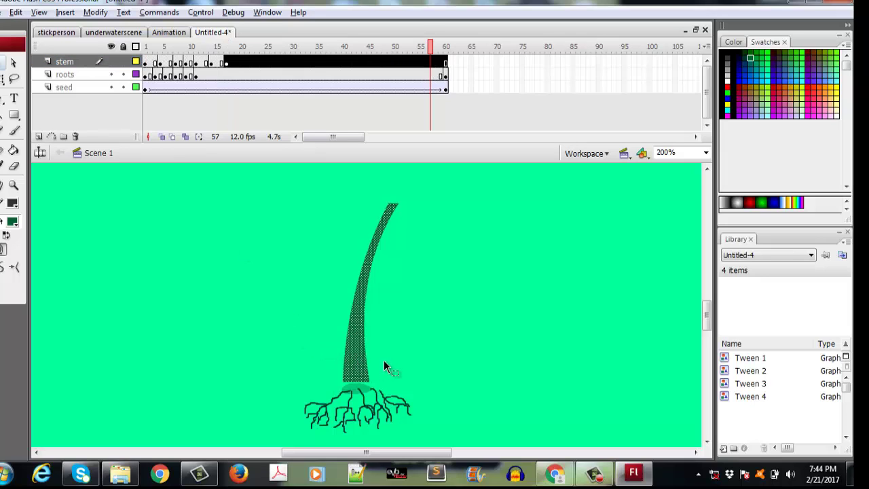
key("Down")
key("Down")
key("Down")
key("Down")
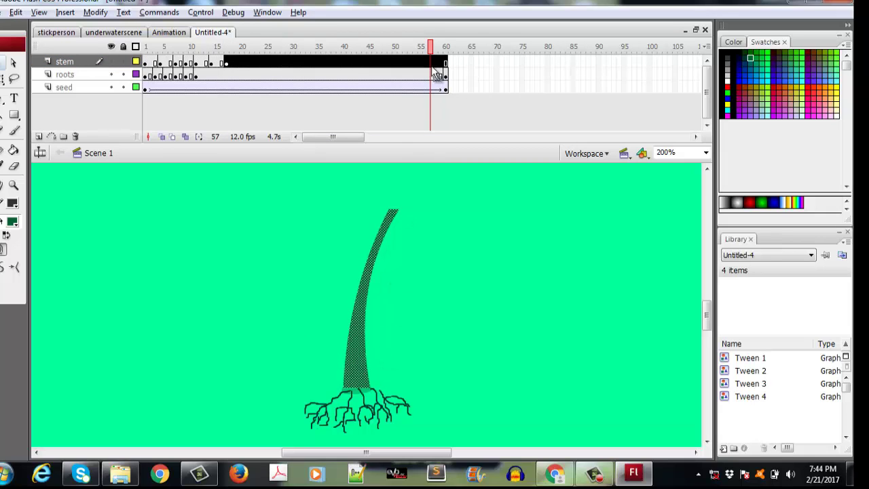
Step: Play the animation from frame 1 and inspect where the stem, seed and roots meet at frame 60
left_click(146, 88)
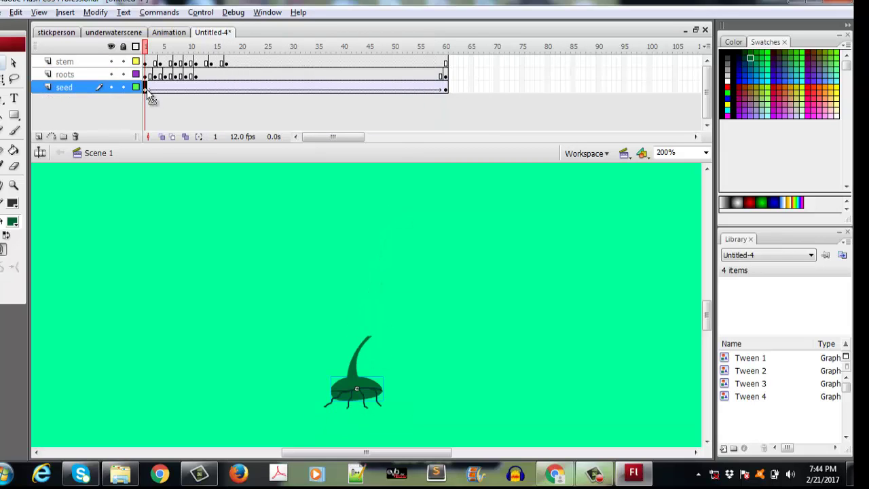
key("Return")
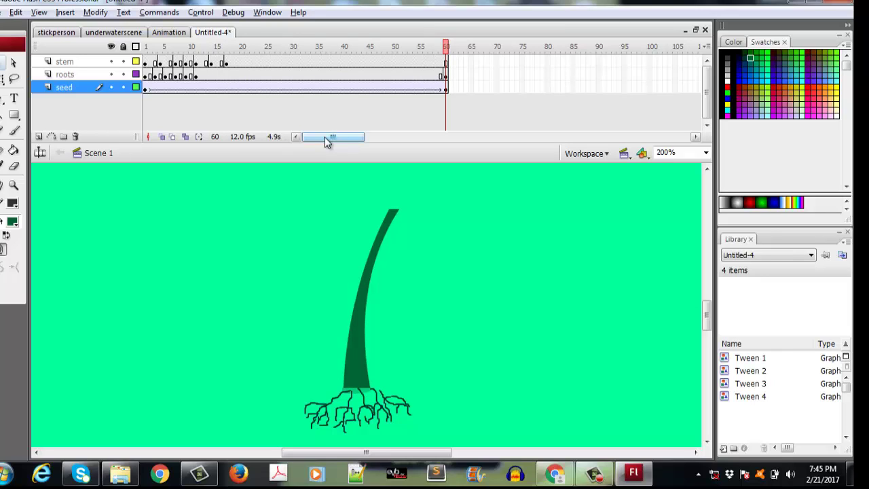
left_click(445, 89)
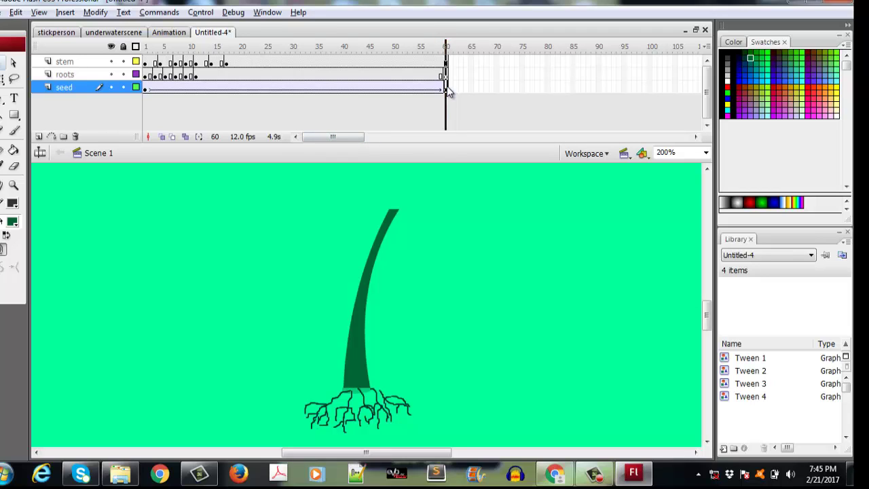
left_click(360, 395)
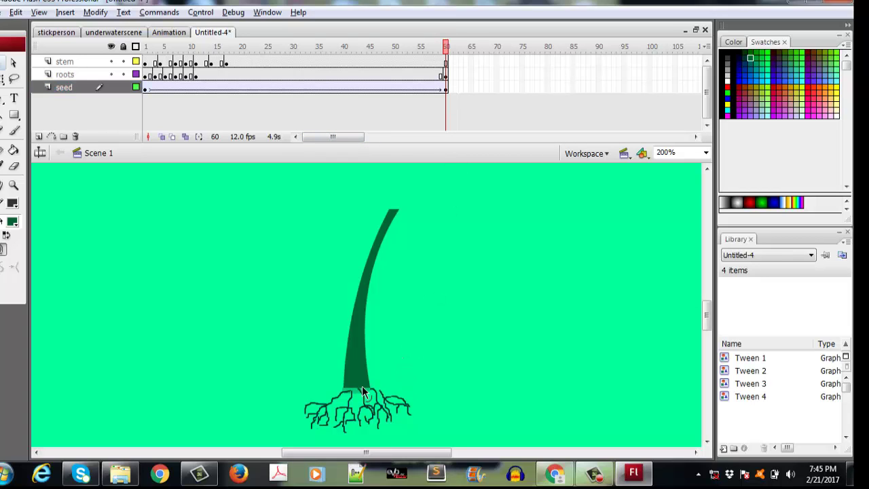
left_click(362, 392)
left_click(396, 386)
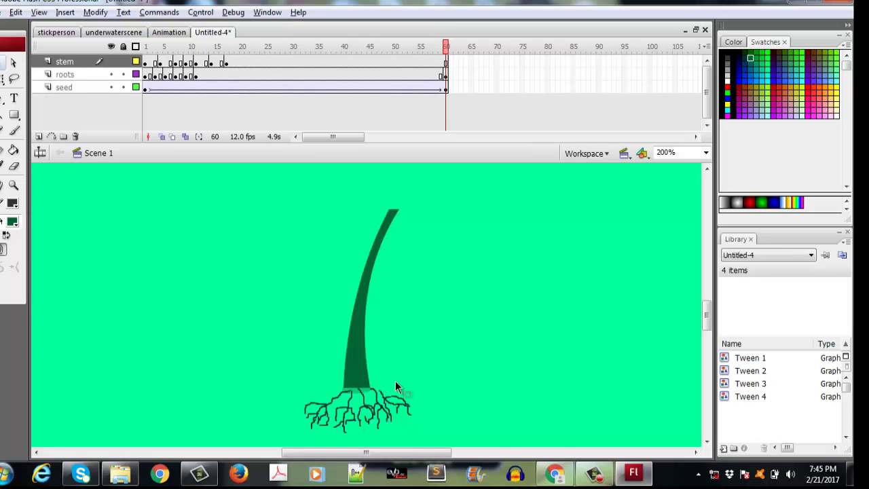
Step: Pull the base of the stem down at frame 60 so it meets the top of the roots
left_click(359, 394)
left_click(340, 395)
left_click(344, 387)
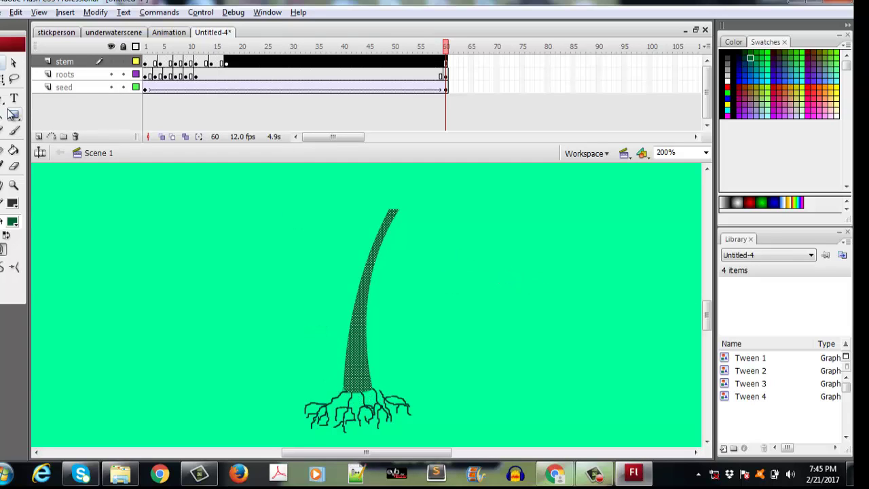
Step: Add a new layer above the stem layer and name it Flower
left_click(39, 136)
double_click(68, 62)
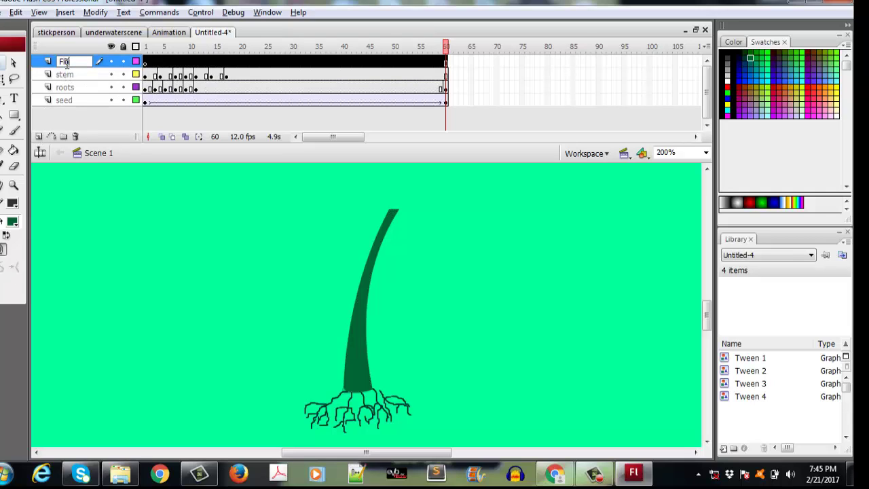
left_click(184, 220)
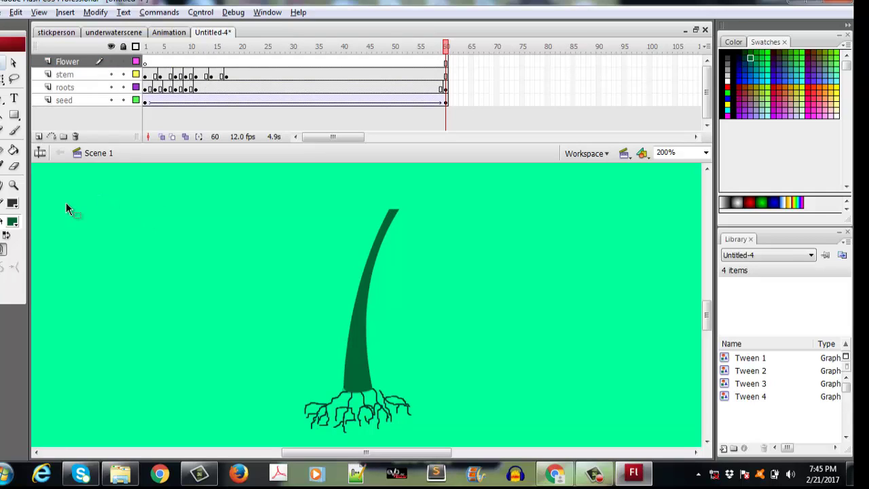
Step: Insert a keyframe at frame 18 of the Flower layer
left_click_drag(706, 316, 706, 319)
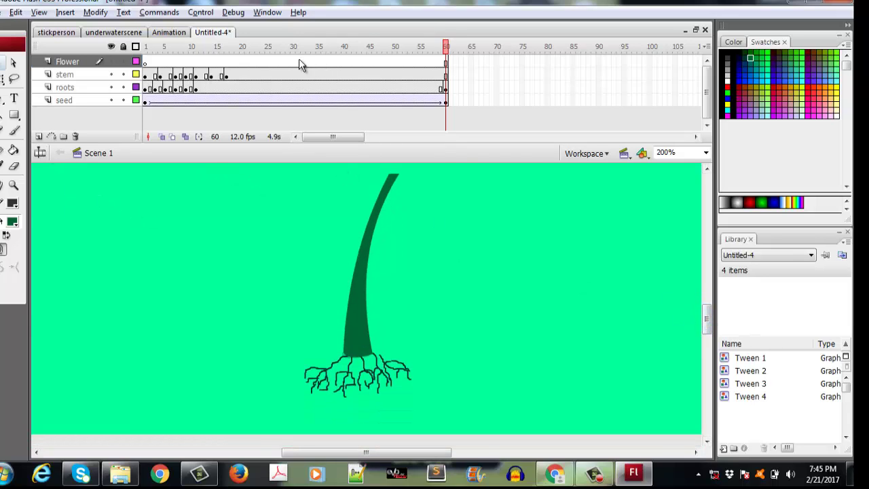
left_click_drag(318, 63, 234, 65)
right_click(234, 66)
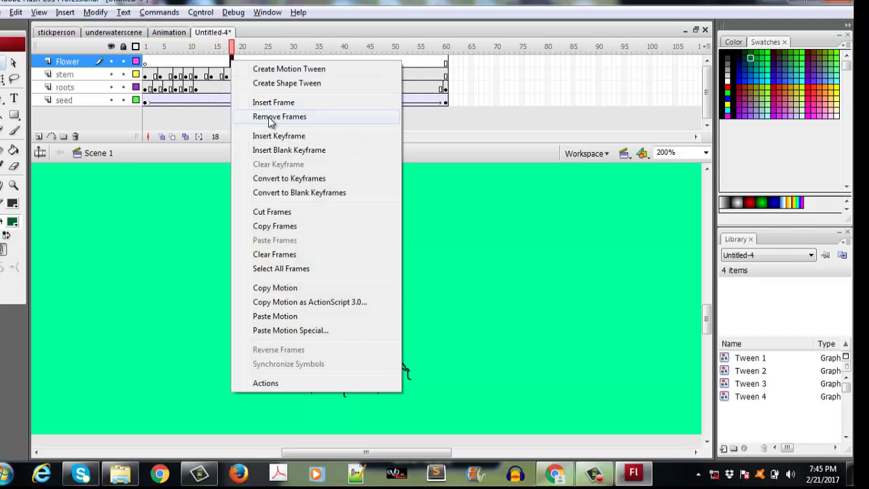
left_click(273, 135)
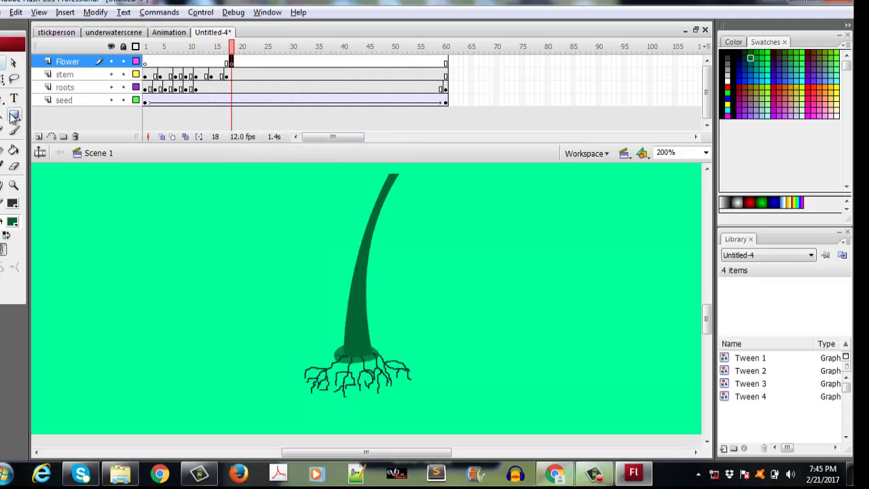
Step: Draw a small circle beyond the stem's tip with the Oval tool, fill it bright green and remove its outline
left_click_drag(13, 115, 46, 152)
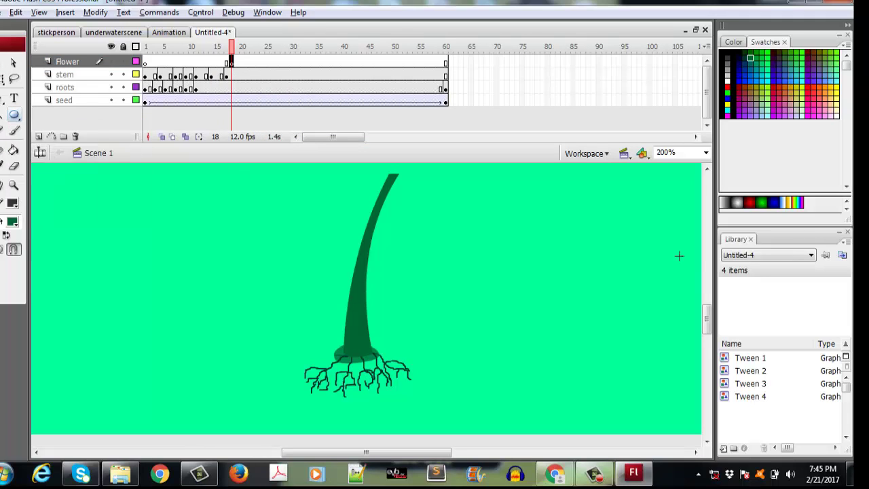
left_click_drag(708, 332, 708, 319)
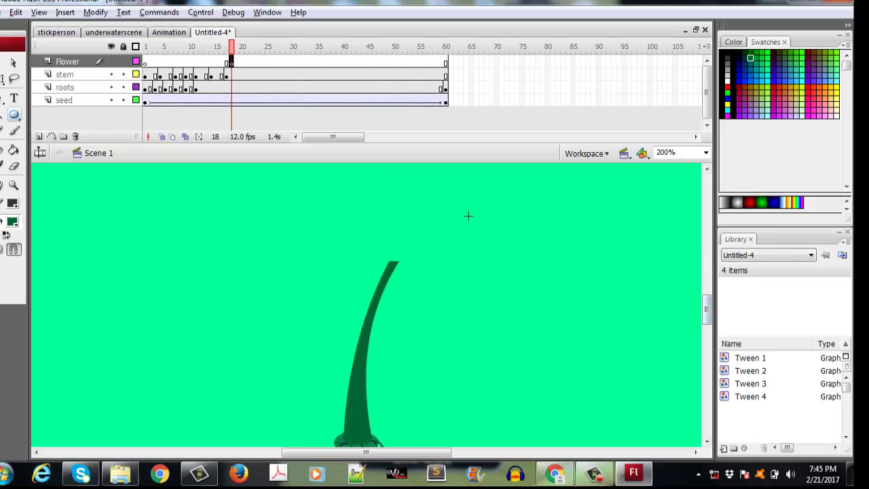
left_click_drag(483, 235, 502, 248)
left_click(13, 223)
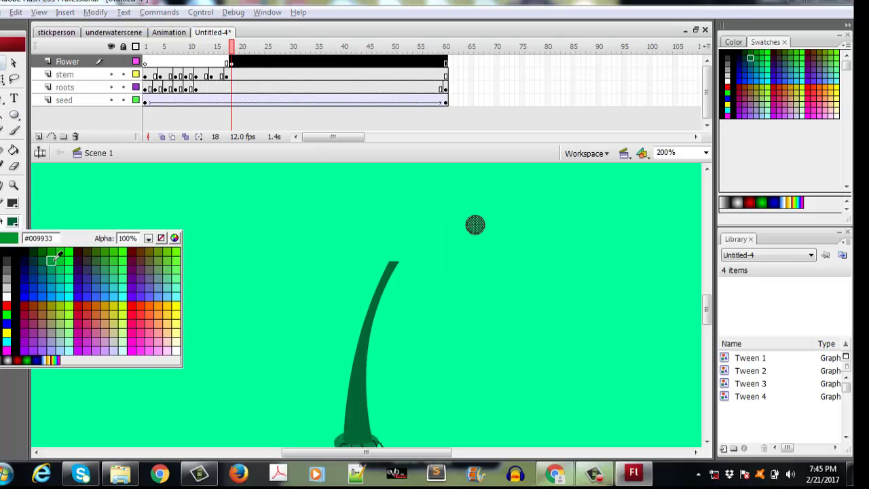
left_click(60, 250)
left_click(460, 211)
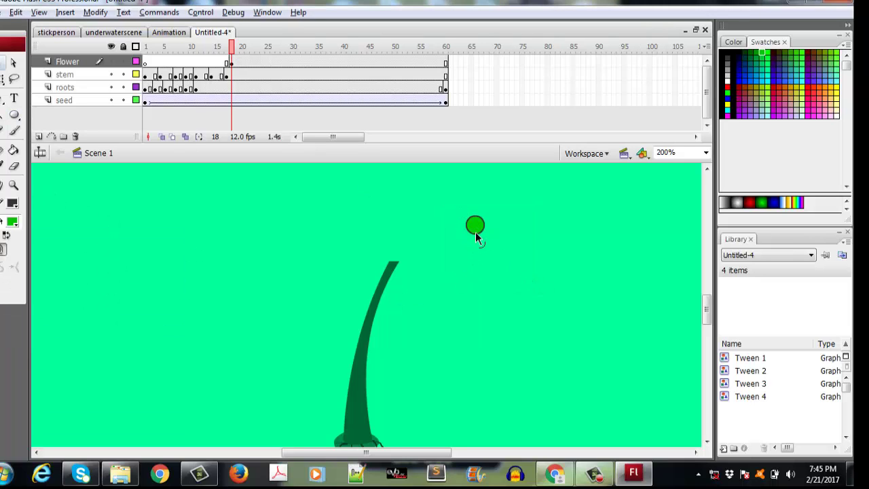
left_click(475, 231)
left_click(153, 188)
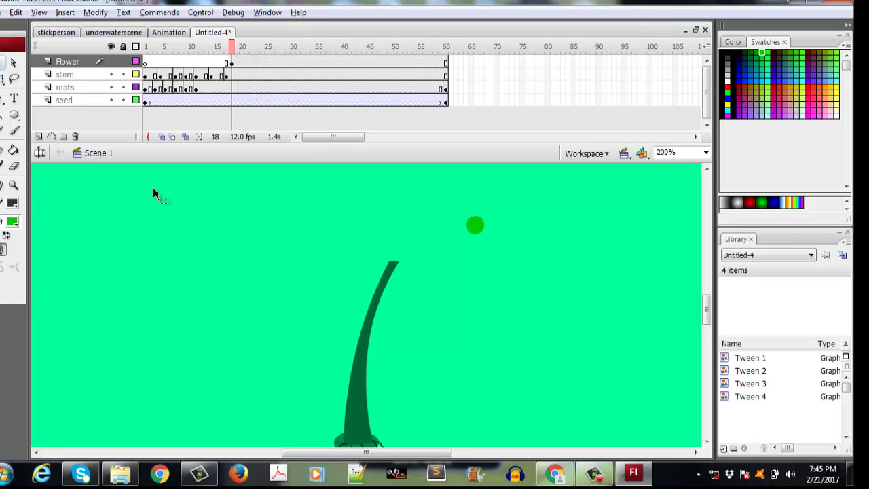
Step: Draw a narrow upright green ellipse beside the circle, delete its outline and move it slightly farther from the circle
left_click(14, 114)
left_click_drag(522, 225, 544, 275)
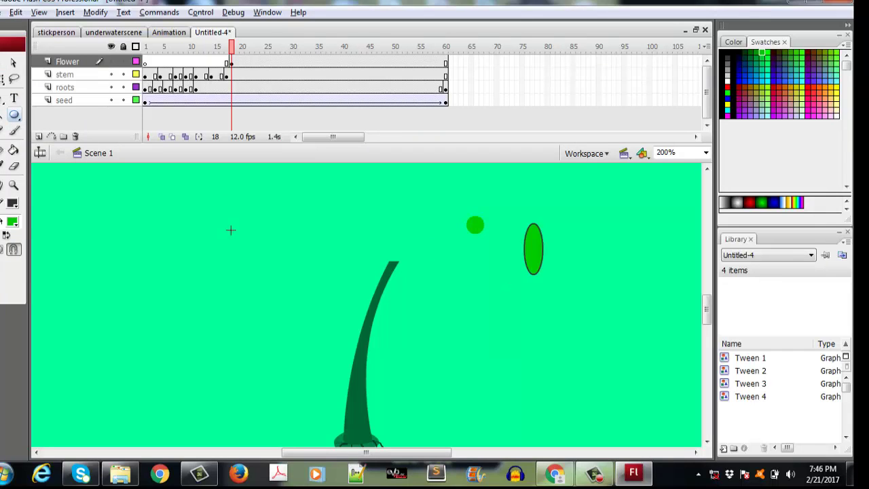
left_click(13, 62)
left_click(531, 274)
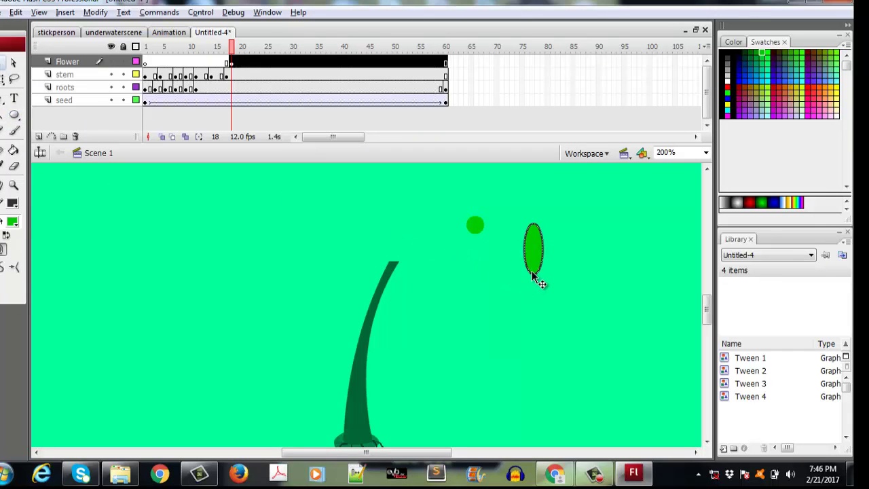
key("Delete")
left_click_drag(534, 247, 551, 248)
left_click(571, 299)
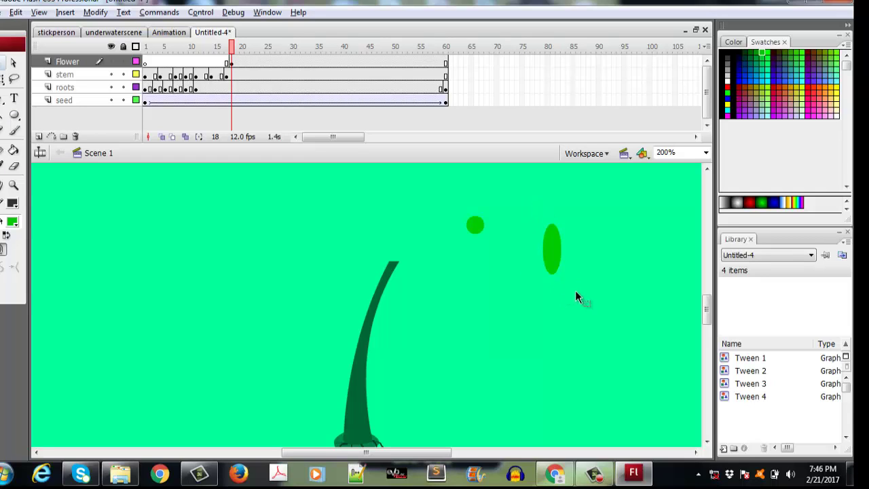
Step: Narrow the green ellipse horizontally with Free Transform to make a slim petal
left_click(552, 248)
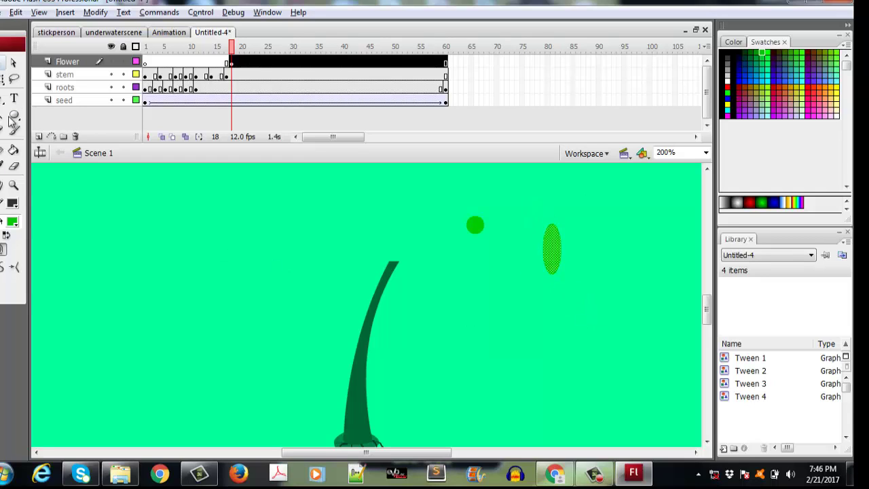
left_click(3, 79)
left_click_drag(563, 250, 557, 250)
key("v")
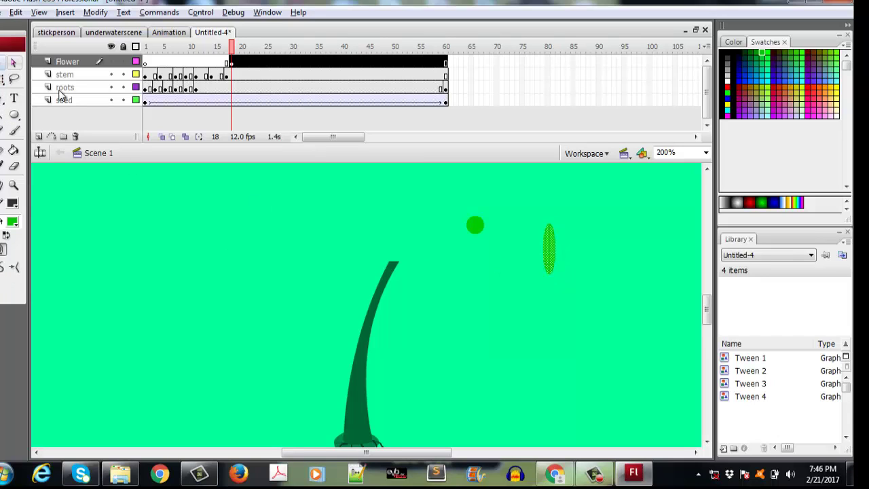
Step: Duplicate the slim petal, rotate the copy to horizontal and centre it over the original to form a four-petal cross
key("ctrl+v")
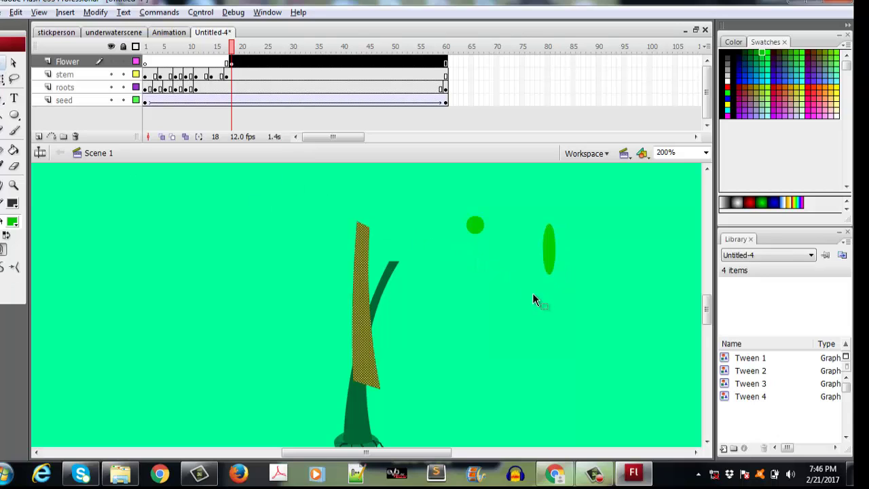
key("ctrl+z")
left_click_drag(532, 218, 572, 298)
key("ctrl+c")
key("ctrl+v")
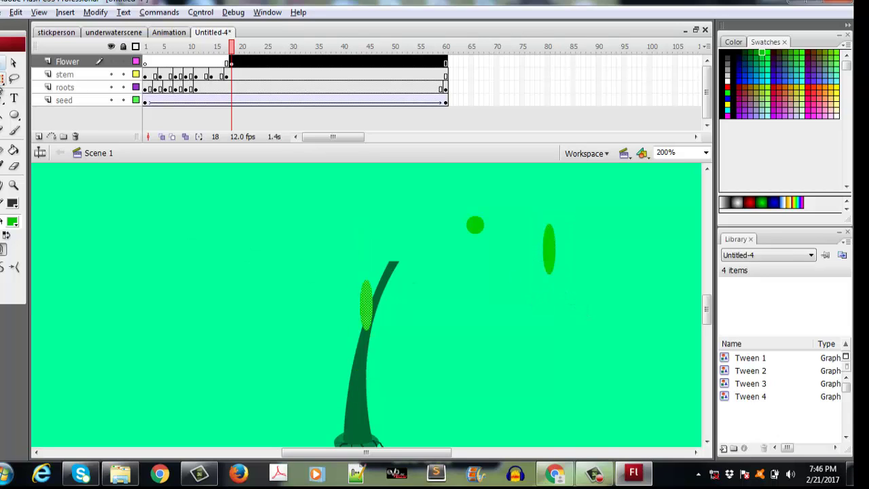
key("q")
left_click_drag(383, 274, 555, 254)
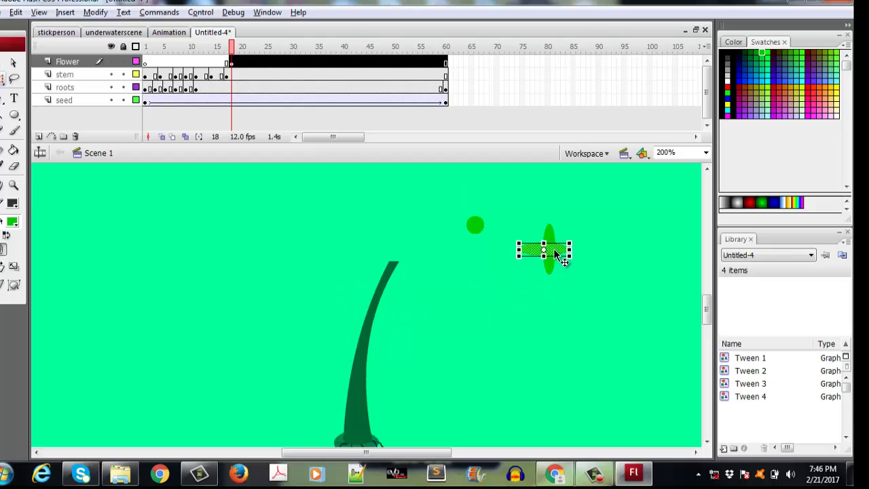
key("Right")
key("Right")
key("Right")
key("Right")
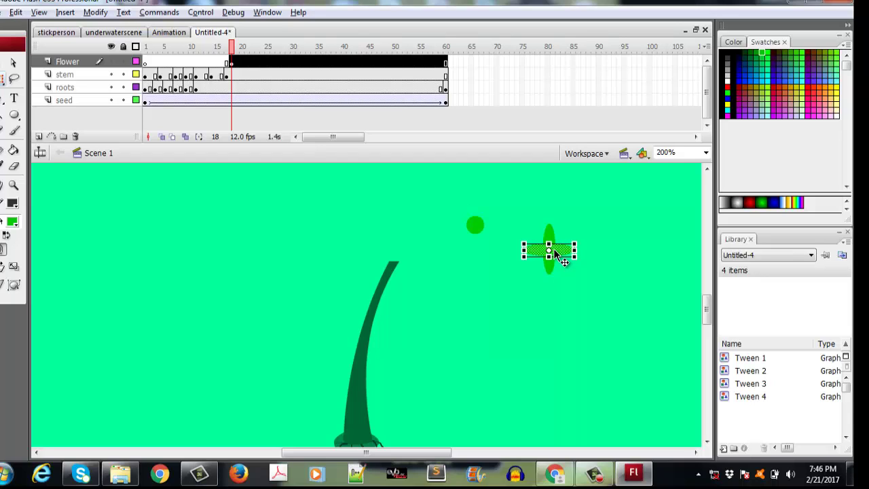
Step: Duplicate the four-petal cross, rotate the copy about 30 degrees and place it over the original
left_click(539, 271)
left_click_drag(509, 206, 592, 289)
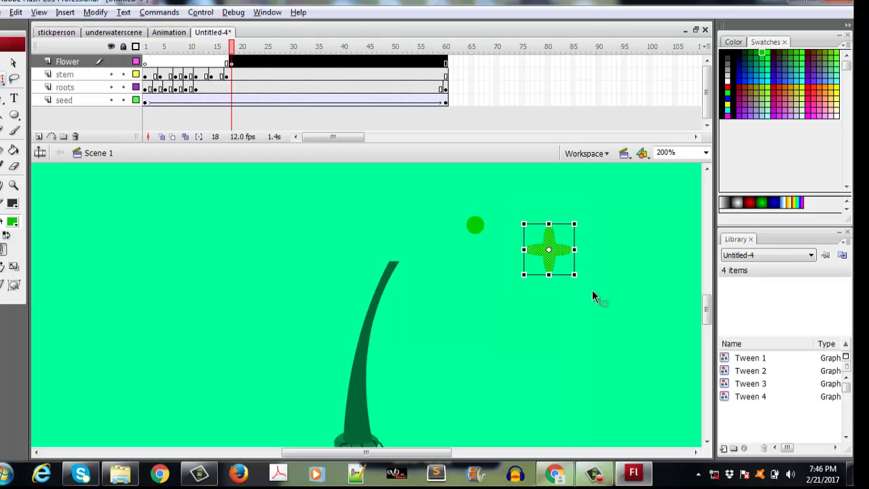
key("ctrl+c")
key("ctrl+v")
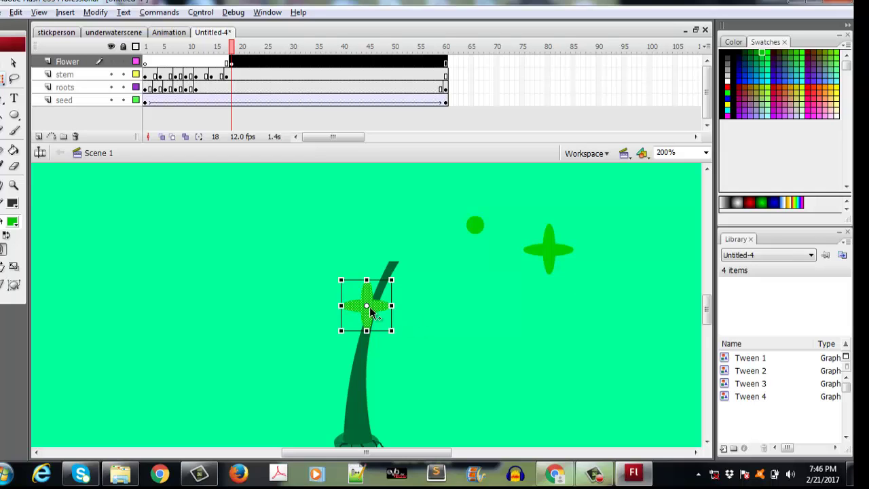
left_click_drag(375, 309, 537, 309)
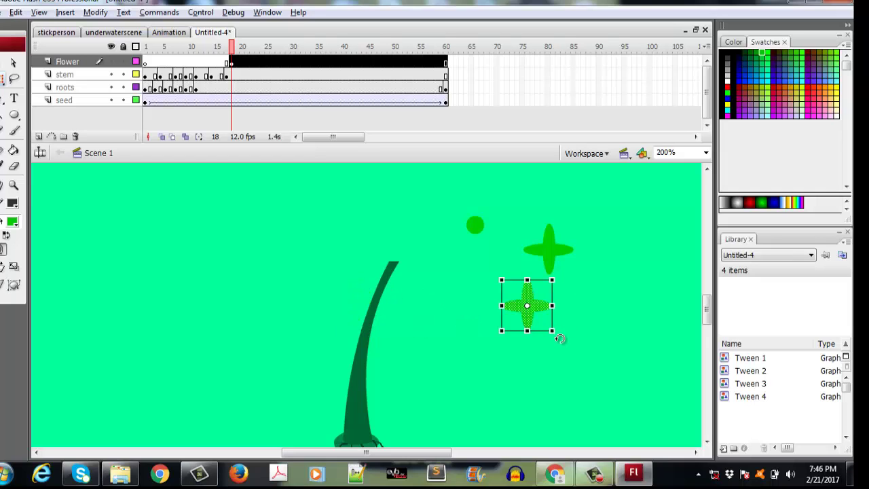
left_click_drag(559, 338, 543, 329)
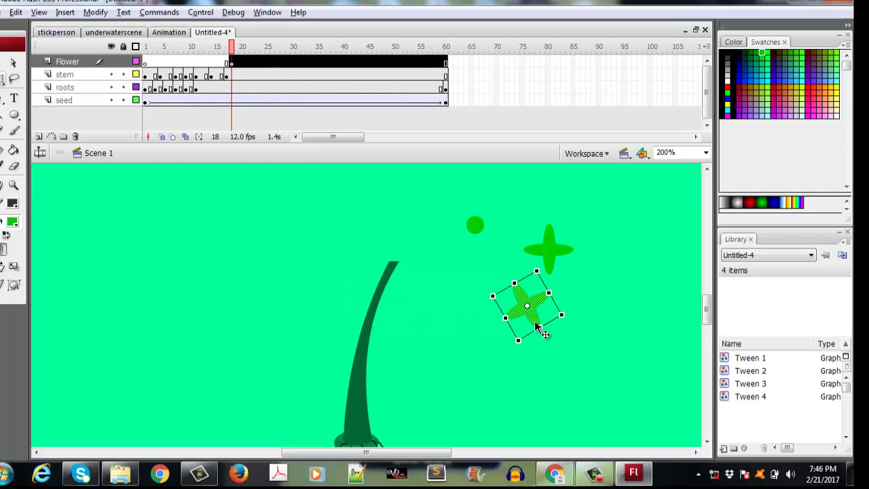
left_click_drag(555, 267, 557, 267)
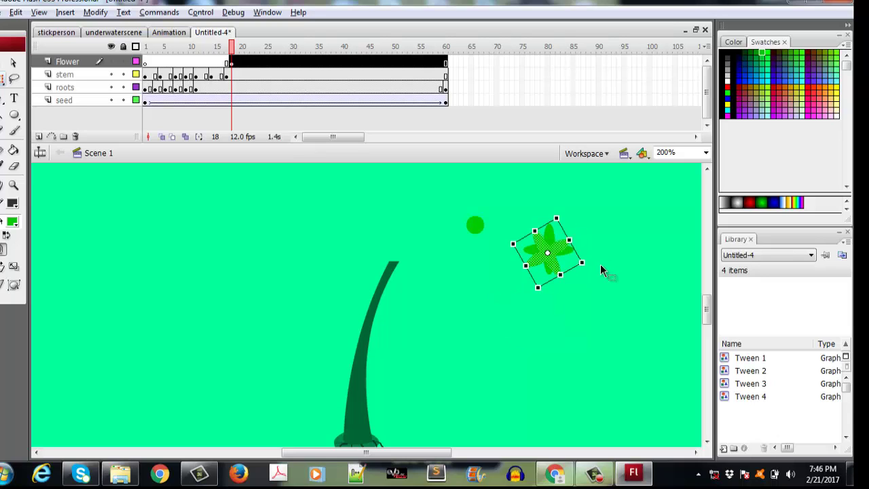
Step: Nudge the rotated cross to align its centre with the original cross
key("Up")
key("Right")
key("Up")
key("Right")
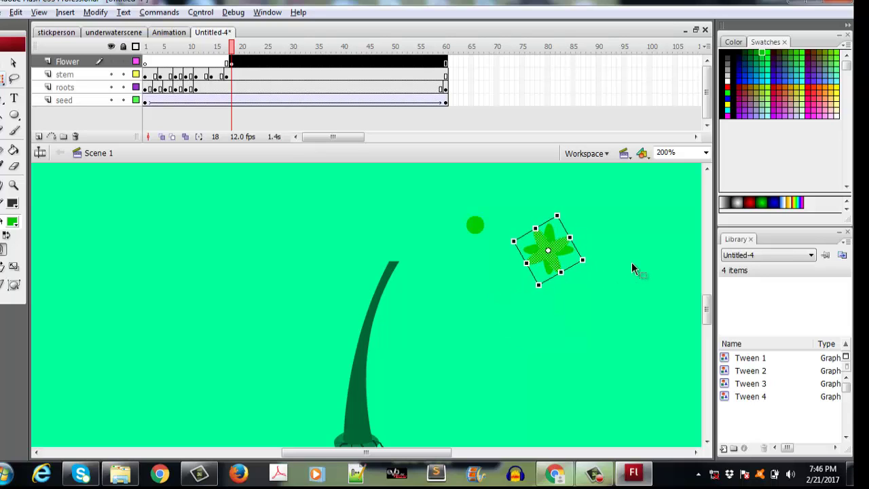
key("Down")
key("Left")
key("Left")
key("Left")
key("Left")
key("Up")
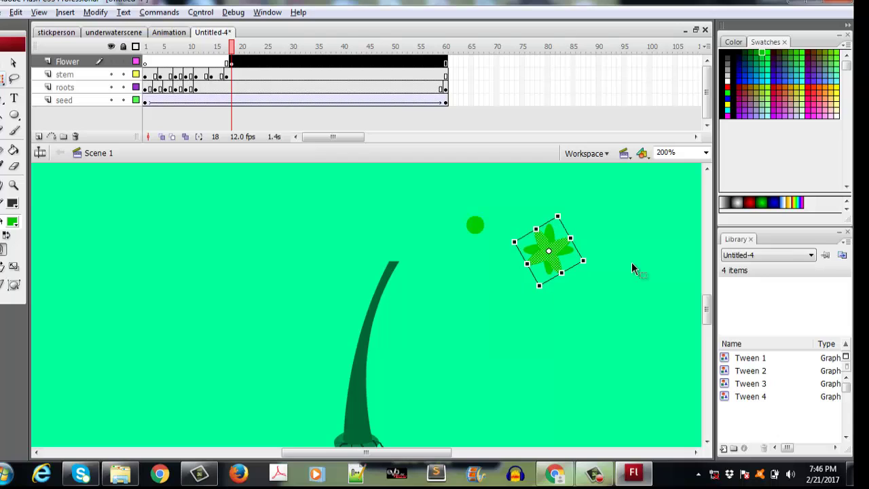
key("Up")
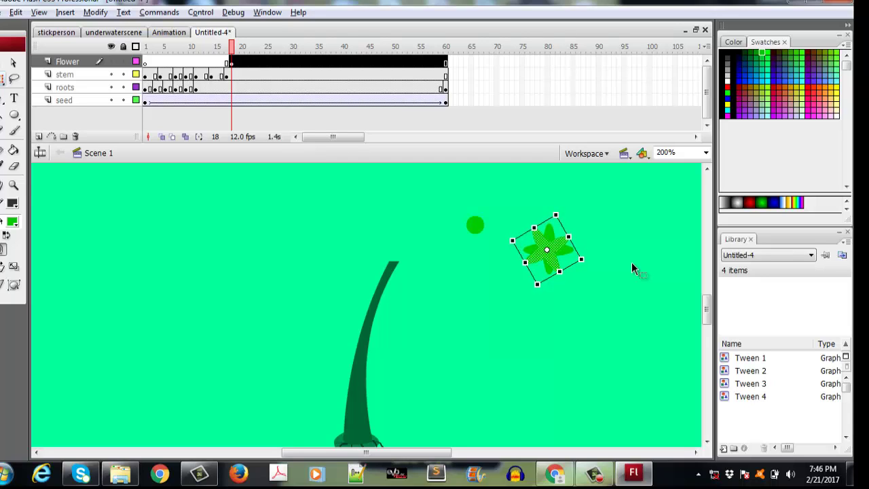
key("Up")
key("Down")
Step: Rotate the overlaid cross to a 45-degree diagonal and recentre it, merging both crosses into an eight-petal flower
left_click_drag(589, 263, 587, 253)
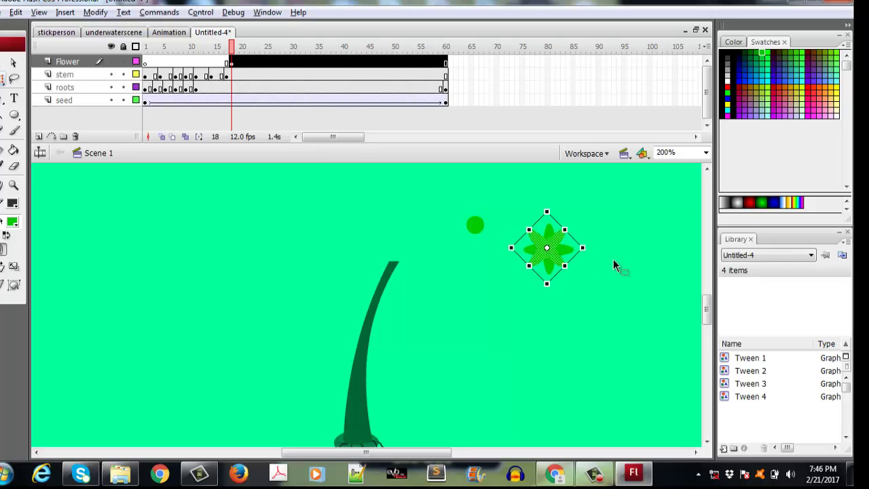
key("Right")
key("Right")
key("Down")
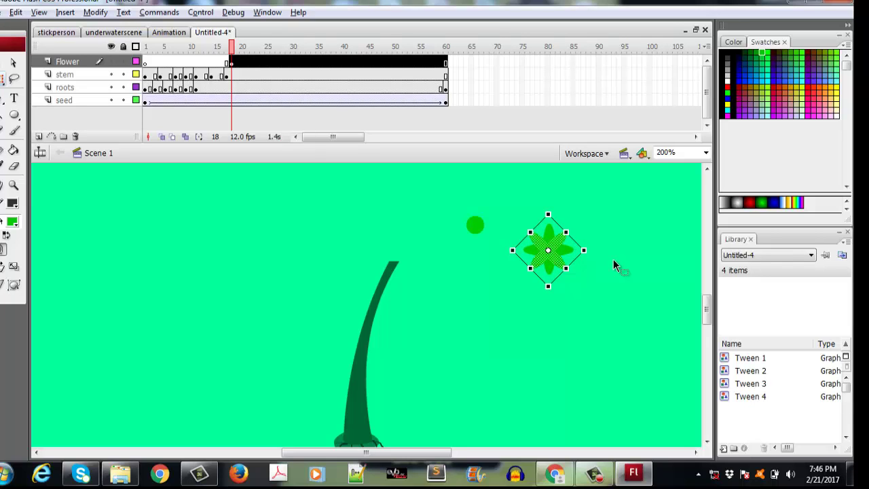
key("Left")
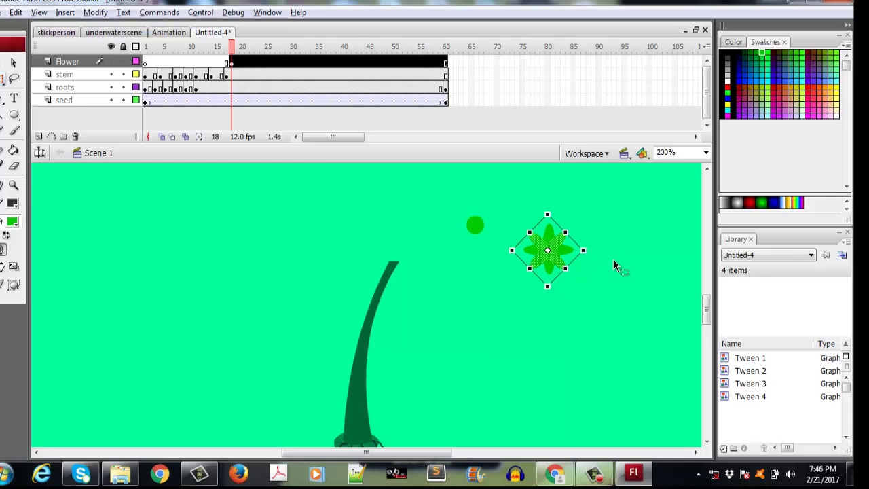
left_click(528, 228)
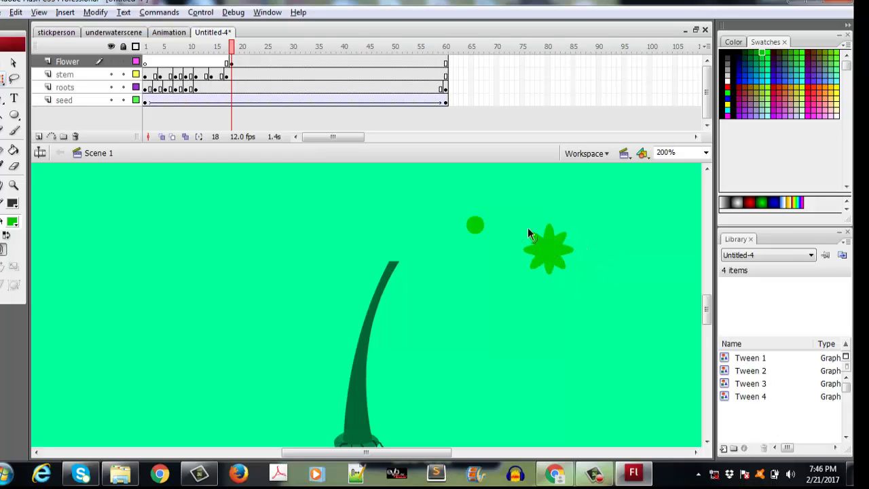
Step: Change the fill of the eight-petal flower to blue
left_click(558, 254)
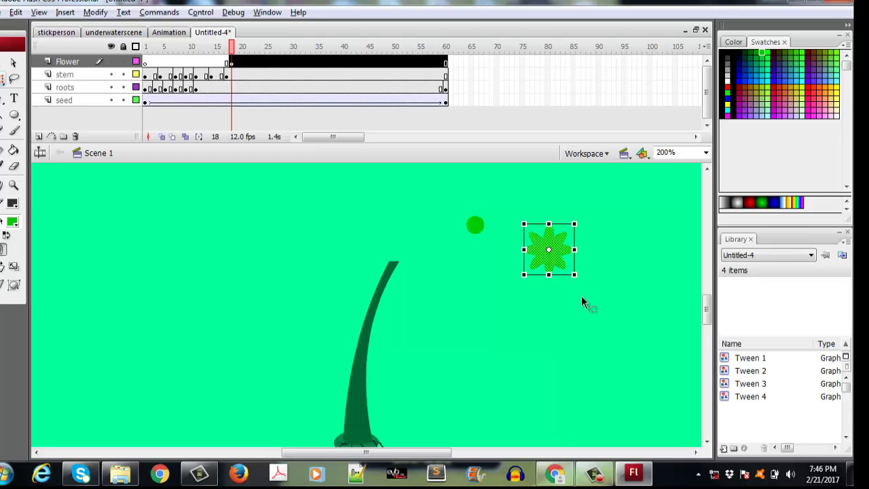
left_click(11, 222)
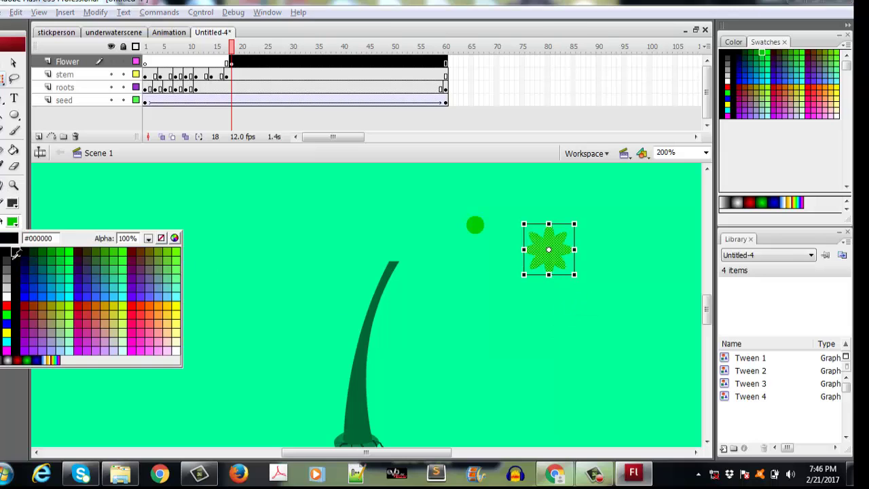
left_click(42, 279)
left_click(501, 348)
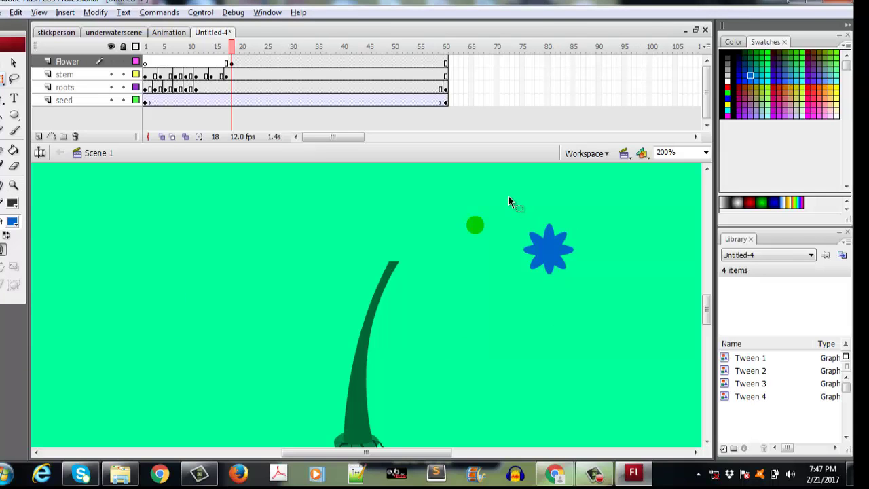
Step: Recolour the green circle yellow and centre it on the blue eight-petal flower
left_click(475, 224)
left_click(12, 222)
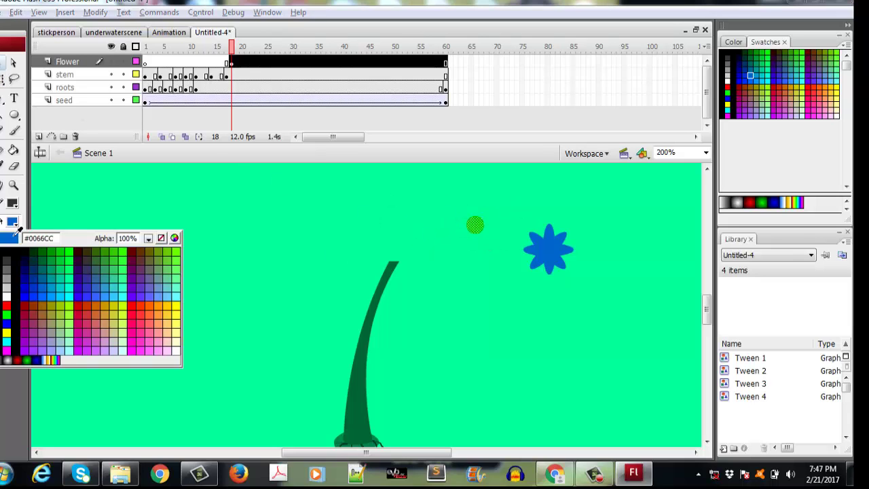
left_click(7, 332)
left_click_drag(476, 227, 548, 251)
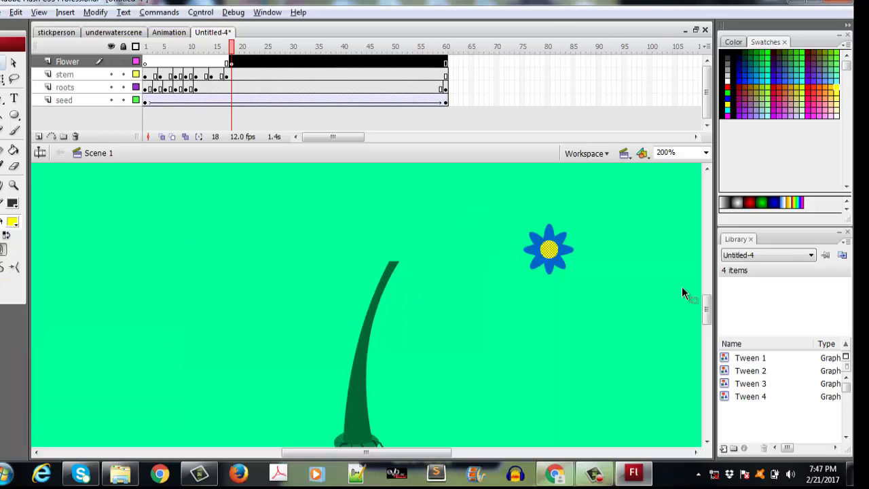
key("Down")
key("Down")
Step: Move the whole flower, petals and yellow centre, onto the tip of the stem
left_click_drag(497, 209, 594, 330)
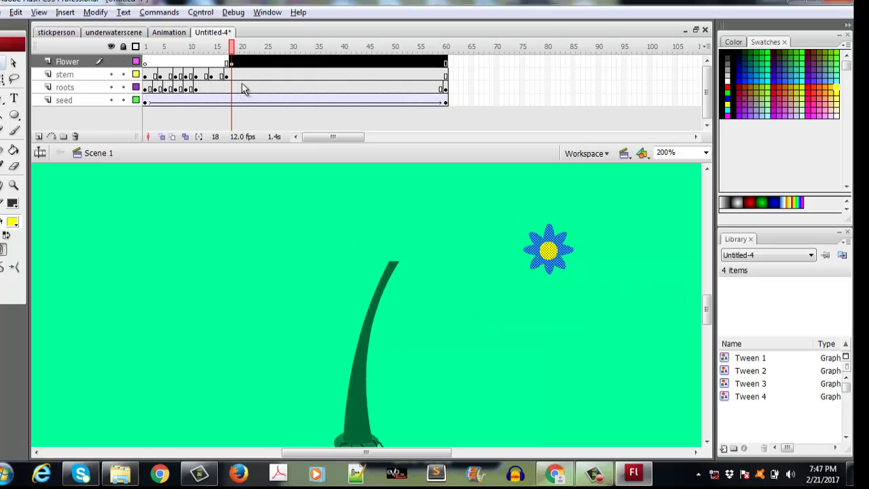
left_click_drag(548, 249, 396, 251)
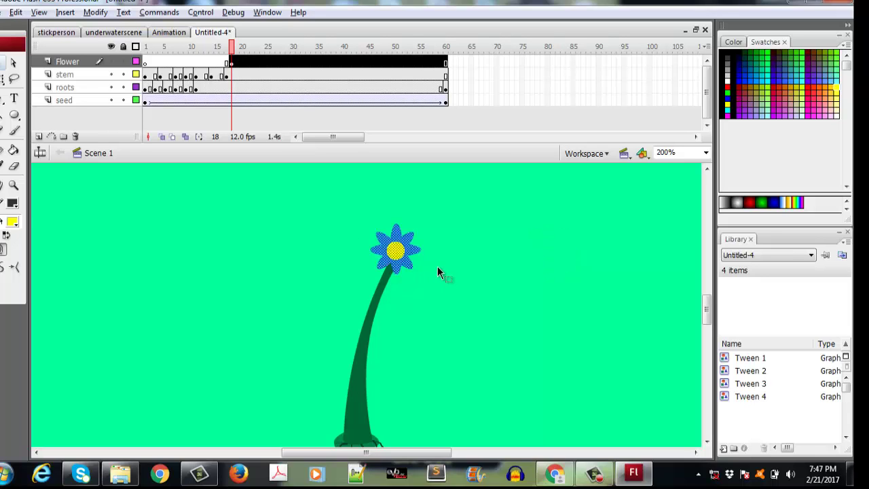
key("Down")
key("Down")
key("Down")
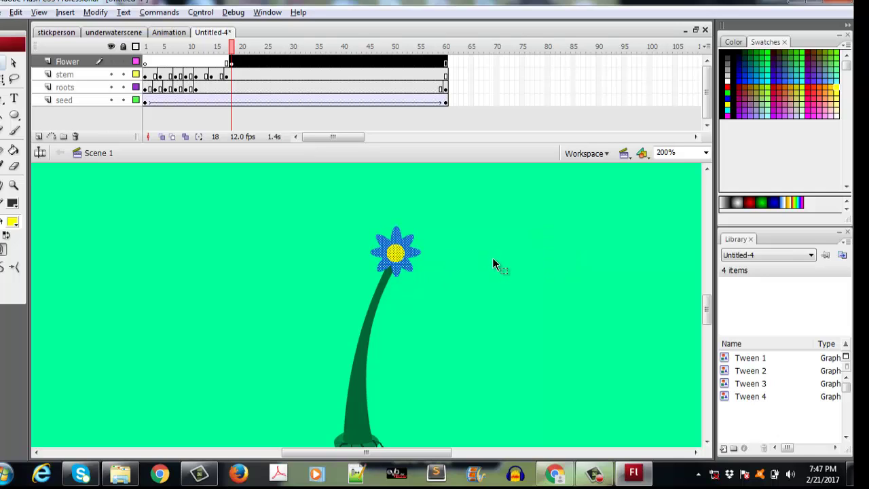
Step: Insert a keyframe at frame 60 of the Flower layer and create a motion tween from frame 18 to it
right_click(444, 65)
left_click(448, 65)
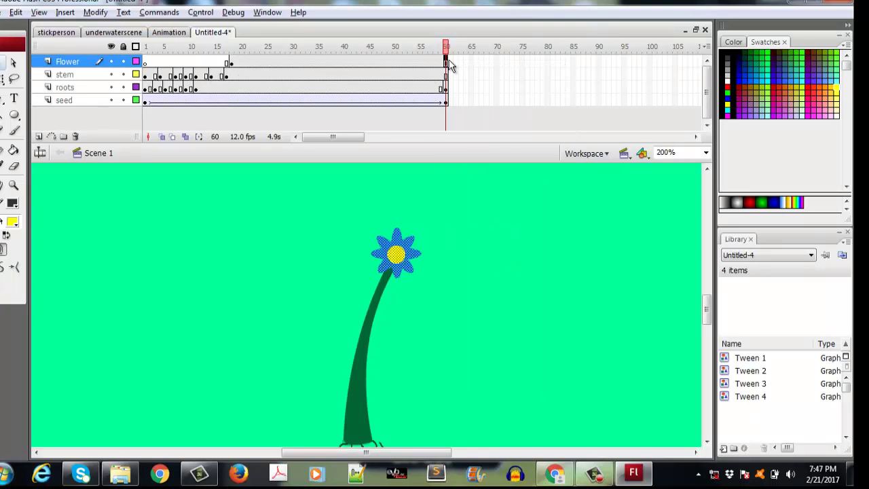
right_click(445, 62)
left_click(485, 138)
right_click(445, 62)
left_click(454, 70)
right_click(448, 62)
left_click(460, 68)
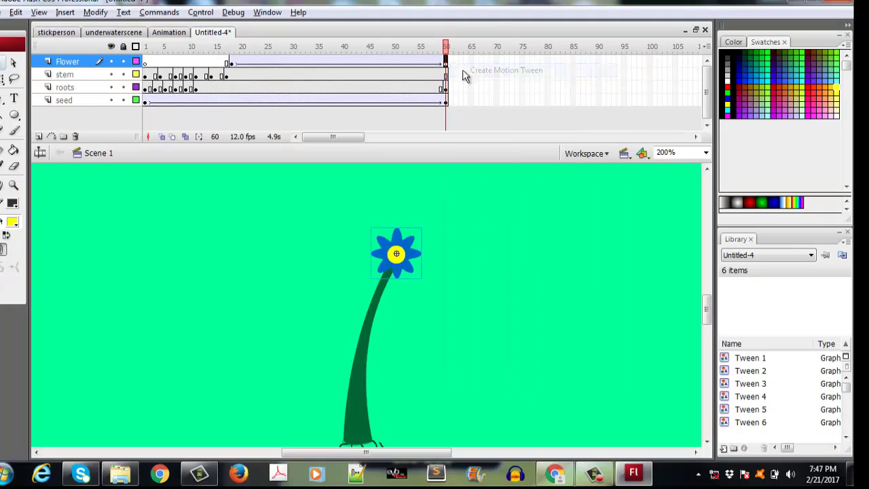
Step: Scale the flower at frame 18 down evenly around its centre to about 17.5 px wide and high
left_click(232, 62)
key("q")
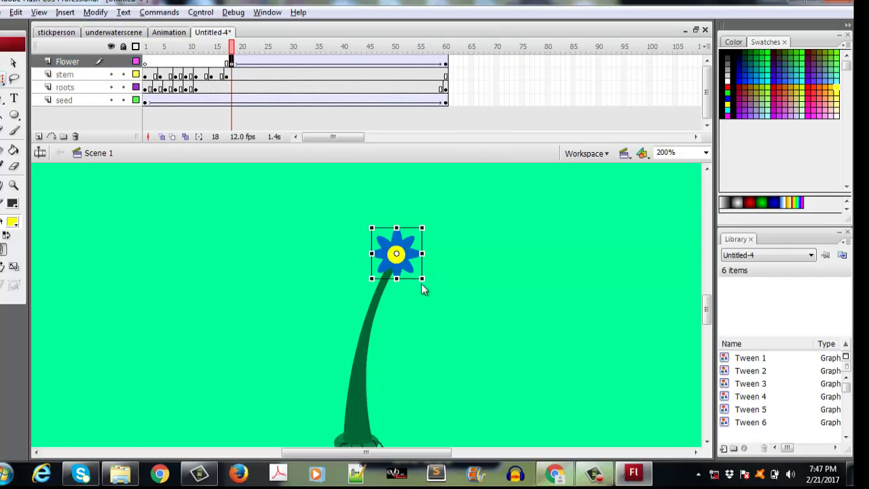
left_click_drag(423, 279, 408, 265)
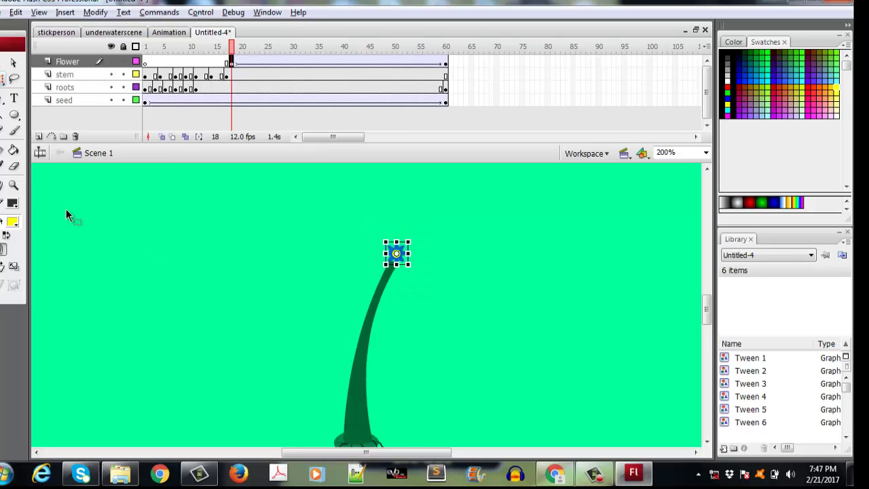
Step: Apply an Alpha colour effect of 25% to the flower instance at frame 18
left_click(232, 63)
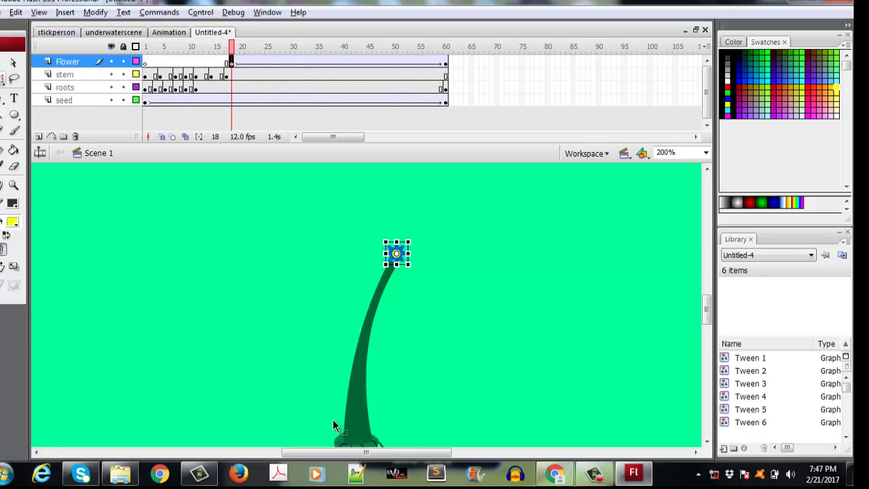
key("ctrl+F3")
left_click(255, 327)
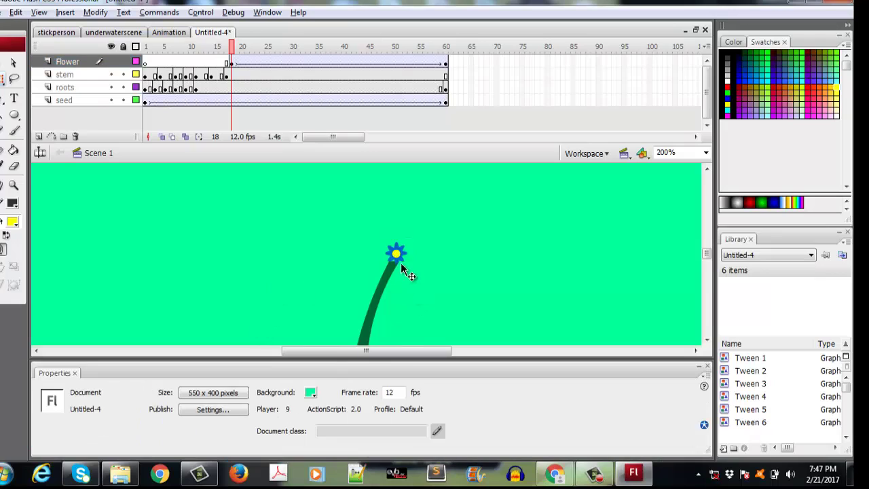
left_click(399, 254)
left_click(339, 390)
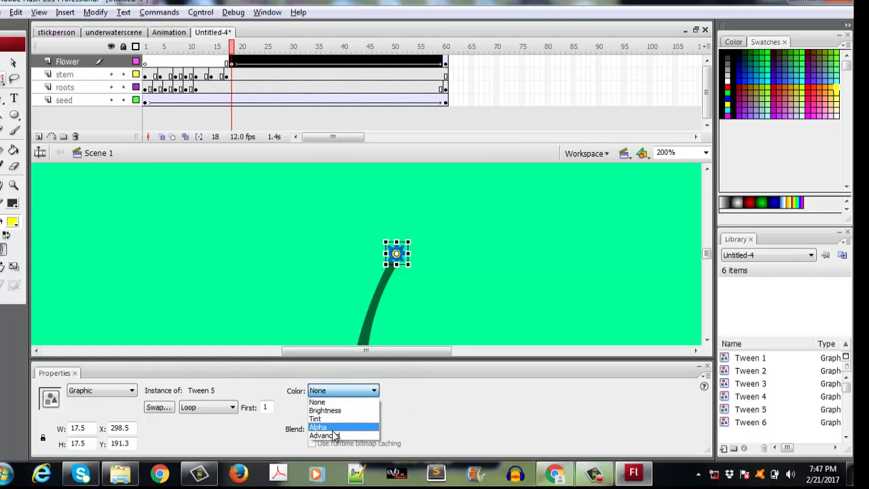
left_click(317, 427)
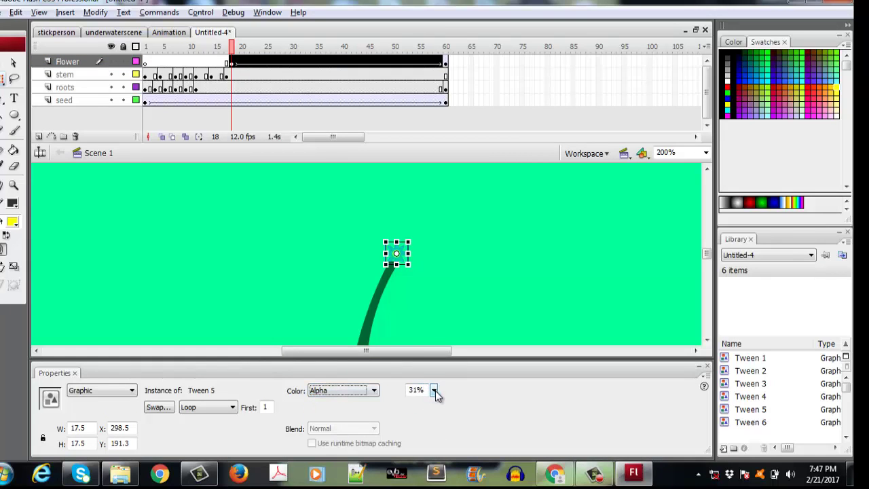
left_click_drag(435, 392, 435, 399)
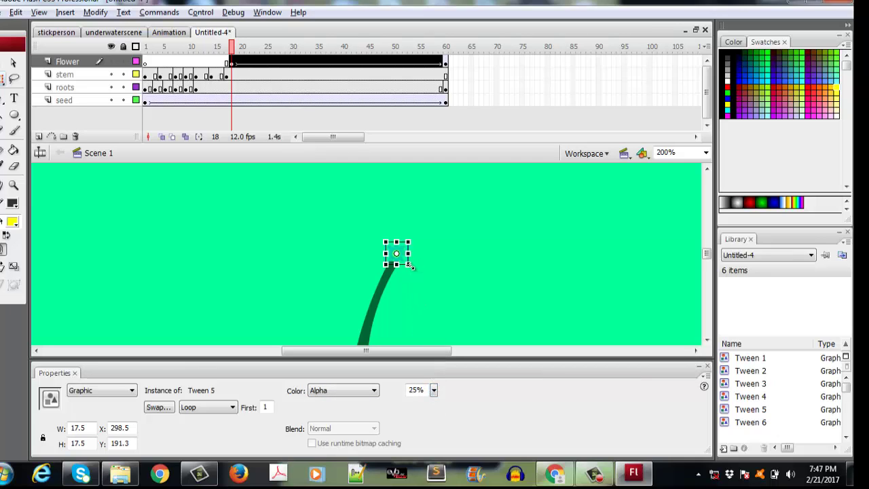
Step: Shrink the faded flower at frame 18 to about 4.7 by 2 px and nudge it onto the stem tip
left_click_drag(409, 264, 396, 255)
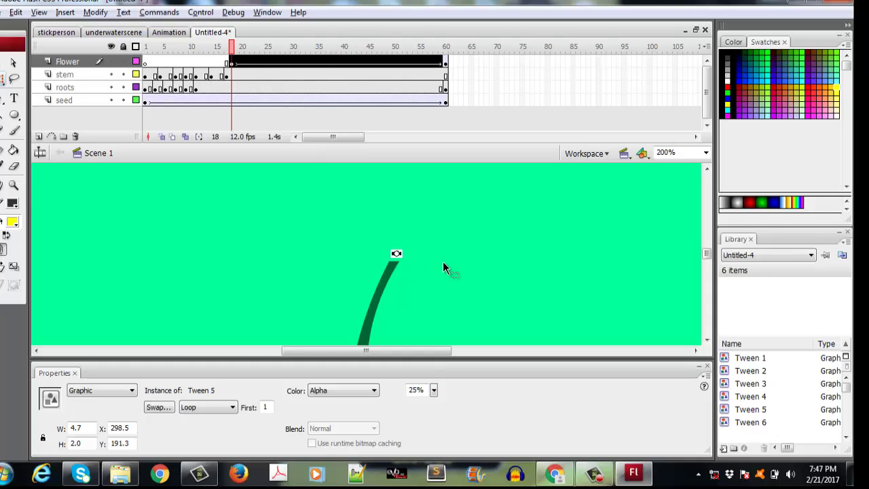
key("Left")
key("Down")
key("Down")
key("Down")
key("Down")
key("Down")
Step: Check the flower's tween at several frames and test the whole movie from the first frame
left_click(445, 62)
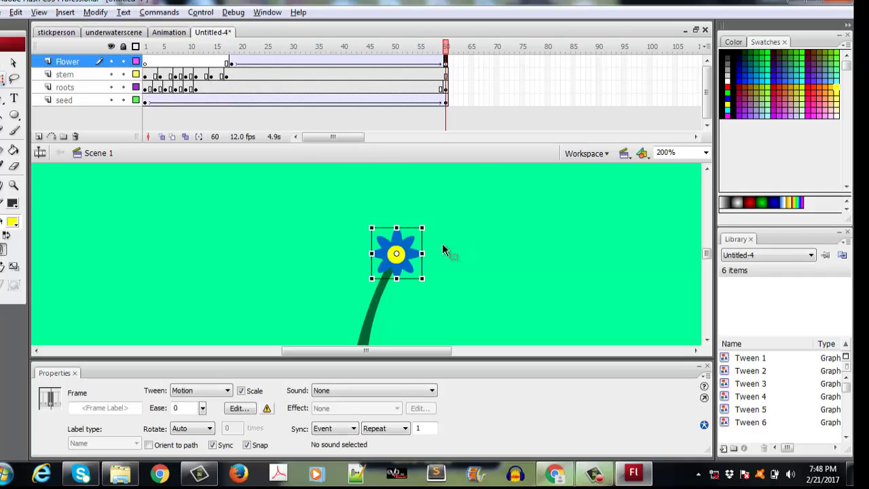
left_click(64, 62)
left_click(279, 62)
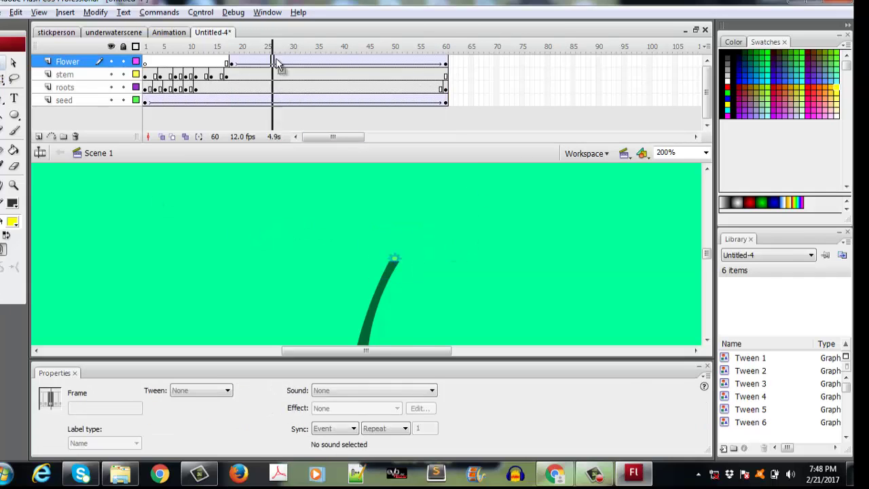
left_click(343, 63)
left_click(397, 62)
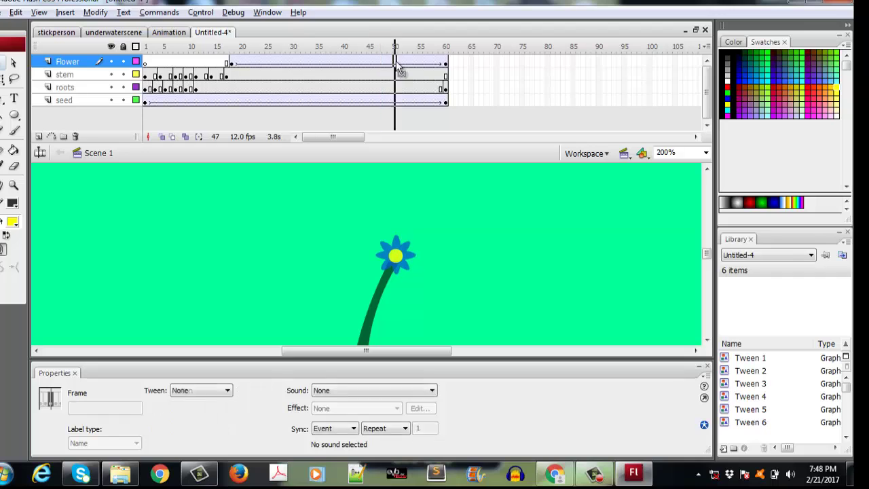
left_click(146, 88)
key("ctrl+Return")
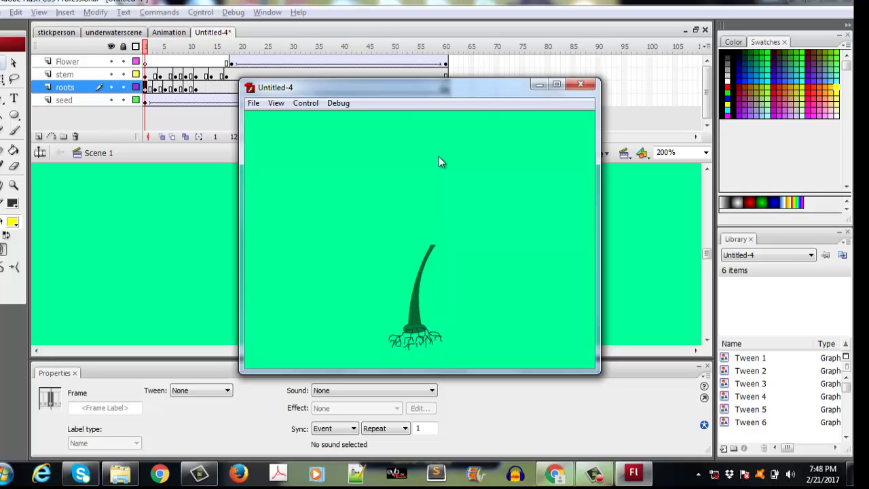
left_click(580, 84)
Step: Add a stop action to frame 60 of the roots layer
left_click(446, 88)
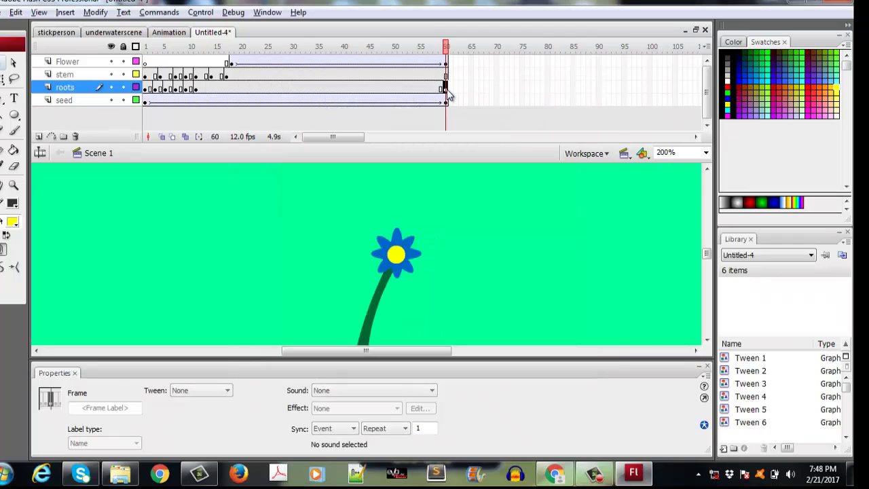
right_click(446, 89)
left_click(481, 412)
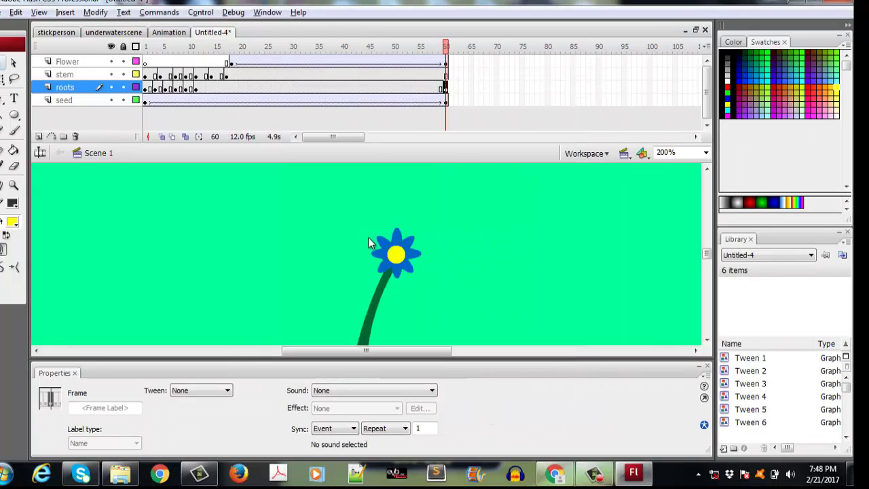
left_click_drag(441, 108, 446, 143)
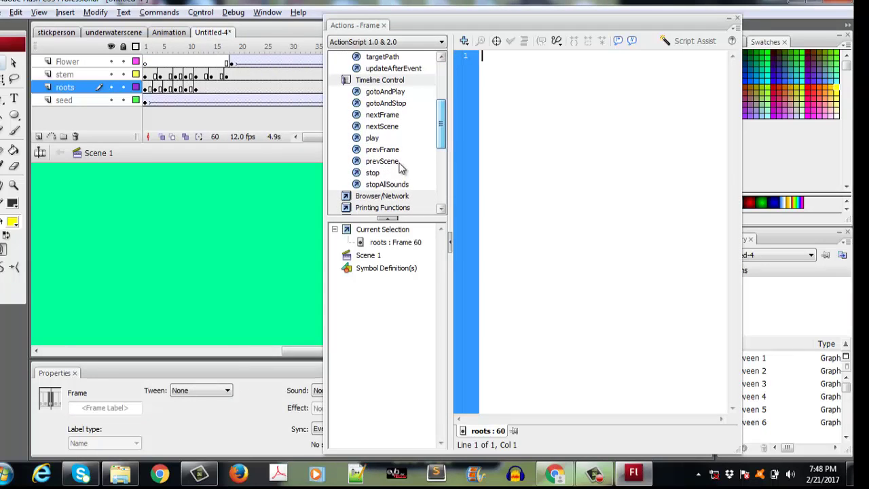
double_click(397, 172)
key("F9")
left_click(593, 186)
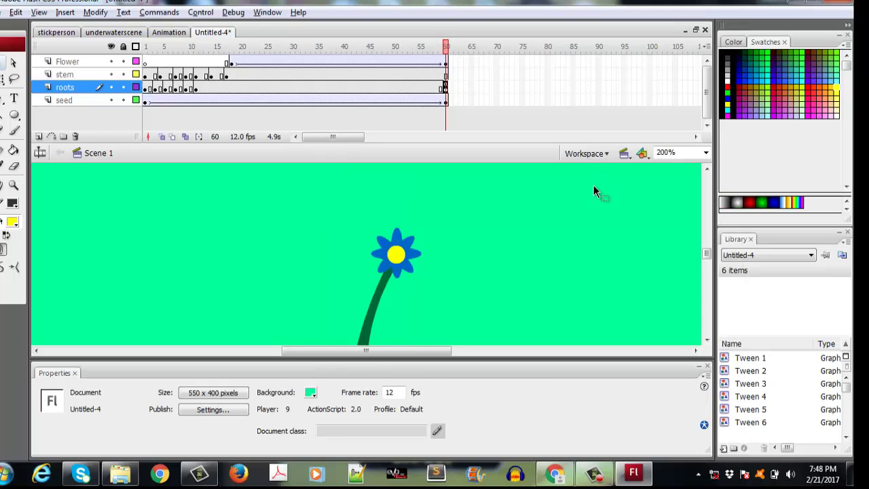
Step: Test the movie with its stop action and check the flower task in the browser's activity list
key("ctrl+Return")
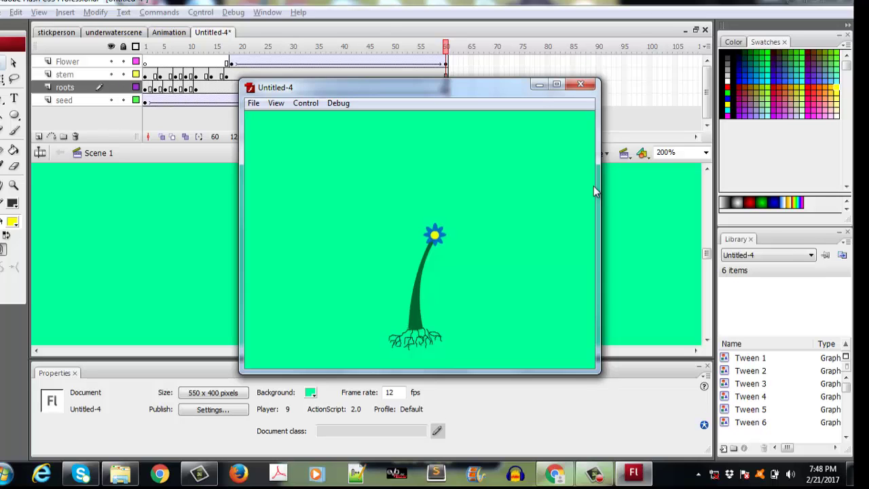
left_click(580, 83)
left_click(555, 473)
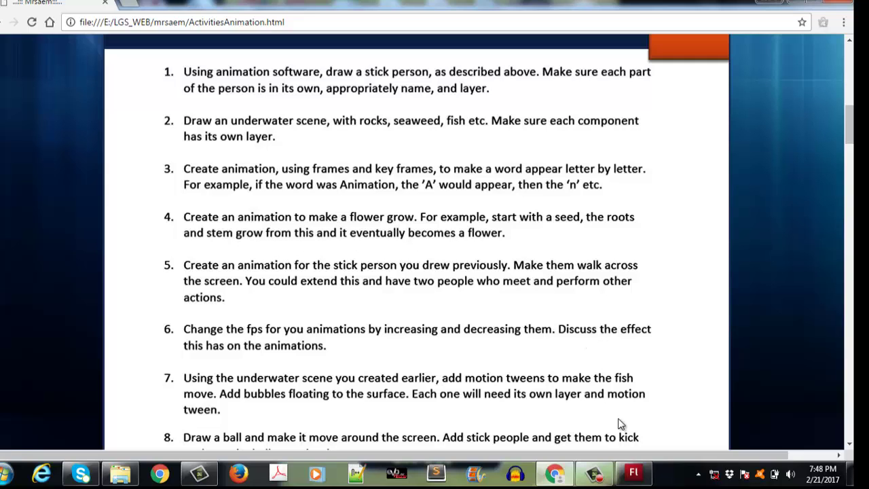
left_click(634, 471)
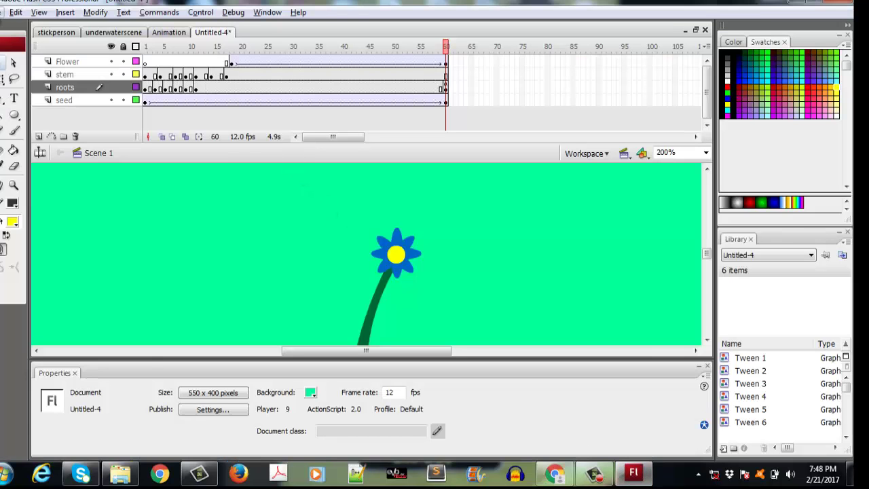
Step: Save the document as flowergrowth in the Activity1to18fromthebook folder
left_click(5, 12)
left_click(16, 158)
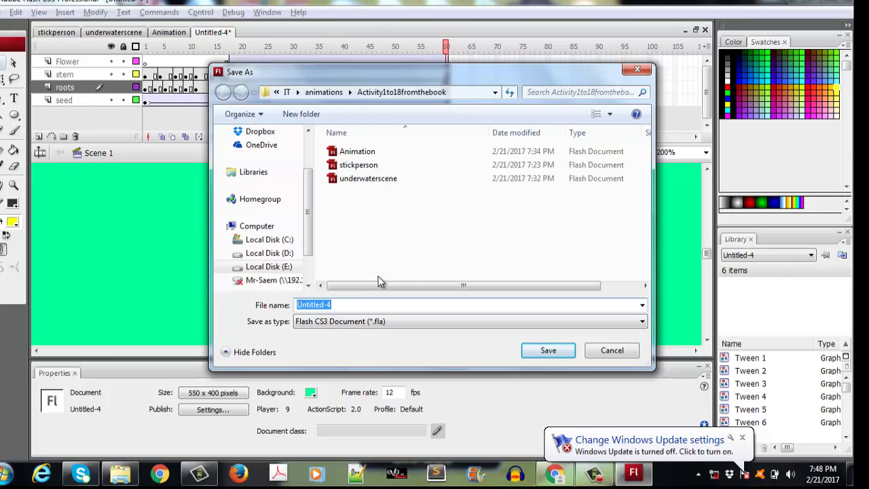
type("flowe")
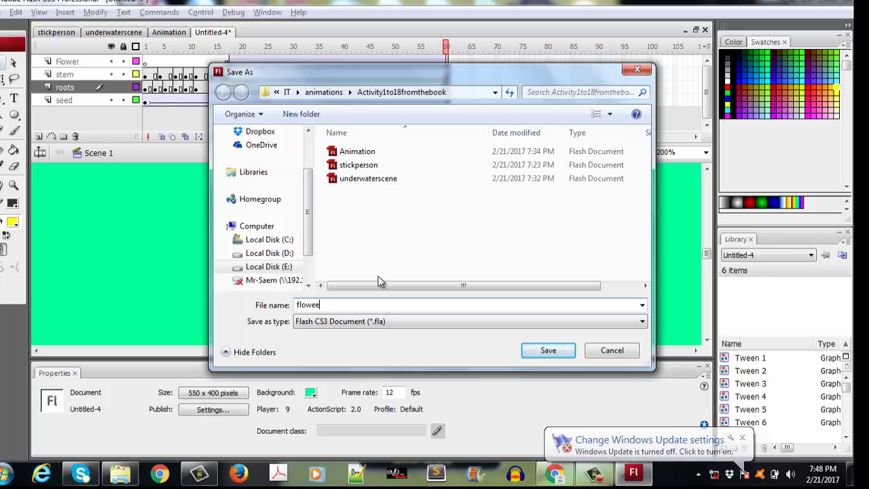
key("BackSpace")
type("growth")
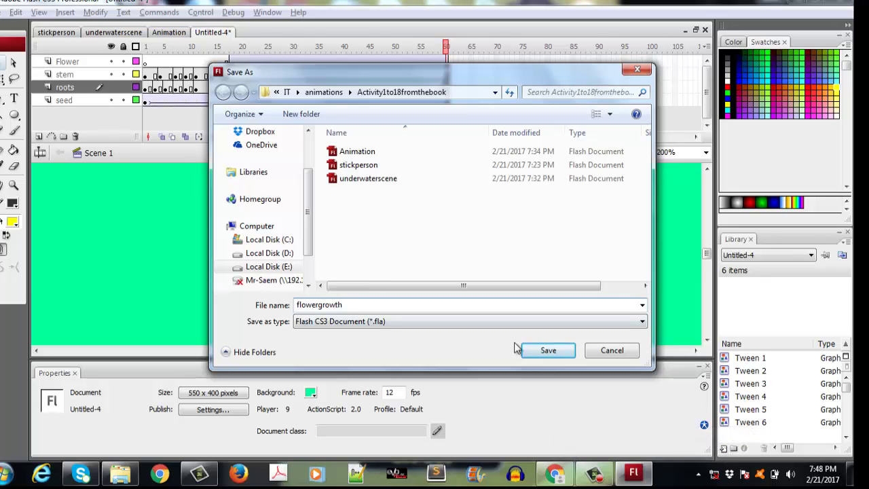
left_click(548, 349)
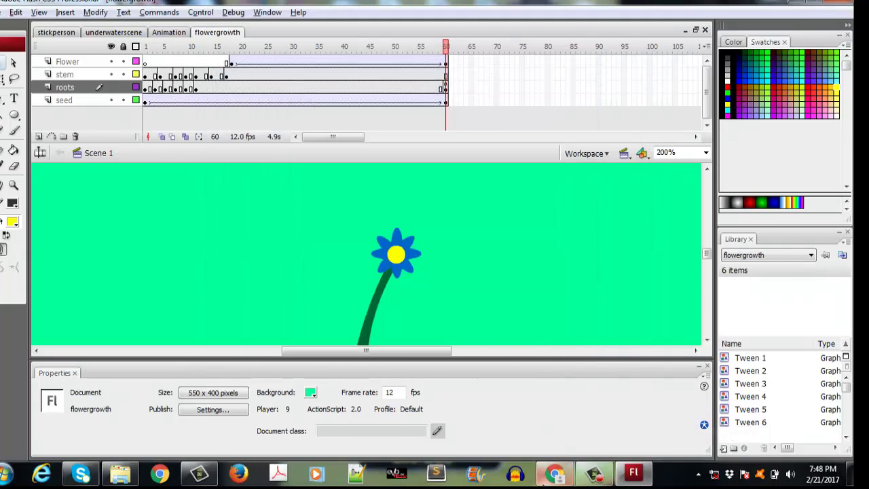
Step: Switch to the browser and read the stick-person walking task in the animation activity list
left_click(555, 473)
key("ctrl+minus")
scroll(407, 294, "down", 1)
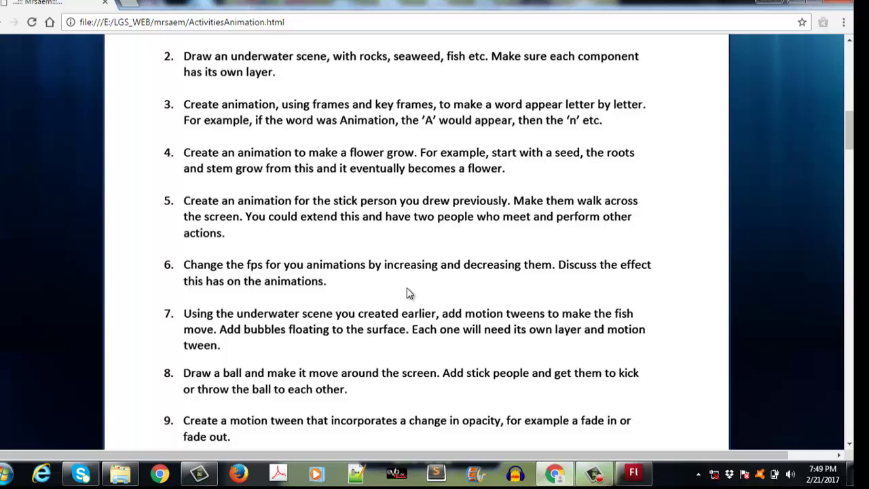
Step: Switch to Flash's stickperson document and insert a blank keyframe at frame 3 of the arms layer with onion skinning turned on
left_click(633, 471)
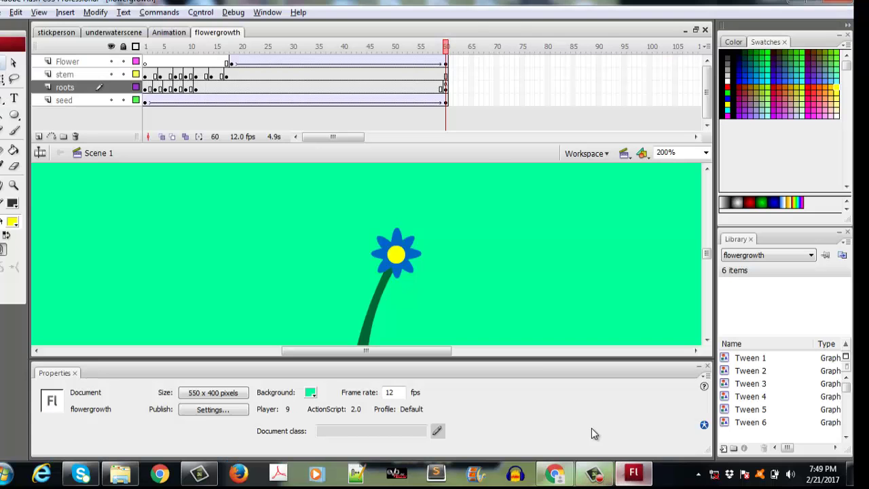
left_click(55, 33)
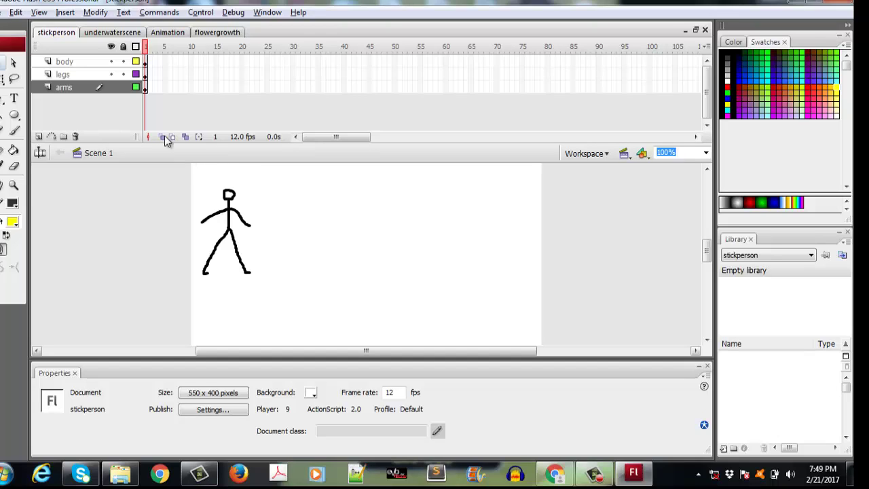
left_click(145, 88)
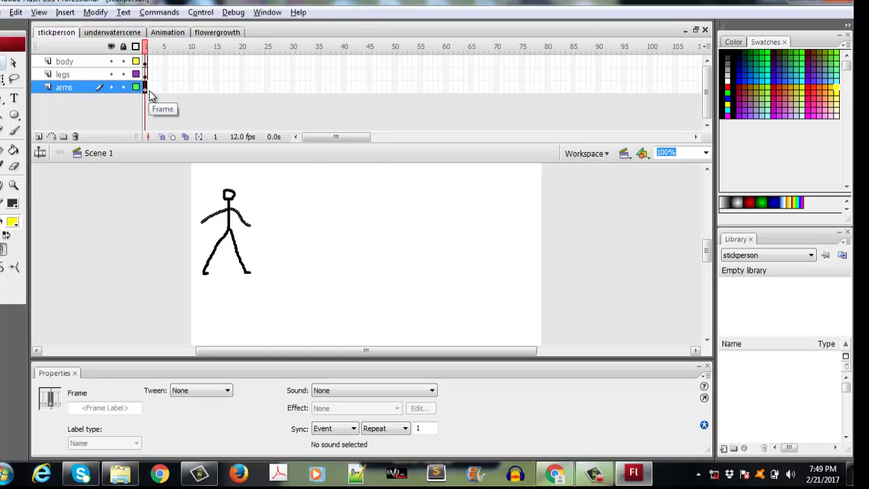
left_click(155, 88)
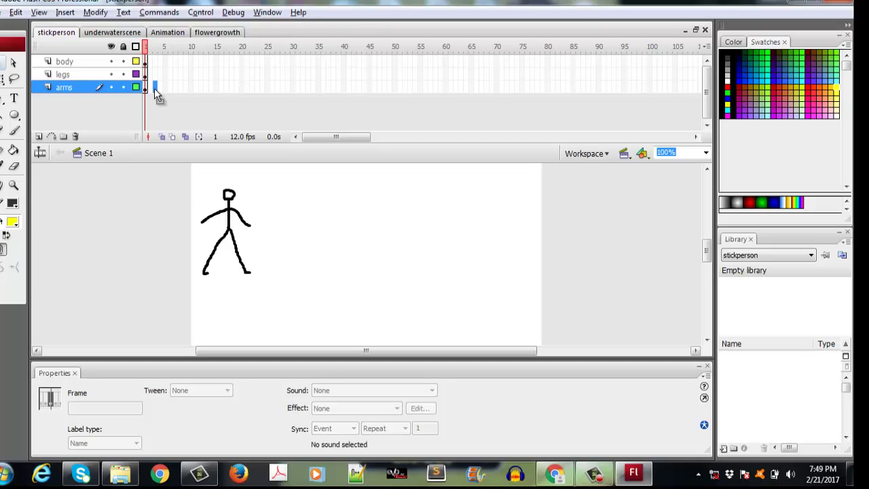
right_click(155, 88)
left_click(203, 178)
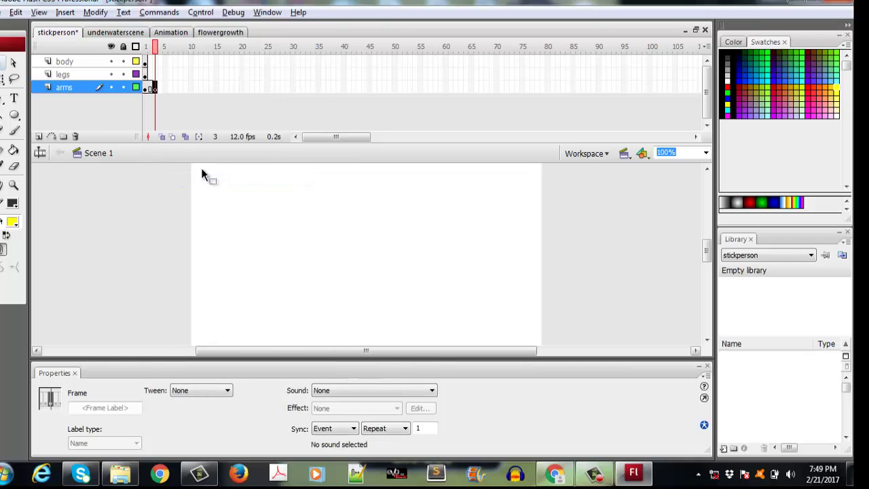
left_click(162, 136)
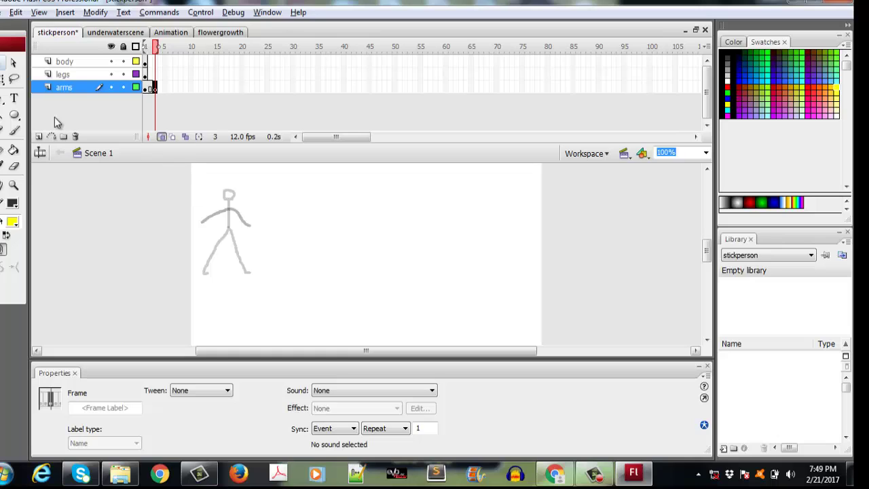
Step: Choose the Brush tool and set its fill colour to dark grey
left_click(17, 130)
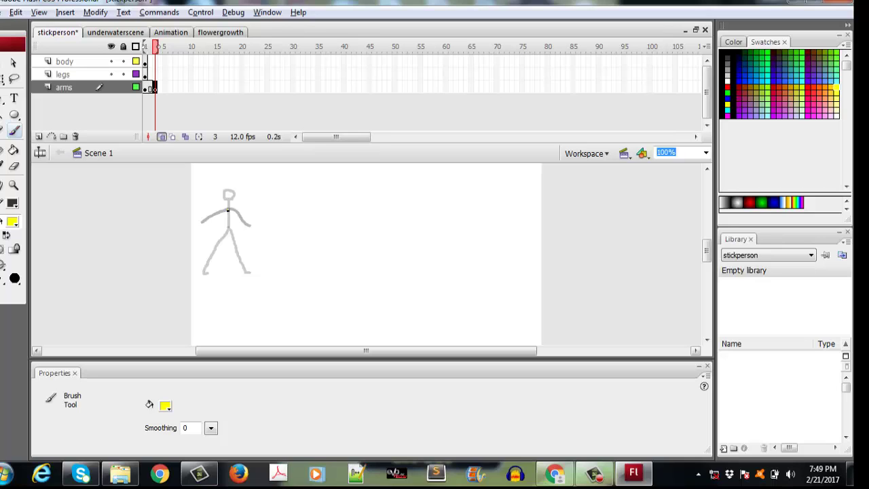
left_click(227, 211)
key("ctrl+z")
left_click(13, 222)
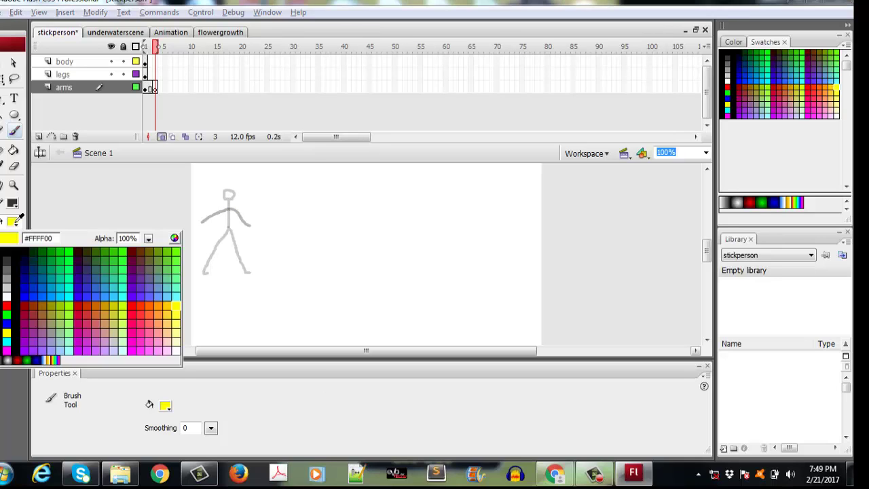
left_click(8, 262)
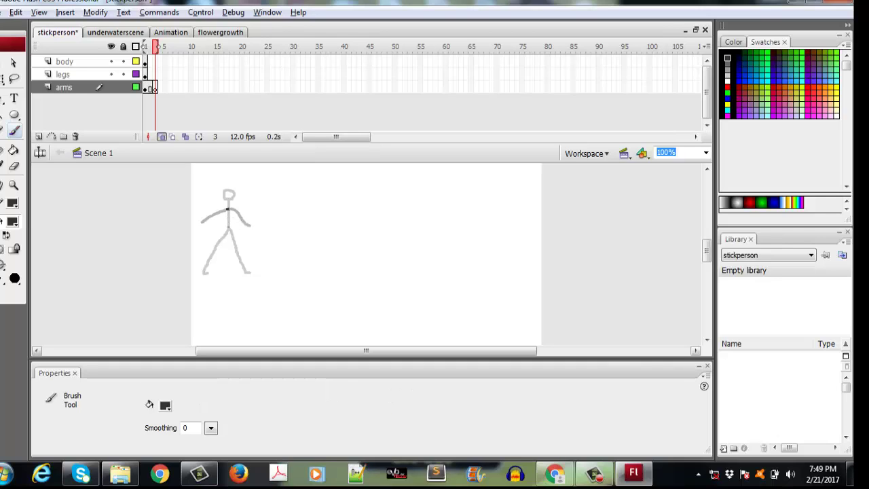
mouse_move(221, 214)
left_mouse_down()
mouse_move(210, 232)
mouse_move(237, 221)
mouse_move(241, 230)
left_mouse_up()
key("ctrl+z")
key("ctrl+z")
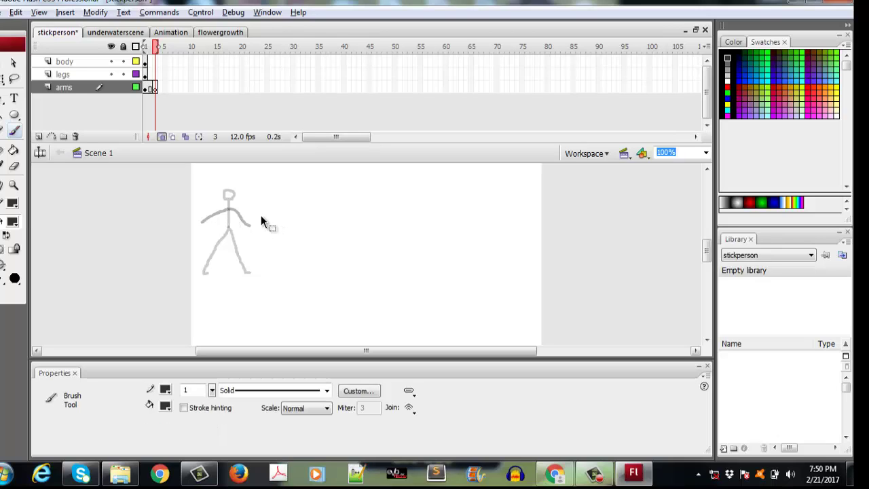
Step: Set the brush to the second-smallest size and paint both arms closer to the body in frame 3 of the arms layer
left_click(14, 278)
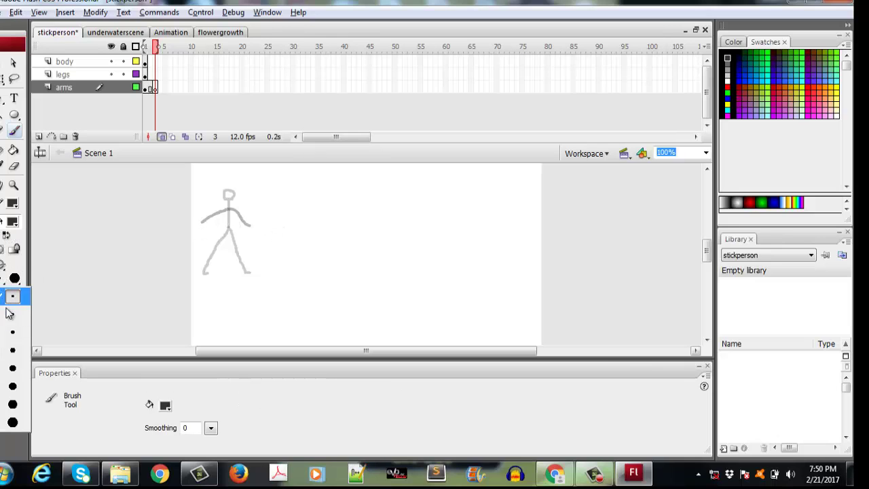
left_click(11, 334)
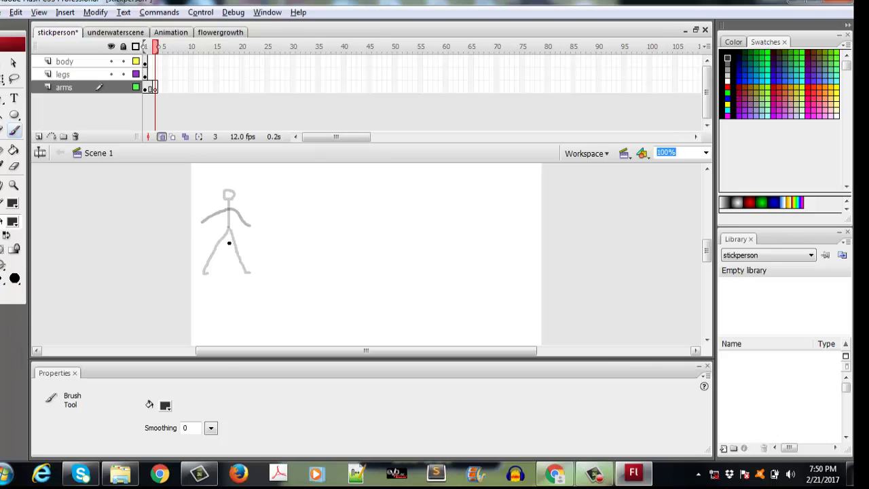
left_click(15, 279)
left_click(14, 316)
mouse_move(228, 208)
left_mouse_down()
mouse_move(213, 228)
mouse_move(235, 221)
mouse_move(241, 230)
left_mouse_up()
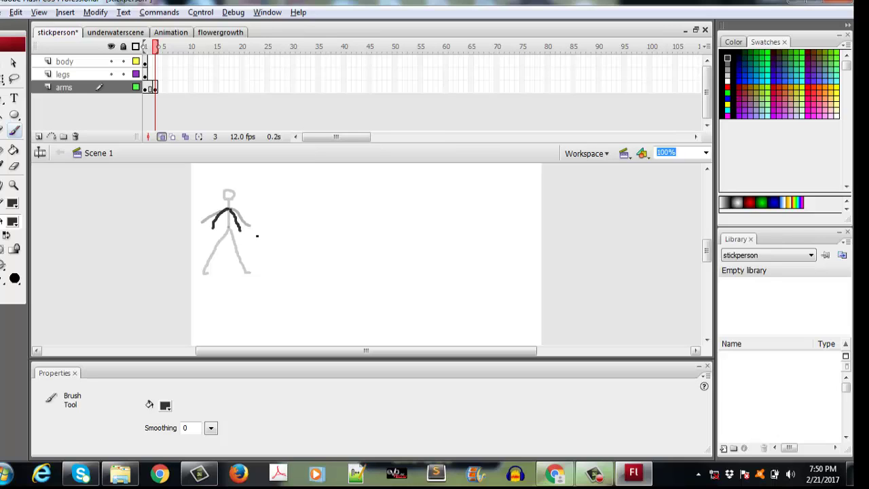
Step: Insert a blank keyframe at frame 5 of the arms layer and paint both arms hanging nearly straight down from the shoulder point
left_click(170, 93)
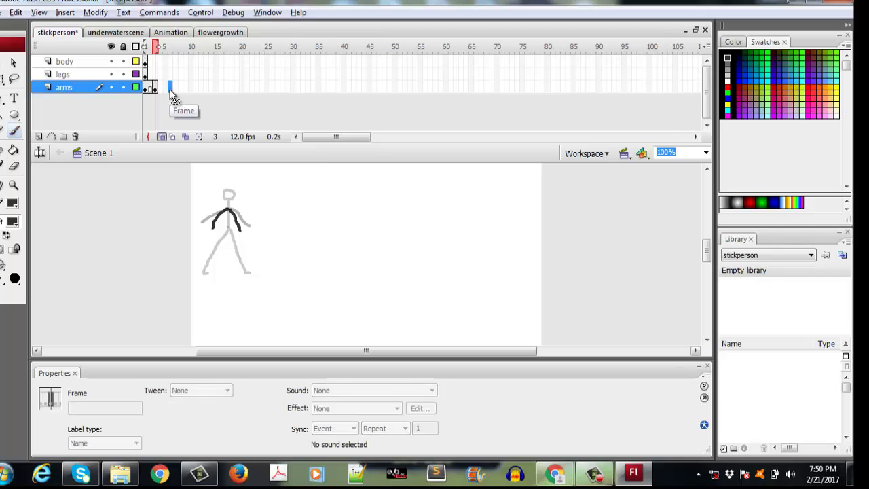
left_click(167, 94)
right_click(167, 91)
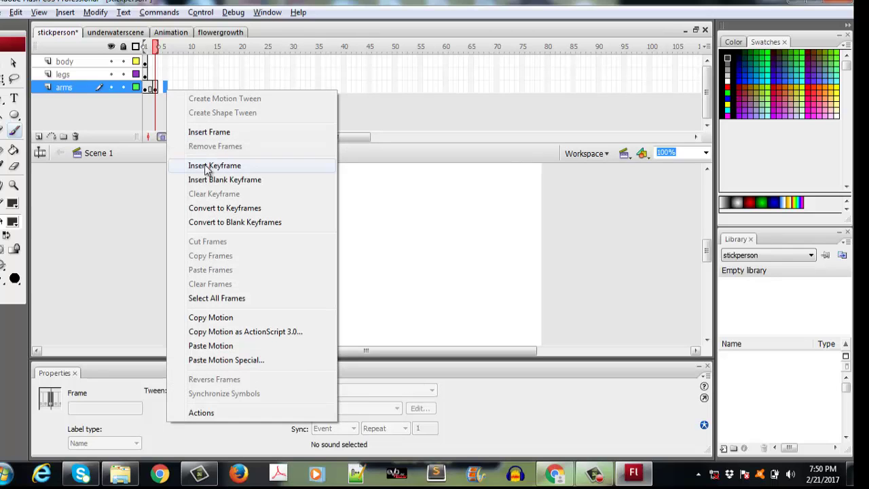
left_click(207, 178)
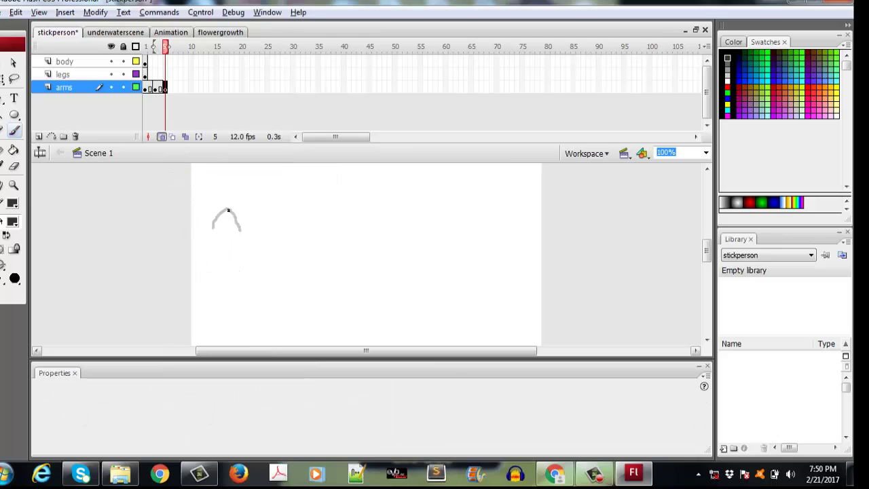
left_click_drag(229, 211, 224, 245)
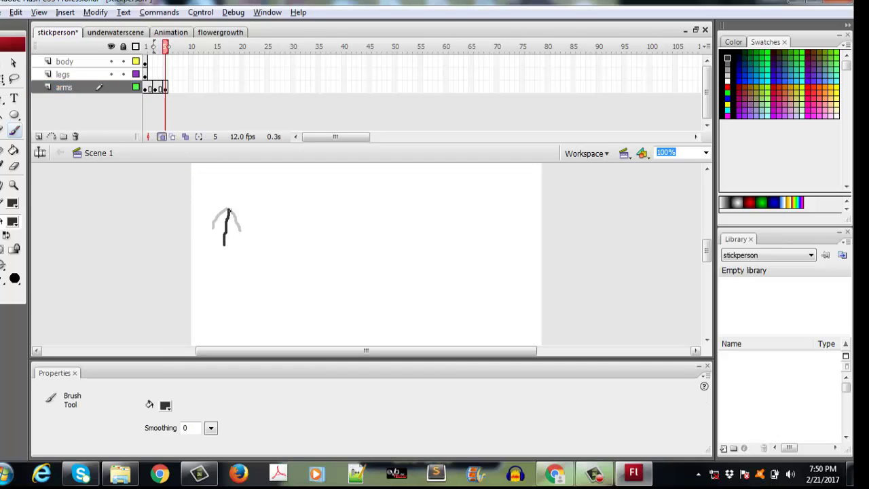
key("ctrl+z")
mouse_move(227, 210)
left_mouse_down()
mouse_move(221, 236)
mouse_move(233, 224)
mouse_move(235, 235)
mouse_move(219, 241)
left_mouse_up()
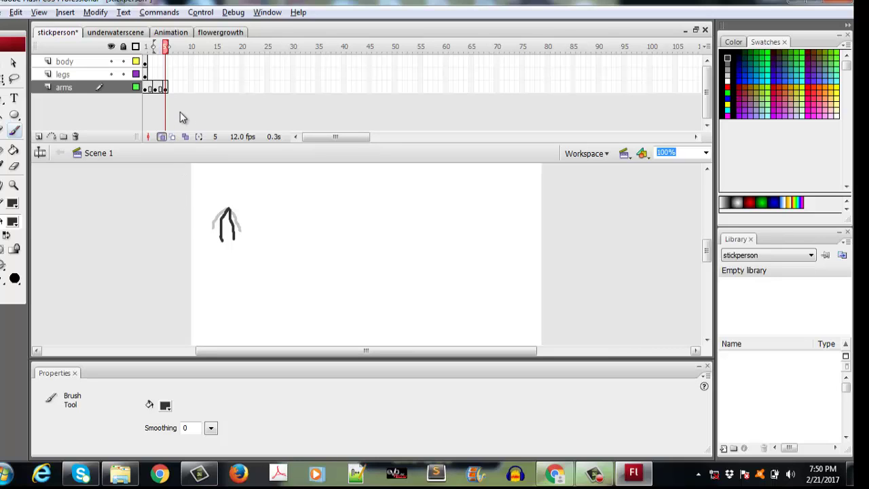
Step: Insert a blank keyframe at frame 7 of the arms layer and paint the arms swinging slightly apart from the shoulder point
left_click(175, 89)
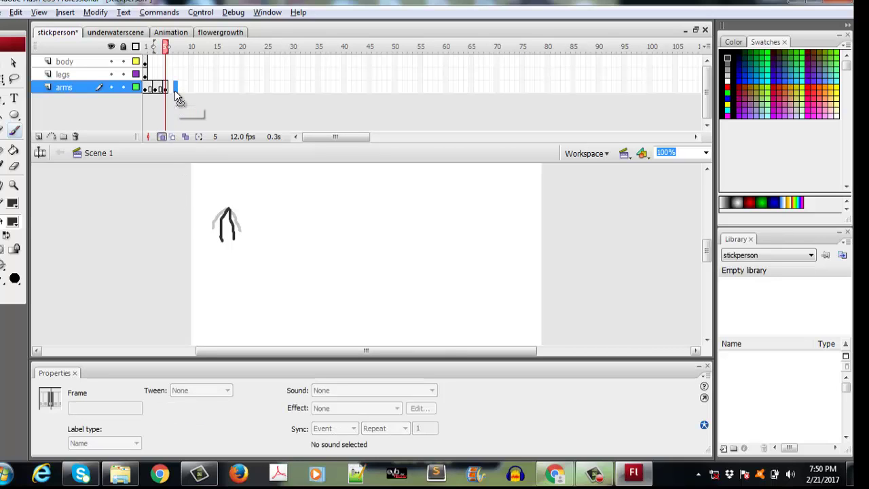
right_click(177, 94)
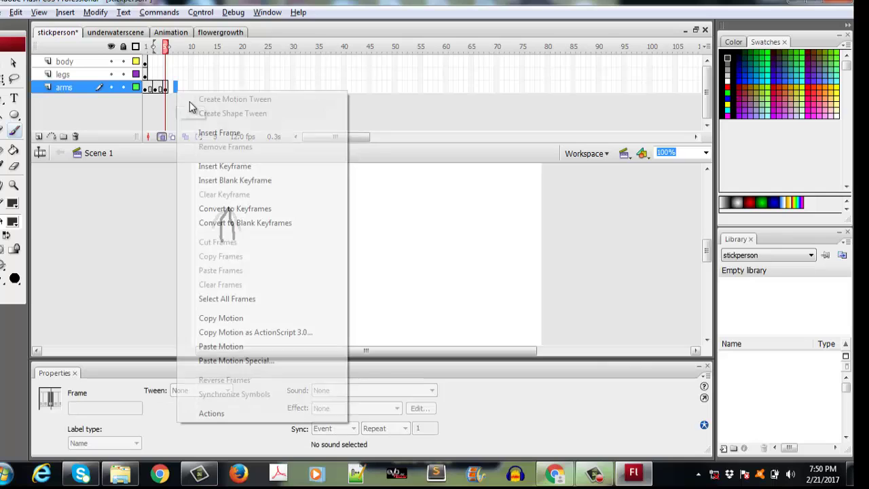
left_click(218, 180)
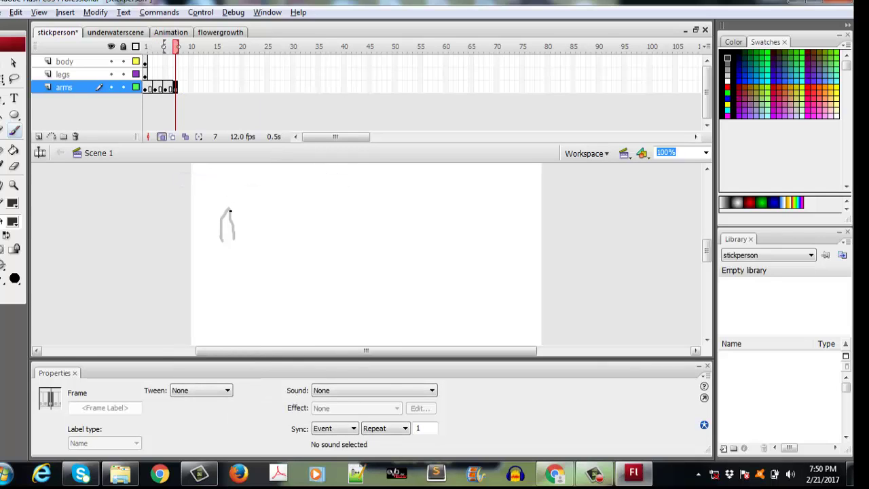
left_click(228, 210)
left_click_drag(226, 211, 212, 240)
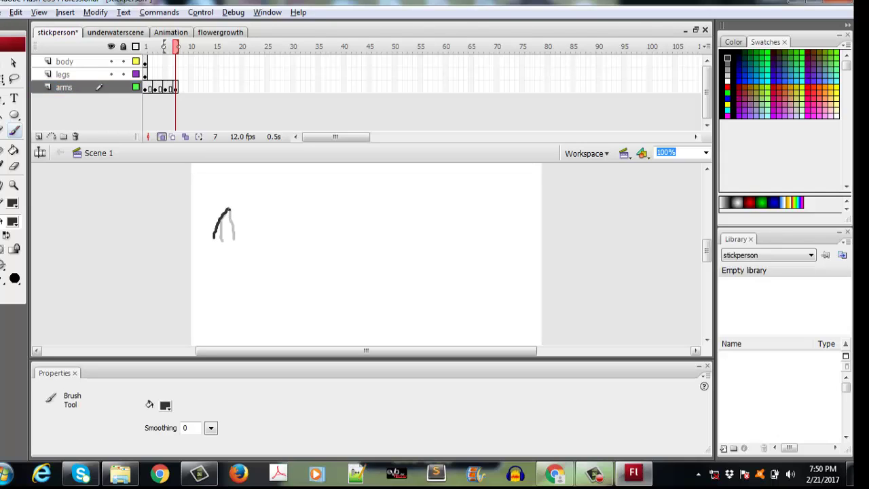
left_click_drag(229, 208, 245, 237)
key("ctrl+z")
left_click_drag(229, 209, 245, 242)
Step: Insert a blank keyframe at frame 9 of the arms layer and paint curved arms spread wider than in frame 7
left_click(184, 88)
right_click(184, 88)
left_click(242, 179)
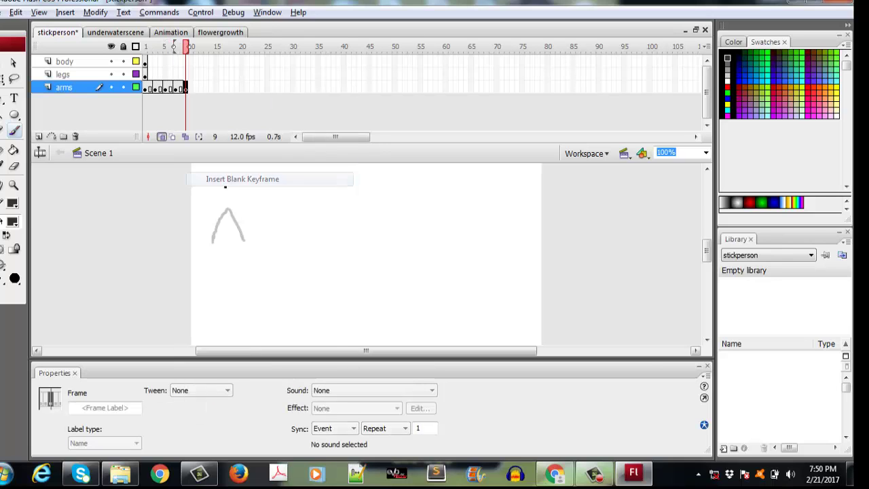
mouse_move(228, 208)
left_mouse_down()
mouse_move(211, 214)
mouse_move(200, 240)
left_mouse_up()
left_click_drag(231, 209, 255, 236)
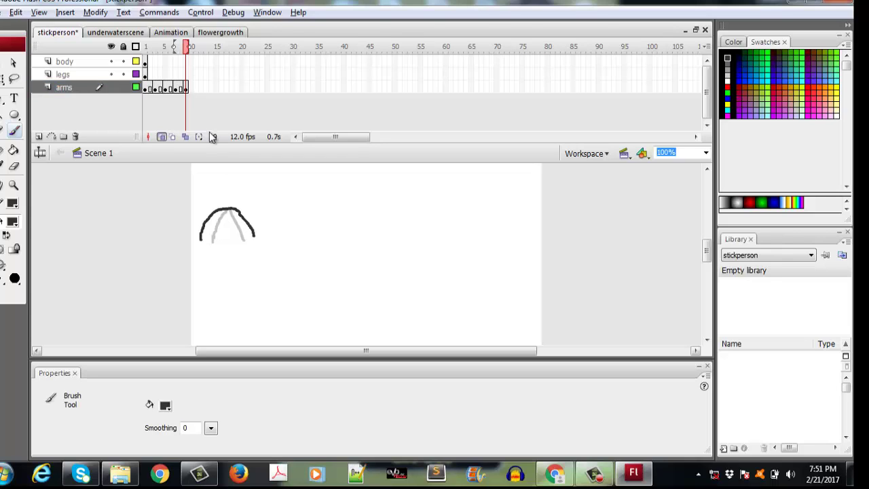
Step: Insert a blank keyframe at frame 11 of the arms layer and paint the arms at their widest, raised swing
right_click(196, 87)
left_click(233, 181)
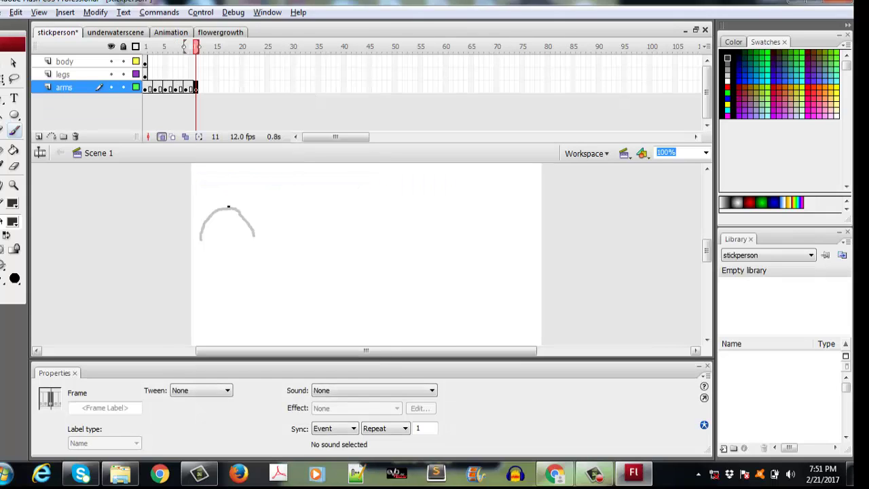
mouse_move(229, 206)
left_mouse_down()
mouse_move(193, 228)
mouse_move(244, 211)
mouse_move(267, 234)
left_mouse_up()
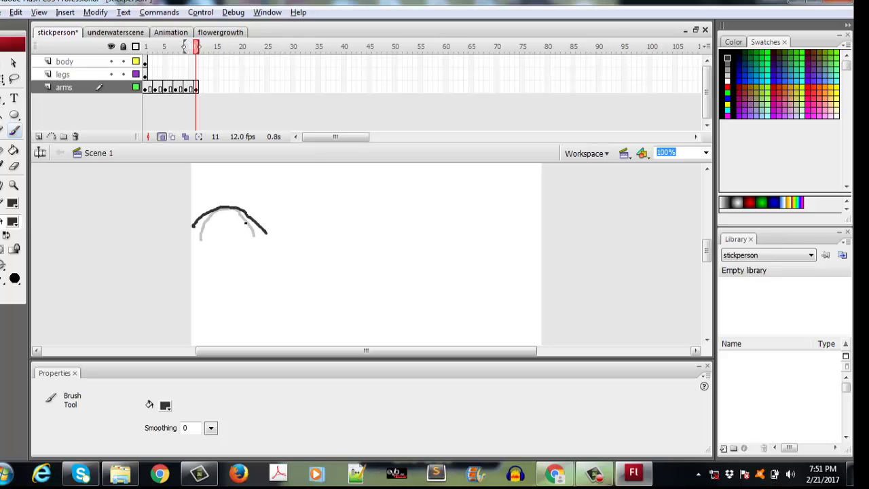
Step: Play the timeline from frame 1 to preview the arm movement, and return to the first frame
left_click(145, 88)
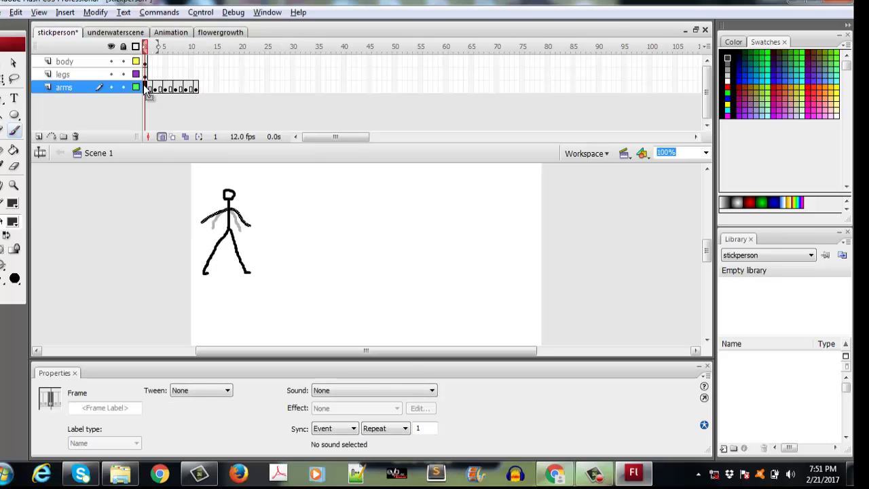
key("Return")
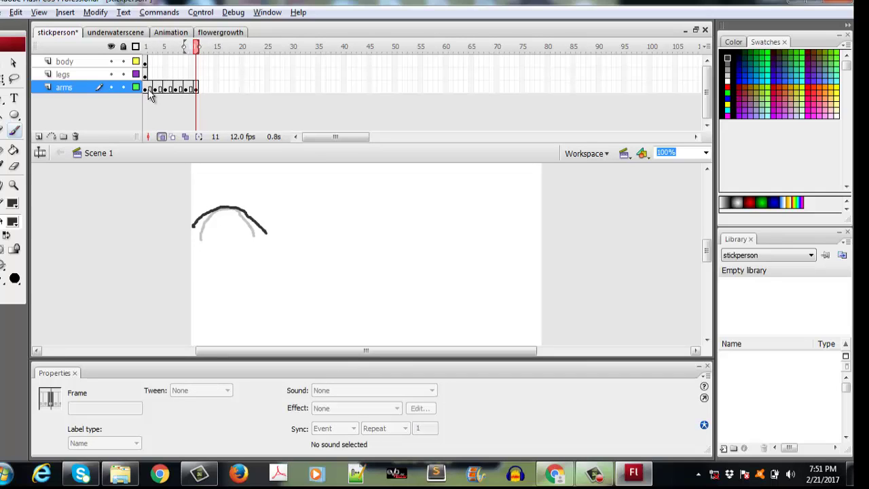
left_click(147, 86)
Step: Insert a blank keyframe at frame 3 of the legs layer and paint both legs closer together than in frame 1
left_click(147, 74)
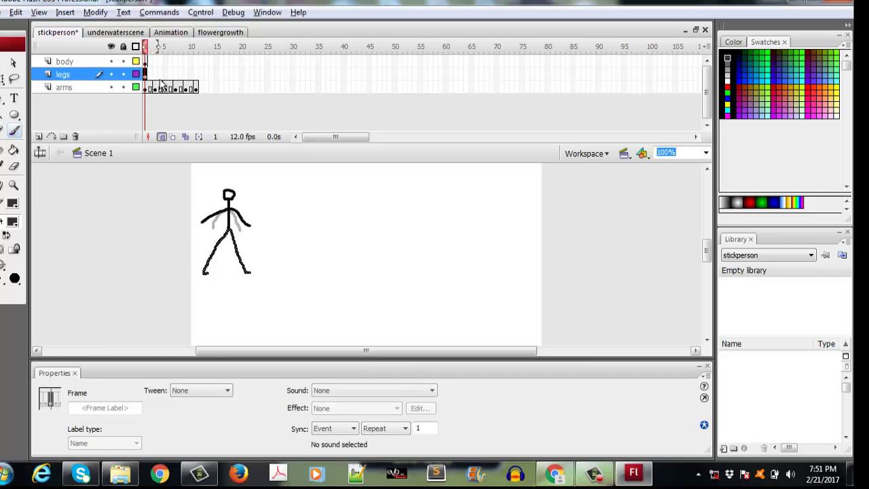
right_click(154, 74)
left_click(204, 166)
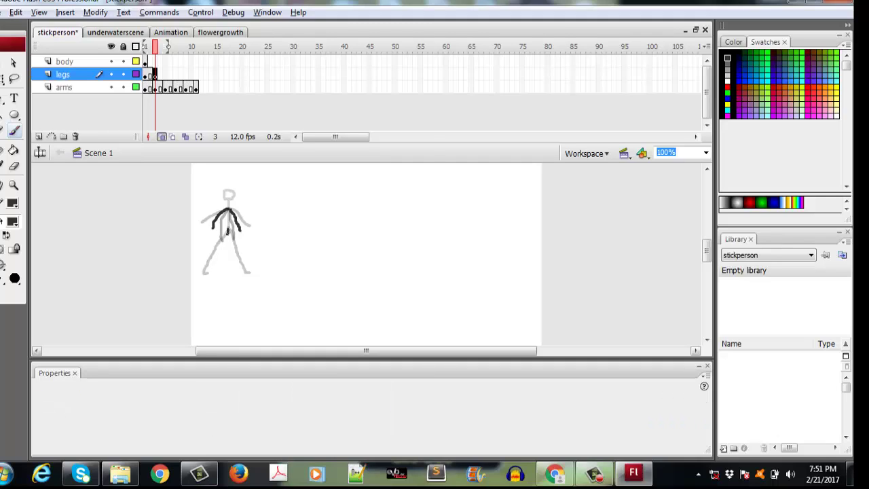
left_click_drag(228, 232, 218, 241)
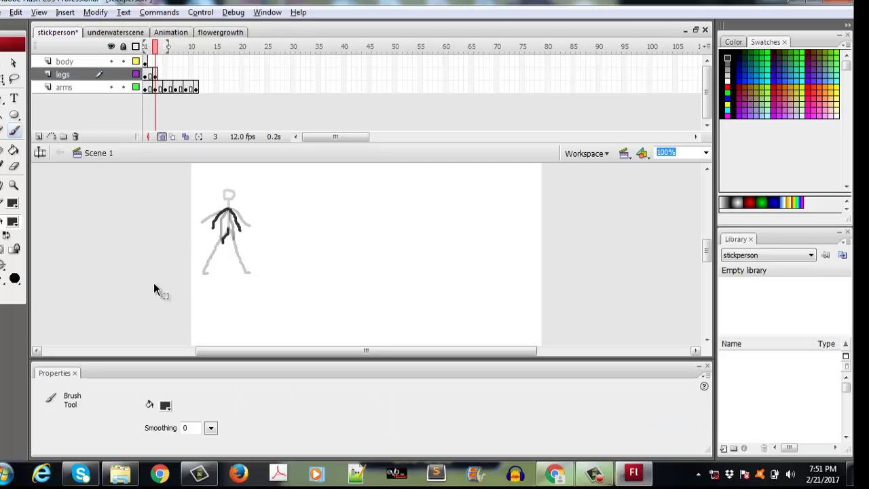
key("ctrl+z")
left_click_drag(227, 231, 213, 274)
left_click_drag(230, 233, 235, 273)
Step: Insert a blank keyframe at frame 5 of the legs layer and paint one straight leg and one leg bent at the knee
right_click(165, 75)
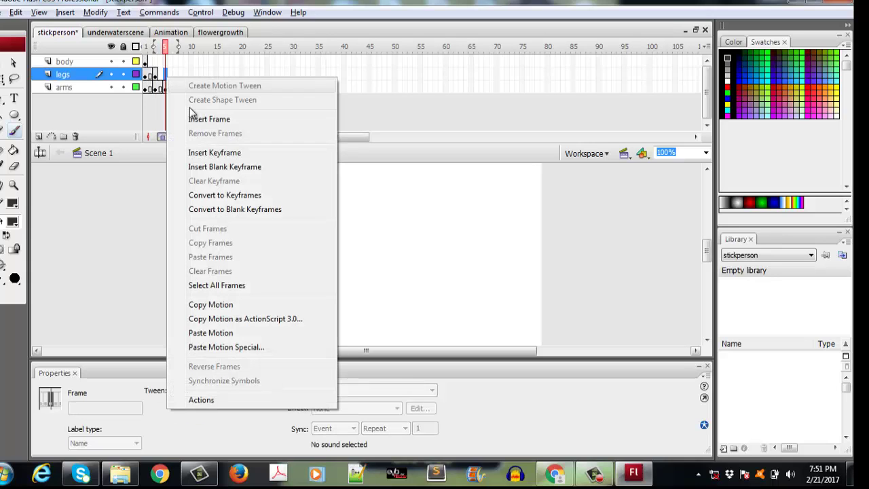
left_click(224, 167)
left_click(228, 235)
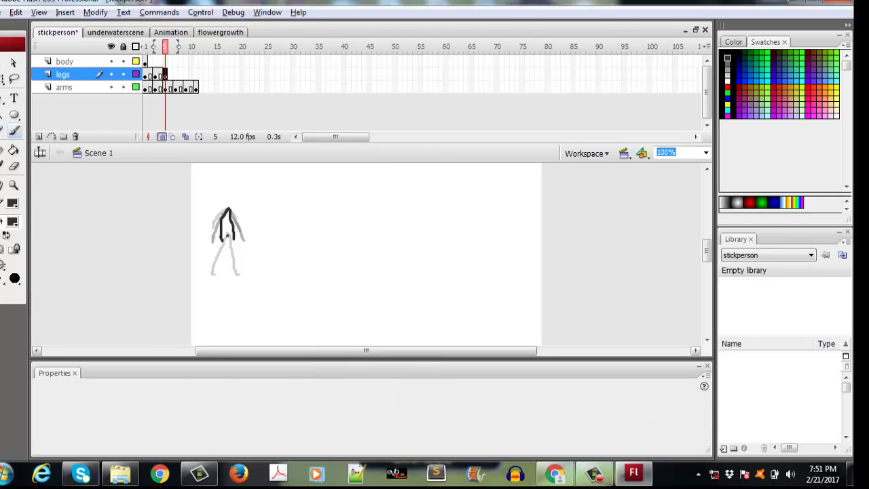
mouse_move(229, 252)
left_mouse_down()
mouse_move(227, 273)
mouse_move(239, 274)
left_mouse_up()
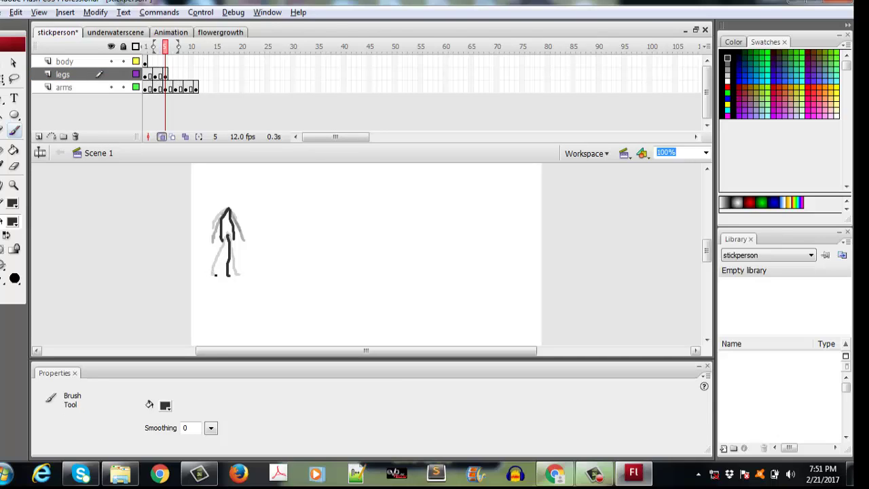
left_click_drag(214, 274, 234, 243)
Step: Insert a blank keyframe at frame 7 of the legs layer and paint both legs stepping apart from the hip
left_click(175, 75)
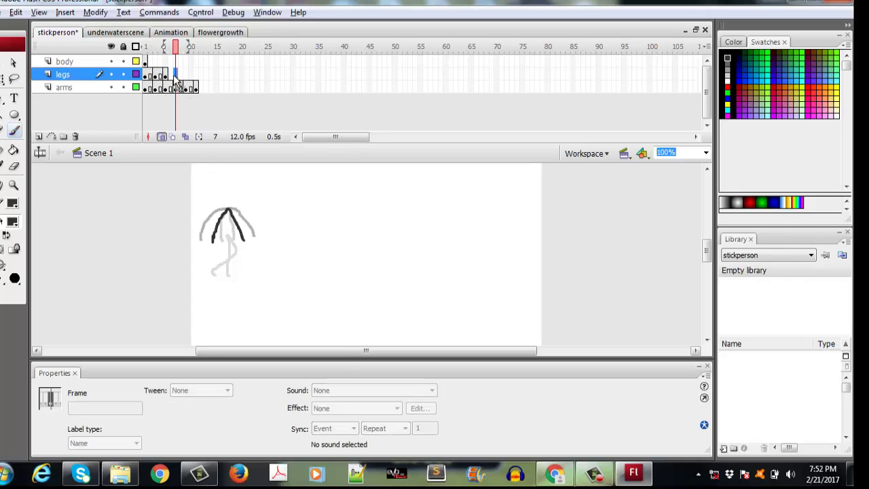
right_click(175, 75)
left_click(224, 165)
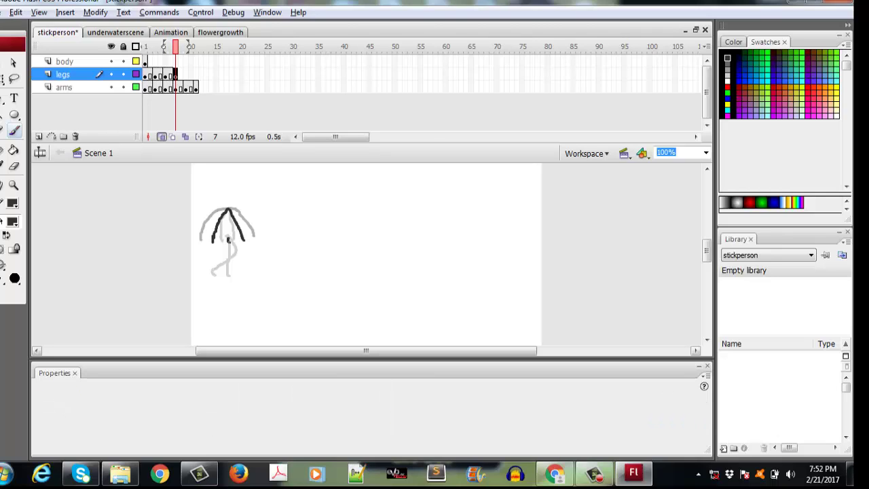
left_click(229, 239)
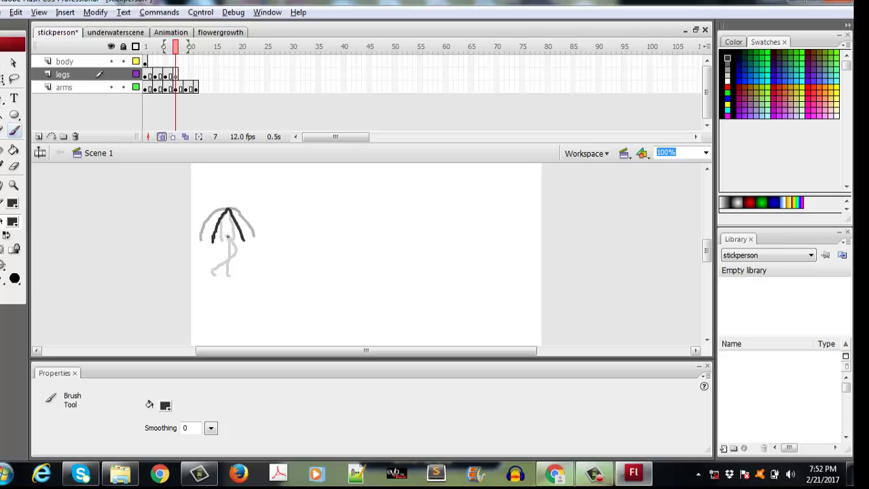
left_click_drag(231, 247, 235, 262)
left_click_drag(229, 238, 216, 282)
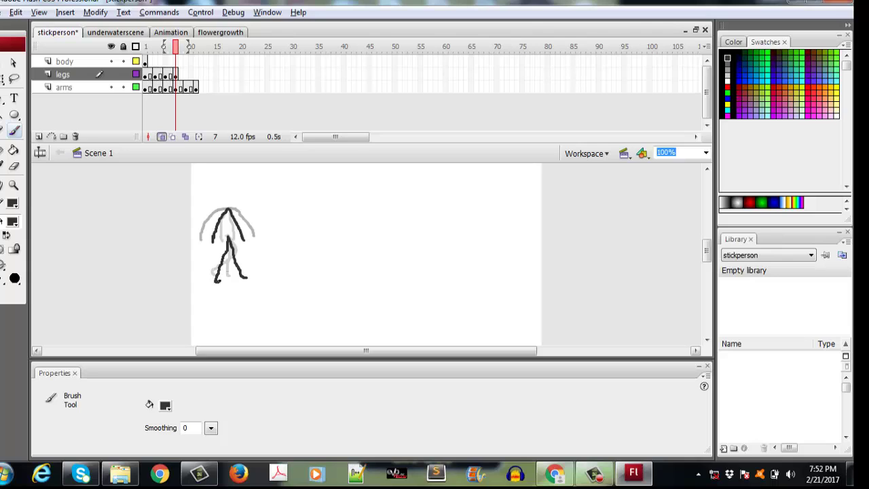
Step: Insert a blank keyframe at frame 9 of the legs layer and paint the legs slightly wider apart than in frame 7
right_click(185, 75)
left_click(302, 168)
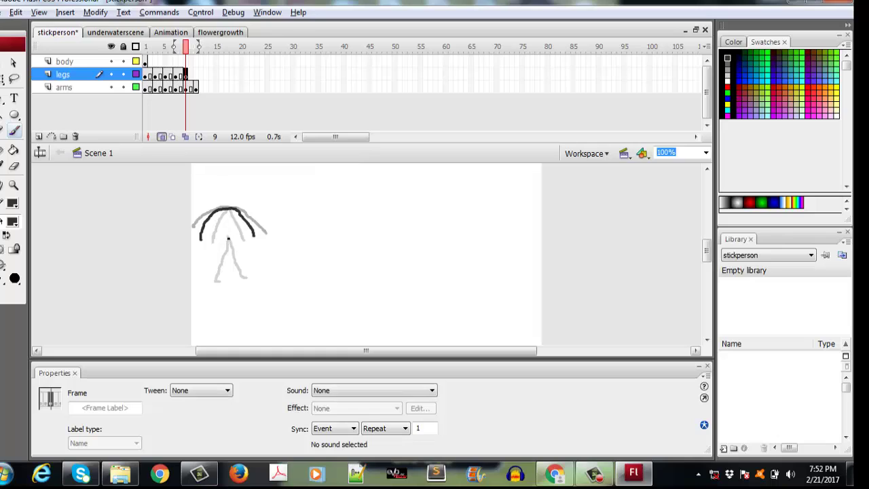
left_click_drag(227, 238, 208, 278)
left_click_drag(228, 237, 245, 280)
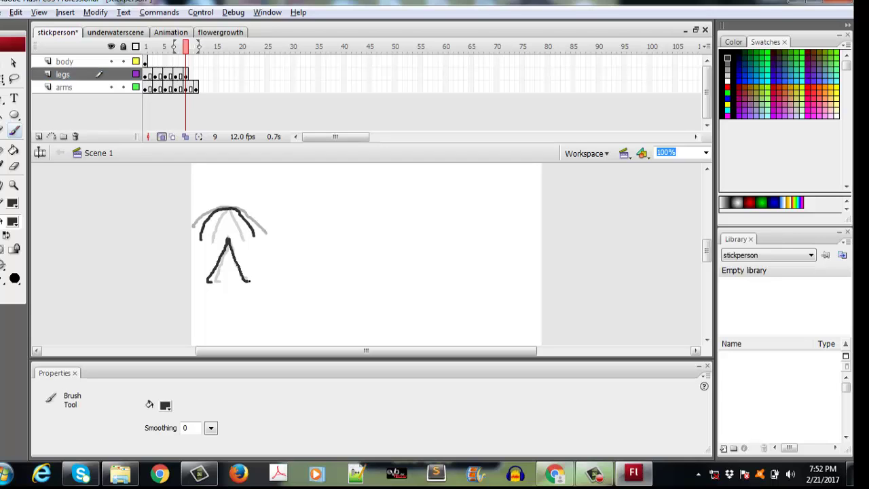
Step: Insert a blank keyframe at frame 11 of the legs layer
left_click(196, 74)
right_click(195, 75)
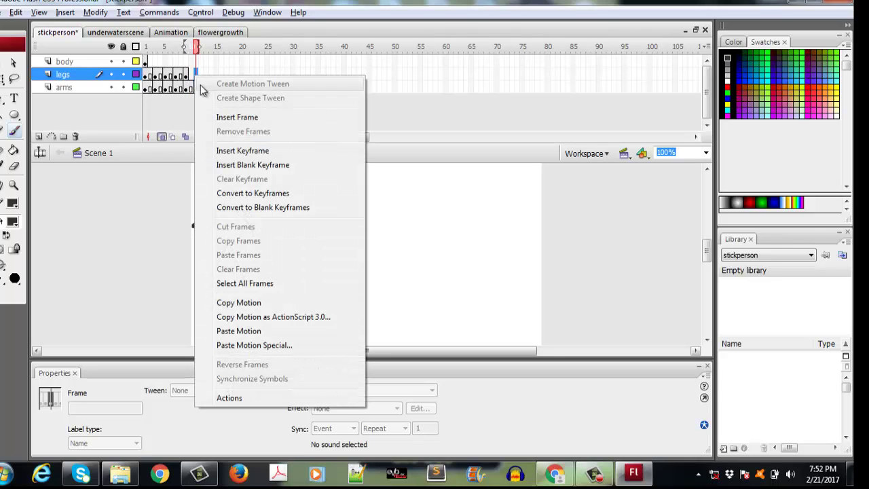
left_click(246, 165)
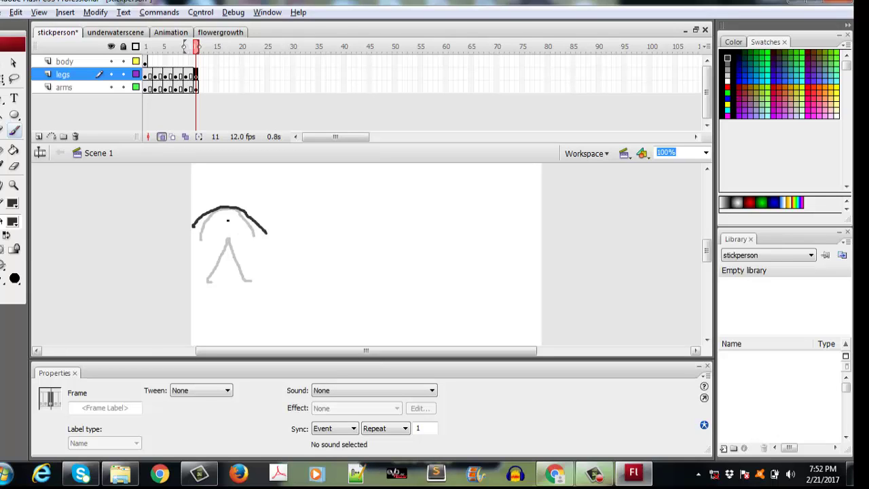
Step: Scrub through frames 1 to 11 to check the drawn poses, and return to frame 11 of the legs layer
left_click(145, 82)
left_click_drag(151, 85, 196, 80)
left_click(146, 76)
mouse_move(148, 78)
left_mouse_down()
mouse_move(201, 84)
mouse_move(140, 80)
left_mouse_up()
key("v")
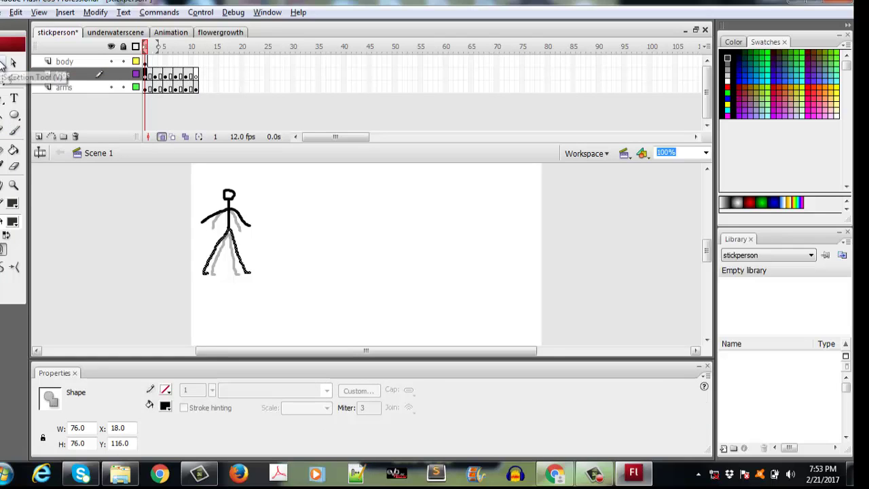
left_click(196, 77)
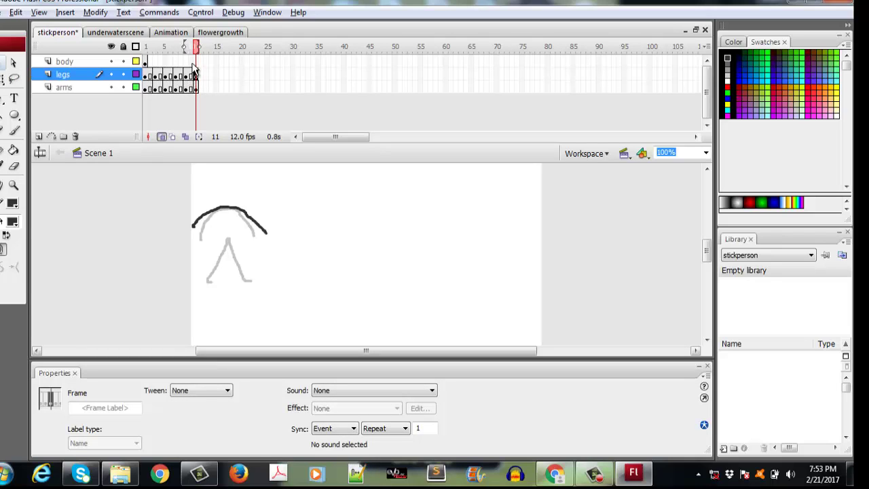
Step: Insert a keyframe at frame 11 of the body layer and lengthen the torso with the brush down to the top of the legs
left_click(197, 61)
right_click(196, 61)
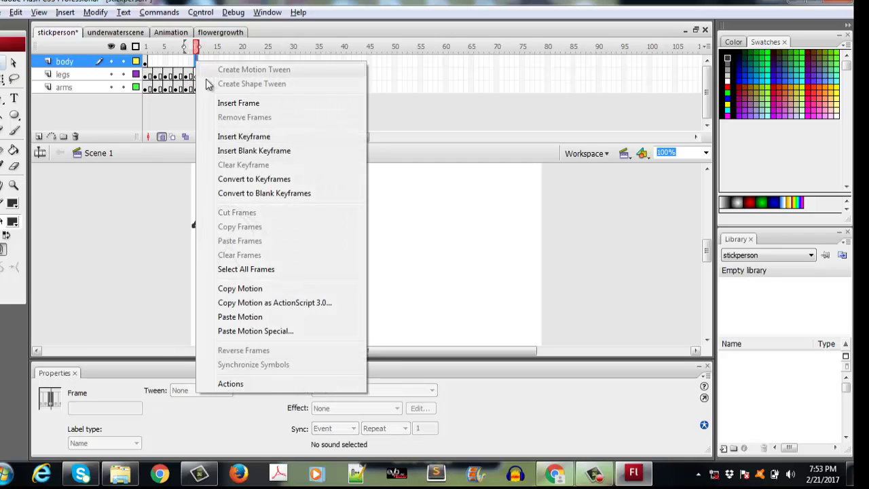
left_click(238, 138)
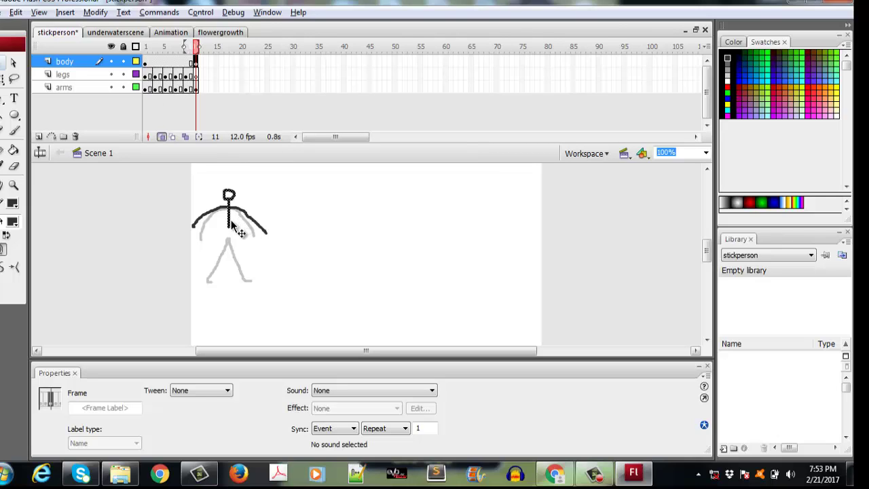
left_click(14, 131)
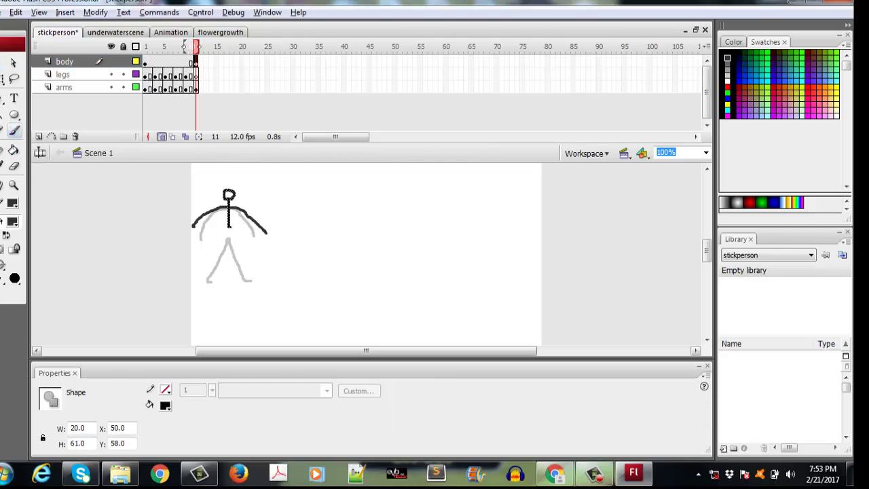
left_click_drag(229, 224, 229, 228)
left_click_drag(229, 228, 229, 234)
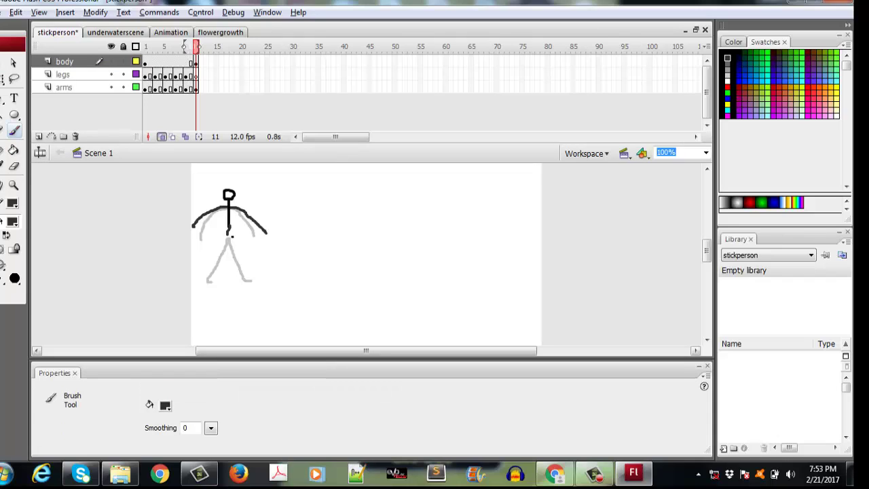
key("ctrl+z")
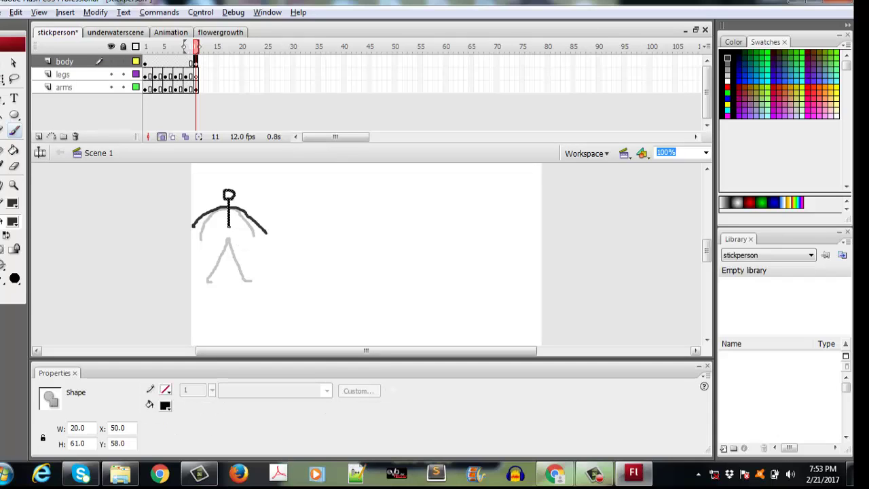
left_click_drag(228, 230, 228, 239)
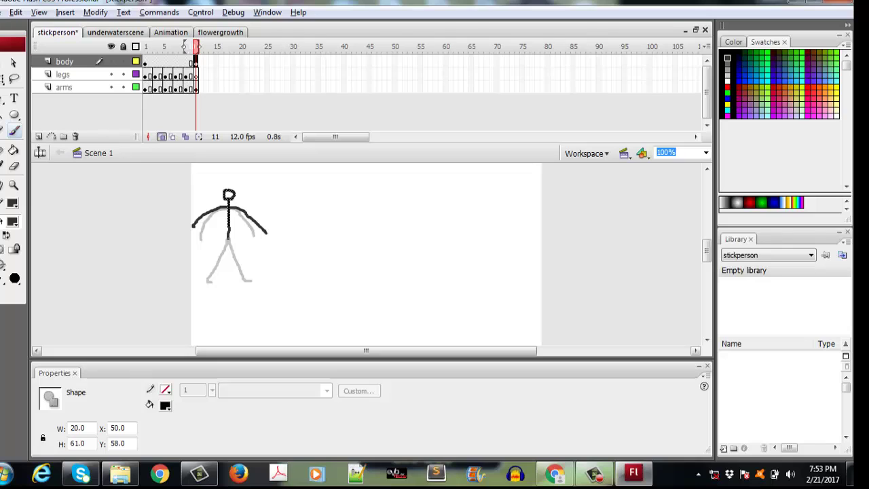
Step: Play the timeline from frame 1 to preview the figure, checking frames 10 and 11 of the body layer
left_click(144, 63)
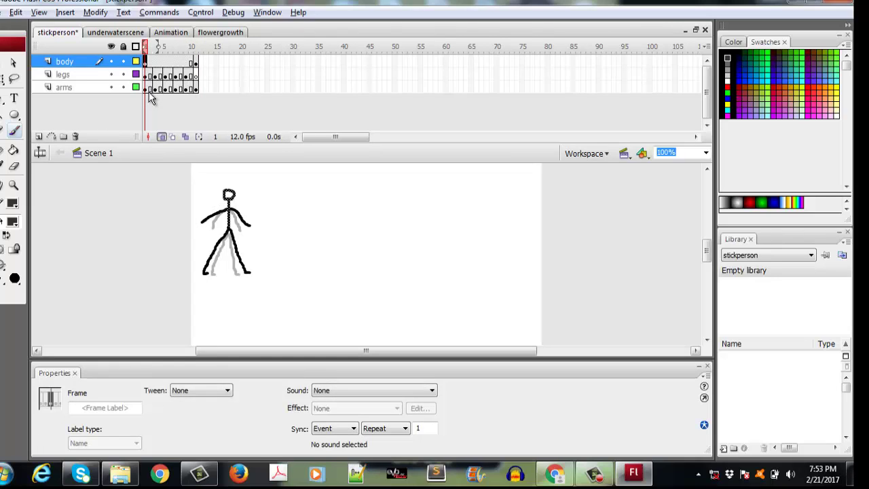
key("Return")
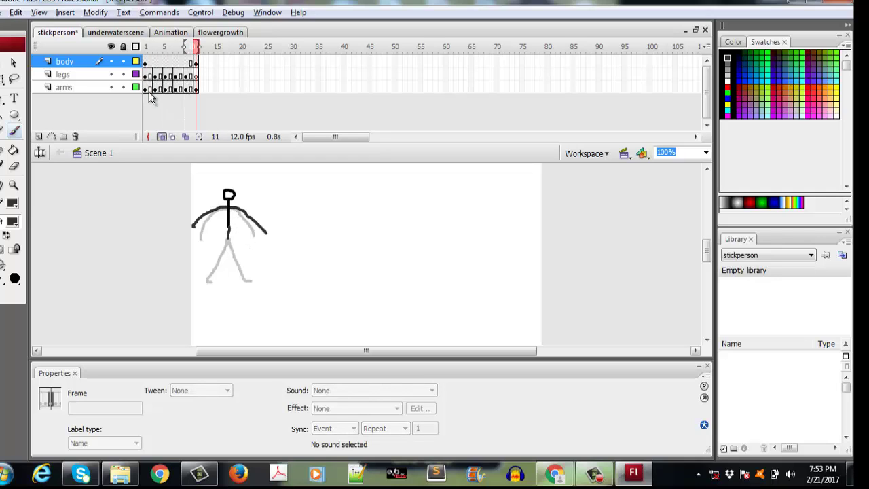
left_click(191, 61)
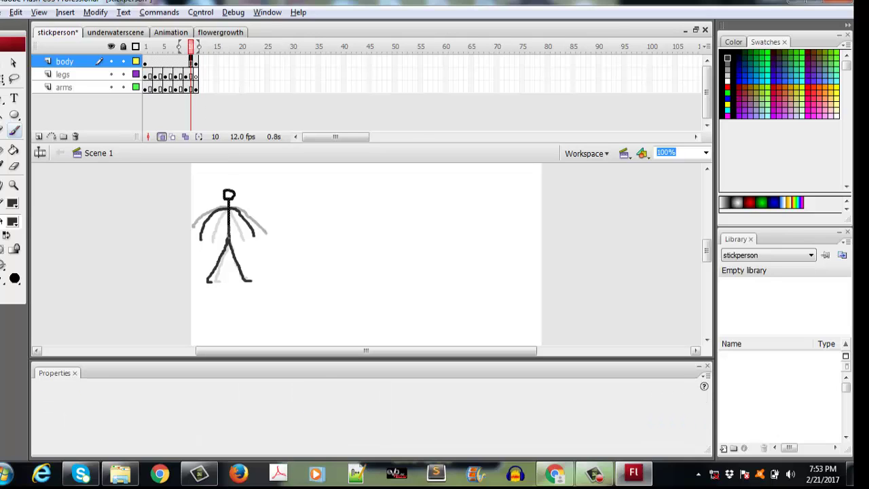
left_click(222, 233)
key("period")
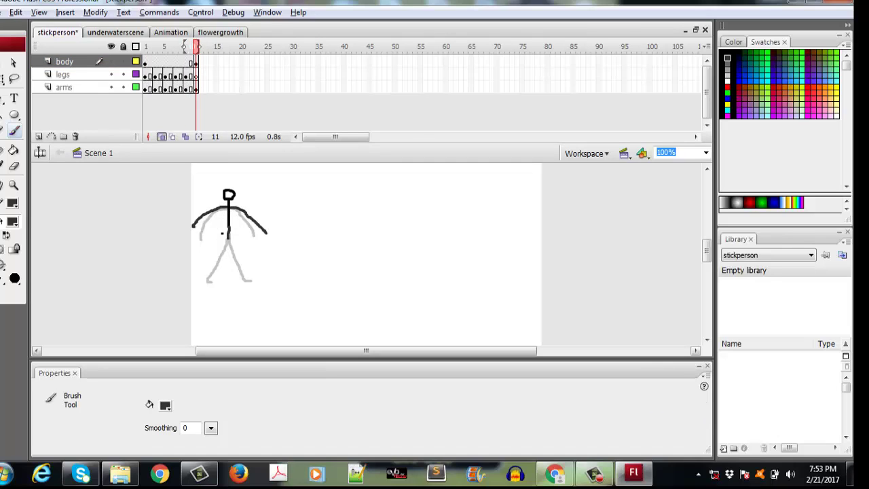
key("Return")
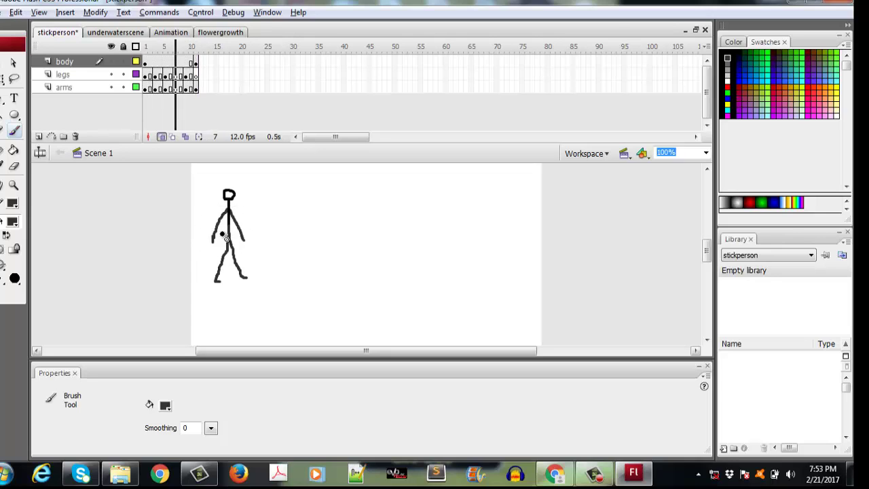
key("Return")
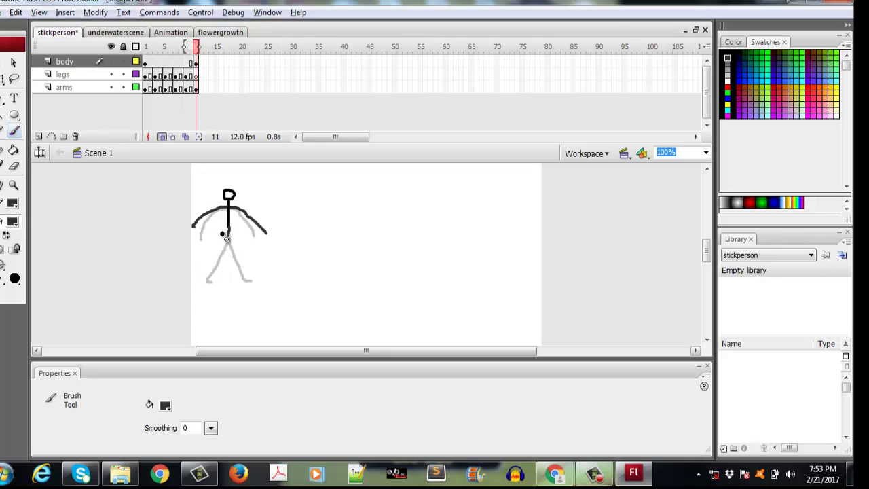
key("Return")
Step: Paint both legs at frame 11 of the legs layer, with the rear leg farther back than in frame 9
left_click(162, 137)
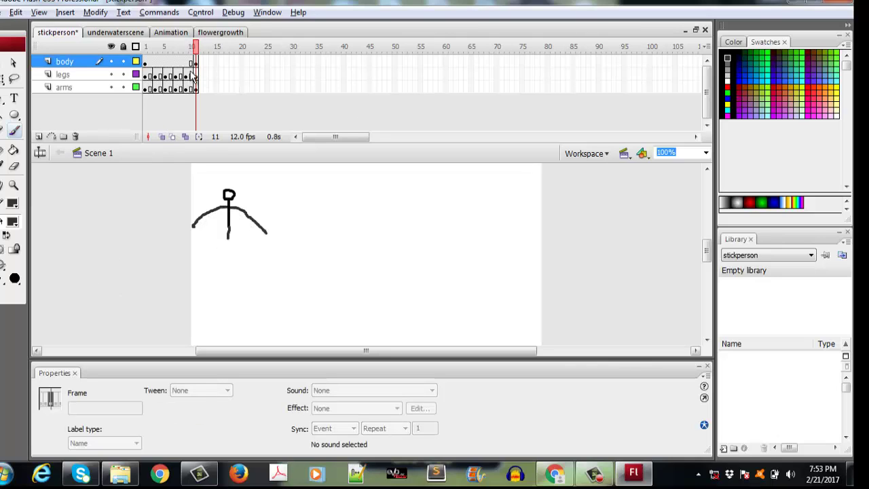
left_click(162, 137)
left_click(195, 76)
key("Return")
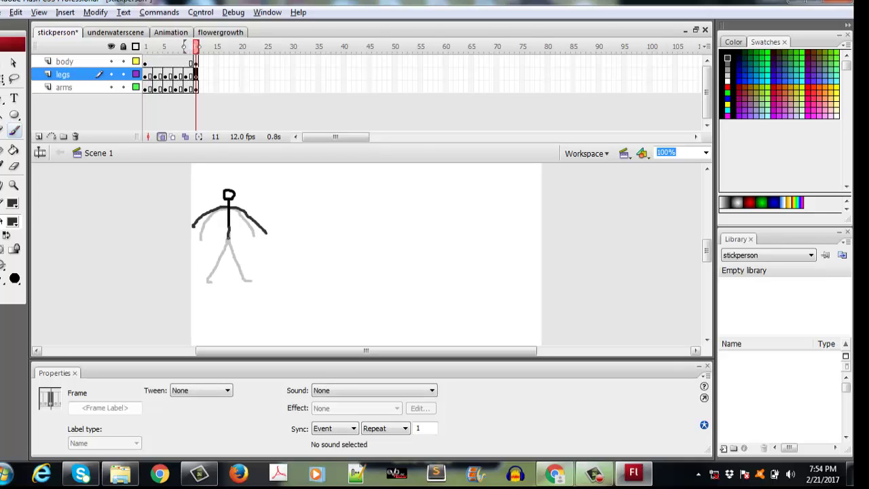
left_click_drag(228, 236, 208, 275)
key("ctrl+z")
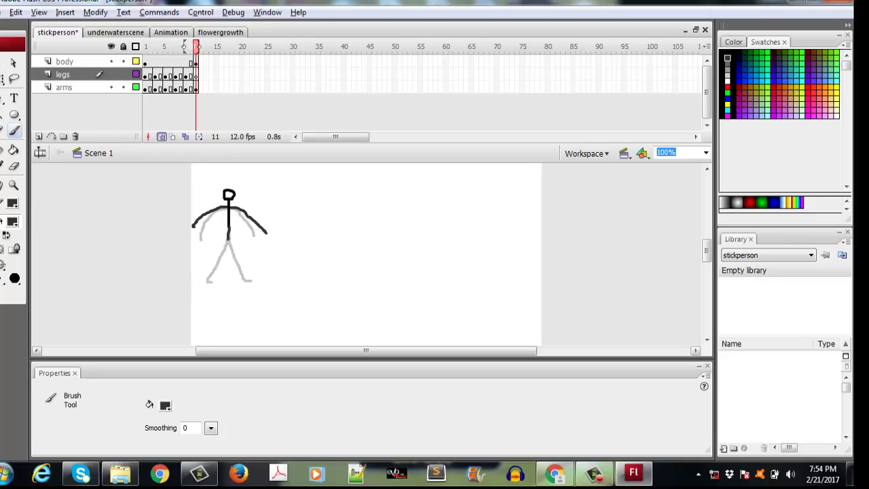
left_click_drag(228, 235, 206, 281)
left_click_drag(229, 237, 245, 281)
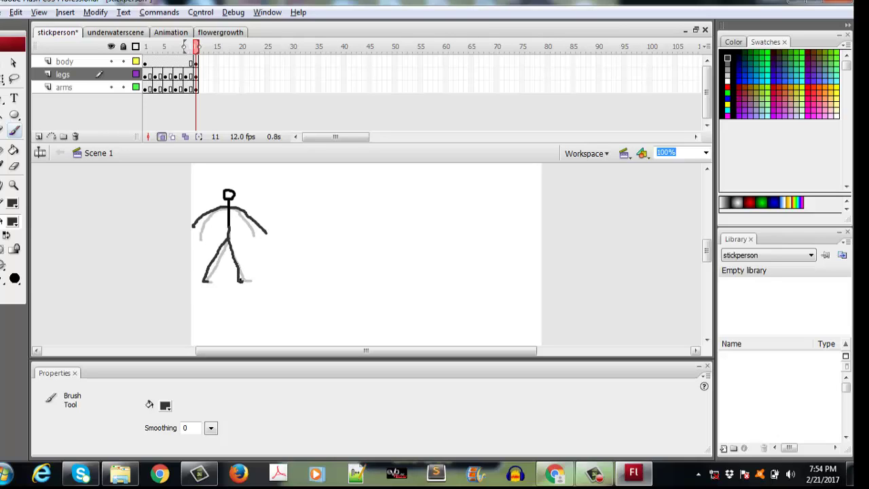
Step: Replay the walk with the new leg pose and compare frame 11 with frame 9
key("Return")
left_click(195, 76)
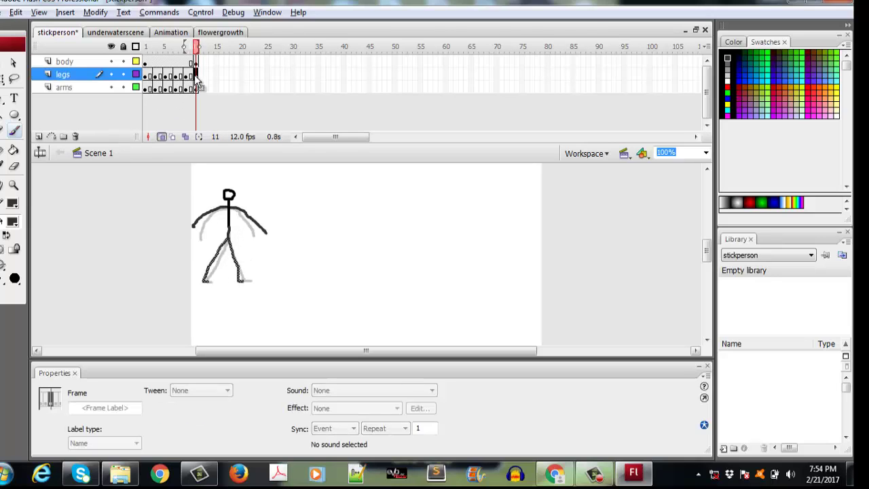
key("comma")
key("comma")
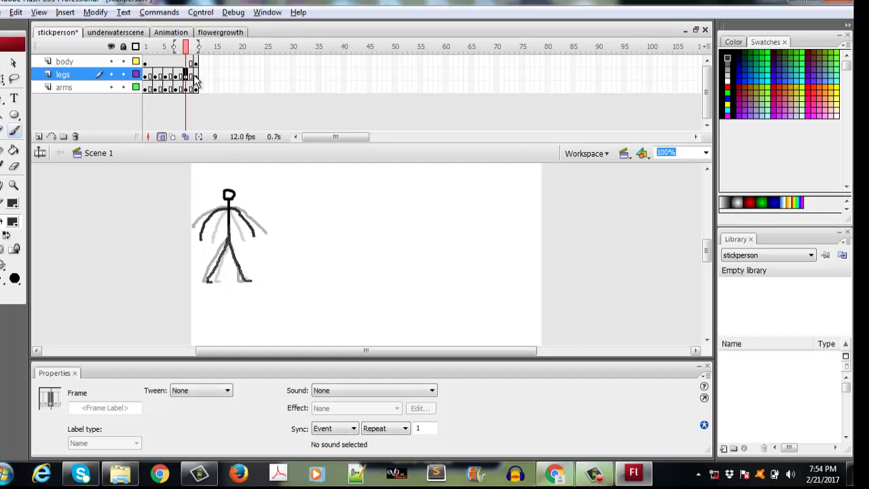
key("period")
key("period")
key("Return")
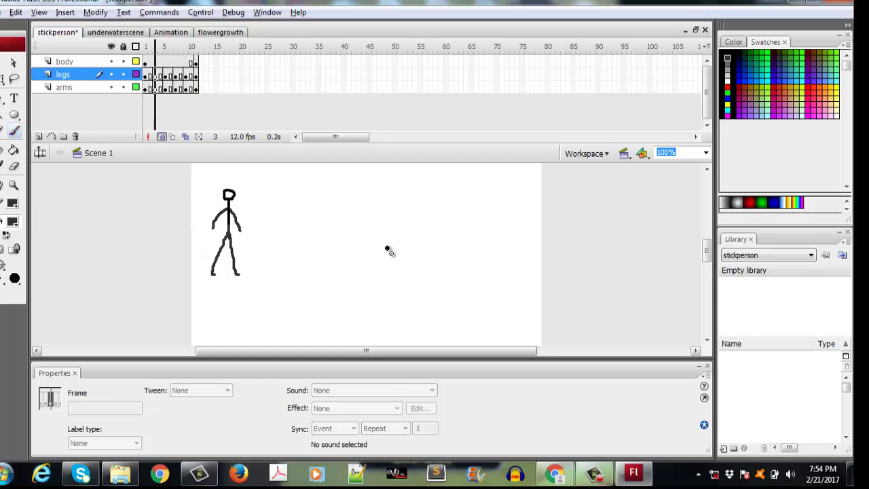
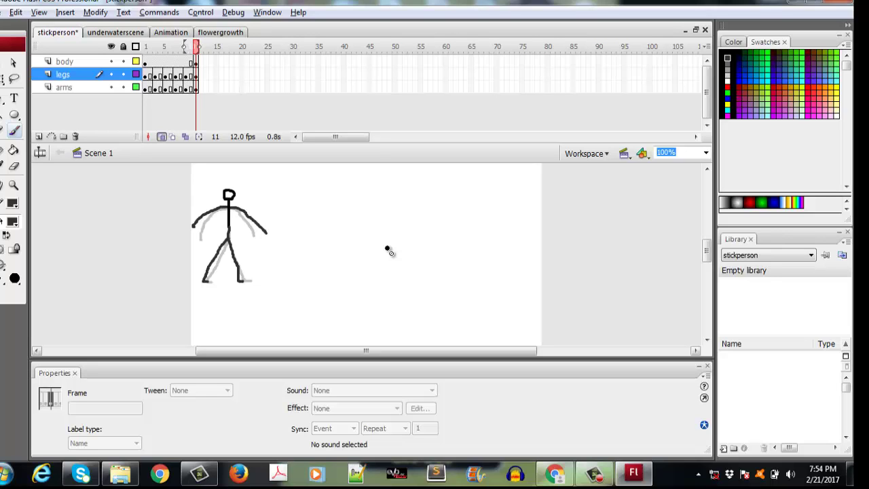
Step: Check the stick person task in Chrome's animation activity list, and return to Flash to test the stickperson movie
left_click(554, 473)
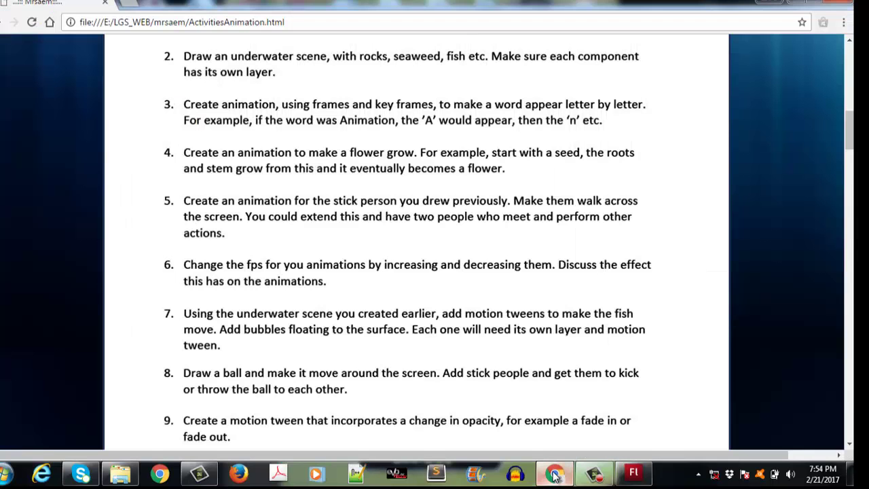
left_click(554, 473)
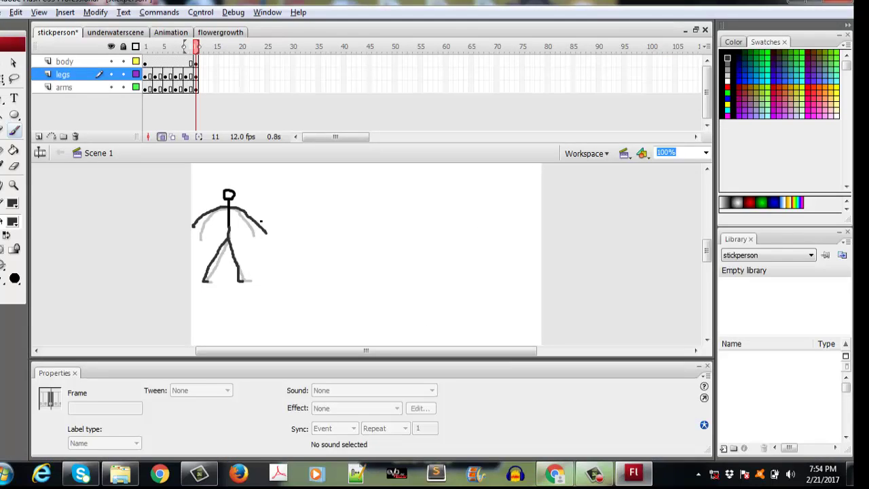
key("ctrl+Return")
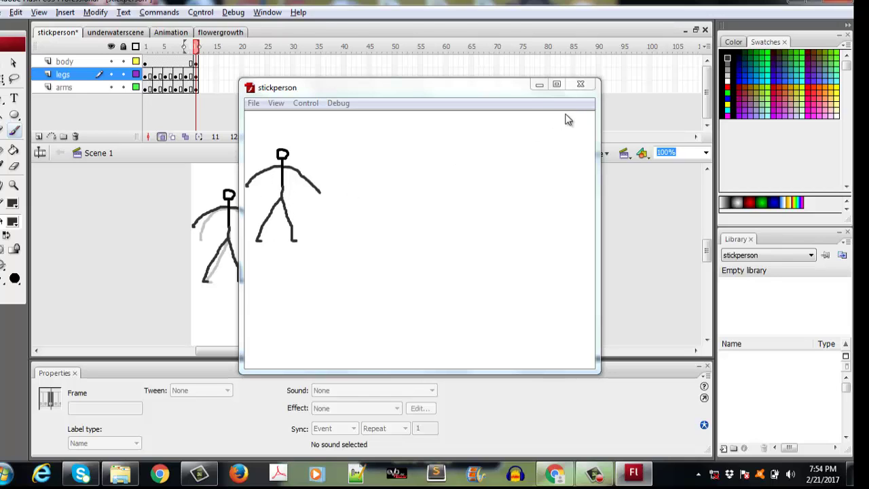
left_click(580, 84)
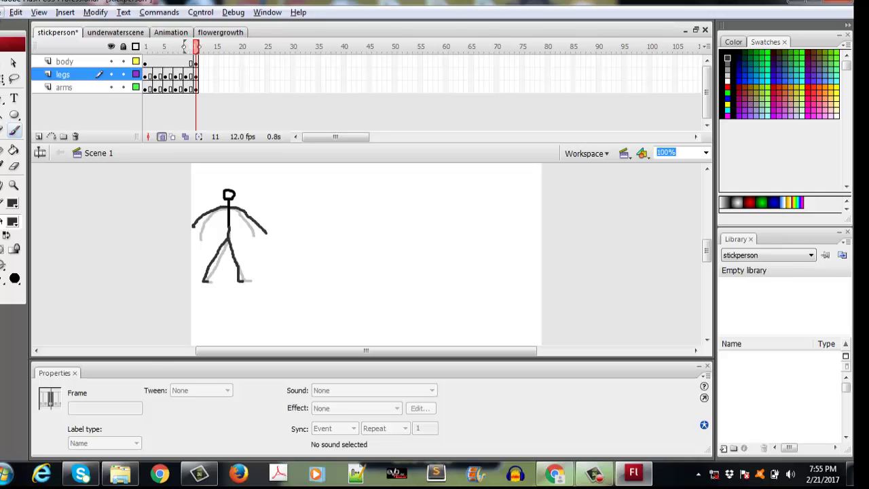
Step: Create a new blank Flash File (ActionScript 2.0) document
left_click(2, 12)
left_click(14, 26)
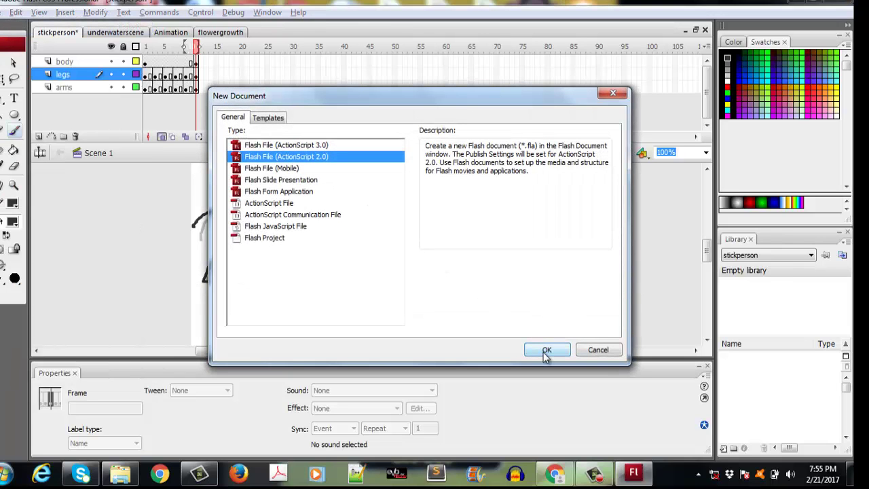
left_click(546, 350)
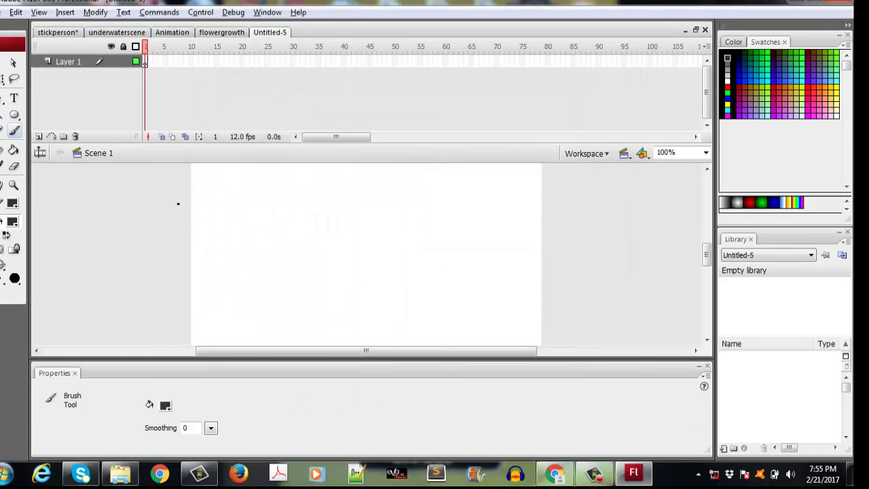
left_click(2, 12)
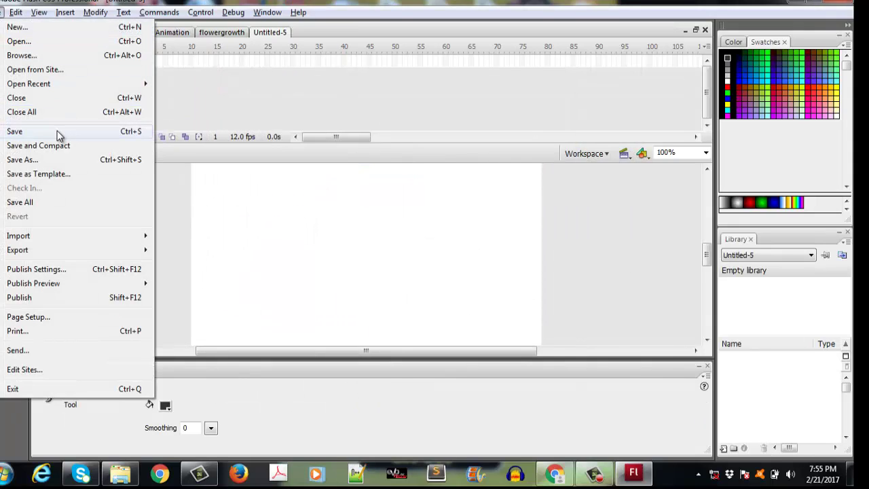
left_click(249, 185)
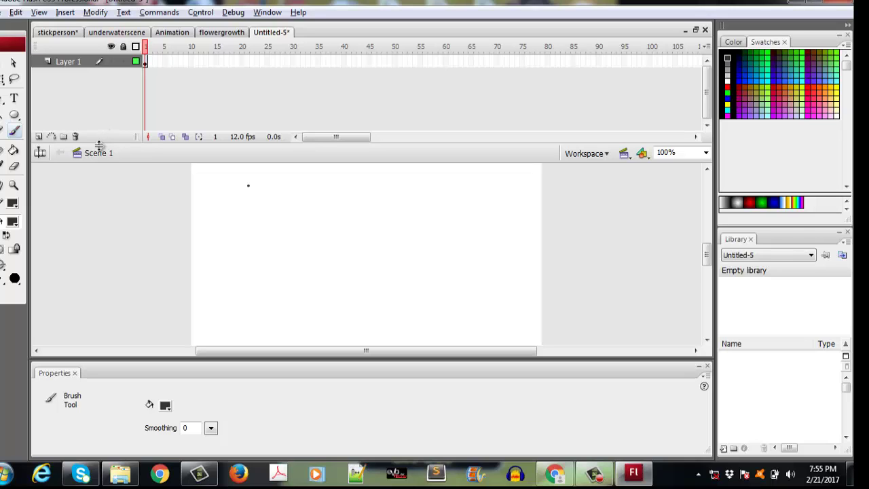
Step: Create a movie clip symbol named legs and paint two spread legs with feet on its first frame, starting at the registration mark
key("ctrl+F8")
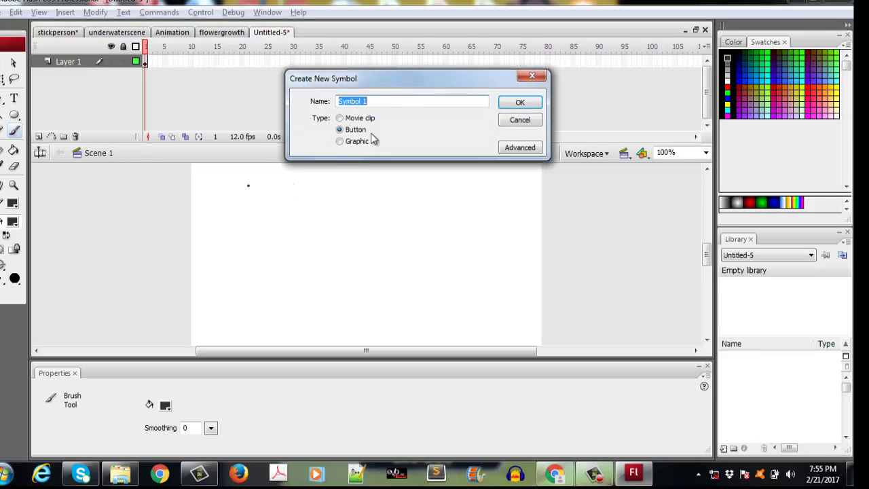
left_click(370, 117)
left_click_drag(375, 101, 311, 114)
key("BackSpace")
type("legs")
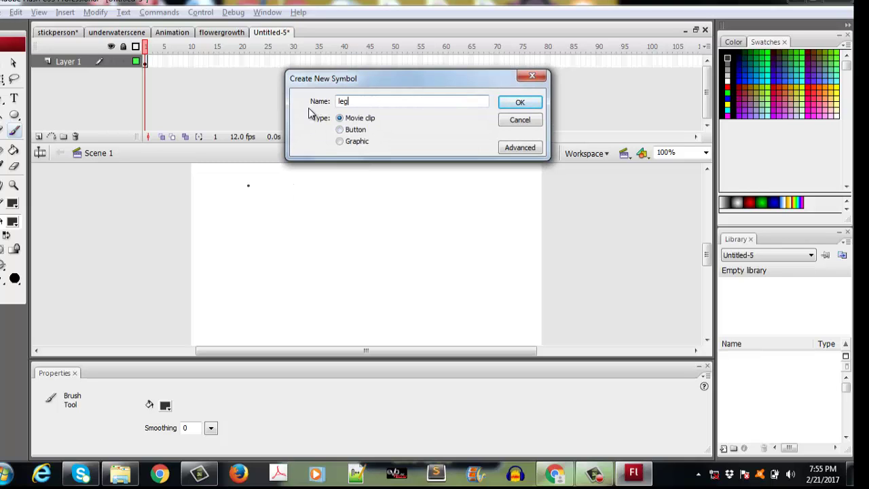
left_click(517, 103)
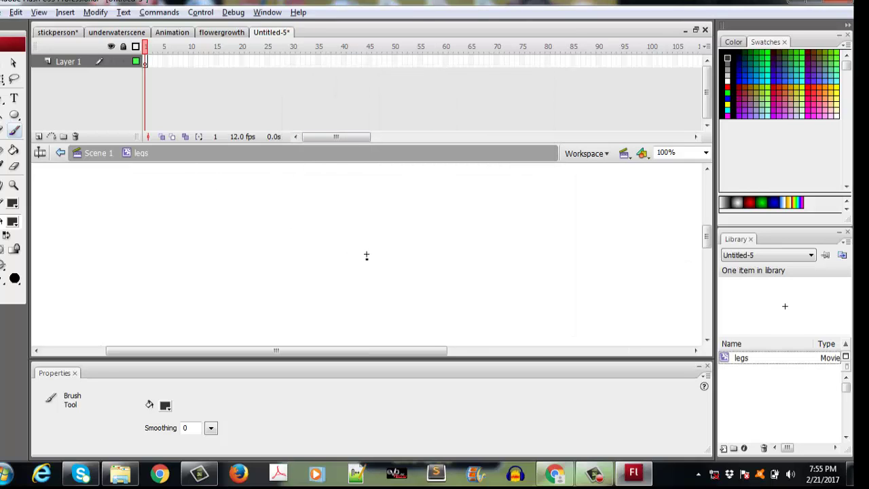
left_click(365, 256)
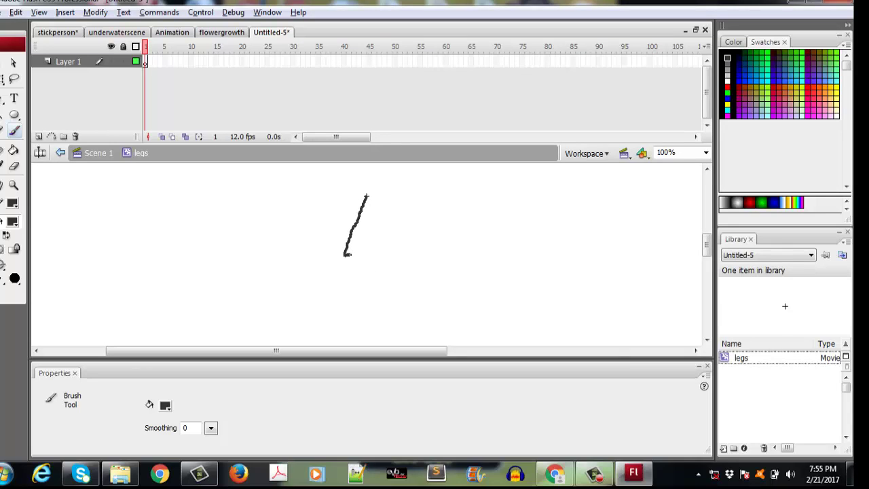
left_click_drag(368, 202, 377, 236)
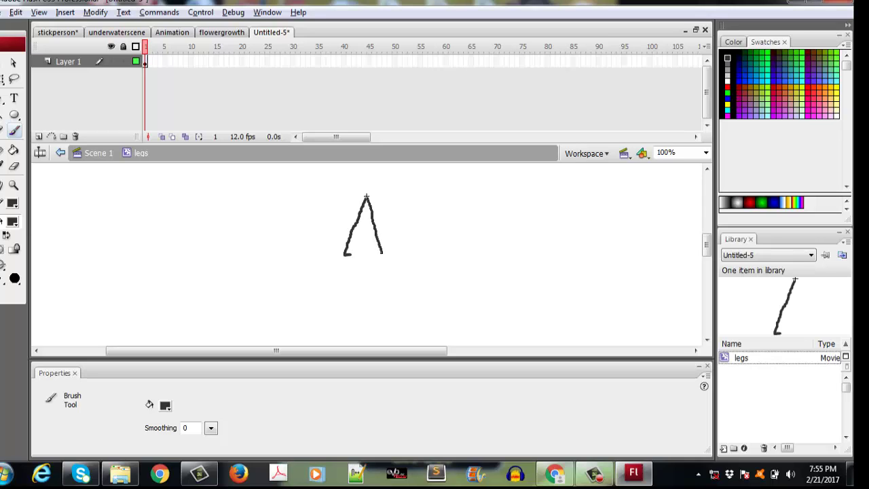
Step: With onion skinning on, paint one straight and one bent leg on a blank keyframe at frame 3 of the legs clip, and return to Scene 1
left_click(155, 61)
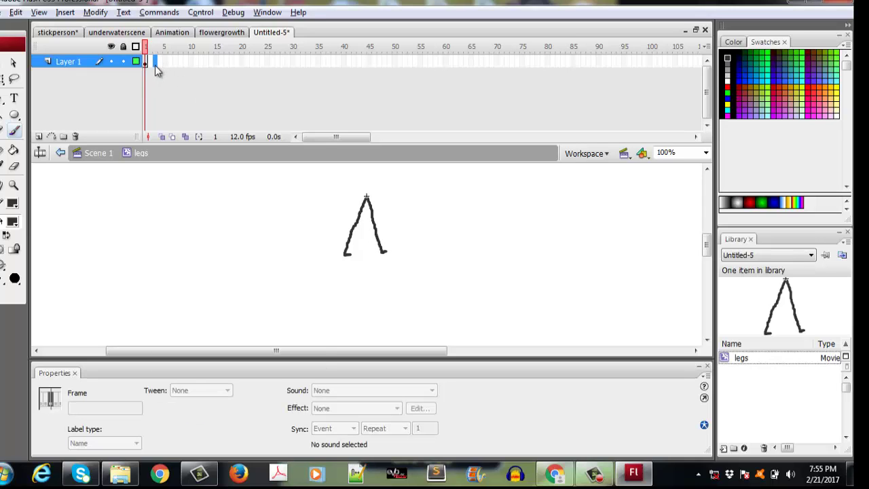
right_click(155, 63)
left_click(186, 155)
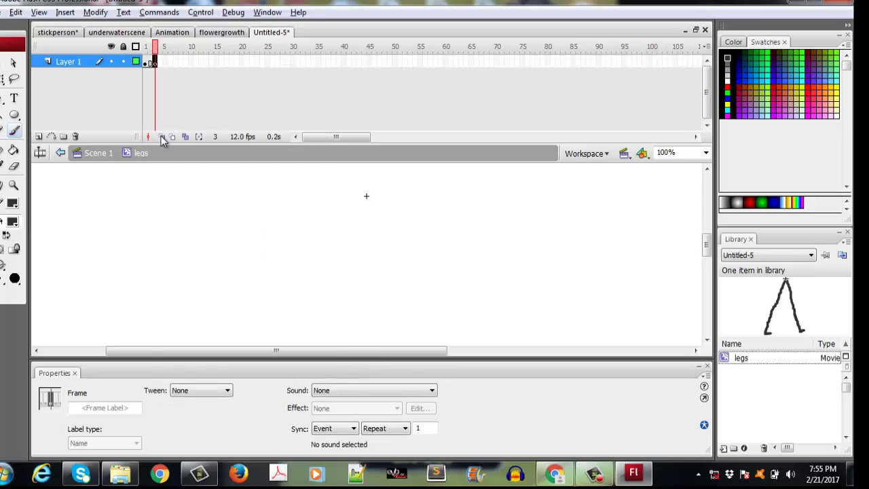
left_click(161, 136)
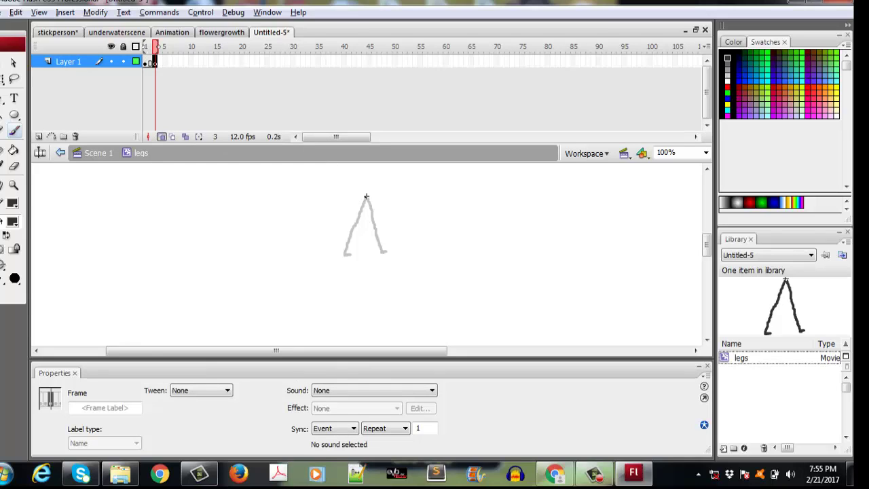
left_click_drag(366, 196, 366, 198)
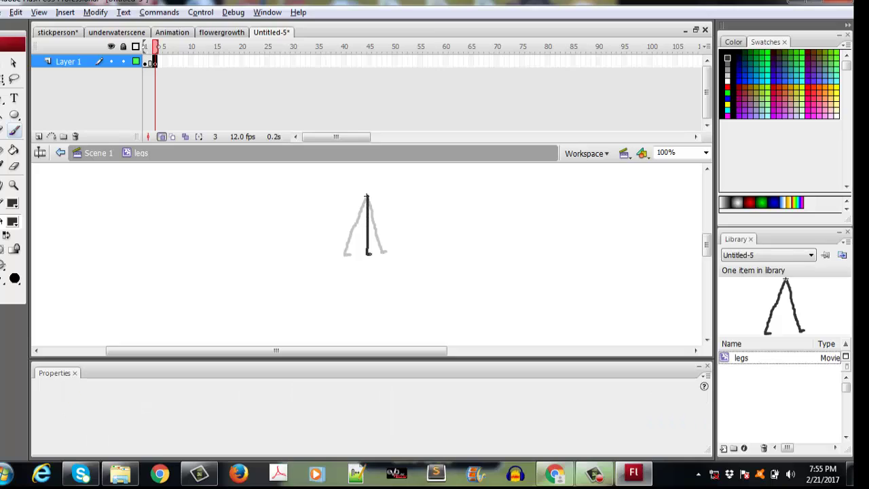
left_click_drag(368, 253, 370, 253)
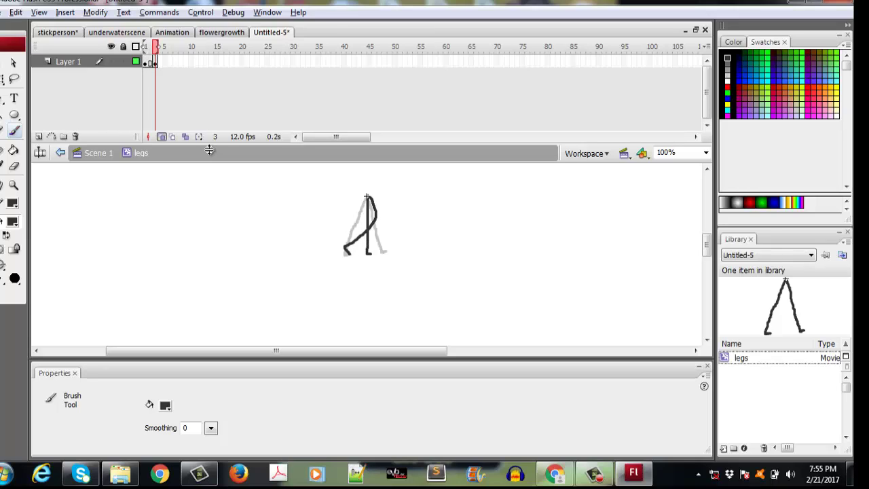
left_click(95, 153)
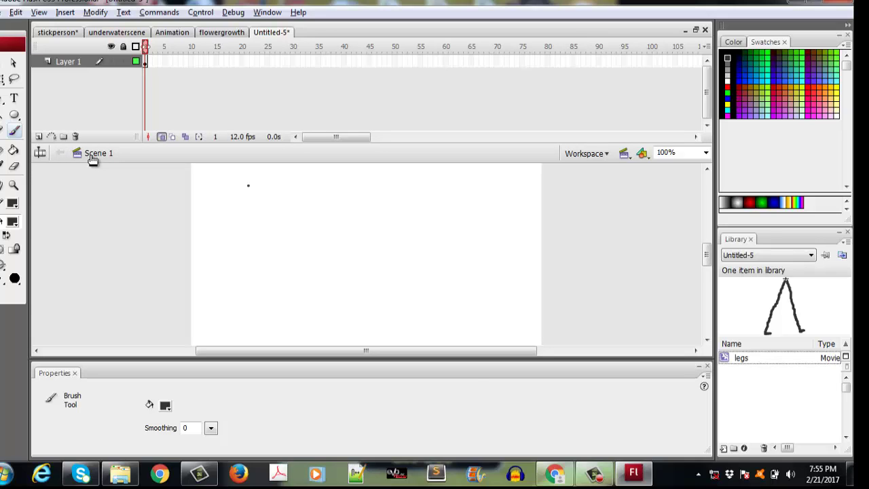
Step: Create a new movie clip symbol named arms
key("ctrl+F8")
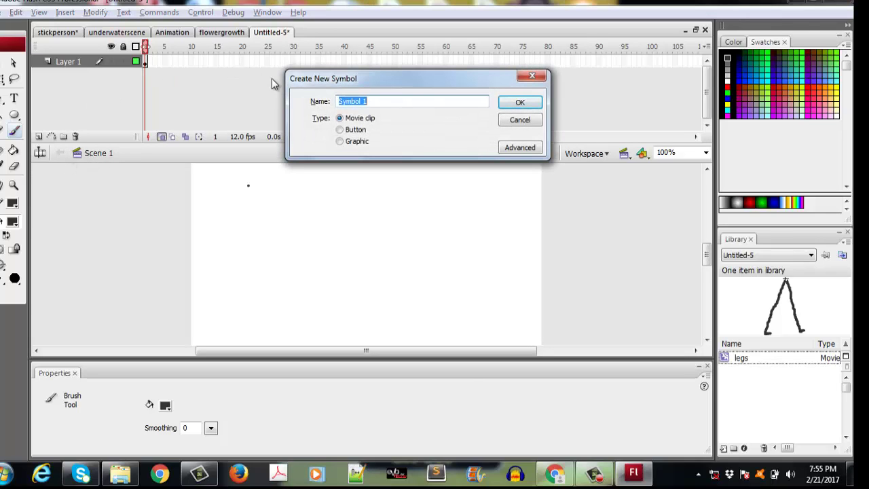
type("arms")
left_click(518, 101)
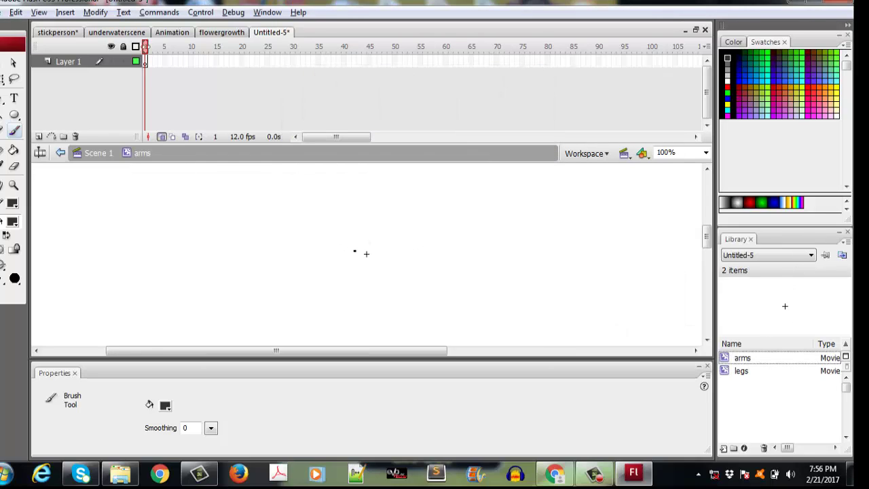
left_click(365, 254)
left_click_drag(367, 196, 365, 198)
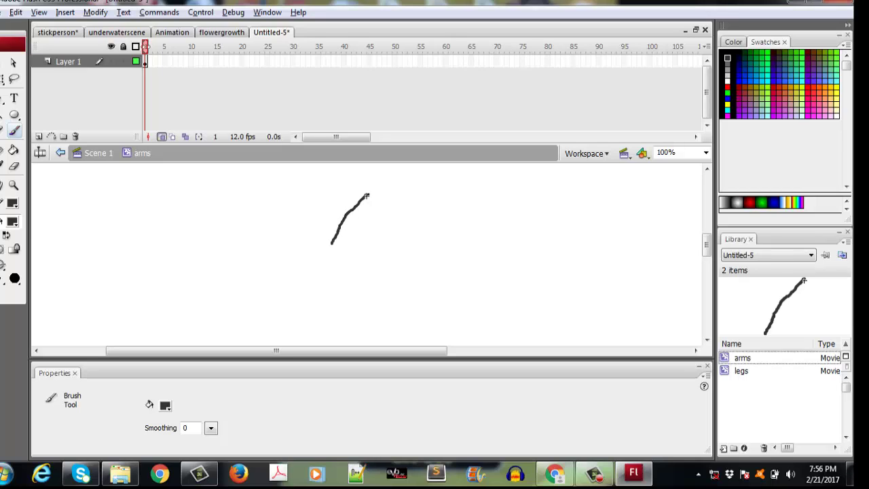
left_click_drag(381, 229, 388, 237)
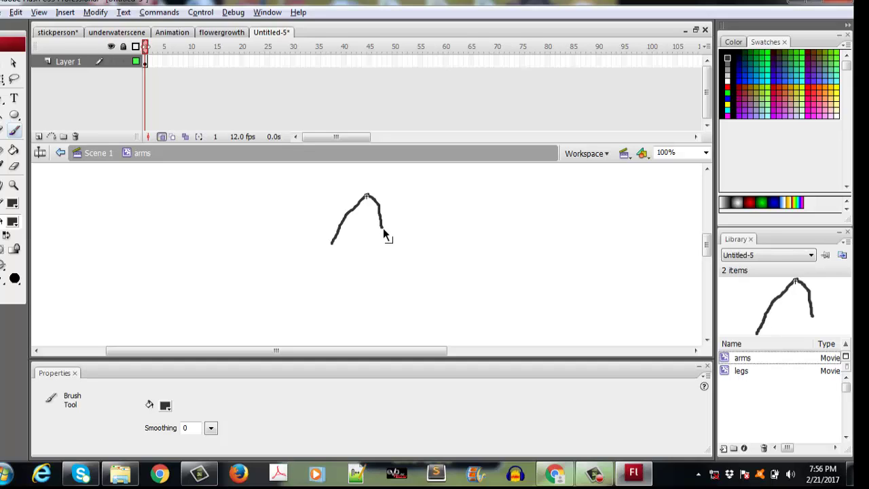
key("ctrl+z")
key("ctrl+z")
key("ctrl+z")
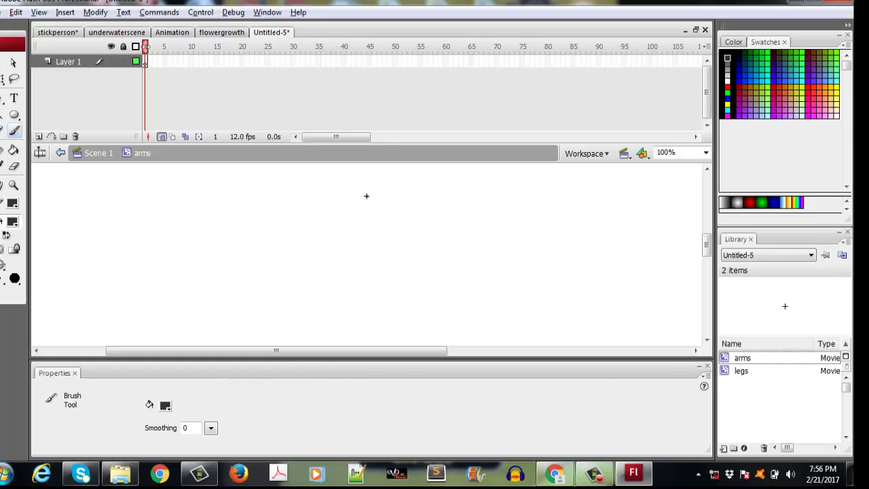
Step: Paint two widely spread arms on frame 1 of the arms clip and a slightly closer pair on a blank keyframe at frame 3
left_click_drag(360, 199, 322, 240)
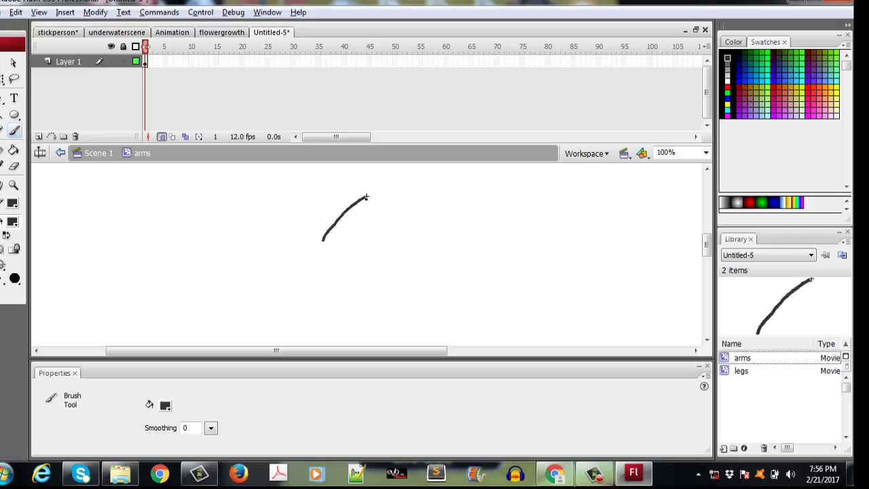
left_click_drag(366, 196, 393, 242)
left_click(154, 63)
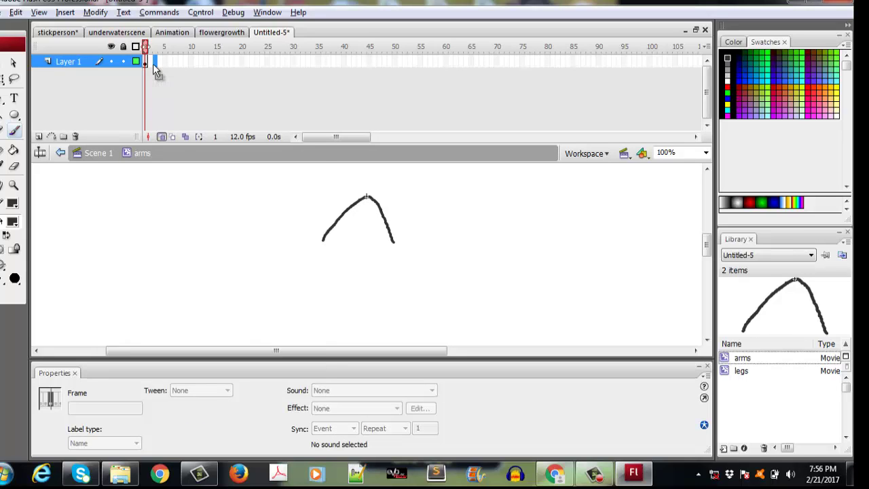
right_click(154, 62)
left_click(216, 152)
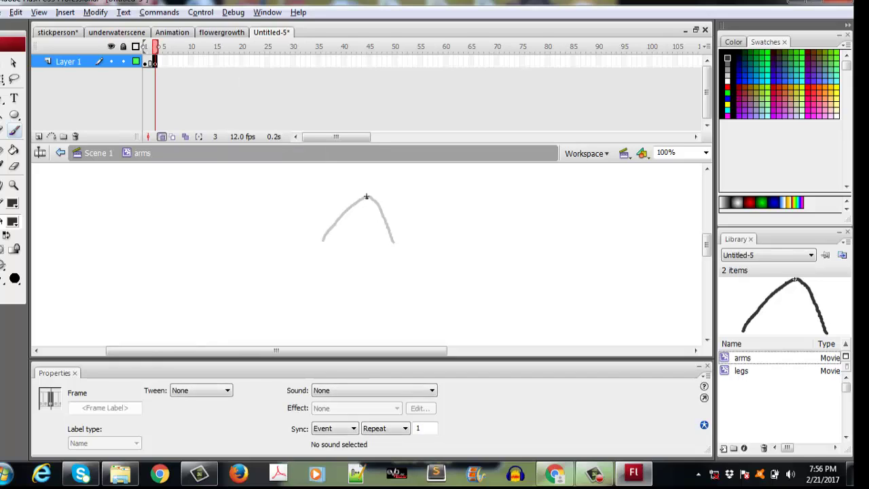
left_click_drag(366, 196, 352, 240)
key("ctrl+z")
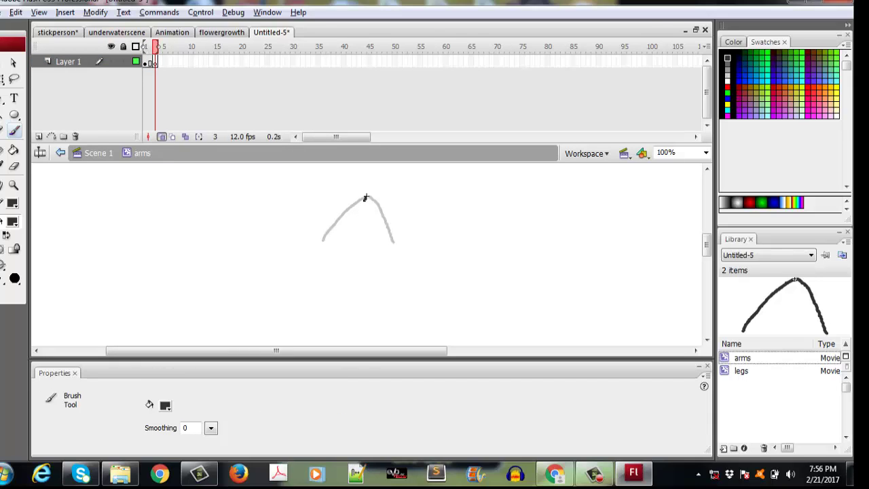
mouse_move(365, 197)
left_mouse_down()
mouse_move(344, 226)
mouse_move(382, 237)
mouse_move(385, 248)
left_mouse_up()
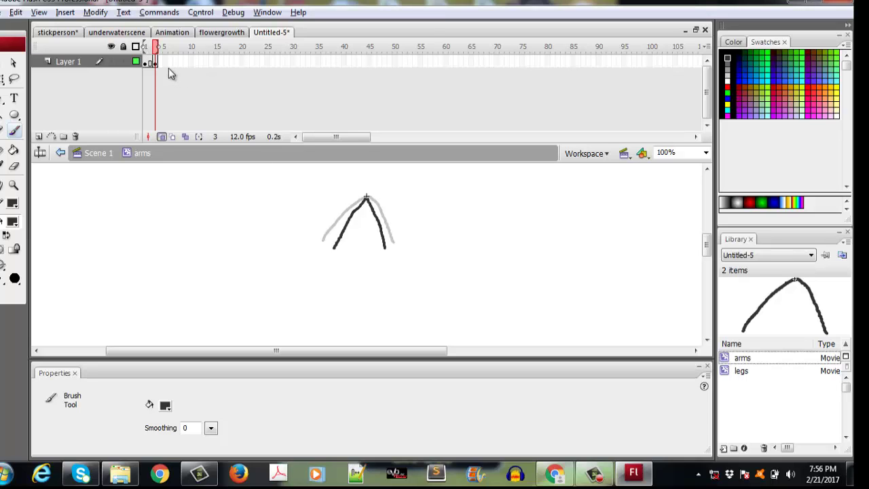
Step: Add a blank keyframe at frame 5 of the arms clip, paint both arms closer together than in frame 3, and return to Scene 1
left_click(167, 62)
right_click(167, 65)
left_click(210, 151)
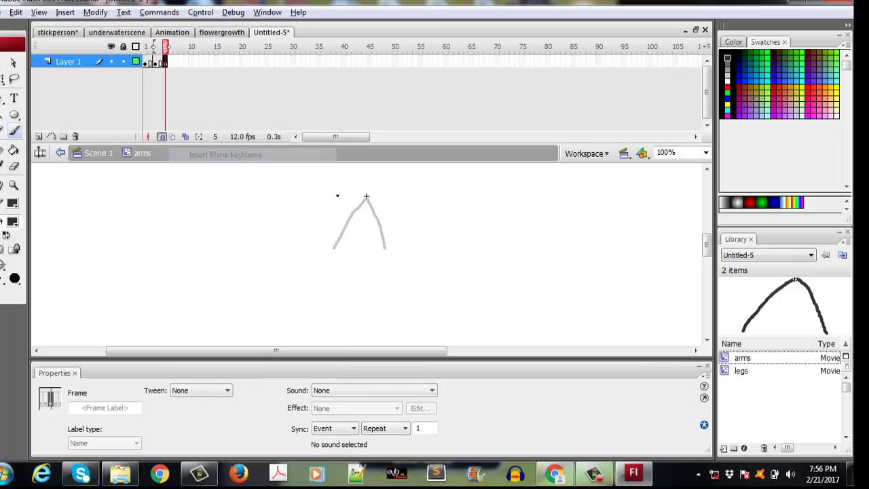
left_click_drag(365, 197, 350, 249)
key("ctrl+z")
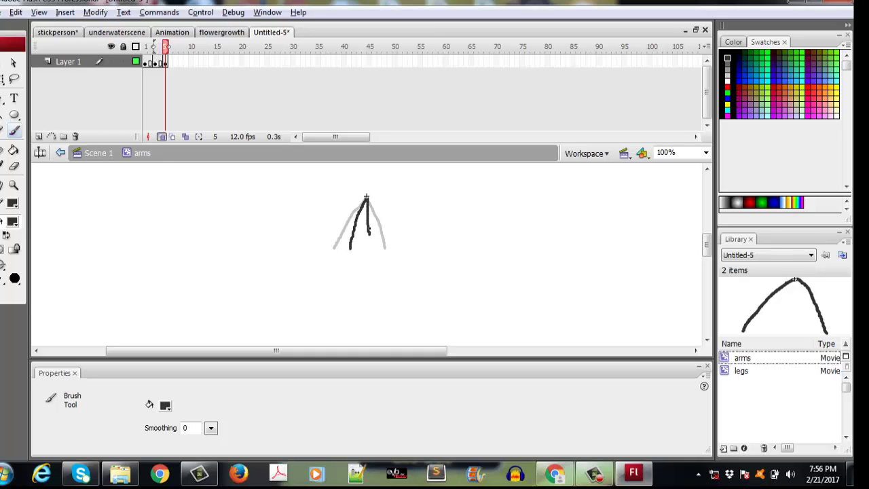
key("ctrl+z")
left_click_drag(367, 198, 371, 217)
left_click(93, 155)
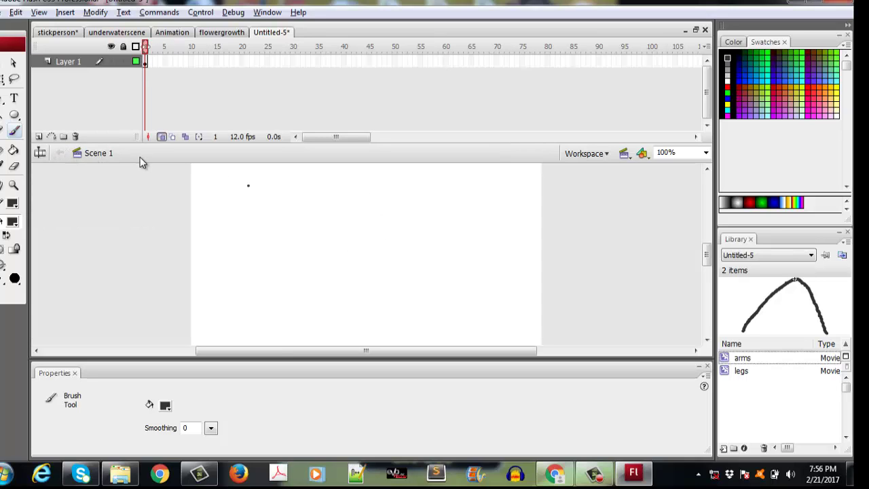
Step: Create a new movie clip symbol named body
key("ctrl+F8")
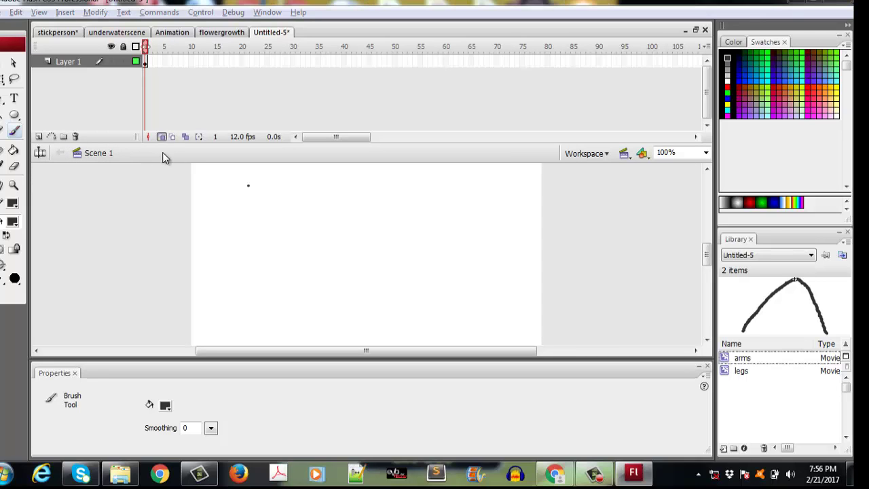
type("body")
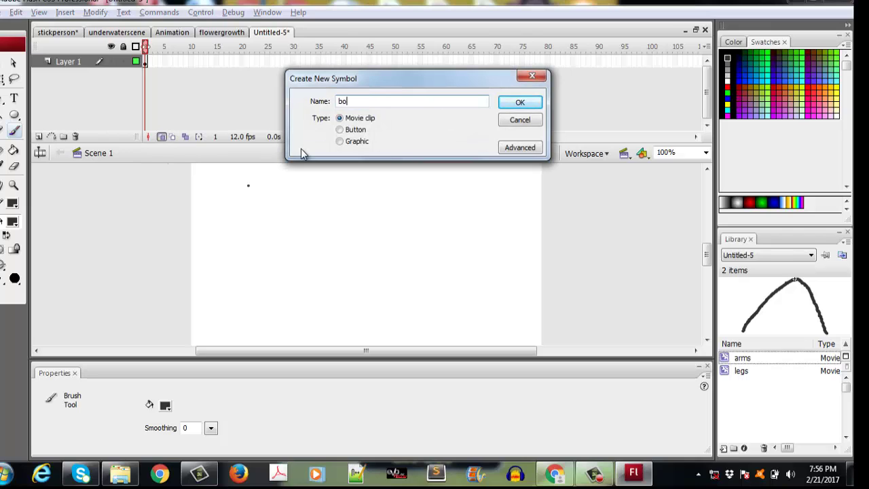
left_click(533, 103)
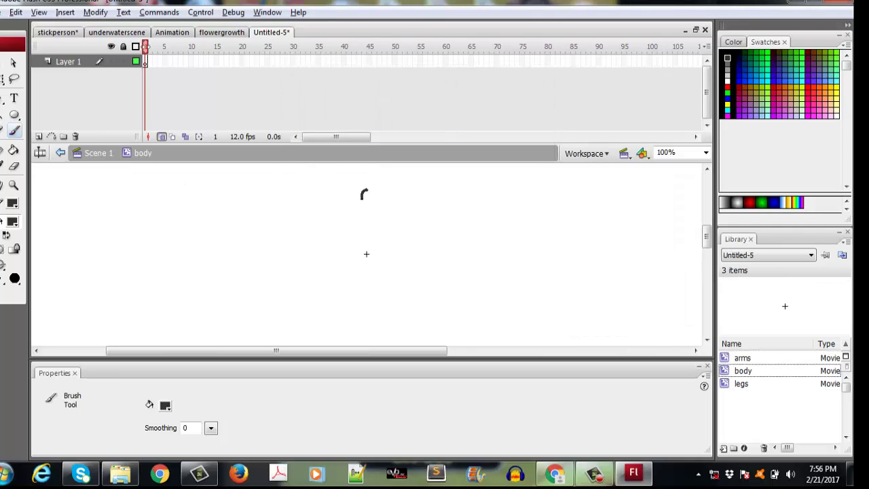
left_click_drag(372, 194, 367, 191)
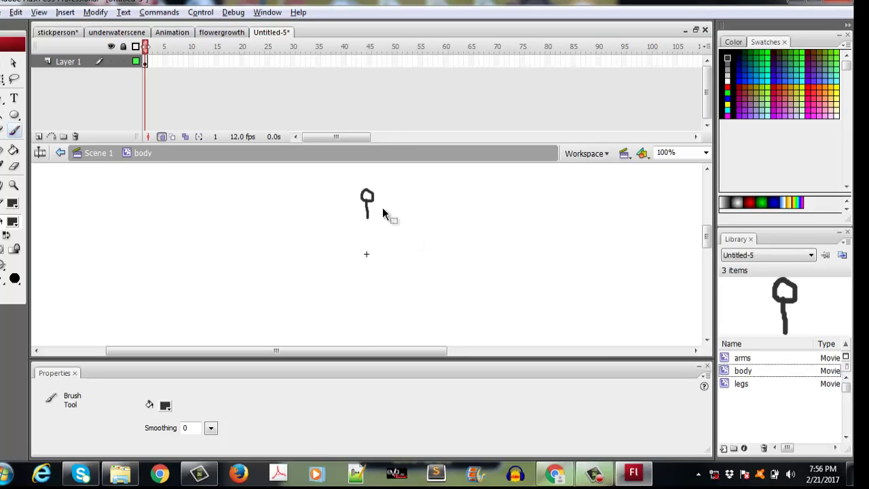
key("ctrl+a")
key("Delete")
Step: Paint a round head with a vertical torso down to the body clip's registration mark, and return to Scene 1 with the Selection tool
left_click(361, 199)
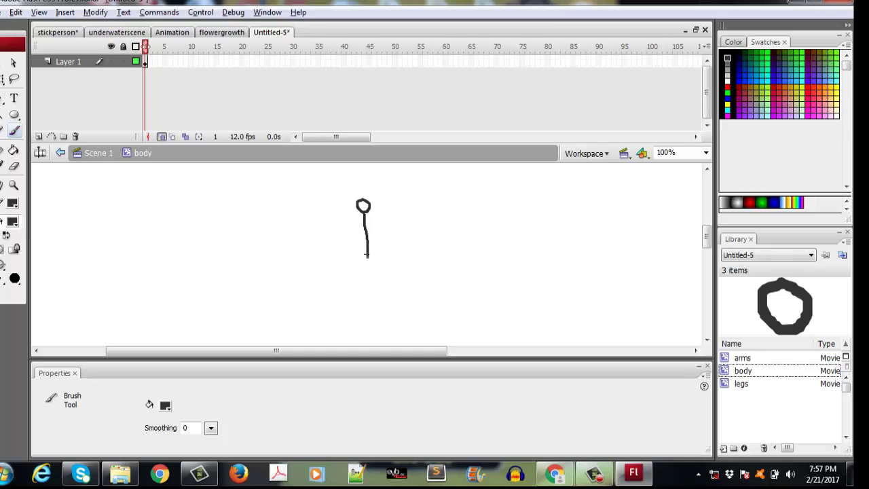
key("ctrl+z")
key("ctrl+z")
left_click_drag(366, 254, 366, 254)
key("ctrl+z")
left_click(99, 153)
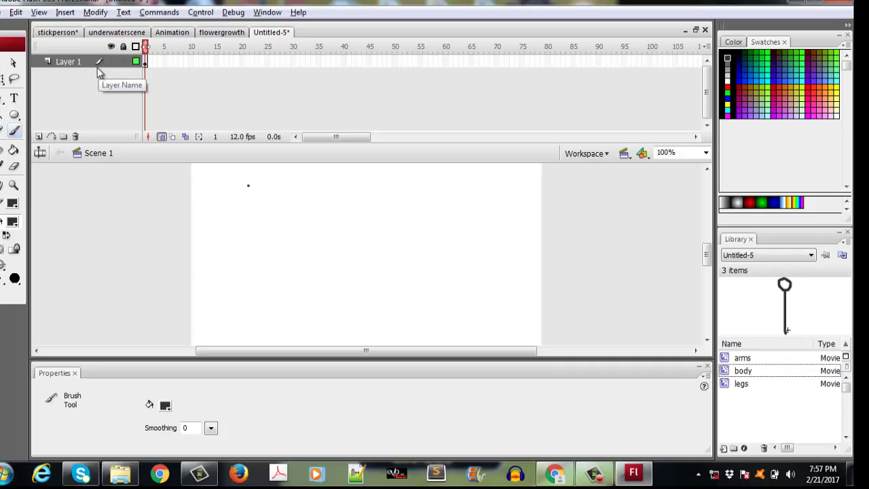
left_click(12, 62)
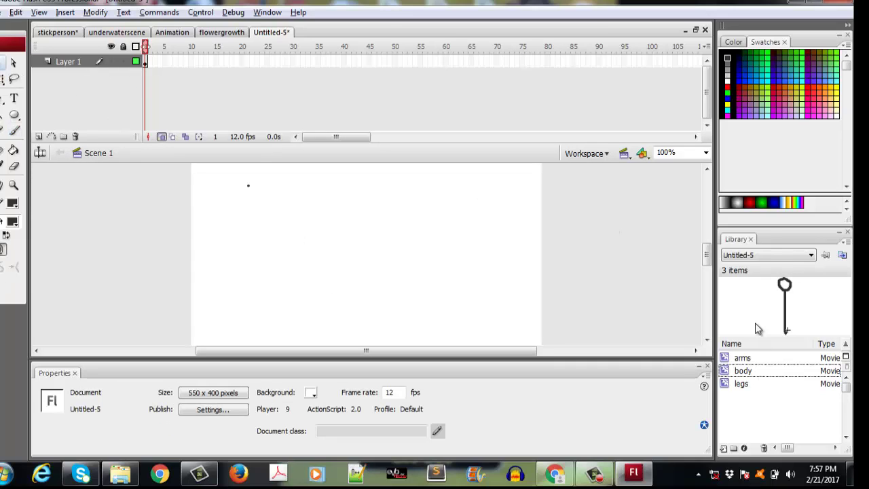
Step: Assemble the stick person near the stage's left edge by placing the body, arms and legs clips, nudging the legs onto the torso's end
left_click_drag(657, 309, 231, 224)
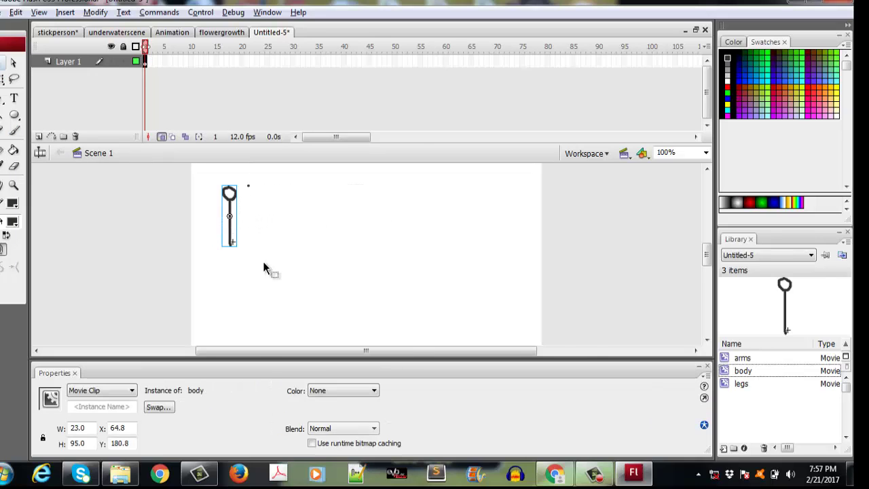
left_click(742, 358)
left_click_drag(742, 357, 239, 234)
left_click(765, 388)
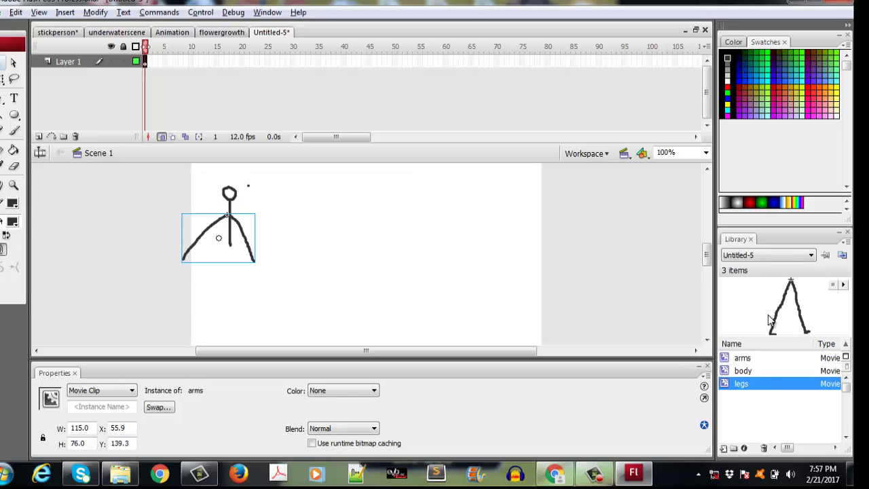
left_click_drag(778, 311, 227, 275)
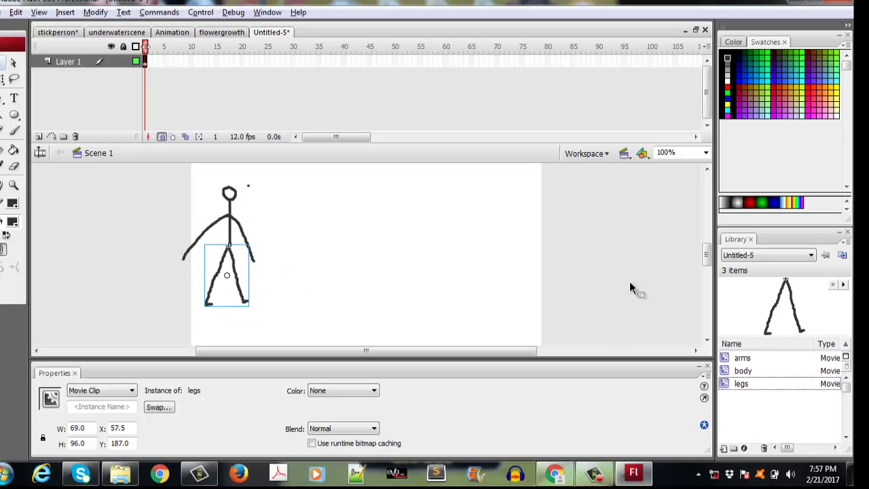
key("Right")
key("Right")
key("Up")
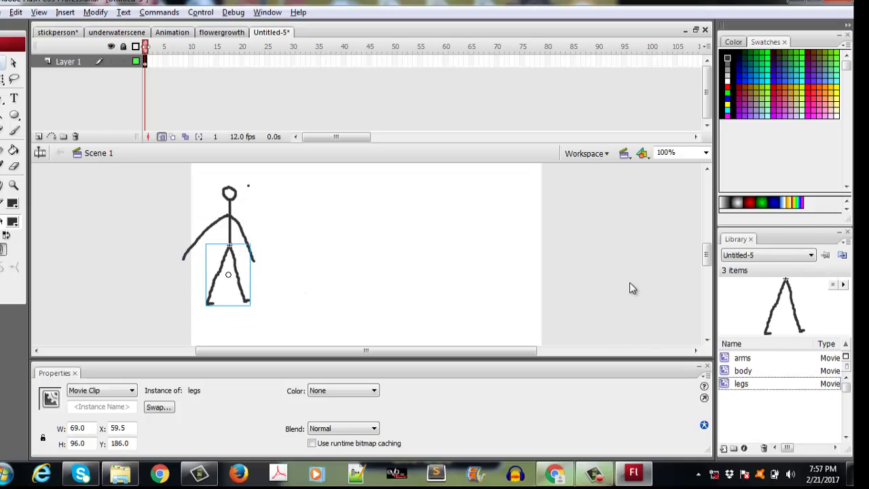
left_click(630, 283)
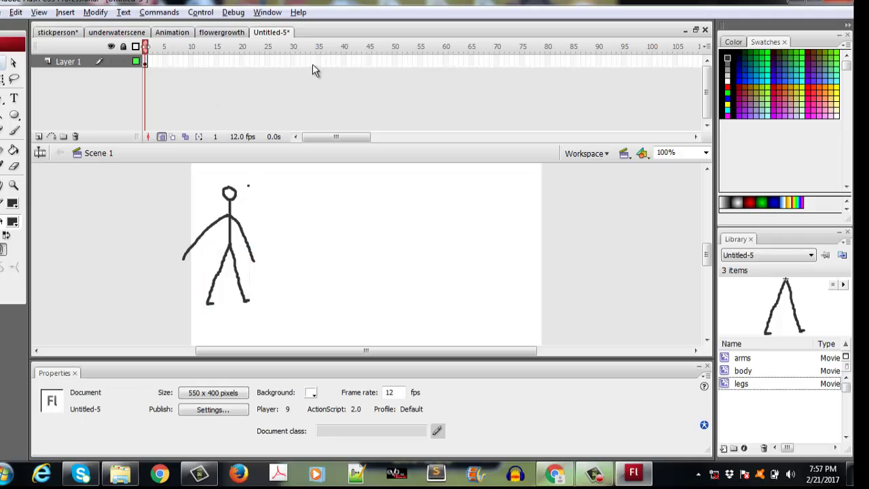
Step: Insert a keyframe at frame 30 of Layer 1 and create a motion tween from frame 1 to it
left_click(344, 62)
right_click(345, 64)
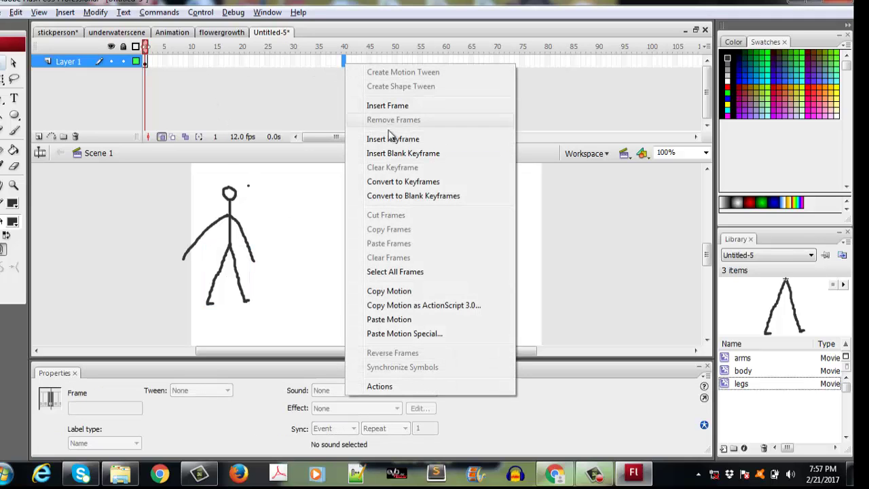
left_click(293, 63)
right_click(294, 63)
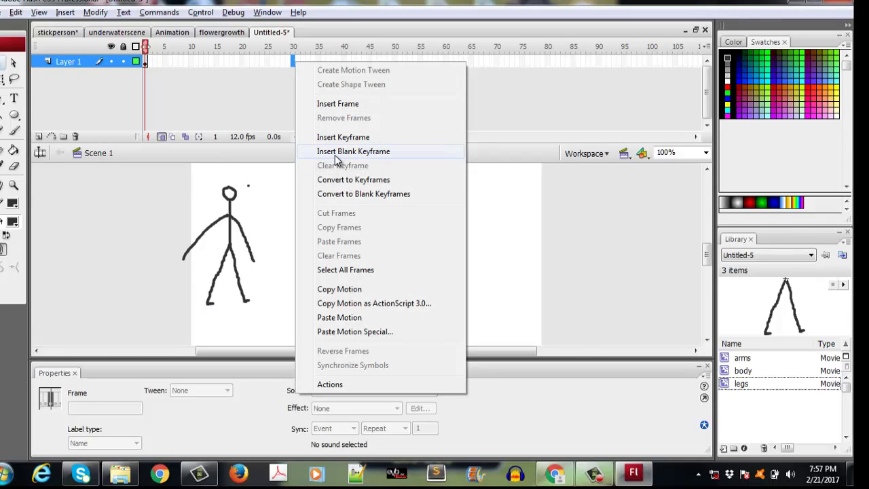
left_click(340, 136)
right_click(284, 62)
left_click(302, 67)
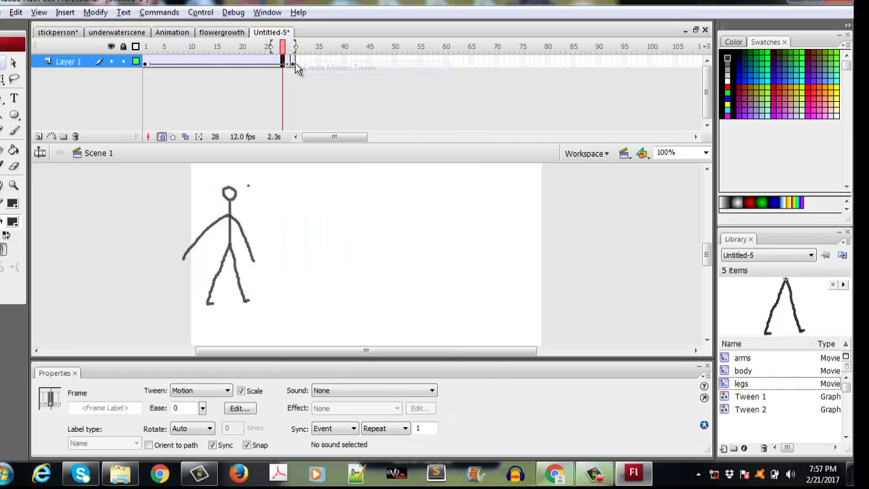
Step: Move the frame 30 figure across to the stage's right edge at about X 560, Y 198, and test the movie
right_click(292, 62)
left_click(300, 68)
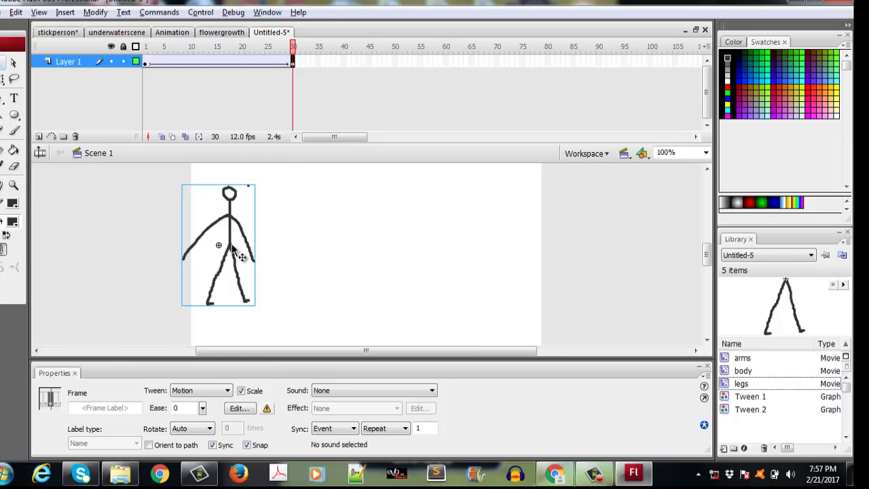
left_click_drag(241, 256, 560, 270)
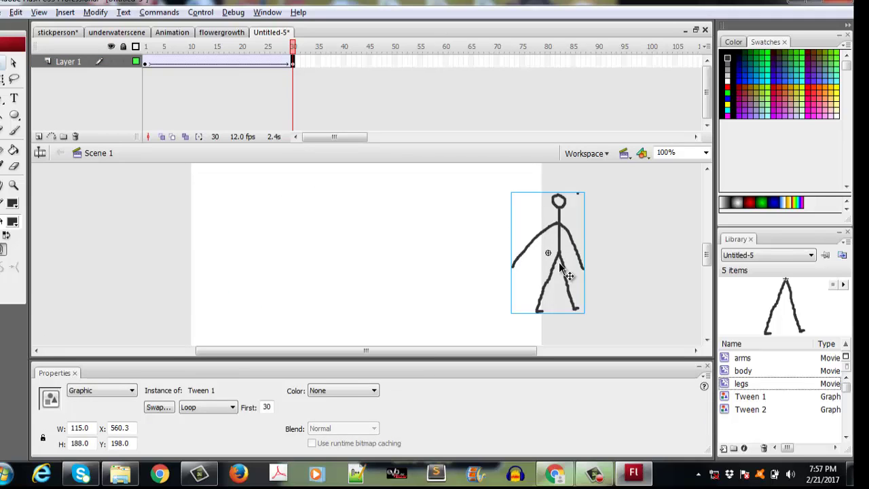
key("Return")
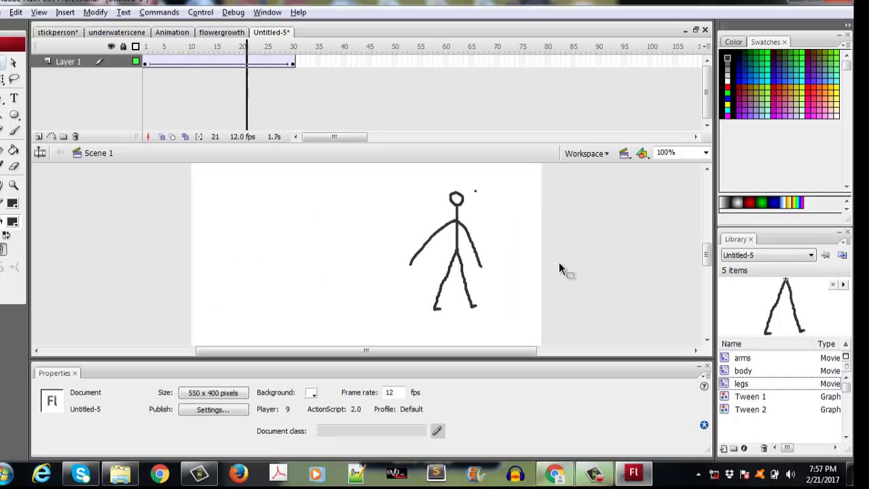
key("ctrl+Return")
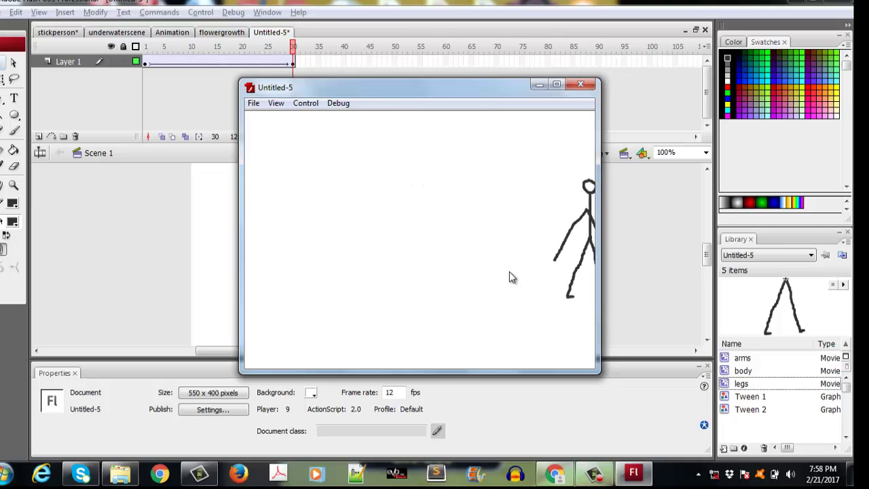
left_click(581, 83)
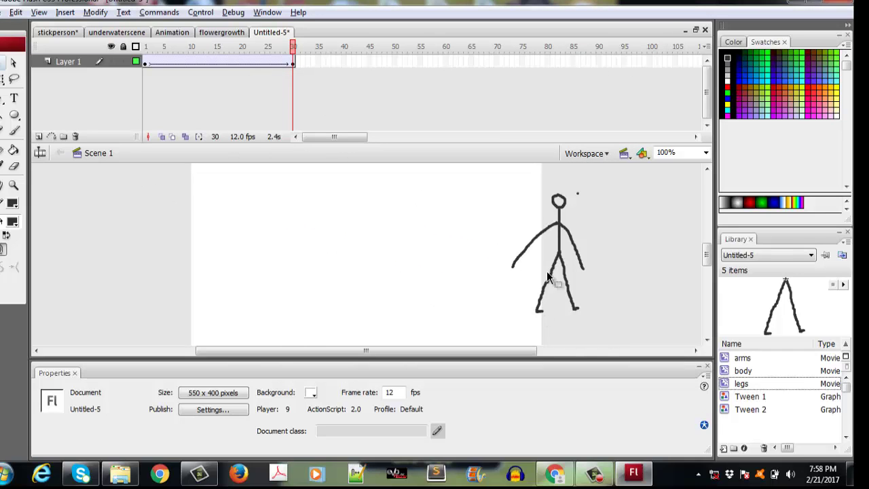
Step: Review the body, legs and arms movie clips in the library
left_click(756, 372)
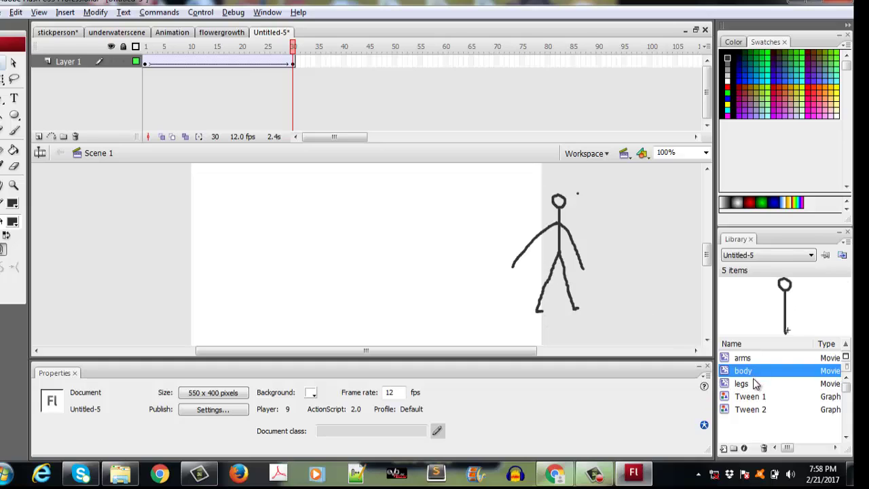
left_click(753, 384)
left_click(752, 370)
left_click(752, 383)
left_click(752, 371)
left_click(749, 358)
left_click(752, 384)
left_click(750, 372)
left_click(755, 384)
left_click(751, 371)
left_click(749, 358)
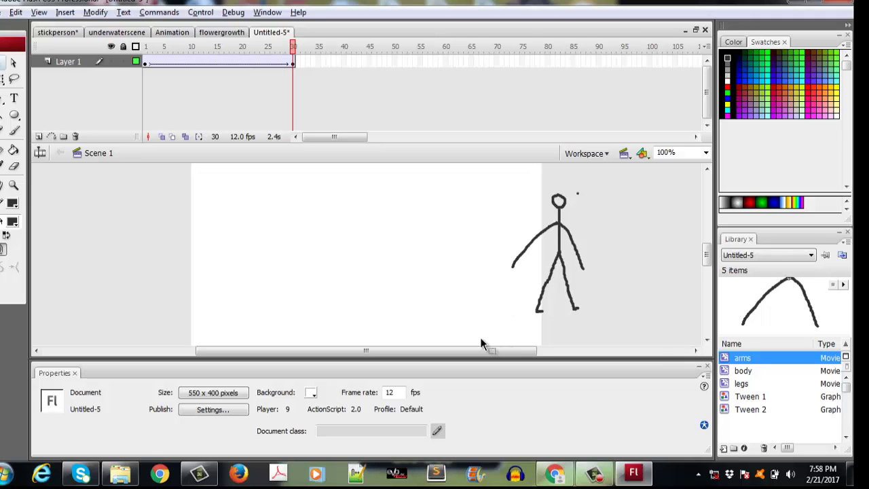
Step: Try to save the document as stickperson in the Activity1to18fromthebook folder, replacing the existing file
left_click(4, 12)
left_click(20, 160)
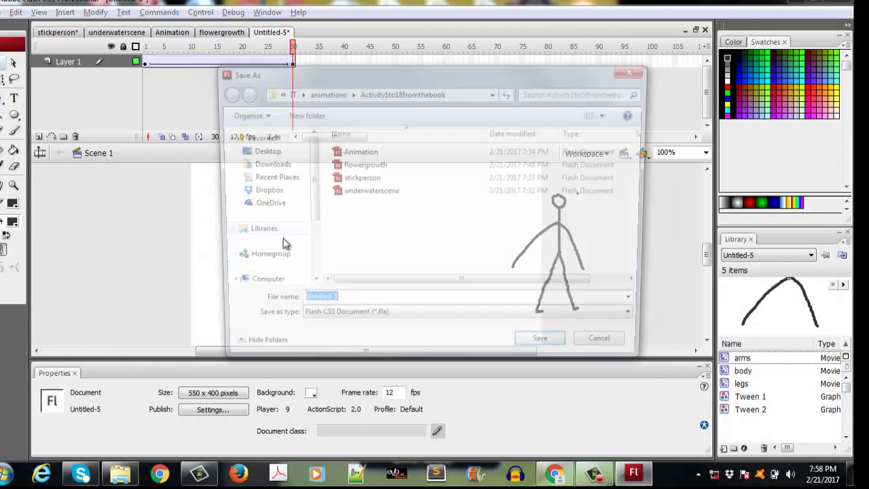
type("st")
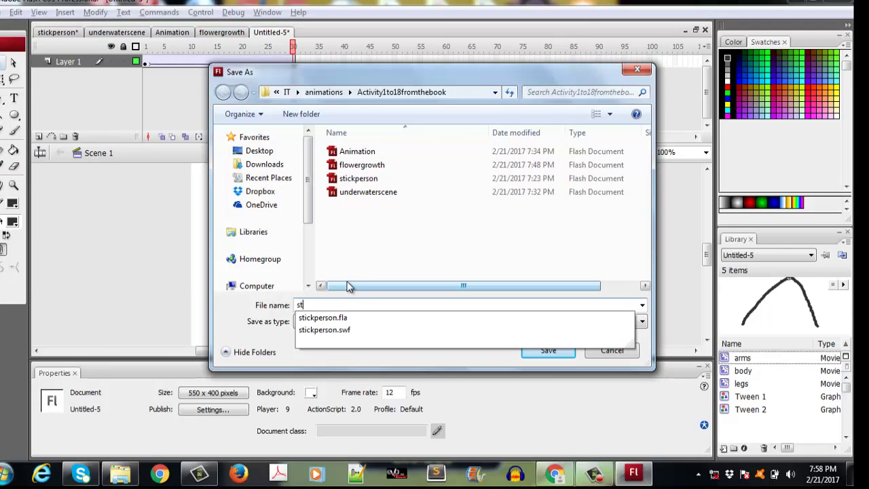
type("ickperson")
left_click(577, 366)
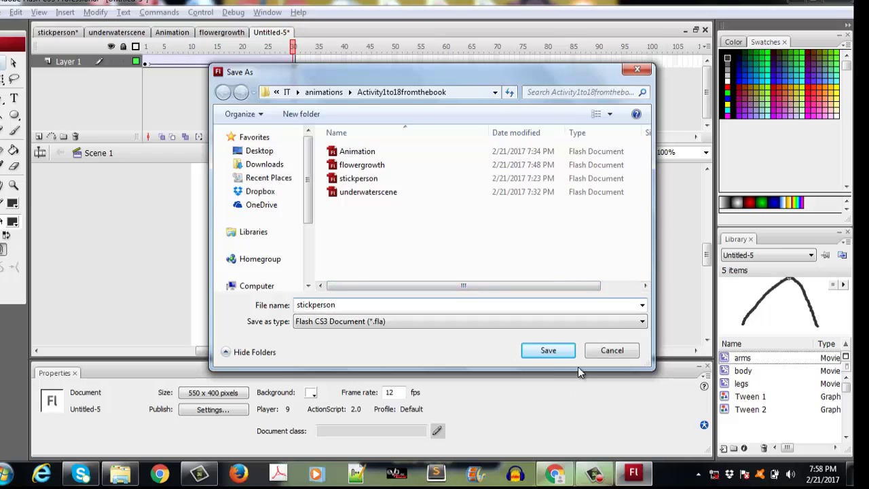
left_click(547, 350)
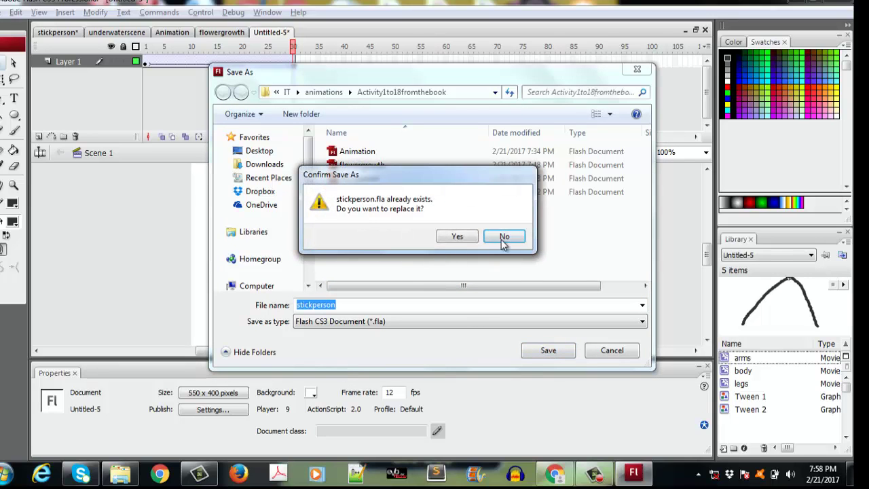
left_click(458, 238)
left_click(532, 280)
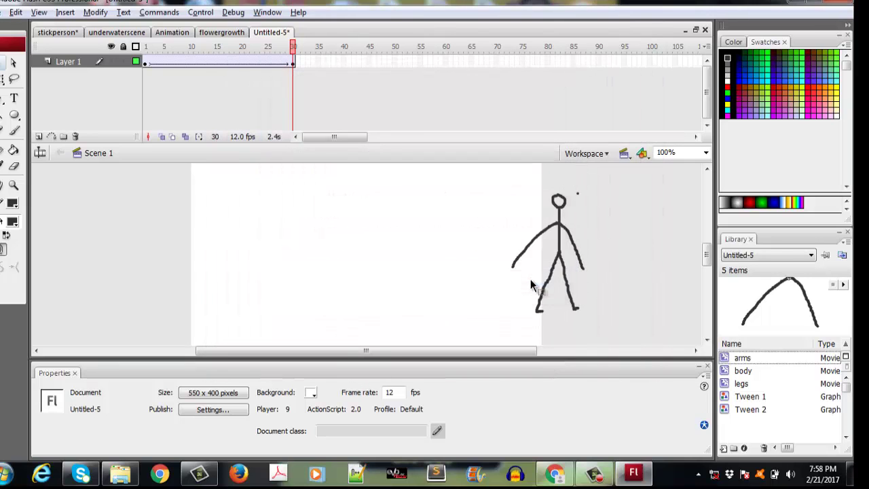
Step: Save the document as stickperson2 in the Activity1to18fromthebook folder
left_click(4, 12)
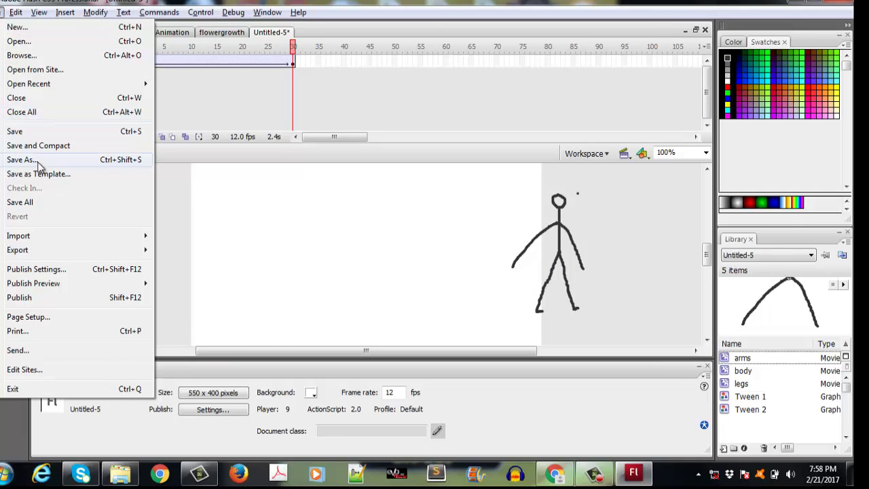
left_click(30, 161)
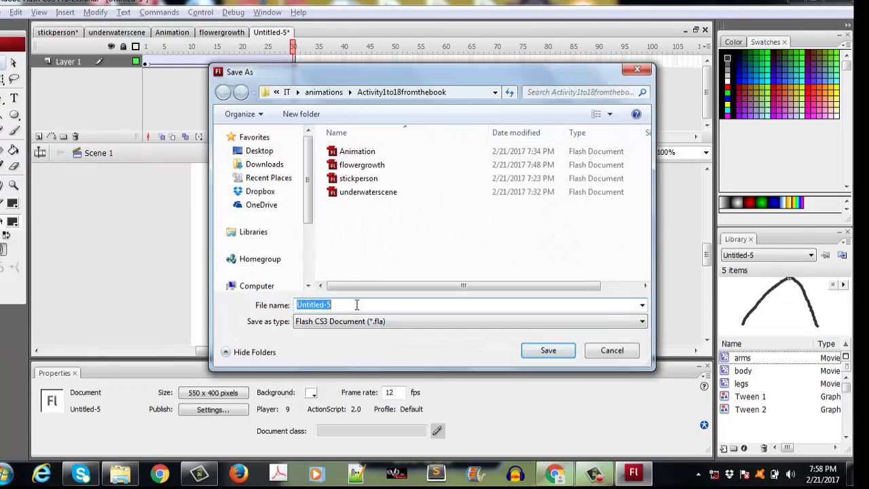
left_click(358, 178)
left_click(342, 304)
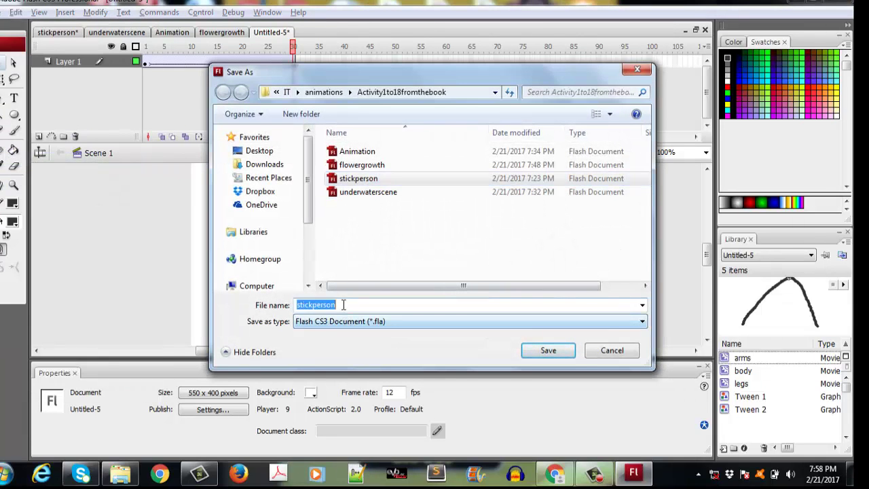
left_click(343, 305)
type("2")
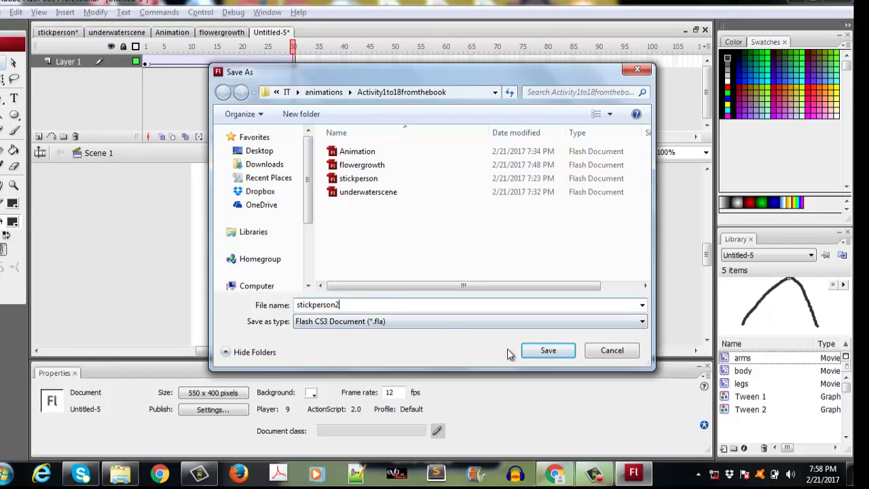
left_click(548, 351)
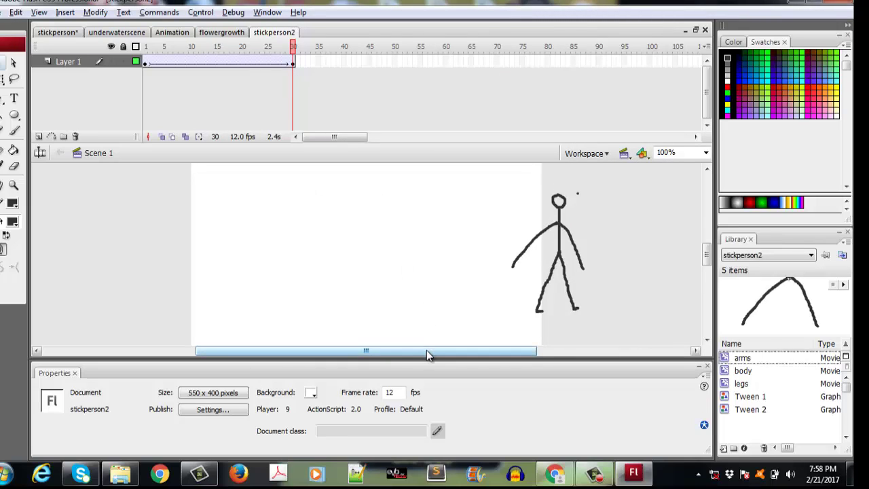
Step: Shift the frame 30 figure back toward the stage to about X 514, and rename Layer 1 as person1
left_click_drag(426, 349, 429, 349)
left_click_drag(498, 181, 599, 325)
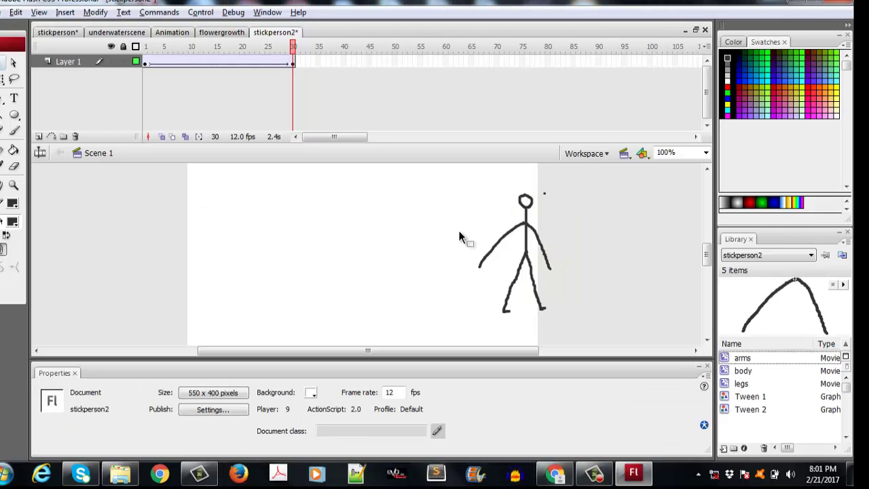
double_click(69, 61)
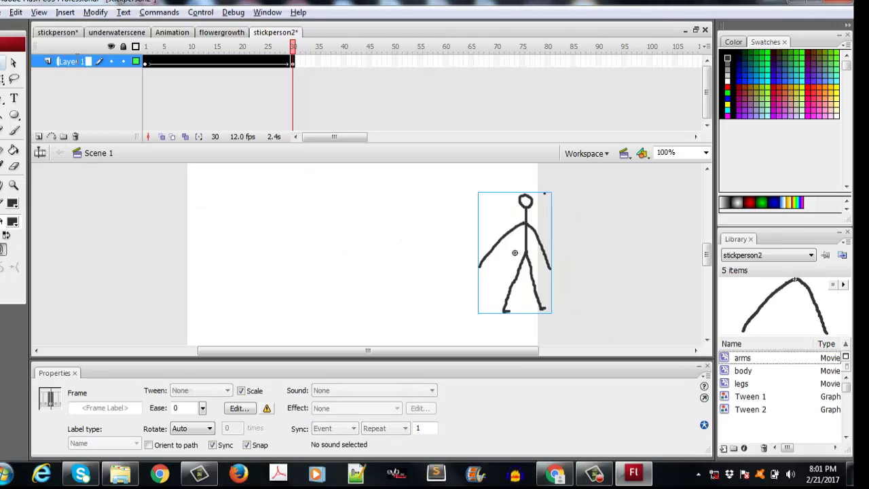
type("pers")
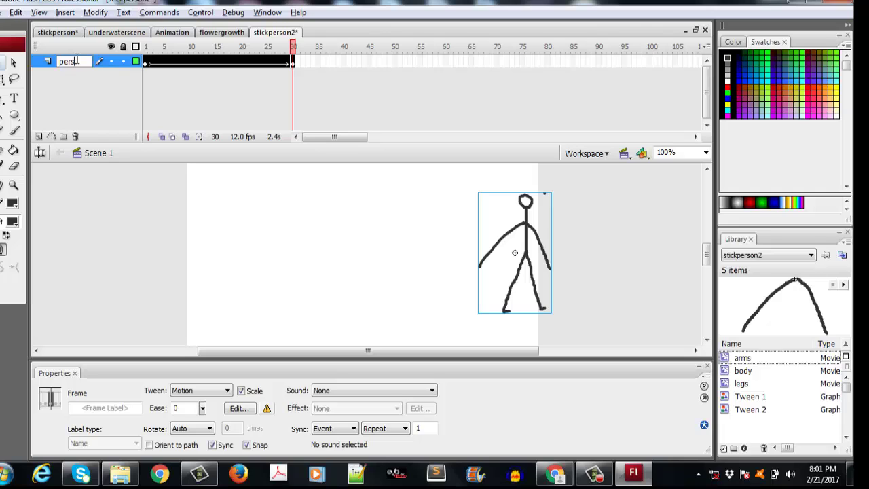
type("on1")
left_click(106, 205)
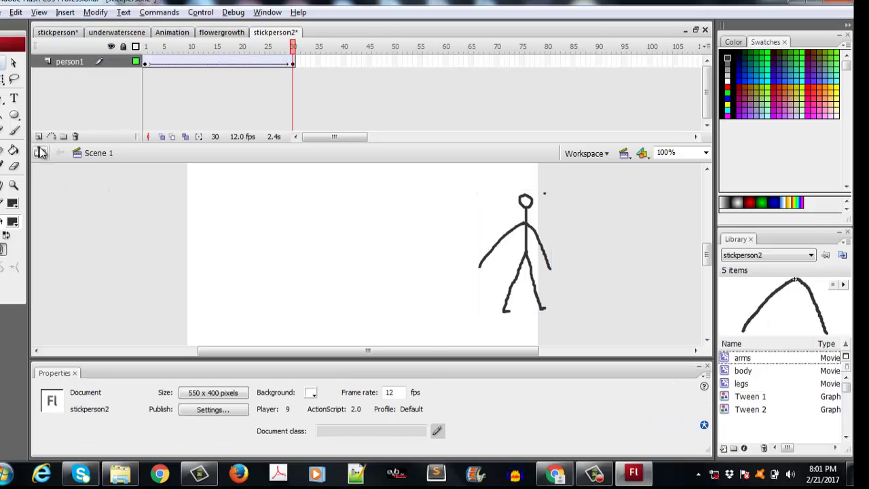
Step: Add a new layer above person1 and name it person2
left_click(39, 137)
double_click(85, 61)
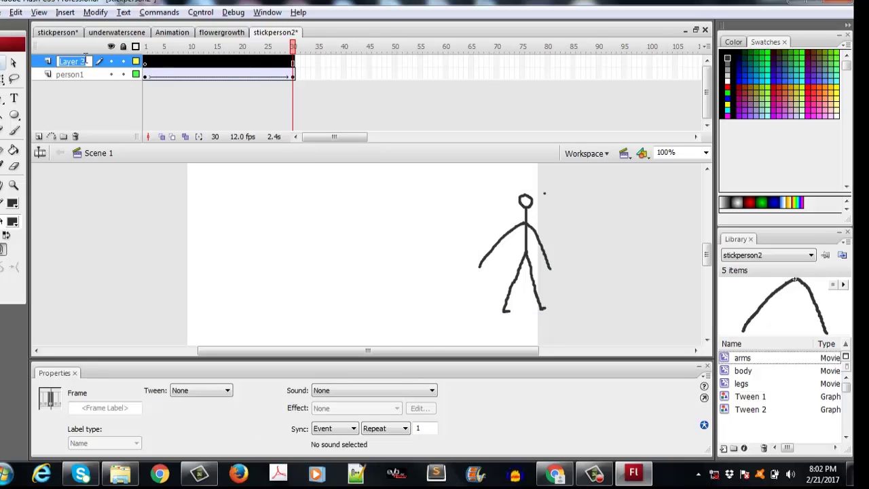
type("person2")
left_click(129, 243)
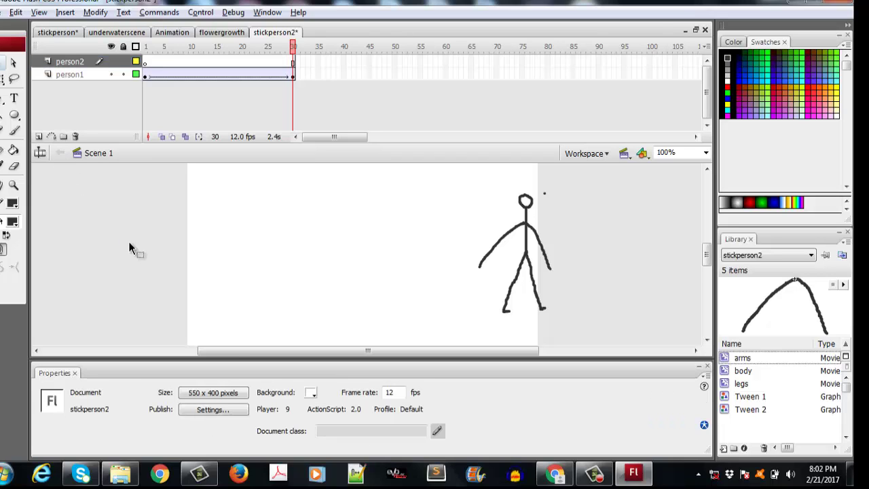
Step: Copy the person1 figure onto the person2 layer and place the copy beside the original at about X 305, Y 200
left_click(525, 234)
right_click(525, 235)
left_click(556, 113)
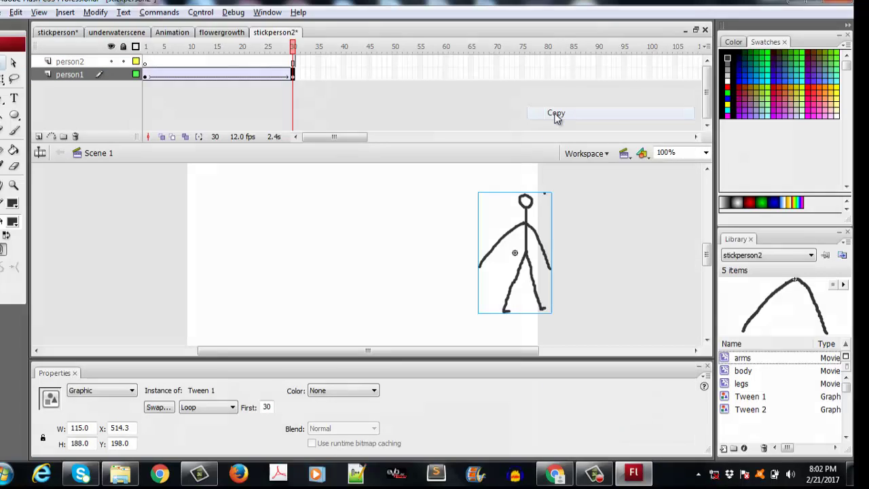
left_click(121, 62)
right_click(227, 216)
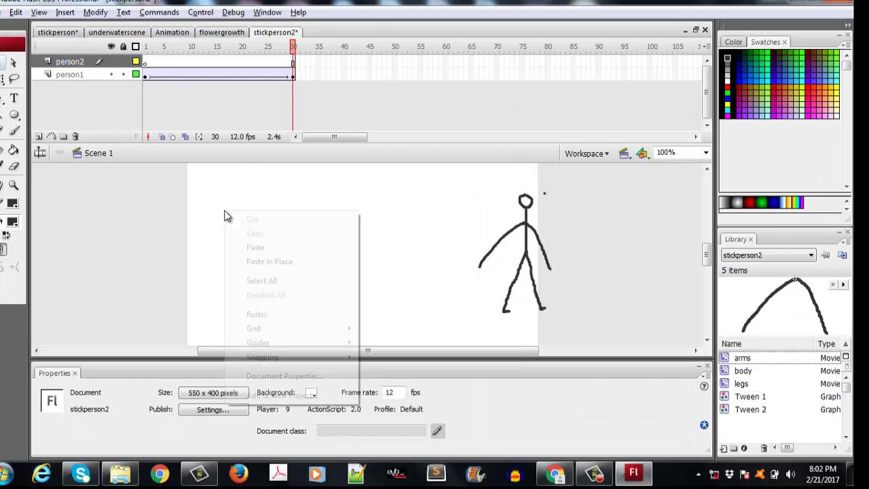
left_click(250, 247)
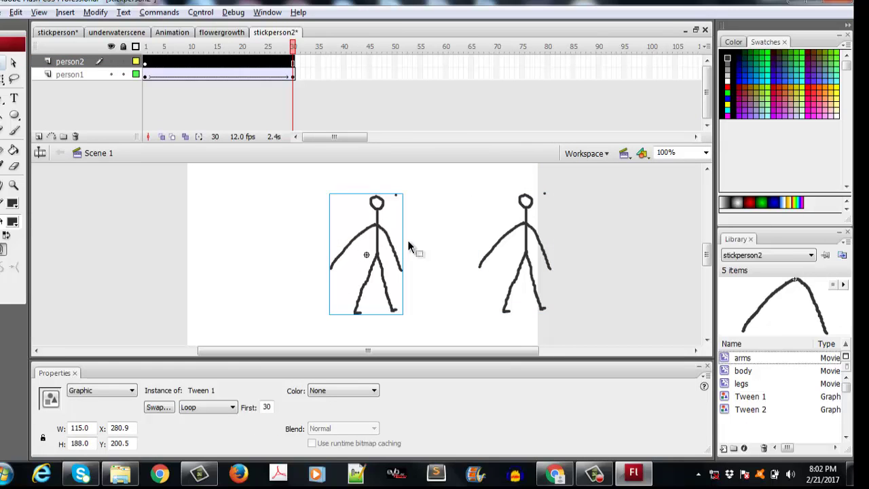
left_click_drag(391, 285, 407, 288)
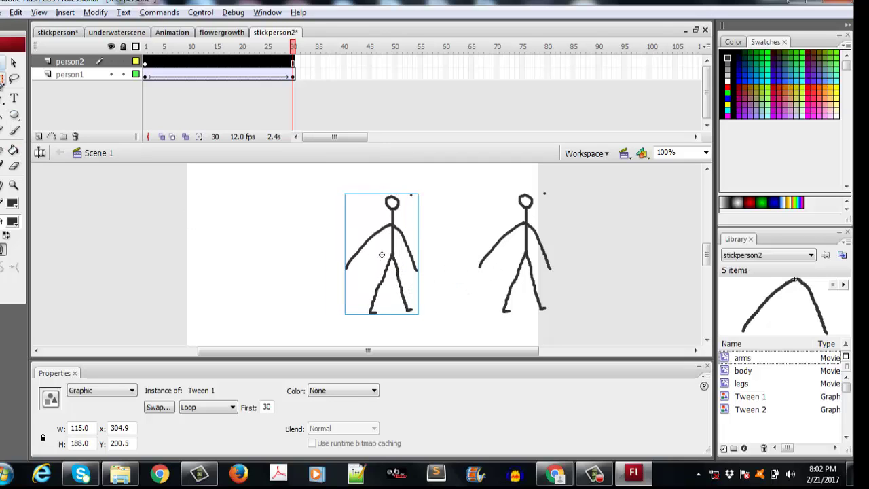
Step: Flip the person2 figure horizontally with Free Transform, leaving it about 91 wide at X 341
left_click(2, 78)
left_click_drag(342, 253, 399, 249)
left_click(2, 62)
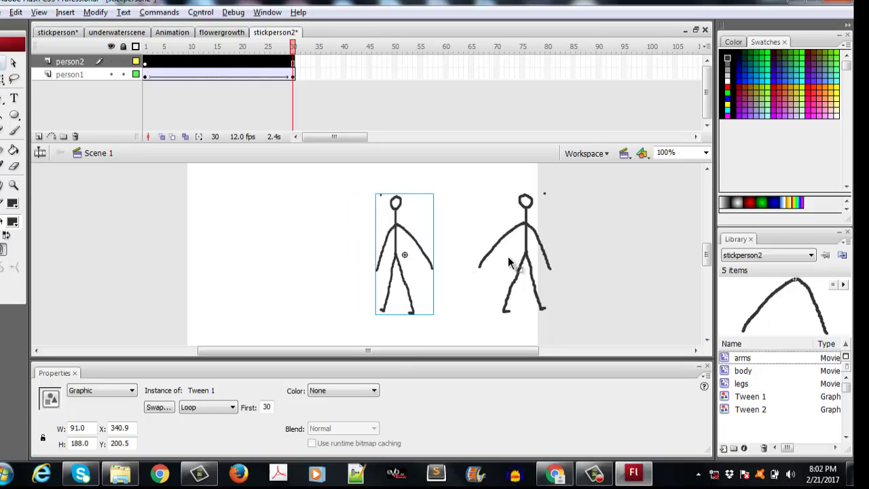
Step: Move the person1 figure at frame 30 to the near side of the person2 figure, about X 244, Y 198
left_click(528, 262)
left_click(294, 78)
left_click(524, 241)
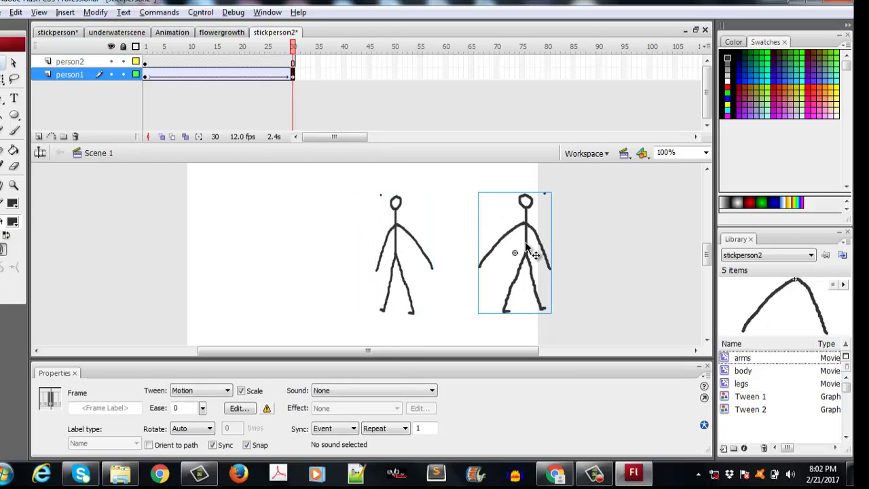
left_click_drag(395, 251, 352, 250)
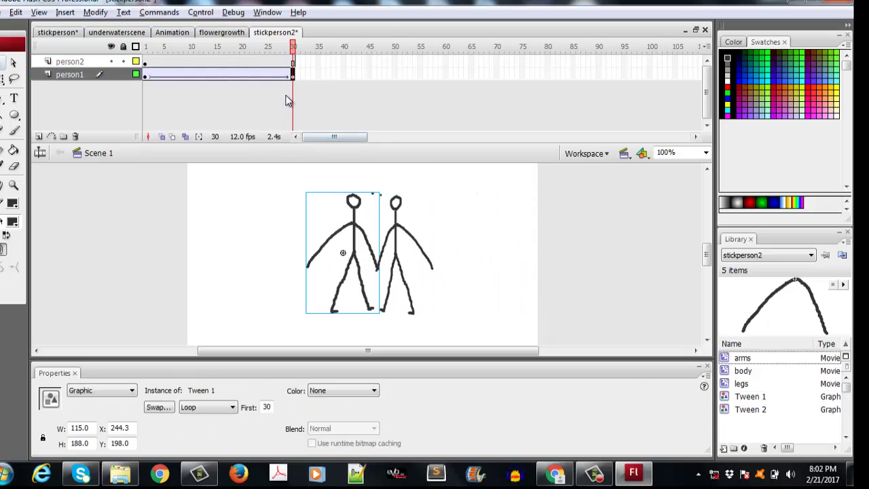
Step: Insert a keyframe at frame 30 of person2, apply a motion tween, and shift that frame's figure to about X 355
right_click(293, 62)
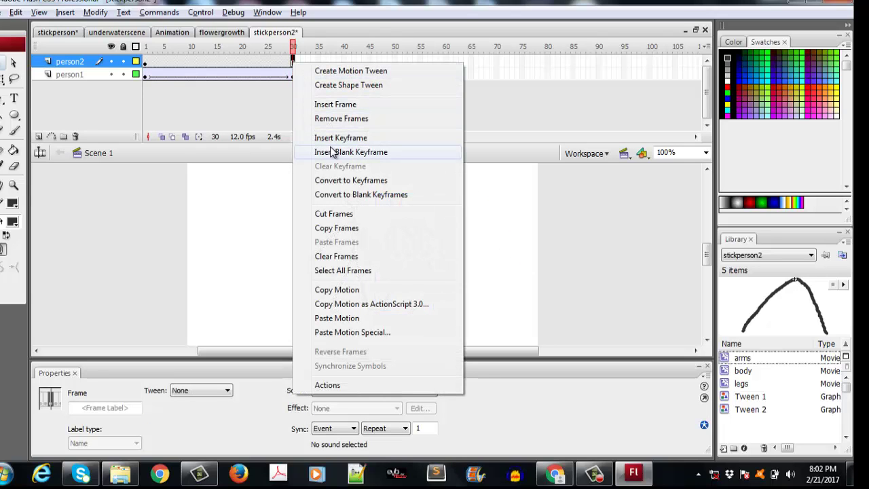
left_click(332, 149)
right_click(283, 62)
left_click(316, 70)
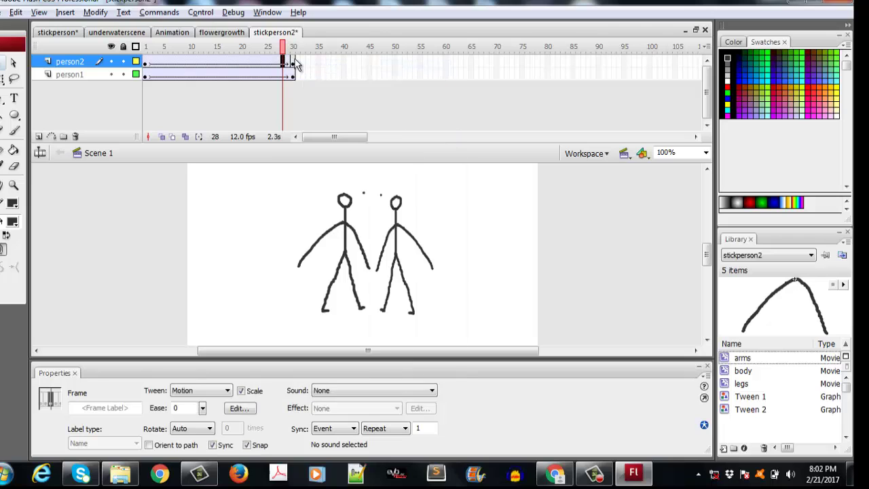
right_click(293, 61)
left_click(318, 72)
left_click_drag(393, 229, 405, 231)
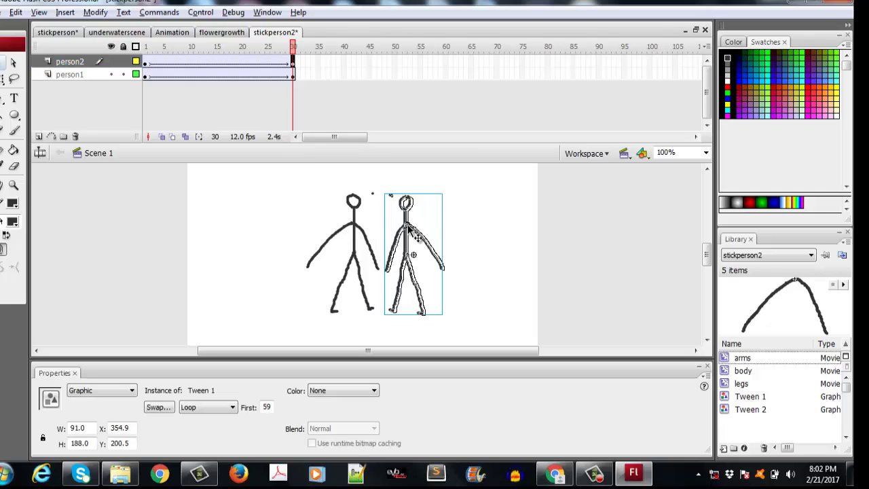
Step: Open the arms clip nested inside the person1 figure for editing and select its frame 1 shape
left_click(311, 277)
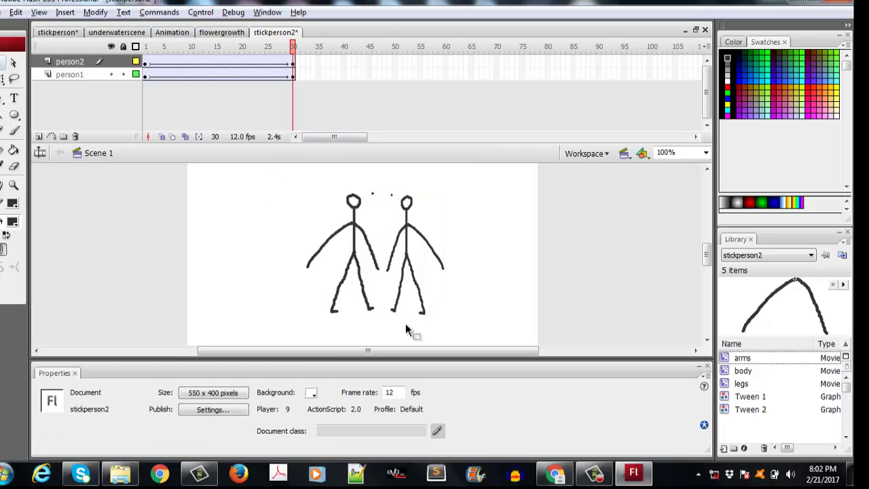
double_click(315, 264)
double_click(314, 257)
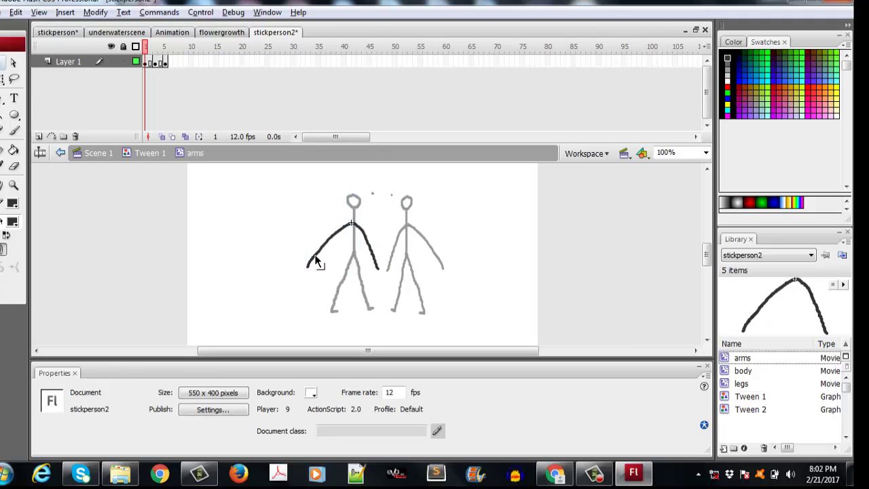
left_click(316, 261)
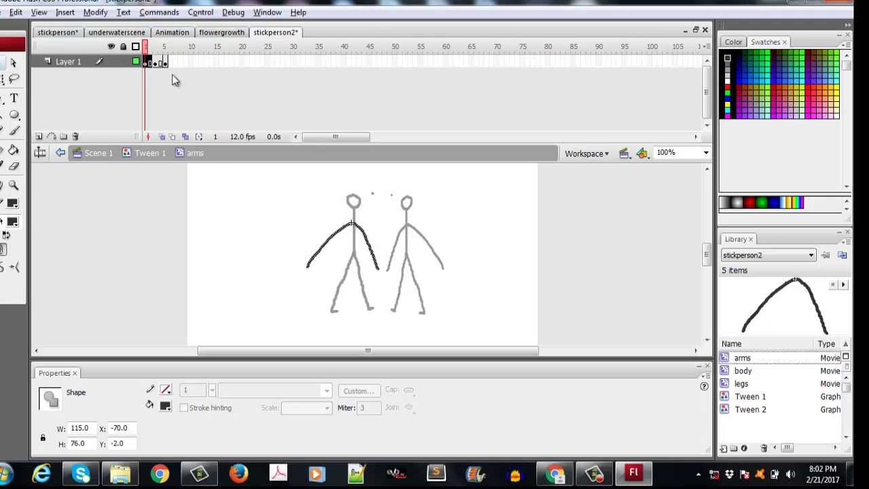
Step: Try trimming the tip of the left arm in frame 1 of the arms clip, then undo the deletion
left_click(297, 257)
left_click(312, 272)
left_click(296, 261)
key("Delete")
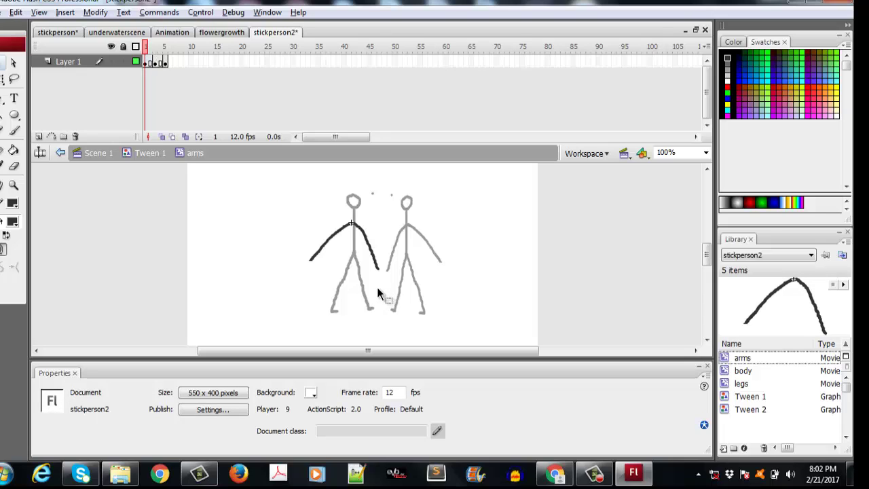
key("ctrl+z")
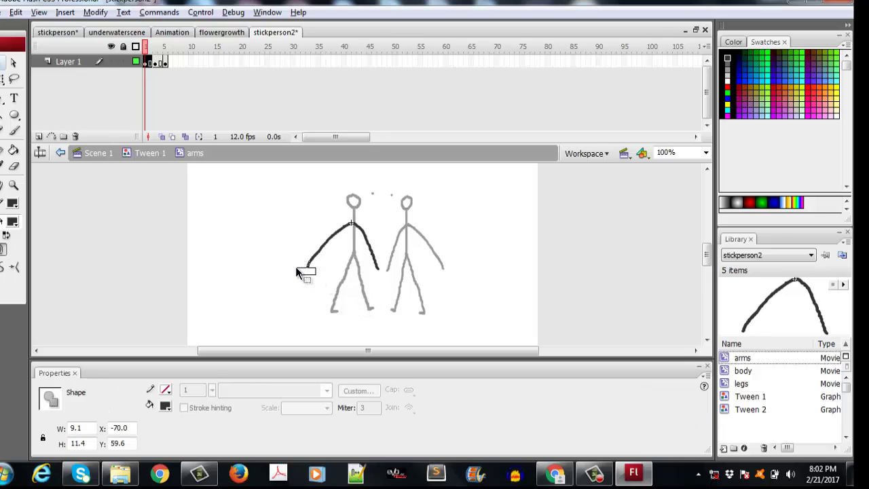
Step: Delete small pieces from the tips of both arms in frame 1 of the arms clip
key("Delete")
left_click(301, 270)
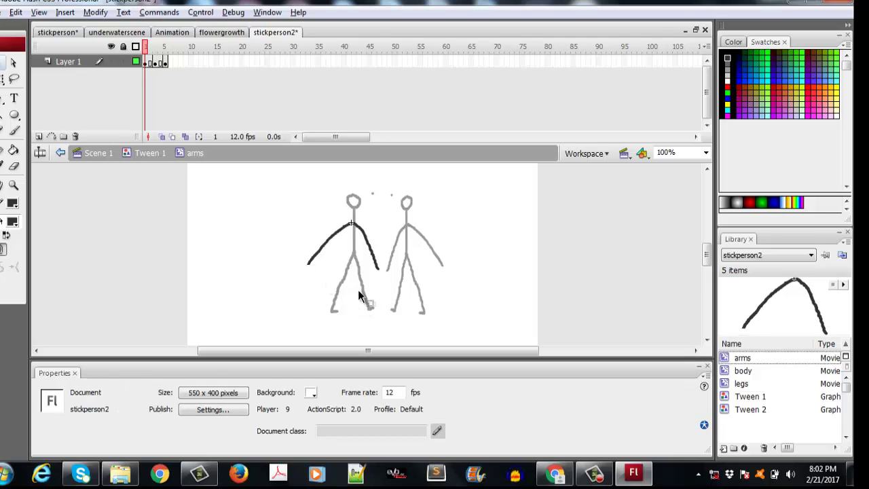
left_click(371, 268)
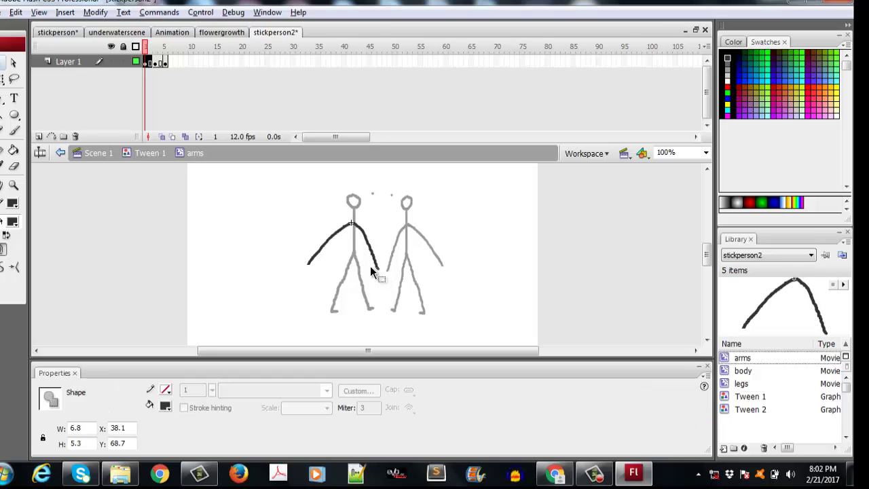
key("Delete")
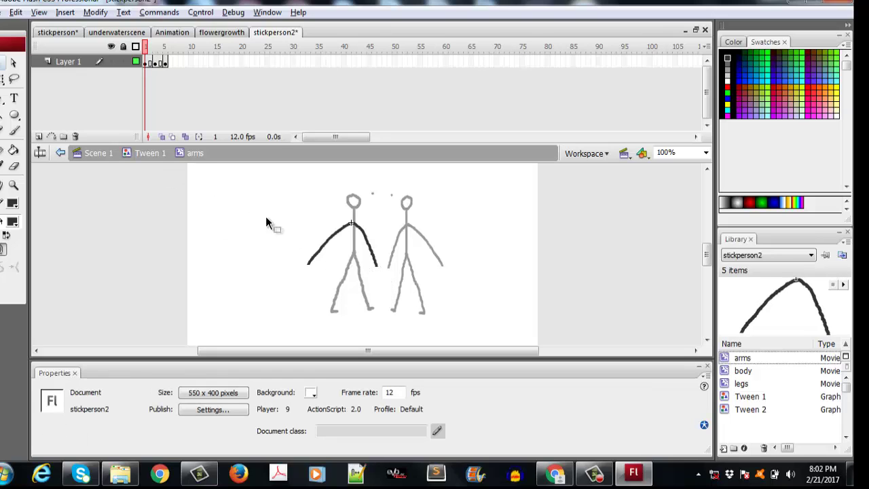
Step: Compare the arms clip's keyframes and trim the tip of the left arm in frame 3
left_click(146, 61)
left_click(155, 63)
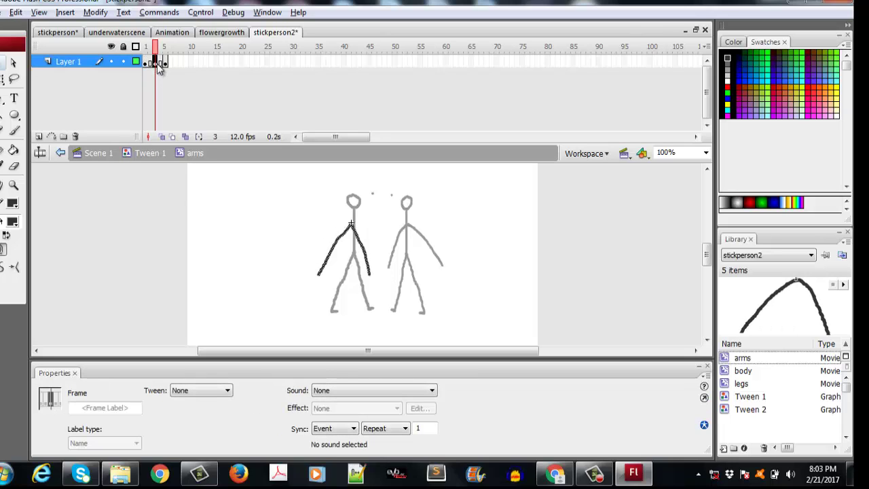
left_click(167, 62)
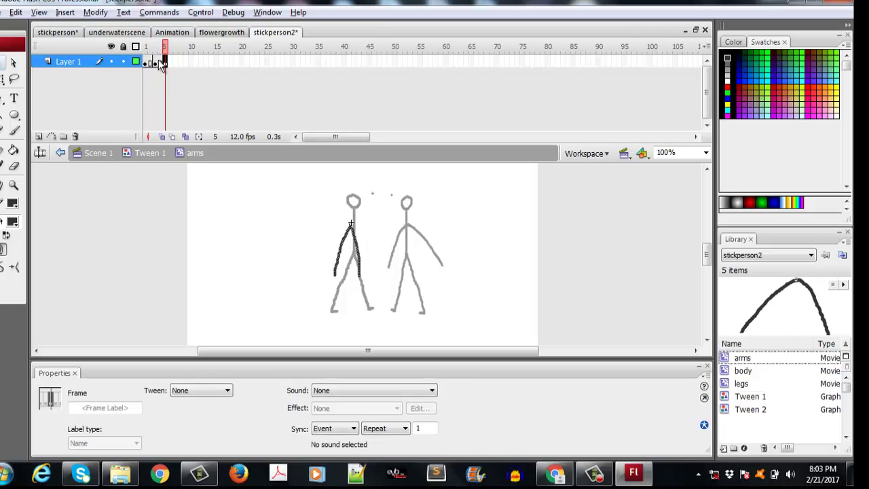
left_click(154, 61)
left_click(314, 290)
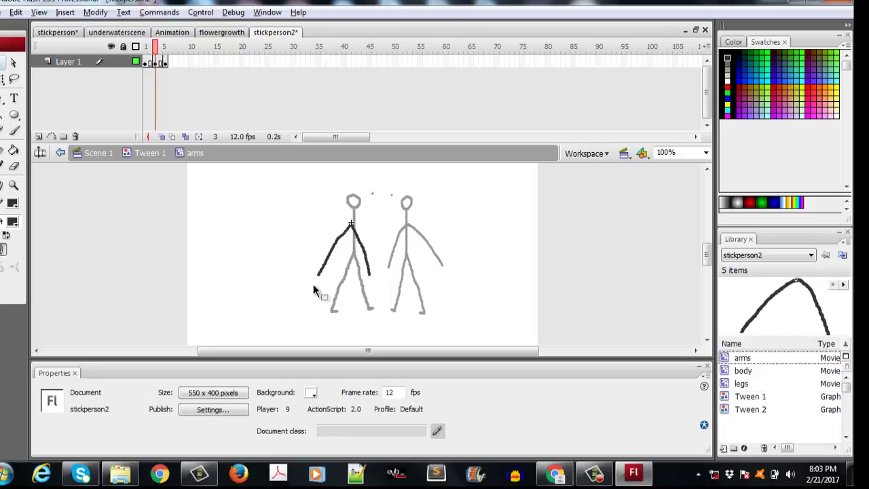
left_click(311, 273)
key("Delete")
left_click(409, 290)
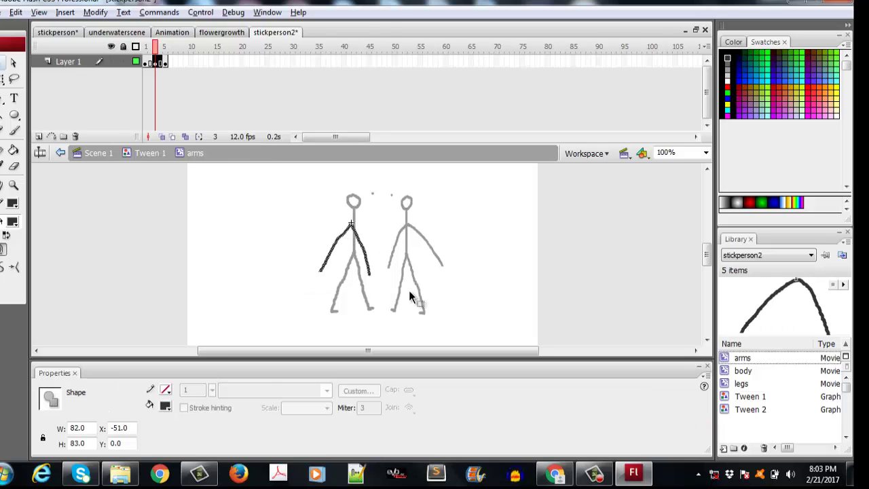
Step: Open the Tween 2 graphic and nudge its arms instance to X 15.5, Y -45.6 to line up with the shoulders
double_click(408, 290)
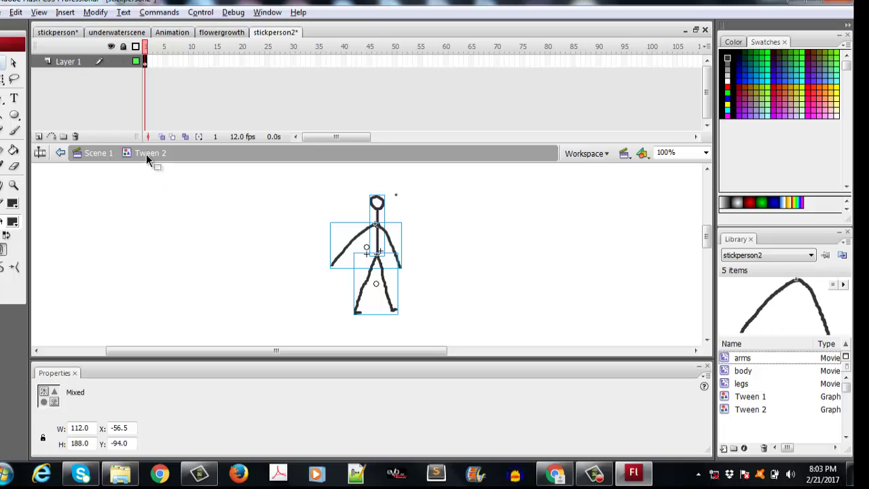
left_click(323, 292)
left_click(351, 241)
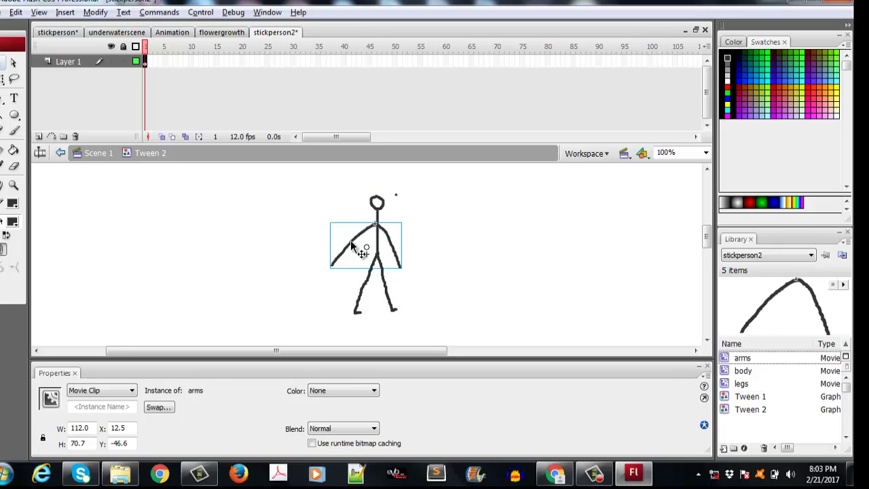
key("Right")
key("Right")
key("Right")
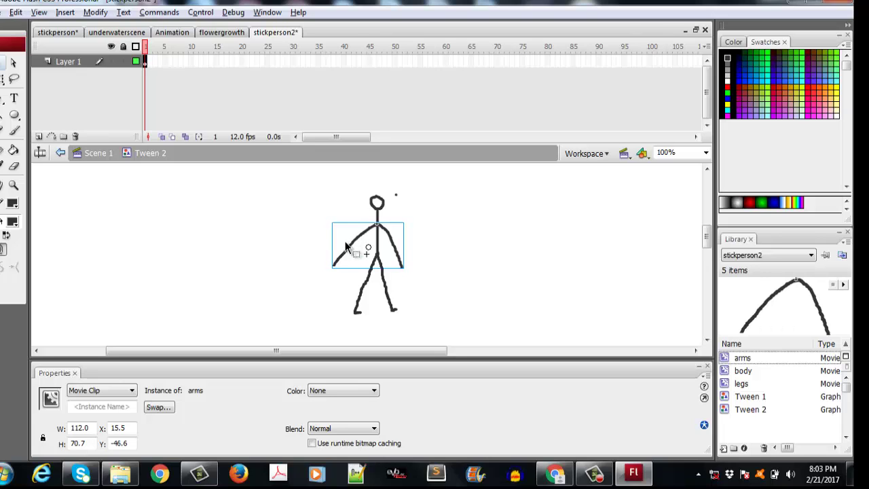
key("Down")
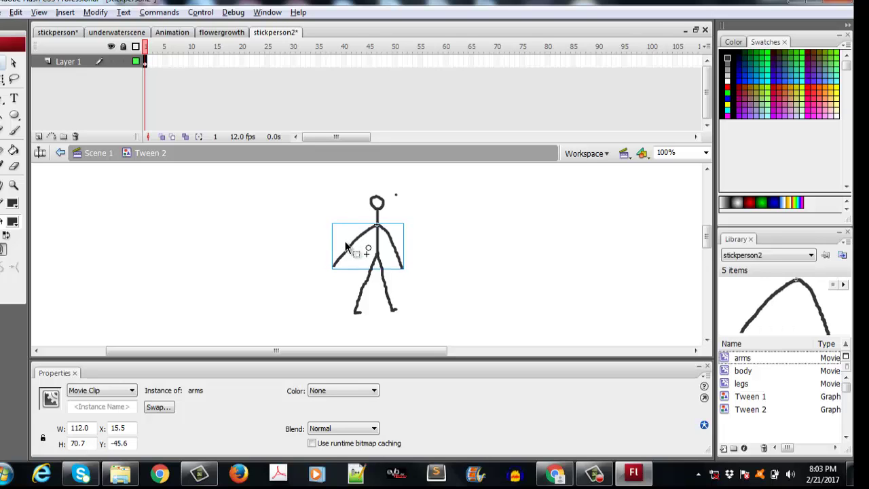
left_click(316, 136)
left_click(184, 190)
Step: Return to Scene 1, test the movie with both figures, and close the preview
left_click(101, 153)
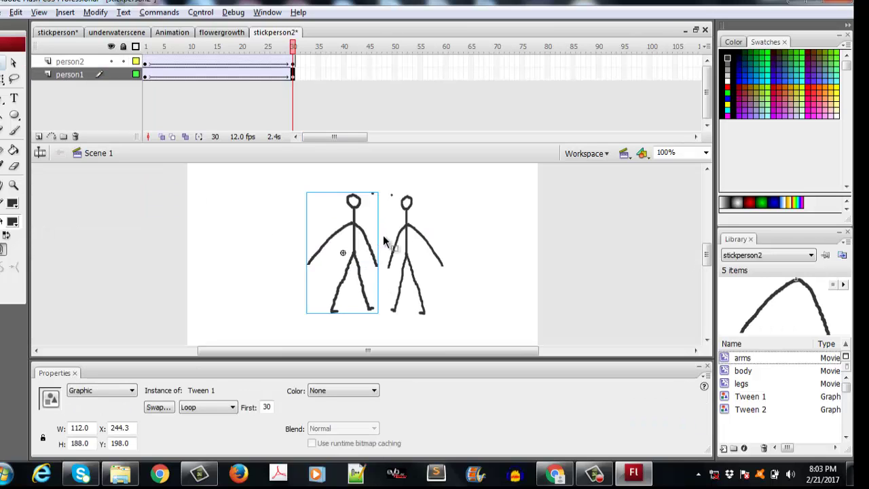
key("ctrl+Return")
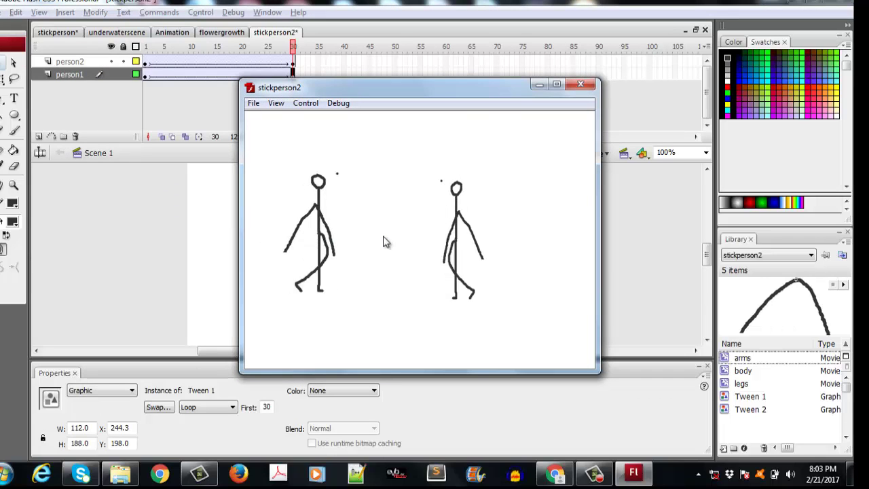
left_click(577, 83)
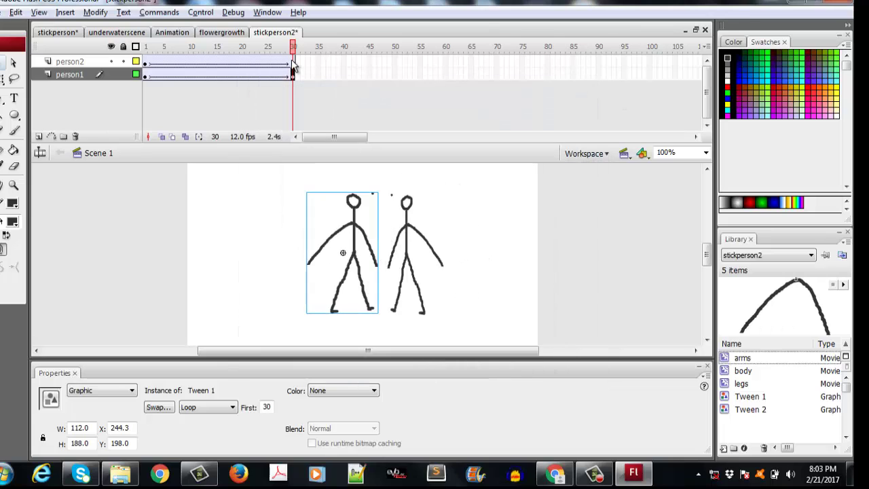
Step: Move the person2 figure to the stage's right edge at frame 1 and to about X 365, Y 200 at frame 30
left_click(70, 61)
left_click(145, 62)
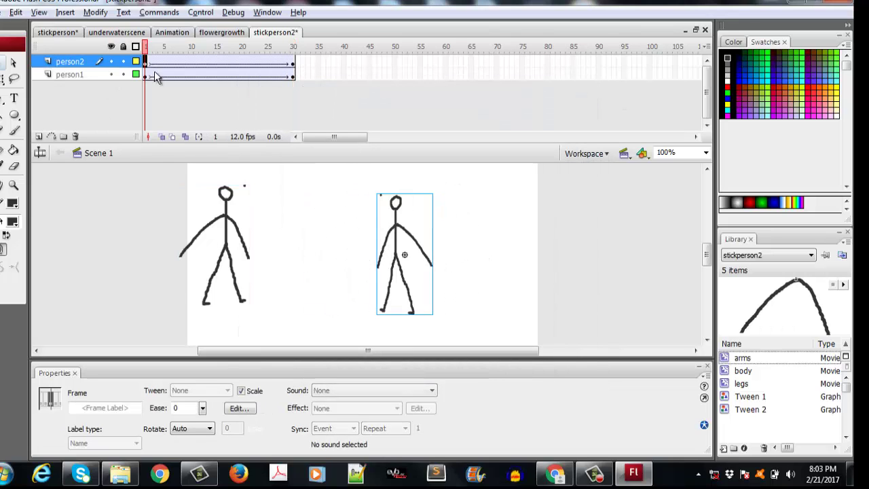
left_click_drag(397, 234, 526, 234)
left_click(293, 62)
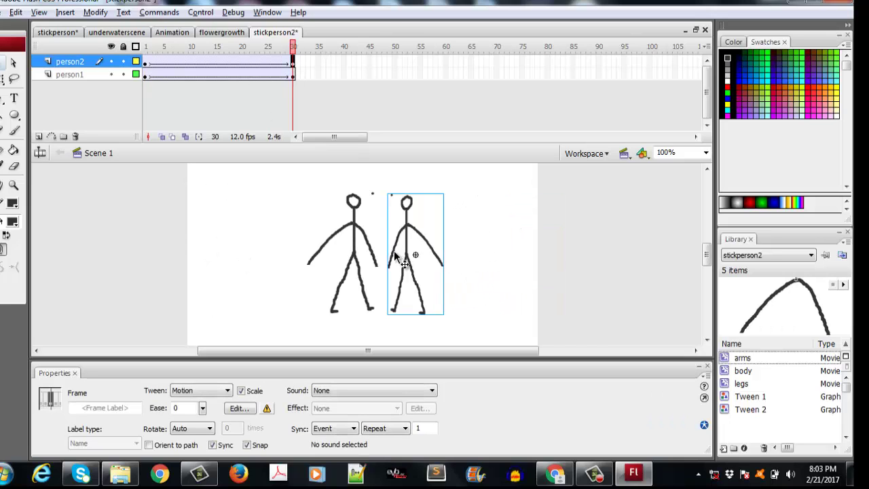
left_click_drag(404, 232, 409, 229)
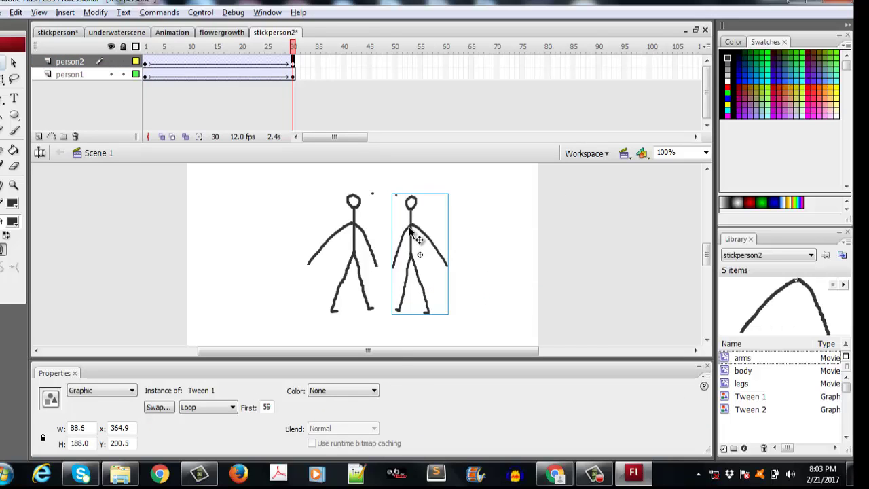
Step: Test the movie again with the adjusted person2 path, close the preview, and select person2's frame 30
key("ctrl+Return")
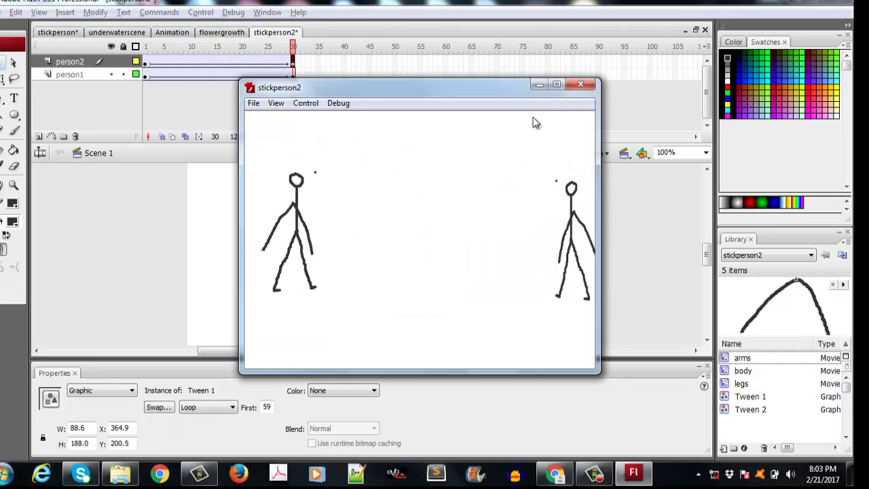
left_click(580, 85)
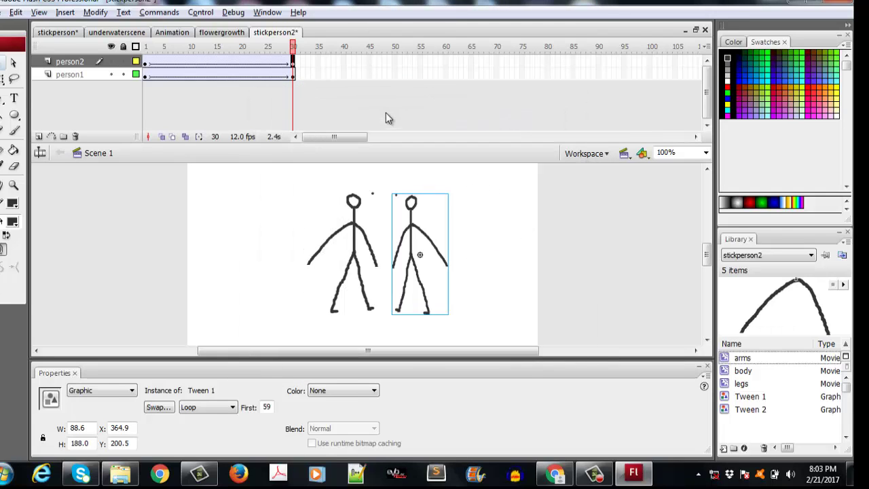
left_click(294, 76)
left_click(294, 62)
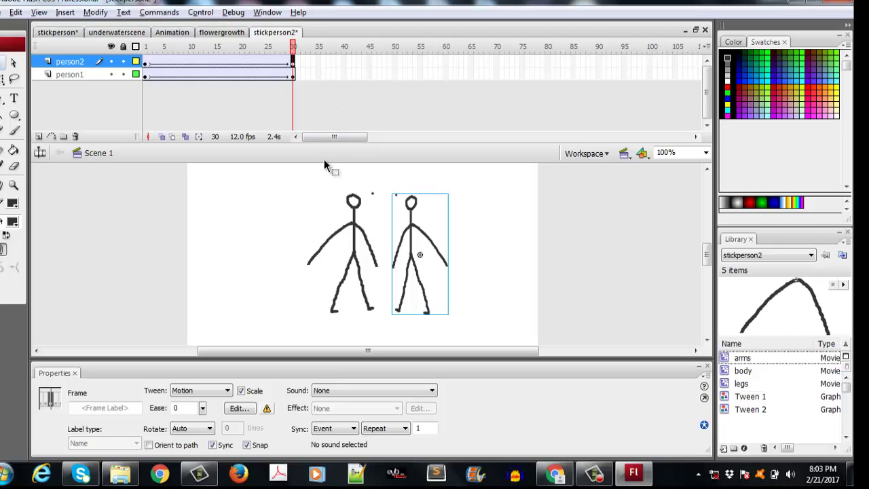
Step: Inspect the arms clip inside the person1 figure, return to Scene 1, and reselect person2's frame 30
double_click(325, 242)
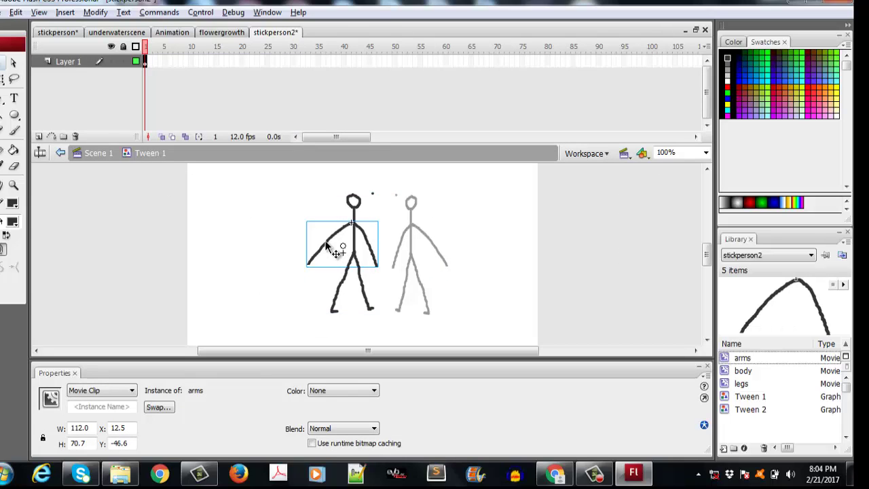
double_click(326, 245)
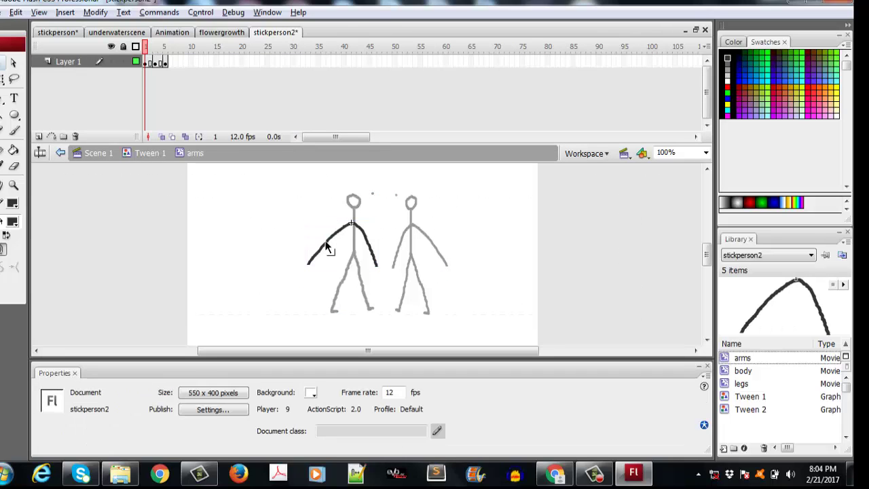
left_click(98, 152)
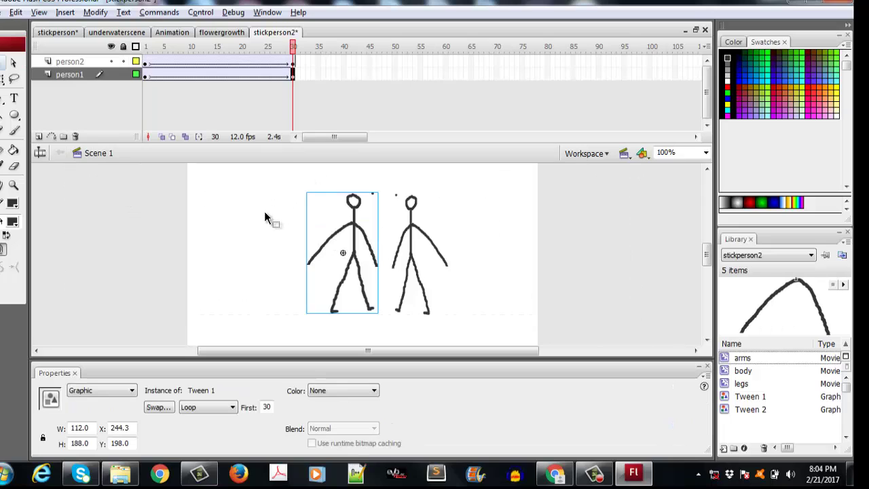
left_click(272, 217)
left_click(332, 242)
left_click(293, 62)
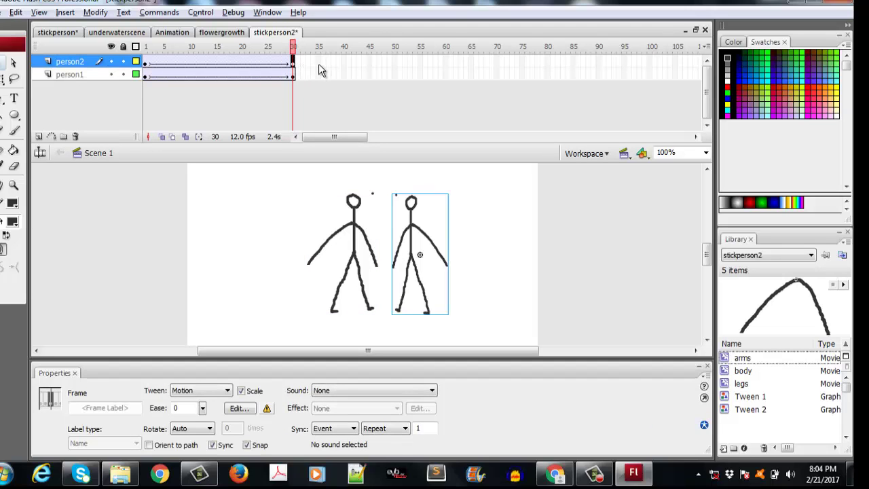
Step: Open the arms clip inside the person1 figure and insert a keyframe at frame 30 of its timeline
left_click(329, 238)
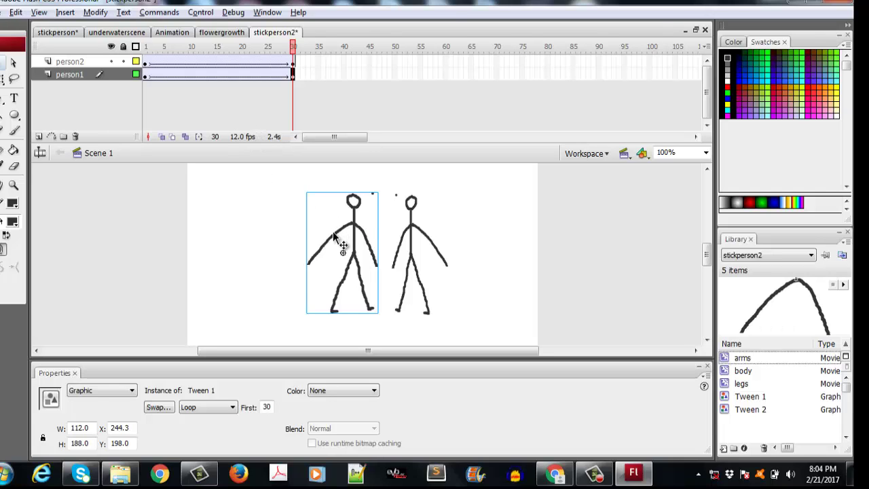
double_click(333, 232)
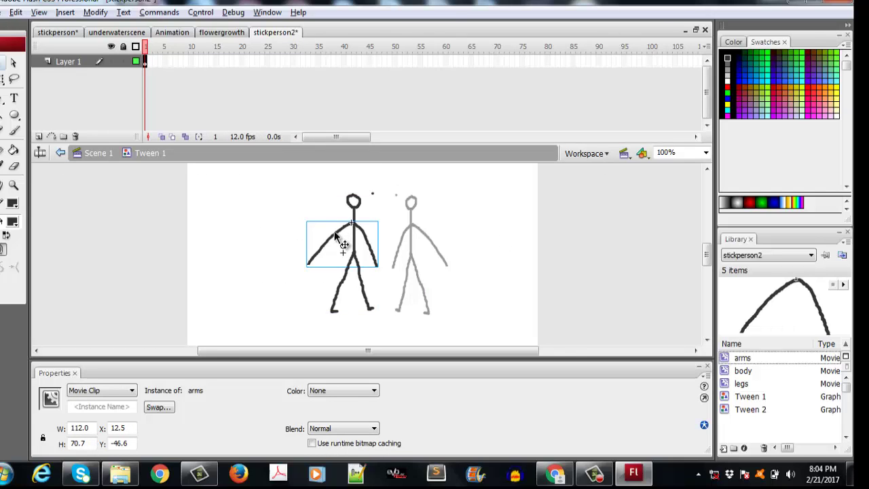
double_click(334, 231)
left_click(332, 232)
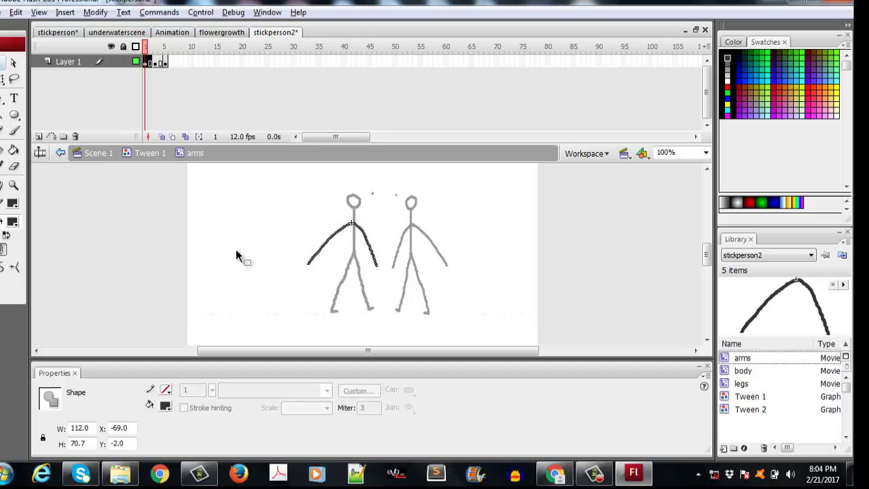
left_click(165, 61)
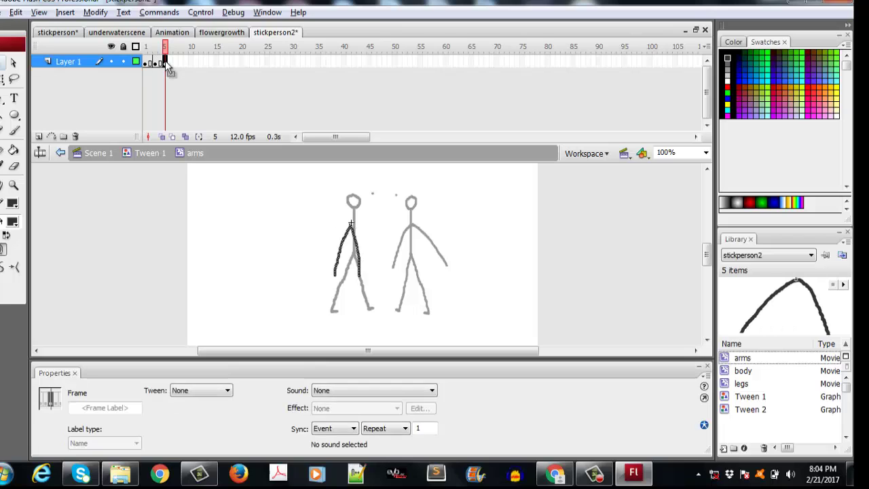
right_click(292, 60)
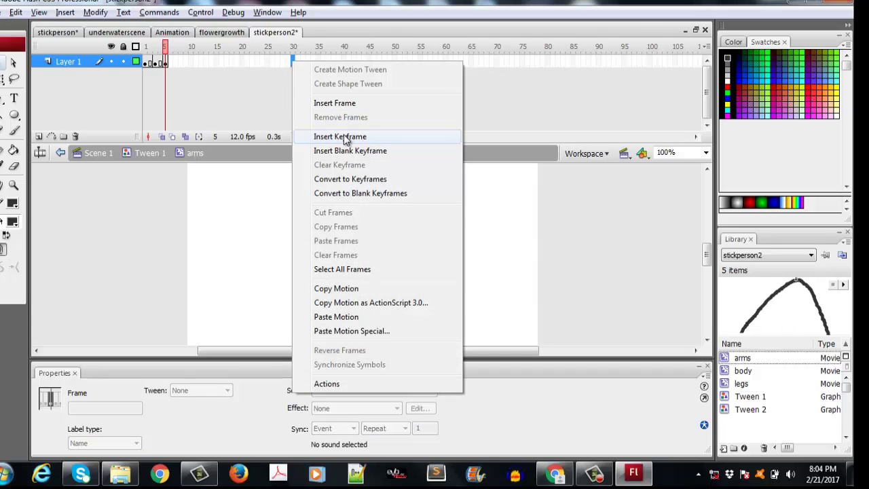
left_click(345, 138)
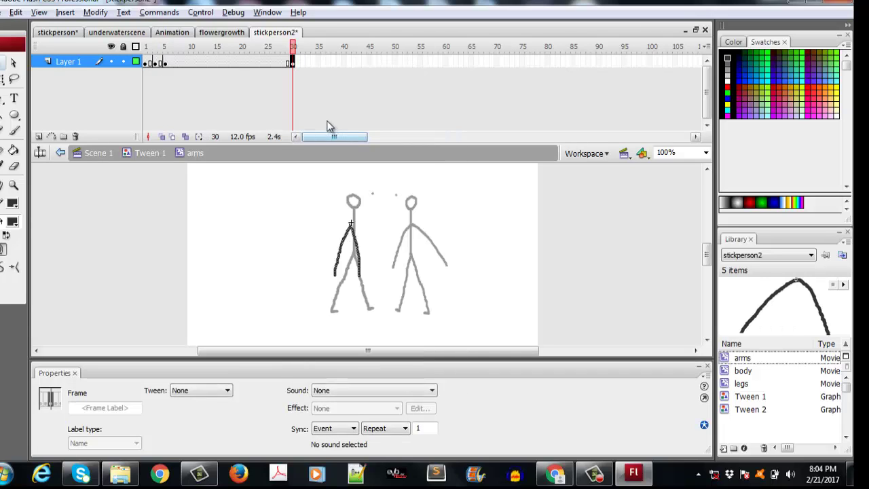
Step: Add a blank keyframe at frame 35 and, with onion skinning on, brush an arm from person1's shoulder to person2's hand
right_click(318, 62)
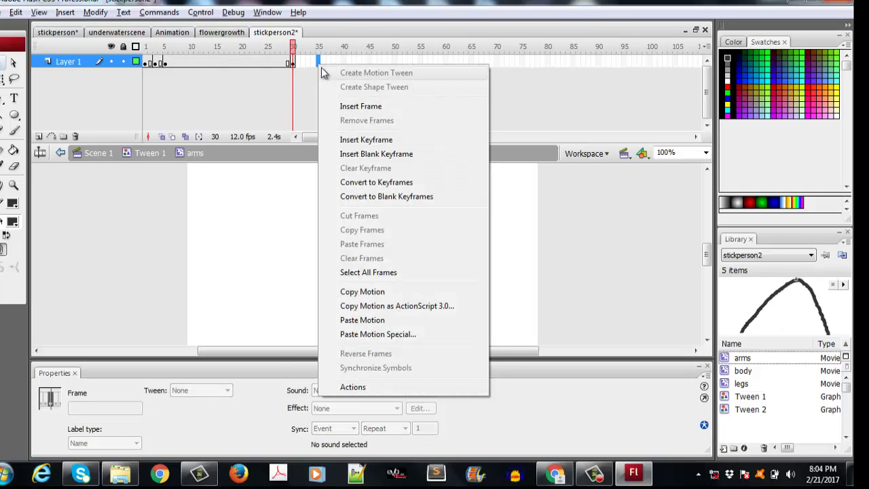
left_click(365, 139)
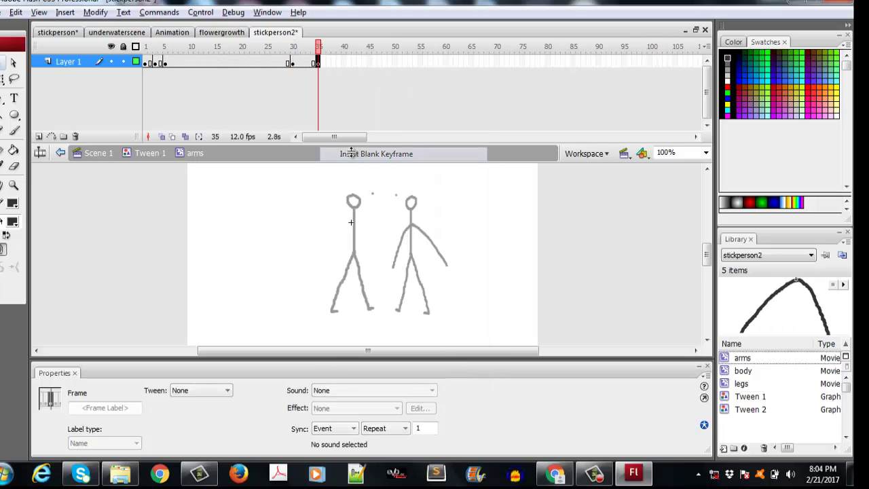
left_click(163, 137)
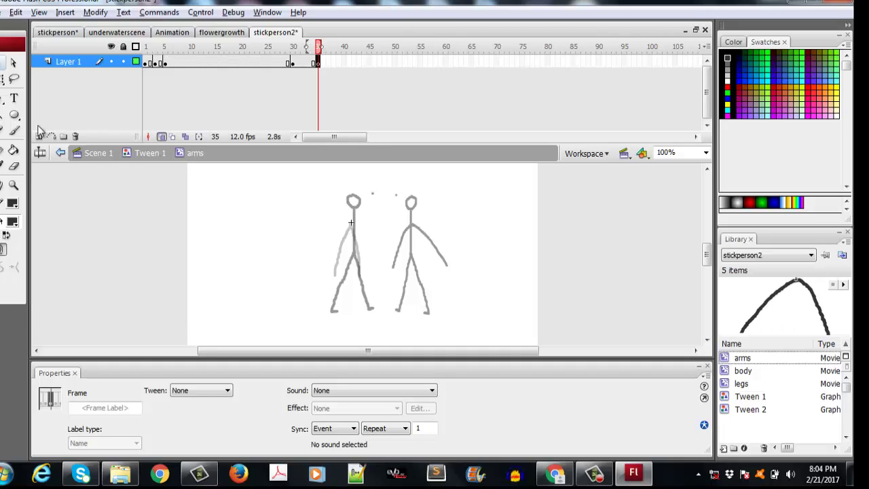
left_click(13, 130)
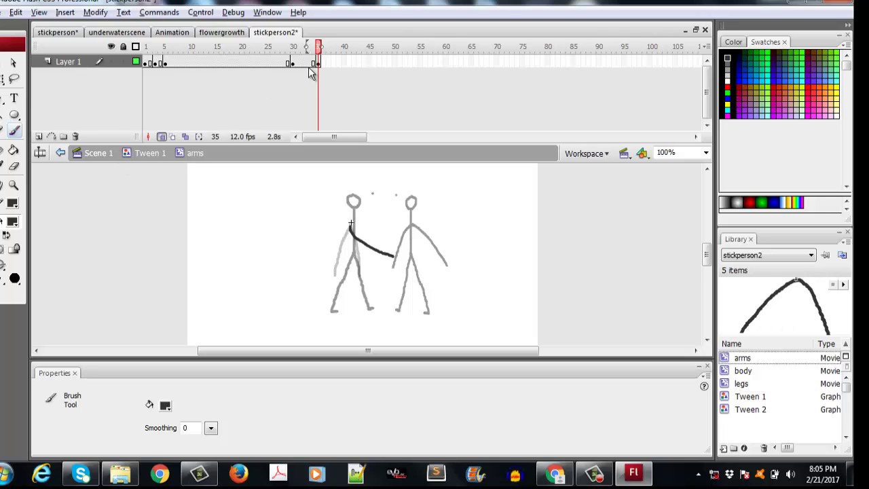
left_click(10, 63)
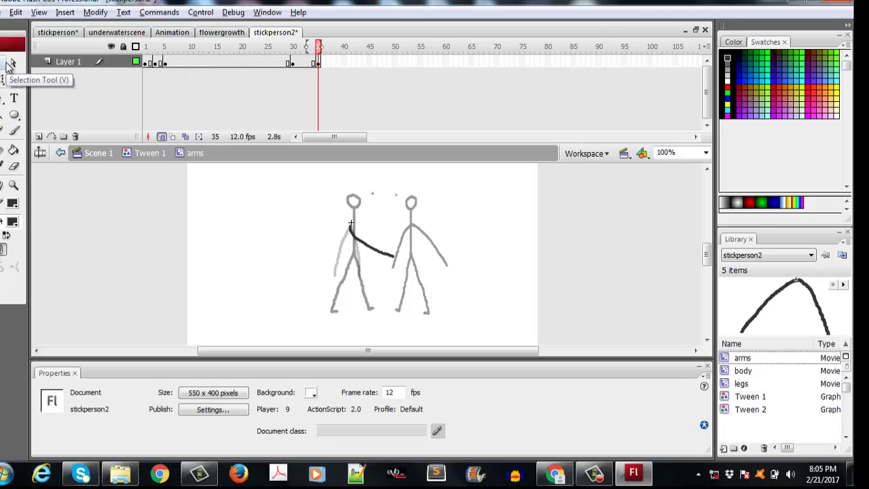
Step: Test the movie, close the preview, and review the arms clip's poses from frame 1 through frame 35
key("ctrl+Return")
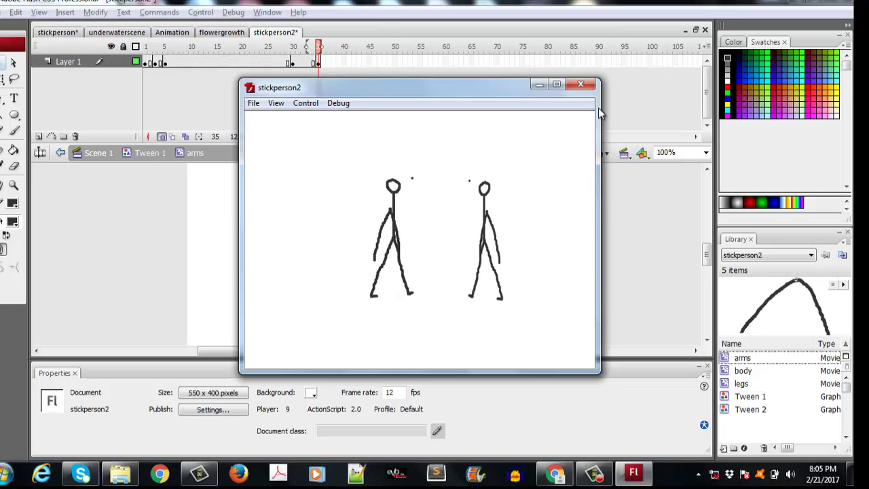
left_click(580, 84)
left_click(146, 63)
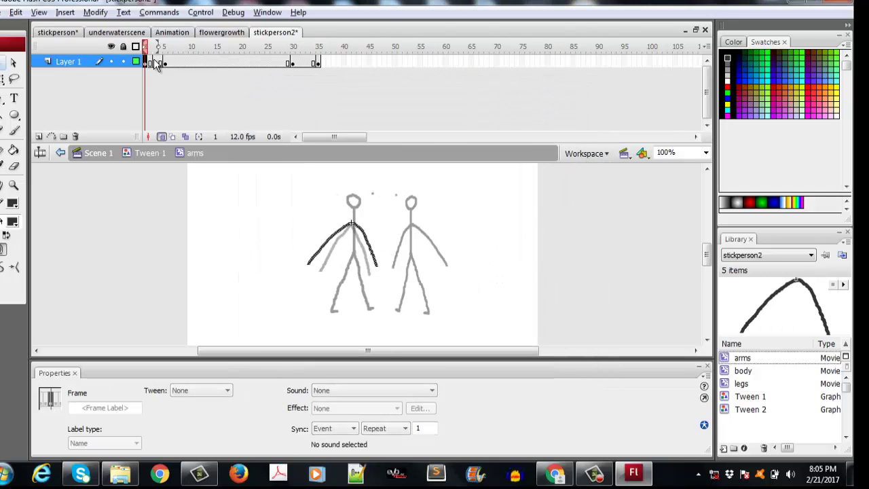
left_click(155, 63)
left_click(165, 63)
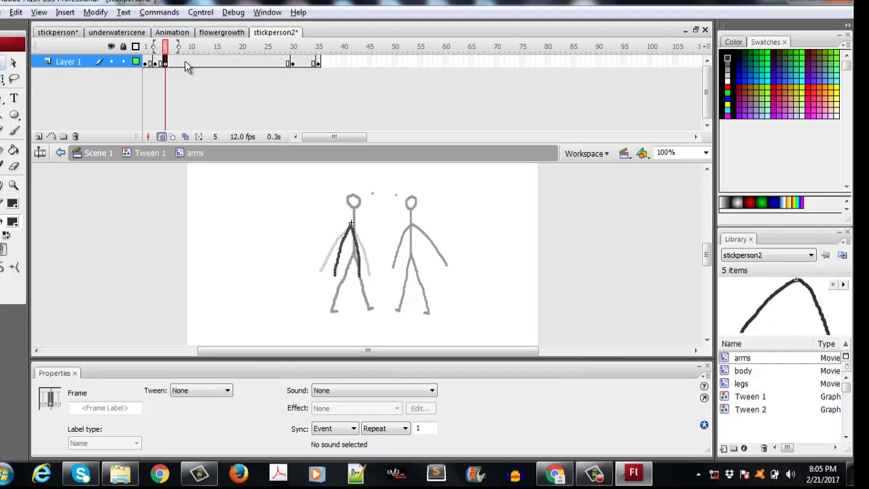
key("Return")
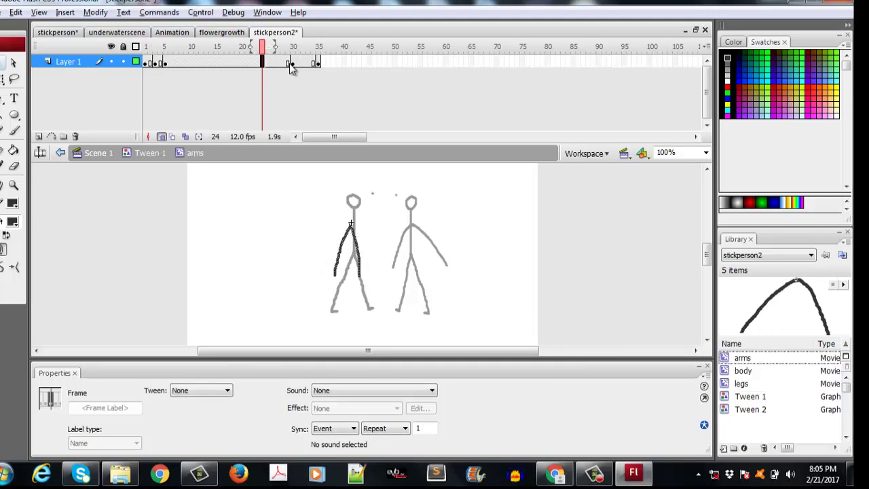
left_click_drag(293, 64, 319, 62)
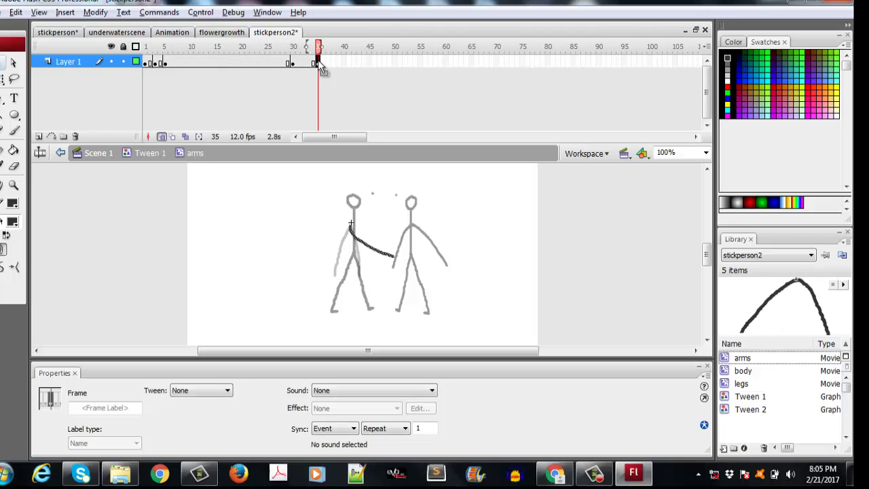
Step: Return to Scene 1 and insert keyframes at frame 35 on both the person1 and person2 layers
left_click(101, 152)
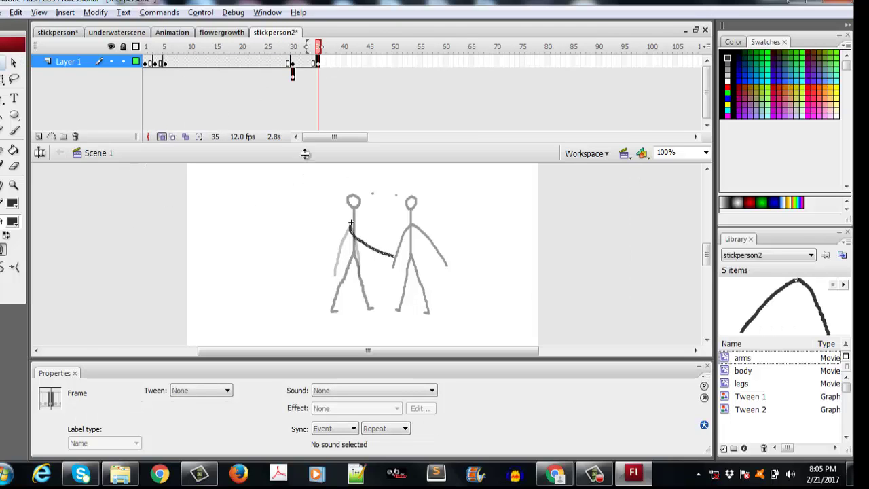
right_click(317, 74)
left_click(354, 151)
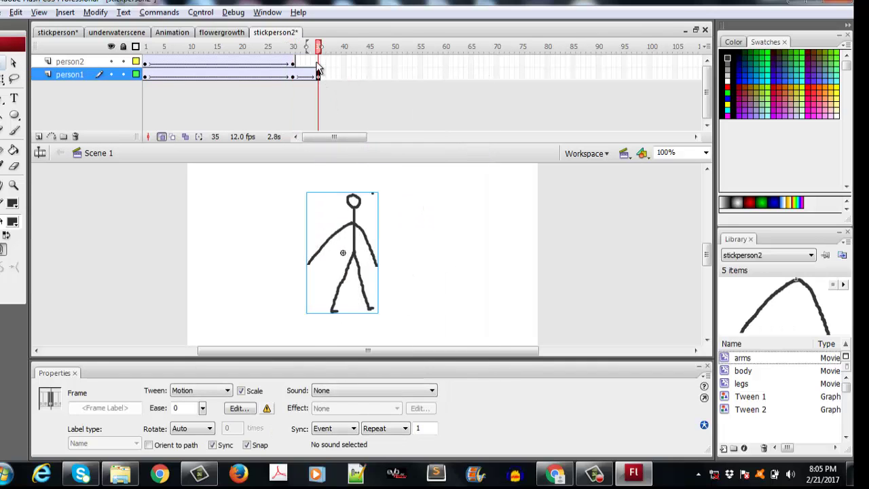
right_click(317, 61)
left_click(348, 137)
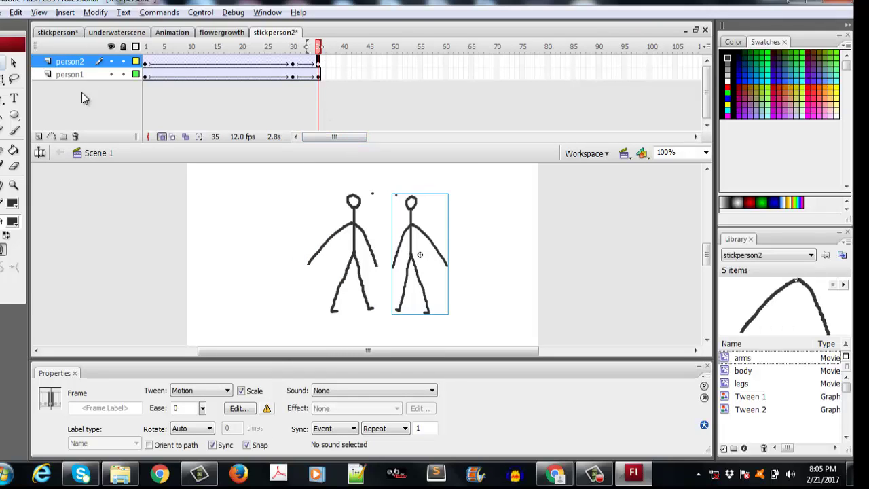
Step: Turn off onion skinning, test the movie with the extended timeline, and close the preview
left_click(161, 138)
key("ctrl+Return")
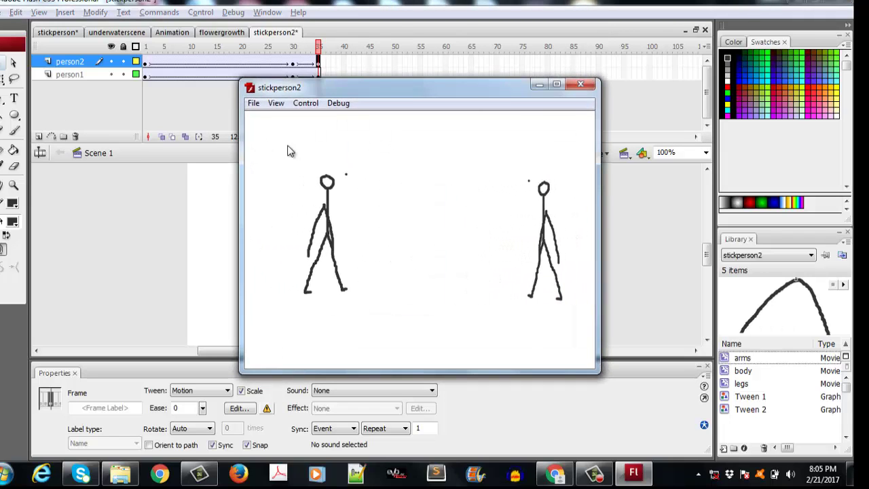
left_click(580, 84)
Step: Add a stop() action to frame 35 of the person2 layer and close the script editor
left_click(293, 62)
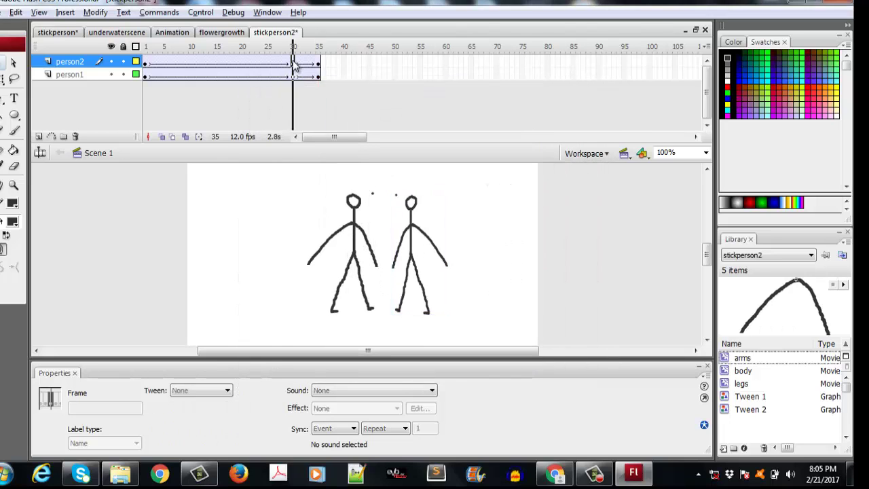
left_click(318, 63)
right_click(318, 63)
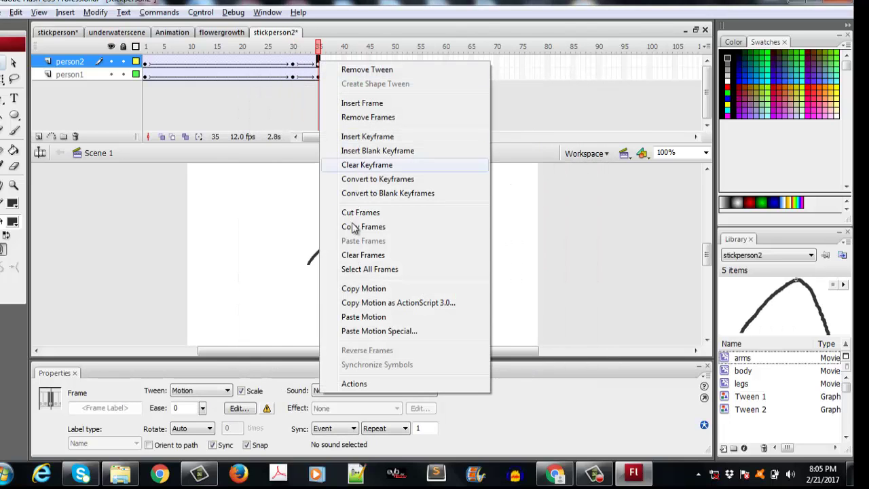
left_click(354, 385)
scroll(428, 129, "down", 3)
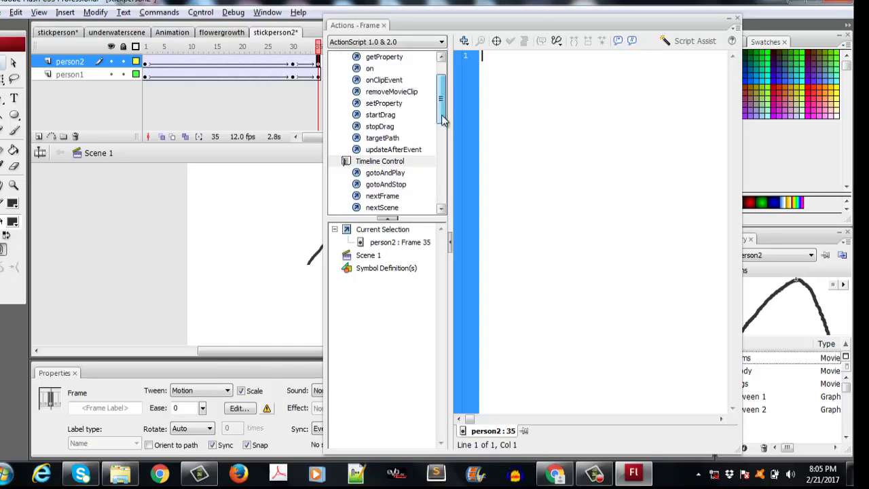
double_click(372, 196)
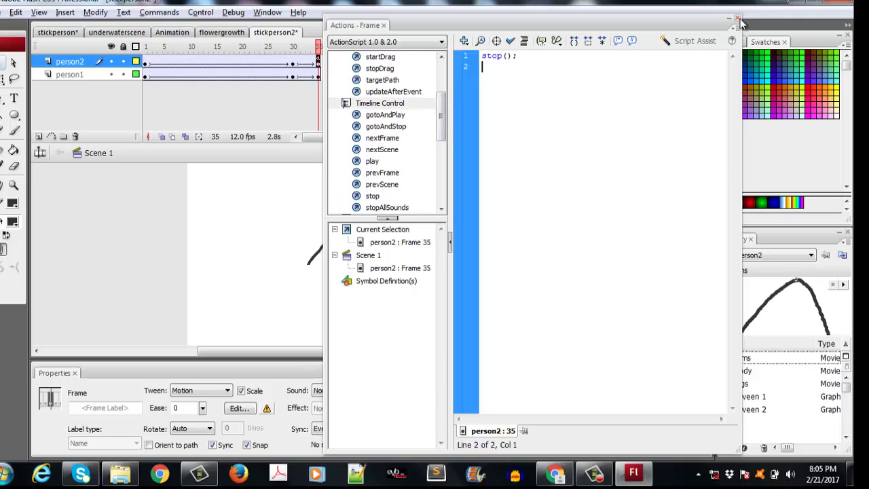
left_click(737, 19)
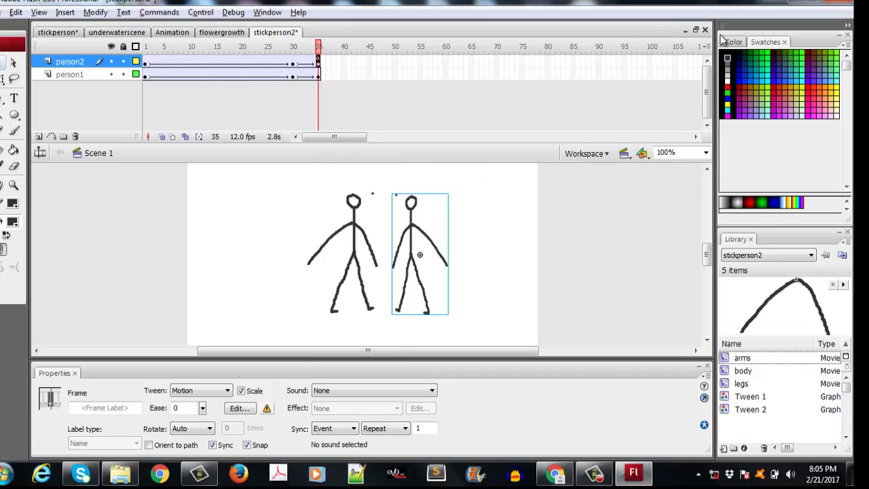
Step: Test the movie with the stop action, close the preview, and open the person1 figure from frame 30 for editing
key("ctrl+Return")
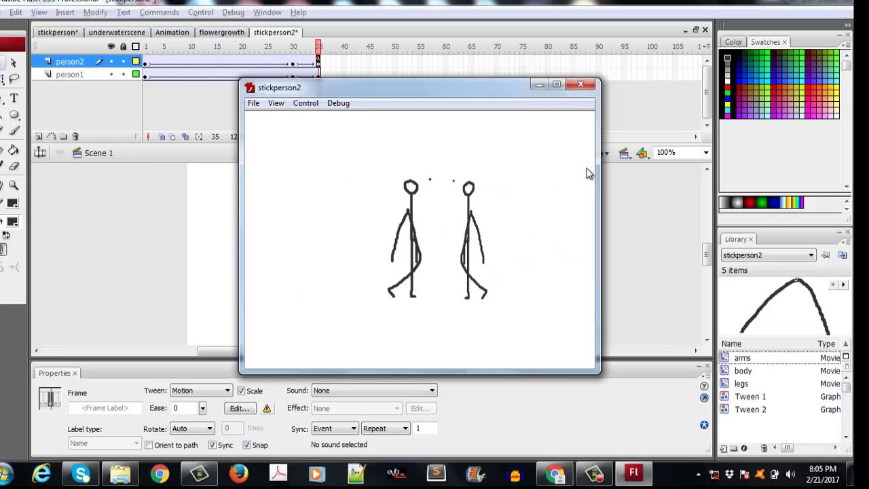
left_click(579, 85)
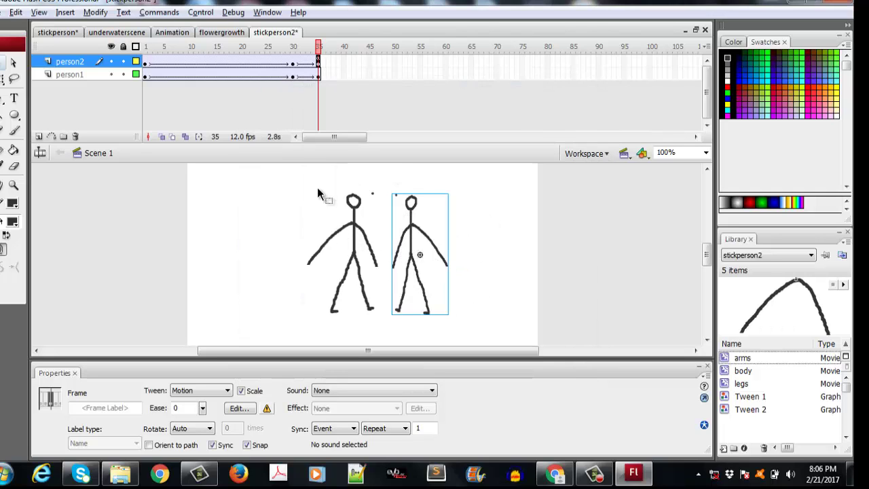
left_click(292, 75)
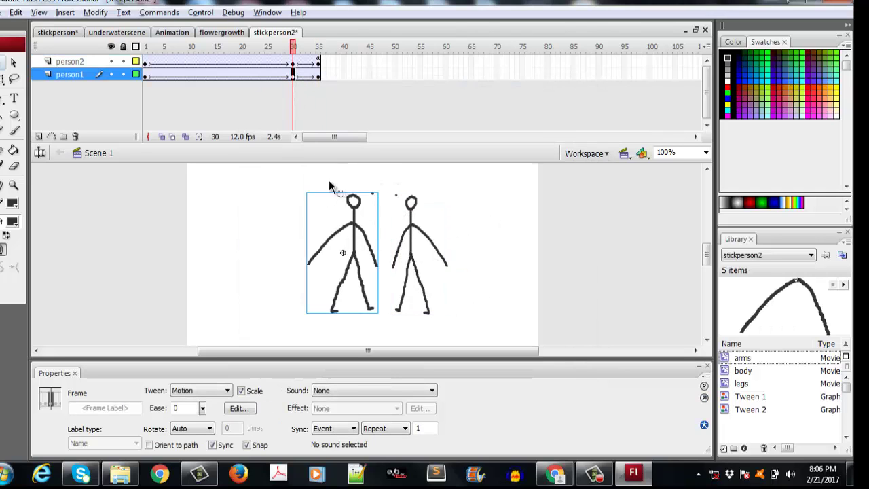
double_click(353, 227)
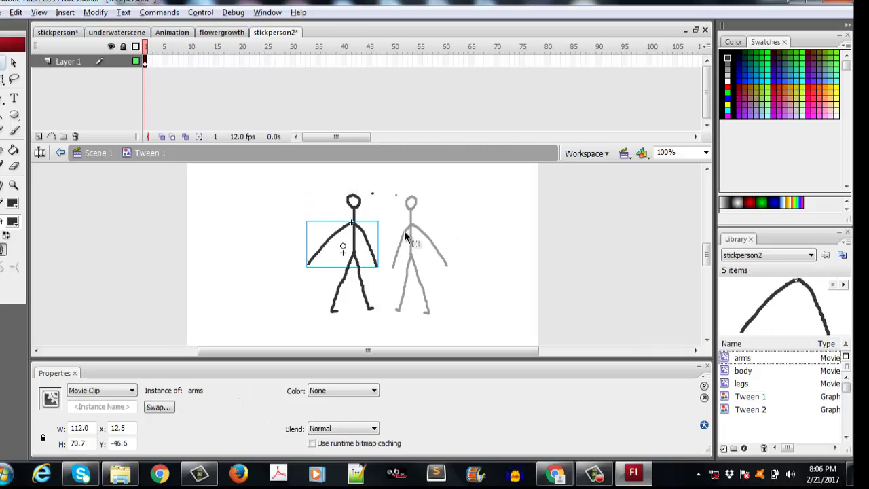
Step: Inspect the keyframe poses inside the left figure's arms clip and return to Scene 1
double_click(332, 232)
left_click(332, 234)
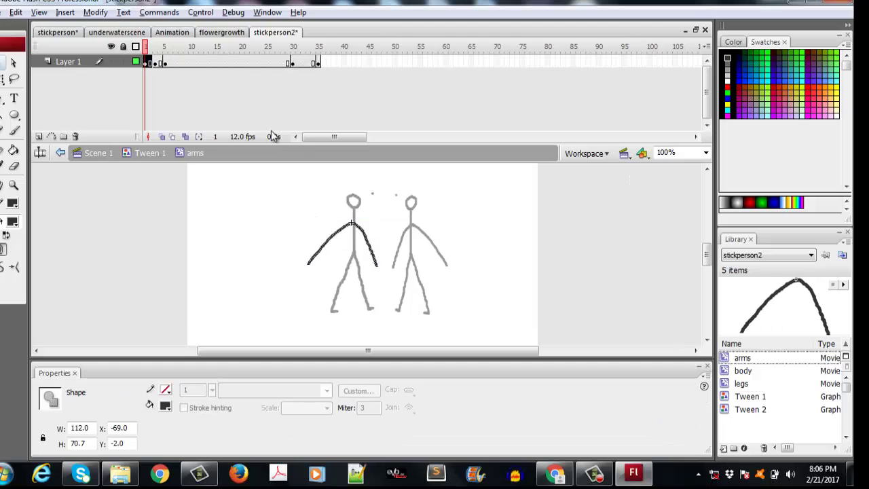
left_click(158, 63)
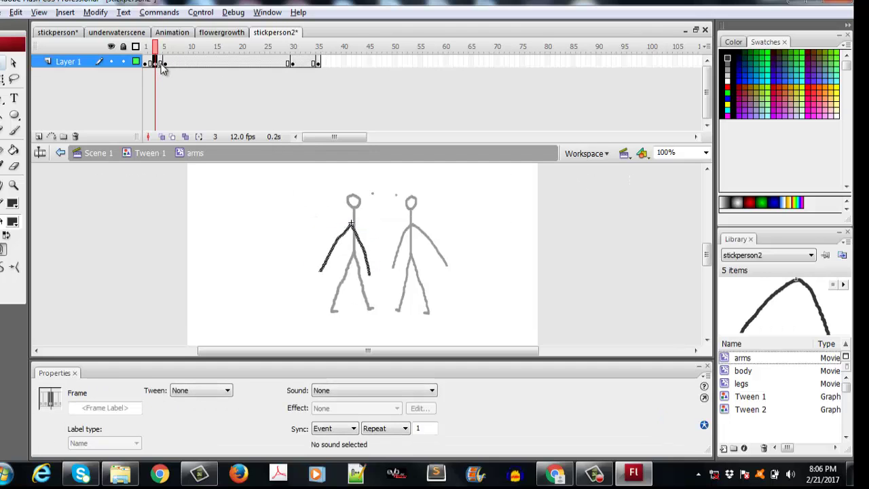
left_click(145, 63)
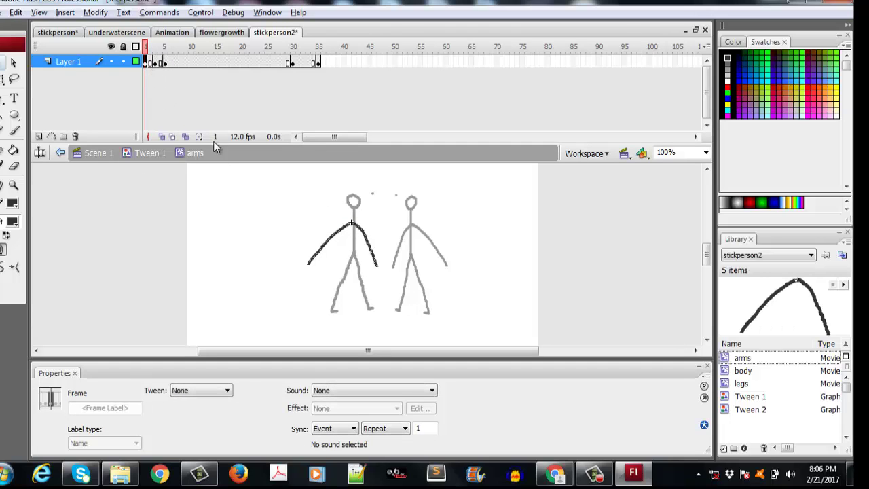
left_click(144, 153)
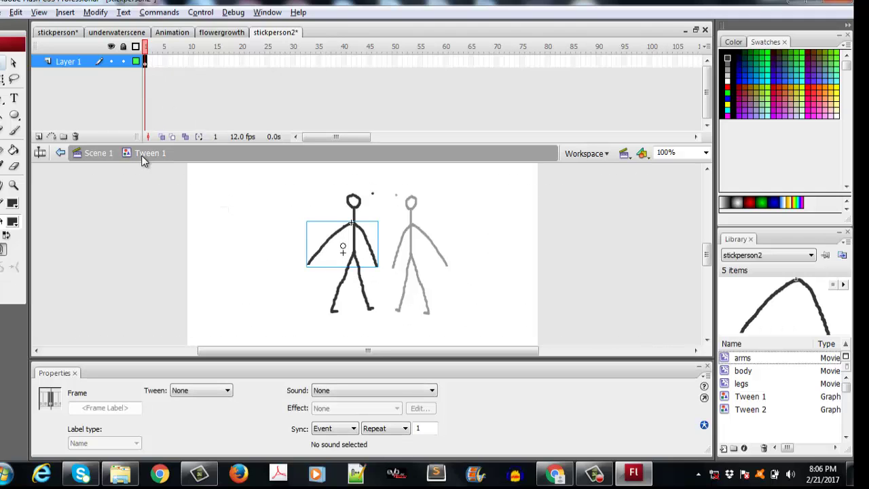
left_click(143, 156)
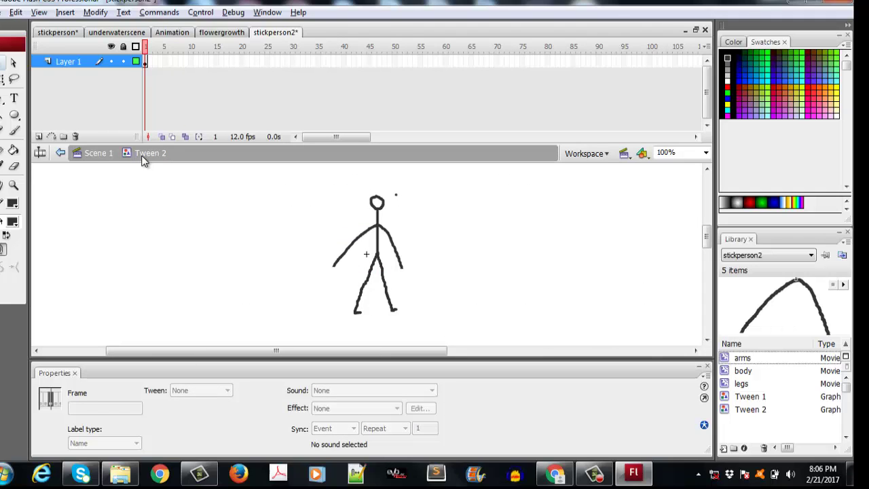
left_click(99, 153)
Step: Inside the left figure's Tween 1 symbol, nudge the arms 4 pixels to the right
left_click(367, 241)
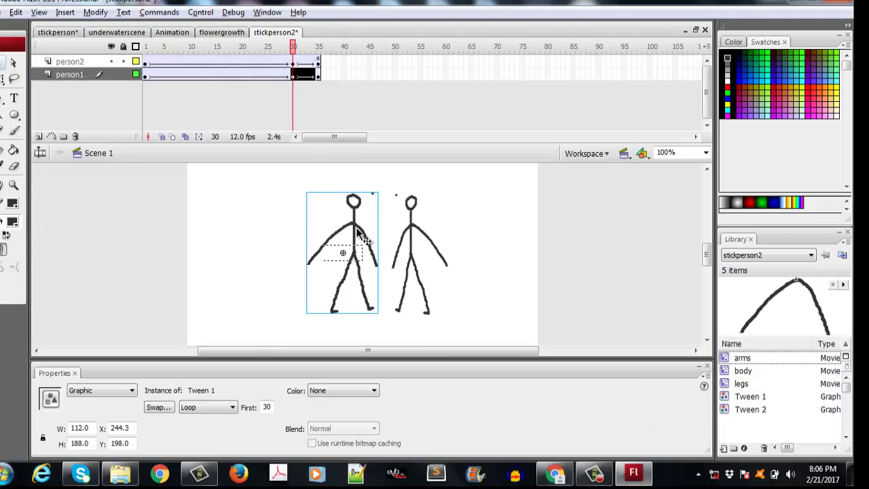
double_click(362, 233)
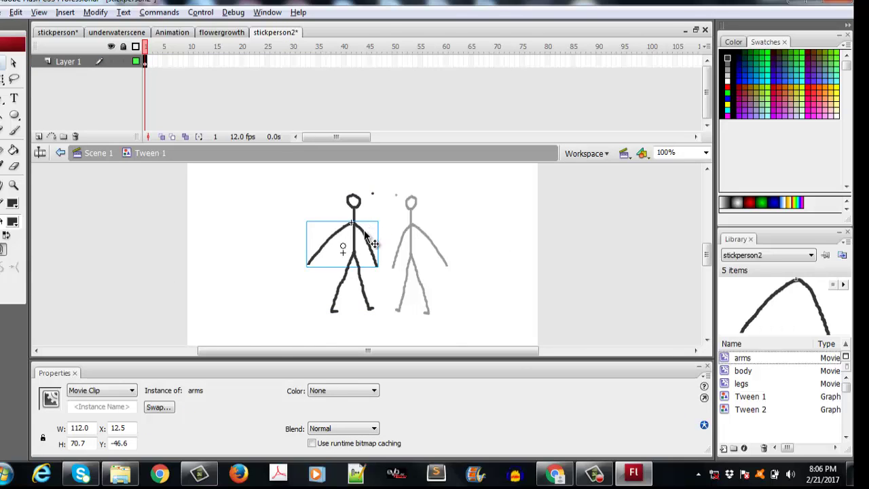
key("Right")
key("Right")
key("Right")
key("Right")
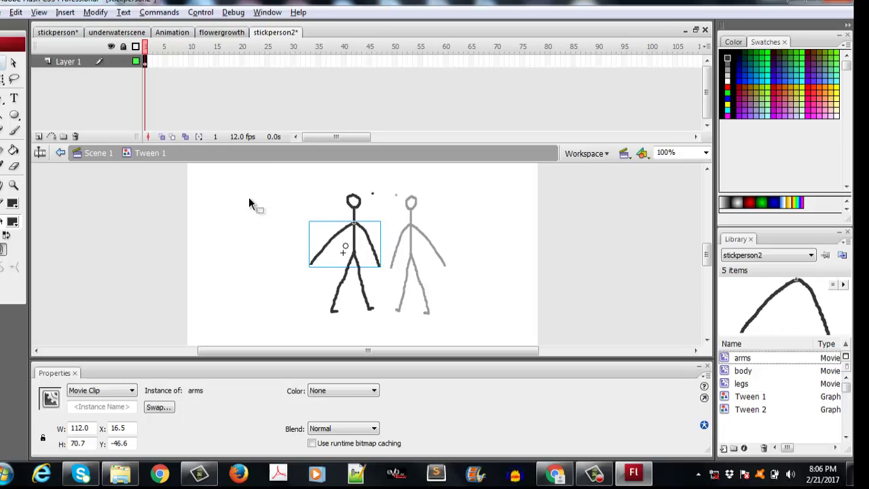
Step: Test the movie to review the two stick figures meeting, close the preview and deselect the arms
key("ctrl+Return")
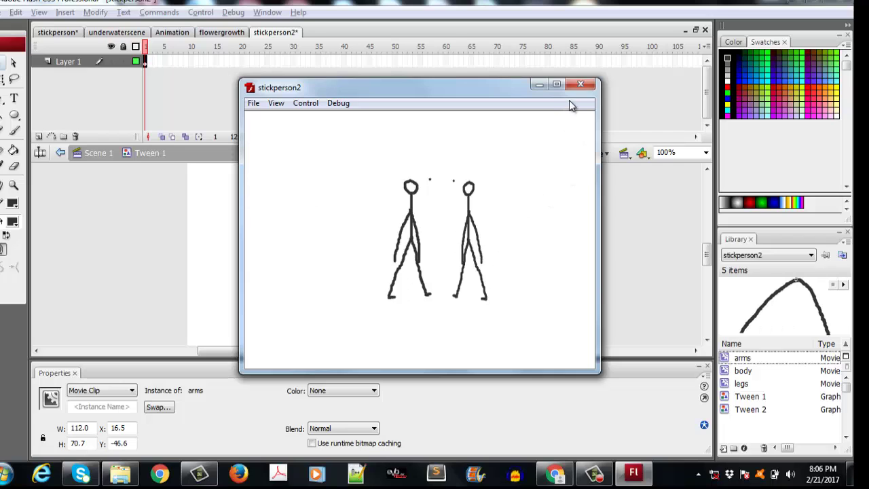
left_click(580, 86)
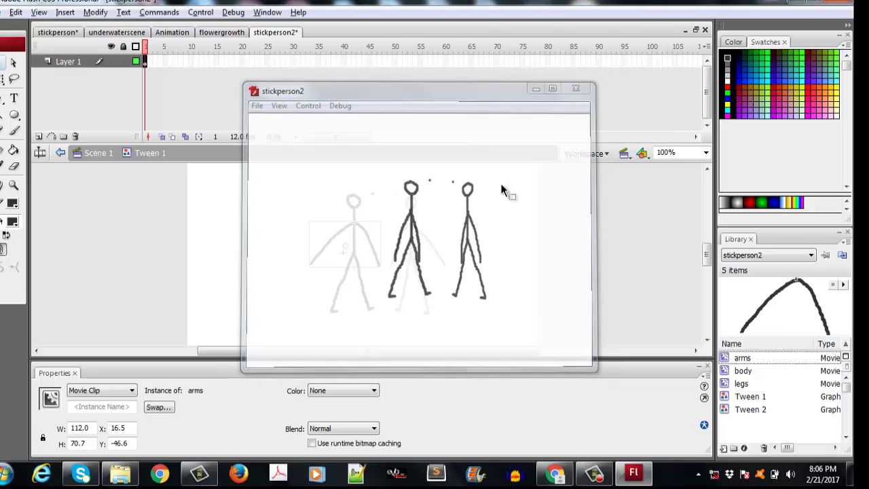
left_click(315, 297)
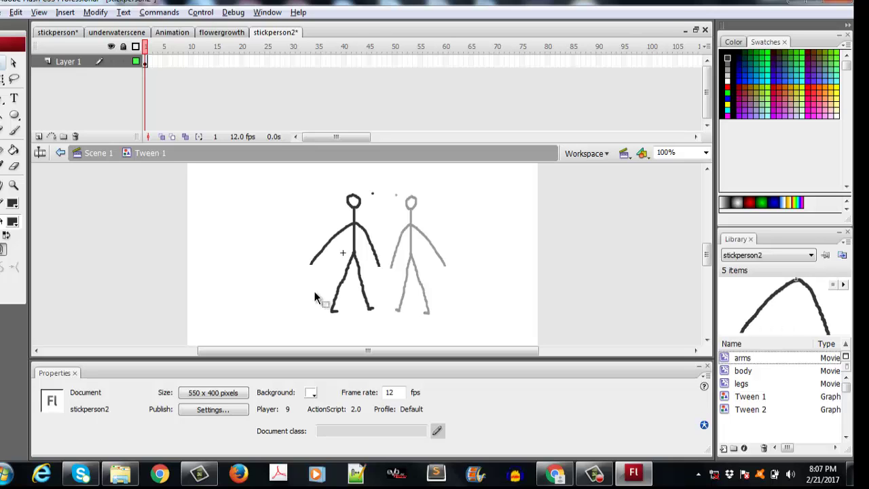
Step: Switch to Chrome and read the animation activities list around activity 6 on changing the fps
left_click(540, 473)
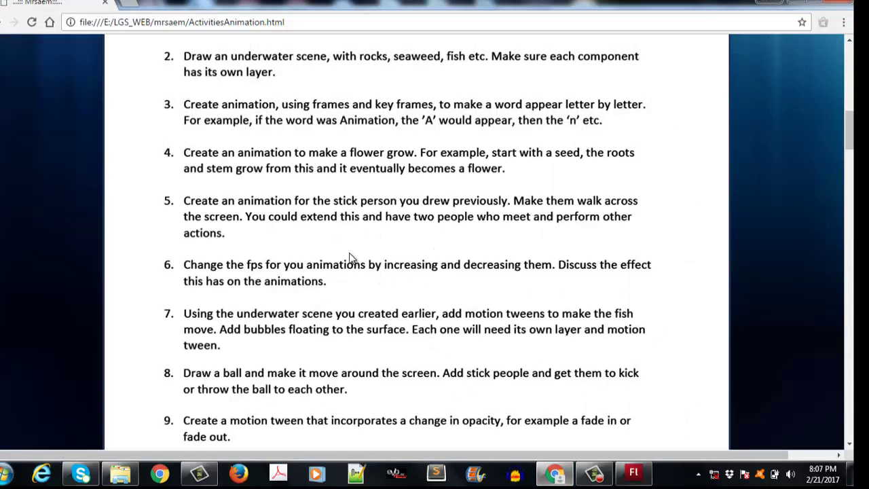
scroll(358, 260, "down", 2)
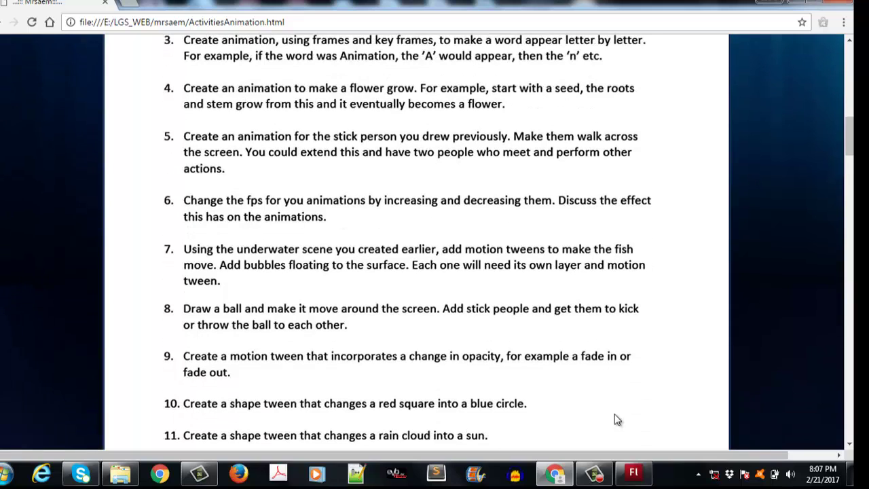
left_click(582, 475)
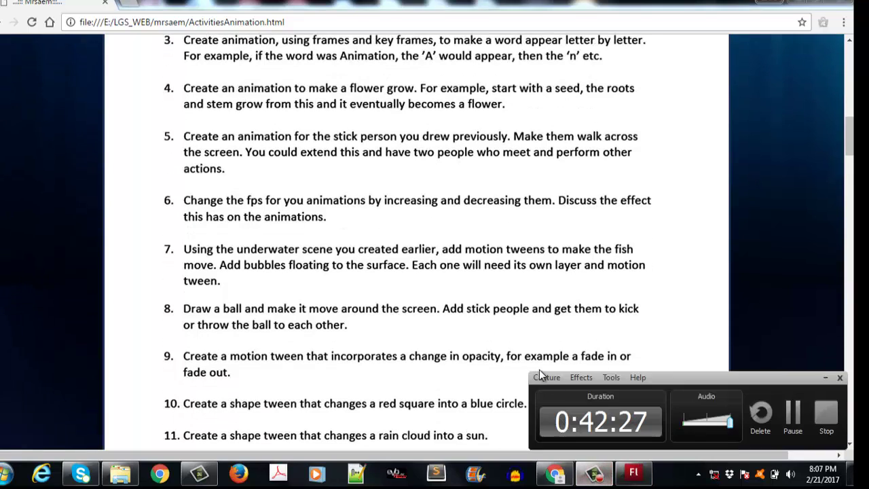
left_click(584, 475)
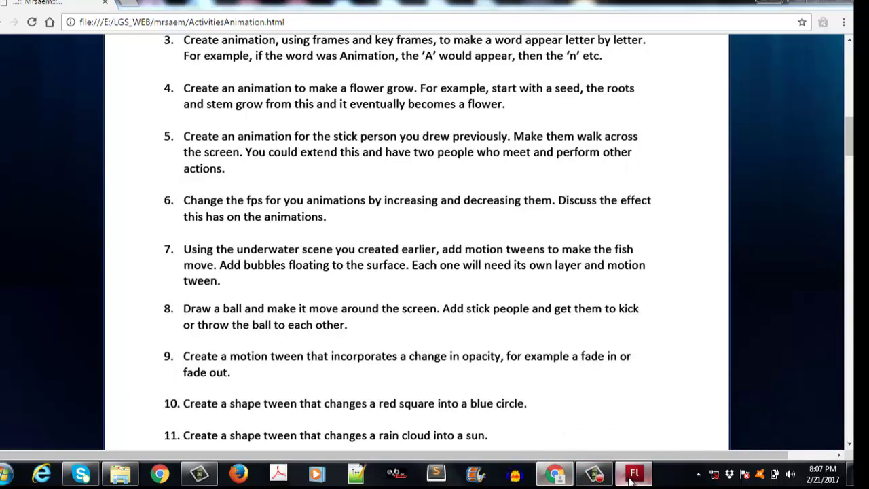
Step: Switch back to Flash, set the document frame rate to 24 fps and test the movie
left_click(633, 473)
double_click(391, 392)
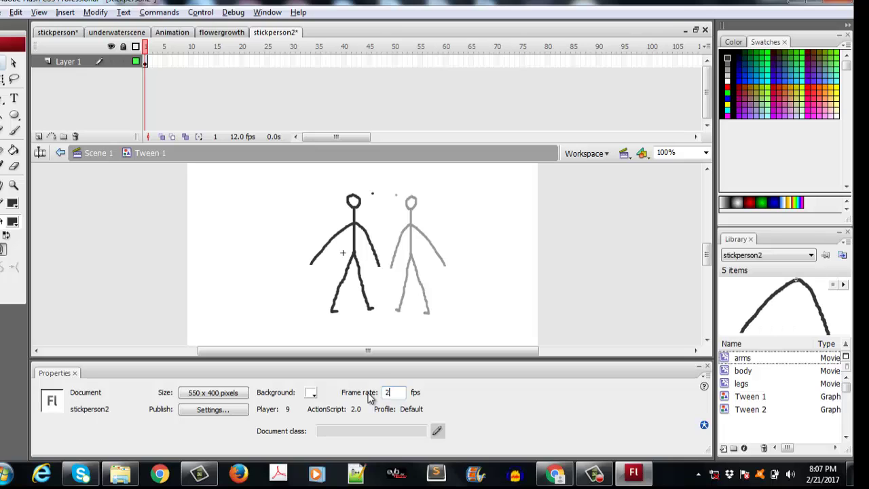
left_click(467, 299)
key("ctrl+Return")
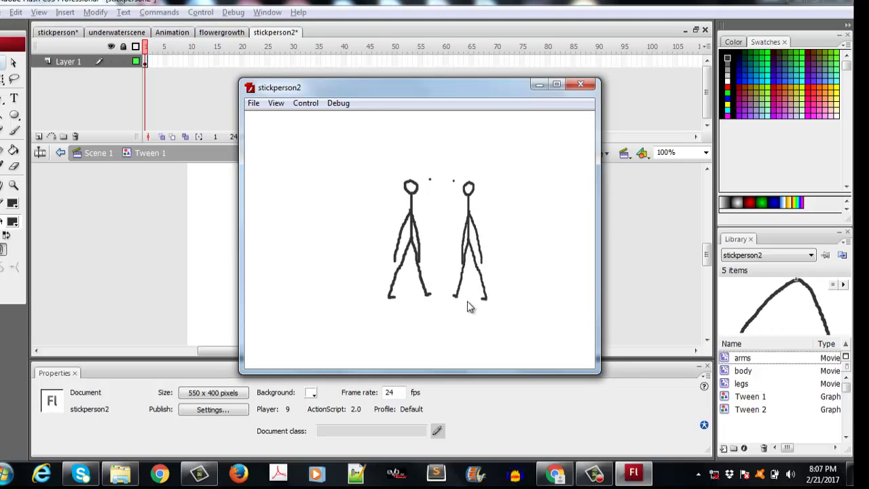
left_click(580, 86)
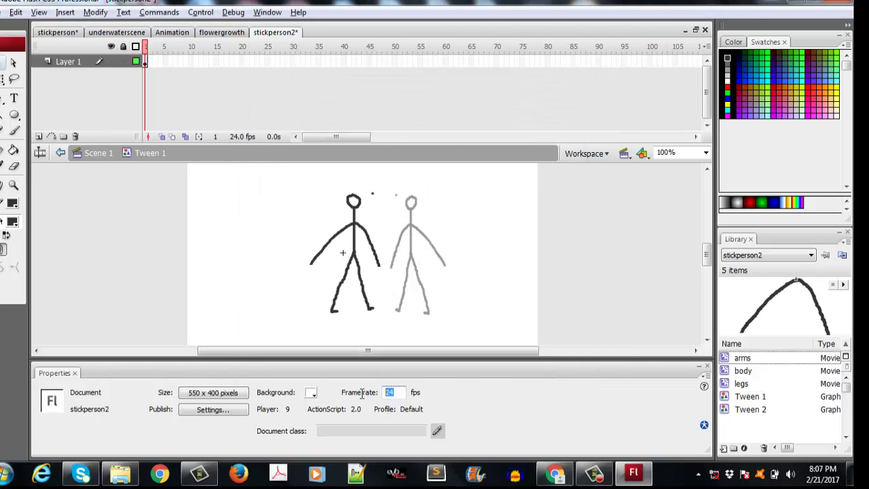
Step: Set the document frame rate to 7 fps and test the movie at the slower speed
key("ctrl+Return")
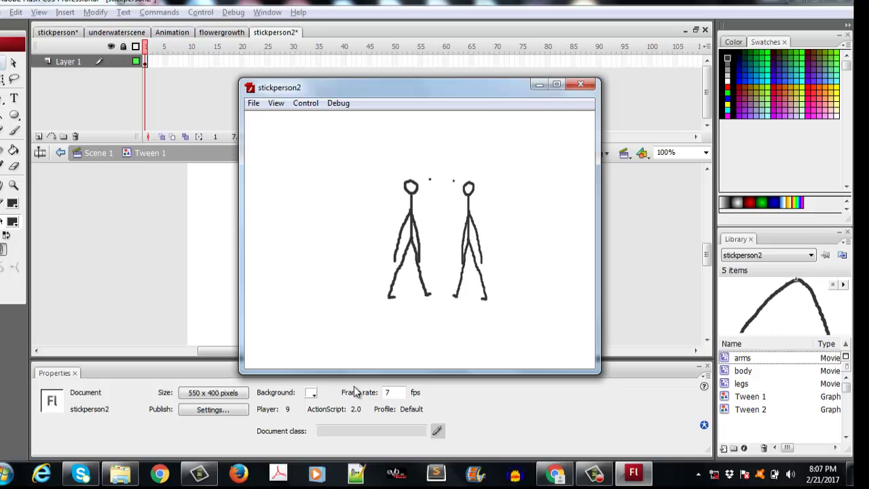
left_click(580, 83)
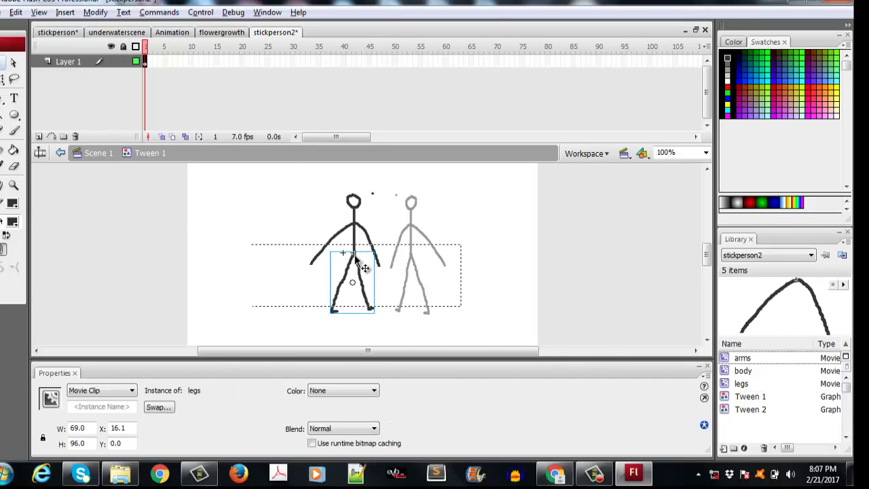
Step: Open the left figure's arms clip and move its last keyframe from frame 35 to frame 40
double_click(358, 266)
double_click(356, 239)
left_click(360, 239)
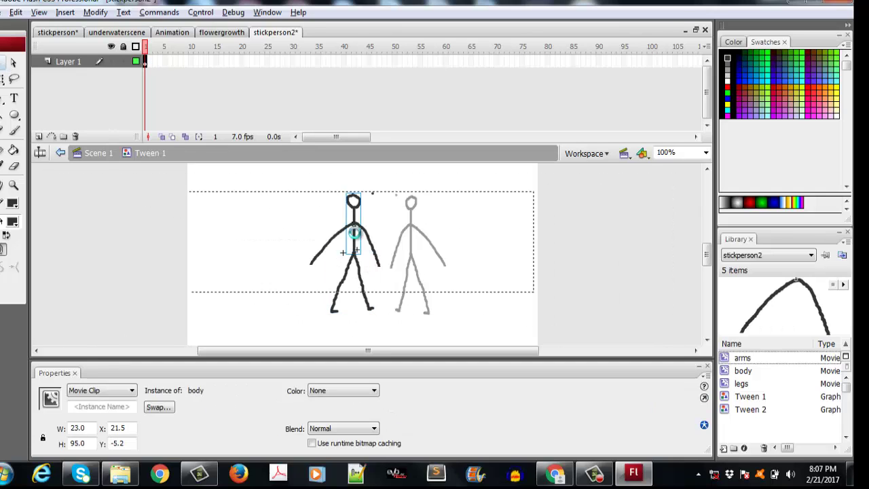
double_click(363, 240)
left_click(368, 239)
double_click(368, 239)
left_click(368, 239)
double_click(370, 241)
left_click(370, 241)
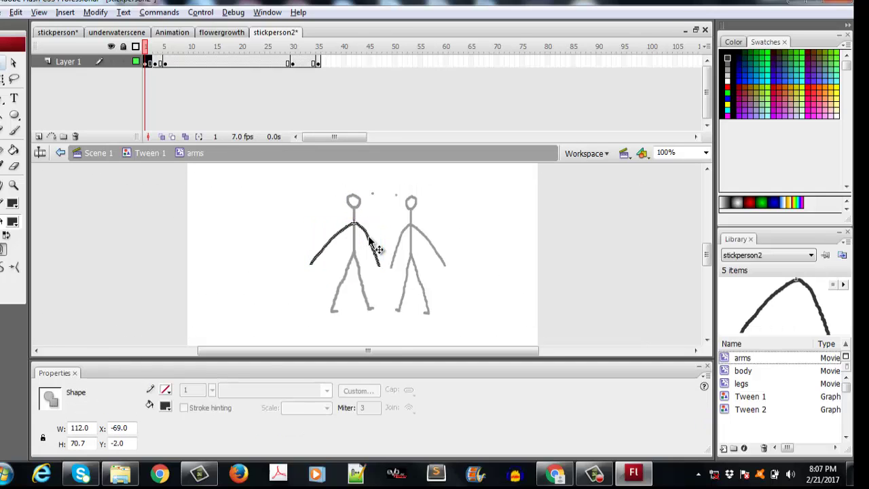
left_click(292, 64)
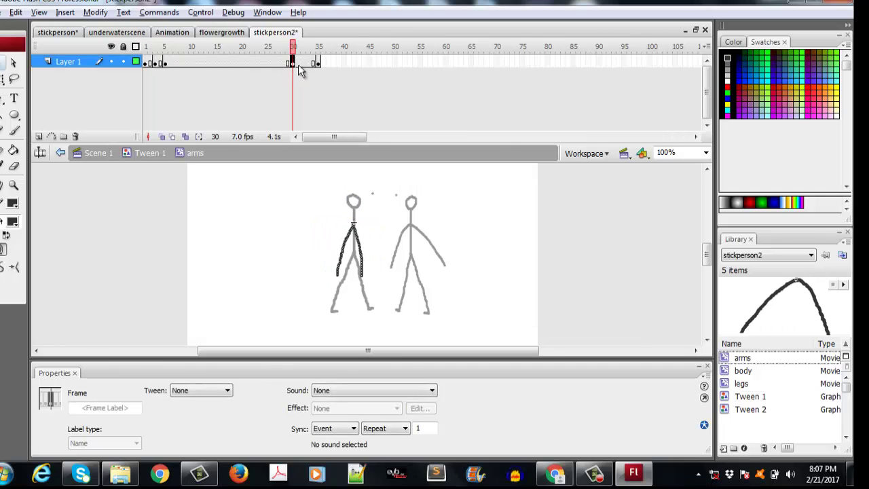
left_click(318, 64)
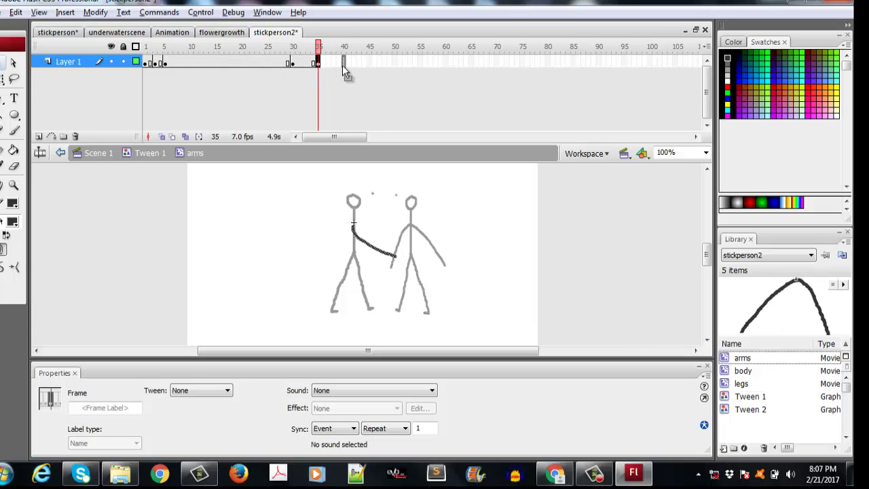
left_click(343, 64)
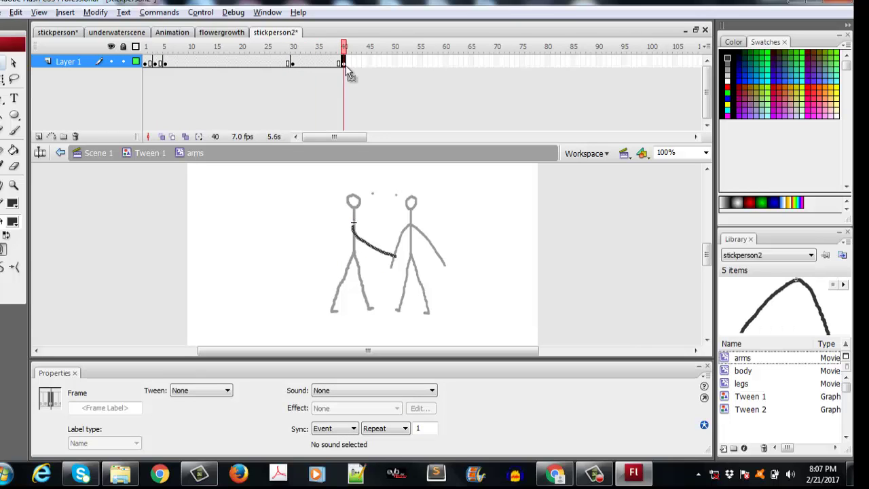
Step: In Scene 1, move the end keyframes of the person1 and person2 layers from frame 35 to 40 and test the movie
left_click(104, 153)
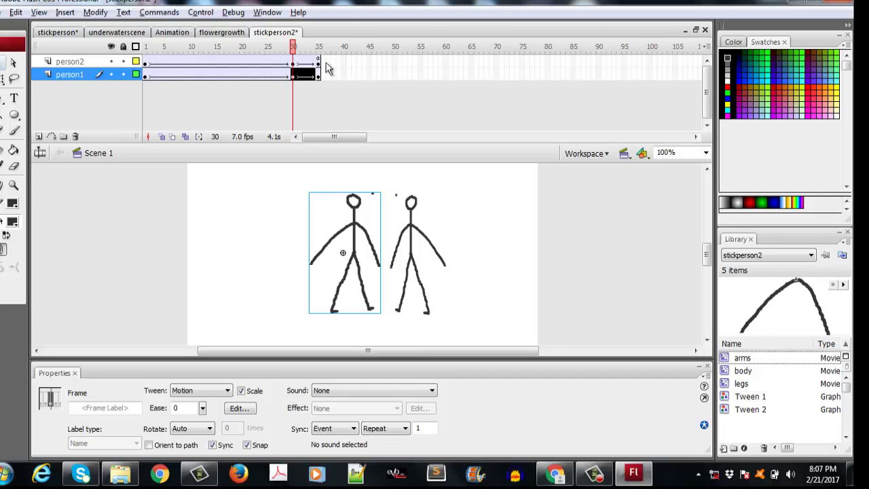
left_click(318, 63)
left_click_drag(319, 63, 345, 76)
left_click(321, 76)
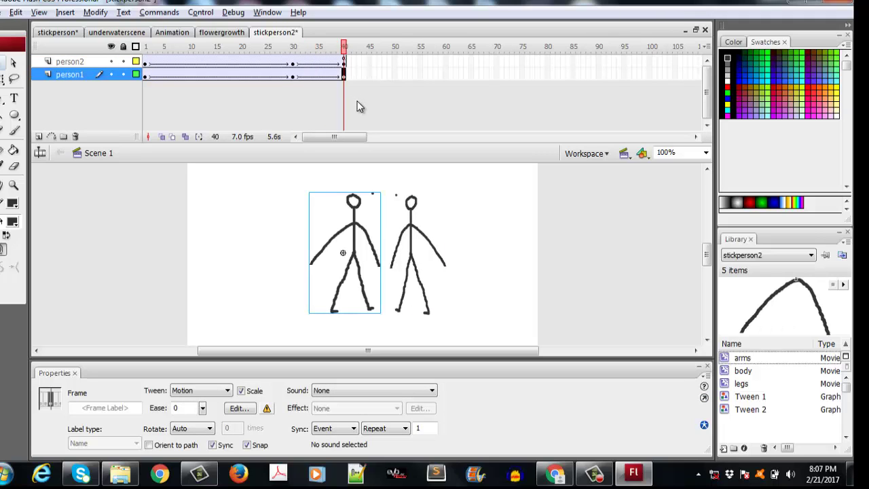
key("ctrl+Return")
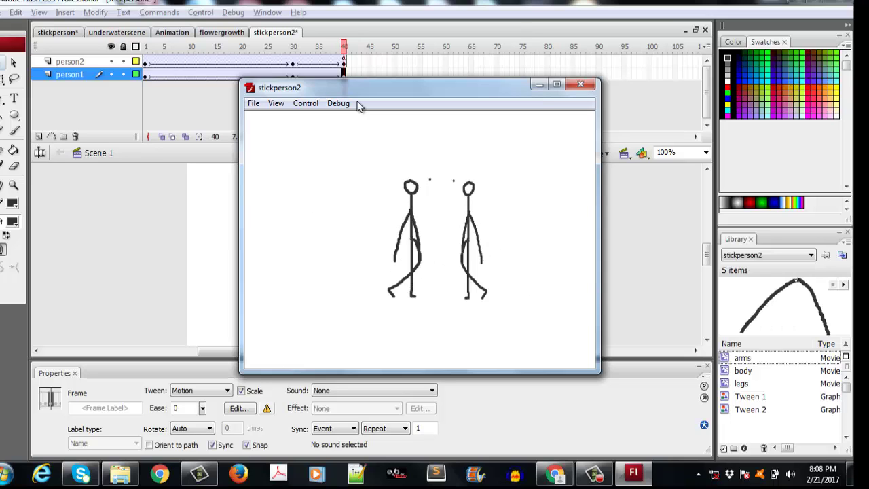
left_click(580, 85)
Step: Switch to Chrome and read activity 7 about adding motion tweens to the underwater scene
left_click(555, 473)
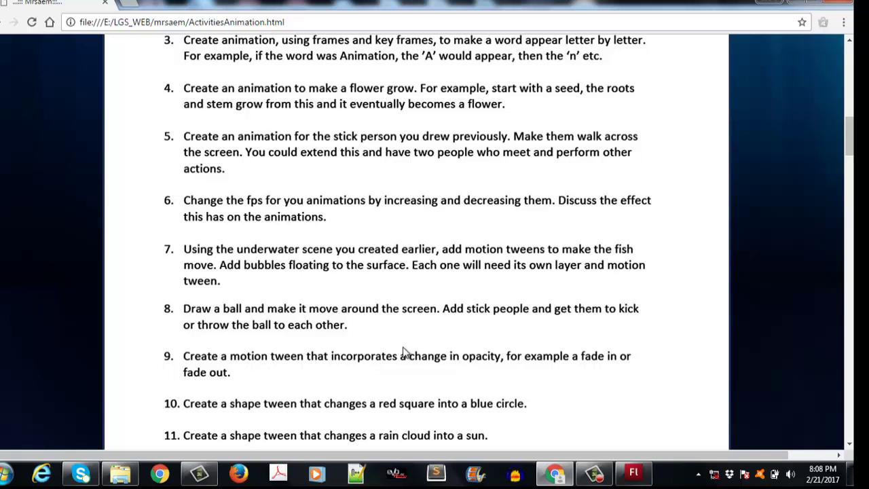
scroll(407, 349, "down", 2)
Step: Switch to Flash, open the underwaterscene document and collapse the document properties so the fish, rock and seaweed are in view
left_click(633, 473)
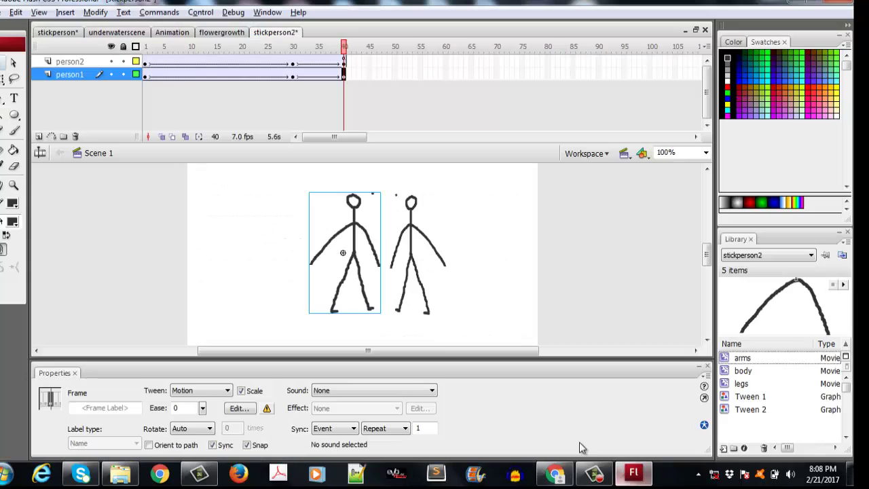
left_click(114, 32)
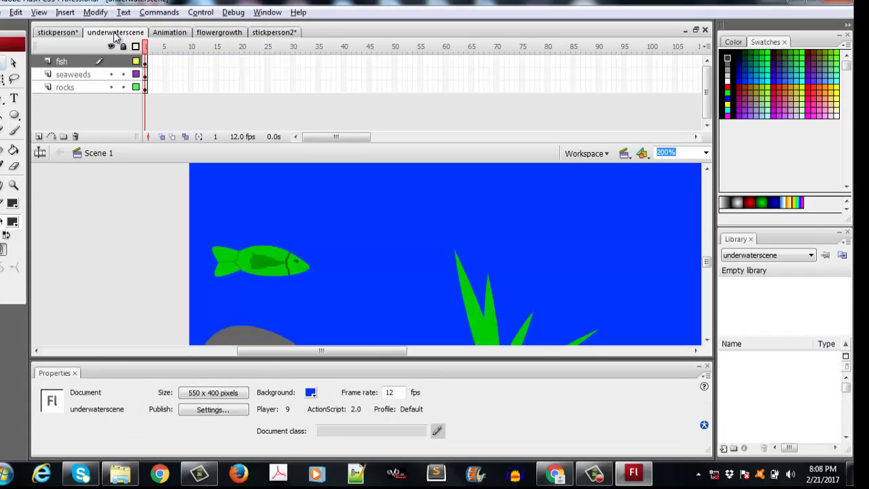
left_click(708, 367)
scroll(708, 321, "down", 2)
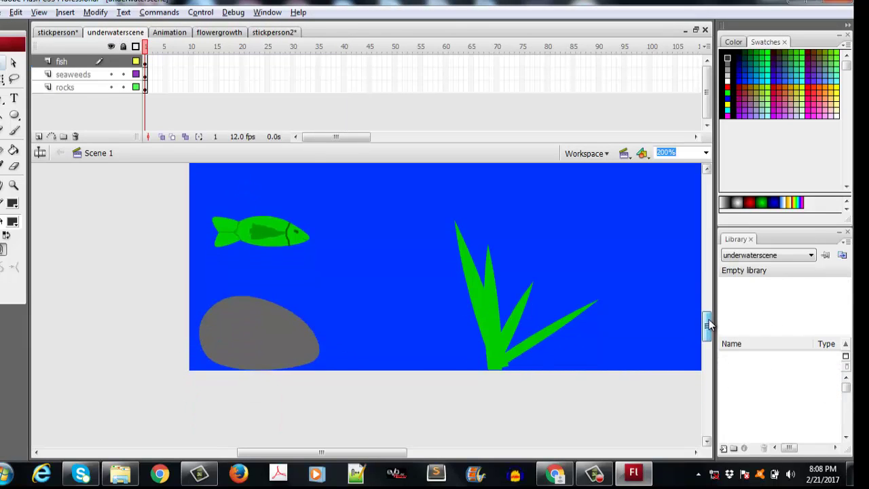
left_click_drag(201, 214, 308, 261)
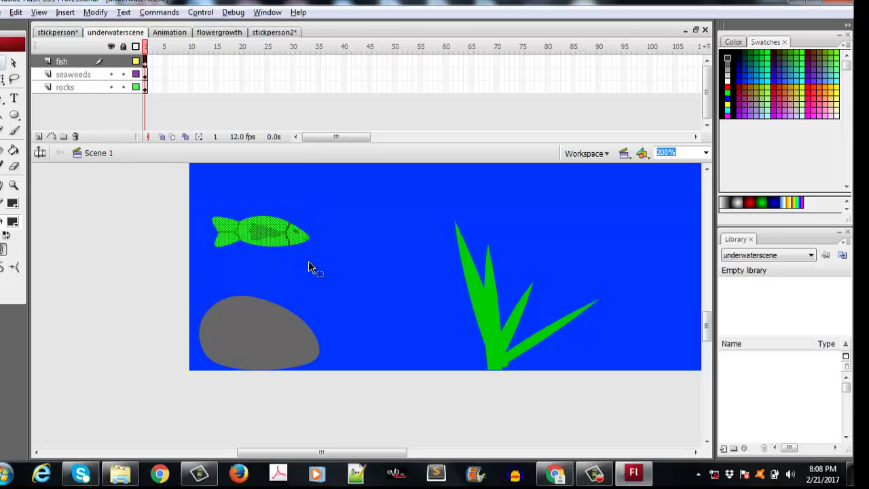
left_click(322, 234)
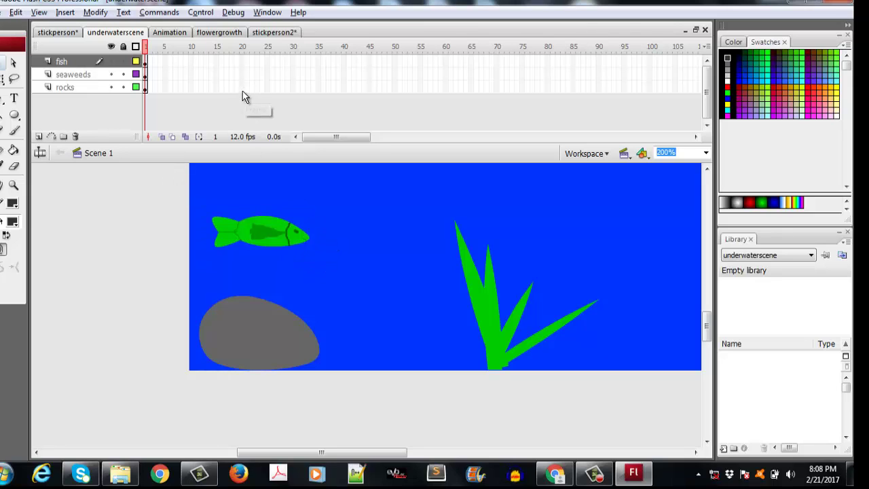
Step: Insert keyframes at frame 30 on the rocks, seaweeds and fish layers
left_click(294, 88)
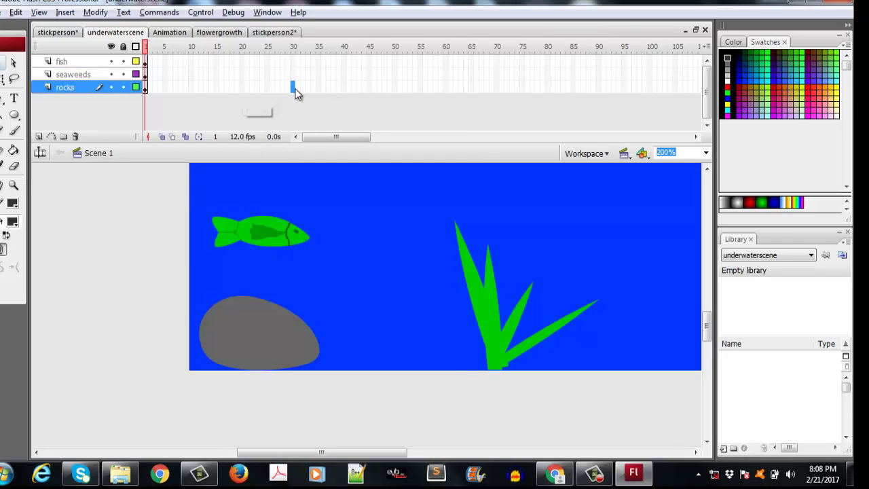
right_click(295, 88)
left_click(333, 165)
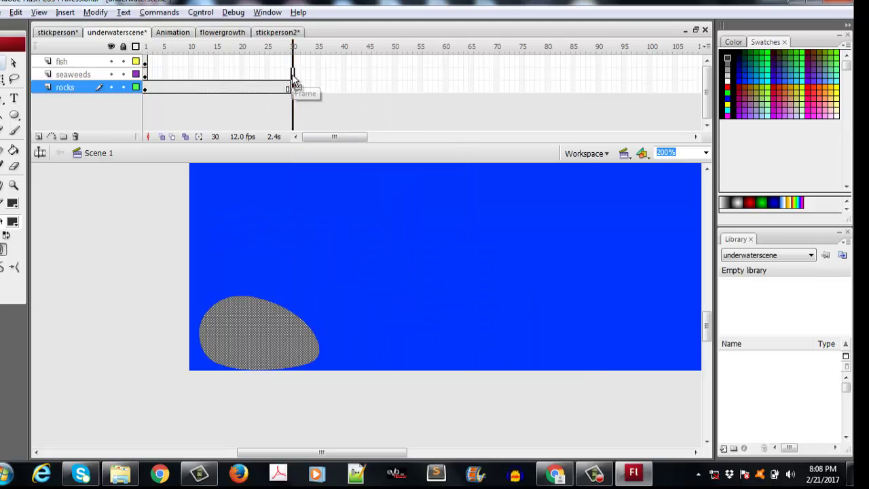
right_click(294, 74)
left_click(336, 139)
right_click(293, 66)
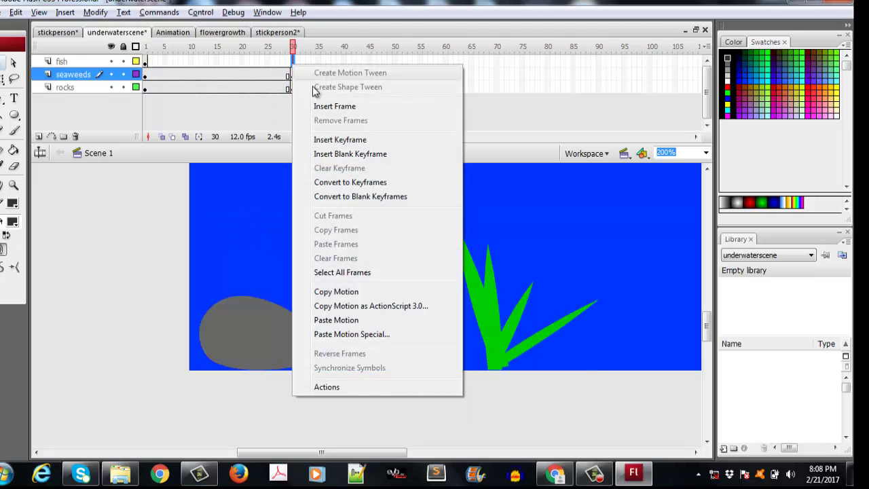
left_click(332, 139)
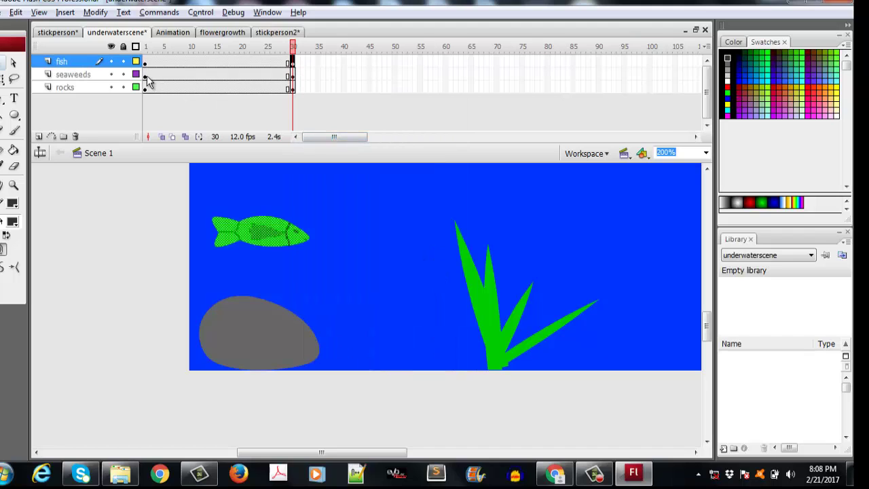
Step: Create motion tweens on the seaweeds and fish layers between frames 1 and 30
right_click(273, 75)
left_click(293, 81)
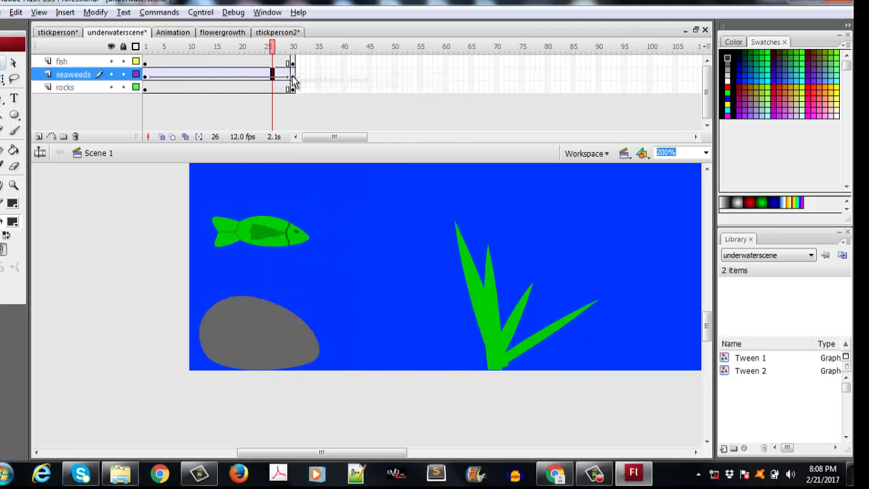
right_click(294, 76)
left_click(303, 83)
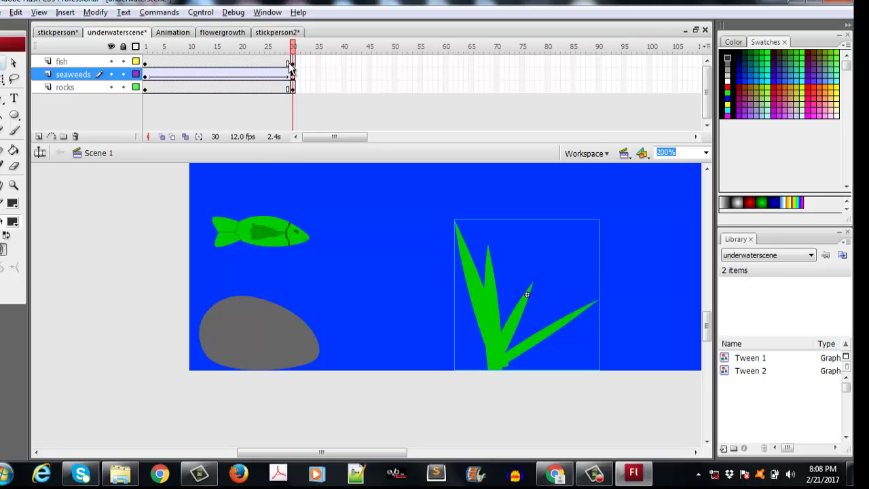
right_click(294, 61)
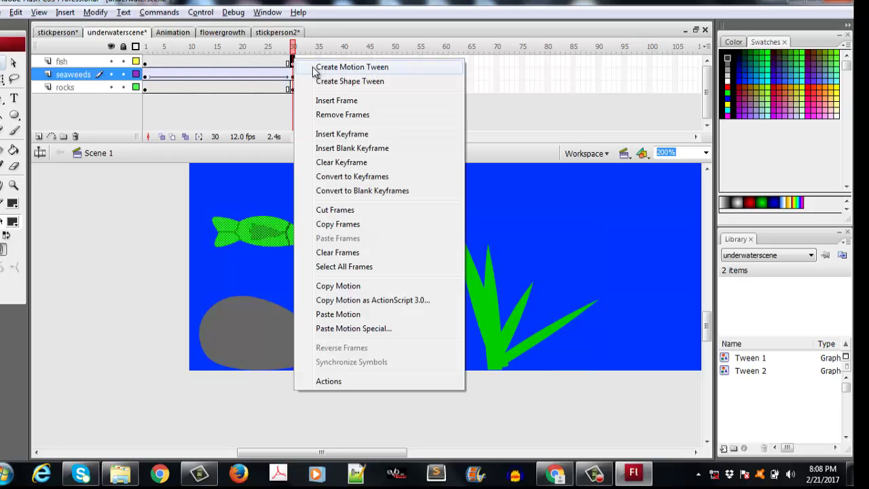
left_click(314, 68)
right_click(294, 61)
left_click(298, 67)
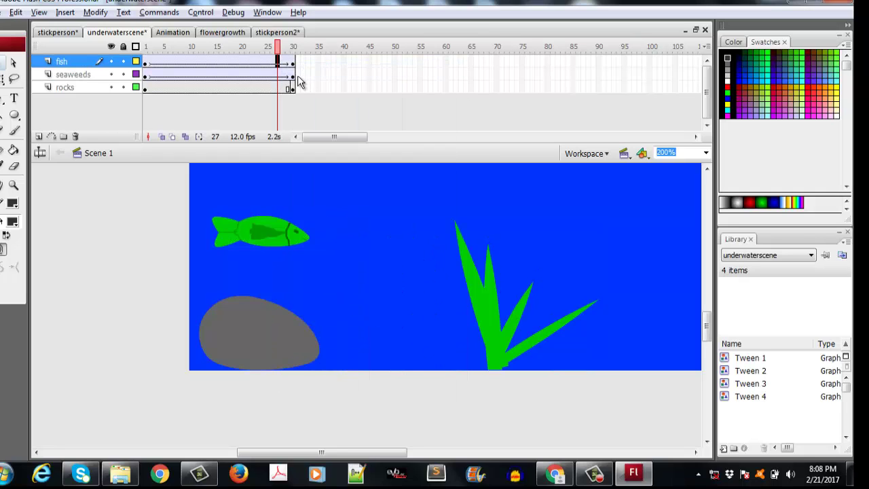
Step: At frame 29, shift the fish slightly forward and shrink it with Free Transform, then move that keyframe to frame 10
left_click(290, 63)
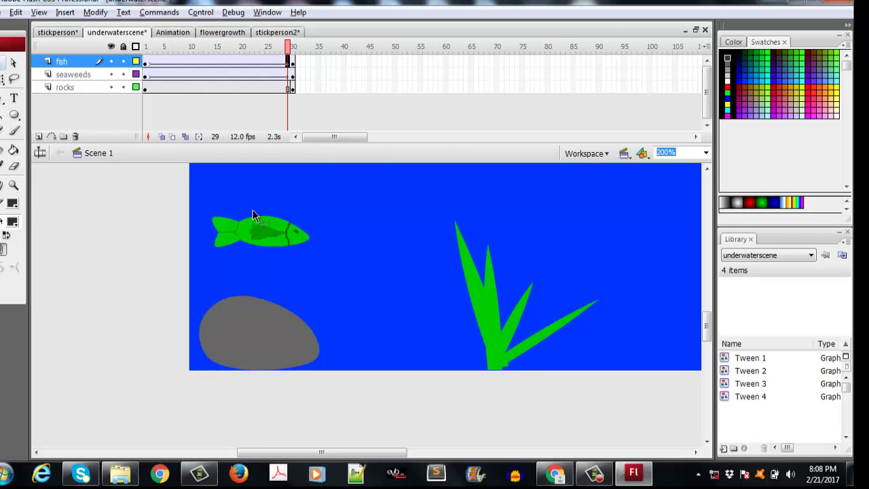
left_click(256, 235)
left_click_drag(254, 232, 310, 234)
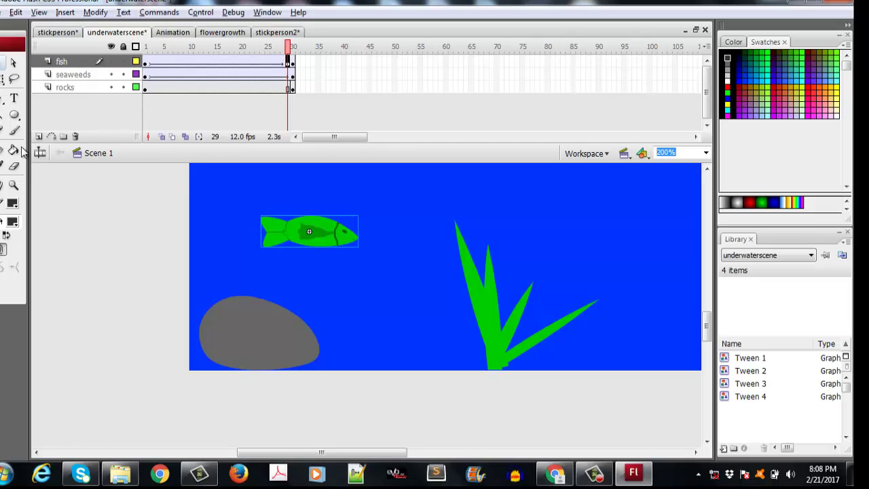
key("q")
left_click_drag(261, 246, 278, 237)
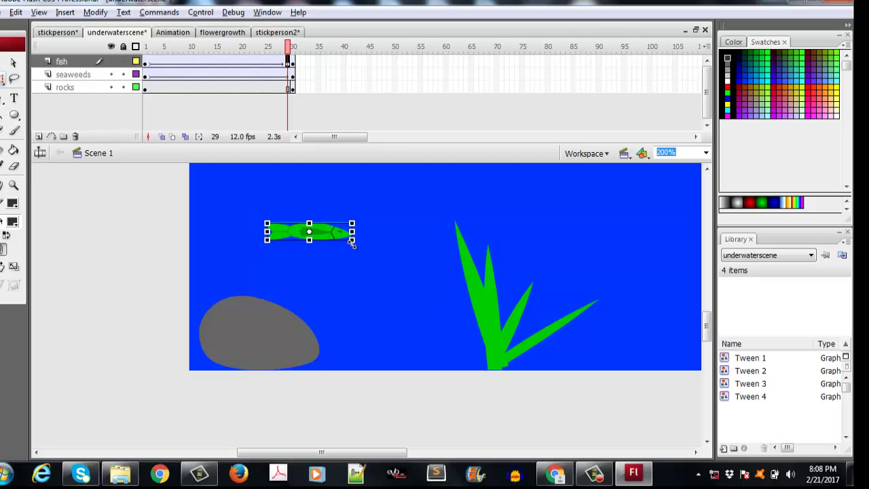
left_click_drag(351, 243, 344, 239)
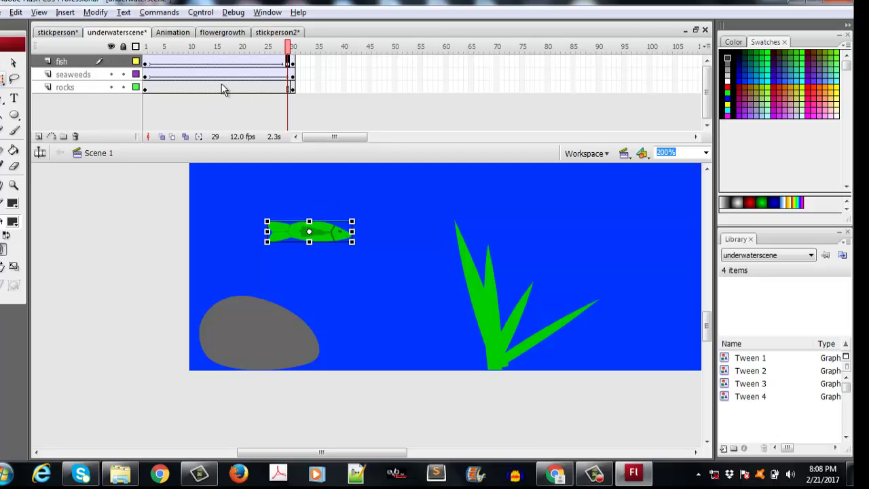
left_click_drag(290, 65, 190, 61)
Step: Insert a fish keyframe at frame 18, move the fish up toward the tip of the tallest seaweed blade and make it much smaller
left_click(232, 62)
right_click(232, 62)
left_click(244, 132)
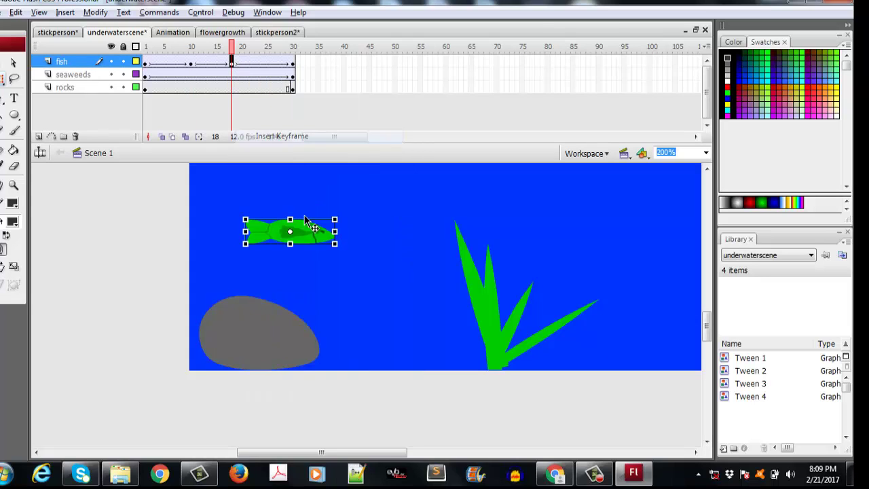
left_click_drag(310, 241, 422, 212)
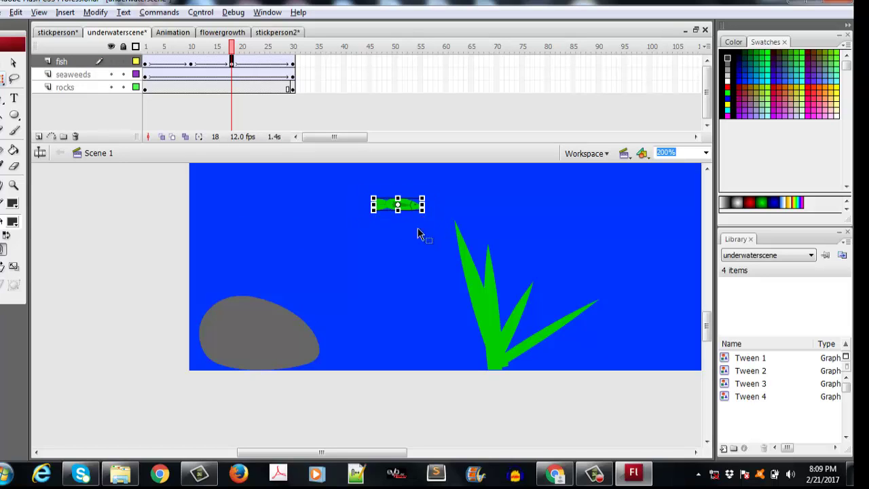
Step: Insert a fish keyframe at frame 25 and place a reduced fish past the tall seaweed blades, just above the lowest blade
left_click(267, 62)
right_click(270, 66)
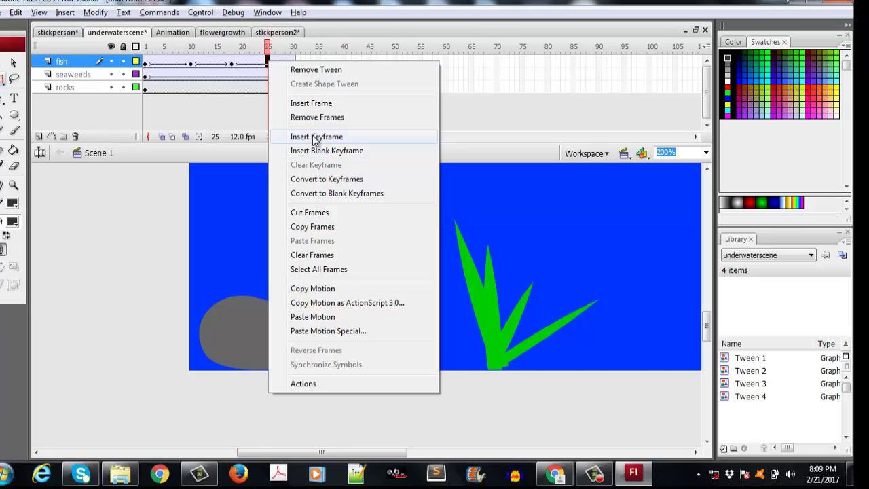
left_click(313, 134)
left_click_drag(334, 220, 567, 254)
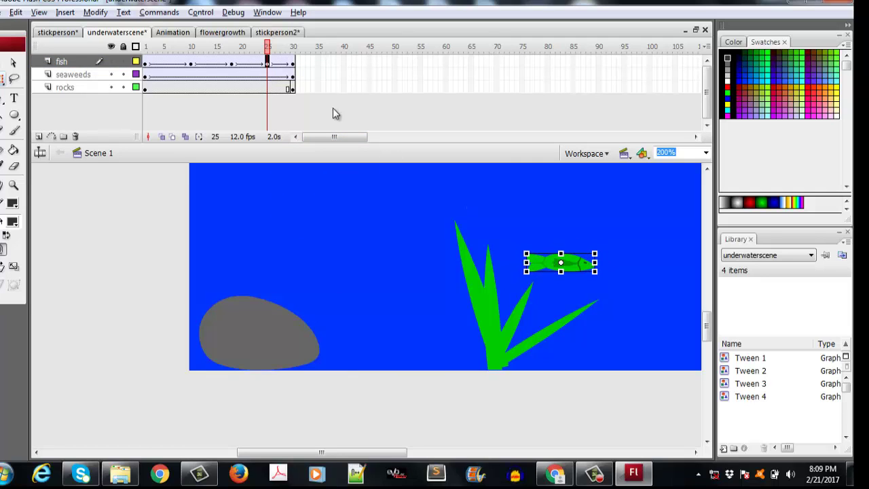
Step: At frame 30 of the fish layer, move the fish to the far right of the scene, above the right rock
left_click(293, 63)
left_click(4, 61)
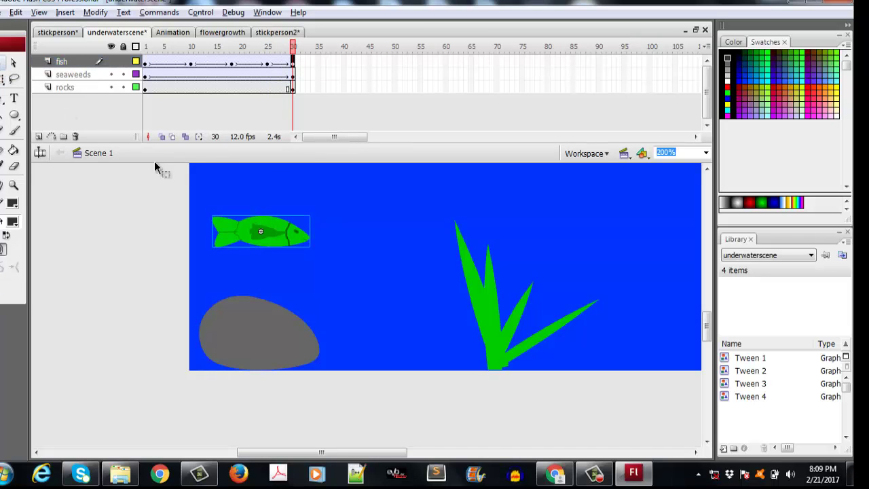
left_click_drag(288, 238, 671, 231)
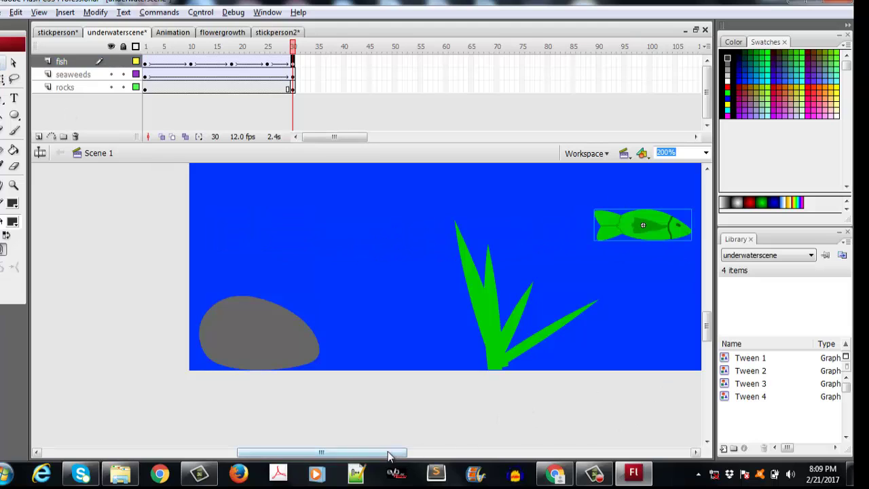
left_click_drag(388, 453, 418, 463)
left_click_drag(531, 232, 640, 223)
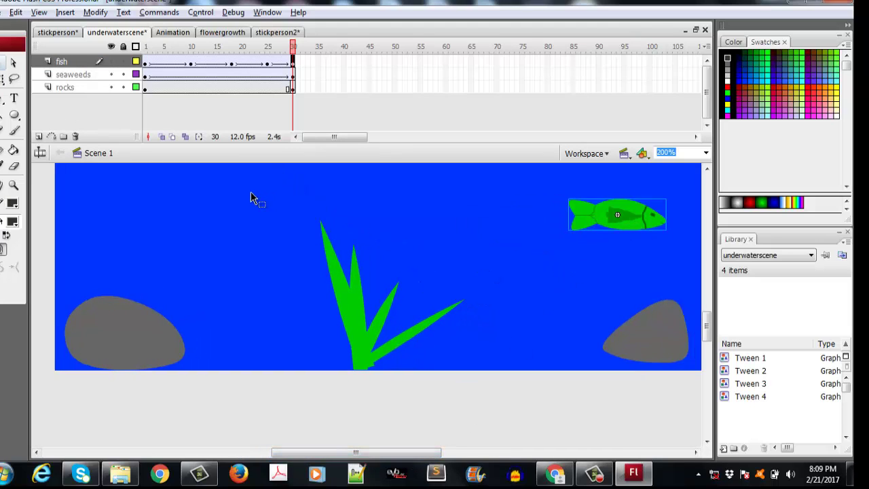
left_click(293, 75)
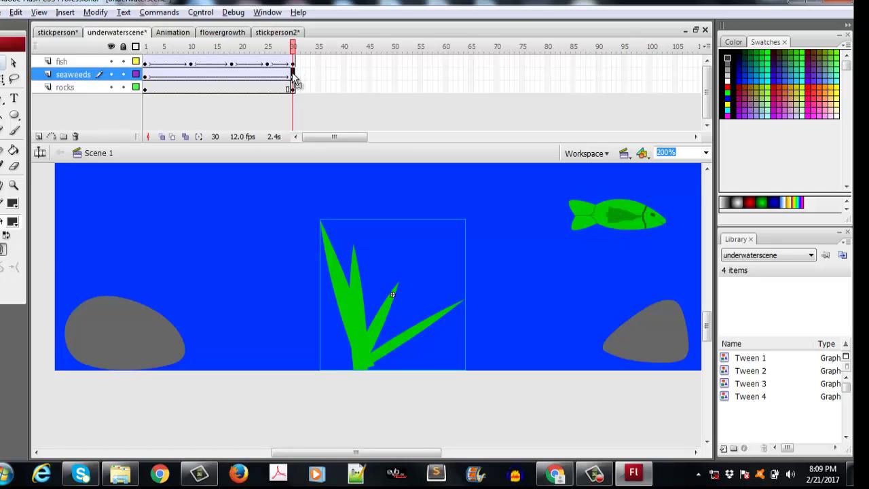
left_click_drag(187, 78, 193, 79)
right_click(192, 79)
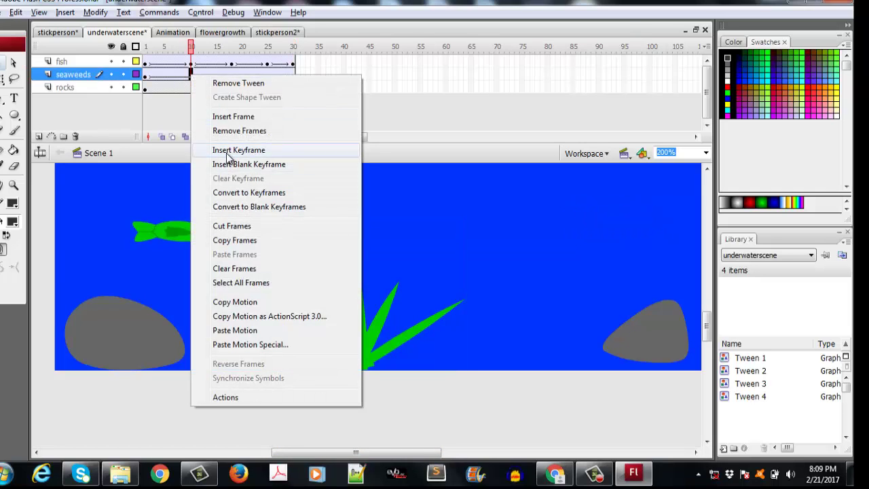
left_click(224, 148)
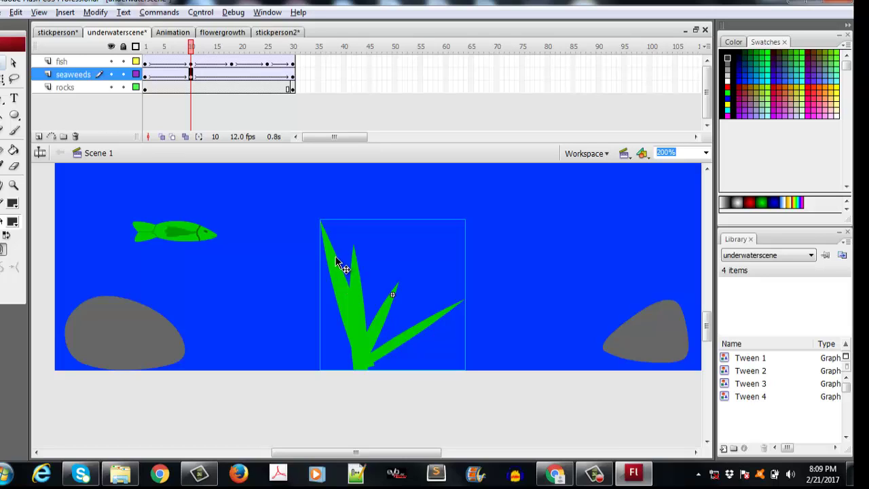
key("ctrl+shift+a")
key("comma")
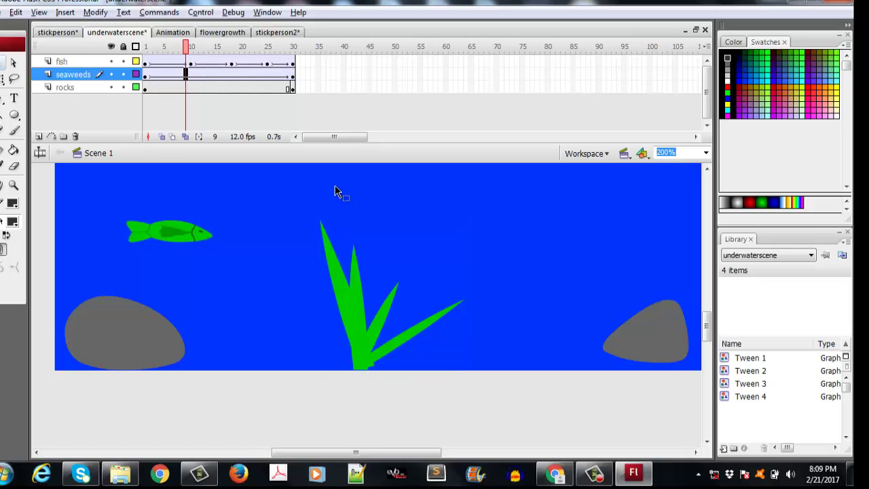
Step: Open the seaweed's Tween 1 symbol for editing and insert a keyframe at frame 5
left_click(344, 294)
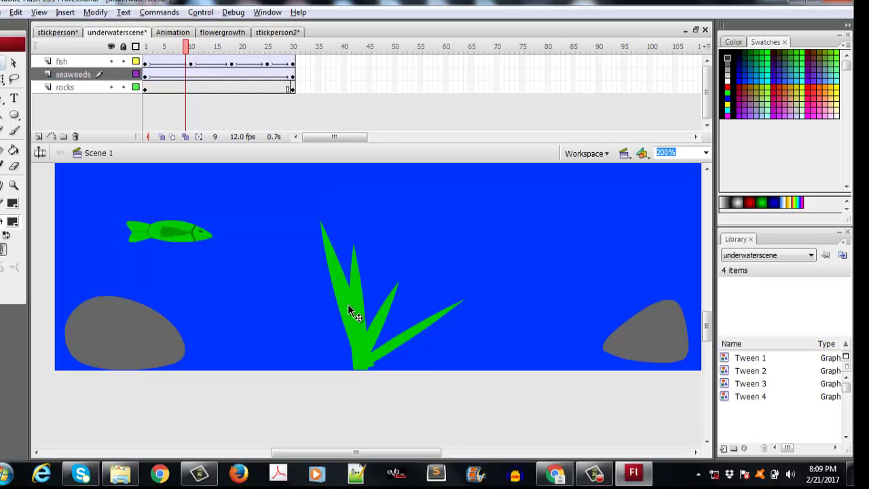
double_click(349, 311)
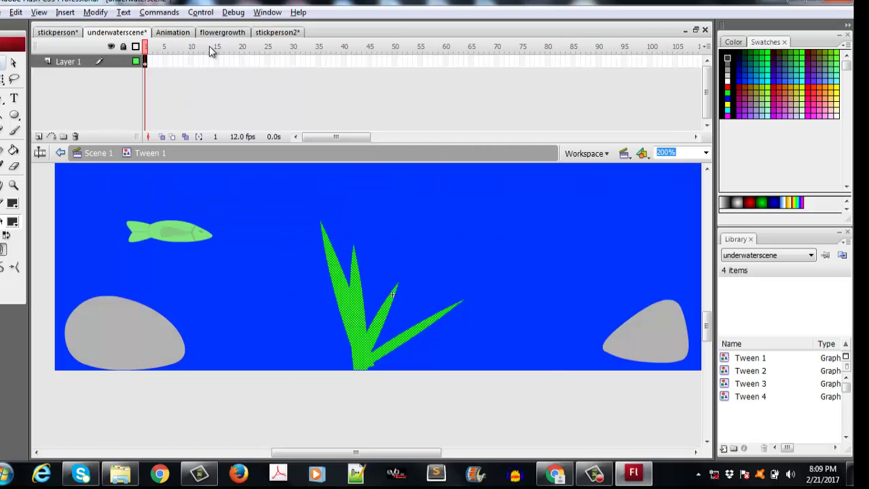
right_click(166, 60)
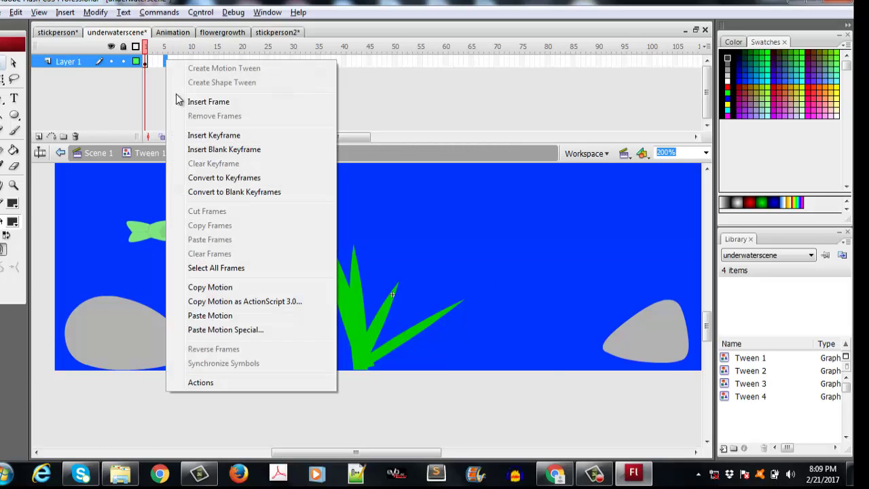
left_click(195, 139)
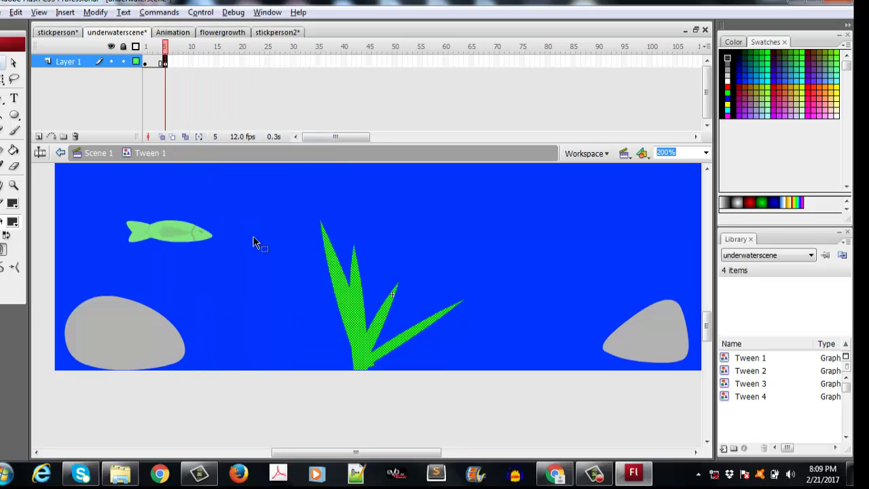
Step: Reshape the seaweed at frame 5 by pulling the tips of all four blades outward into slight curves
left_click(321, 249)
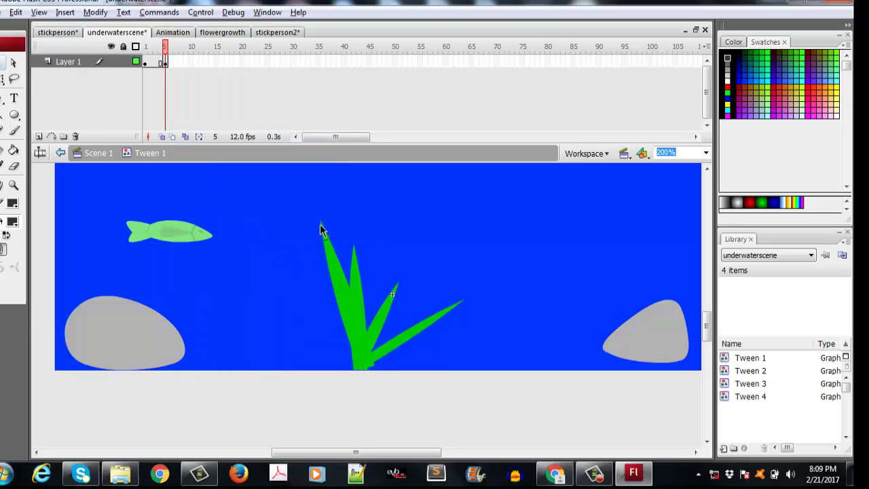
left_click_drag(317, 222, 302, 236)
left_click_drag(354, 251, 363, 238)
left_click_drag(397, 286, 407, 293)
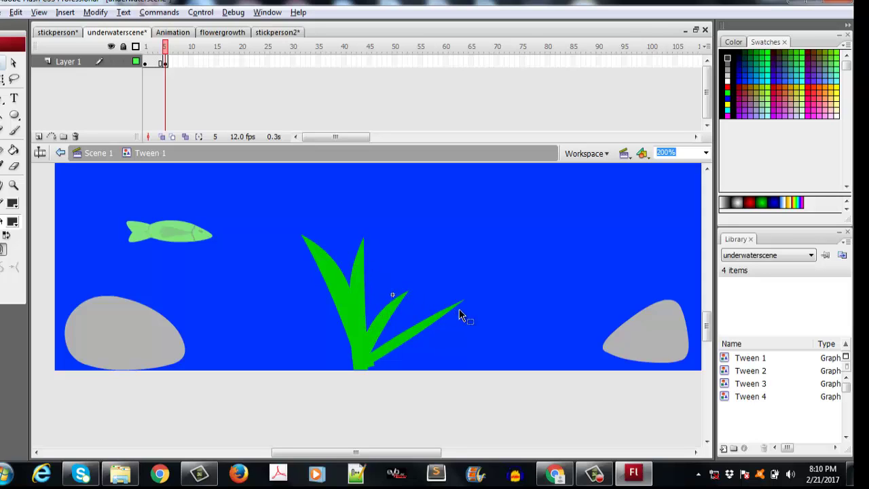
left_click_drag(464, 303, 467, 310)
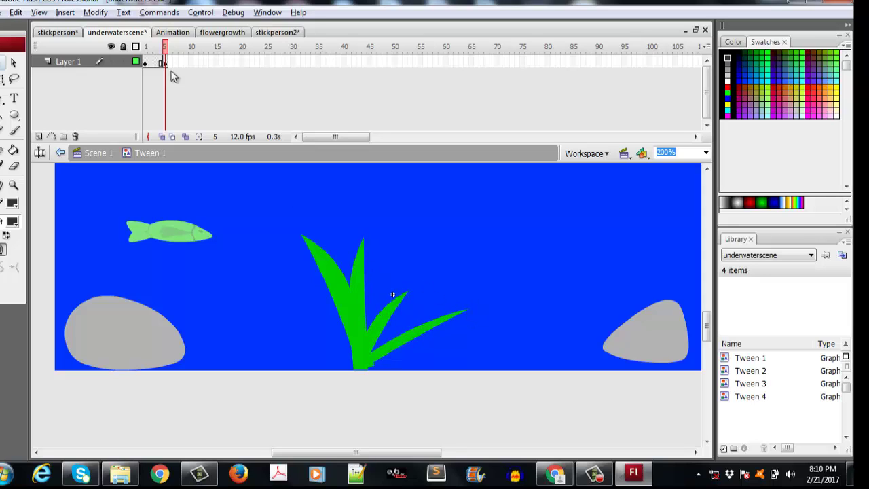
Step: Insert a keyframe at frame 10 of the seaweed symbol and reshape the blades, straightening the tallest and pulling the lowest one's tip inward
left_click(190, 61)
right_click(189, 62)
left_click(190, 62)
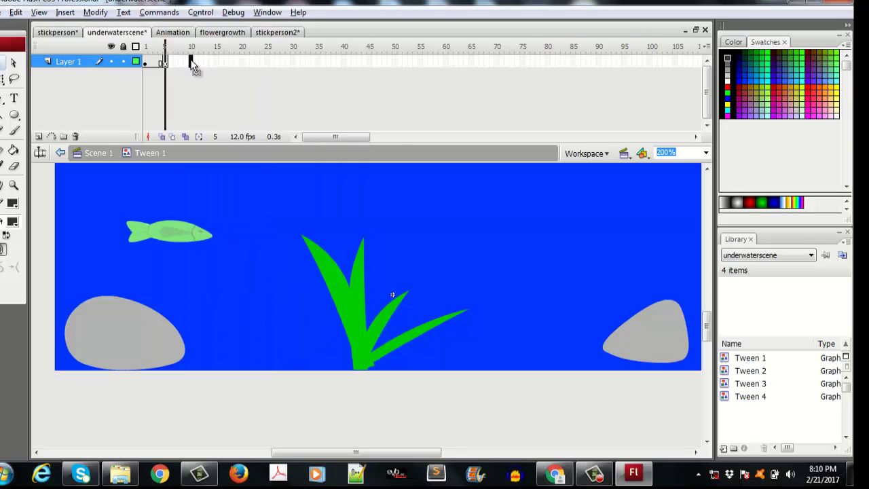
right_click(191, 62)
left_click(234, 136)
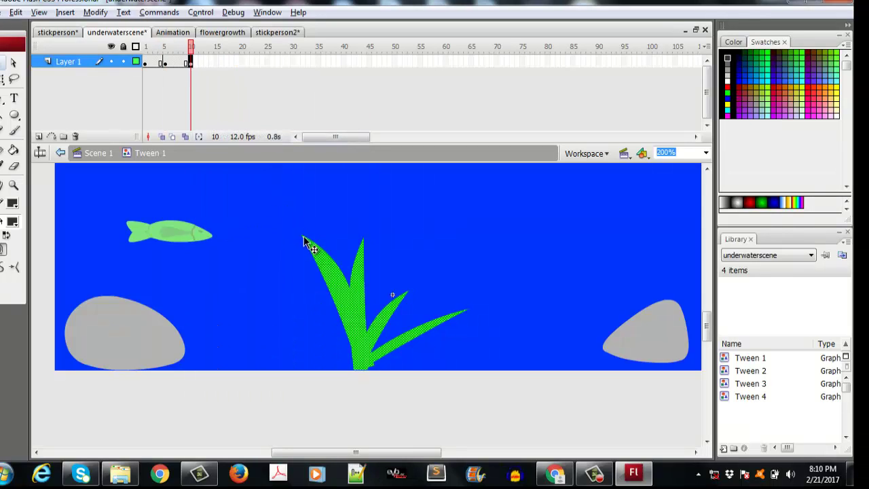
left_click(305, 230)
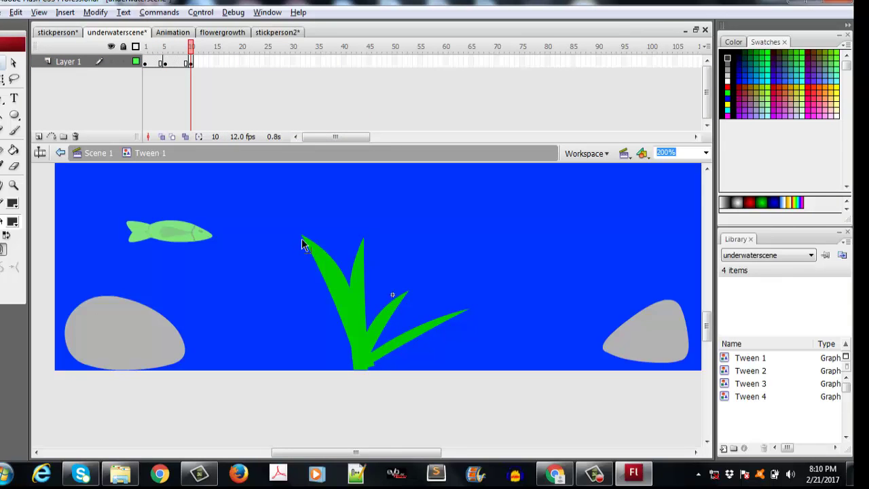
left_click_drag(305, 242, 301, 236)
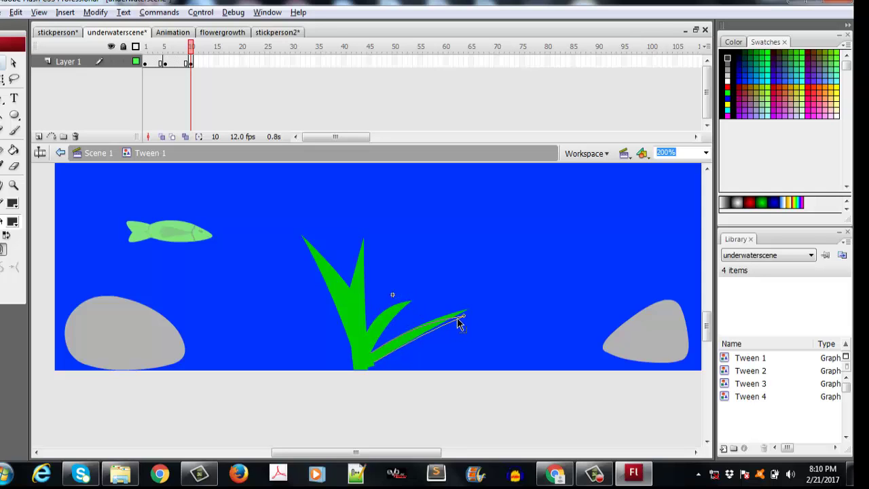
left_click_drag(459, 325, 432, 307)
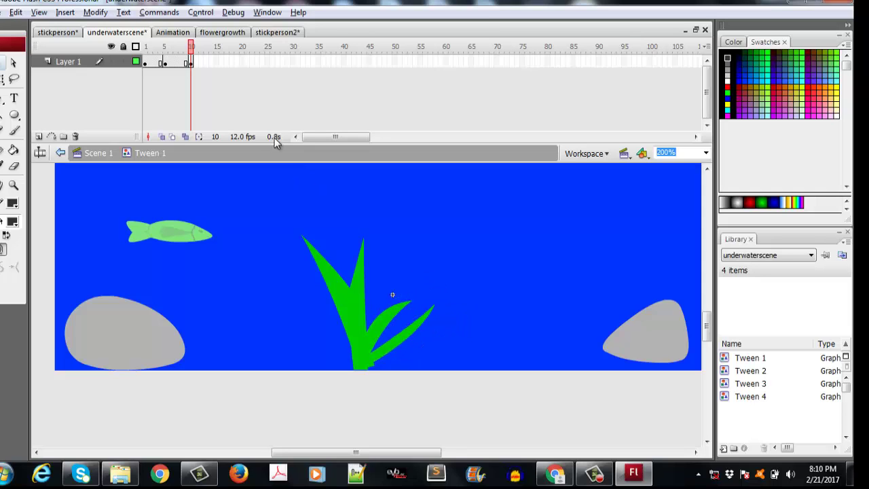
Step: Insert a keyframe at frame 13 of the seaweed symbol and stretch the tips of all four blades further outward
left_click(205, 61)
right_click(207, 61)
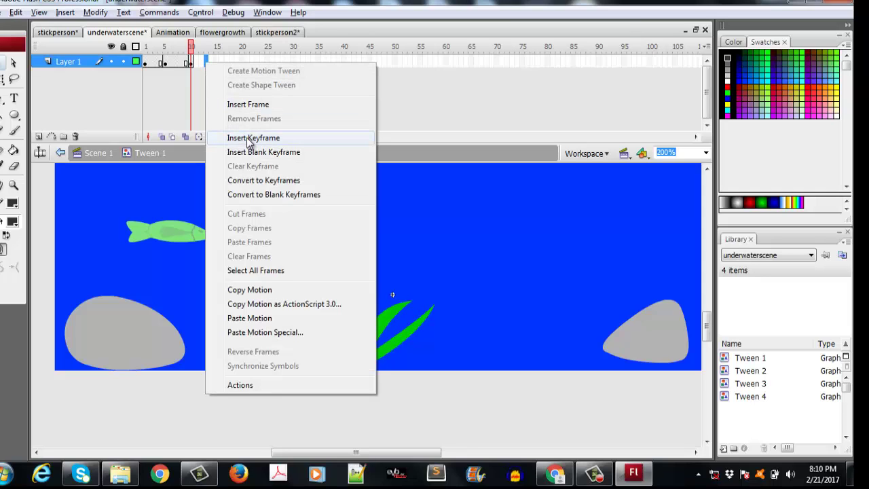
left_click(248, 138)
left_click(358, 268)
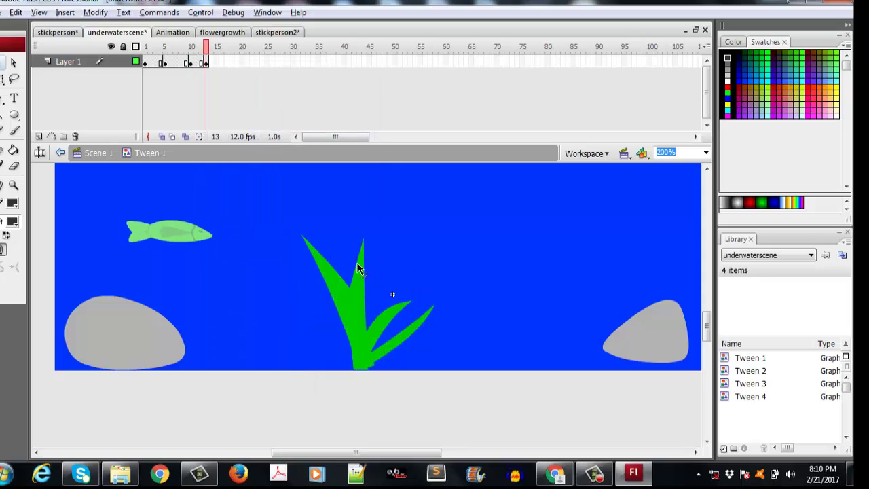
left_click_drag(303, 238, 288, 234)
mouse_move(360, 245)
left_mouse_down()
mouse_move(349, 240)
mouse_move(363, 237)
mouse_move(359, 219)
mouse_move(368, 224)
mouse_move(364, 233)
left_mouse_up()
left_click_drag(407, 303, 445, 305)
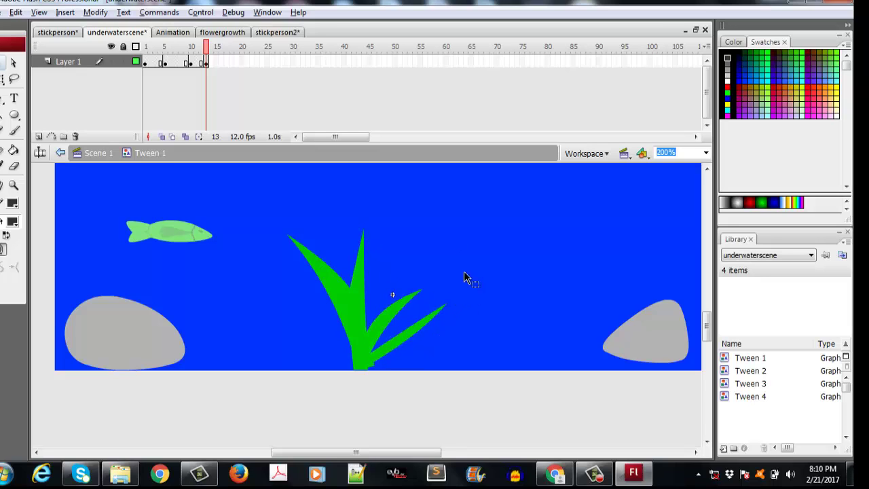
Step: Insert a keyframe at frame 17 of the seaweed symbol, nudge the lowest blade's tip slightly upward, and return to Scene 1
right_click(227, 63)
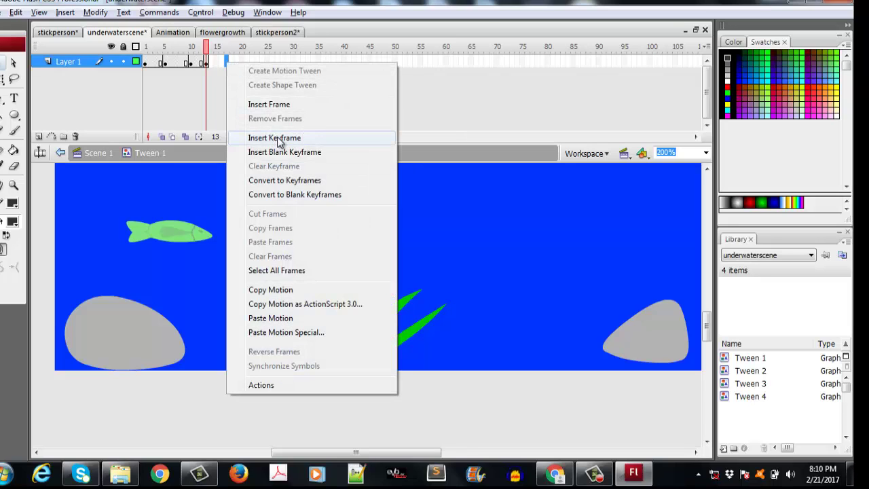
left_click(277, 138)
left_click(448, 306)
left_click_drag(446, 305, 445, 296)
left_click(99, 153)
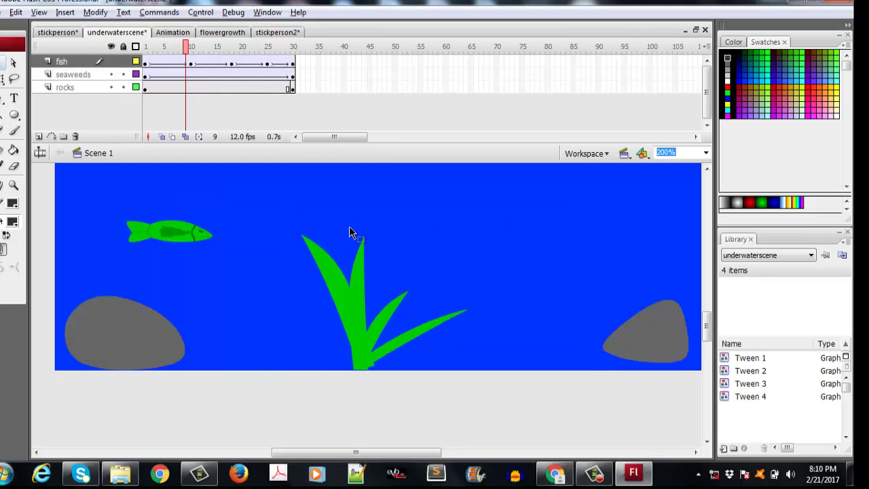
Step: Test the movie to check the fish and seaweed animation, and close the preview
key("ctrl+Return")
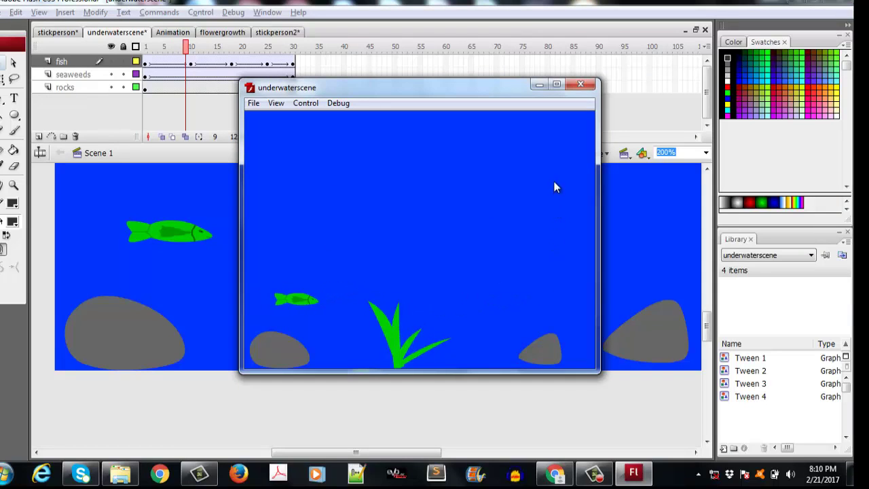
left_click(581, 84)
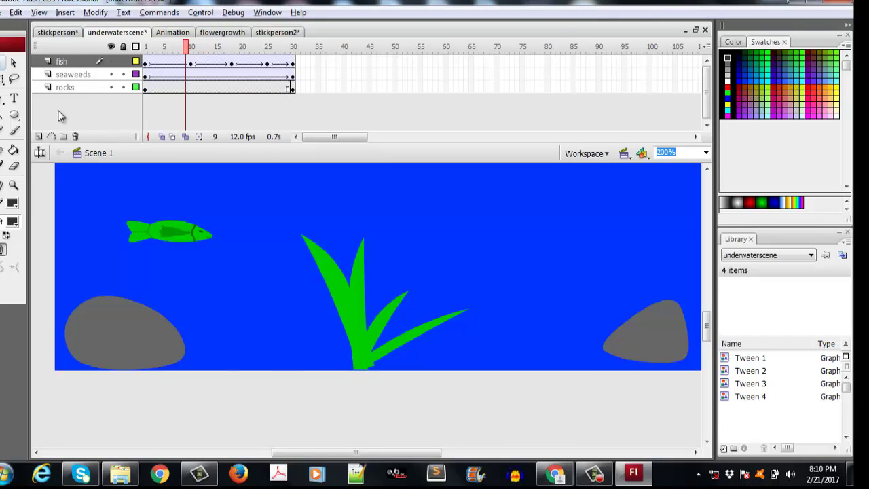
Step: Add a new layer above the fish layer and draw a small circle between the left rock and the seaweed
left_click(39, 137)
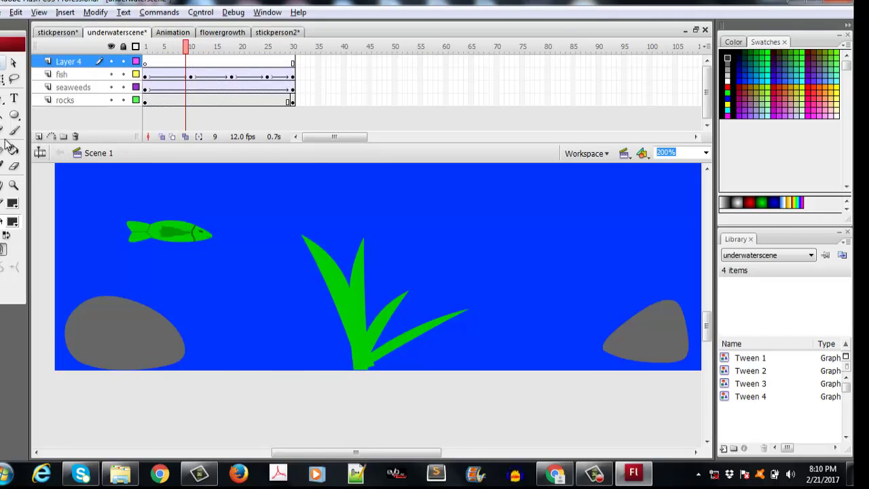
left_click(14, 114)
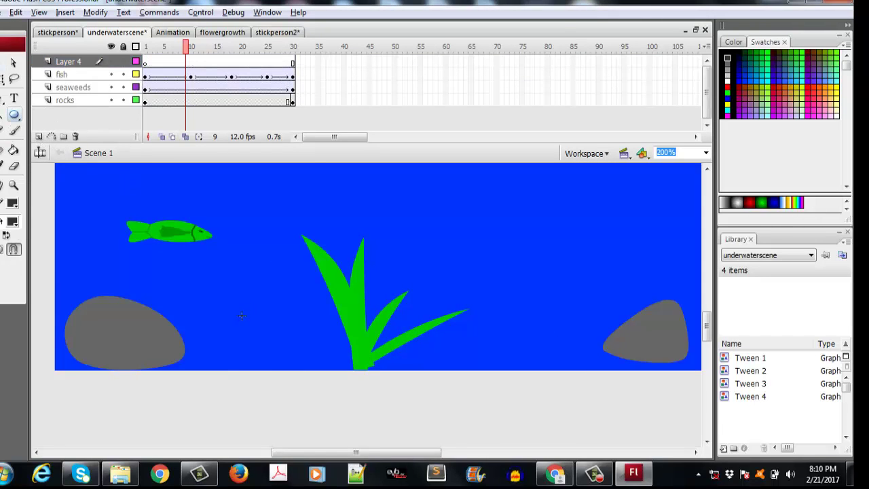
left_click_drag(224, 328, 248, 351)
key("v")
Step: Fill the circle with blue #0000FF and remove its black outline
left_click_drag(207, 307, 277, 391)
left_click(12, 220)
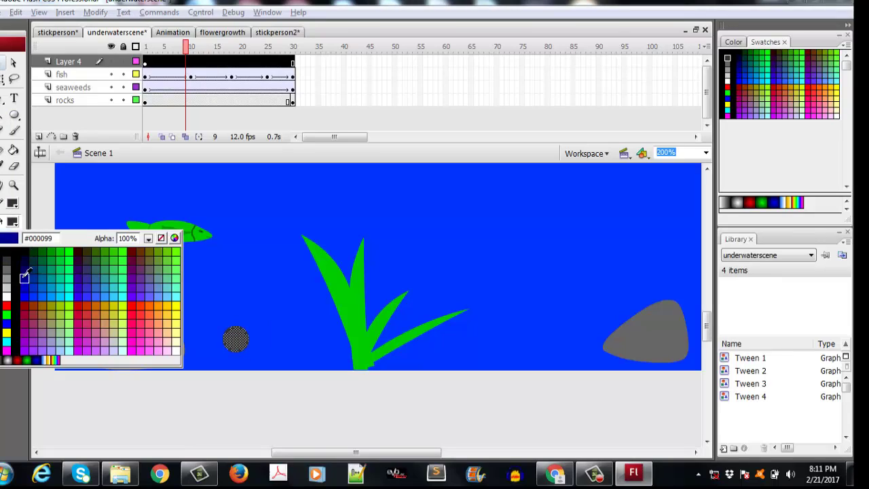
left_click(27, 286)
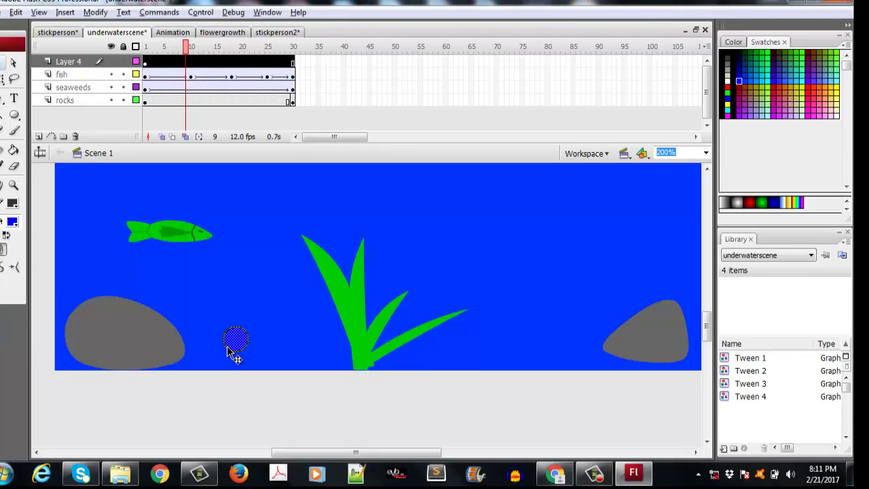
left_click(261, 356)
left_click(243, 343)
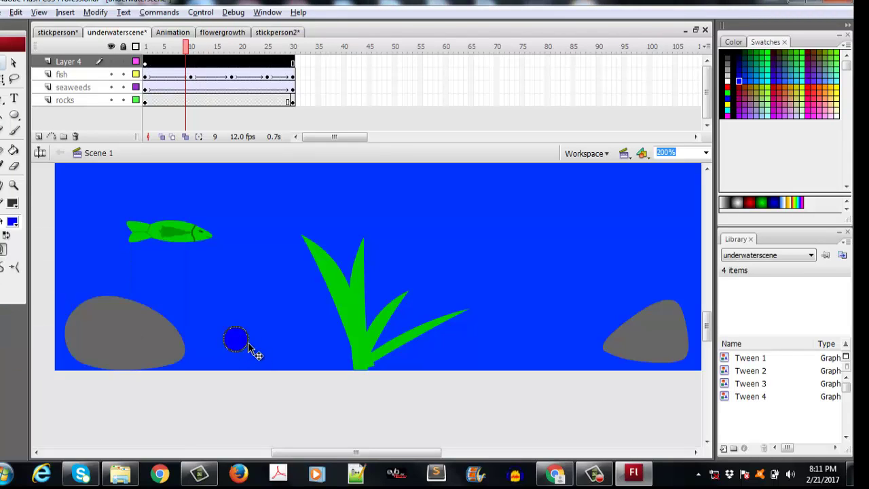
left_click(204, 314)
Step: Try a lighter blue fill on the circle, and delete the circle and undo the deletion
left_click_drag(205, 314, 259, 371)
left_click(12, 220)
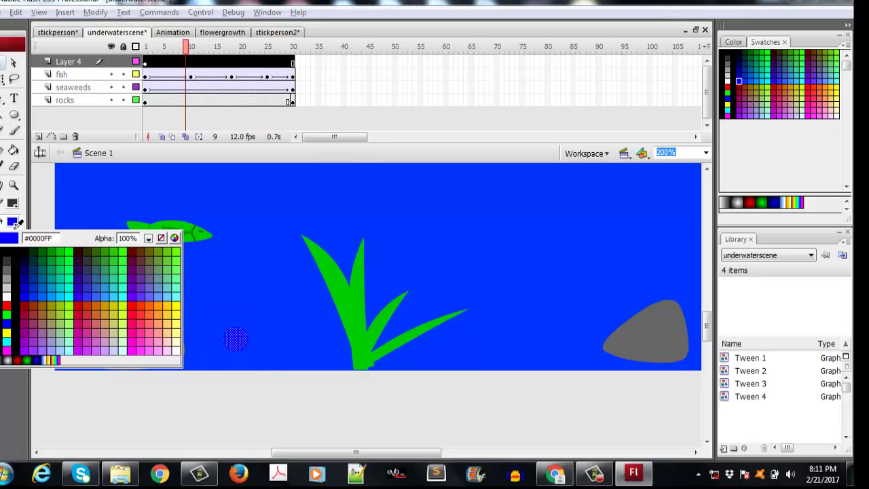
left_click(49, 294)
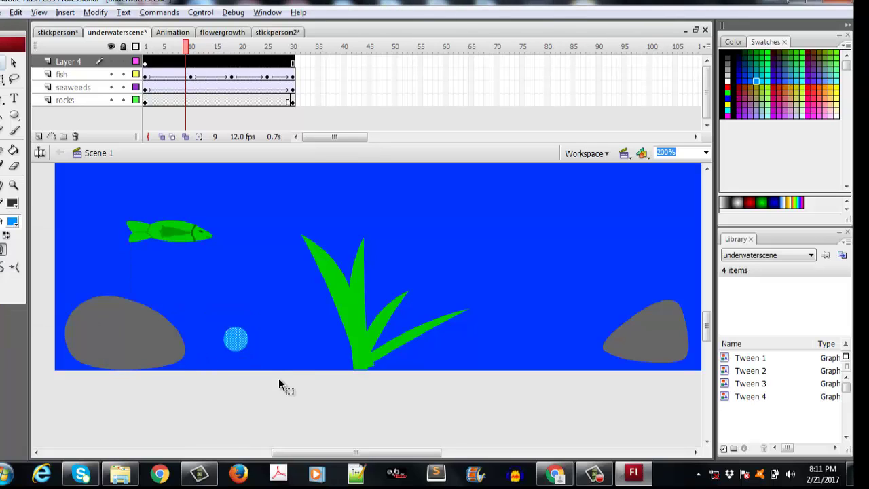
left_click(255, 348)
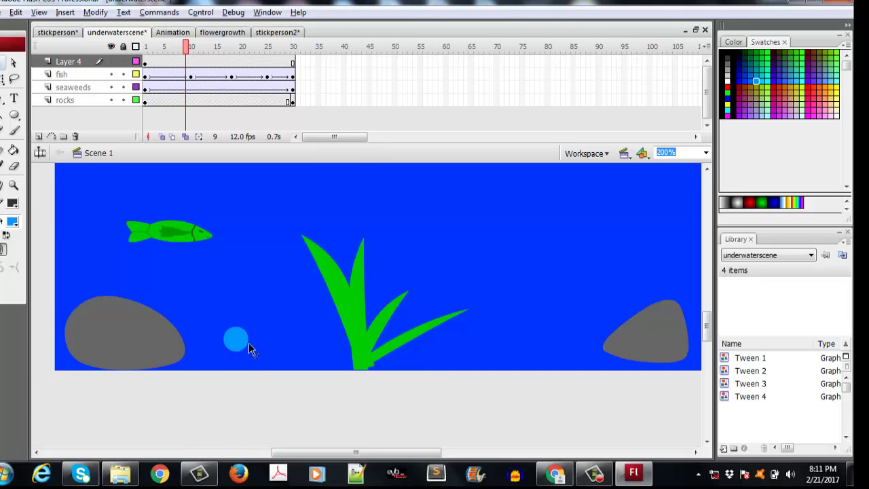
left_click(247, 342)
key("Delete")
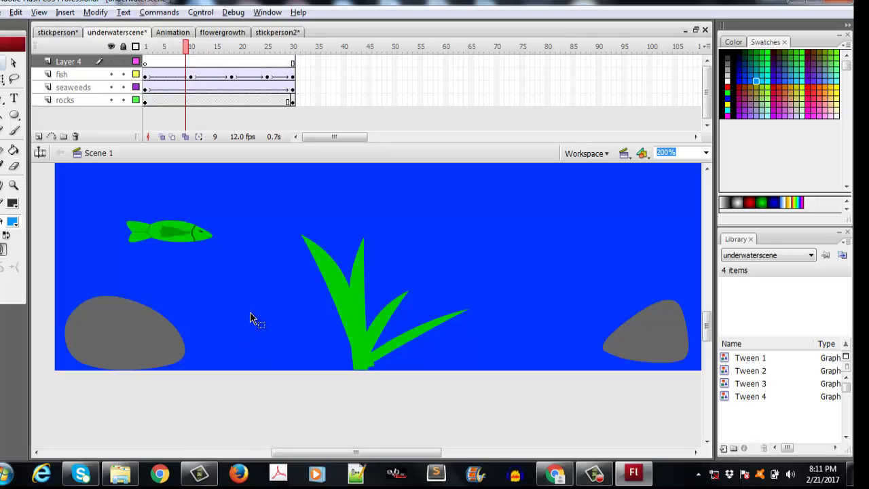
key("ctrl+z")
Step: Recolour the circle a medium blue and move it to the scene's bottom edge, between the left rock and the seaweed
left_click(16, 222)
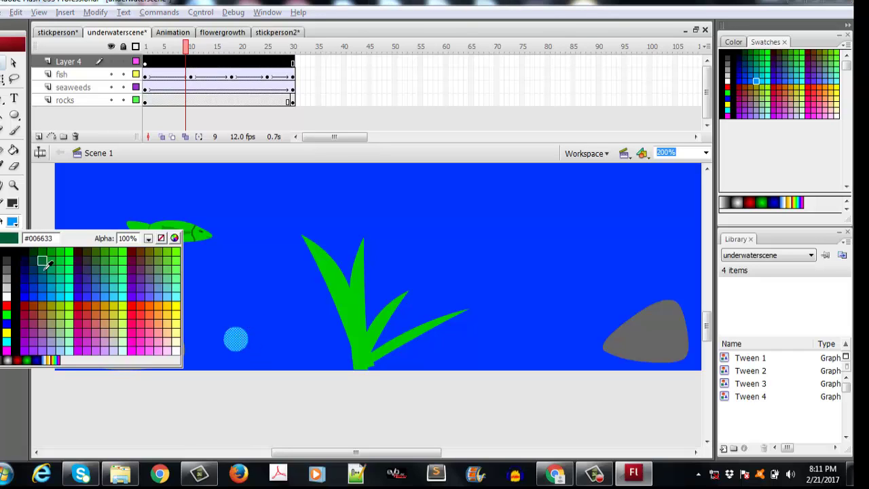
left_click(224, 350)
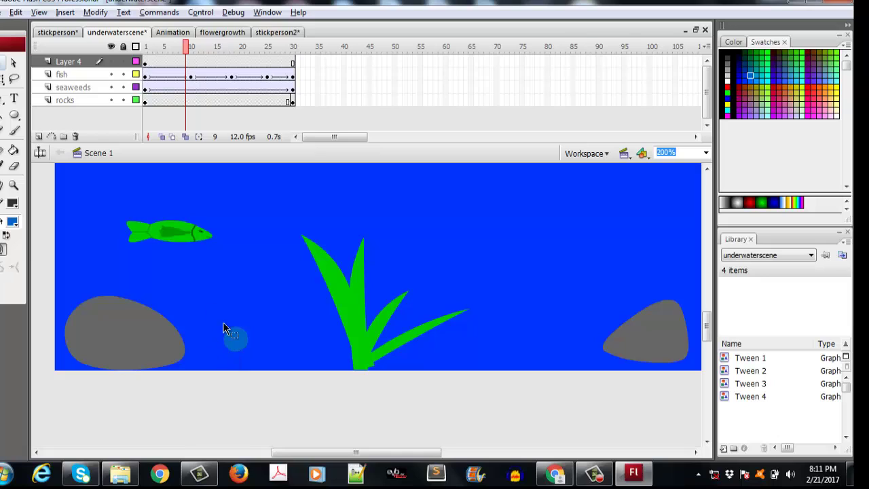
left_click_drag(214, 311, 257, 372)
left_click(251, 343)
left_click_drag(192, 306, 278, 371)
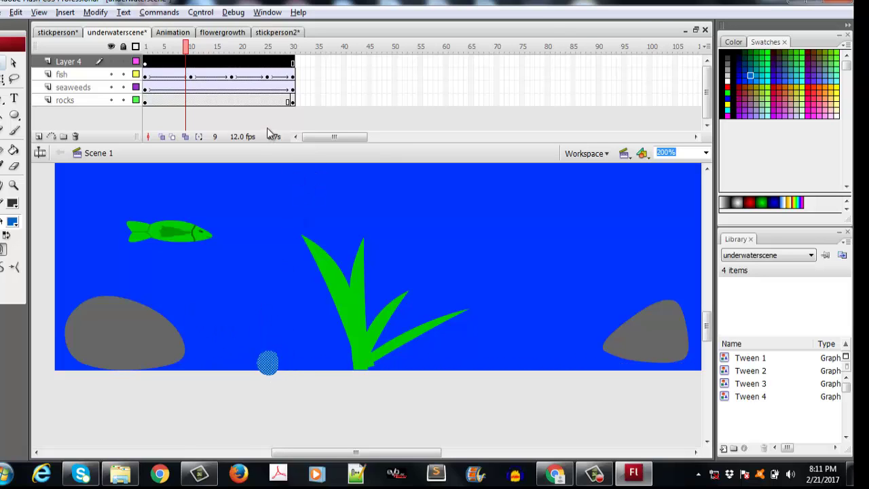
right_click(293, 63)
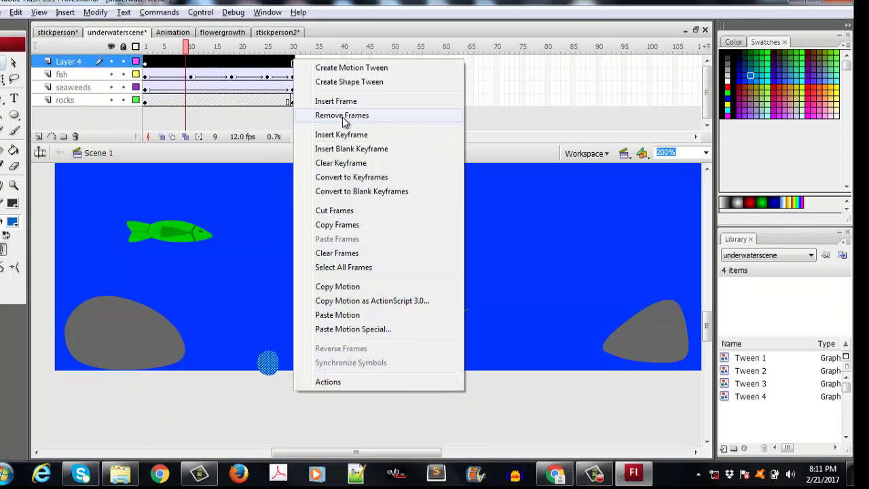
left_click(342, 134)
right_click(272, 63)
left_click(298, 69)
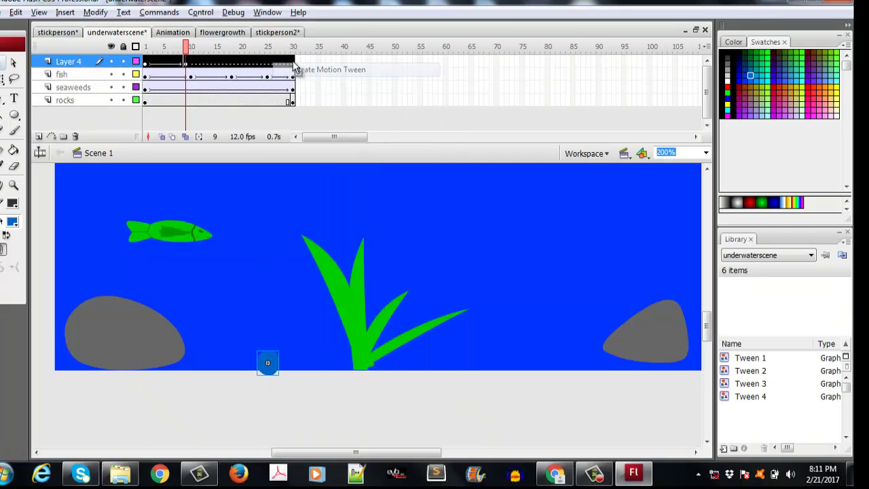
left_click(292, 67)
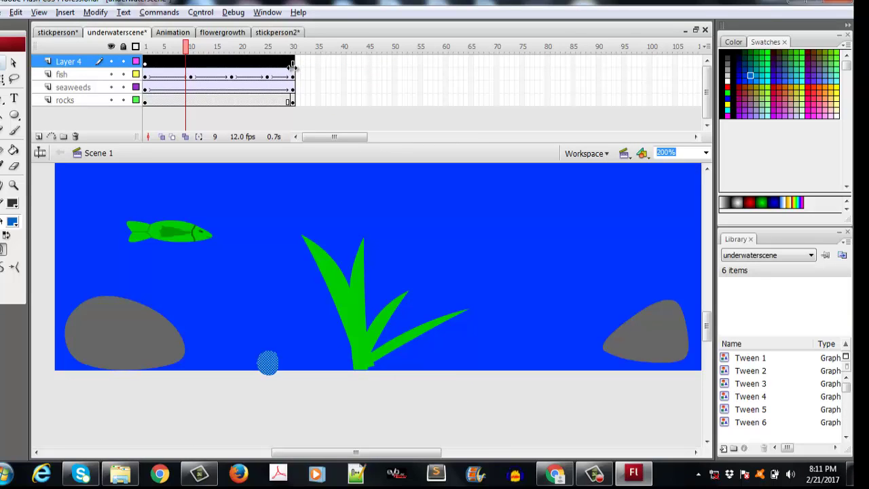
Step: Insert a keyframe at frame 30 of the circle's layer and create a motion tween from frame 1 to frame 30
right_click(292, 62)
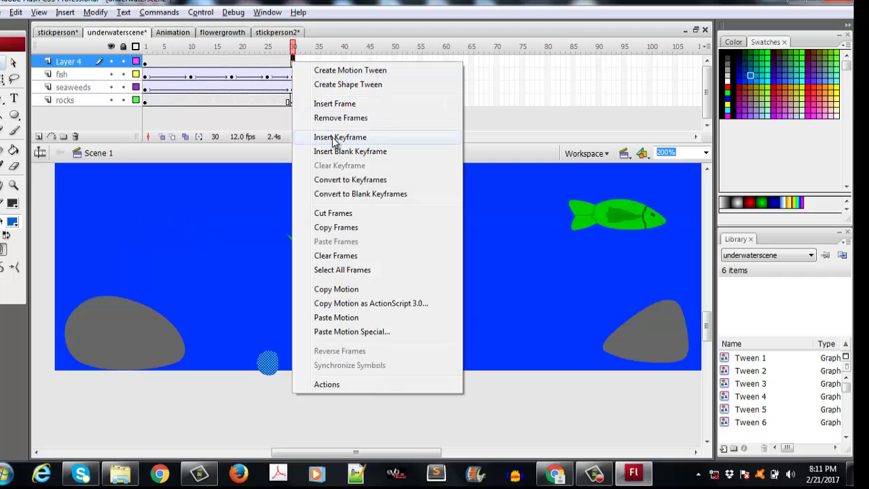
left_click(336, 135)
right_click(289, 63)
left_click(296, 72)
right_click(291, 63)
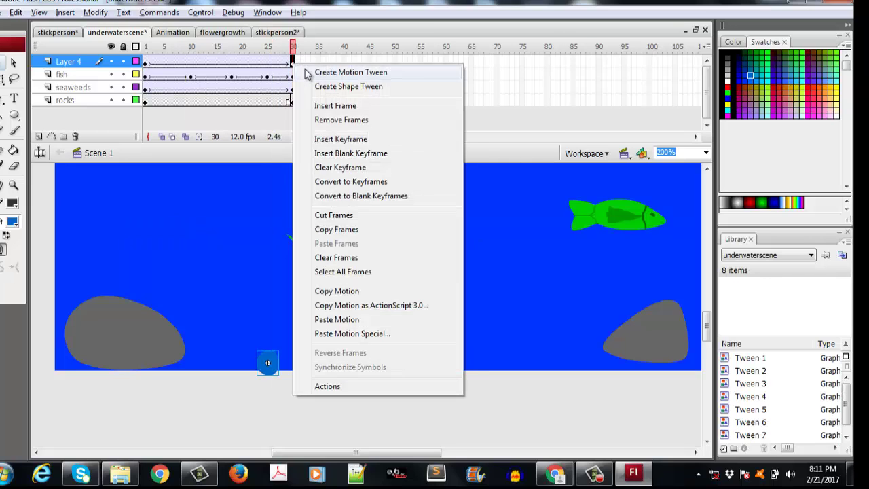
left_click(309, 69)
Step: Move the circle up above the seaweed's leftmost tip at frame 30, shrink it to about half size at frame 1, and play the animation
left_click_drag(267, 364, 226, 186)
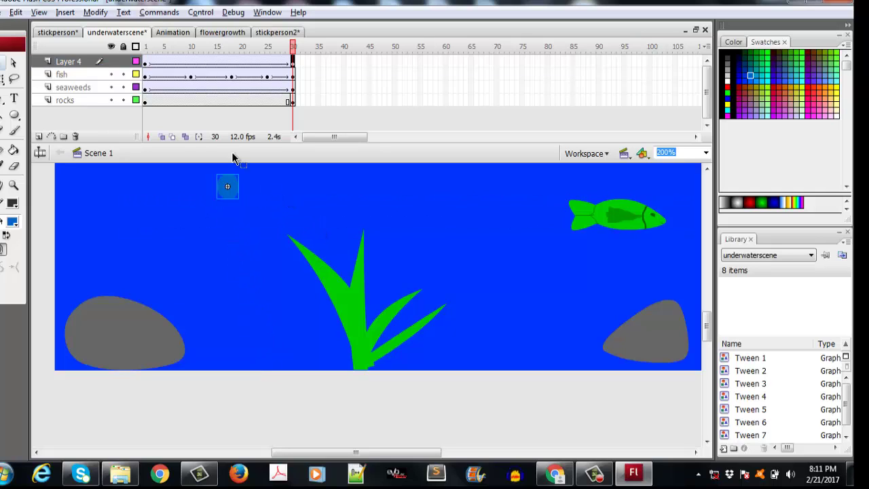
left_click(145, 62)
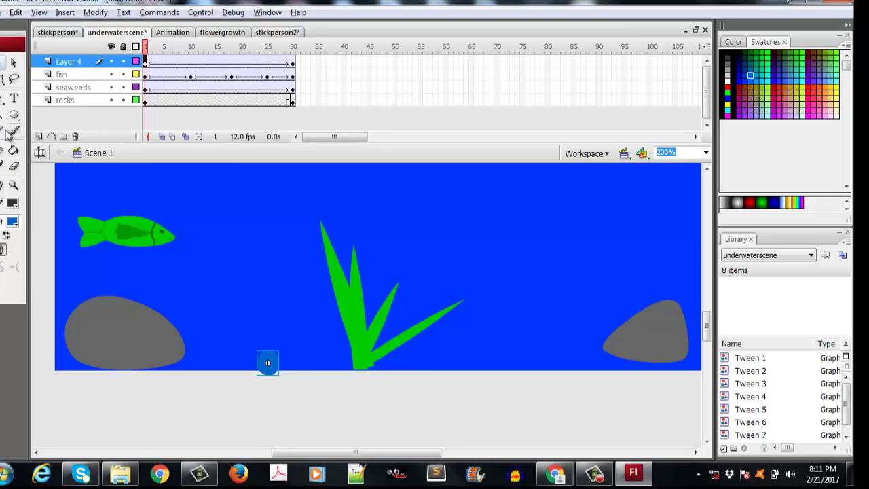
left_click(2, 80)
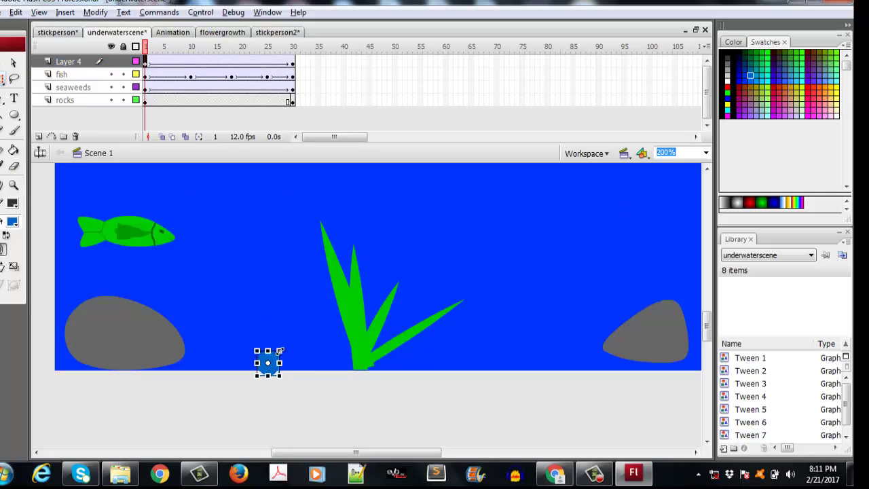
left_click_drag(270, 360, 277, 359)
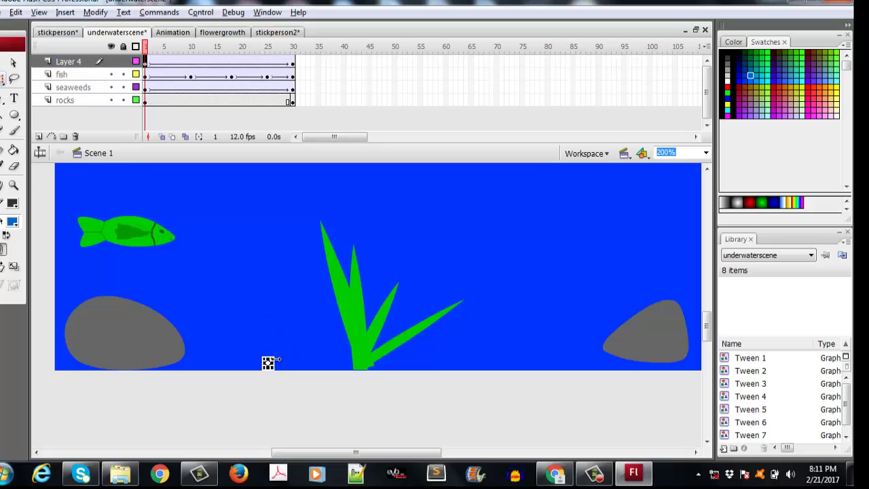
key("Return")
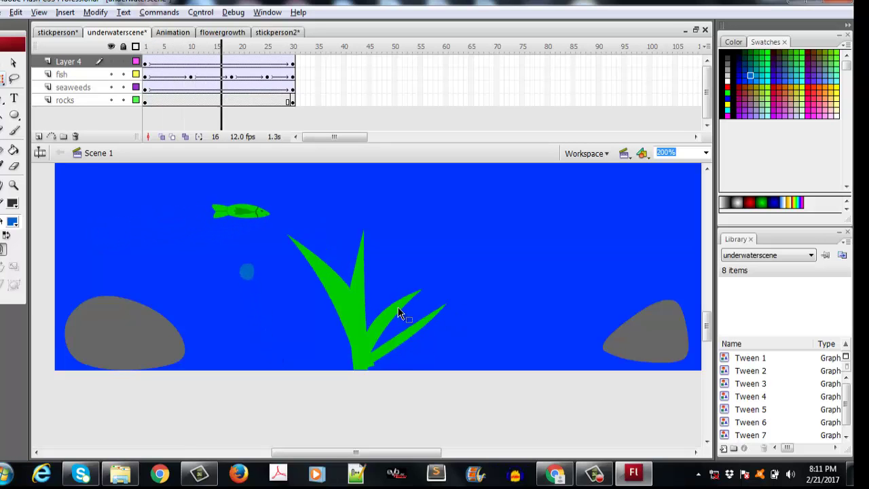
Step: Rename the circle's layer to bubble1
scroll(435, 242, "up", 3)
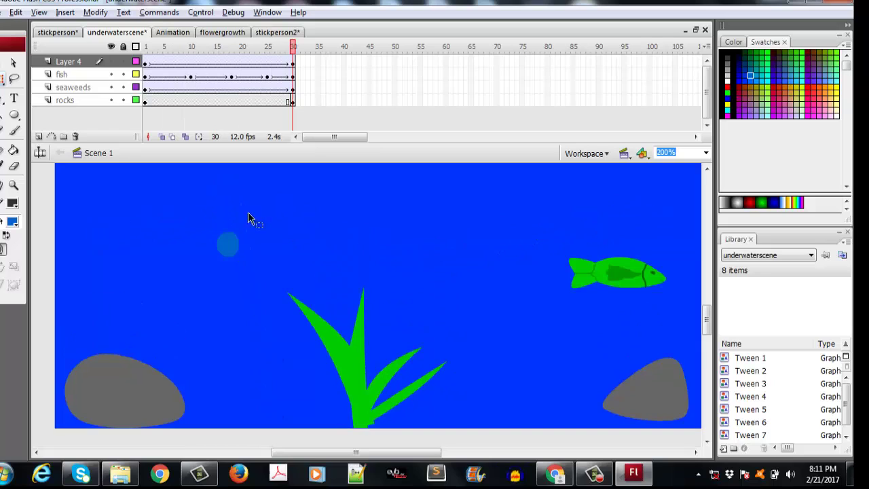
left_click(68, 60)
double_click(68, 59)
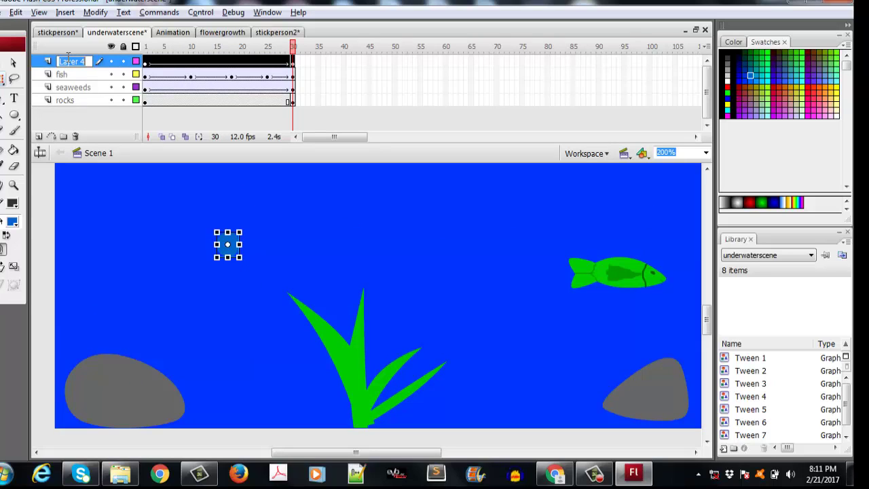
type("bubble1")
left_click(42, 141)
Step: Add a new layer above bubble1 and name it bubble2
left_click(39, 136)
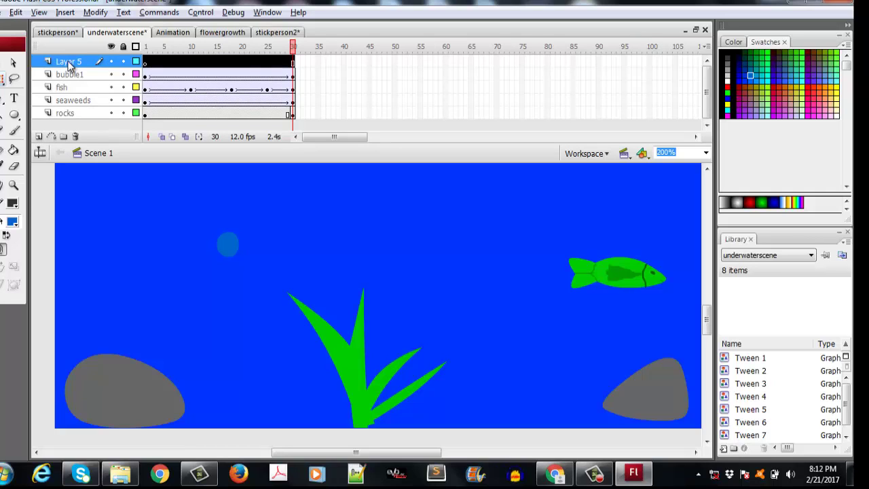
double_click(70, 61)
type("bubble2")
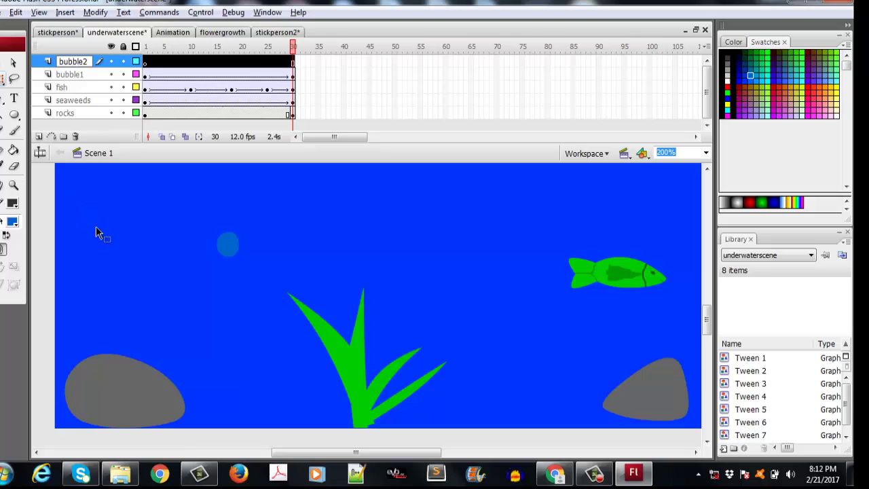
left_click(95, 226)
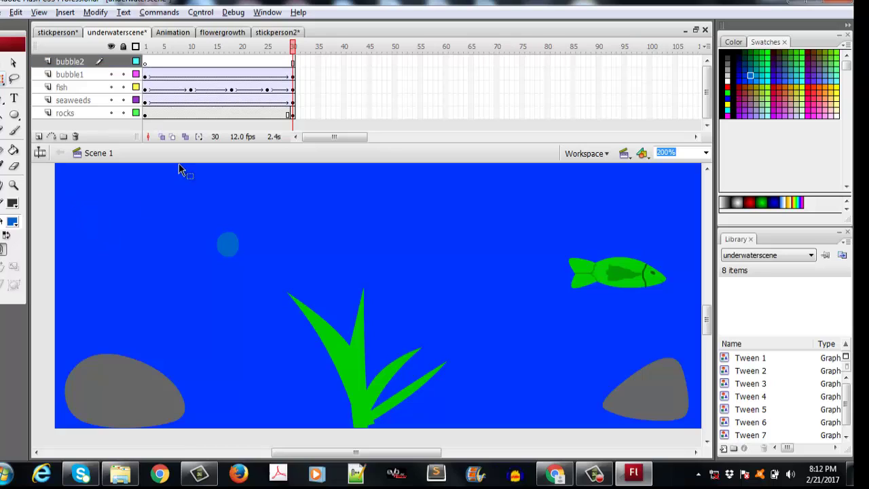
Step: Draw a small blue circle on the seabed between the seaweed and the right rock on the bubble2 layer, and delete its outline
left_click(15, 115)
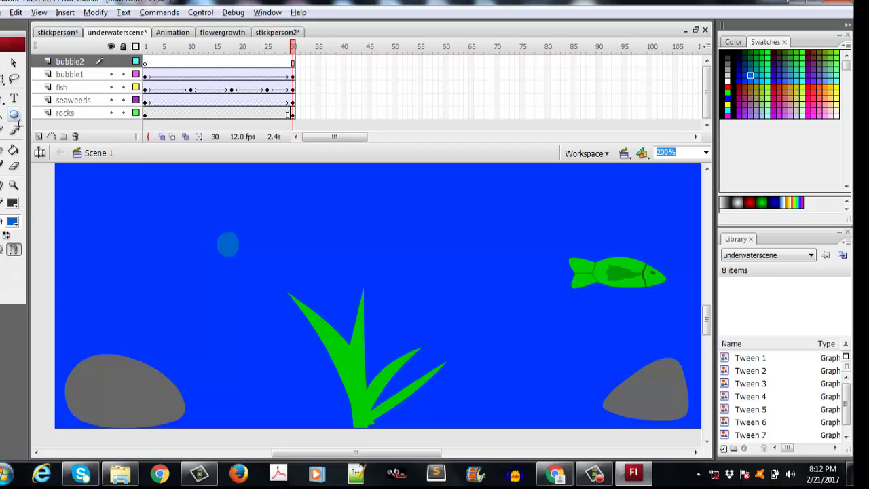
left_click_drag(503, 412, 502, 416)
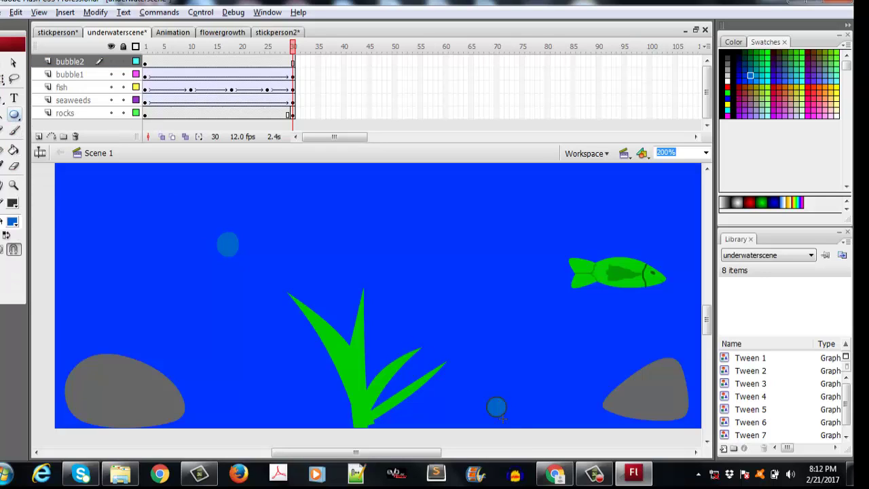
left_click(13, 62)
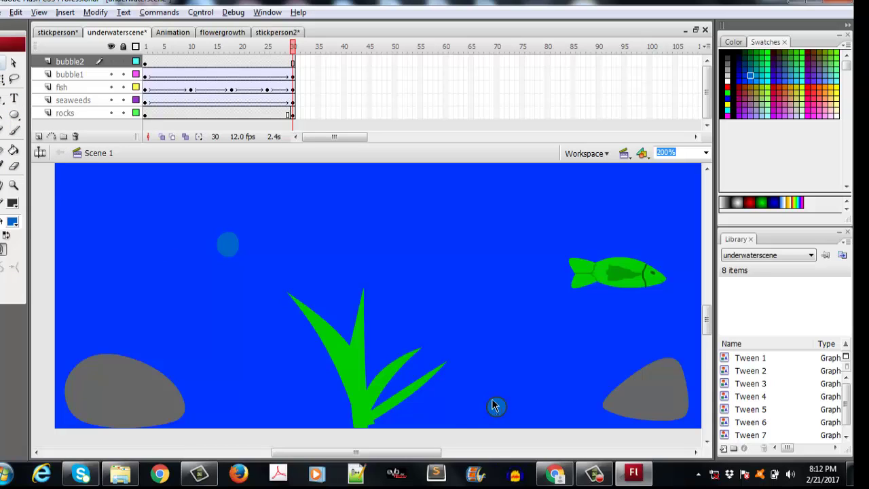
left_click(507, 412)
left_click(499, 417)
left_click(498, 412)
scroll(536, 414, "down", 2)
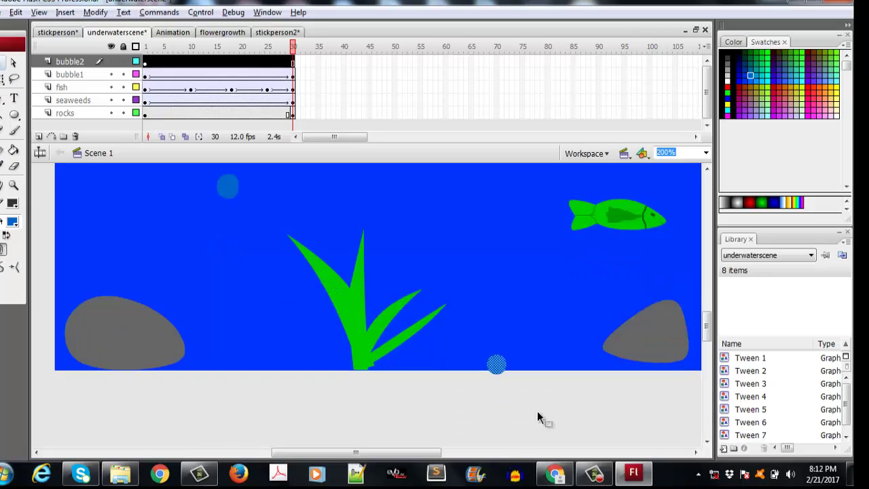
left_click(508, 363)
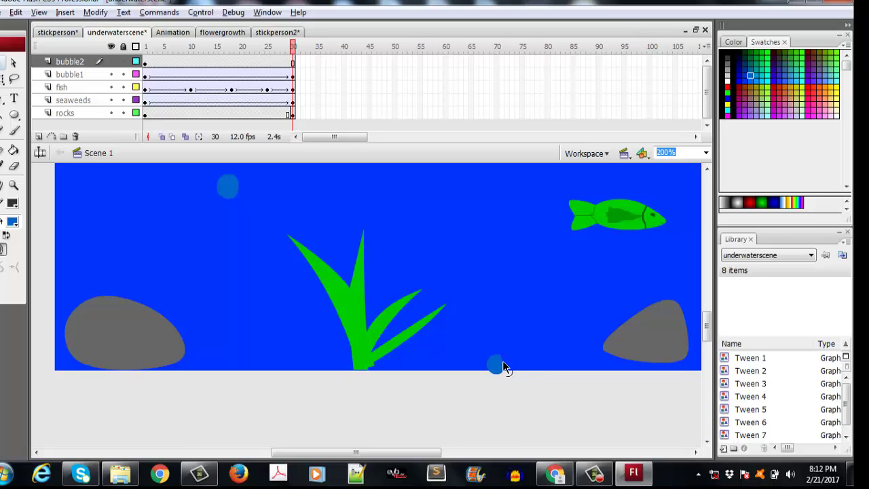
Step: Insert a keyframe at frame 30 of bubble2 and create a motion tween from frame 1 to frame 30
left_click_drag(472, 342, 525, 387)
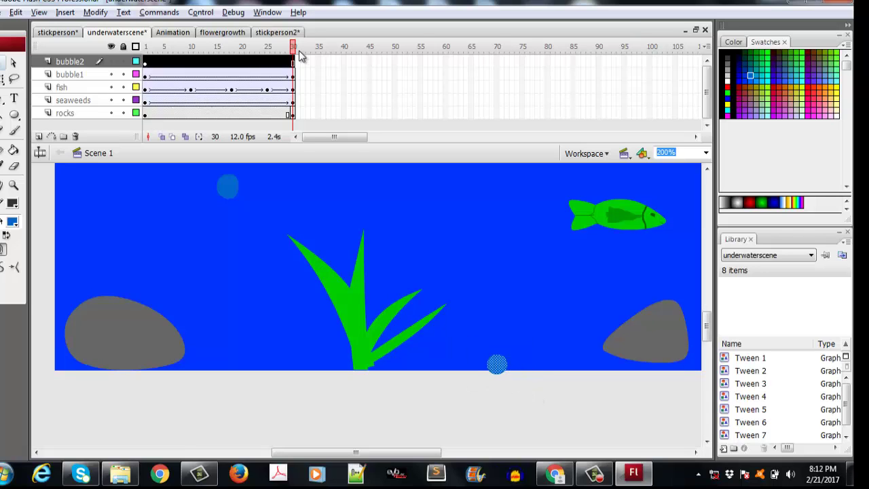
right_click(293, 68)
left_click(319, 134)
right_click(291, 65)
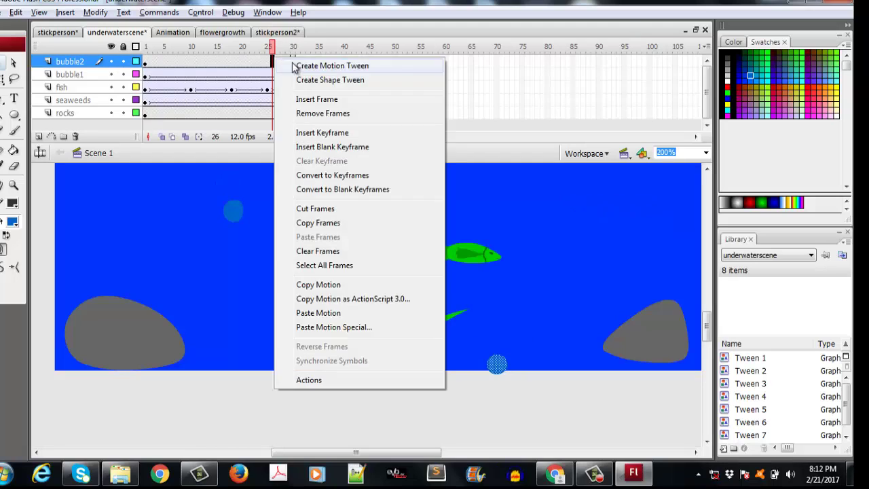
left_click(297, 66)
right_click(293, 64)
left_click(319, 135)
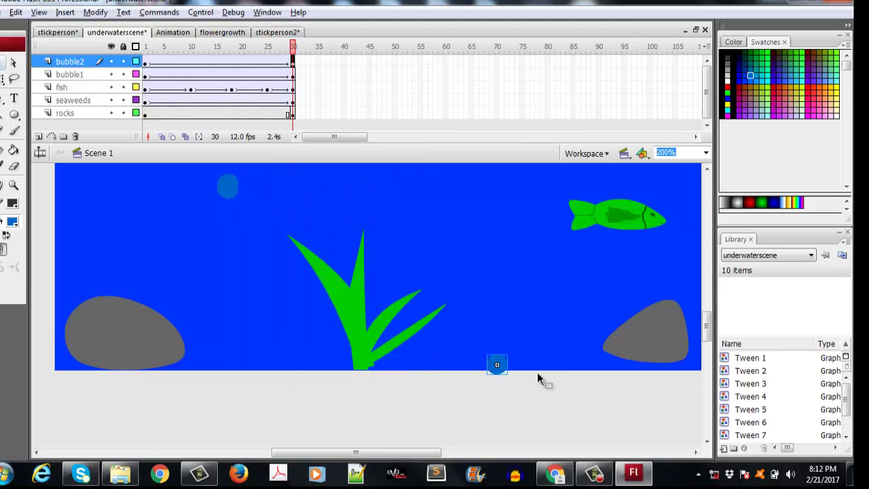
Step: Move the bubble2 circle up above the fish at frame 30 and test the movie
left_click_drag(707, 327, 706, 309)
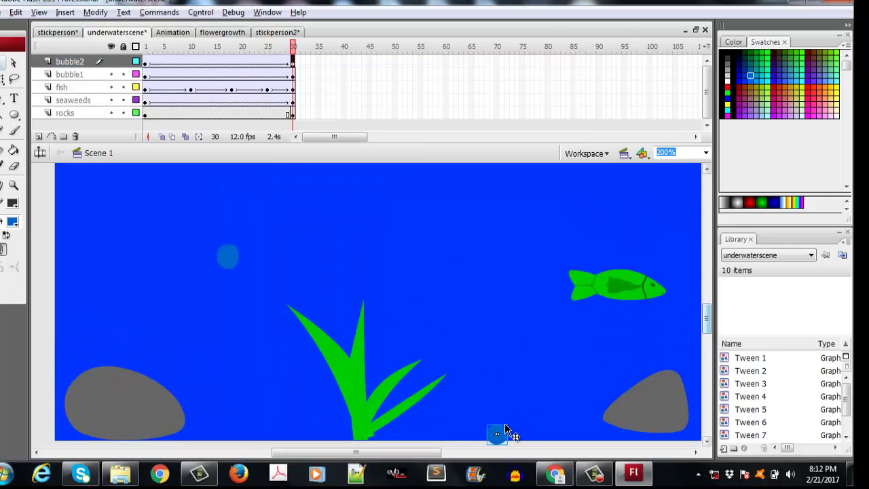
left_click_drag(542, 324, 607, 180)
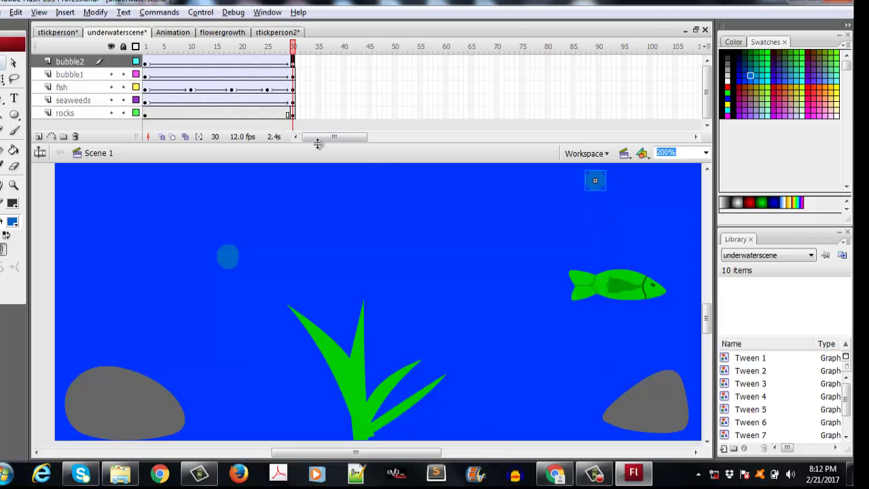
key("ctrl+Return")
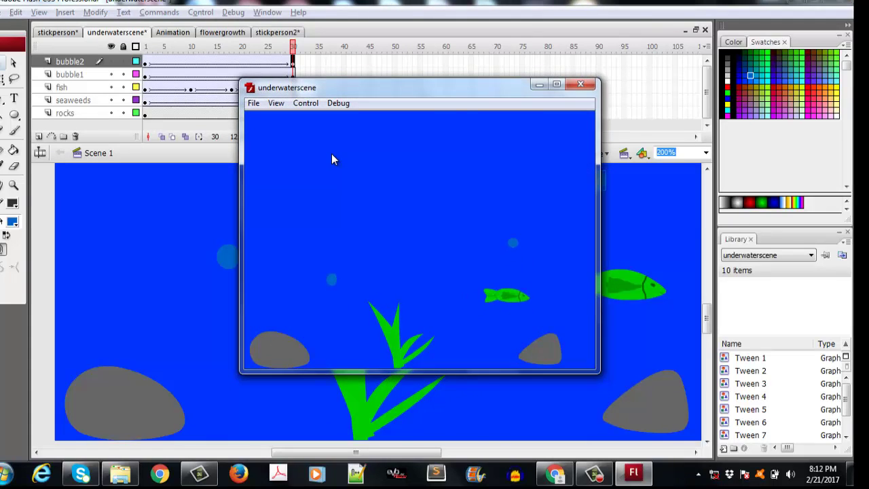
left_click(578, 85)
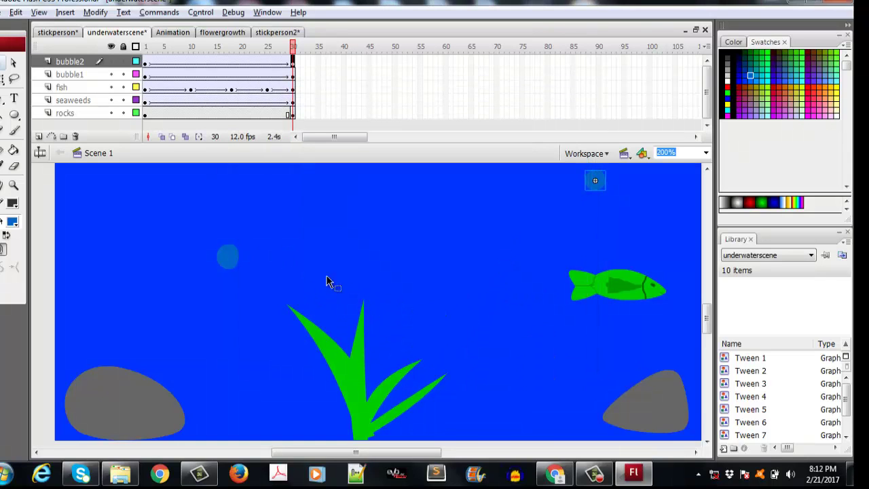
Step: Switch to the activities page in Chrome, read activity 8 about the moving ball, and return to Flash
left_click(555, 473)
scroll(460, 370, "down", 2)
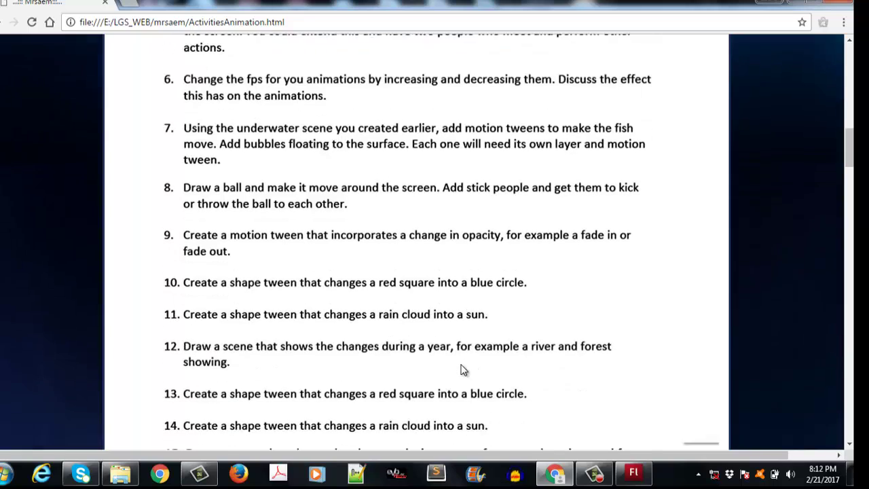
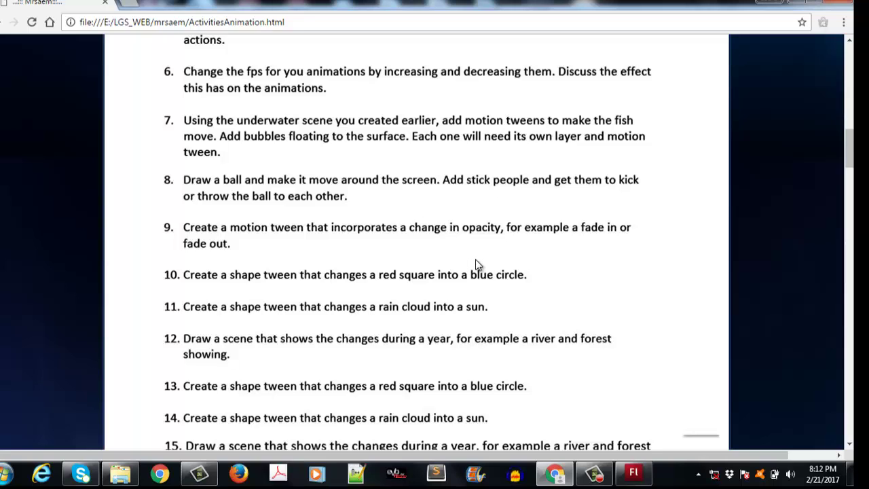
key("alt+Tab")
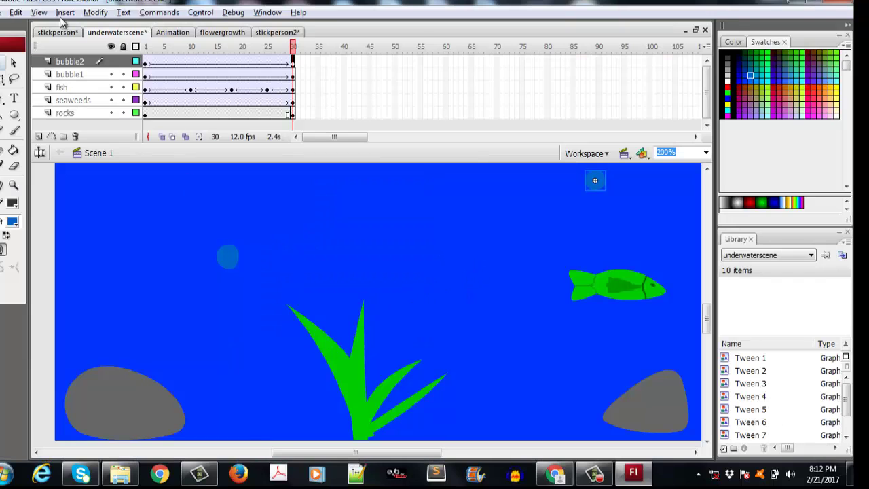
Step: Create a new Flash File (ActionScript 2.0) document and rename its layer movingball
left_click(6, 12)
left_click(16, 27)
left_click(556, 347)
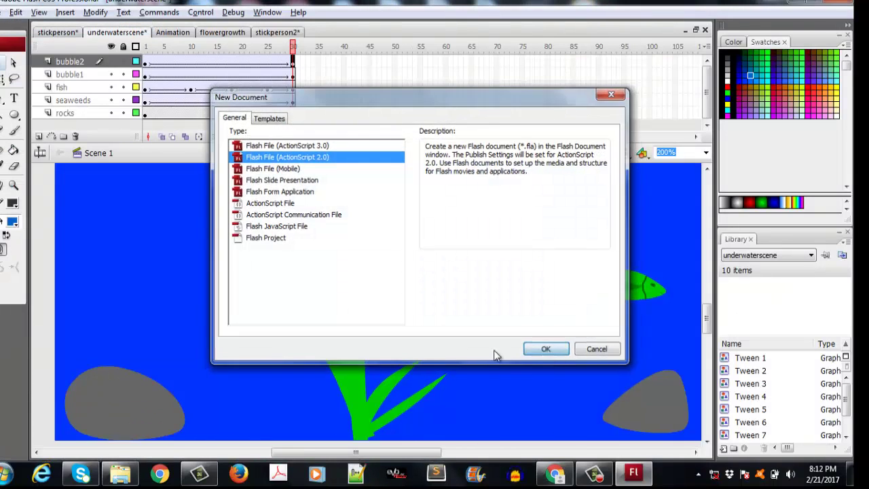
double_click(74, 61)
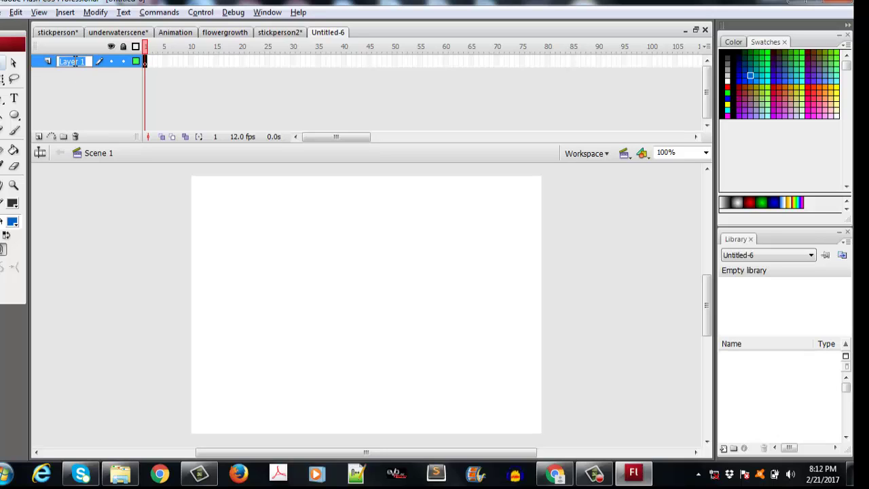
type("m")
left_click(81, 216)
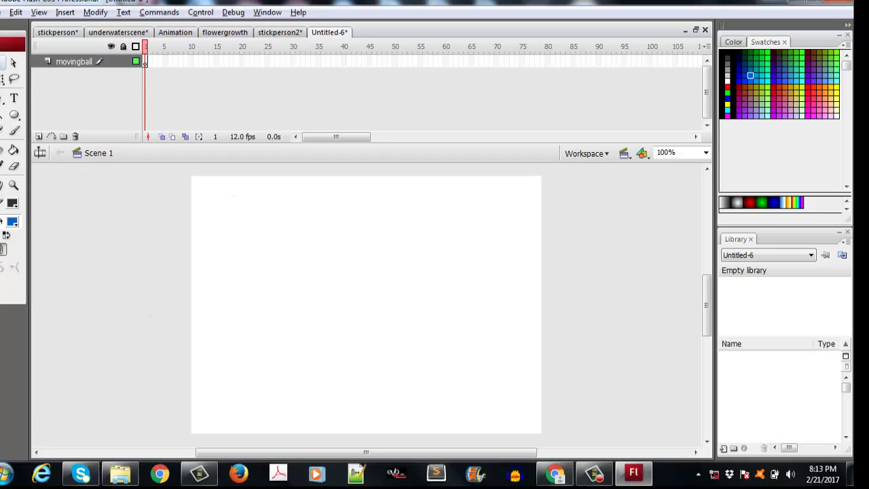
Step: Draw a small blue ball with the Oval tool near the stage's upper-left corner in frame 1
left_click(145, 61)
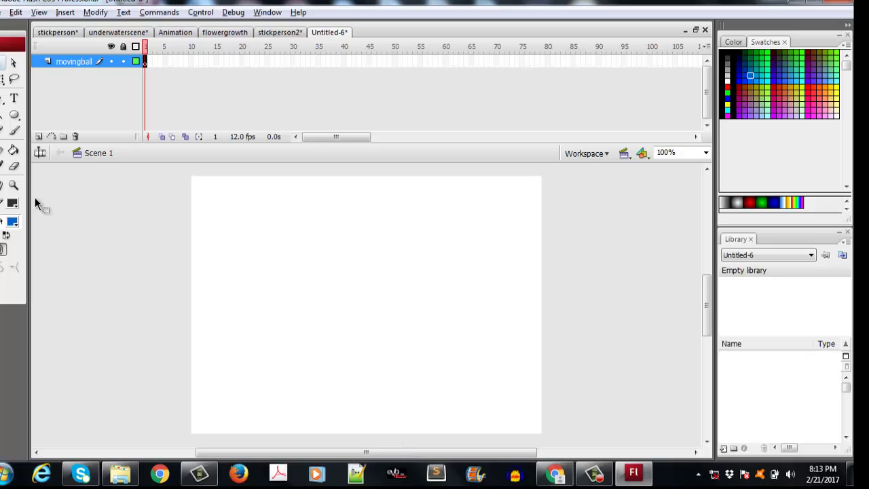
left_click(13, 114)
left_click_drag(199, 216, 221, 237)
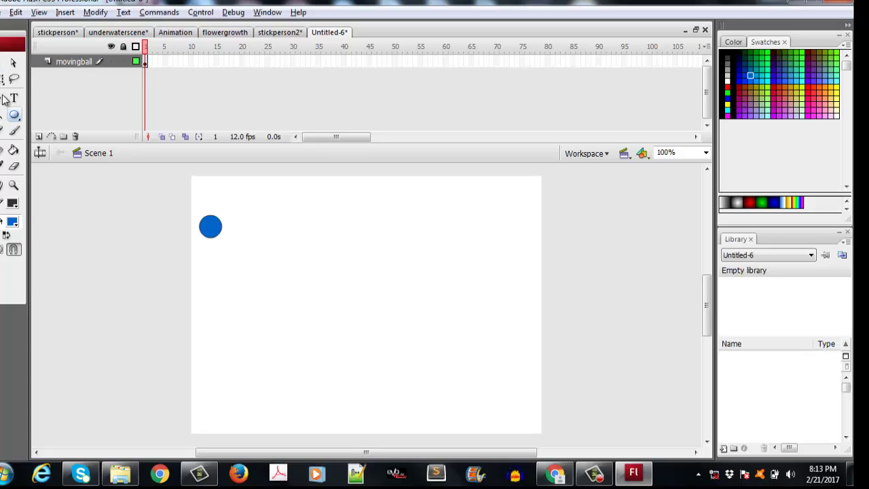
Step: Insert a keyframe at frame 40 of movingball and create a motion tween from frame 1 to frame 40
left_click(342, 61)
right_click(343, 61)
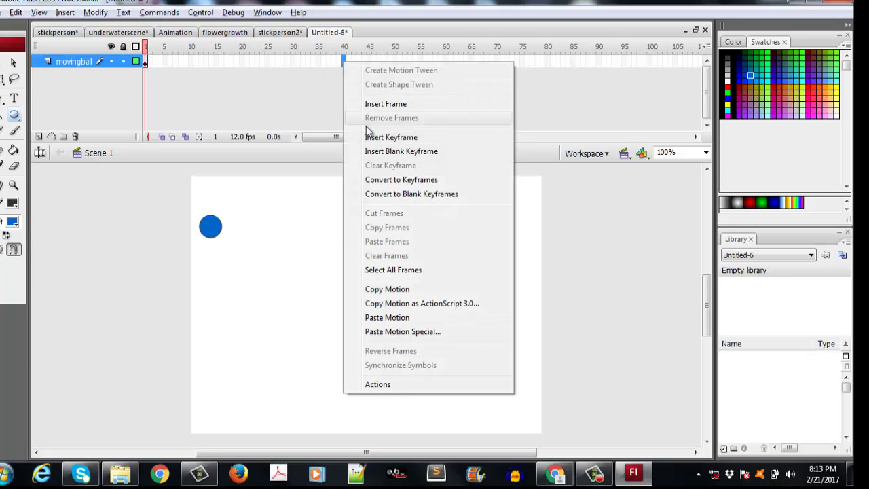
left_click(373, 136)
right_click(328, 61)
left_click(354, 70)
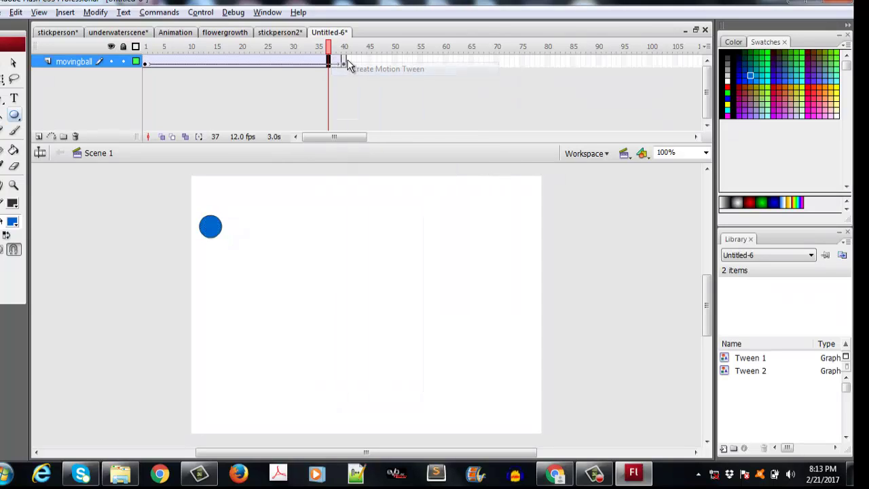
right_click(345, 63)
left_click(360, 68)
Step: Move the ball down to the lower-left part of the stage at frame 1
left_click(145, 61)
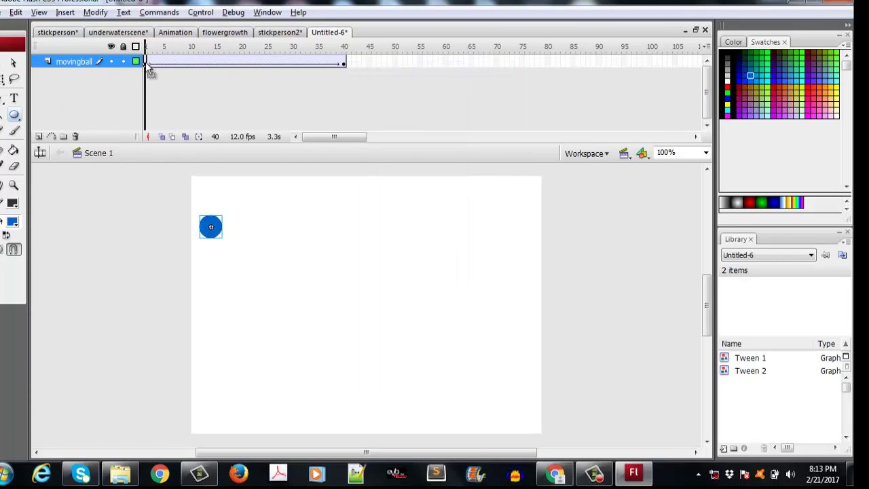
key("v")
left_click(187, 242)
left_click_drag(213, 233, 248, 358)
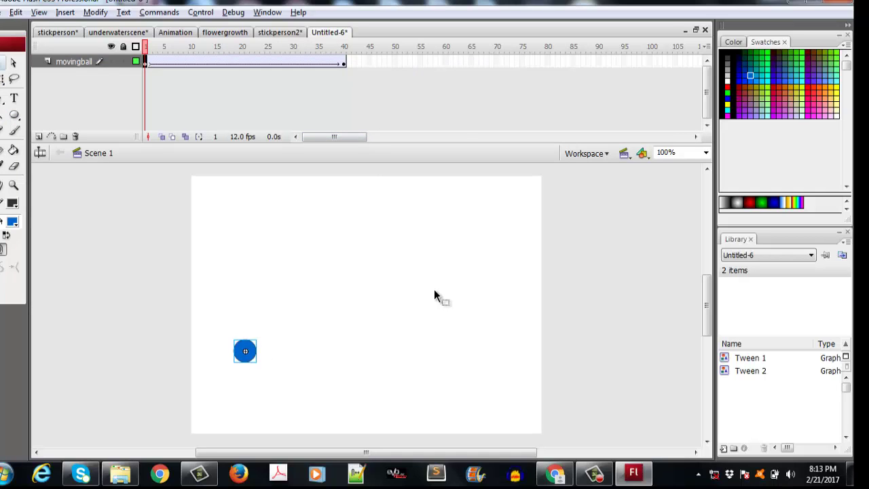
Step: Try adding a motion guide above movingball and brushing a wavy path from the ball across the stage
left_click(51, 136)
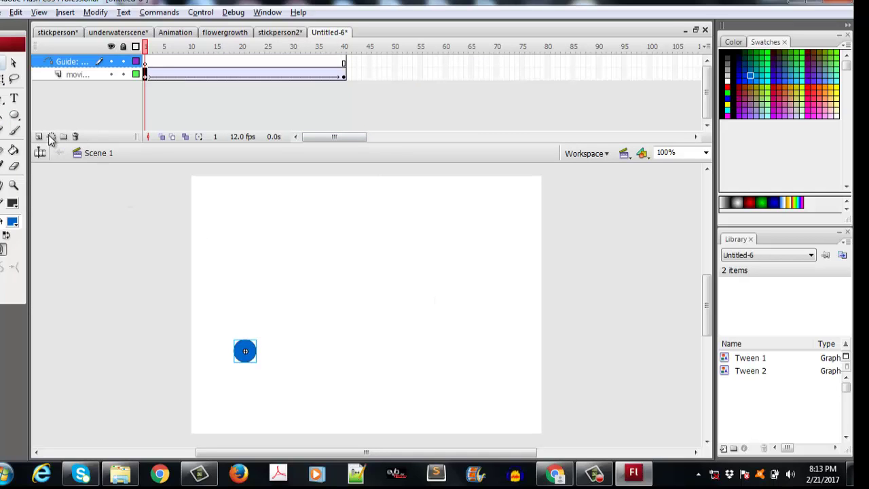
left_click(14, 131)
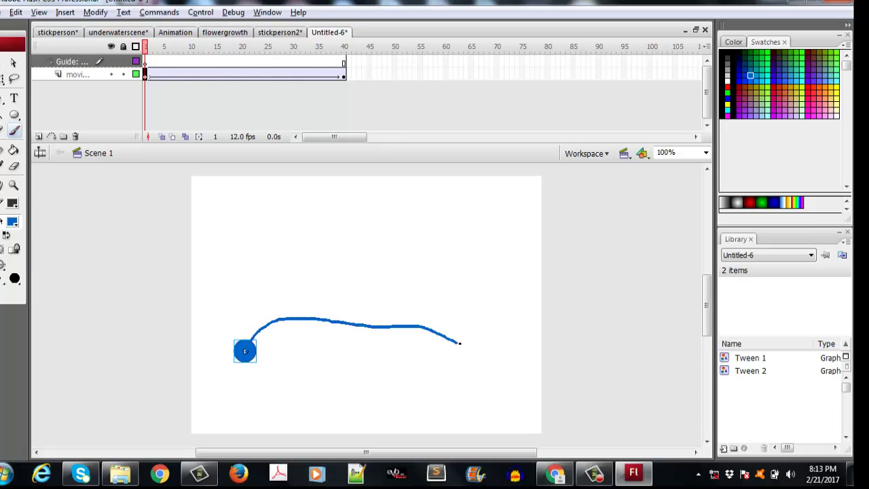
left_click_drag(488, 361, 489, 362)
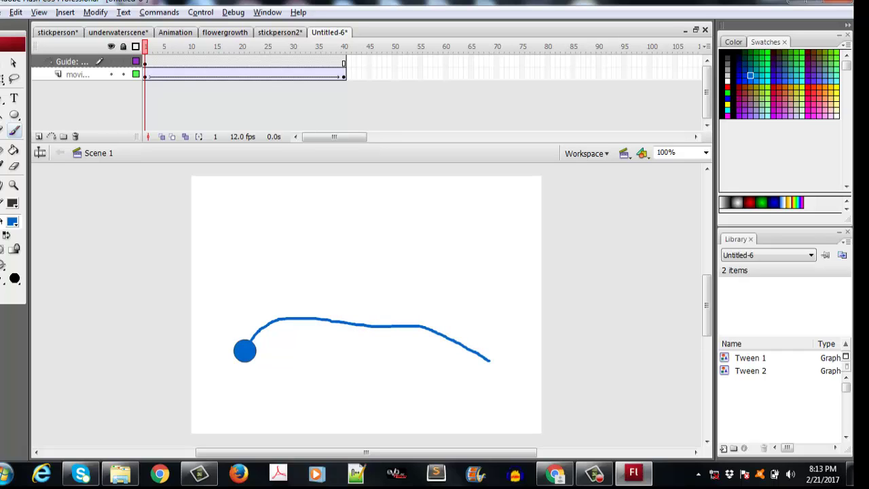
Step: Try placing the ball at the path's right end at frame 40, and undo the work back to before the motion guide
key("v")
left_click(343, 75)
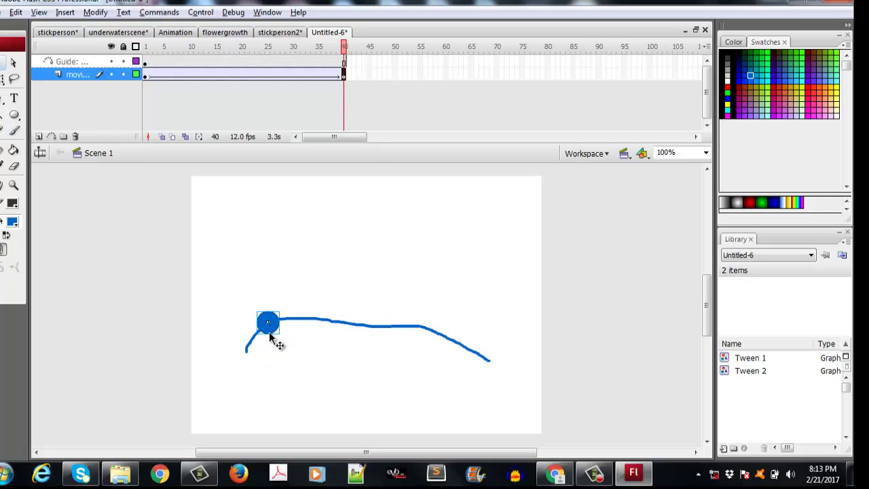
left_click_drag(314, 332, 423, 349)
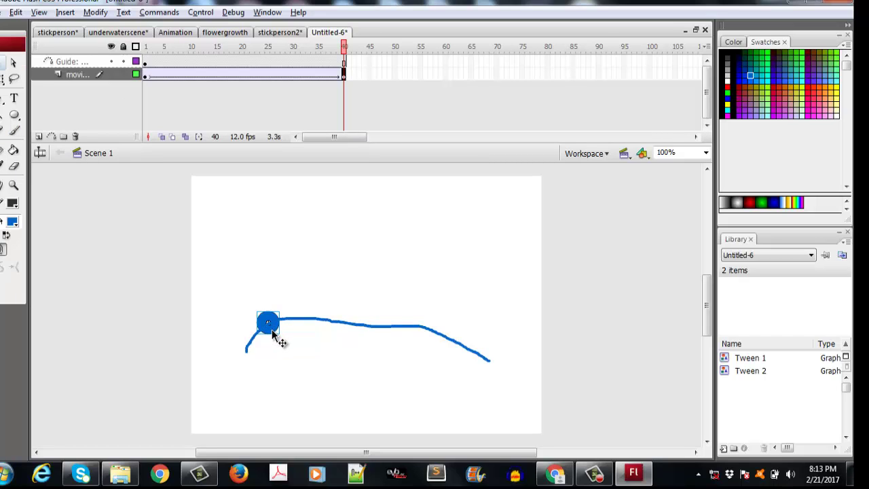
left_click_drag(271, 329, 487, 365)
key("Return")
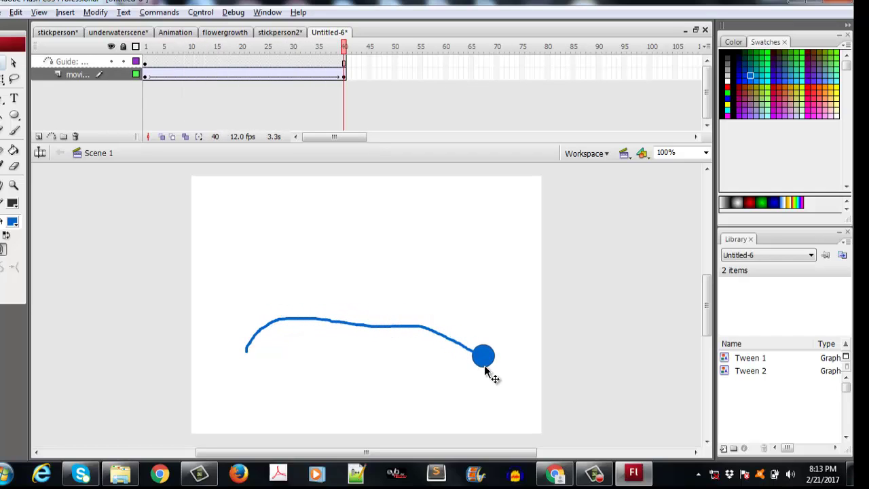
key("shift+comma")
key("ctrl+z")
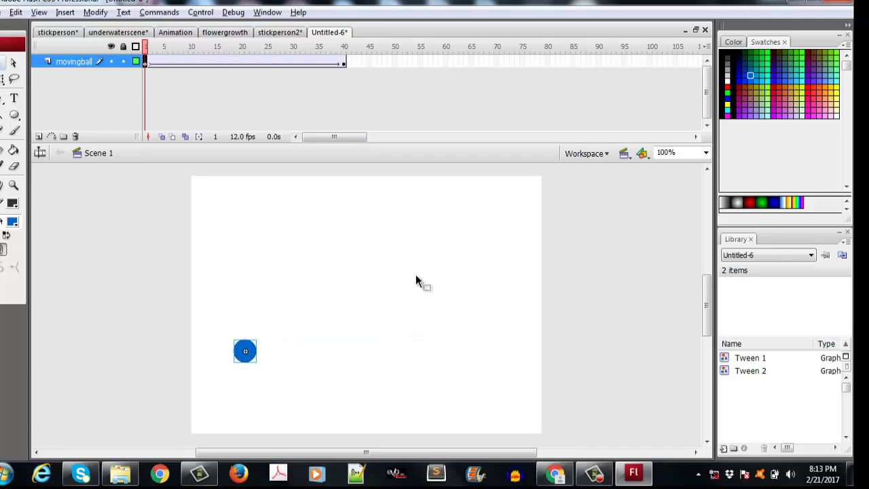
Step: Add a motion guide above movingball and brush an arched path from the ball to the stage's lower-right area
left_click(51, 137)
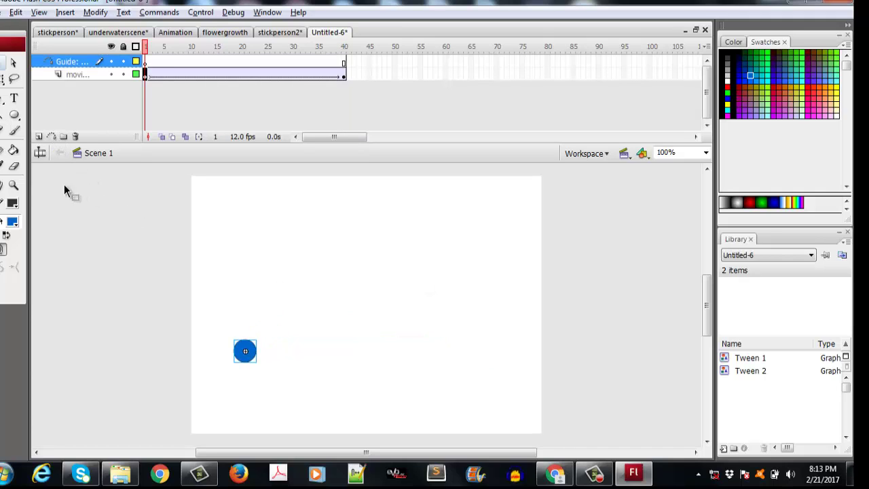
left_click(14, 130)
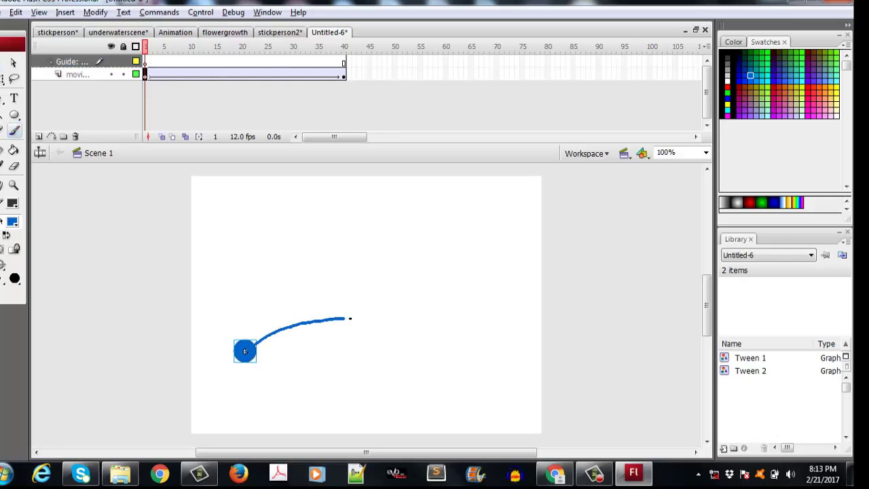
mouse_move(349, 318)
left_mouse_down()
mouse_move(407, 323)
mouse_move(484, 359)
left_mouse_up()
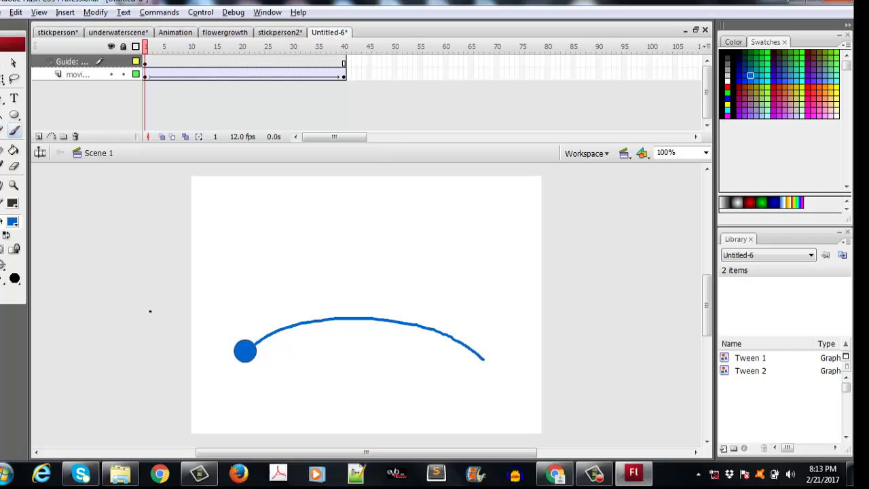
Step: Move the ball to the right end of the arched guide path at frame 40
left_click(344, 76)
left_click_drag(273, 340, 488, 362)
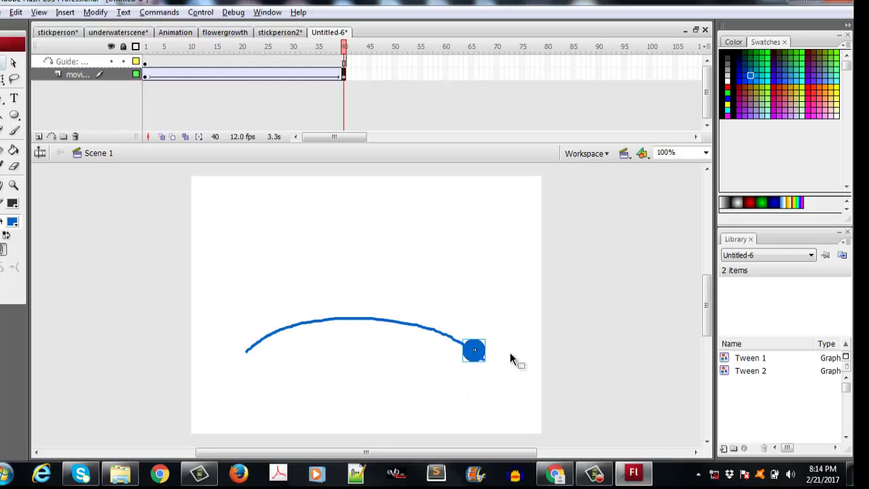
Step: Preview the ball's motion in a test movie, and add a new layer above the guide layer
key("ctrl+Return")
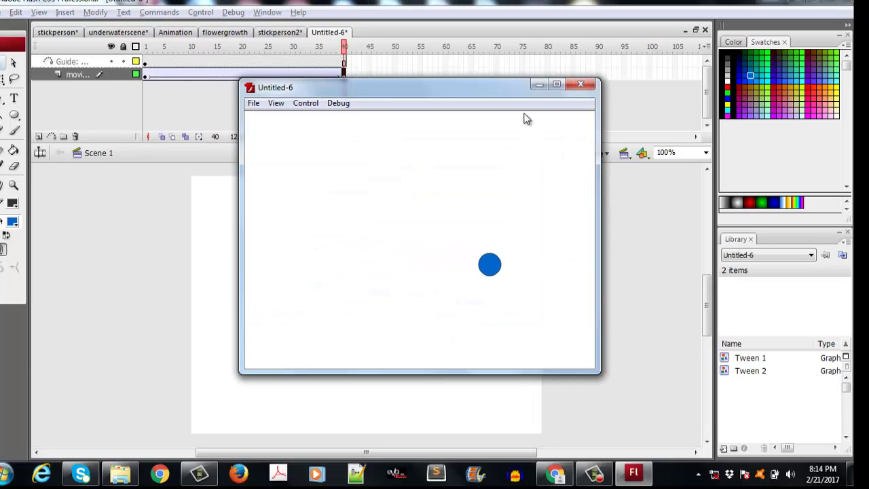
left_click(579, 86)
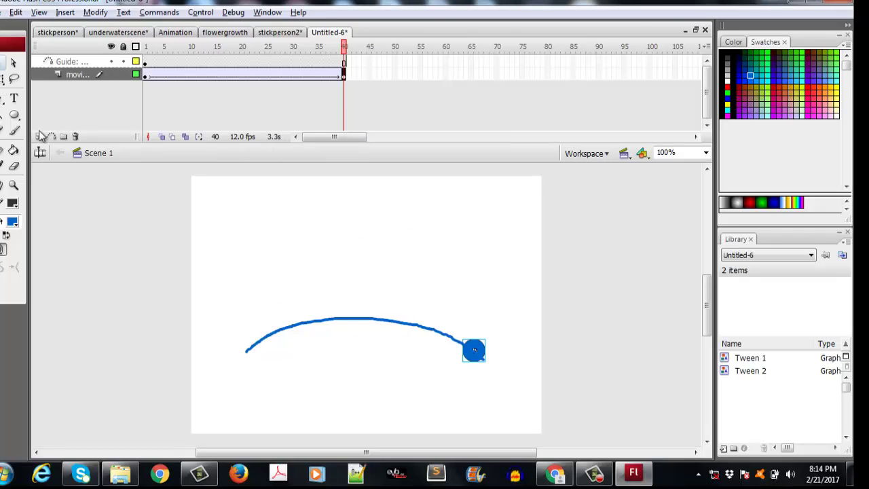
left_click(72, 61)
left_click(38, 137)
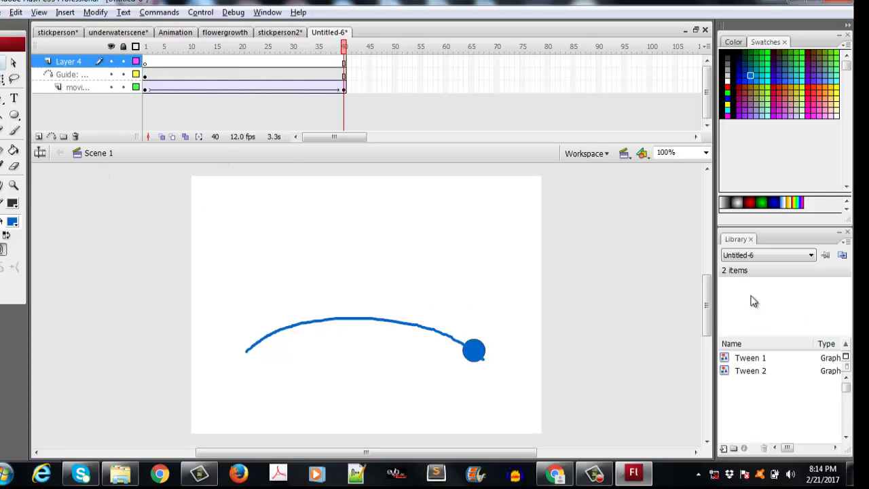
Step: Extend the movingball tween and the guide layer to end at frame 50
scroll(706, 307, "down", 2)
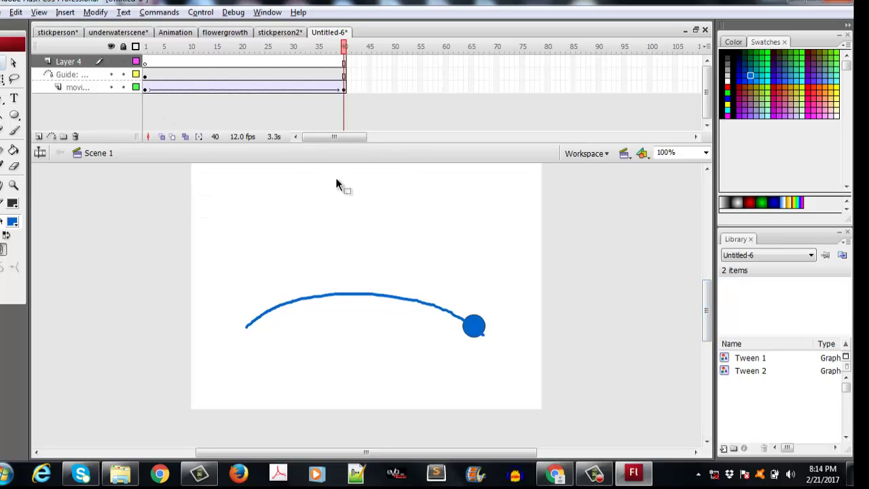
left_click(343, 89)
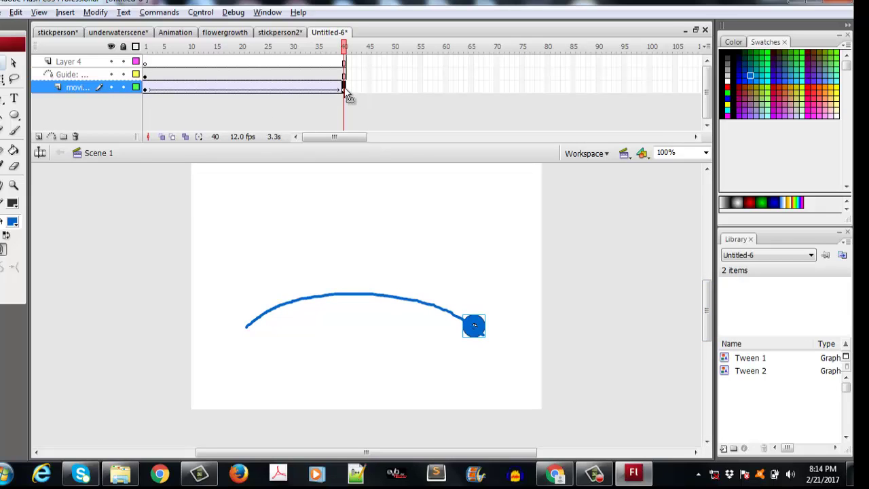
left_click_drag(345, 91, 395, 88)
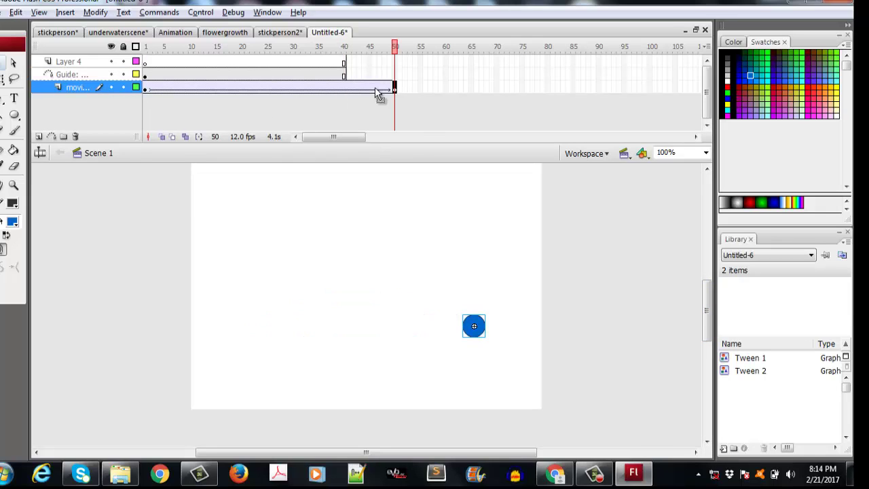
left_click(344, 75)
left_click_drag(345, 75, 393, 80)
Step: Try shifting the starting keyframes of movingball and its guide to frame 8, and play the timeline
left_click(145, 89)
left_click_drag(145, 91, 172, 76)
left_click(146, 76)
left_click(176, 78)
left_click(181, 78)
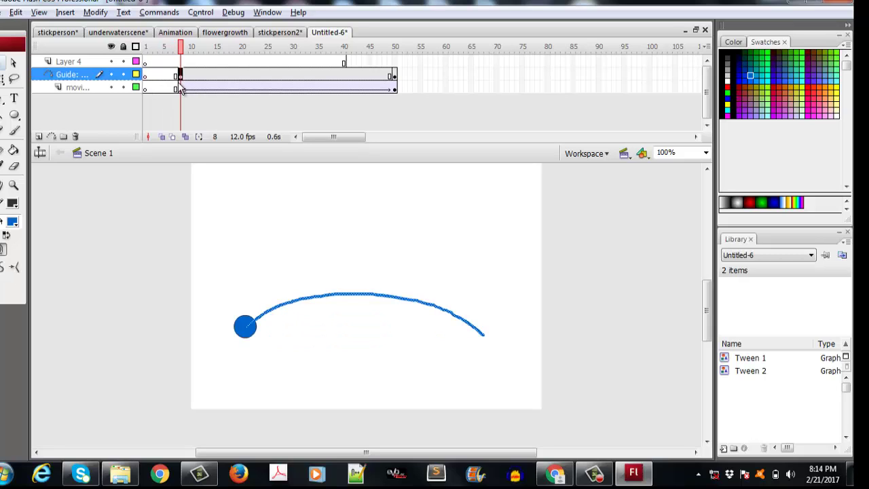
left_click(181, 90)
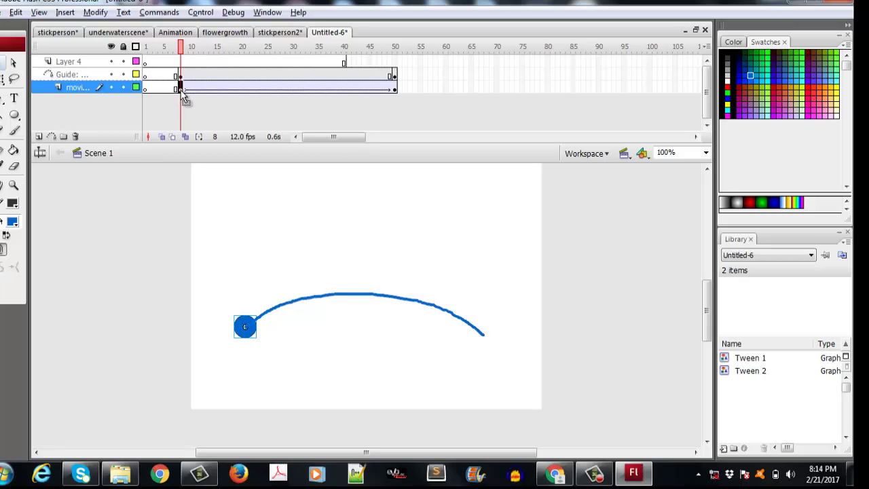
left_click(145, 89)
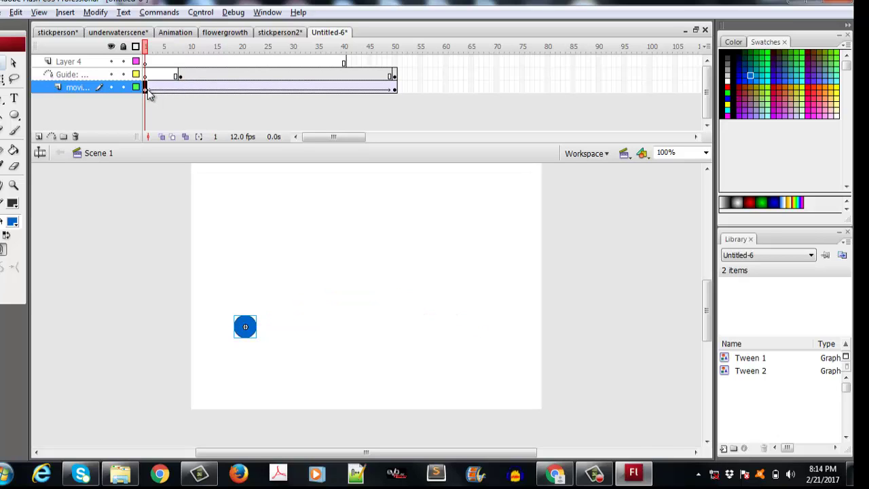
key("Return")
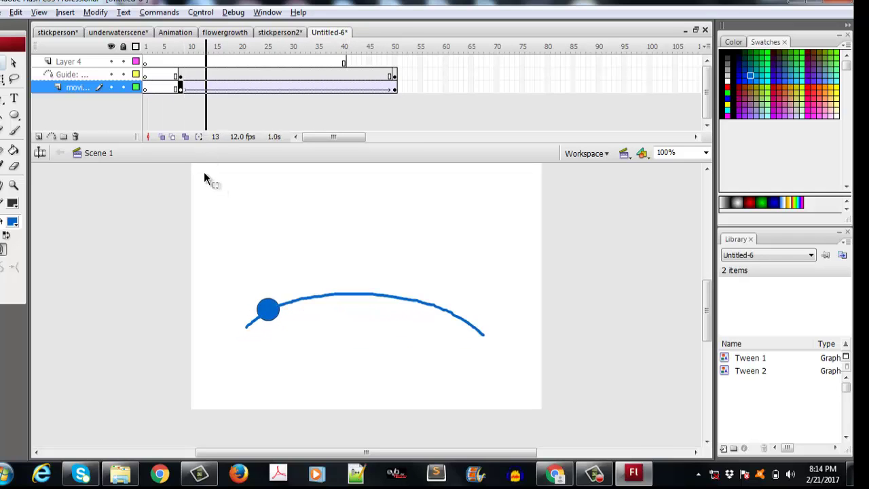
left_click(200, 197)
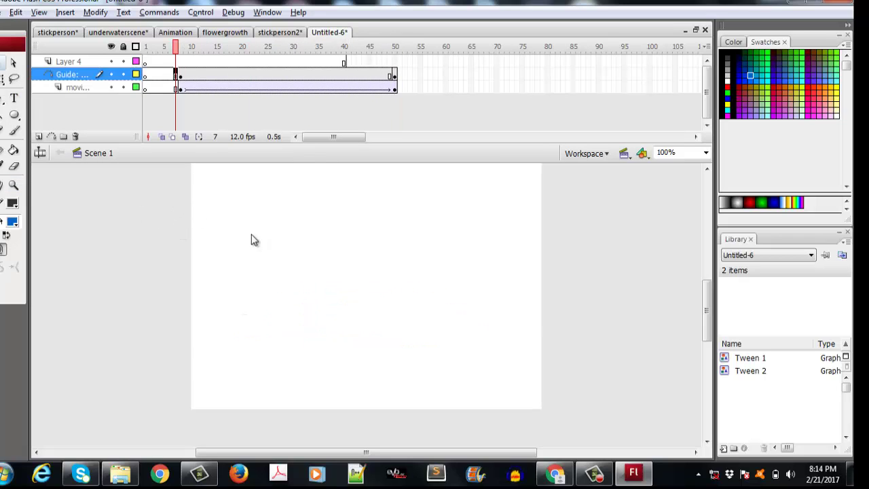
Step: Return the starting keyframes of the guide and movingball layers to frame 1
key("comma")
key("comma")
key("comma")
key("comma")
key("comma")
key("comma")
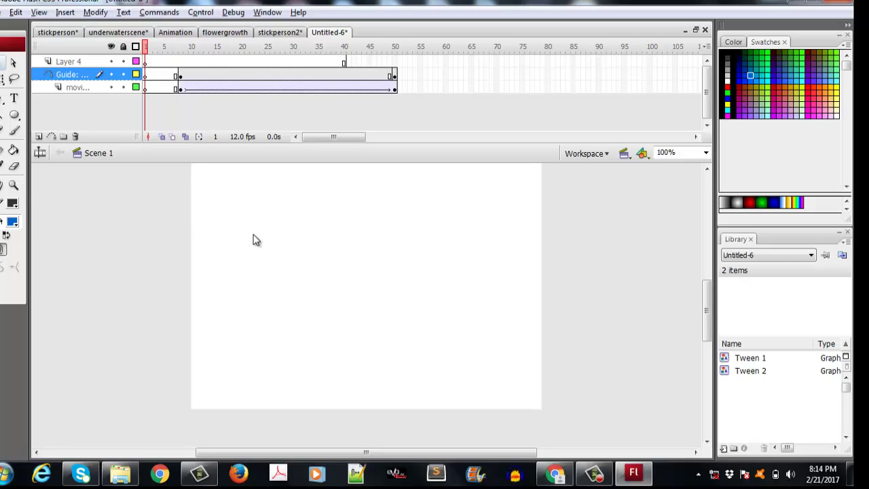
left_click(180, 88)
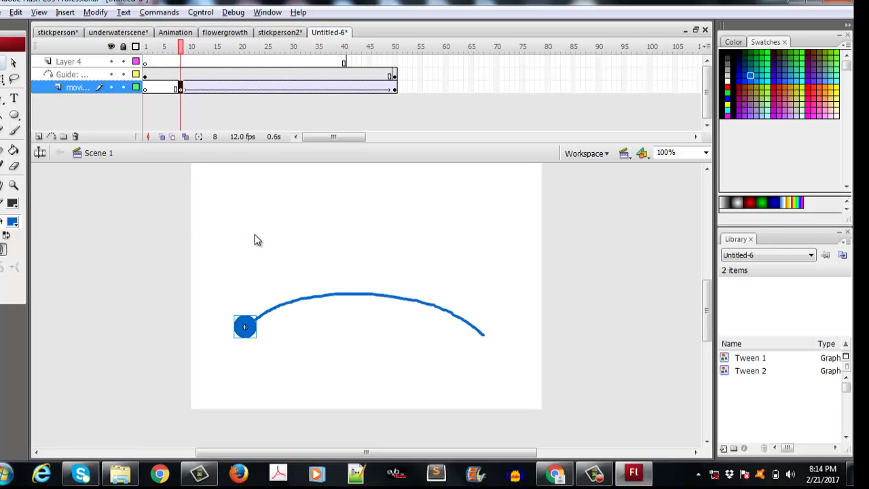
key("comma")
key("comma")
key("comma")
key("comma")
key("comma")
key("comma")
key("comma")
left_click(255, 236)
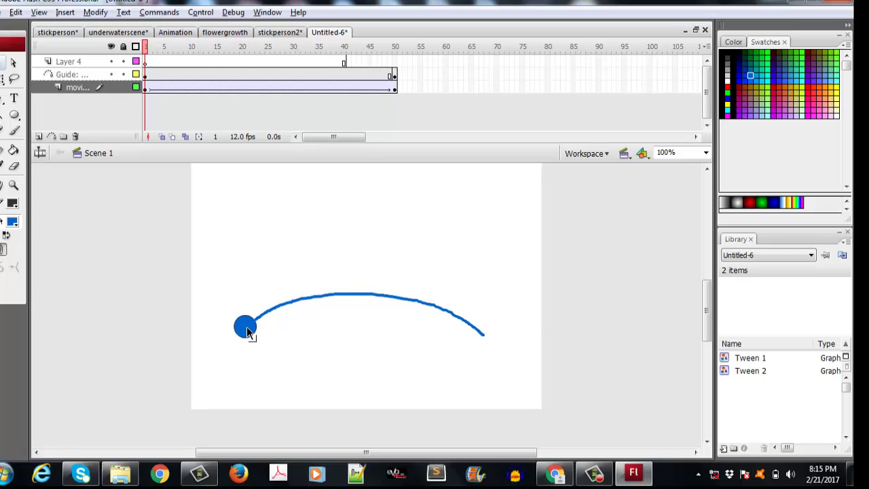
Step: Play the timeline, and examine the ball's position on the guide at frames 1 and 4
key("Return")
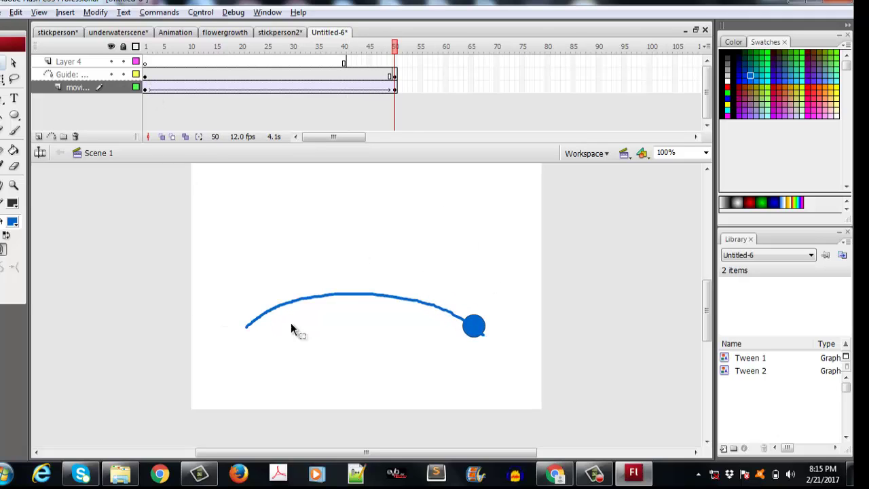
left_click(146, 87)
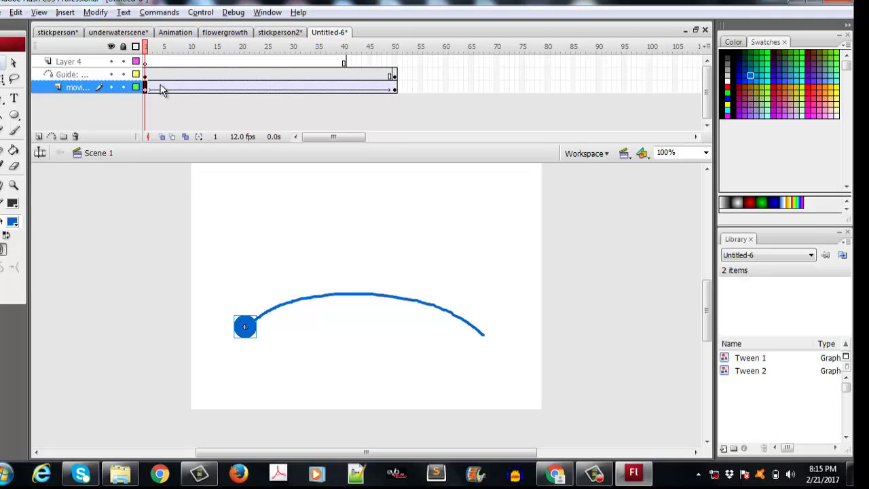
left_click(161, 87)
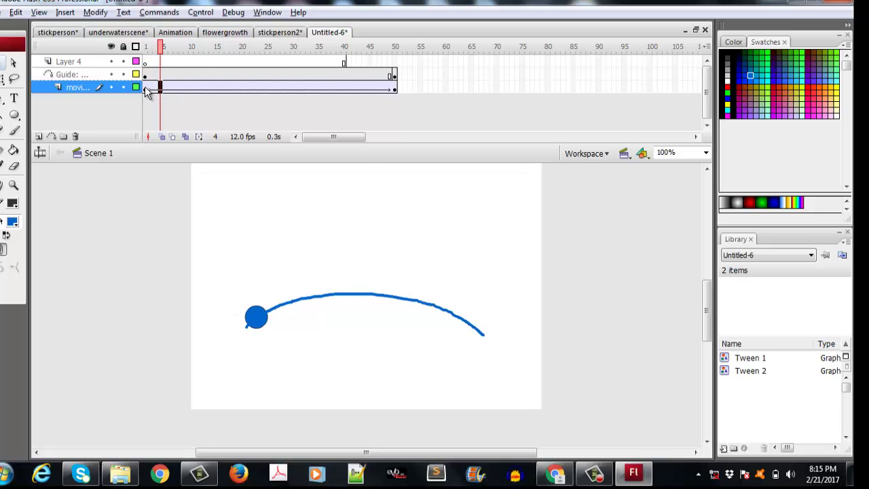
Step: Rename the new layer above the guide as stickman
left_click(145, 87)
left_click(95, 62)
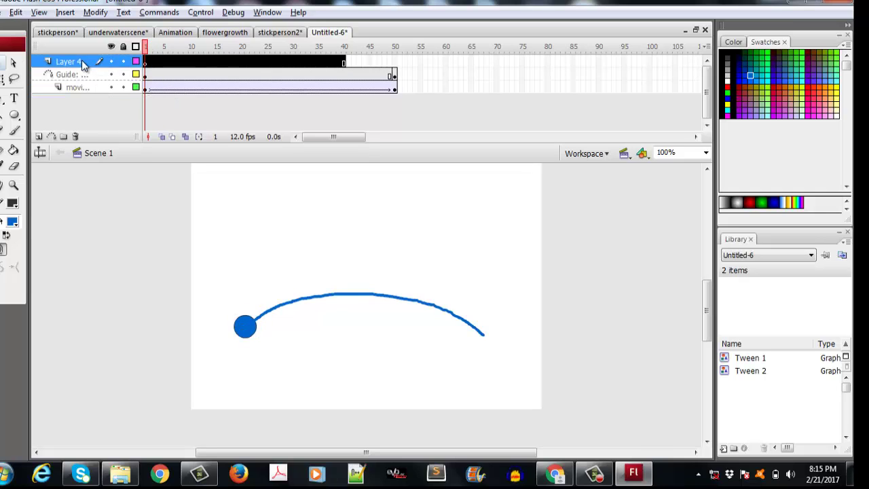
double_click(84, 62)
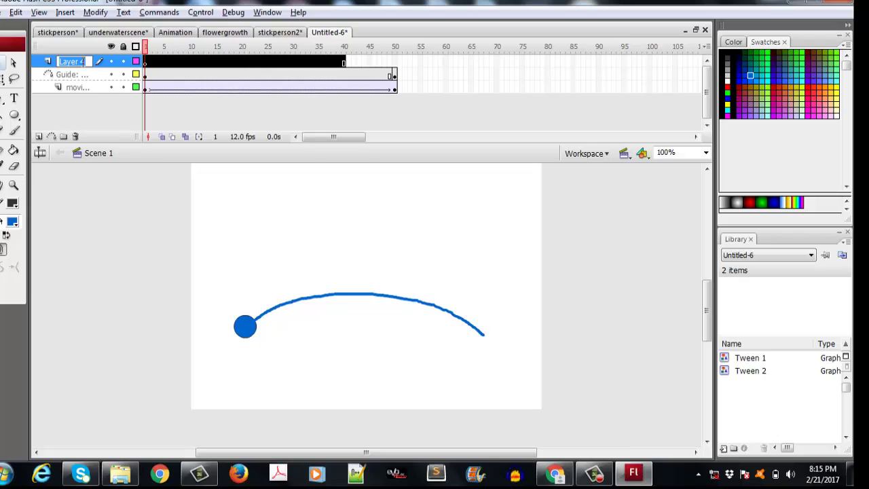
type("stickman")
left_click(115, 268)
Step: Set a dark fill color and brush a small outlined head above and left of the ball on the stickman layer
left_click(15, 116)
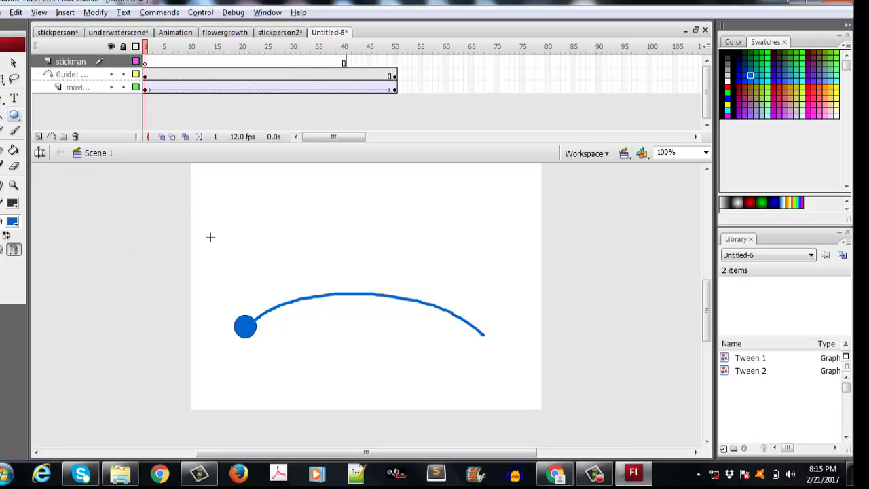
left_click(14, 130)
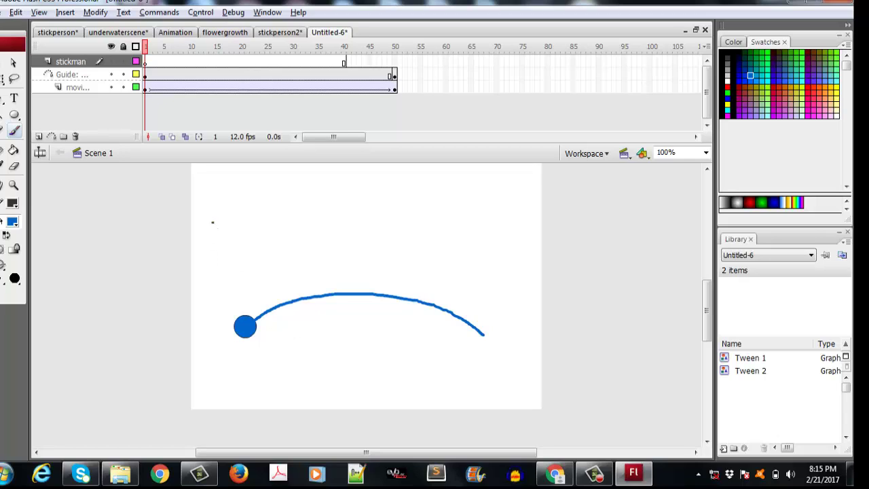
mouse_move(213, 222)
left_mouse_down()
mouse_move(208, 229)
mouse_move(220, 232)
mouse_move(222, 222)
mouse_move(213, 222)
left_mouse_up()
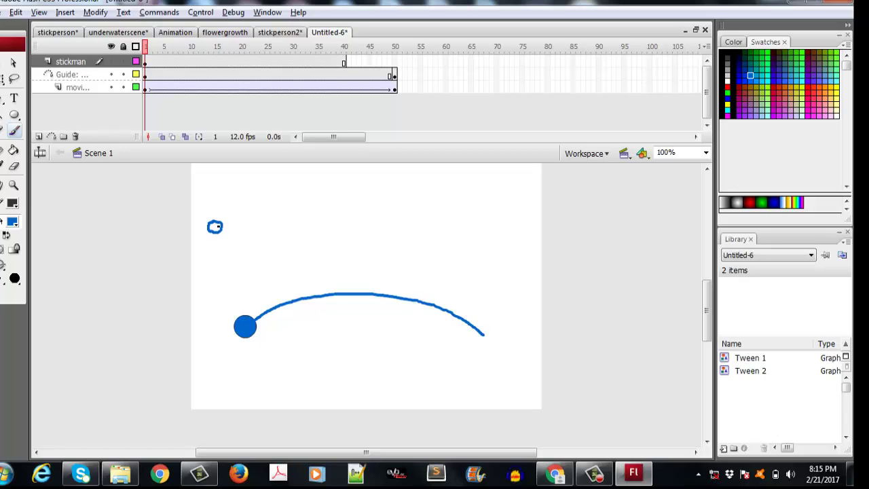
key("ctrl+z")
left_click(12, 223)
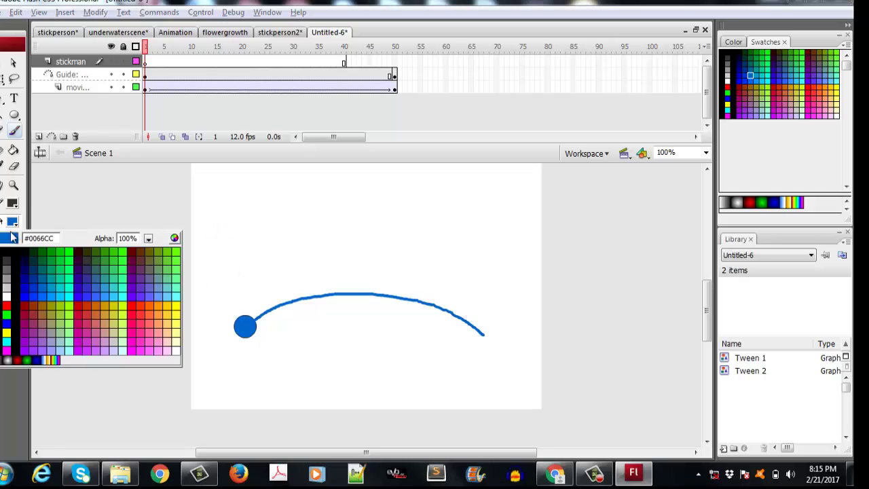
left_click(6, 252)
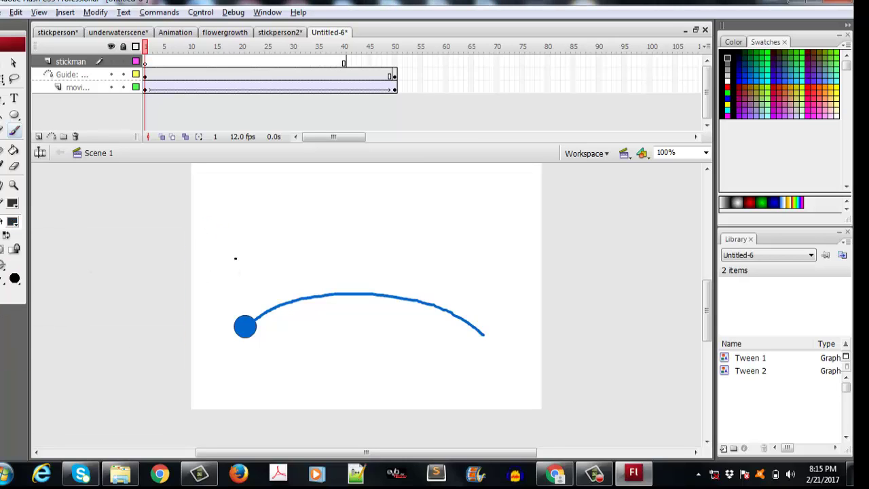
mouse_move(216, 234)
left_mouse_down()
mouse_move(207, 233)
mouse_move(215, 243)
mouse_move(213, 234)
left_mouse_up()
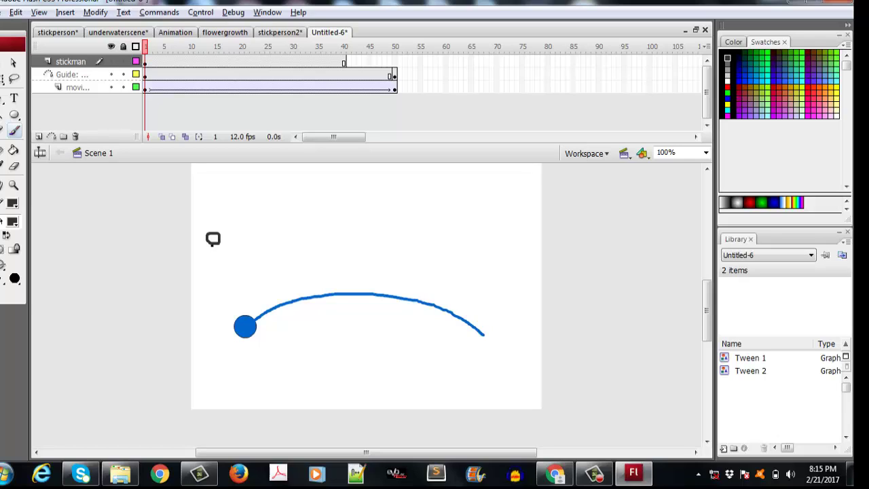
Step: Brush the stick figure's torso, two arms and two legs below the head, standing just left of the ball
left_click_drag(213, 244, 213, 256)
key("ctrl+z")
left_click_drag(213, 244, 212, 279)
key("ctrl+z")
mouse_move(213, 243)
left_mouse_down()
mouse_move(213, 280)
mouse_move(202, 277)
mouse_move(199, 295)
left_mouse_up()
key("ctrl+z")
left_click_drag(212, 256, 201, 288)
mouse_move(215, 256)
left_mouse_down()
mouse_move(229, 288)
mouse_move(218, 290)
left_mouse_up()
left_click_drag(214, 288, 197, 338)
left_click_drag(213, 284, 222, 332)
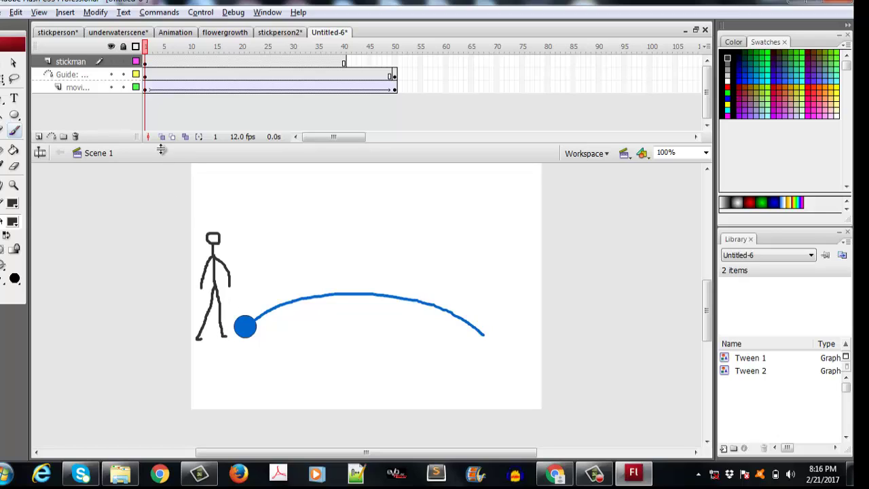
Step: Insert a blank keyframe at frame 3 of the stickman layer and turn on onion skinning
left_click(155, 62)
left_click(156, 63)
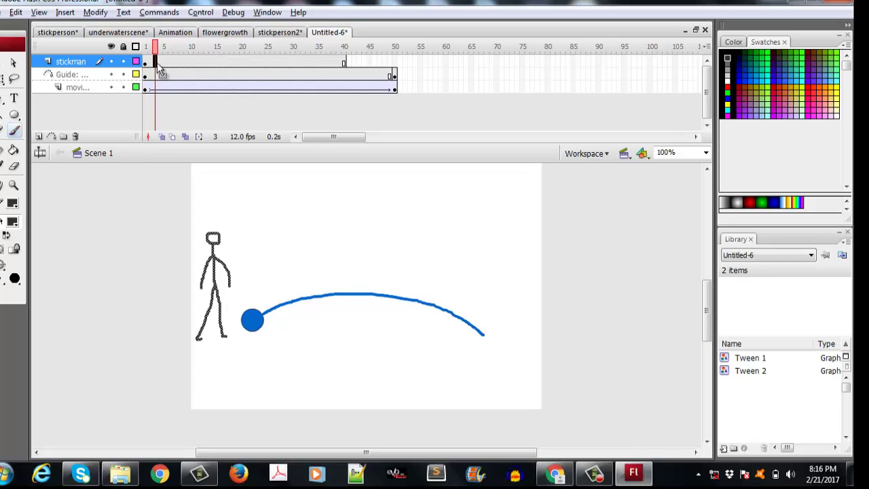
right_click(156, 66)
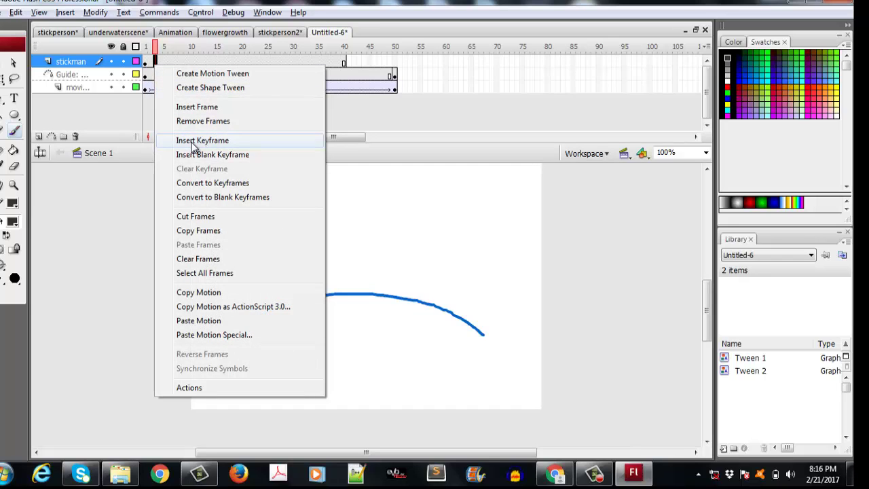
left_click(192, 140)
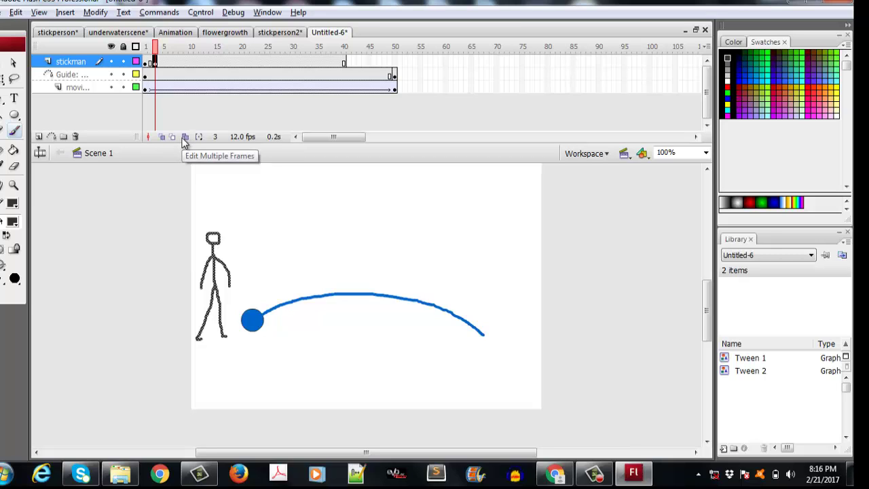
right_click(156, 63)
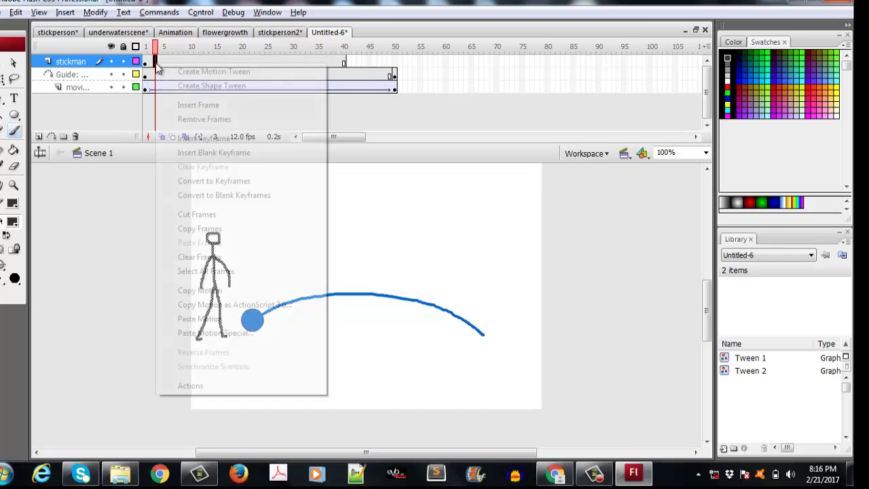
left_click(200, 152)
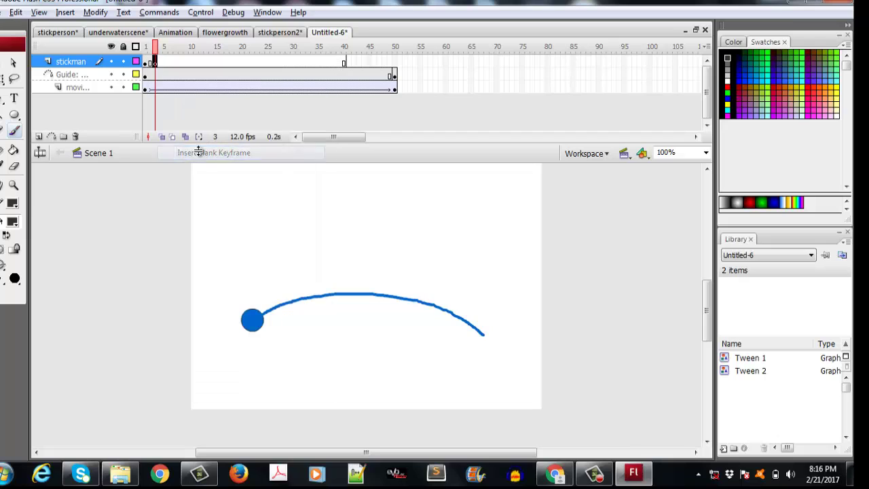
left_click(162, 137)
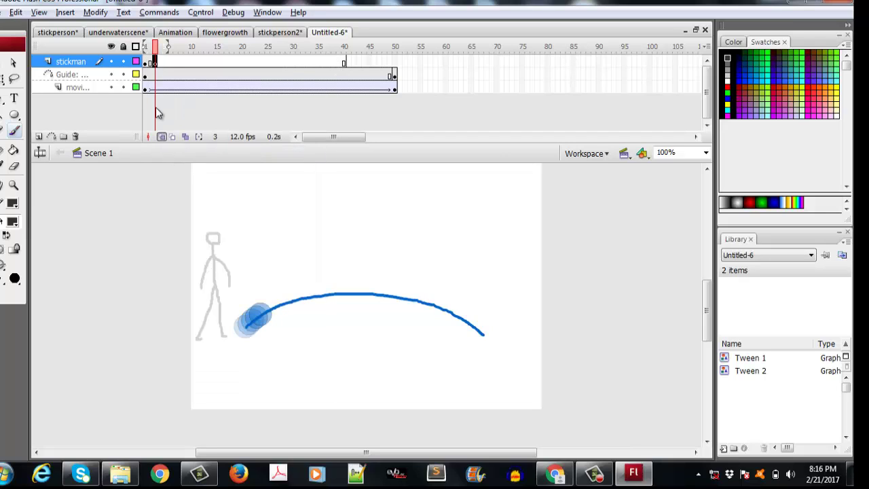
Step: Copy the stick figure from frame 1 and paste it into the blank keyframe at frame 3
left_click(145, 62)
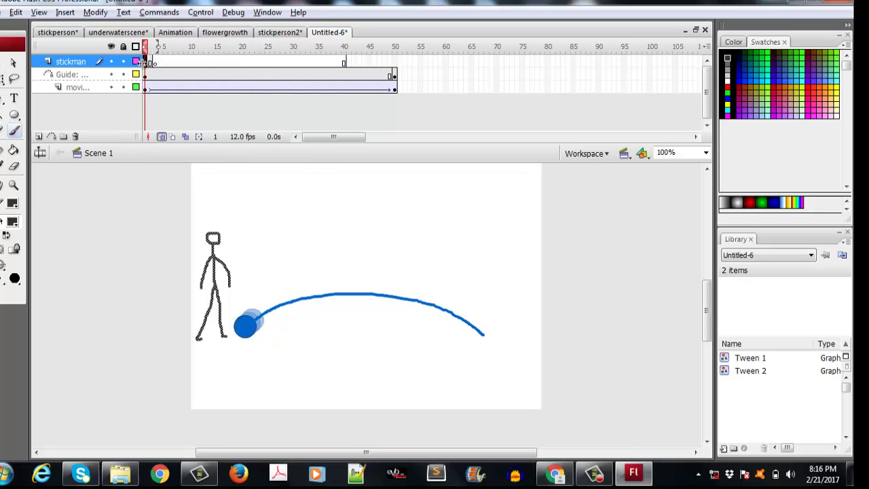
left_click(155, 62)
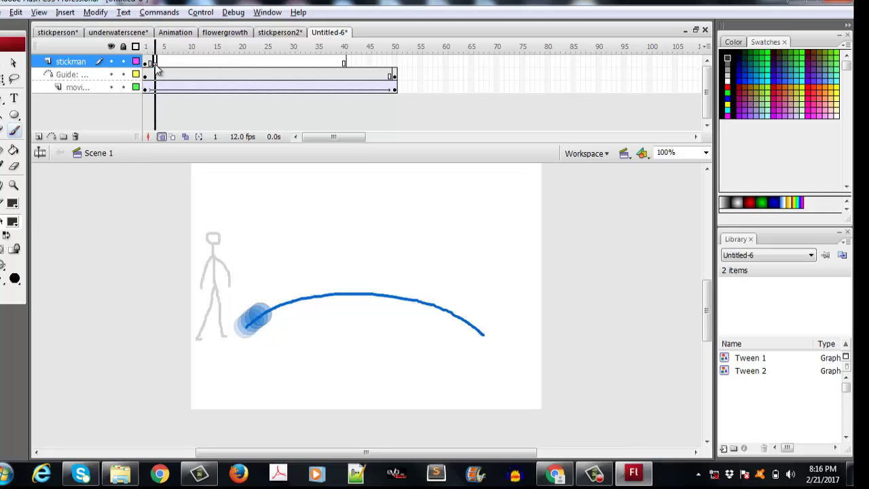
key("ctrl+v")
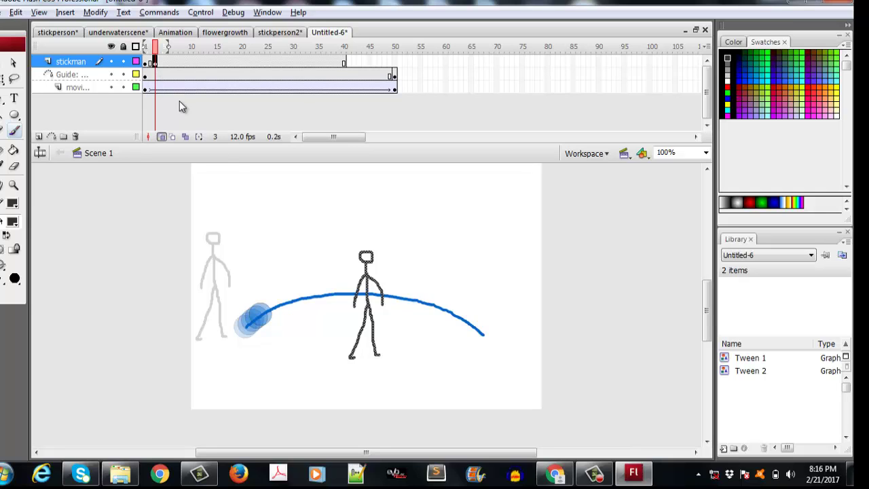
Step: Move the pasted stick figure at frame 3 exactly onto its onion-skinned original beside the ball
key("v")
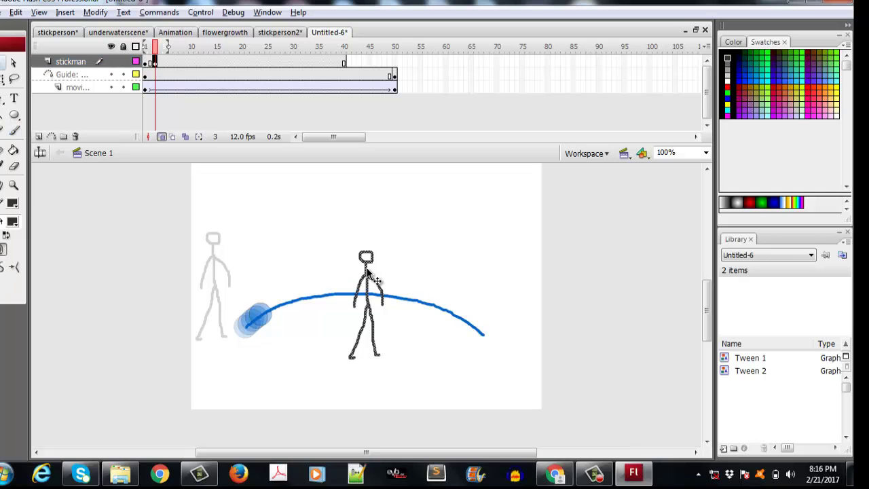
left_click_drag(366, 269, 213, 248)
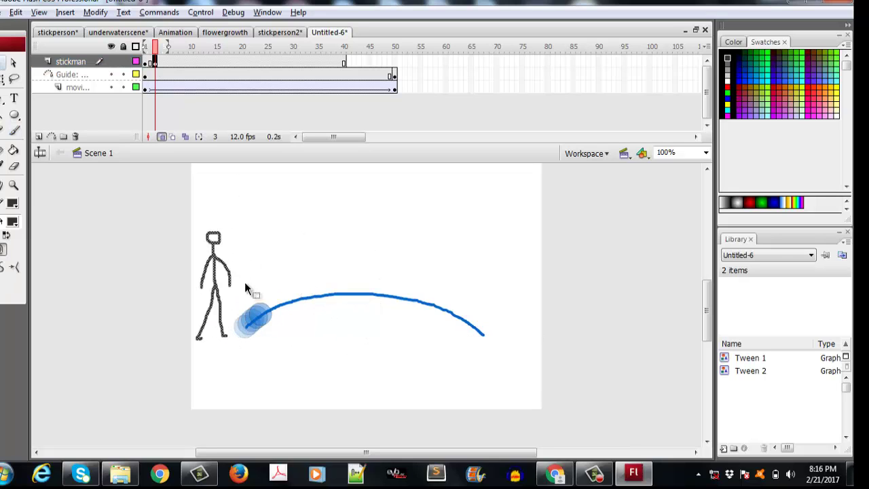
left_click(205, 316)
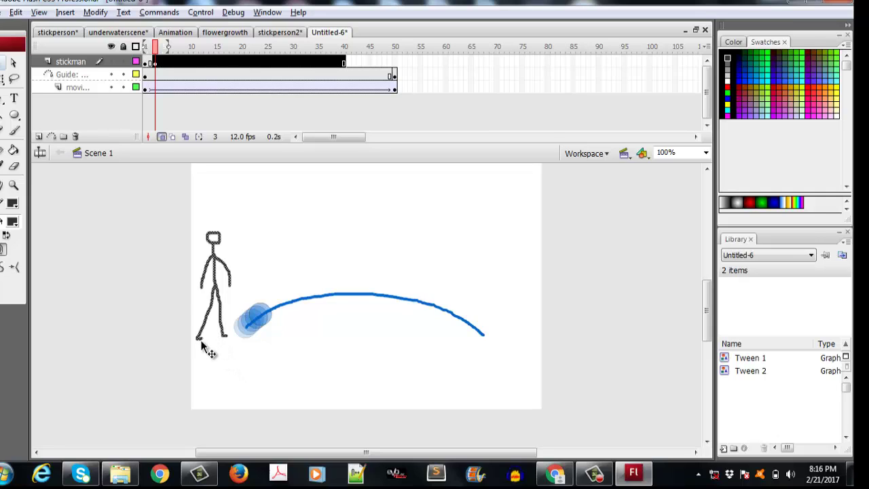
left_click(202, 351)
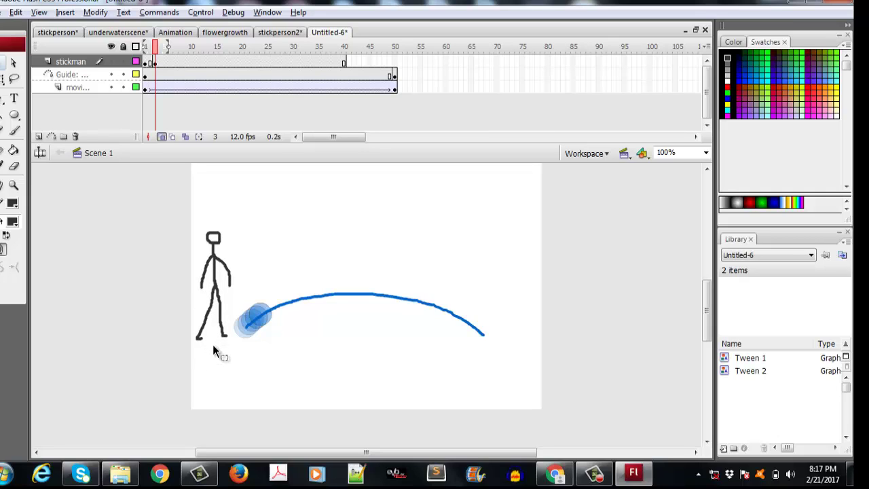
Step: Delete both legs of the stick figure at frame 3, keeping its head, torso and arms
left_click_drag(214, 345, 167, 302)
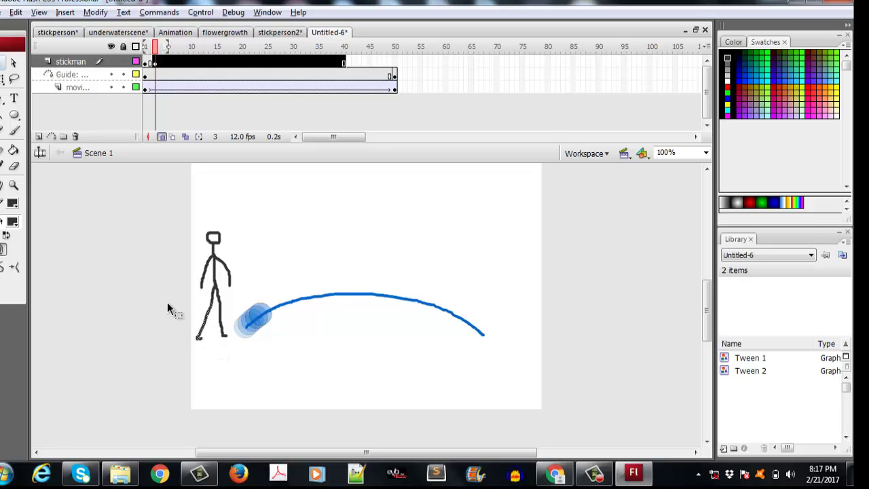
left_click(216, 305)
left_click(215, 305)
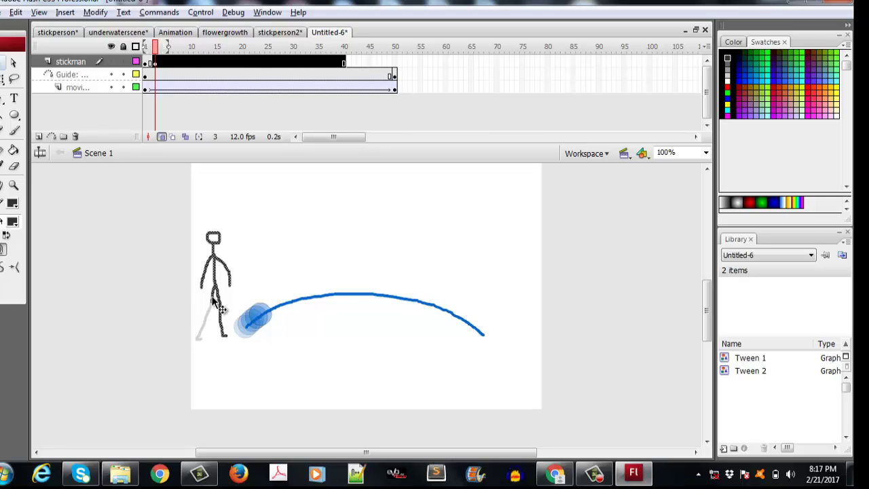
left_click_drag(206, 286, 214, 311)
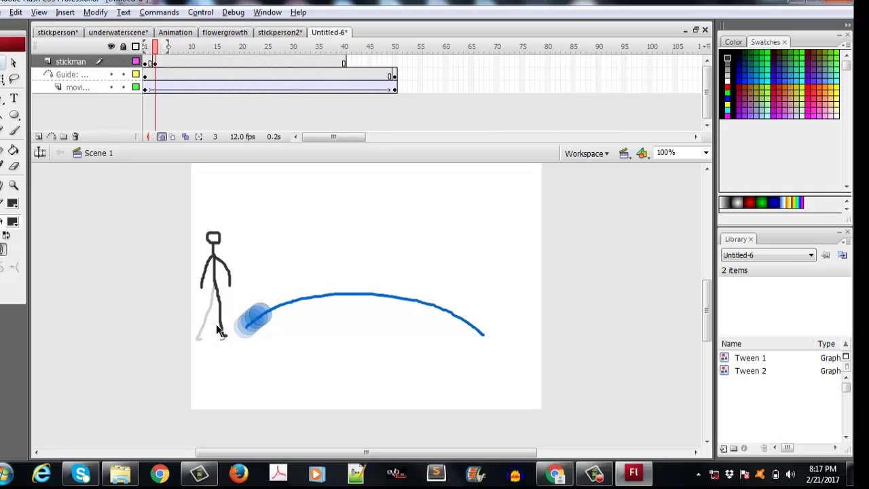
left_click(14, 130)
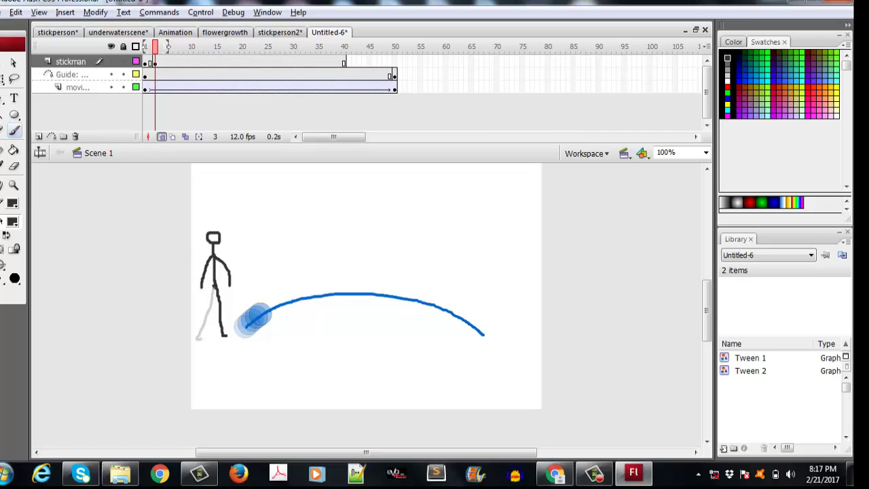
left_click_drag(213, 288, 215, 296)
key("v")
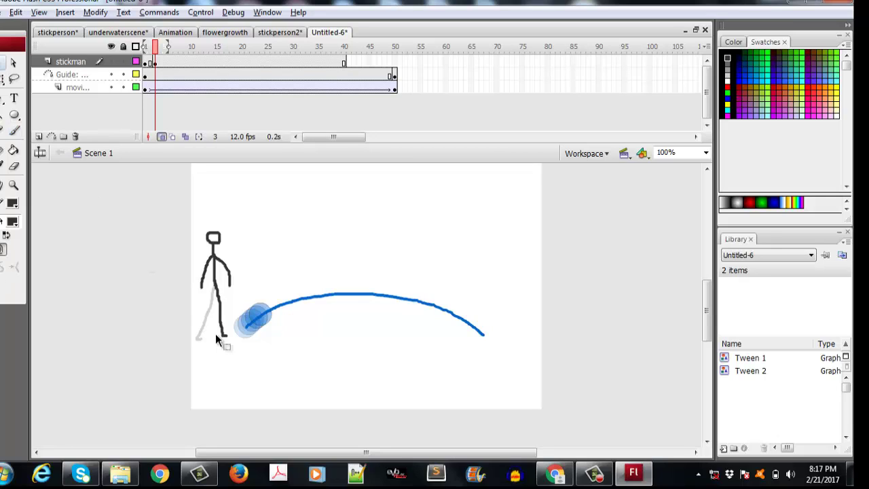
left_click(211, 312)
left_click(207, 291)
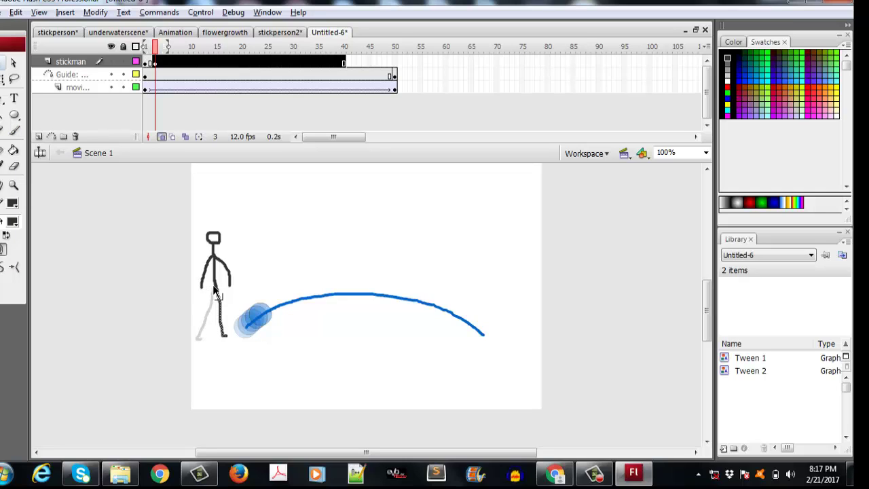
left_click(125, 266)
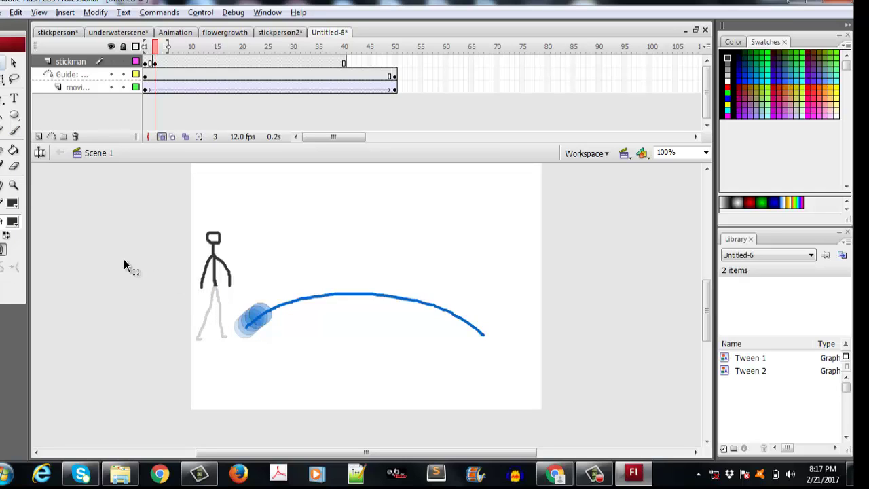
Step: Brush two replacement legs at frame 3 with the rear leg closer to the front one
left_click(16, 130)
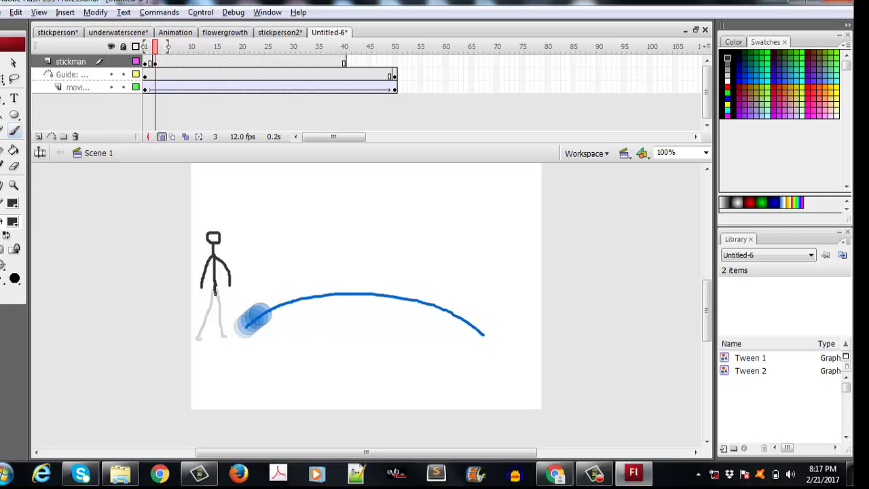
left_click_drag(214, 295, 224, 333)
left_click_drag(215, 283, 207, 338)
Step: Play the animation from frame 1 to check the stick figure's leg movement against the ball
left_click(143, 61)
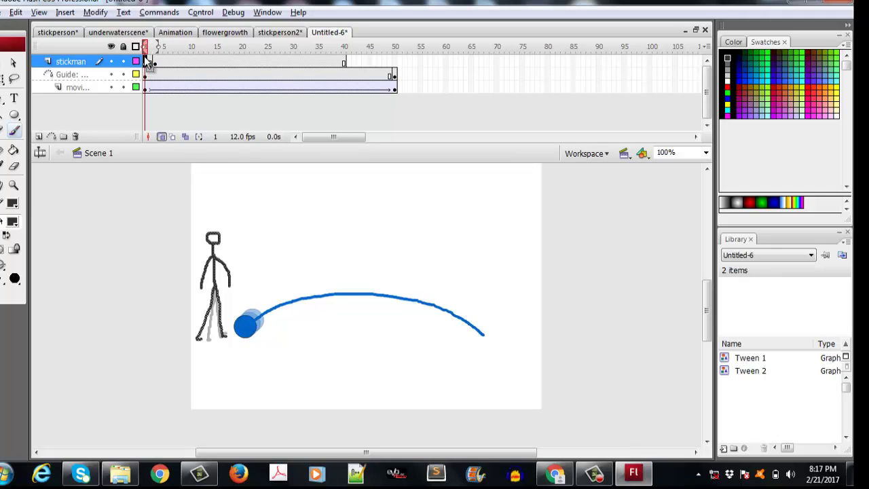
key("Return")
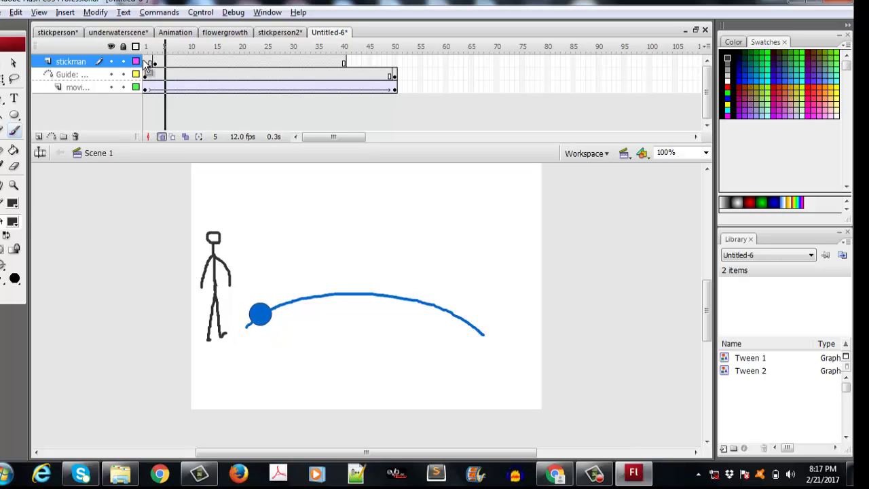
left_click_drag(146, 63, 156, 64)
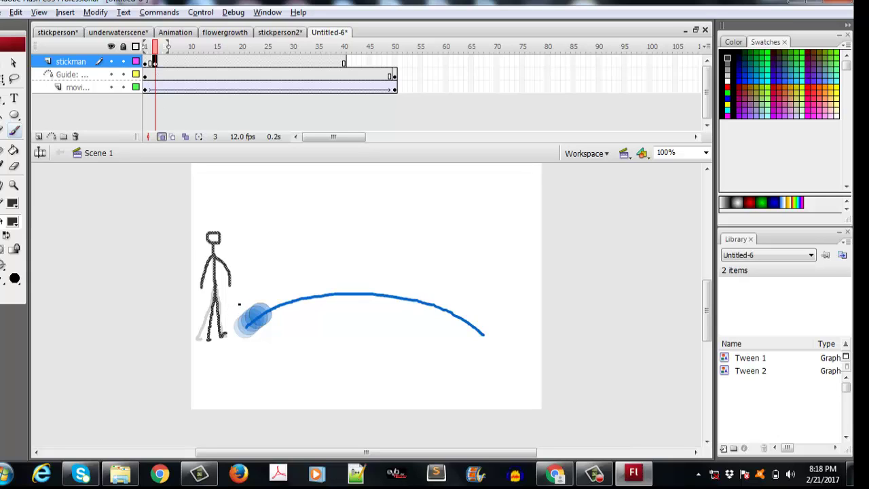
key("ctrl+alt+r")
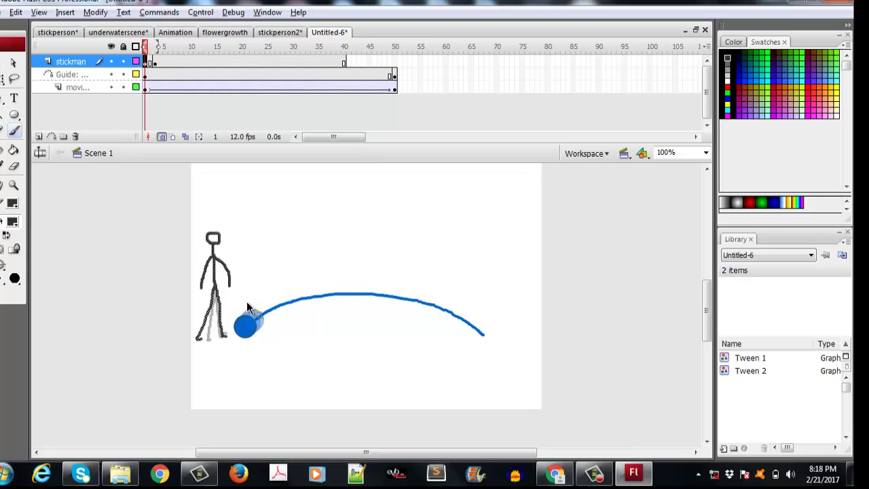
key("Return")
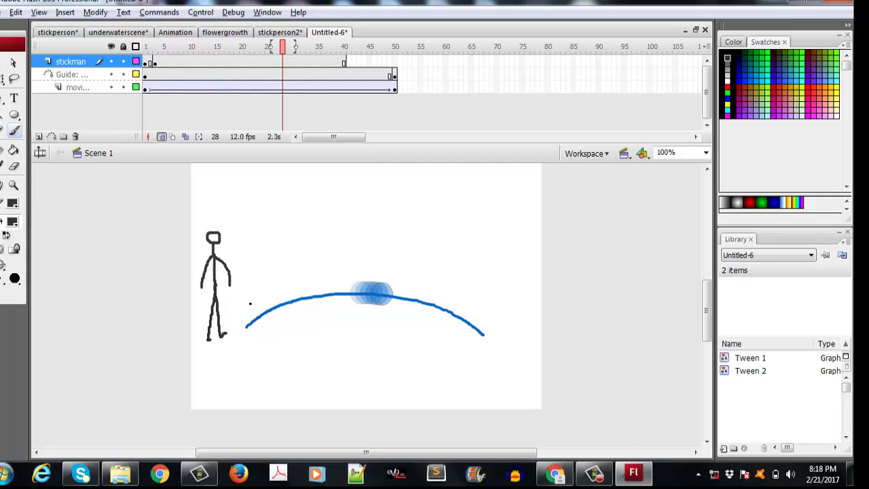
Step: Undo the two brushed leg strokes at frame 3 of the stickman layer
left_click(154, 64)
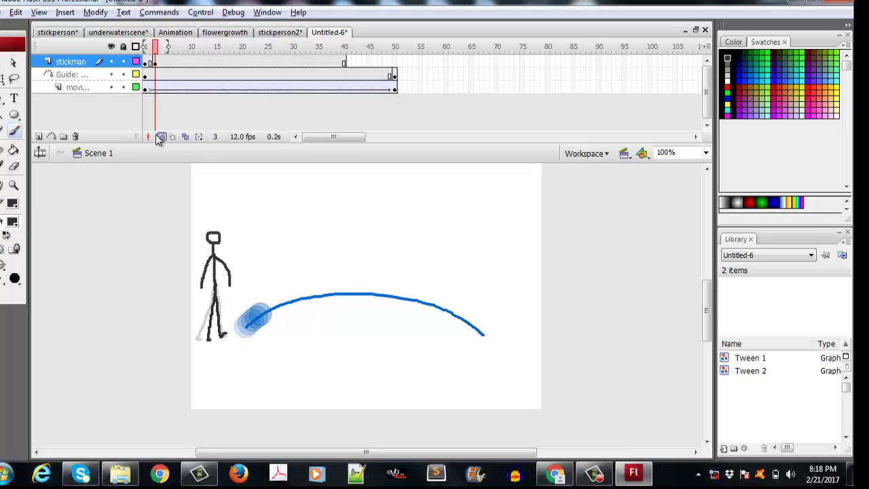
key("ctrl+z")
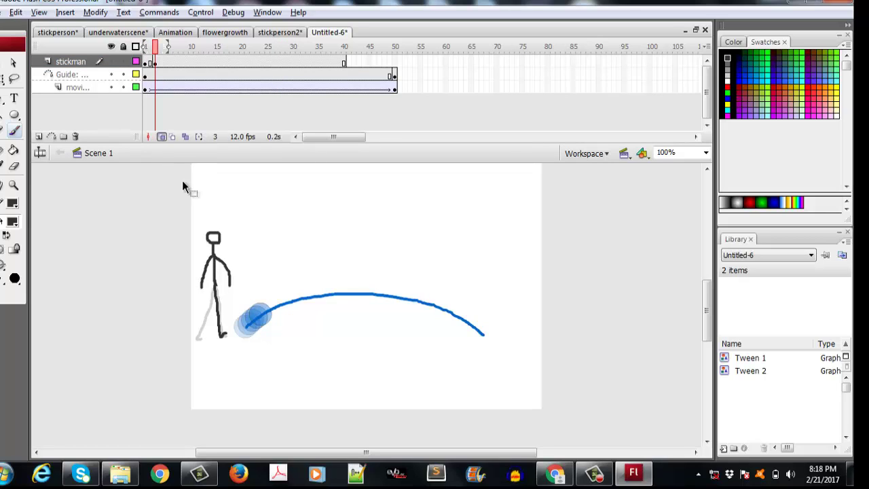
key("ctrl+z")
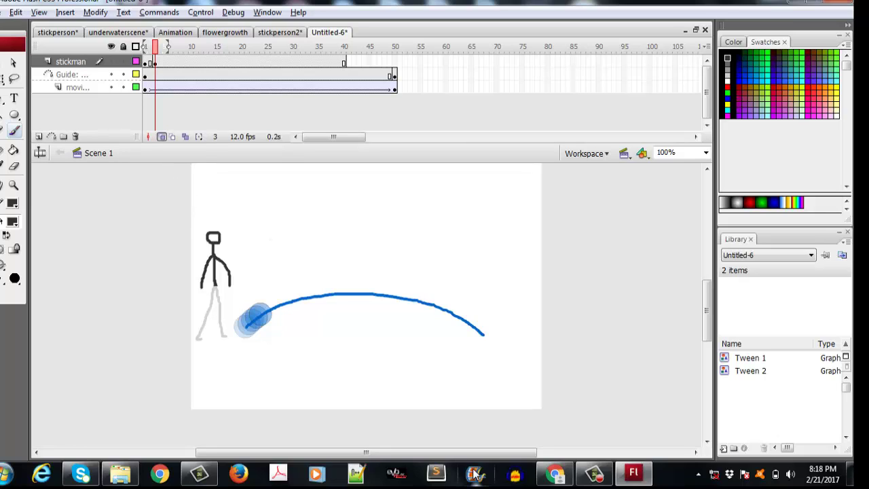
Step: Brush new legs at frame 3, with the front foot slightly nearer the ball and the rear leg brought forward
left_click_drag(214, 285, 230, 333)
left_click_drag(215, 285, 209, 331)
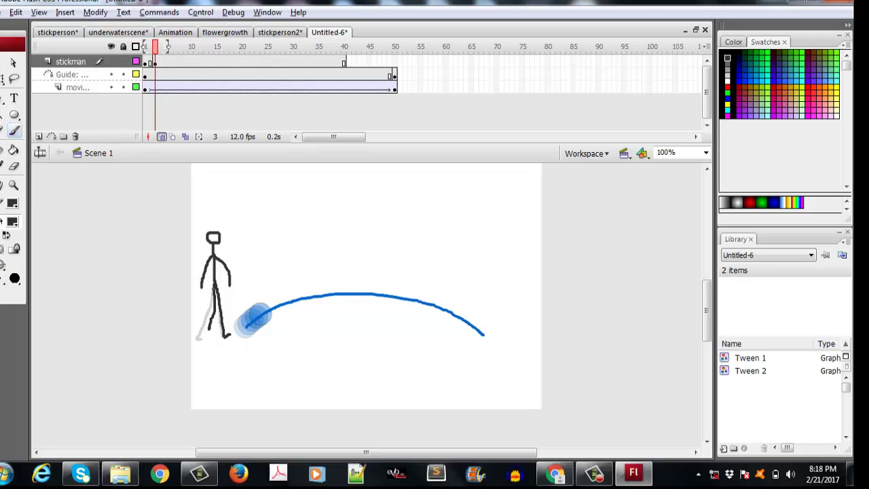
key("z")
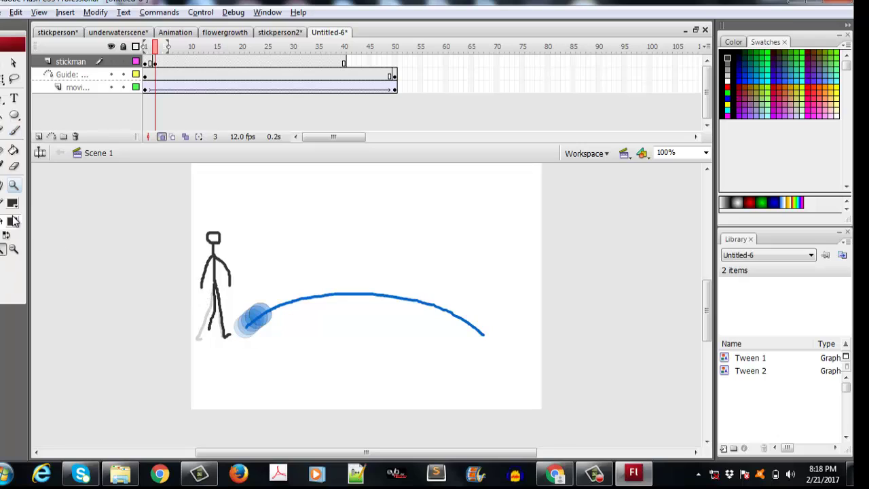
left_click(3, 63)
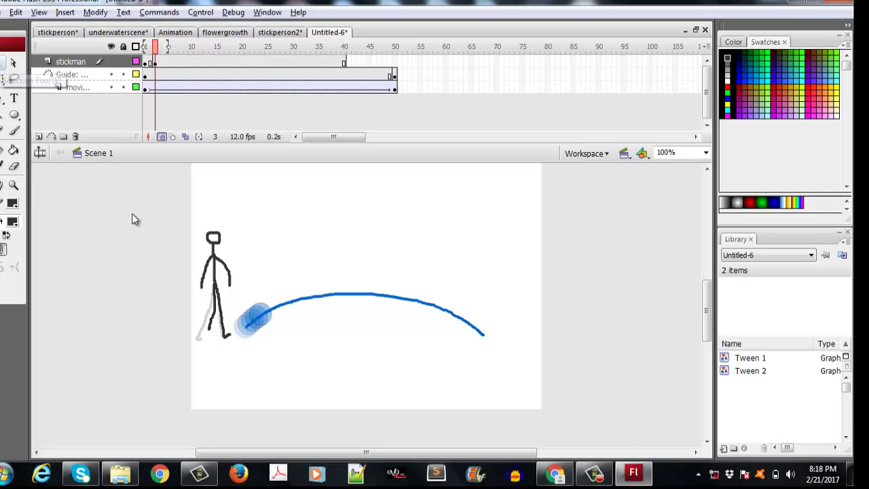
left_click(15, 129)
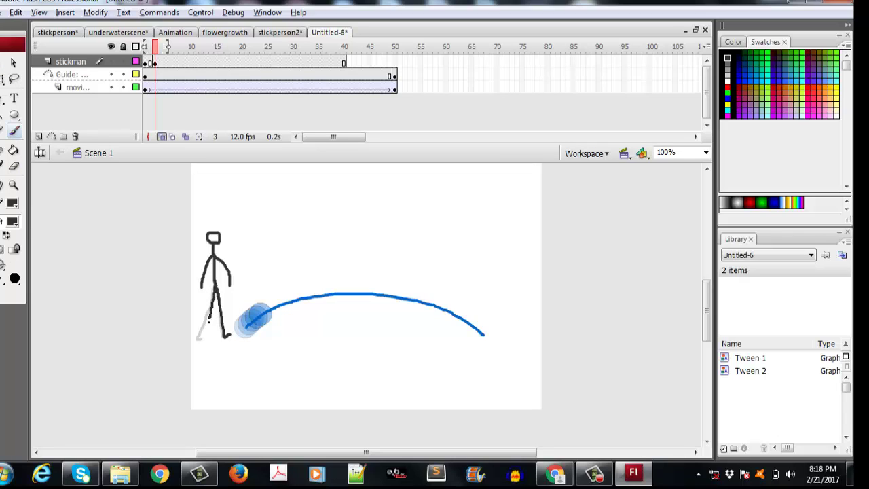
left_click_drag(209, 316, 206, 339)
Step: Switch between frames 1 and 3 of the stickman layer to compare the leg poses
left_click(145, 62)
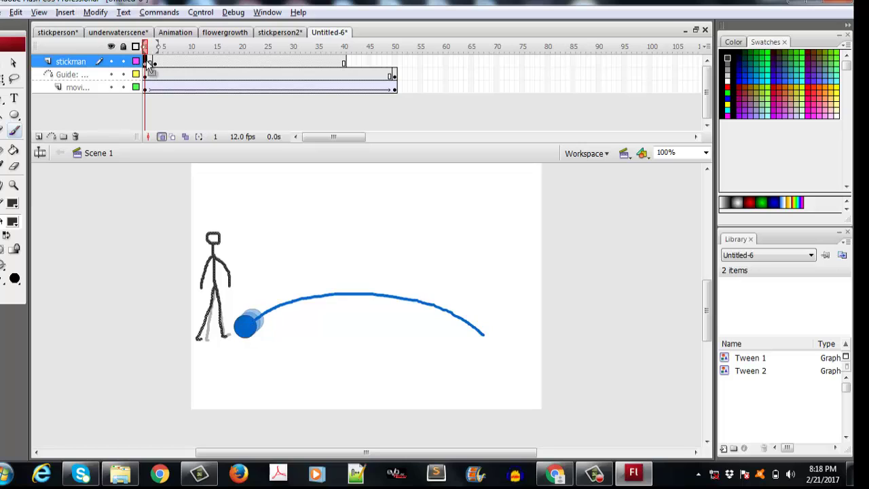
left_click(154, 65)
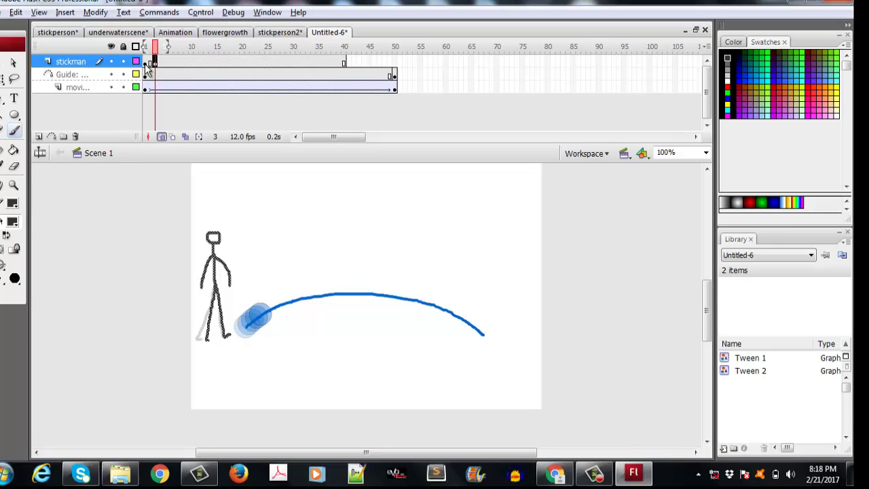
left_click(145, 63)
left_click(155, 61)
left_click(146, 63)
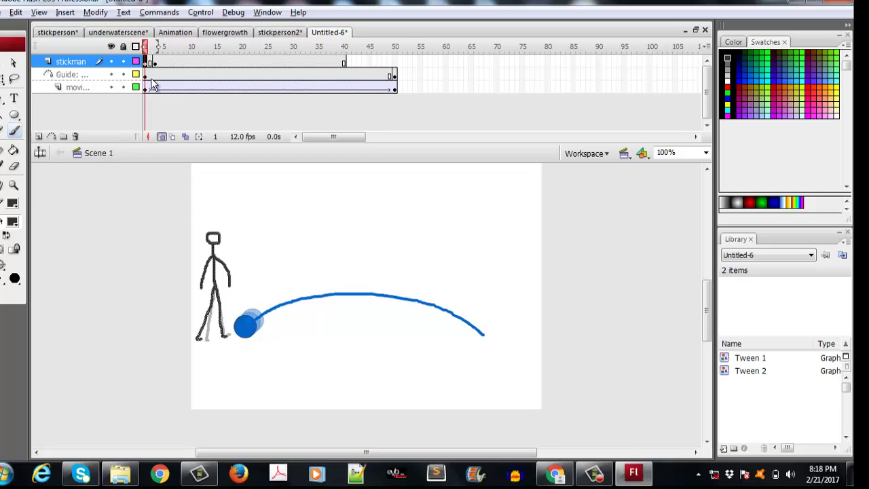
left_click(155, 62)
key("comma")
key("comma")
key("period")
key("period")
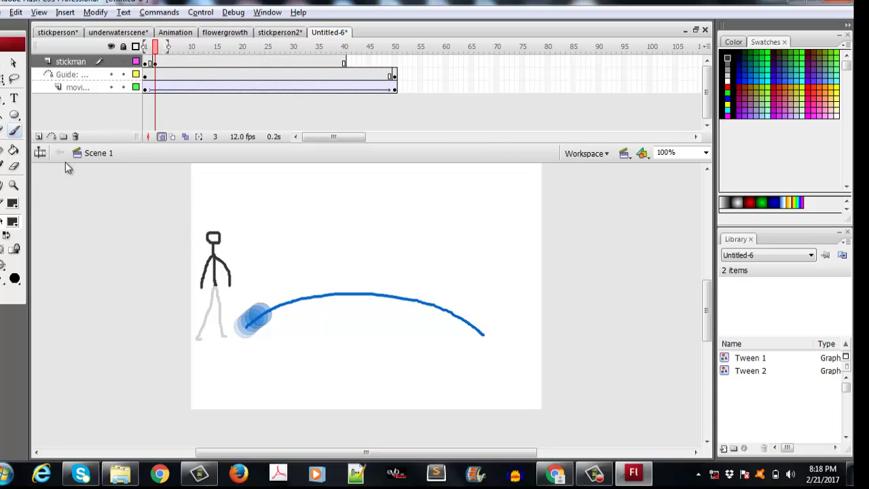
Step: Brush a kicking leg reaching the ball and a straight vertical standing leg at frame 3, and compare with the previous keyframe
left_click(14, 130)
left_click_drag(233, 333, 236, 334)
left_click_drag(215, 291, 215, 326)
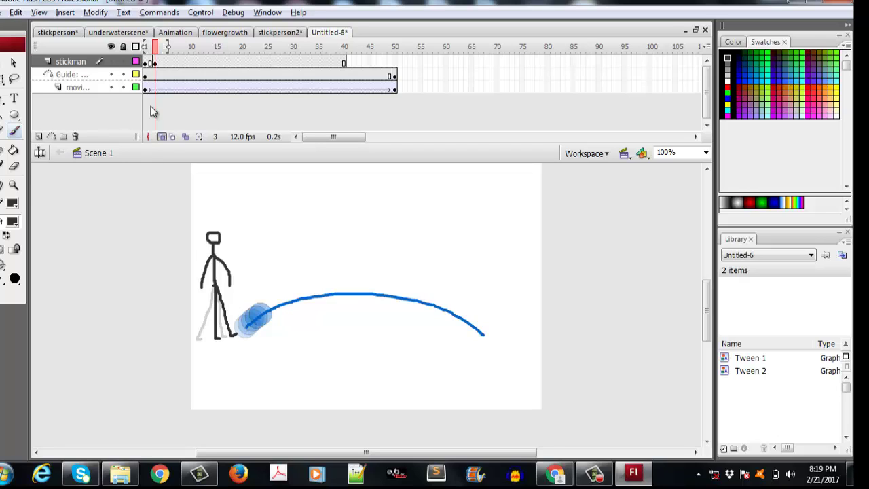
left_click(152, 63)
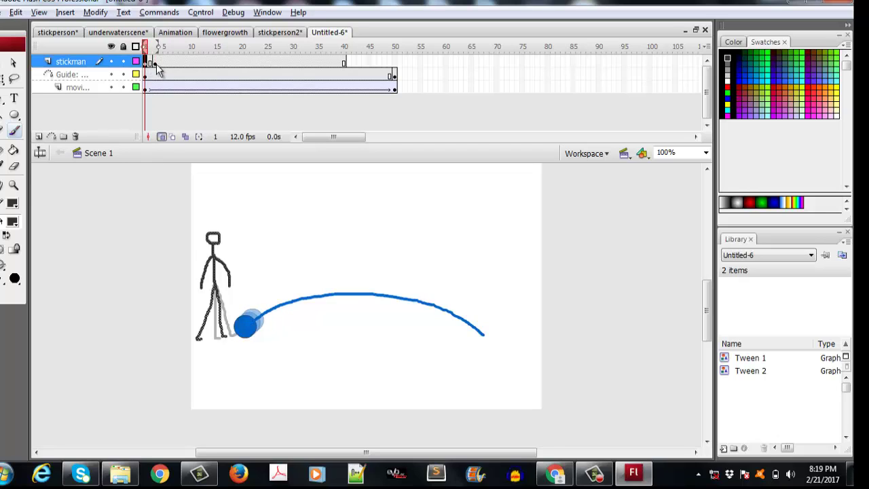
Step: Insert a keyframe at frame 44 of the stickman layer, holding the kicking pose until then
left_click(262, 63)
left_click(303, 63)
left_click(332, 63)
left_click(344, 62)
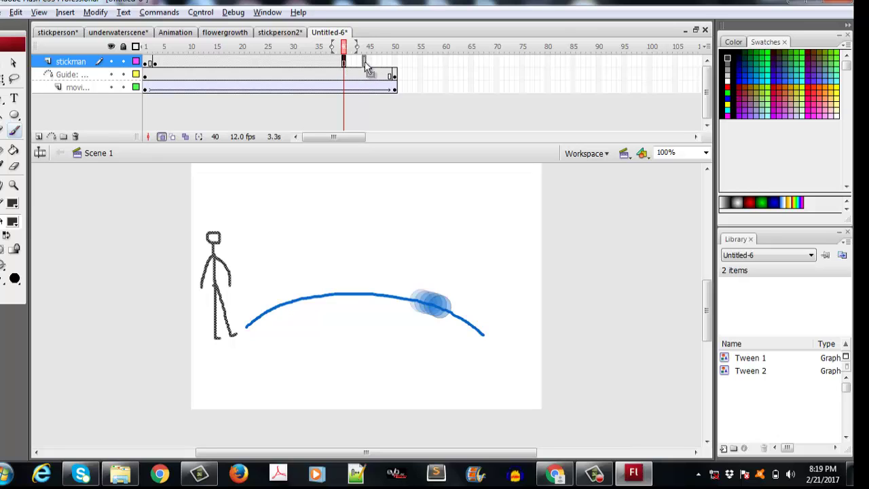
left_click(364, 63)
left_click(372, 63)
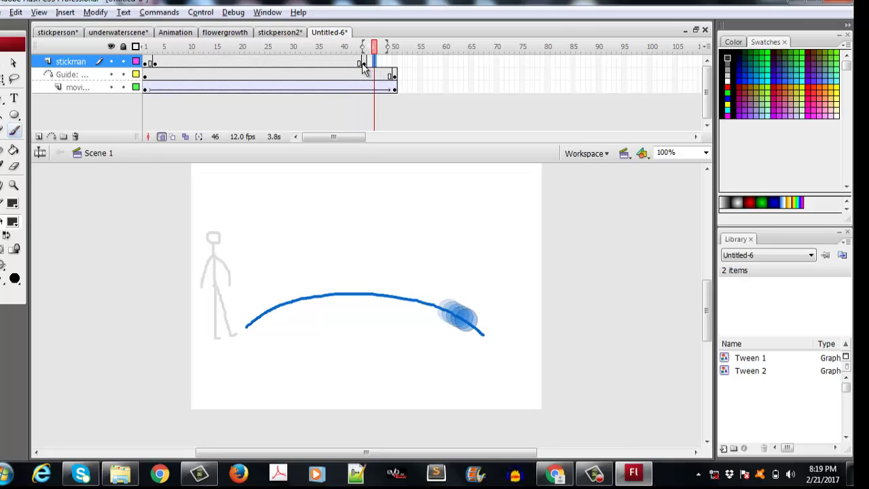
left_click(364, 63)
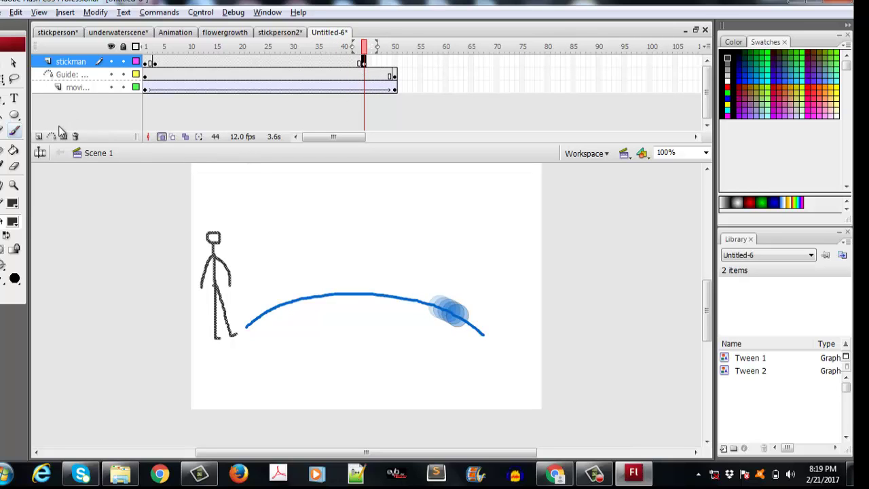
Step: Add a new layer above the stickman layer and name it stickman2
left_click(39, 136)
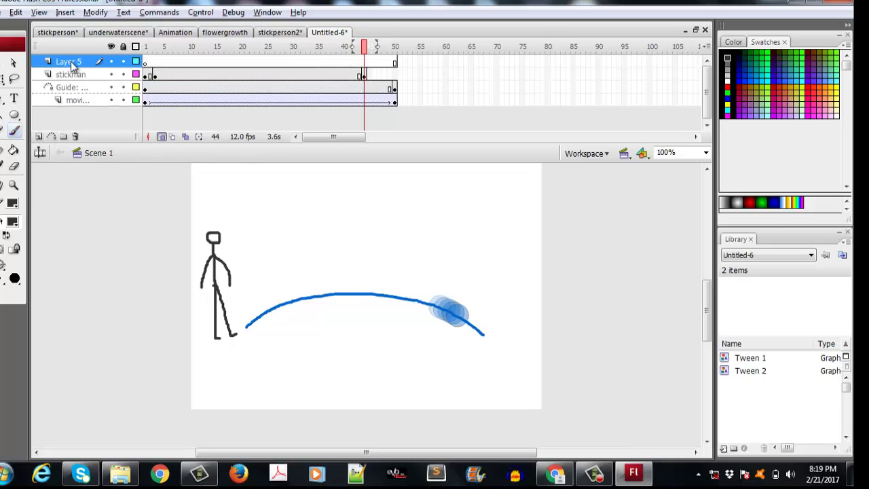
double_click(72, 61)
type("s")
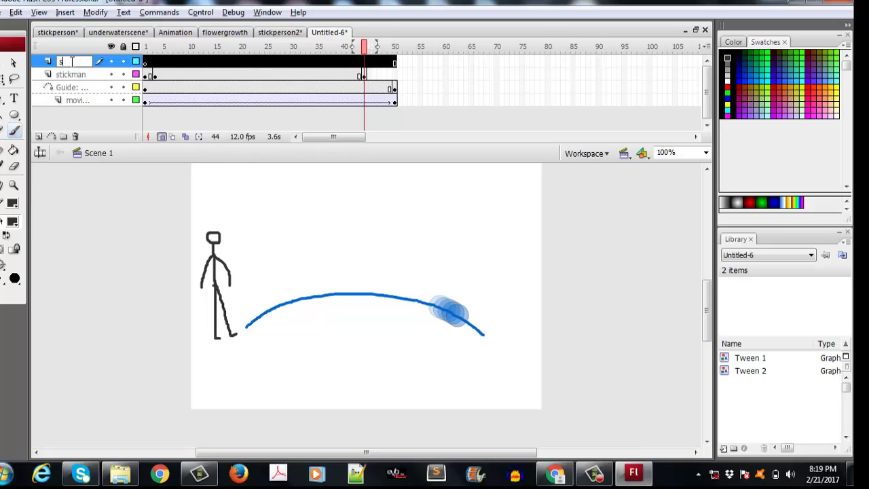
type("tickman2")
Step: Brush a small head and a vertical body for a second figure beyond the arc's far end on the stickman2 layer
left_click(3, 65)
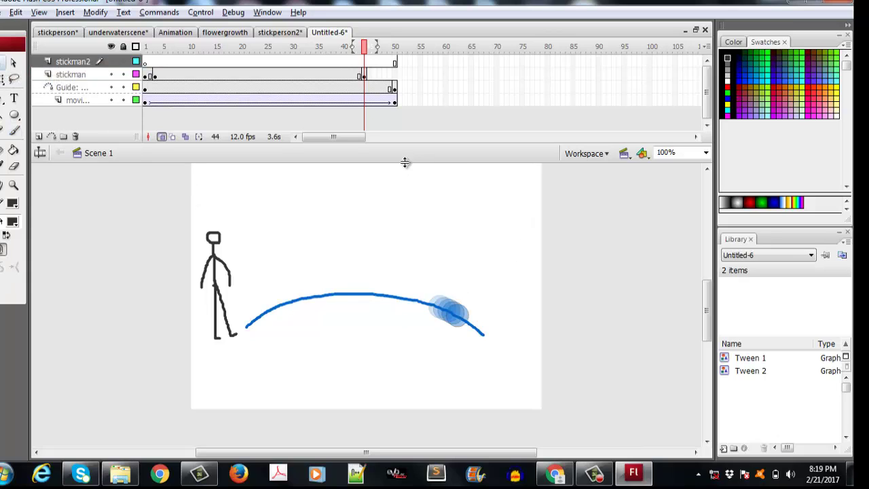
left_click(14, 133)
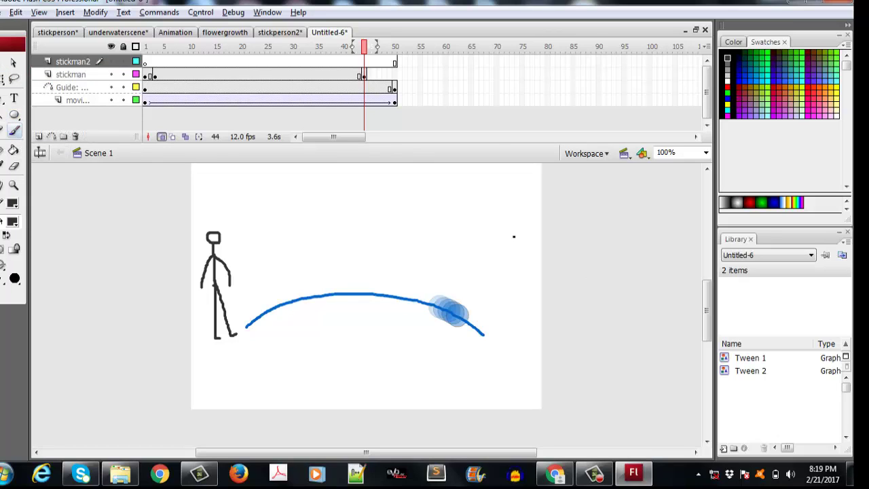
left_click_drag(515, 240, 514, 242)
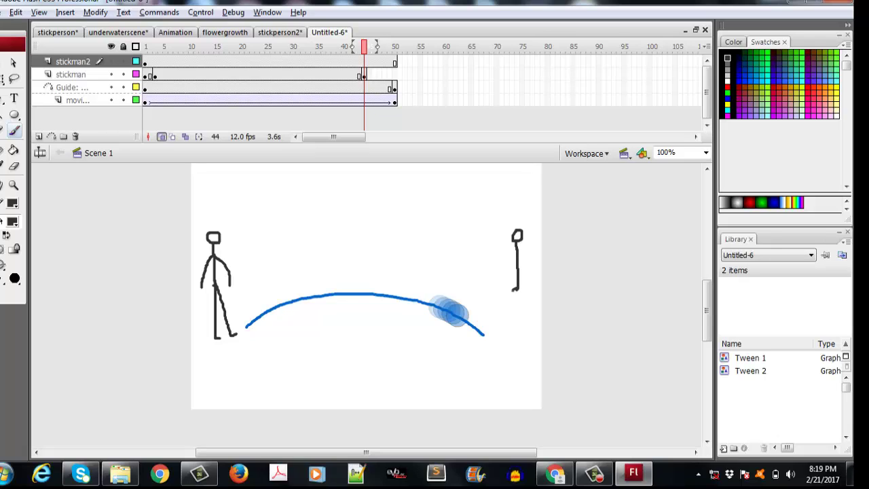
key("ctrl+z")
left_click(145, 63)
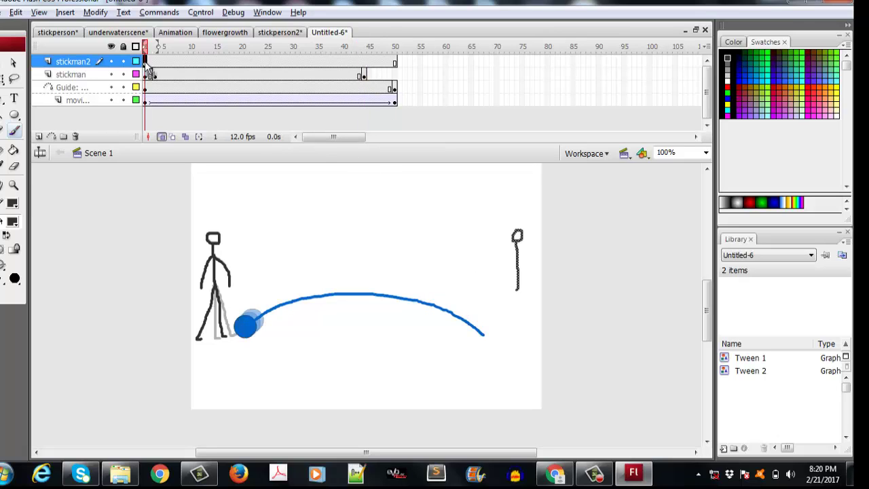
Step: Try inserting a keyframe at frame 42 of the stickman2 layer and brushing the second figure's legs, then undo it
left_click(355, 62)
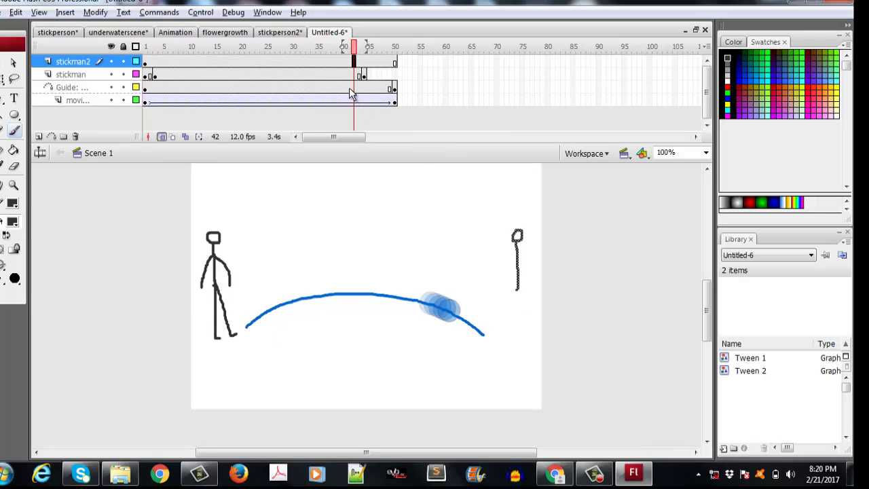
right_click(353, 63)
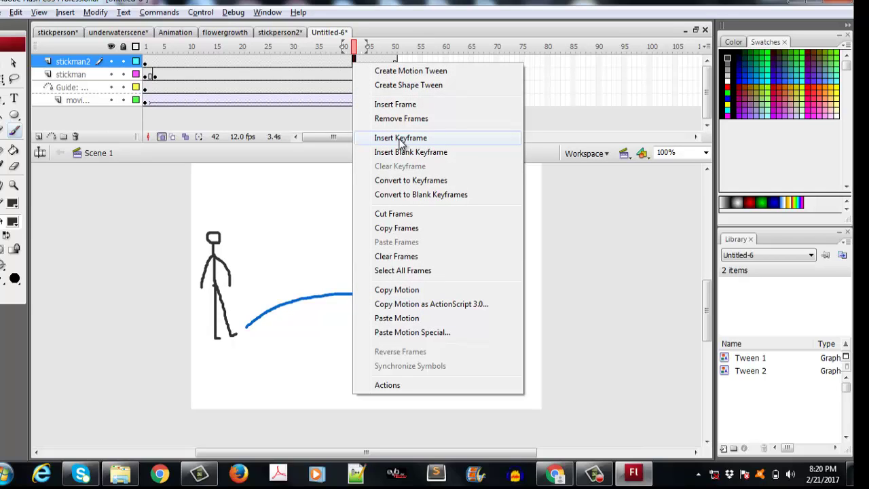
left_click(400, 139)
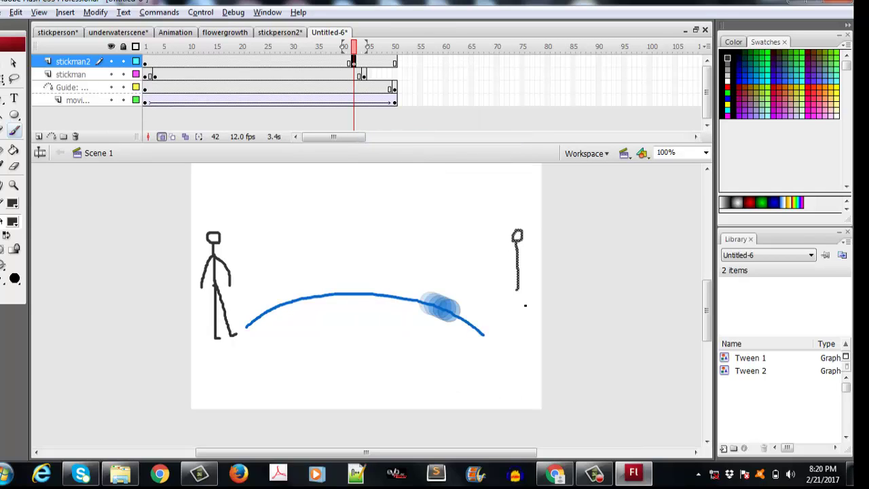
key("ctrl+shift+a")
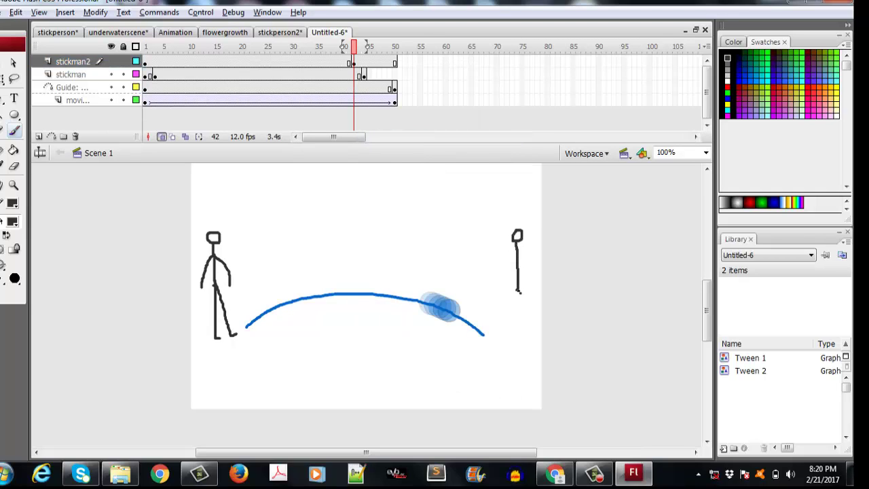
left_click(519, 290)
key("ctrl+alt+r")
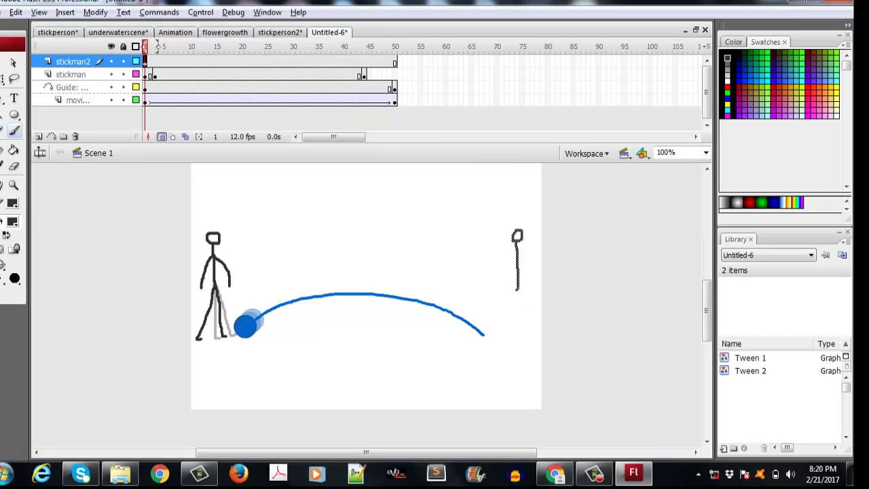
Step: Copy the complete stick figure from frame 1 of the stickman layer, leaving out the ball
left_click(12, 62)
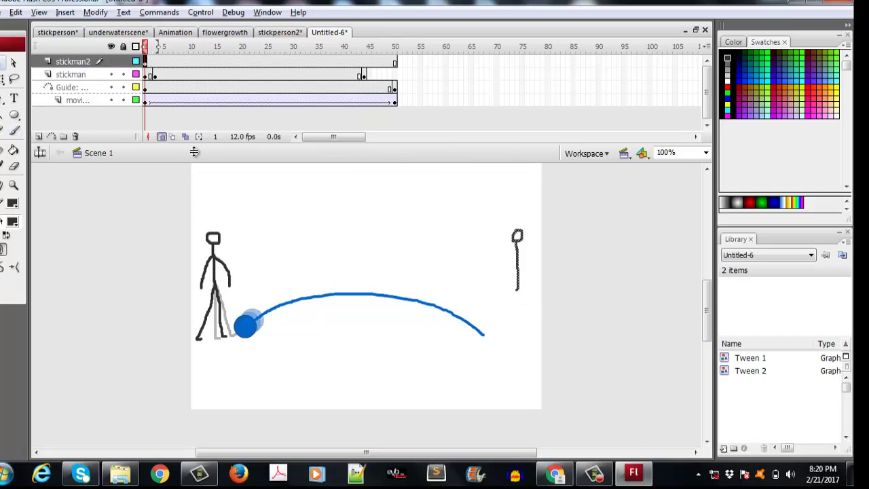
left_click(242, 323)
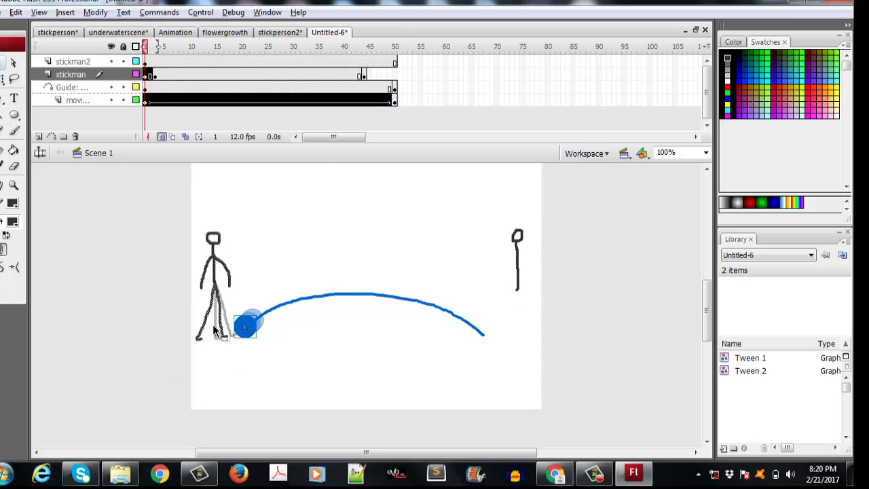
left_click_drag(150, 202, 235, 373)
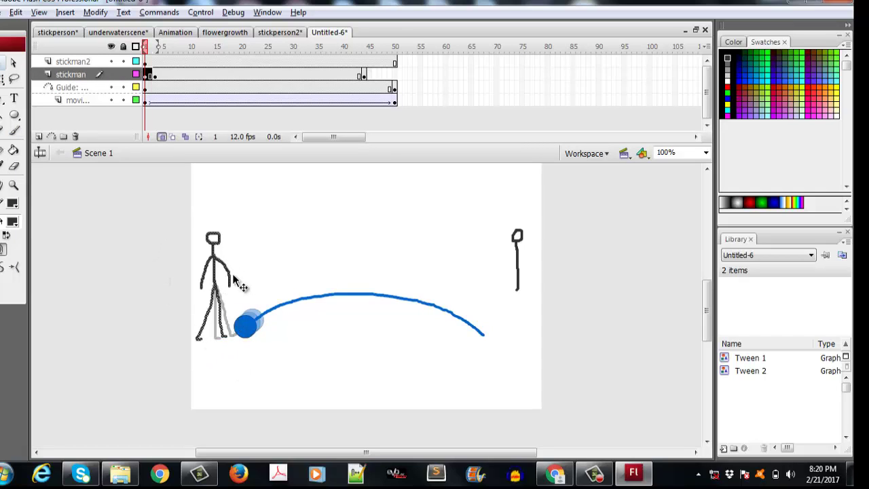
right_click(212, 270)
left_click(299, 201)
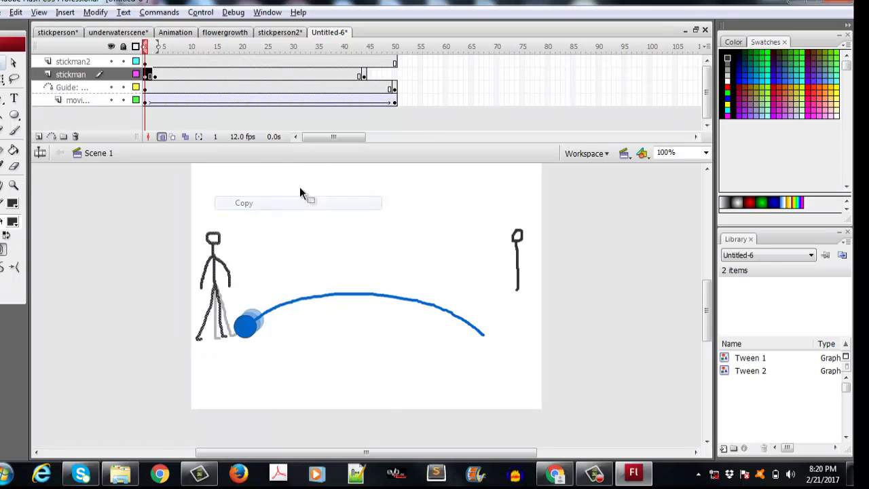
Step: Delete the partly drawn second figure from frame 1 of the stickman2 layer
left_click(362, 66)
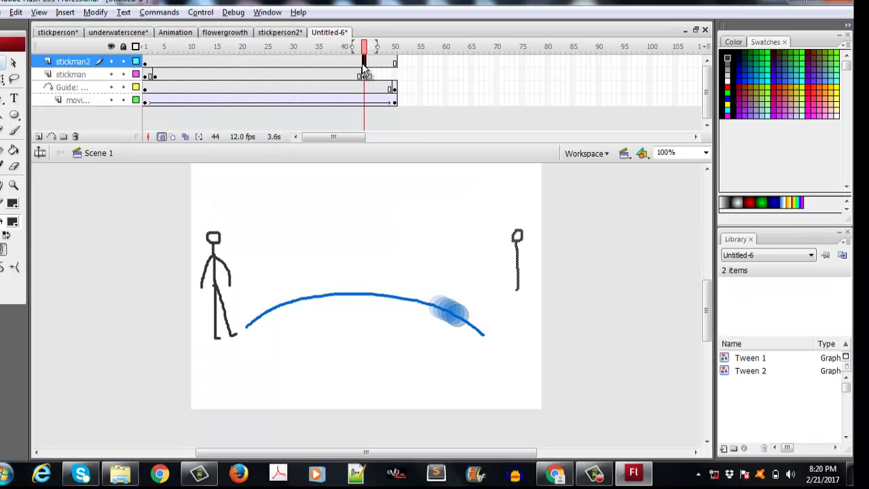
left_click(148, 65)
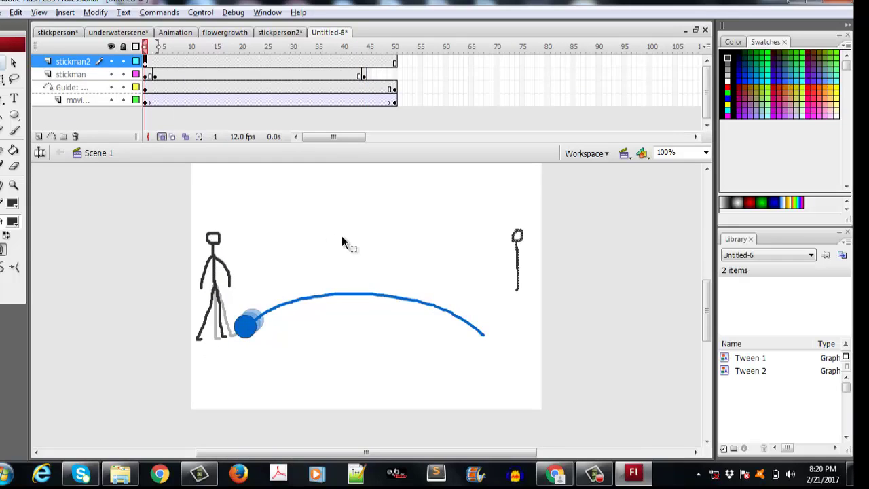
left_click(341, 196)
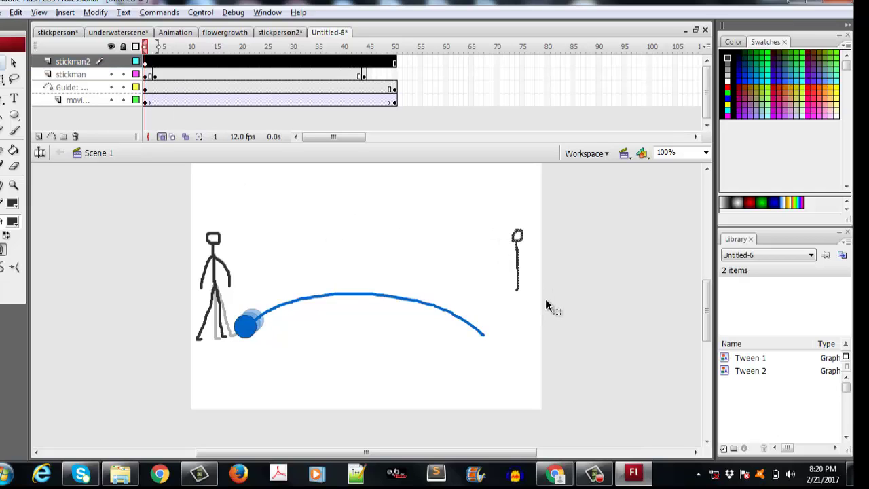
left_click(509, 236)
key("ctrl+x")
Step: Paste the copied stick figure into the stickman2 layer, mirror it horizontally and place it beyond the arc's far end
right_click(501, 215)
left_click(550, 253)
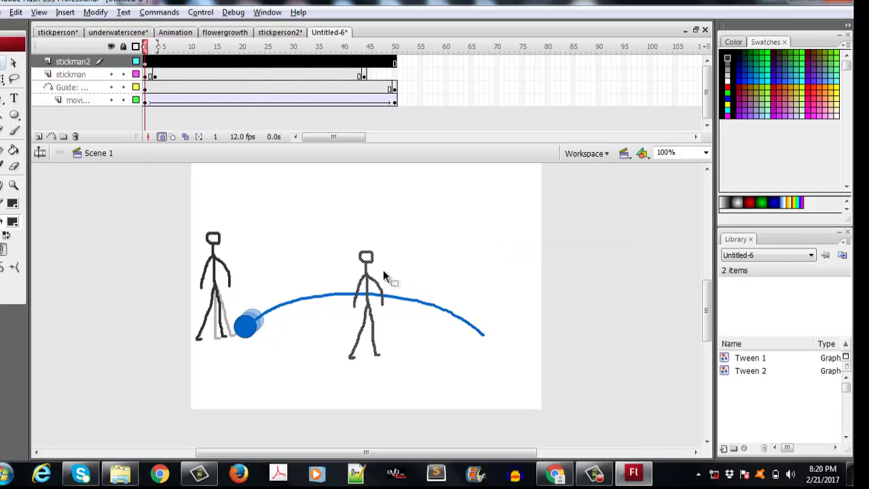
key("q")
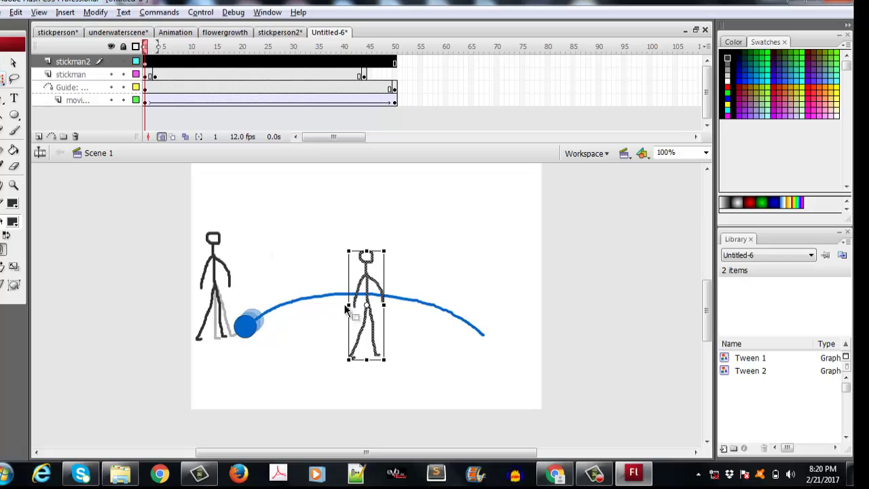
left_click_drag(350, 305, 518, 310)
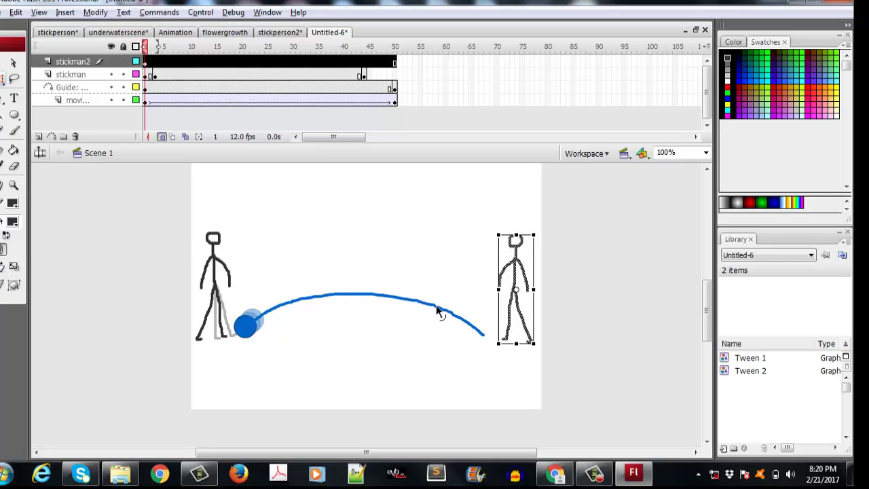
Step: Insert keyframes at frames 44 and 46 of the stickman2 layer
left_click(364, 61)
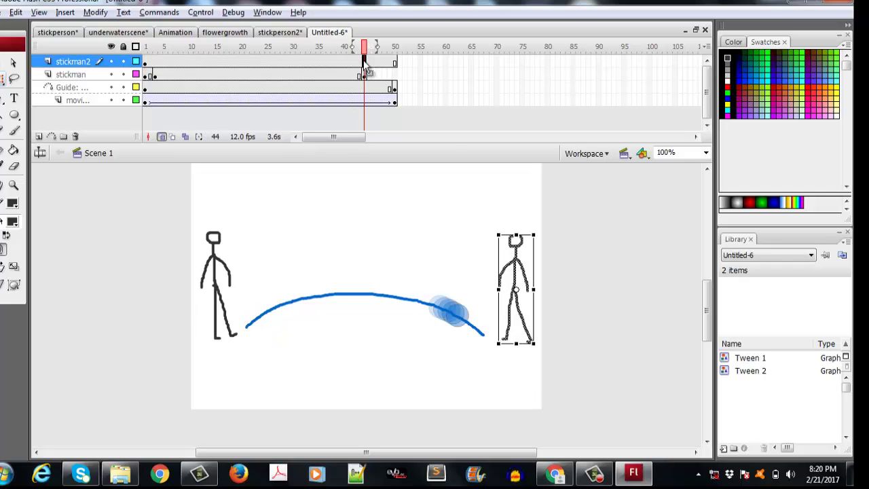
right_click(364, 61)
left_click(408, 135)
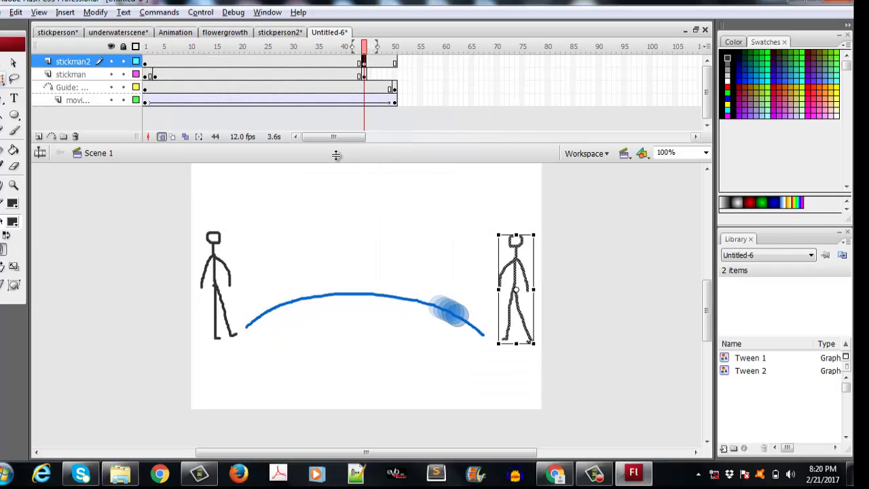
left_click(374, 62)
right_click(374, 62)
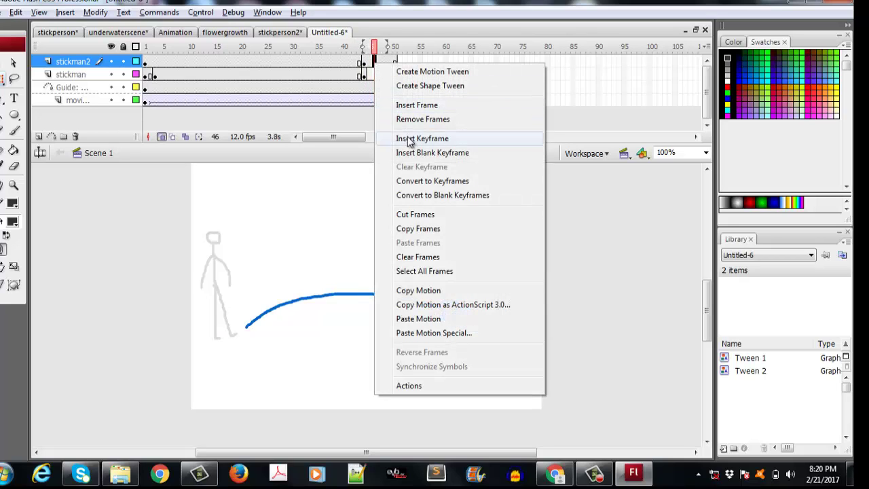
left_click(409, 138)
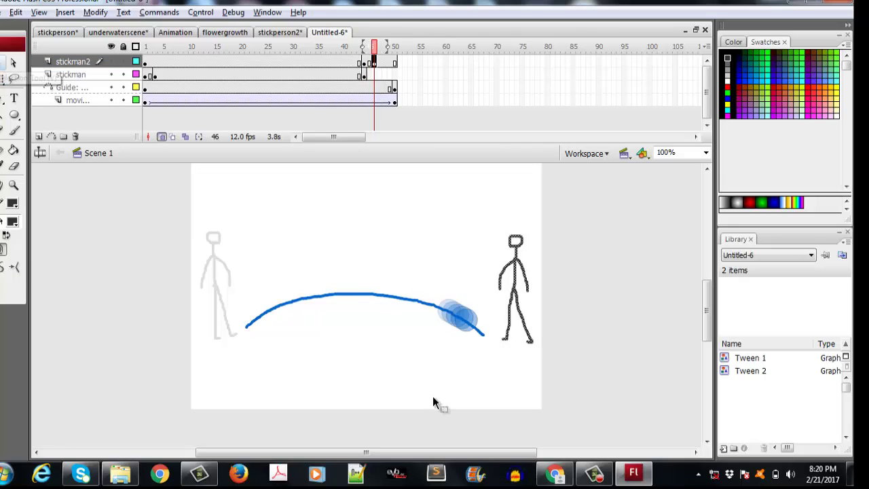
Step: Try brushing a short foot stroke toward the ball and deleting both legs of the second figure at frame 46
left_click(508, 349)
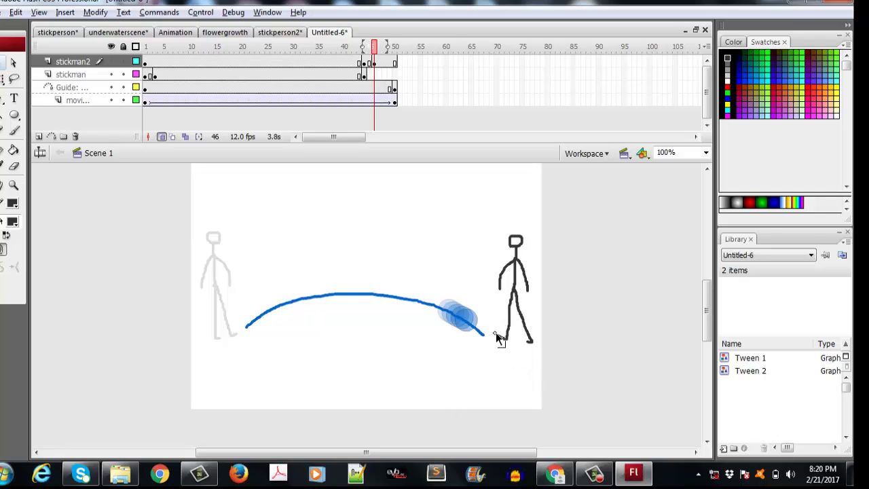
left_click(502, 335)
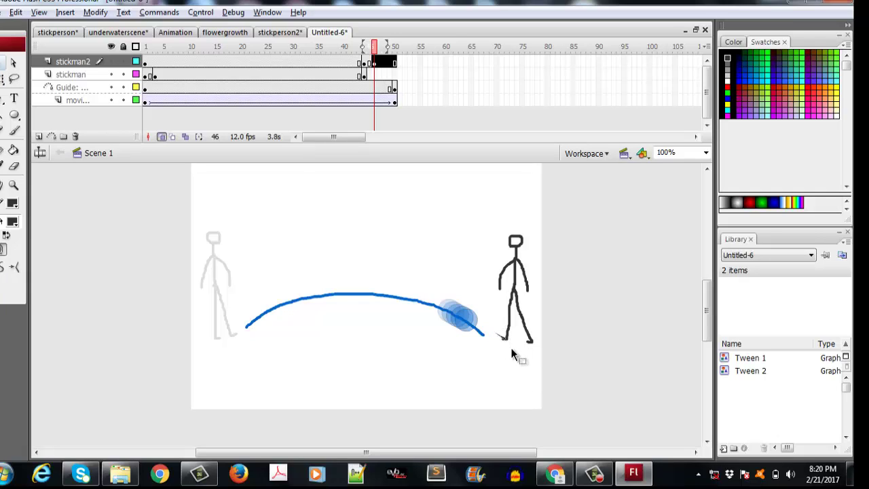
left_click_drag(509, 346, 499, 293)
key("Delete")
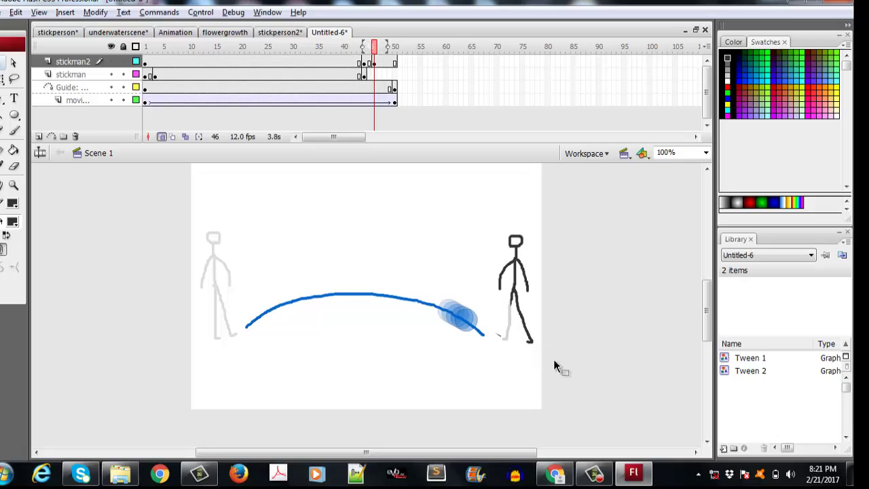
left_click_drag(555, 371, 501, 293)
key("Delete")
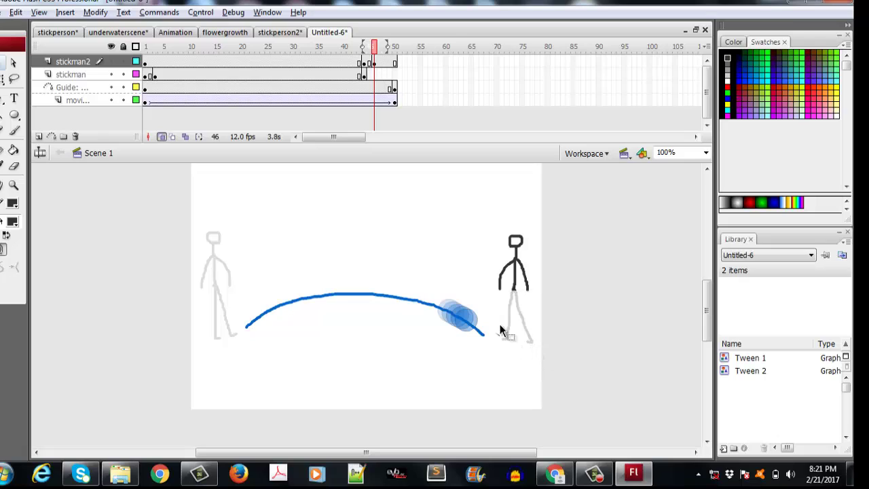
Step: Undo the leg deletions and the foot stroke at frame 46 of the stickman2 layer
left_click(374, 64)
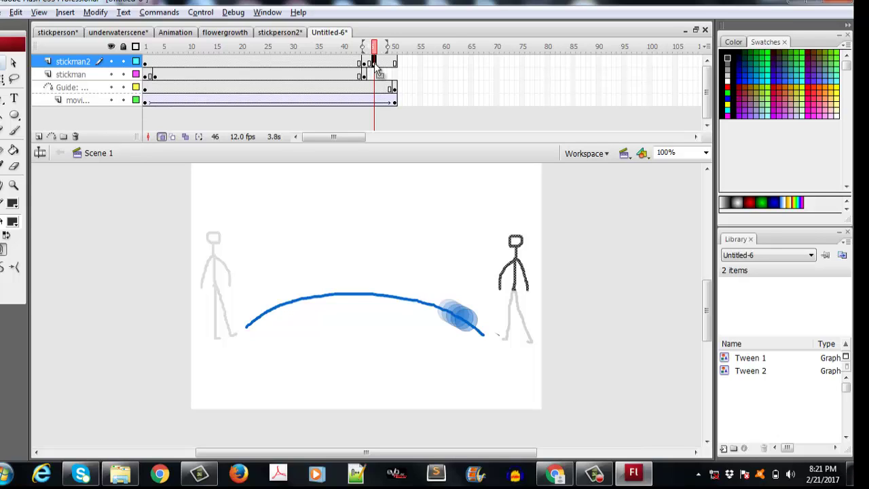
left_click(444, 138)
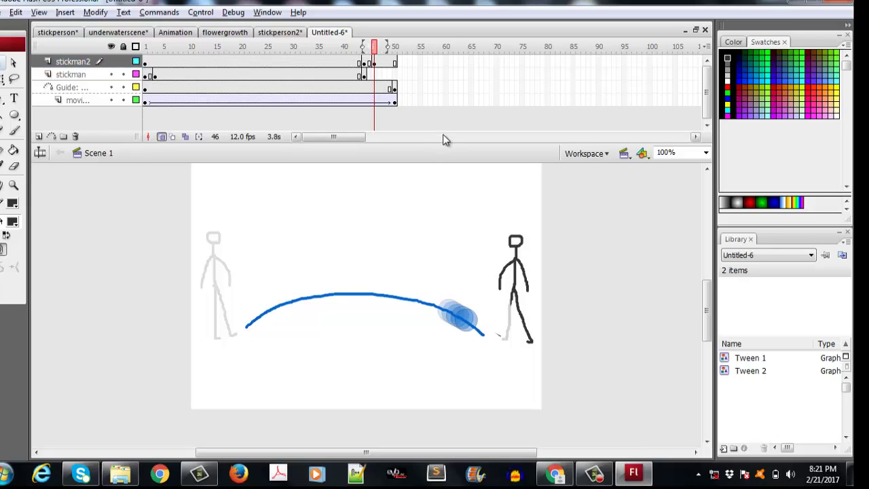
left_click(374, 63)
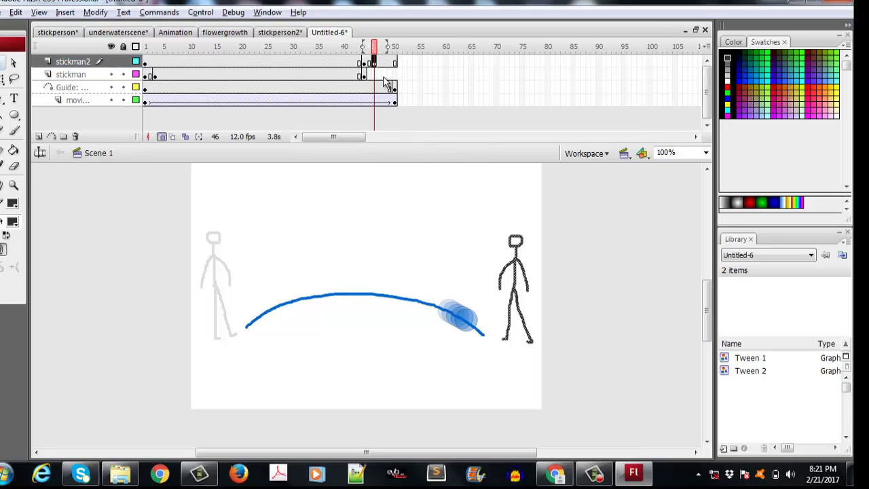
Step: Insert a blank keyframe at frame 46 of the stickman2 layer and activate the Brush tool
right_click(375, 63)
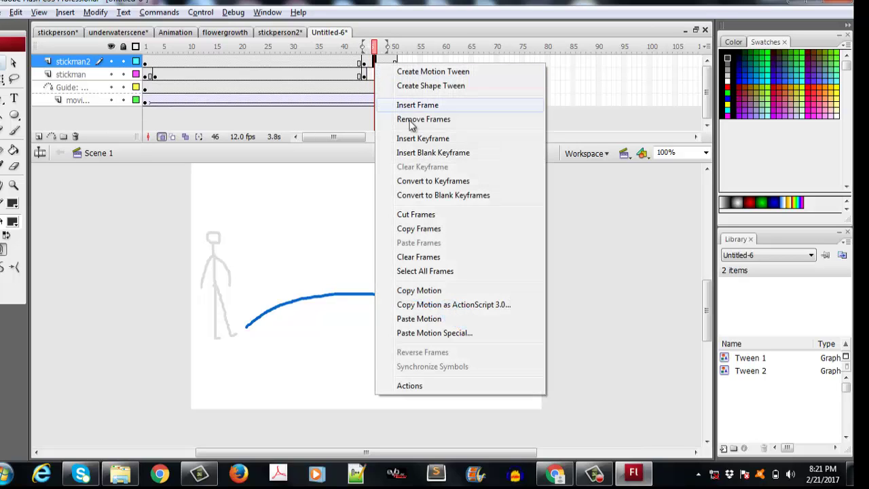
left_click(425, 154)
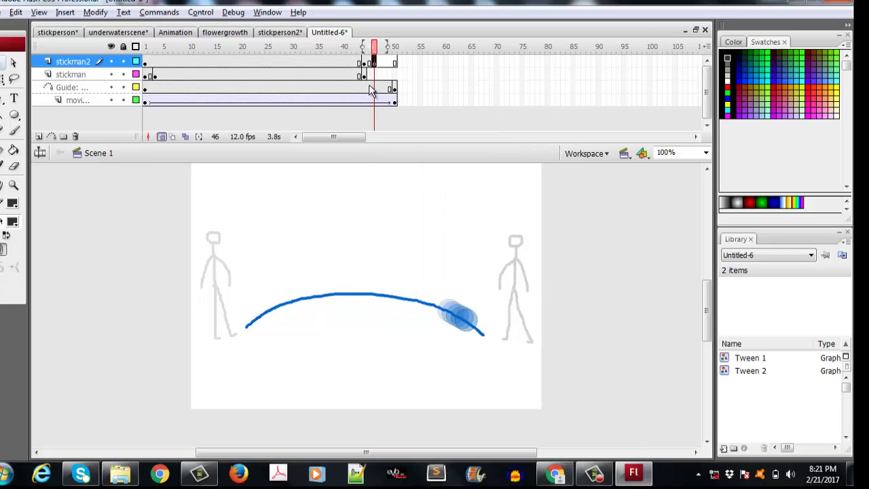
left_click(15, 130)
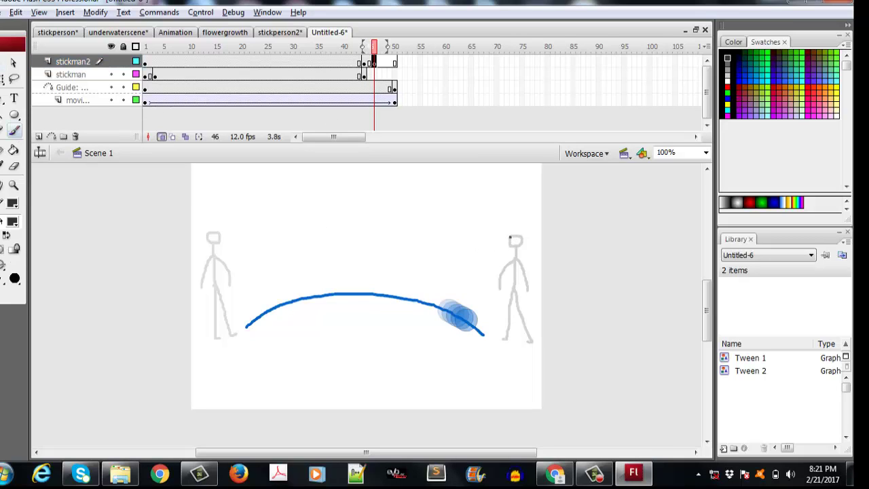
Step: Brush the second stick figure at frame 46 of stickman2 over its onion-skin outline, with one leg kicking forward toward the ball
left_click_drag(510, 235, 515, 235)
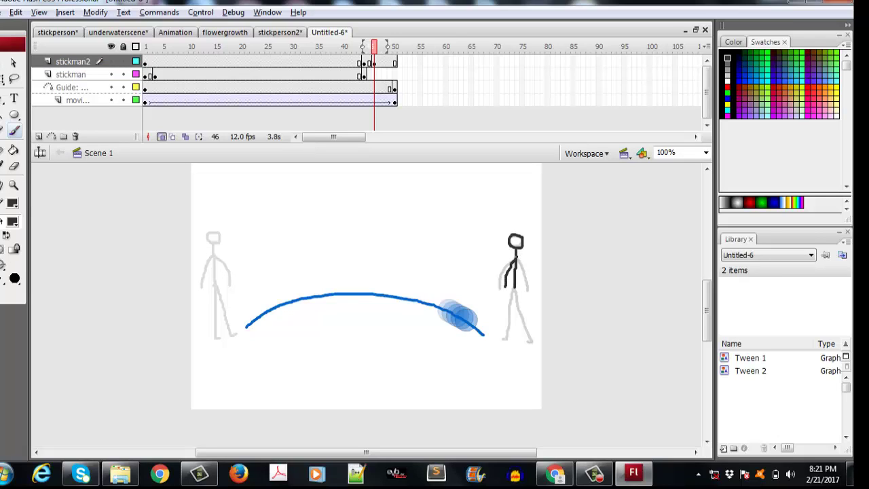
left_click_drag(516, 255, 526, 275)
key("ctrl+z")
key("ctrl+z")
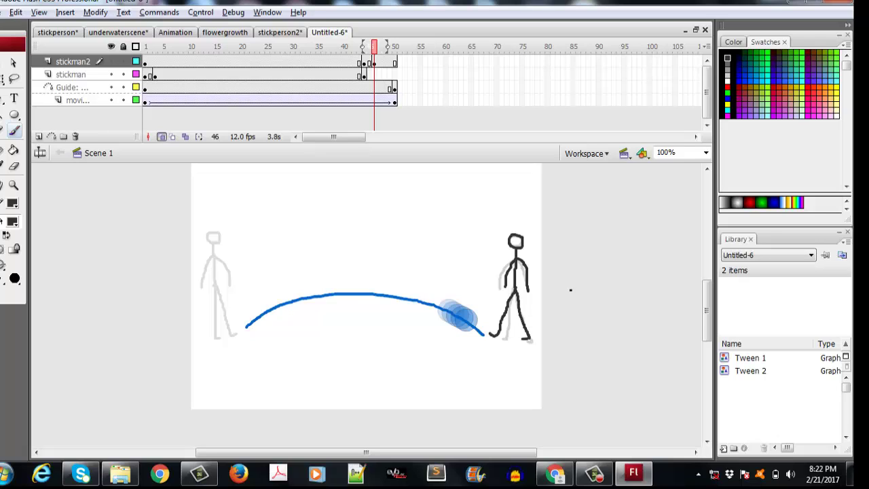
Step: Check the second figure at frame 50 and preview the movie in a test window
left_click_drag(374, 63, 399, 71)
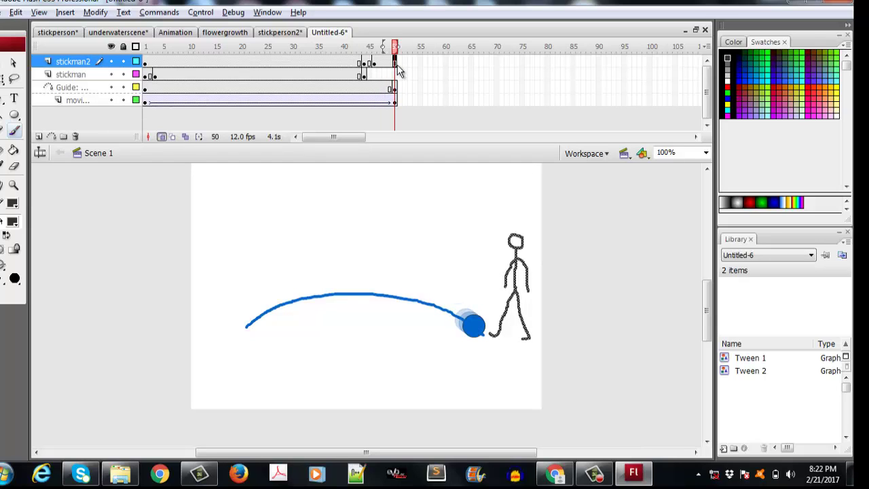
key("ctrl+Return")
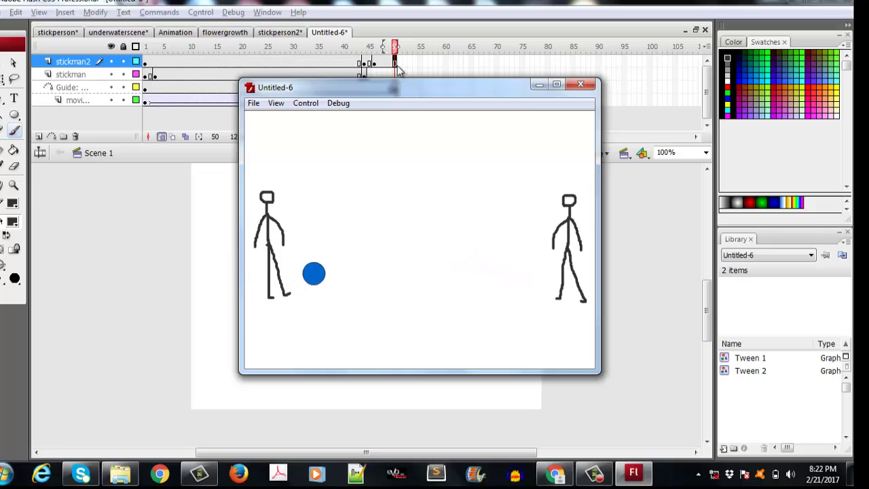
left_click(583, 86)
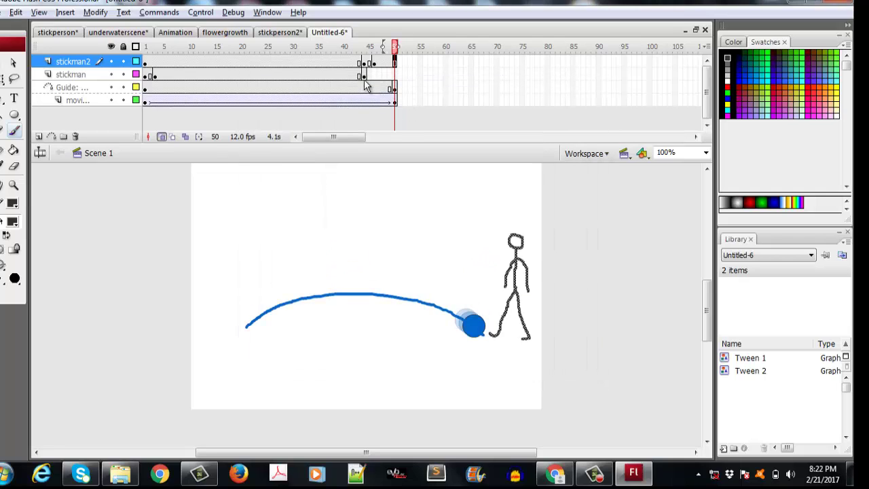
Step: Shift the last stickman keyframe to frame 46 and the last two stickman2 keyframes to frames 46 and 48, and preview the movie
left_click(365, 76)
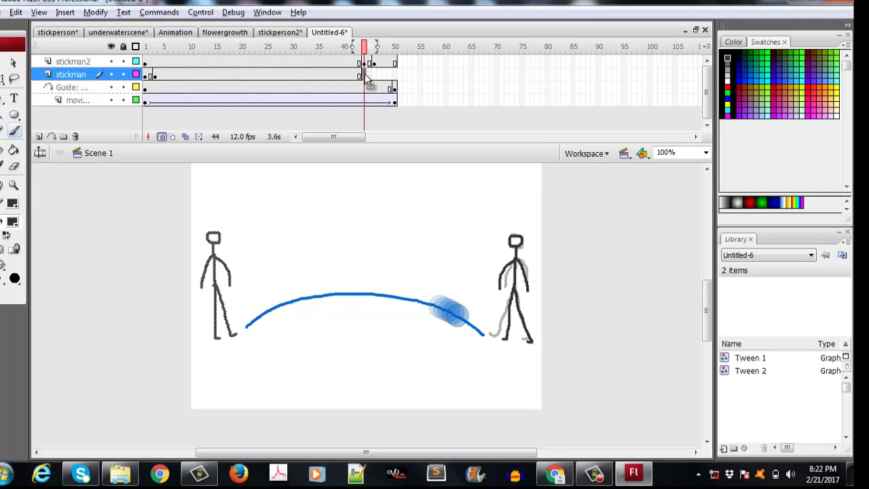
left_click(374, 76)
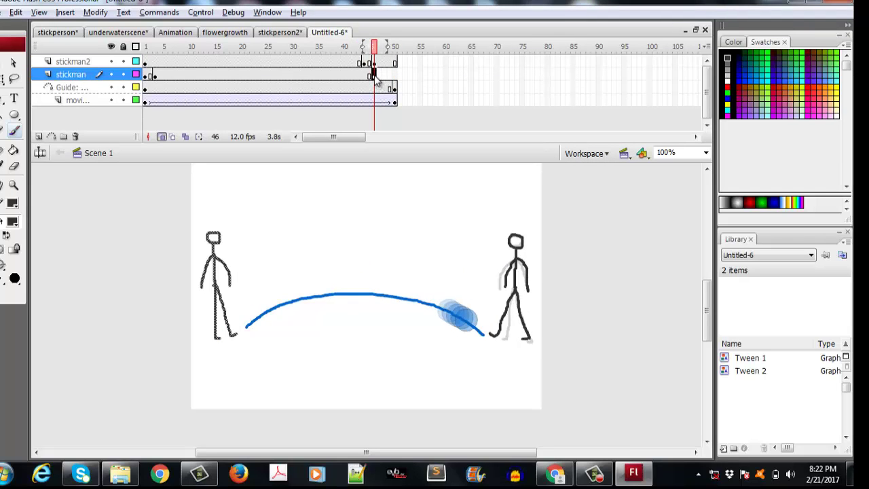
left_click(374, 62)
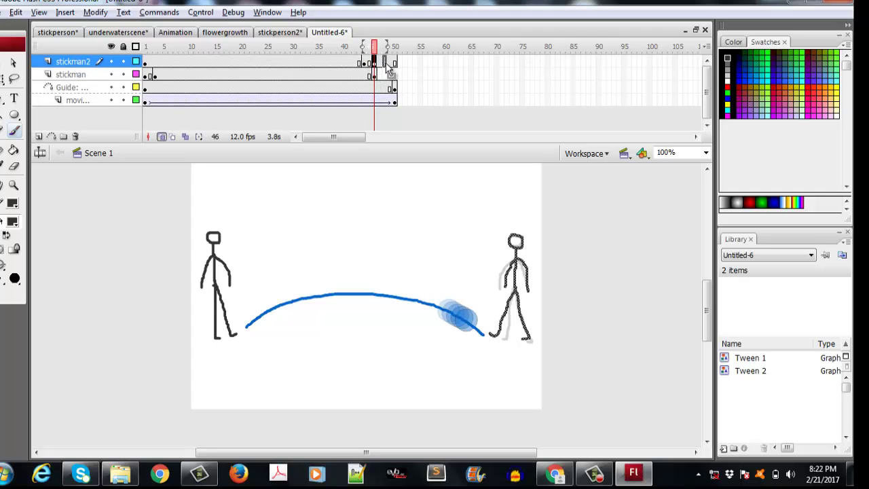
key("F6")
key("F6")
left_click(365, 63)
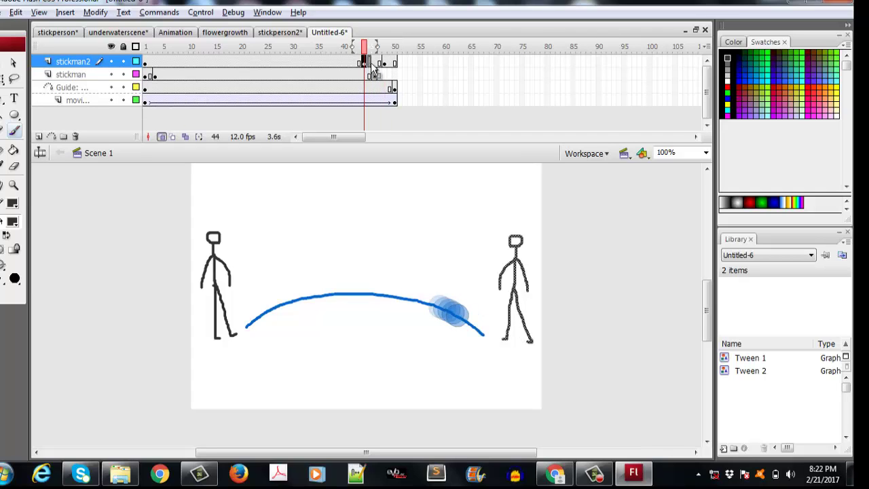
left_click(374, 64)
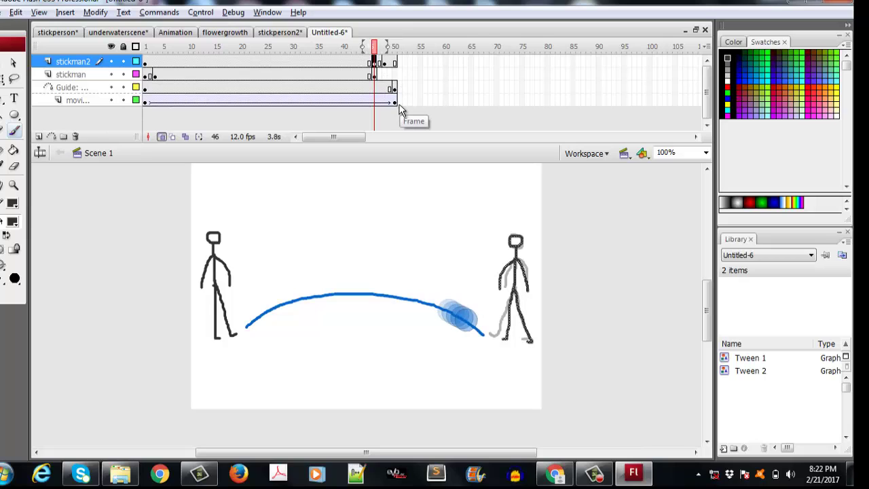
key("ctrl+Return")
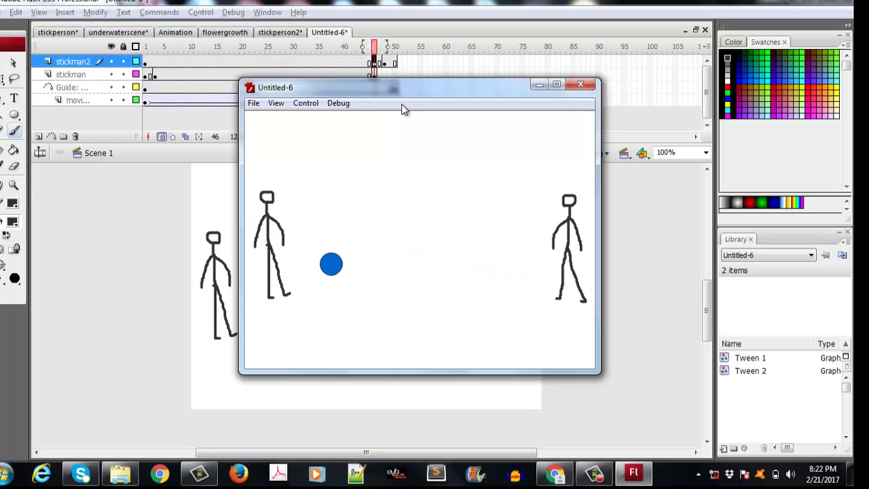
left_click(581, 85)
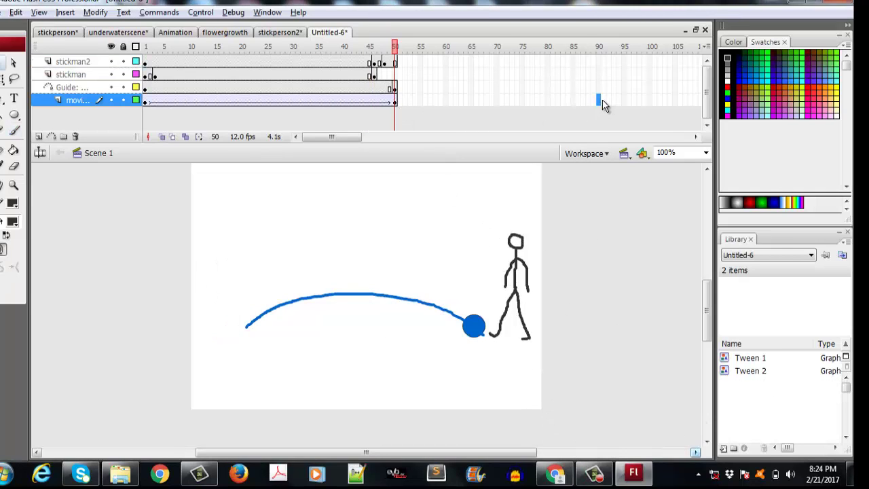
Step: Insert keyframes at frame 90 of the ball's motion layer and its guide layer
right_click(603, 102)
left_click(641, 171)
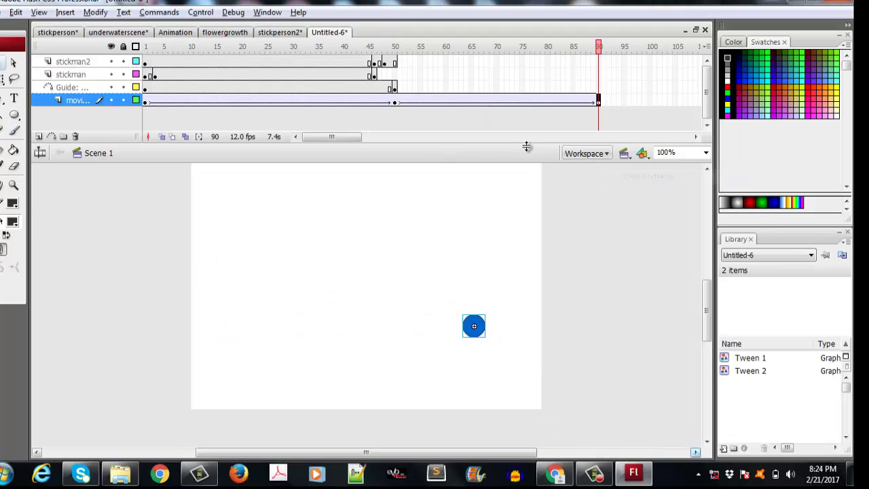
right_click(600, 87)
left_click(627, 171)
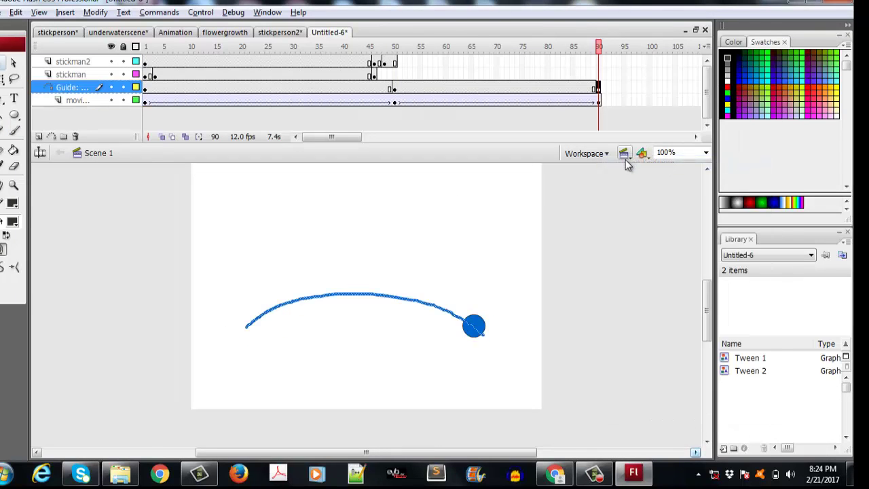
Step: Move the ball at frame 90 onto the guide's starting end beside the first figure and play the return motion
left_click(600, 103)
left_click_drag(473, 333, 249, 325)
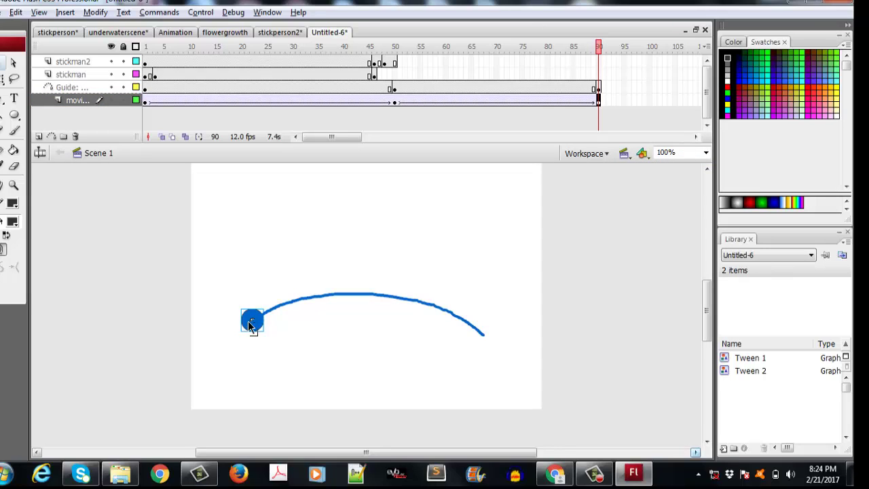
key("Return")
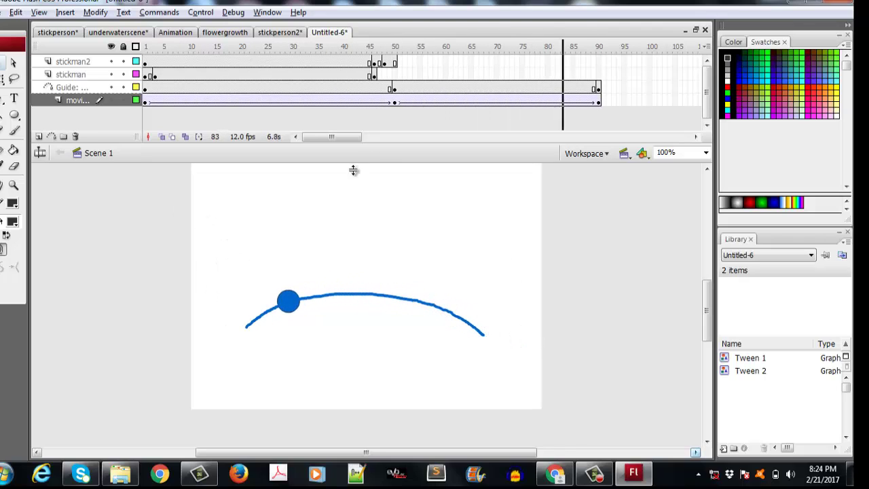
Step: Insert keyframes at frame 90 of the stickman2 and stickman layers and preview the movie
left_click(598, 62)
right_click(598, 61)
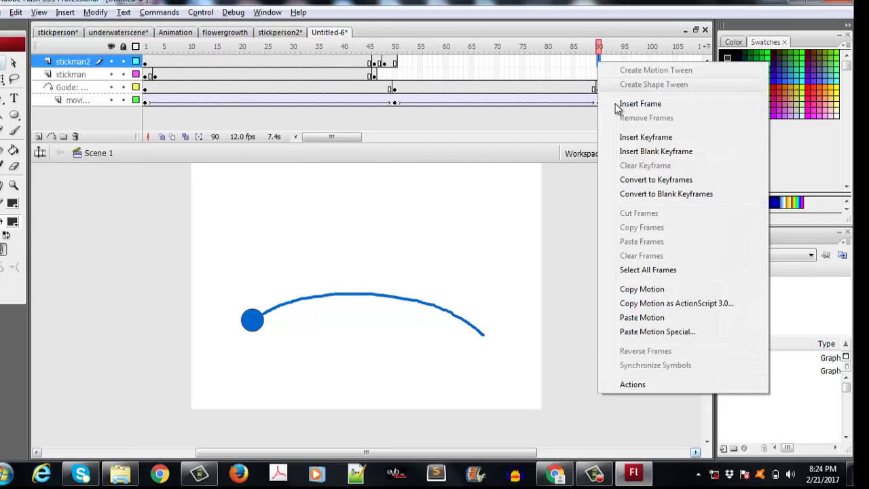
left_click(626, 138)
left_click(598, 74)
right_click(598, 75)
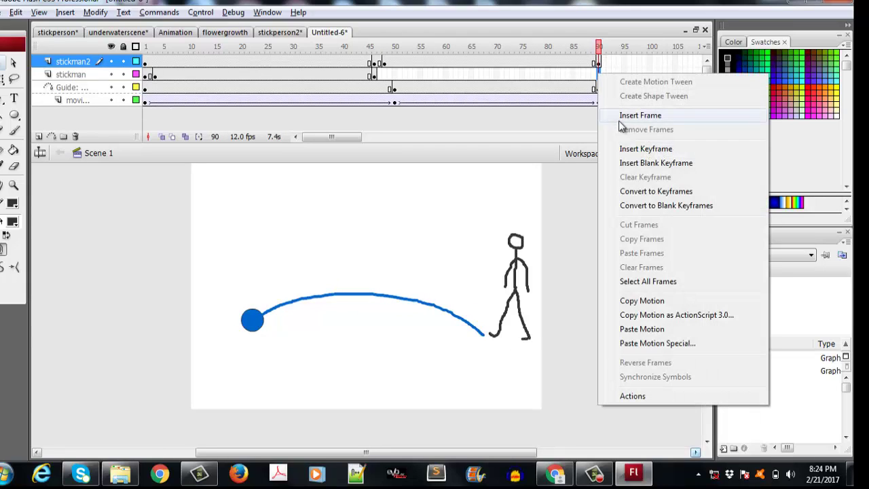
left_click(624, 145)
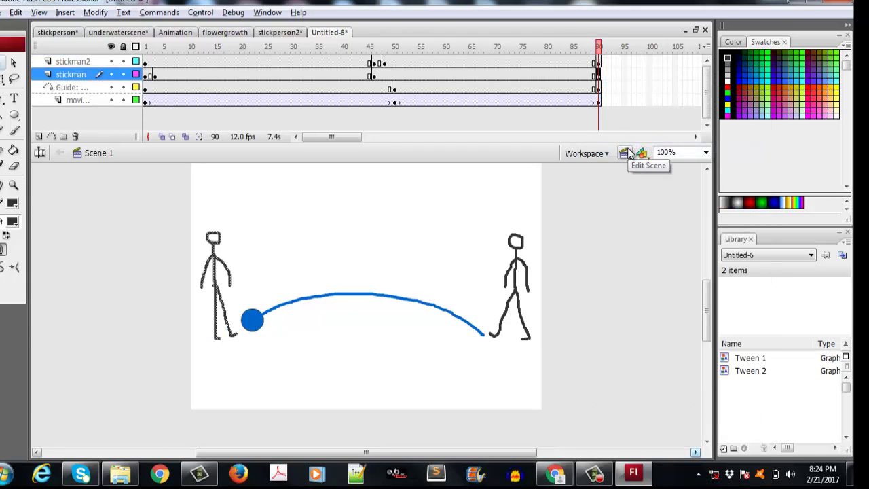
key("ctrl+Return")
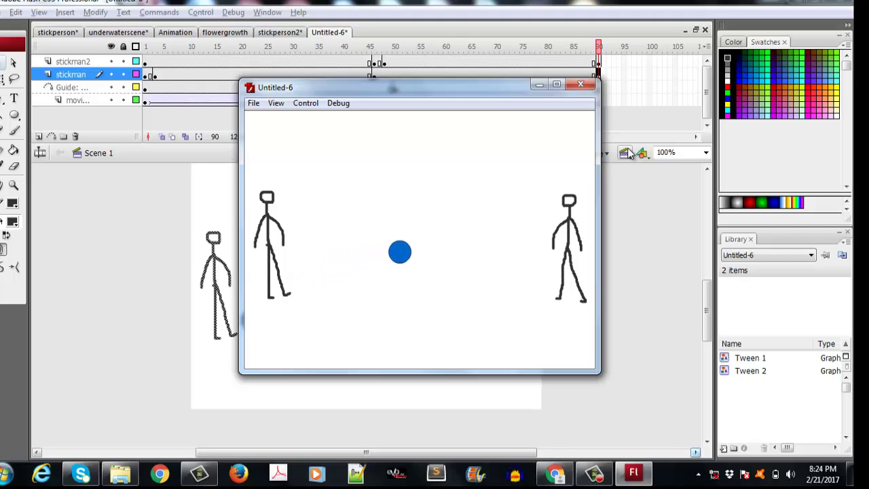
left_click(580, 84)
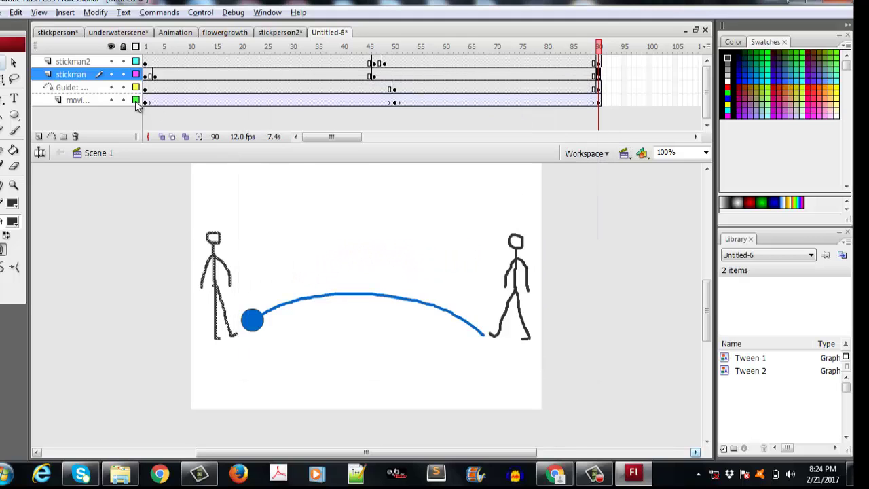
Step: Save the document under the name personskickingaball in the Activity1to18fromthebook folder
left_click(4, 12)
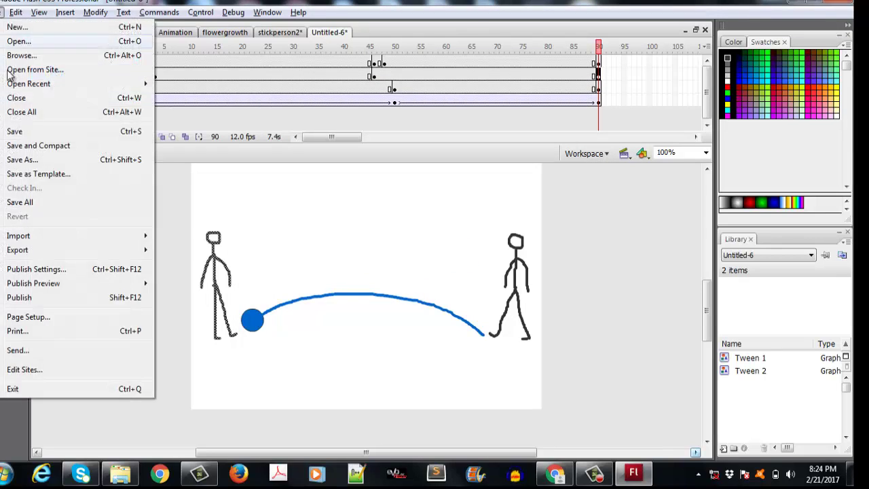
left_click(34, 159)
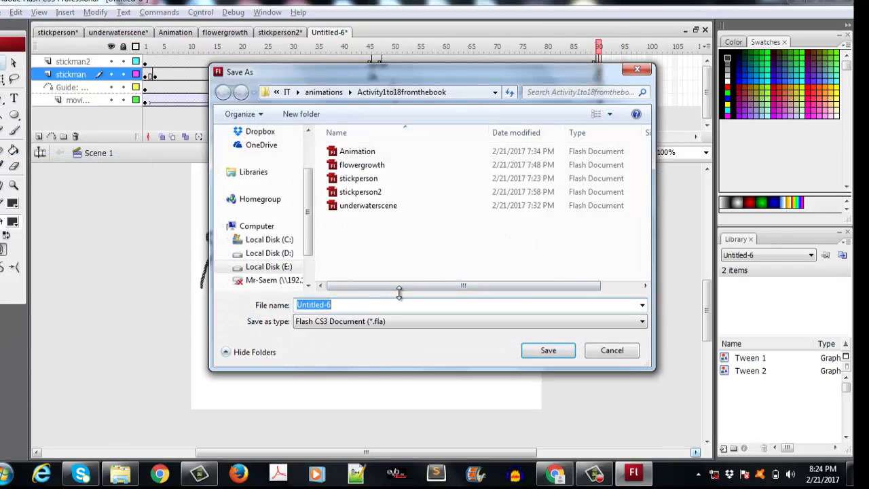
type("personskickingaball")
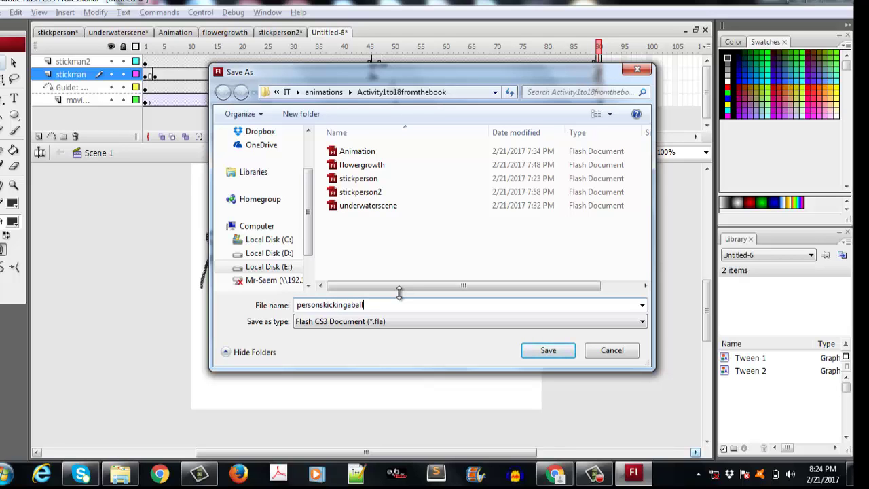
left_click(534, 351)
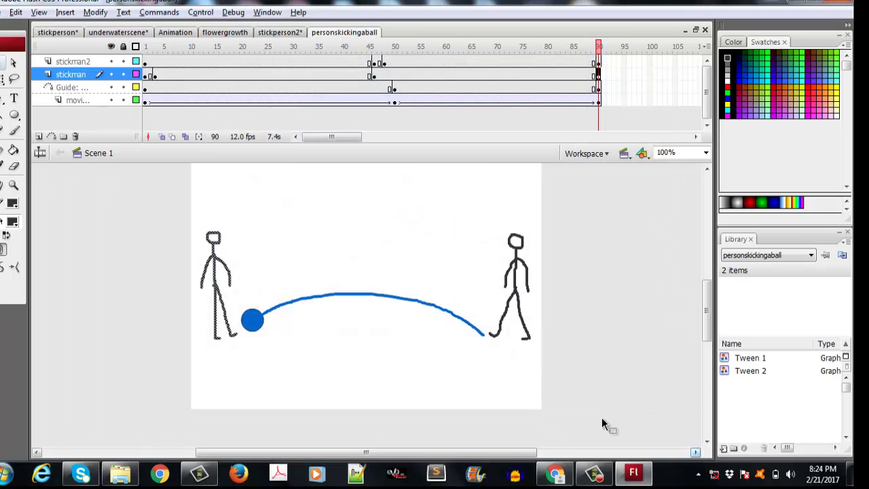
Step: Switch to Chrome to read activity 9 in the animation activities list, and return to Flash
left_click(555, 473)
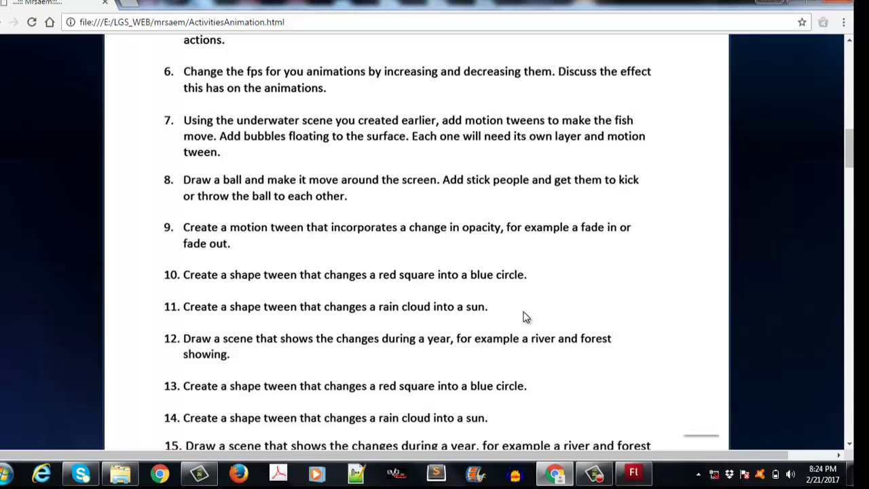
scroll(525, 317, "down", 2)
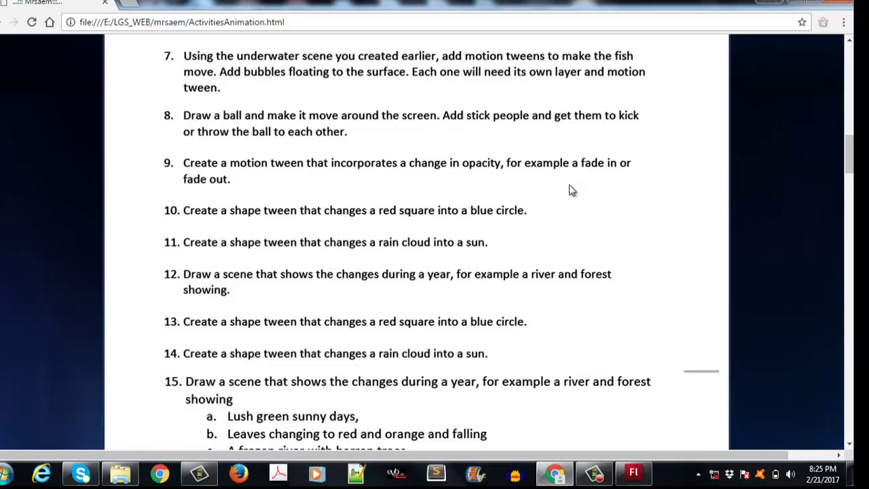
key("alt+Tab")
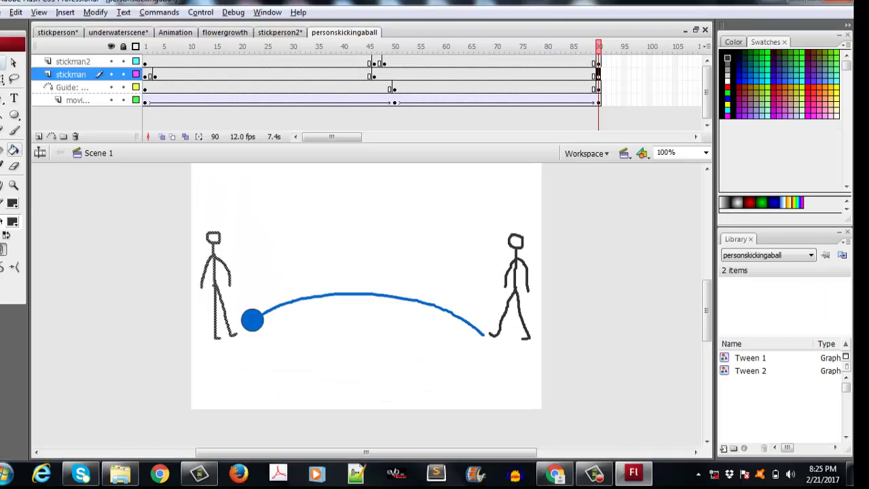
Step: Create a new blank Flash document and activate the Text tool
left_click(4, 12)
left_click(13, 24)
left_click(553, 348)
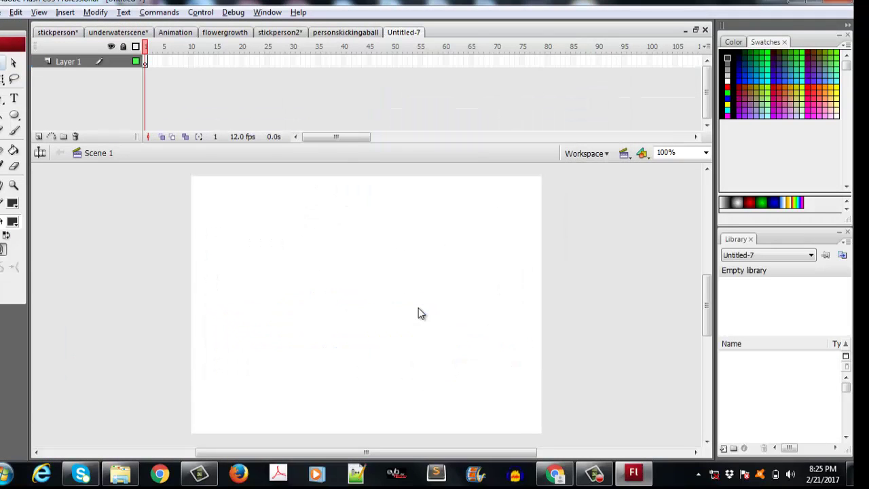
left_click(13, 98)
left_click(315, 296)
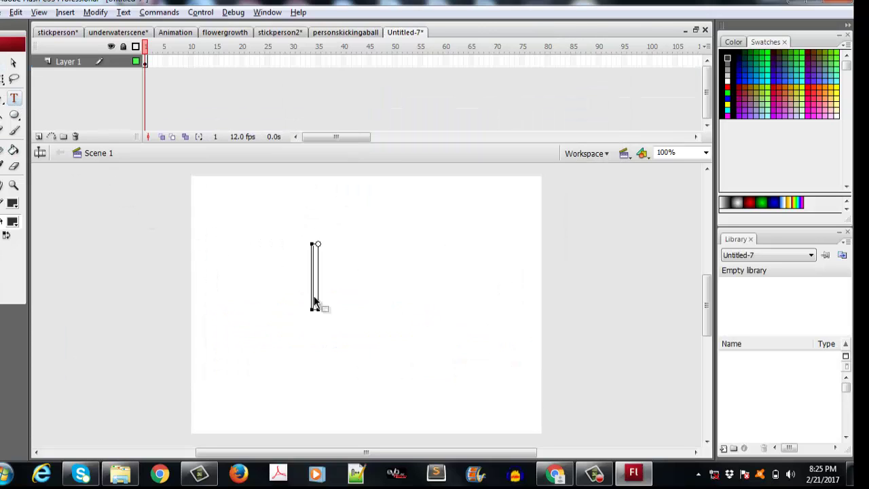
key("ctrl+f")
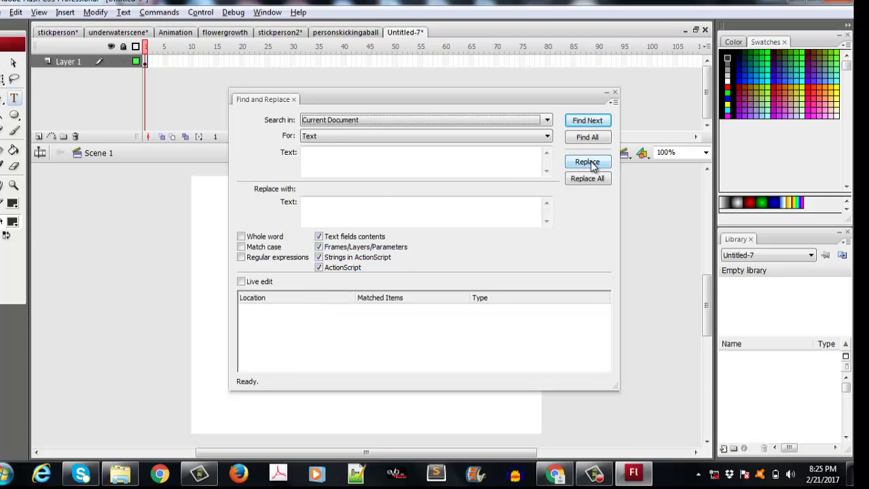
left_click(614, 93)
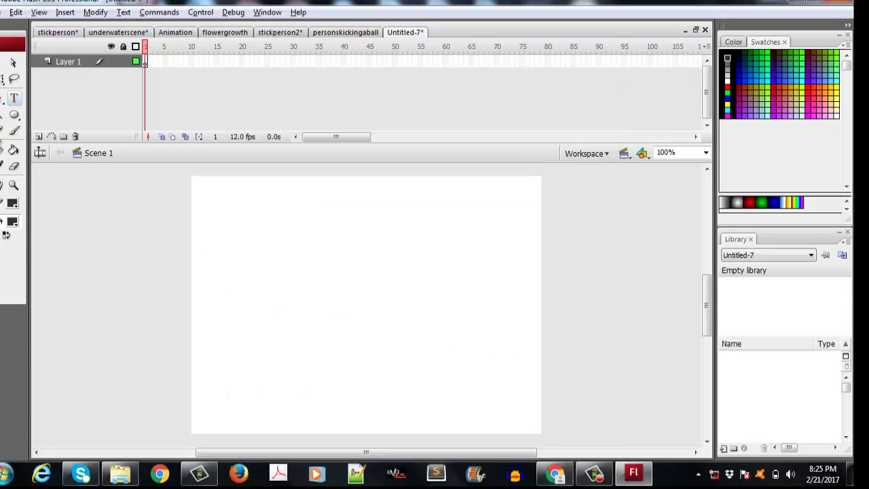
Step: Add the text "Fadein" in the upper middle of the stage and switch to the Selection tool
left_click(14, 114)
left_click_drag(246, 241, 254, 306)
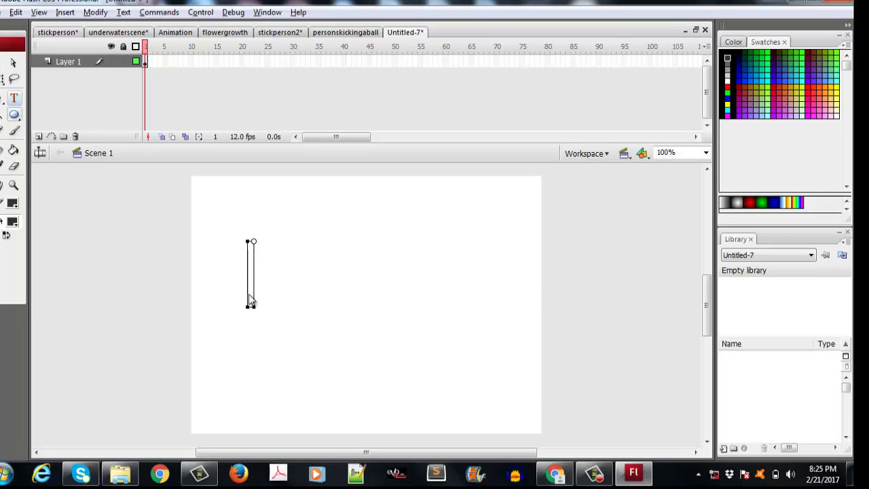
type("Fade")
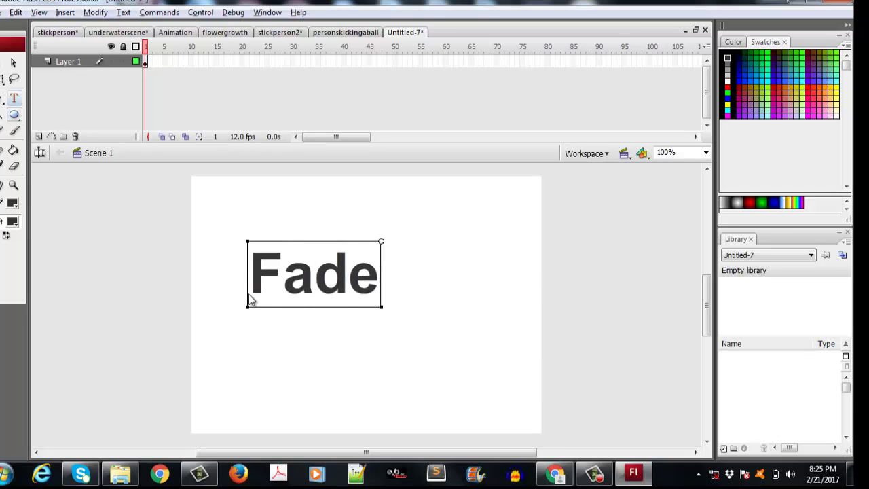
type("in")
left_click(13, 62)
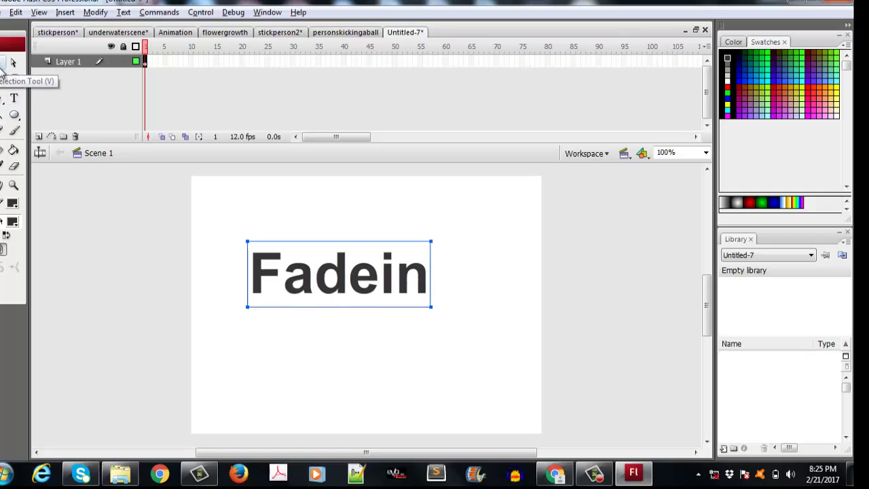
Step: Insert a keyframe at frame 40 of Layer 1 and create a motion tween between frames 1 and 40
key("alt+Tab")
key("alt+Tab")
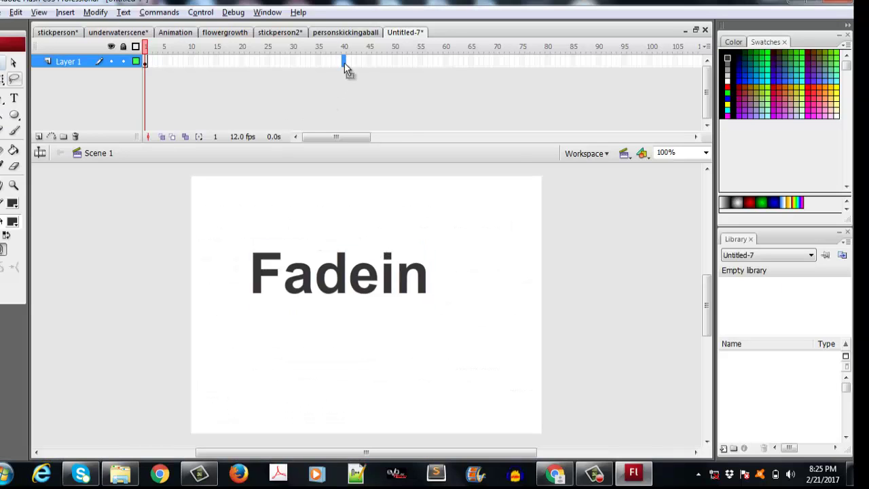
right_click(344, 62)
left_click(343, 62)
right_click(328, 62)
left_click(346, 72)
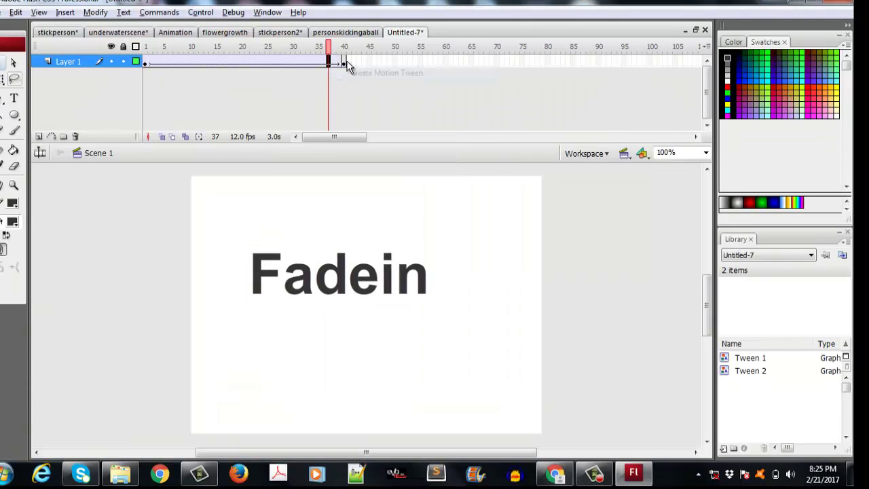
right_click(344, 62)
left_click(371, 103)
Step: In frame 1, scale the Fadein text down about its center to about 102 × 18 pixels with Free Transform
left_click(145, 63)
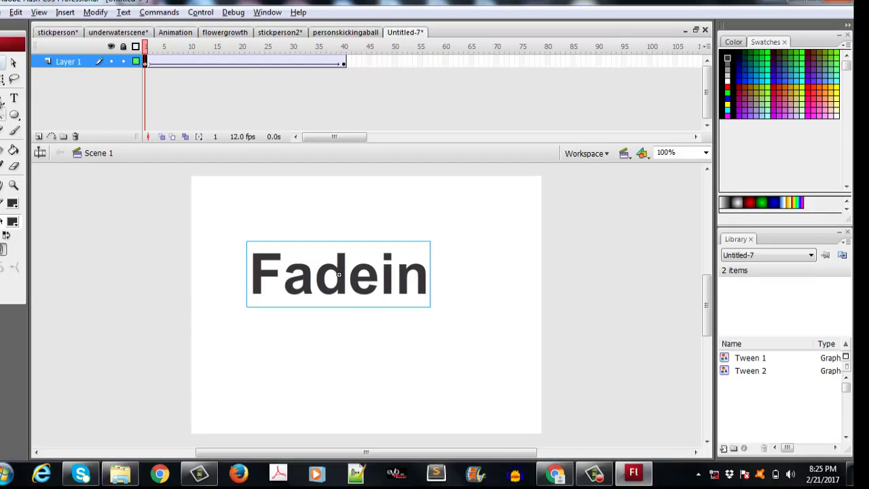
left_click(3, 79)
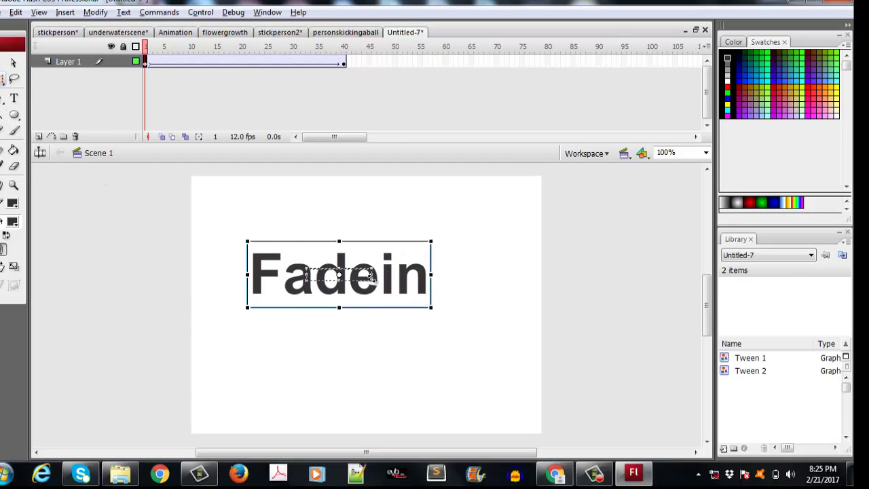
left_click_drag(432, 308, 373, 283)
Step: Show the Properties panel and apply the Alpha color style to the shrunken Fadein text in frame 1
left_click(267, 12)
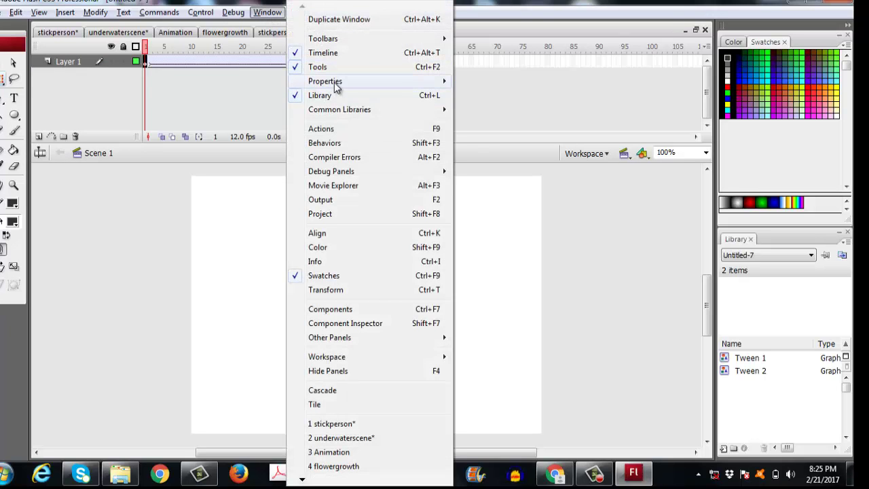
mouse_move(333, 84)
left_click(475, 84)
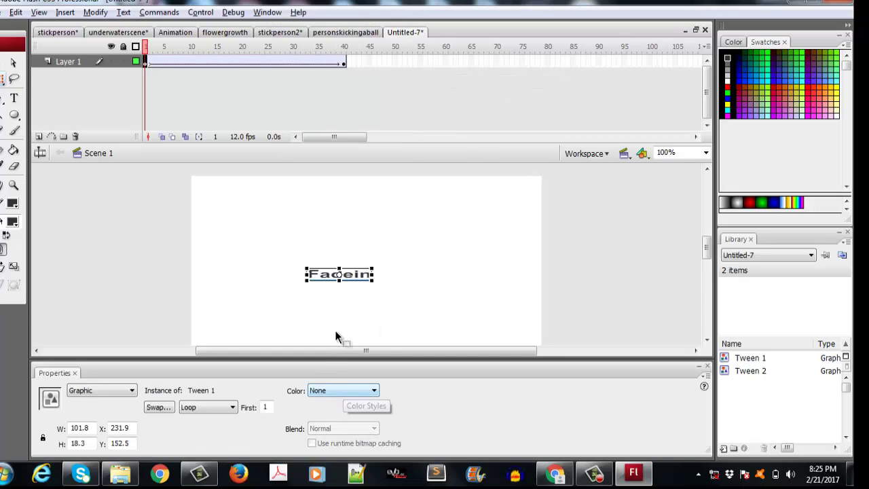
left_click(348, 285)
left_click(342, 275)
left_click(350, 392)
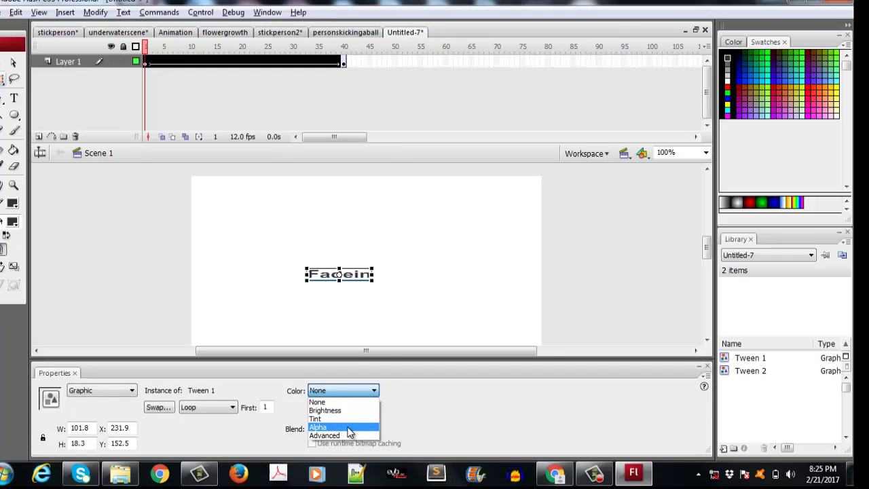
left_click(343, 426)
Step: Test the movie to preview the text's fade-in up to frame 40, and close the preview
left_click(344, 62)
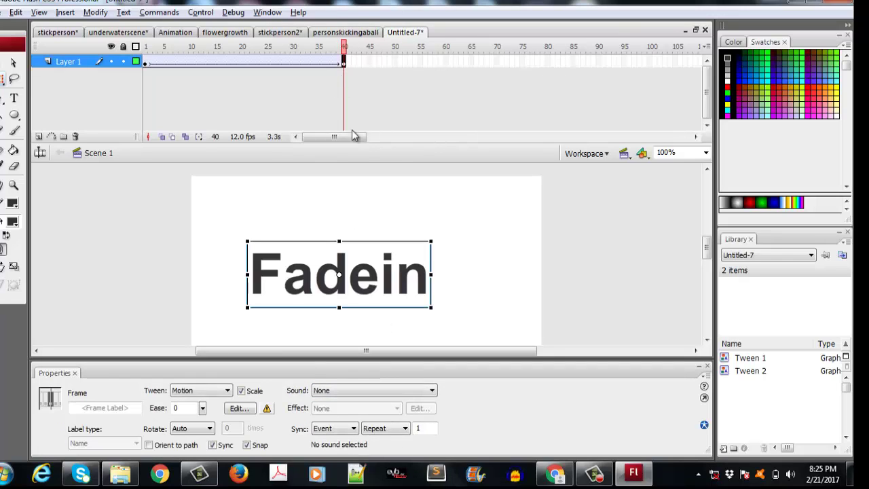
key("ctrl+Return")
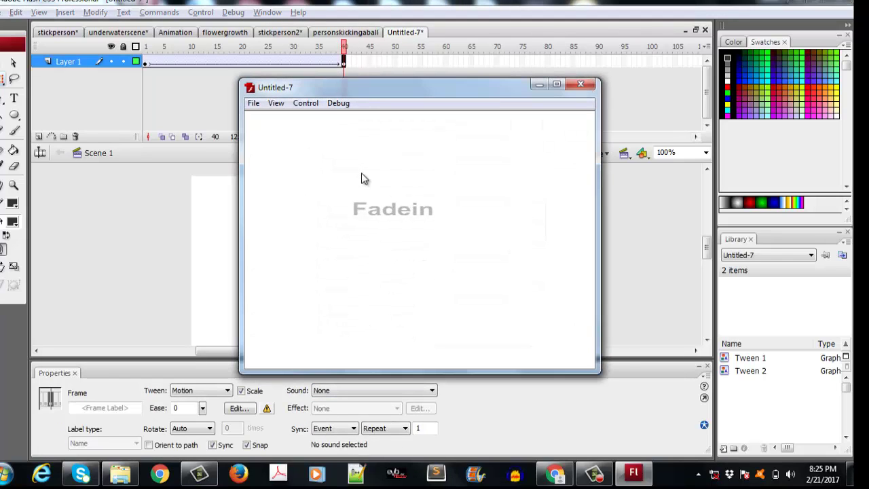
left_click(581, 84)
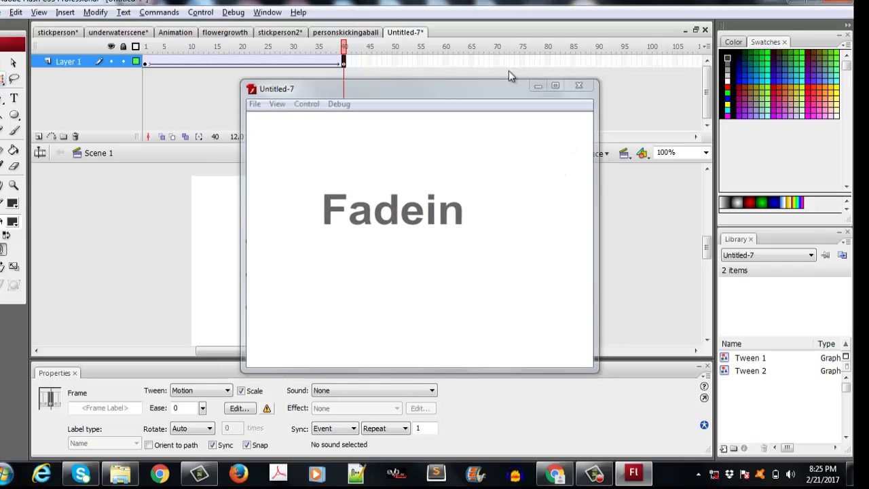
Step: Insert a keyframe at frame 80, shrink its Fadein text to about 74 × 18 pixels, and apply Alpha at 25%
left_click(548, 62)
right_click(547, 62)
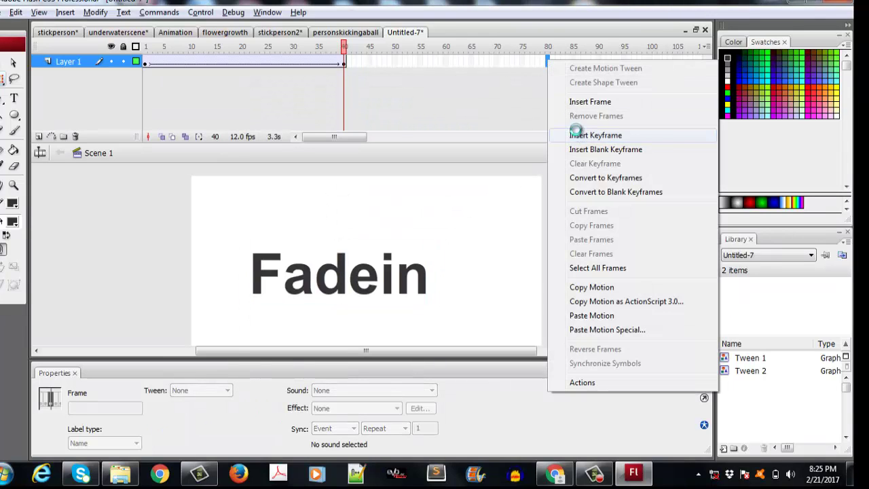
left_click(574, 133)
left_click(433, 241)
left_click(440, 275)
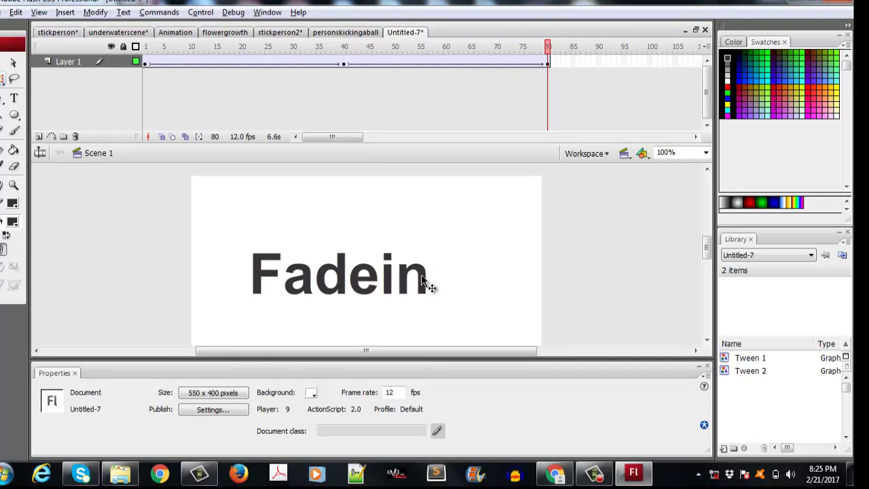
left_click(430, 287)
left_click_drag(425, 245, 363, 268)
left_click(373, 390)
left_click(360, 420)
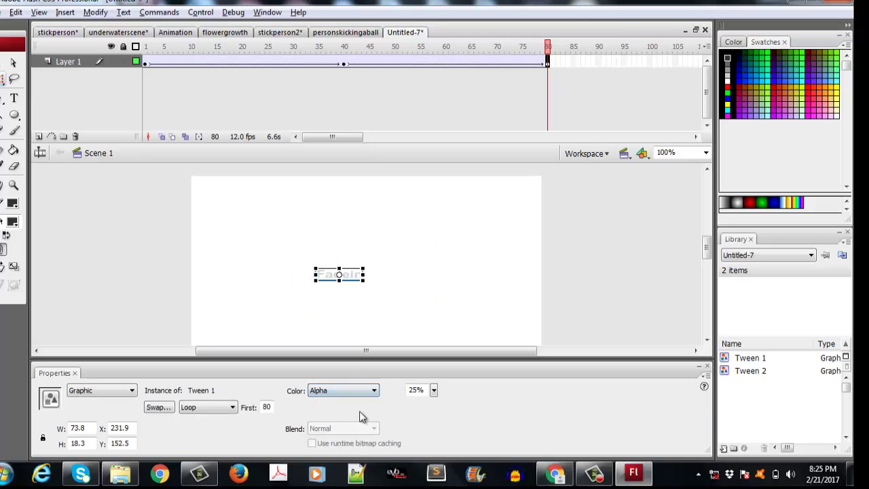
Step: Test the movie's fade in and out, and save the document as fadeinandout in the Activity1to18fromthebook folder
key("ctrl+Return")
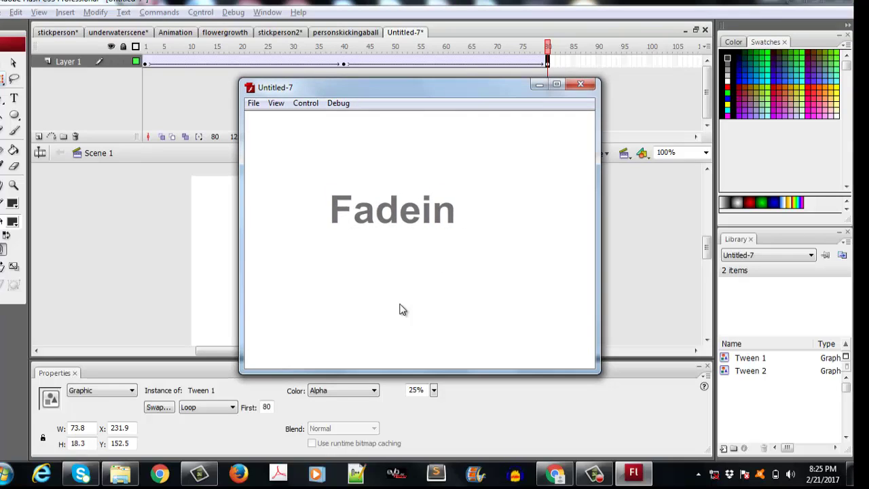
left_click(580, 84)
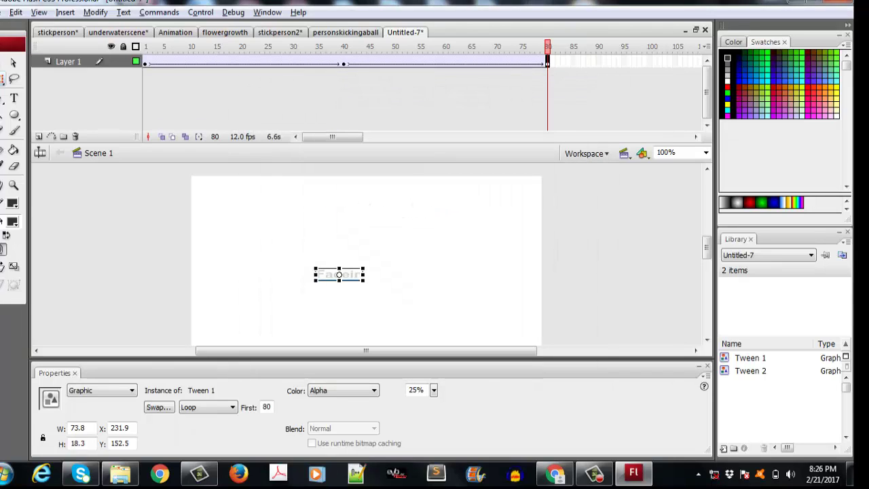
left_click(2, 13)
left_click(22, 160)
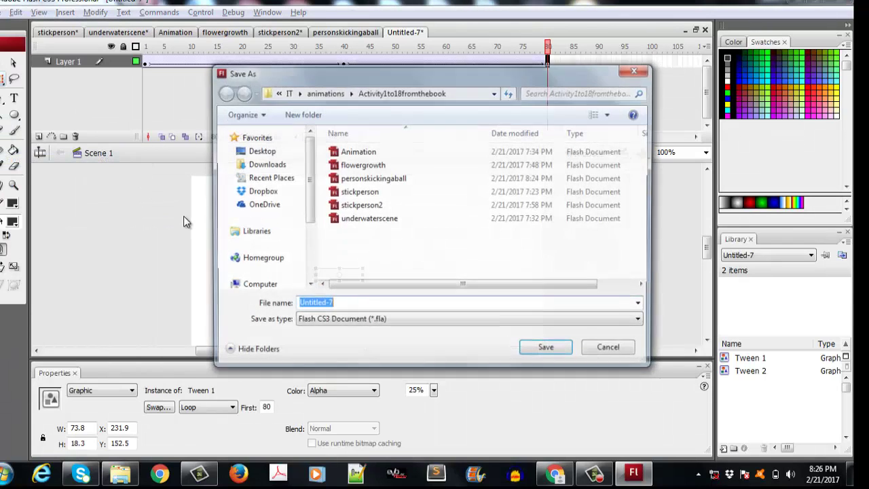
type("fadeinandout")
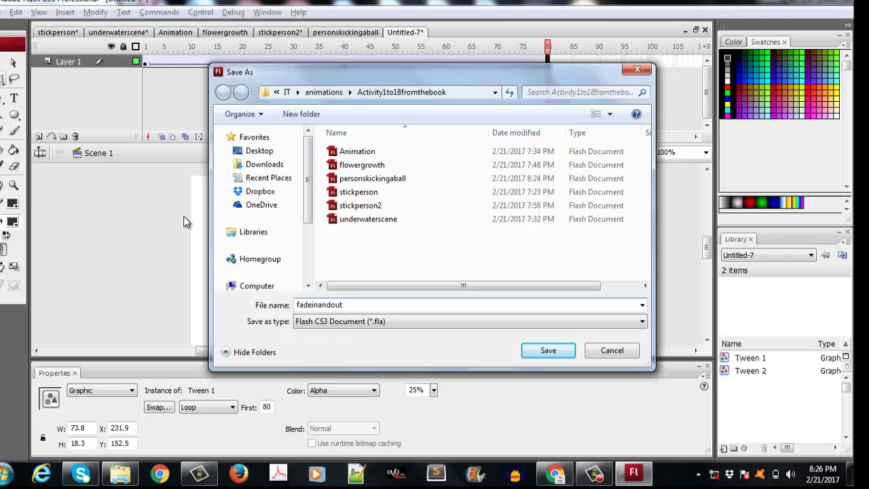
left_click(570, 352)
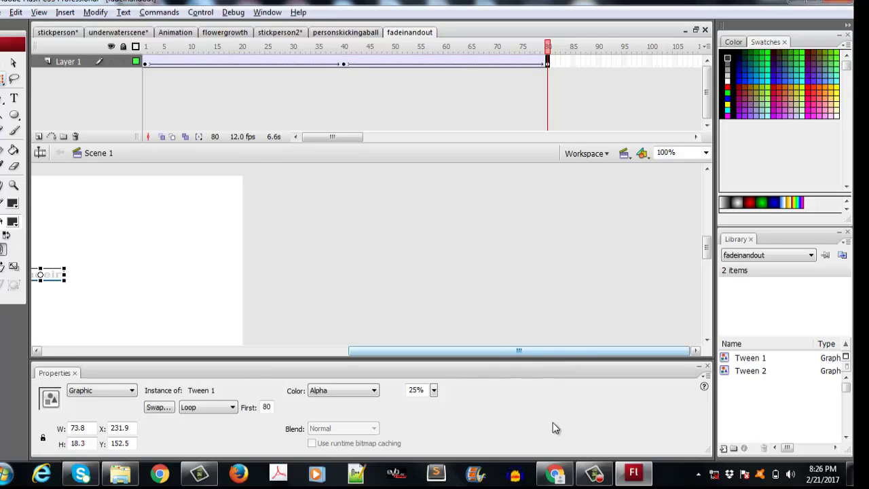
Step: Switch to Chrome to read activity 10 in the animation activities list, and return to Flash
left_click(555, 473)
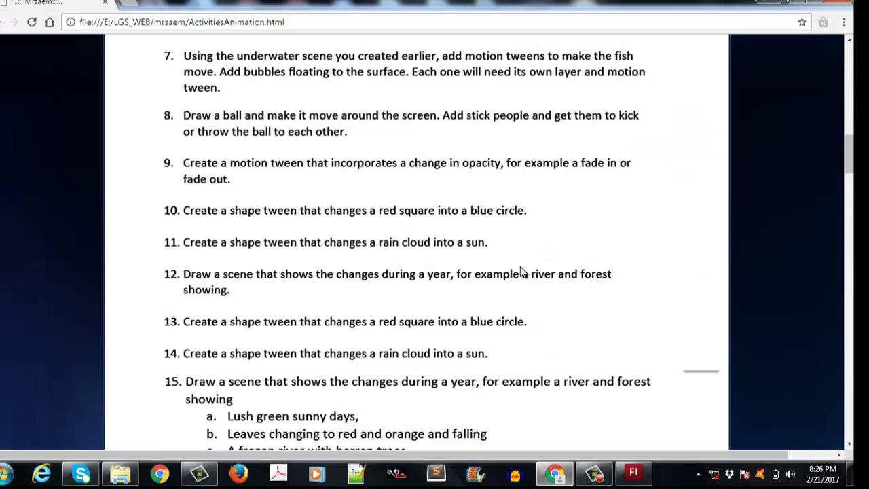
key("alt+Tab")
left_click(5, 13)
left_click(16, 28)
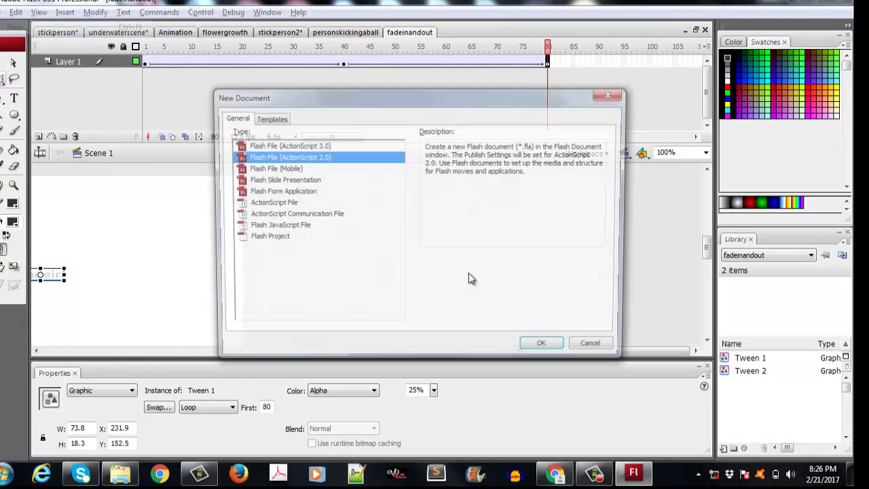
left_click(594, 350)
Step: Recheck the activity 10 instructions in Chrome, and create a new ActionScript 2.0 document in Flash
key("alt+Tab")
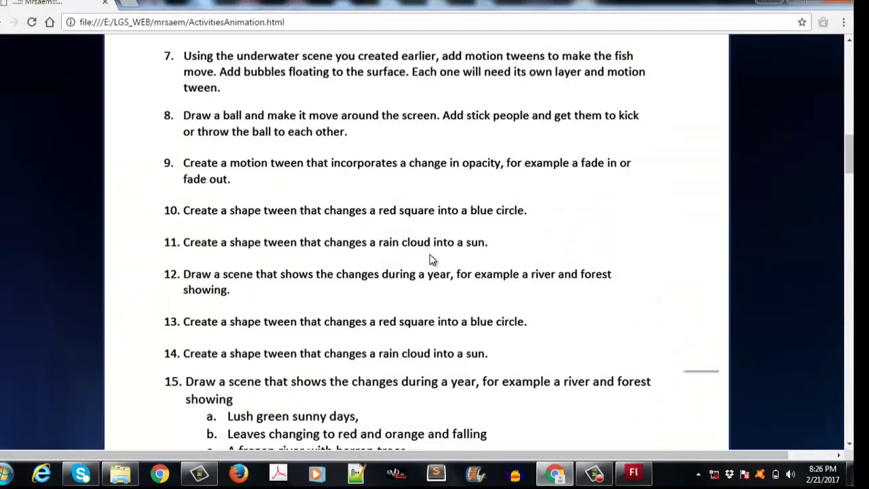
key("alt+Tab")
left_click(5, 12)
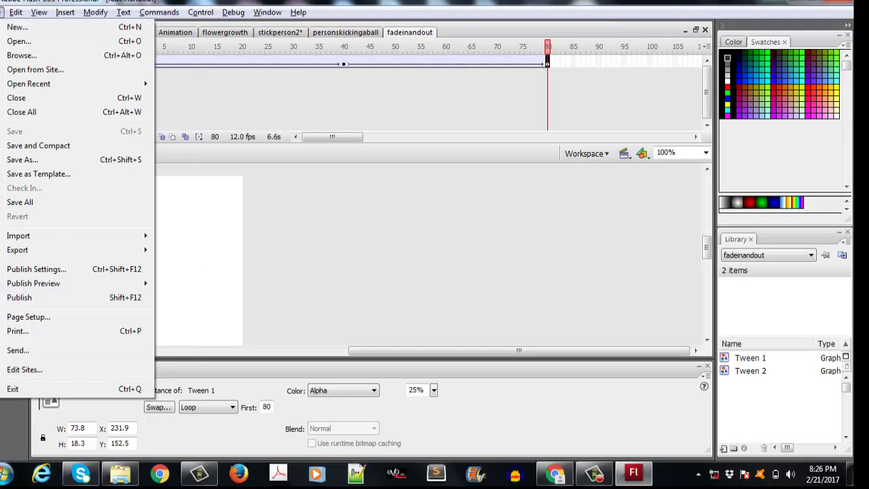
left_click(2, 27)
left_click(545, 349)
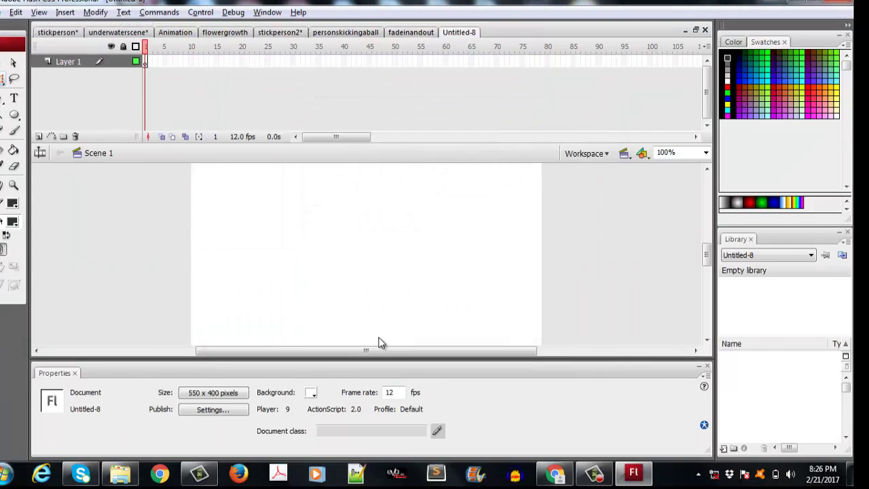
Step: Set the fill color to dark red, draw a roughly square rectangle near the middle of the stage, and activate the Selection tool
left_click(14, 114)
left_click(12, 221)
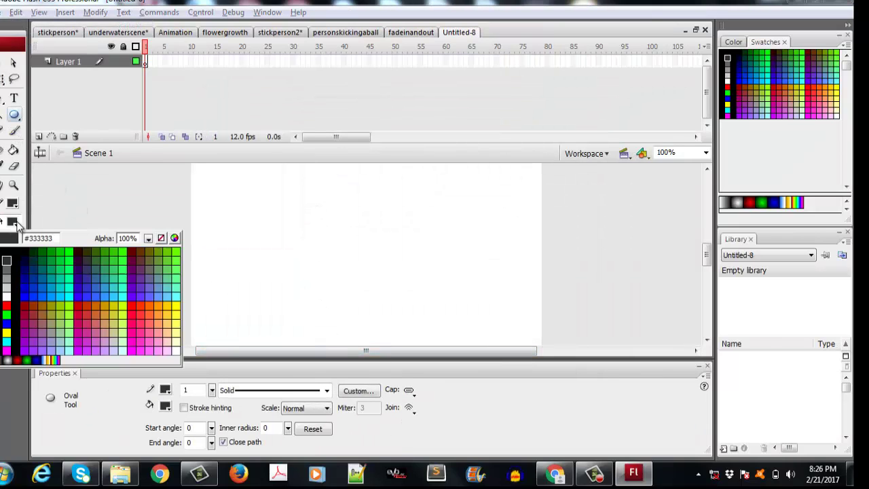
left_click(26, 306)
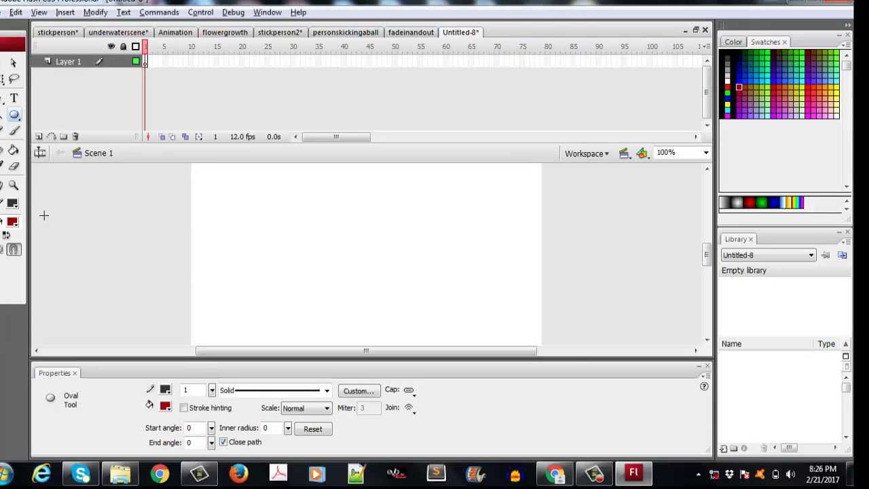
left_click(16, 118)
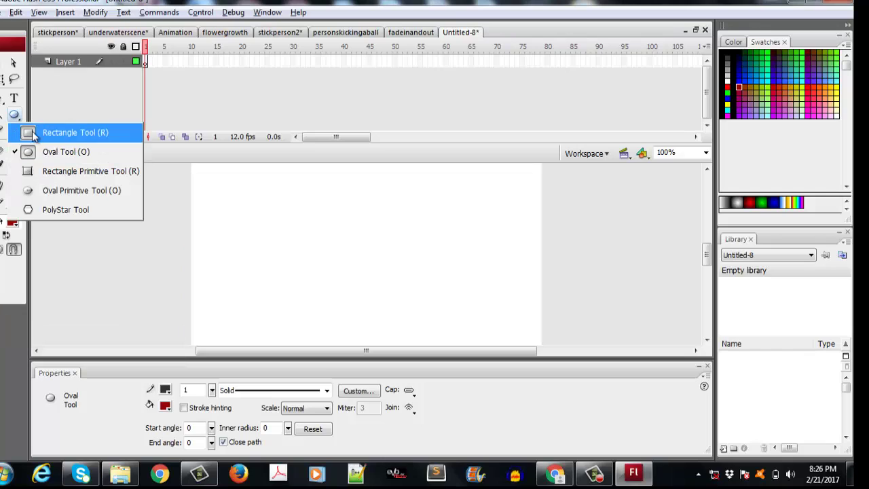
left_click(33, 133)
left_click_drag(285, 198, 397, 297)
key("v")
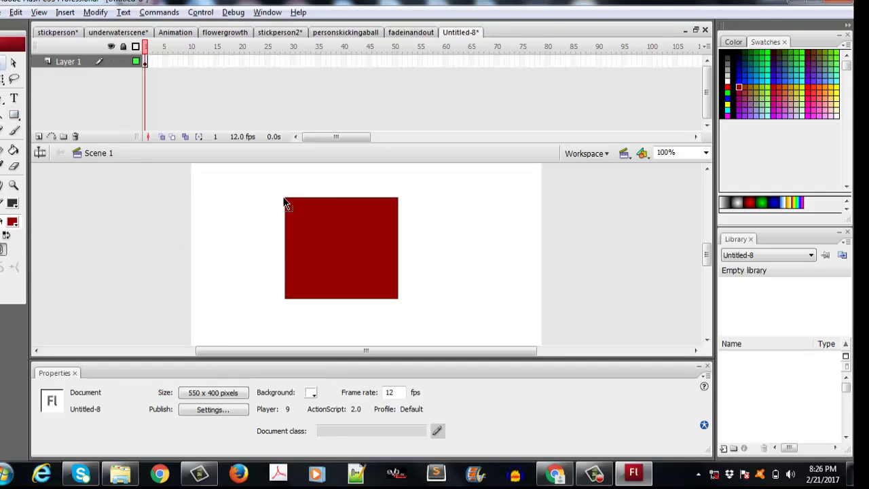
Step: Reshape the red square into a triangle by joining its upper corners at a single apex, and move it slightly down and right
left_click_drag(286, 198, 334, 198)
left_click_drag(399, 202, 334, 197)
left_click(361, 271)
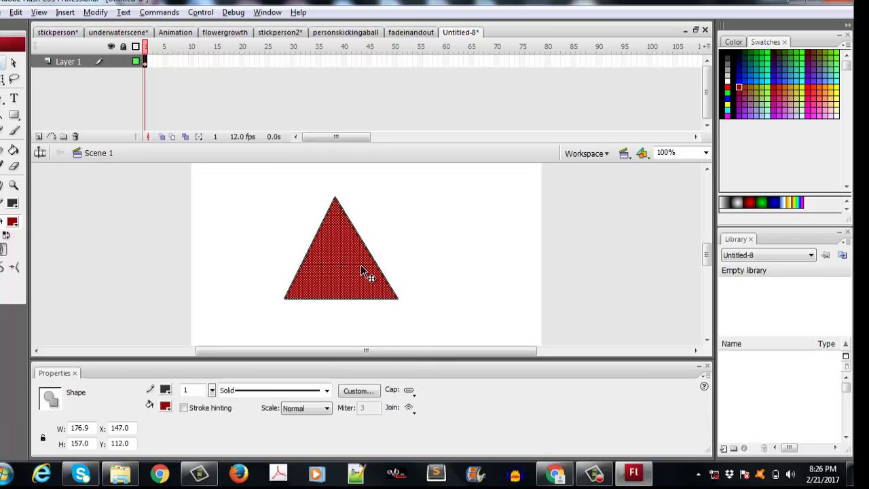
left_click_drag(360, 272, 387, 284)
Step: Insert a keyframe at frame 35 and create a shape tween for the red triangle between frames 1 and 35
right_click(318, 61)
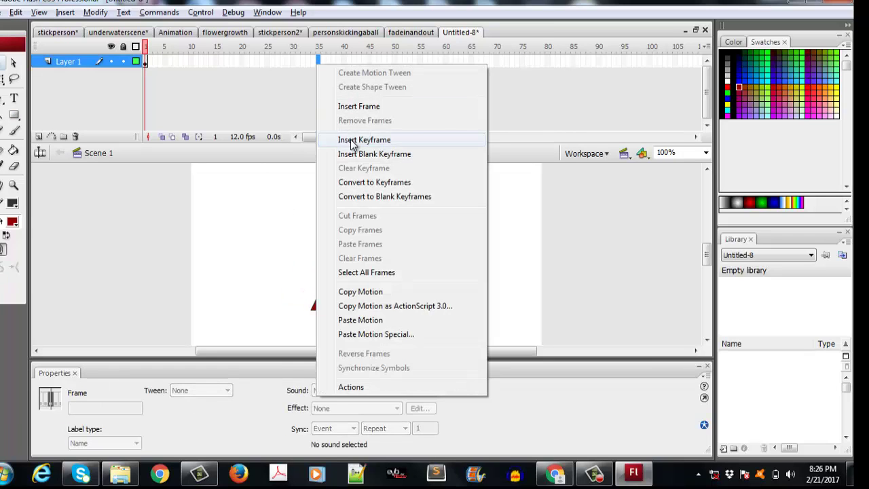
left_click(364, 139)
right_click(303, 61)
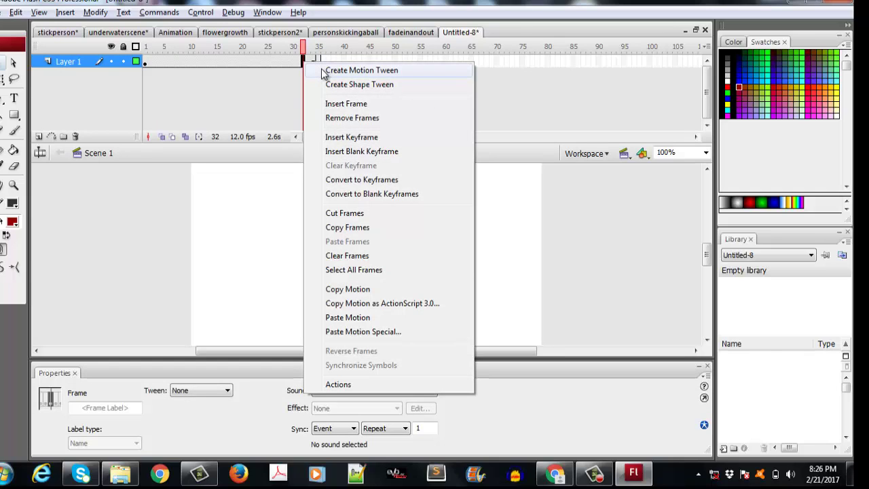
left_click(322, 70)
left_click(307, 64)
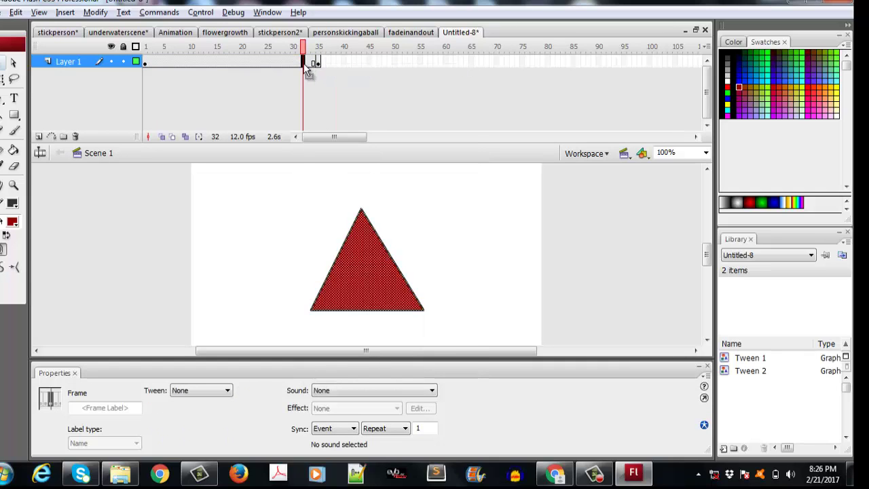
right_click(306, 64)
left_click(331, 85)
Step: Delete the triangle at frame 35 and draw a circle about 98 px in diameter in its place
left_click(318, 62)
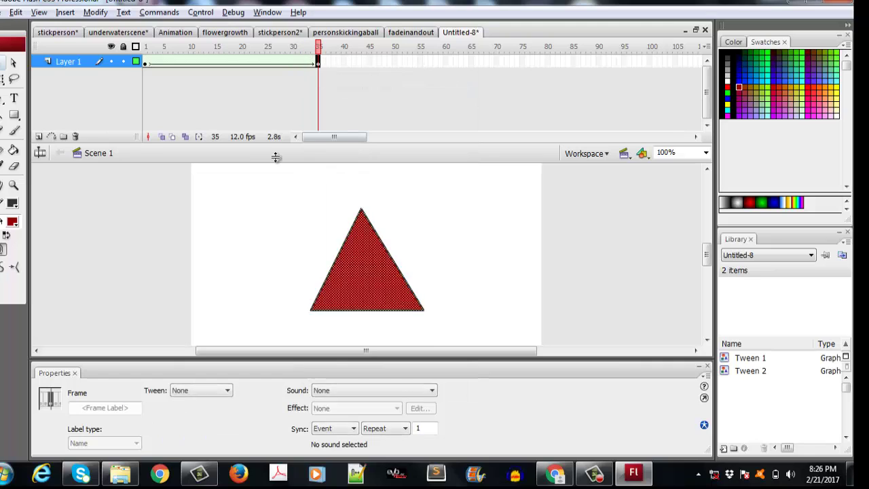
key("Delete")
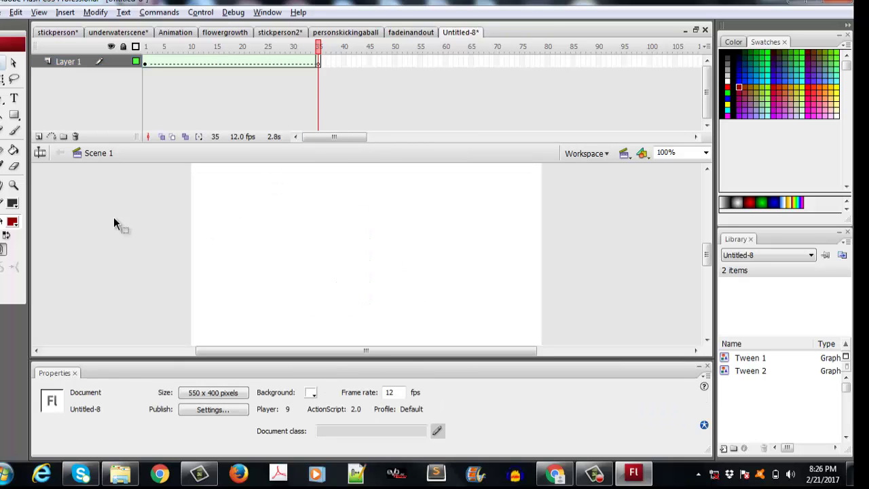
left_click(15, 116)
left_click(43, 152)
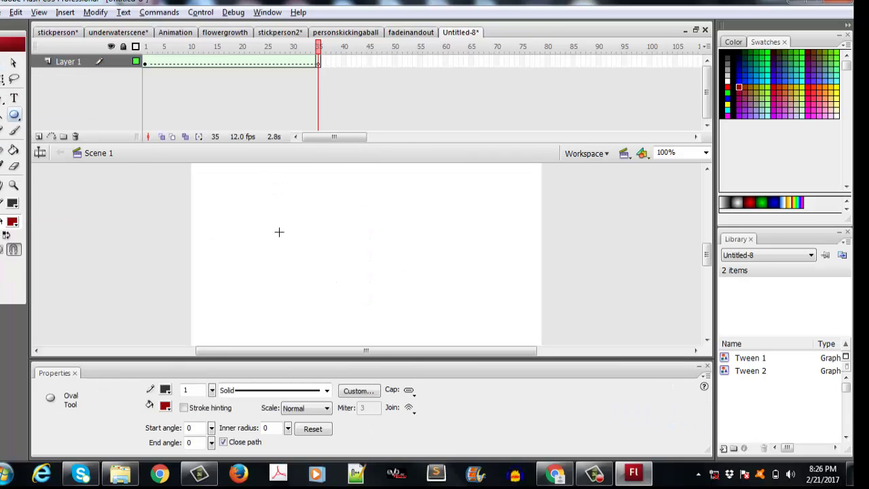
left_click_drag(329, 238, 394, 303)
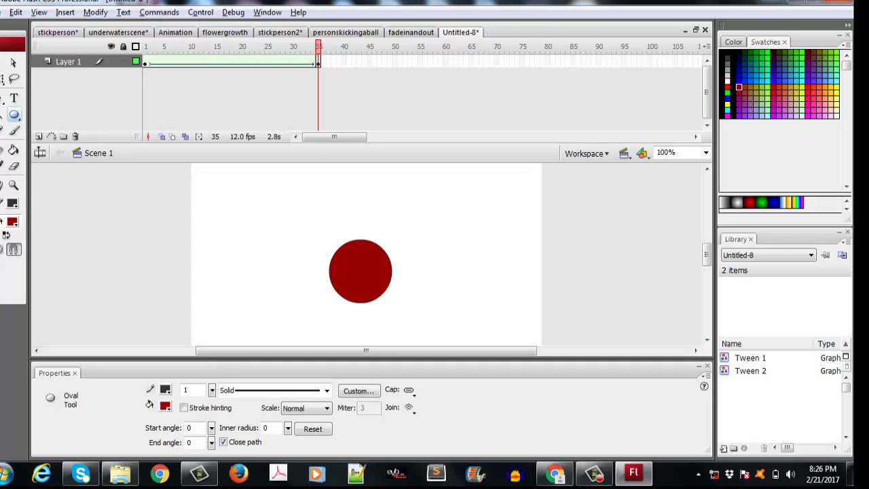
Step: Fill the circle at frame 35 with blue #0000CC and play the shape tween
key("v")
key("ctrl+a")
left_click(12, 221)
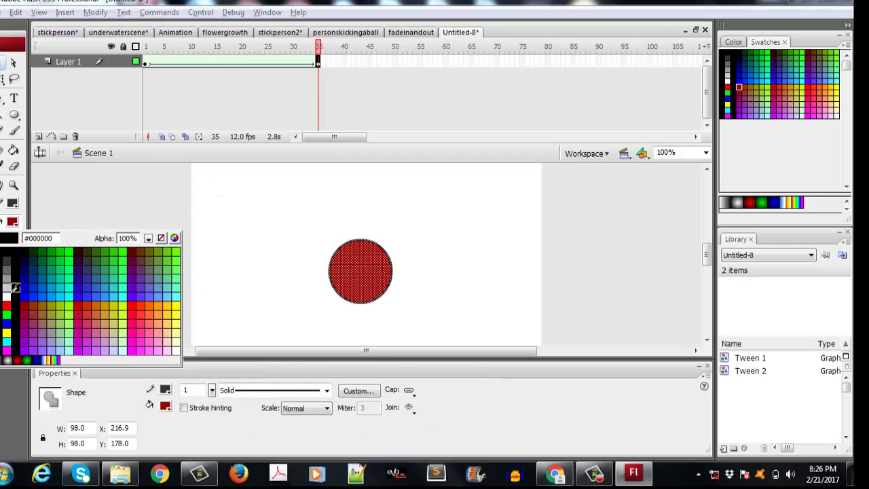
left_click(27, 290)
key("Return")
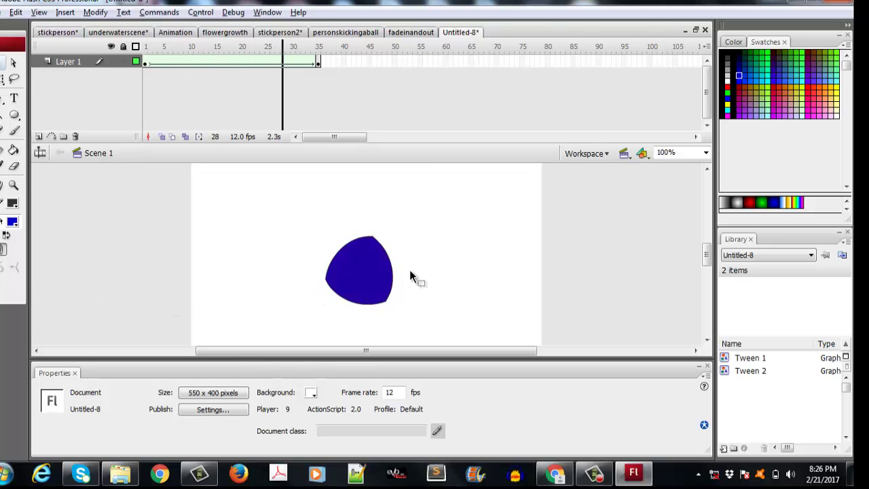
Step: Save the document as redsquaretobluecircle in the Activity1to18fromthebook folder
left_click(6, 13)
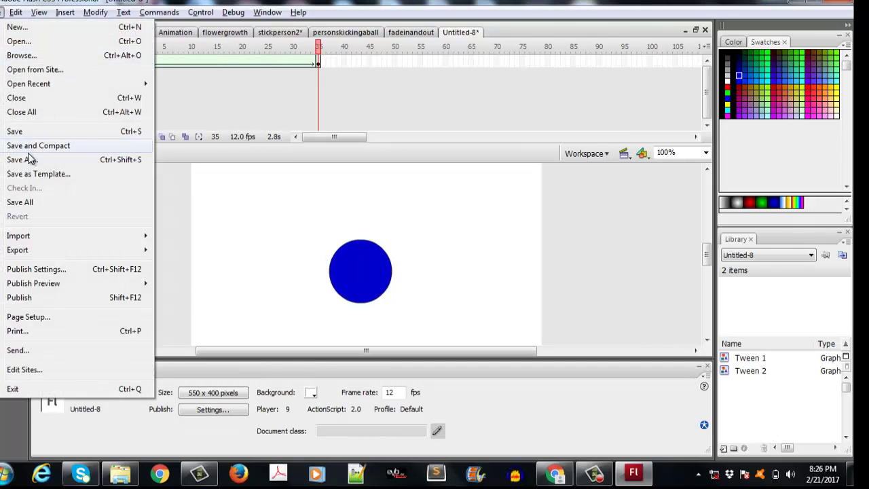
left_click(32, 158)
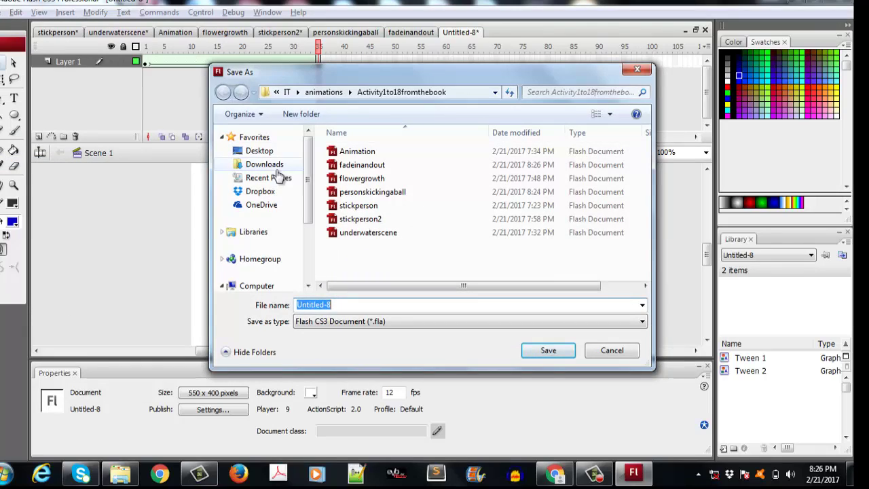
type("redsquaretob")
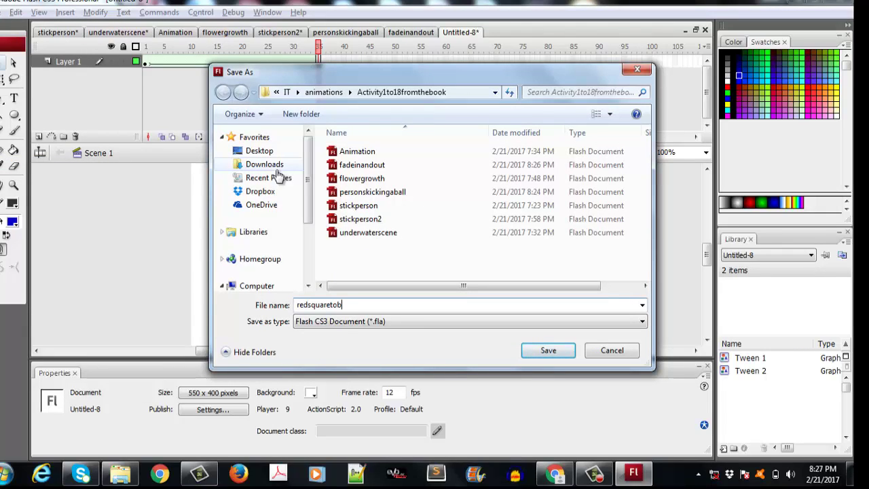
type("luecircle")
left_click(548, 350)
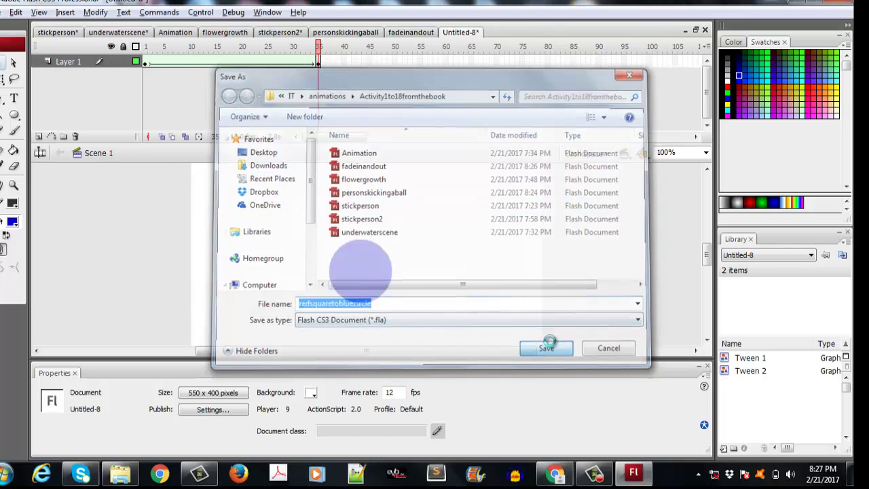
Step: Switch to the browser and read the remaining animation activities, from number 11 to 18
key("alt+Tab")
scroll(527, 285, "down", 3)
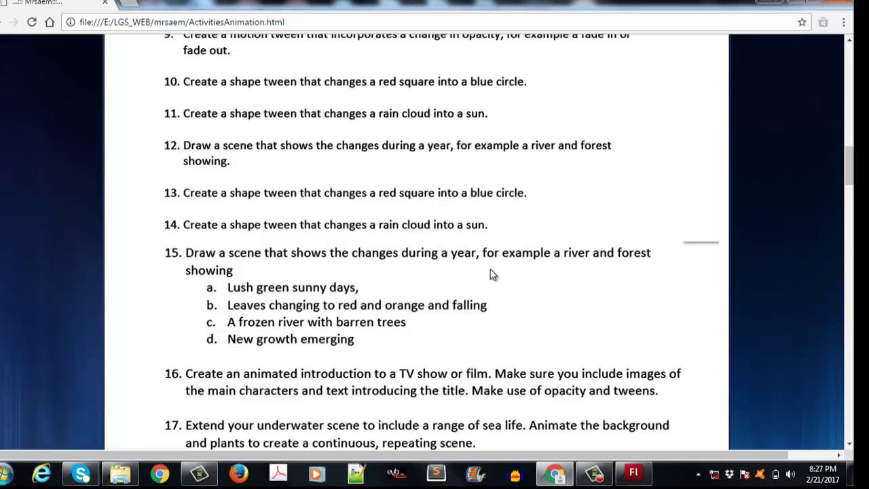
scroll(490, 273, "down", 1)
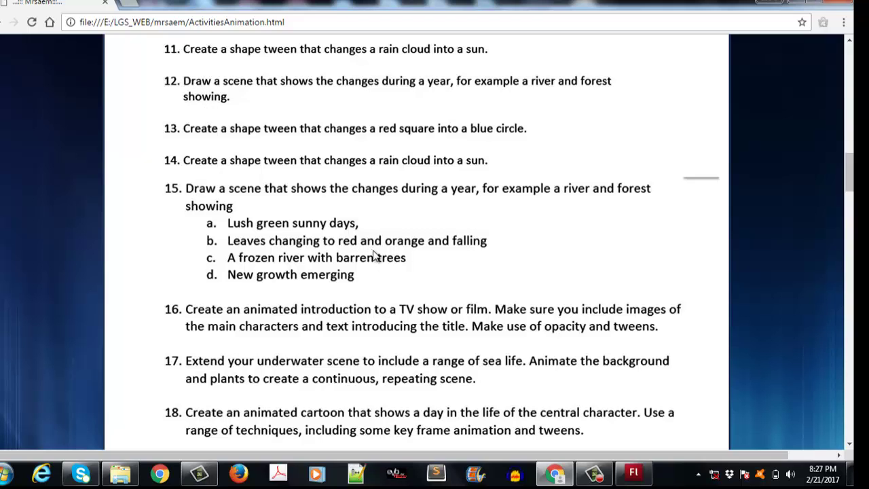
scroll(374, 257, "down", 1)
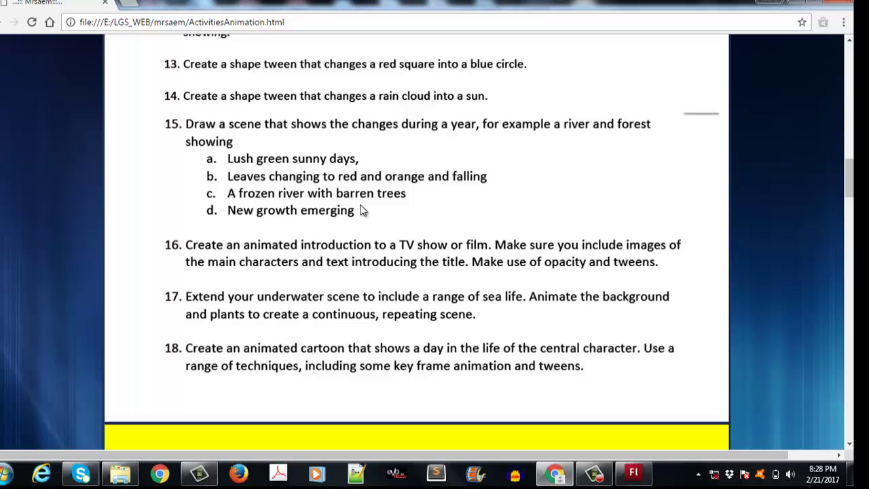
scroll(369, 213, "down", 2)
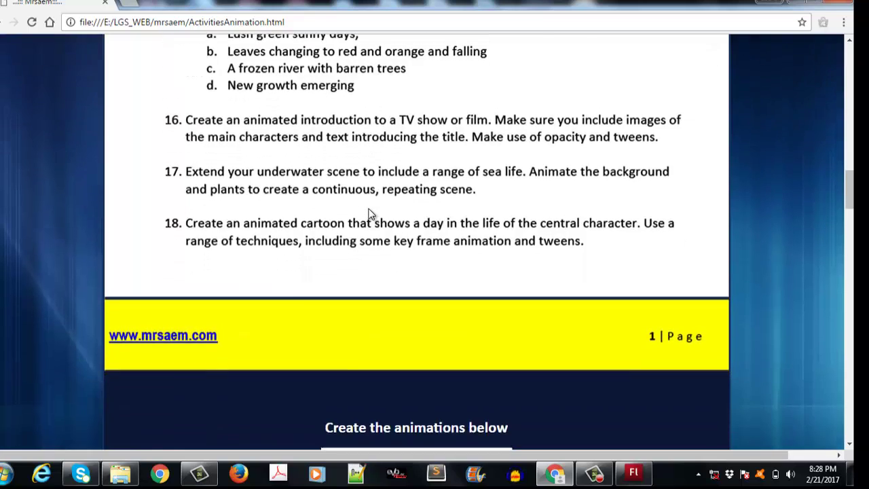
scroll(370, 213, "up", 3)
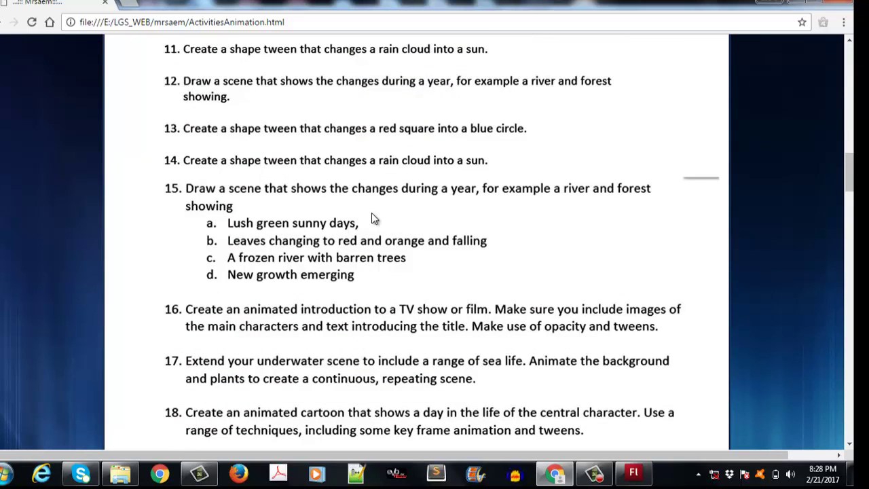
Step: Switch back to Flash, create a new blank document and collapse the document properties to enlarge the stage area
key("alt+Tab")
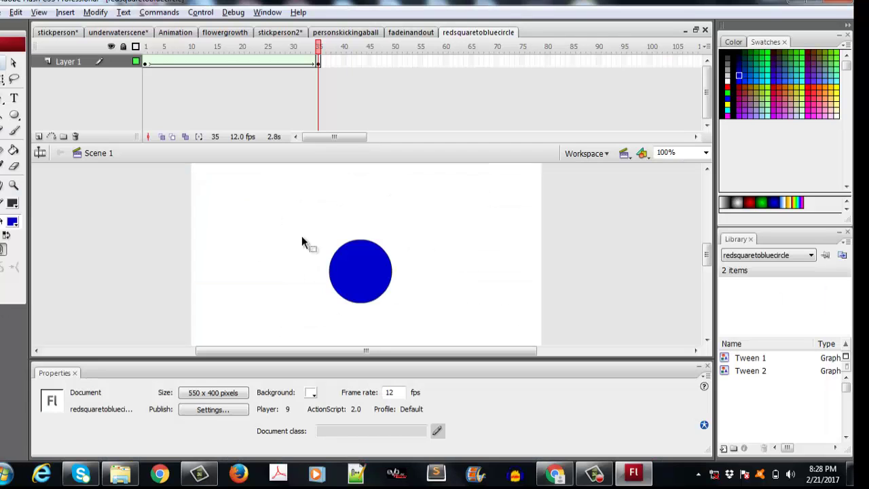
left_click(4, 12)
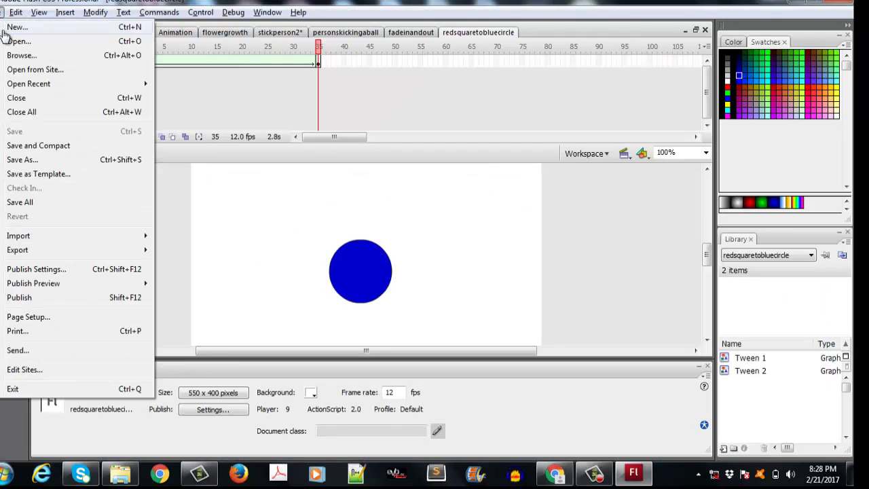
left_click(6, 28)
left_click(550, 349)
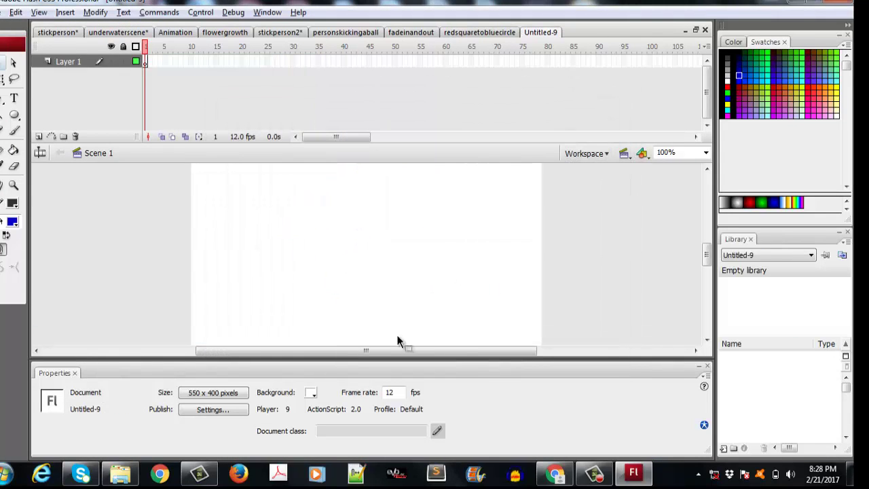
key("alt+Tab")
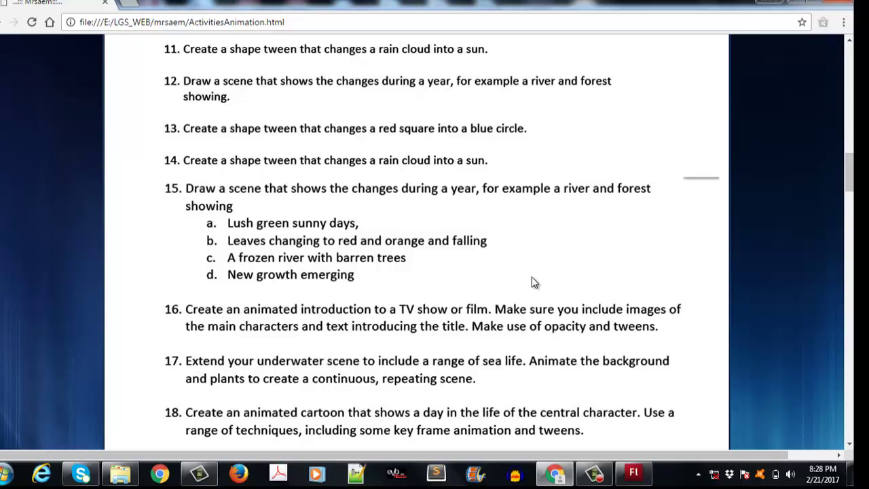
key("alt+Tab")
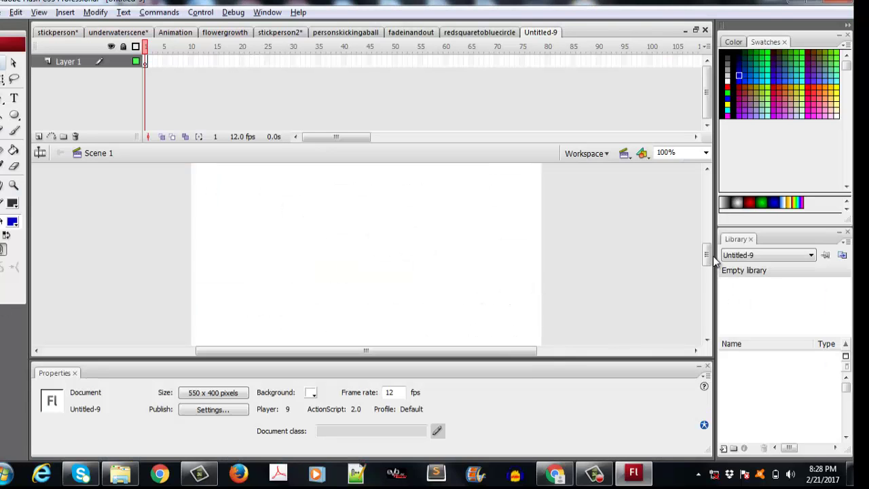
left_click(707, 366)
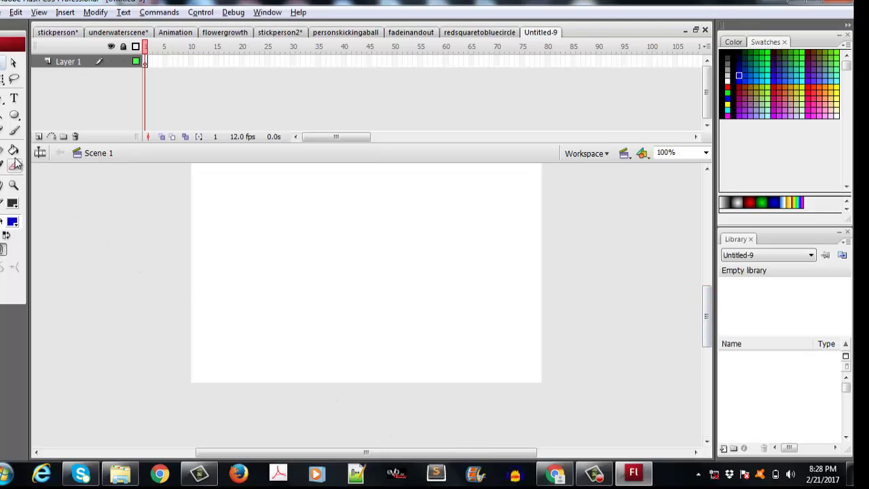
Step: Draw a full-width rectangle along the bottom of the stage and fill it with a dark steel blue for the river
left_click_drag(13, 116, 47, 129)
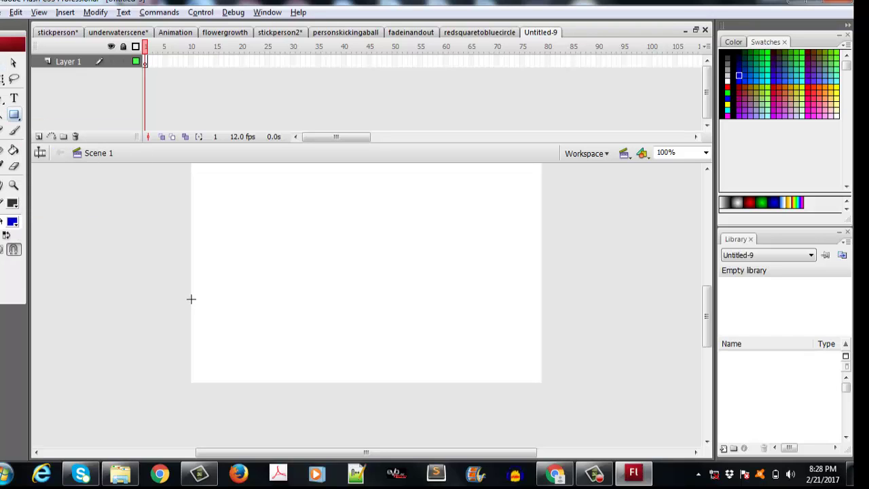
left_click_drag(190, 299, 542, 383)
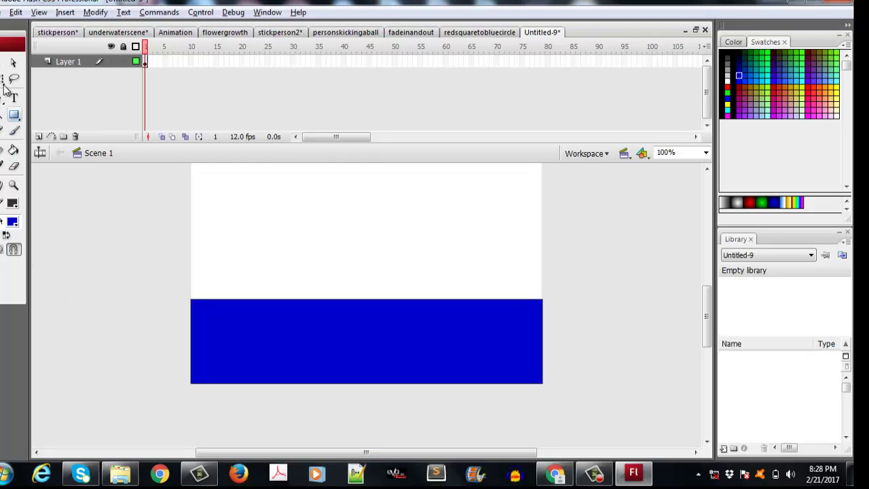
left_click(5, 63)
left_click(304, 368)
left_click(12, 222)
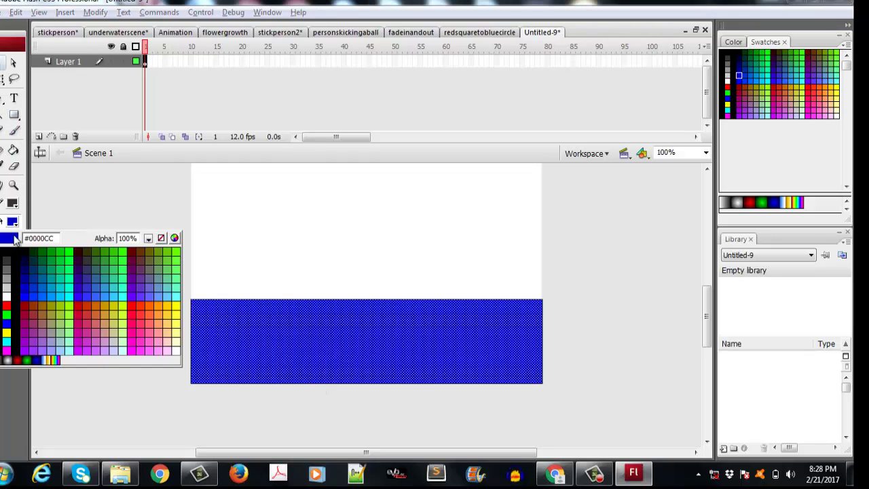
left_click(43, 283)
left_click(130, 301)
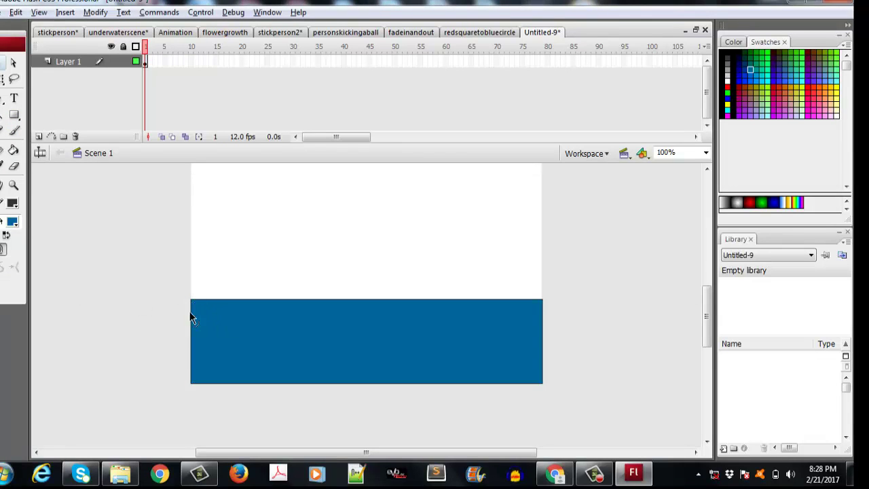
Step: Delete the river rectangle's outline and bend its upper edge into a very slight curve
left_click(191, 317)
left_click(539, 332)
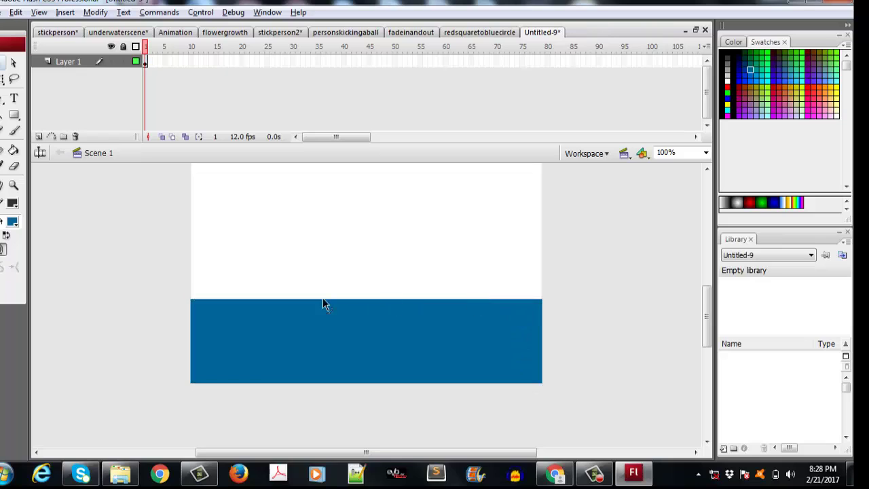
left_click_drag(278, 300, 211, 321)
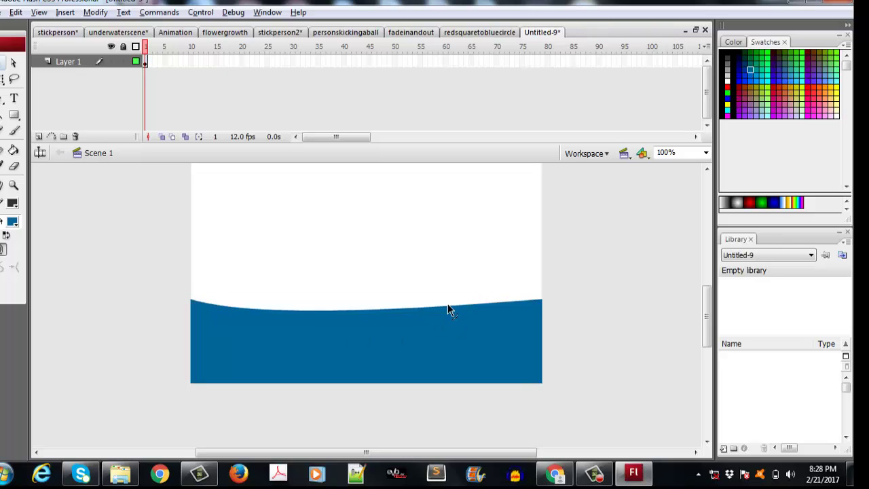
left_click_drag(447, 304, 326, 290)
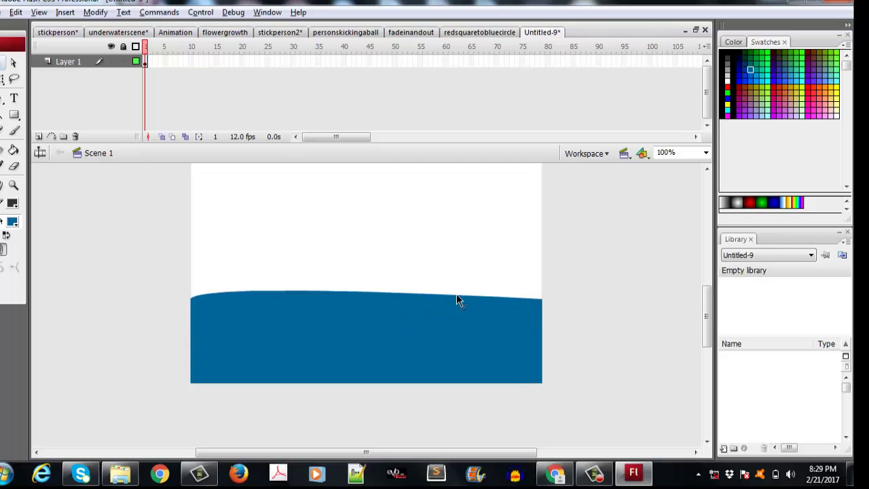
left_click_drag(457, 298, 465, 308)
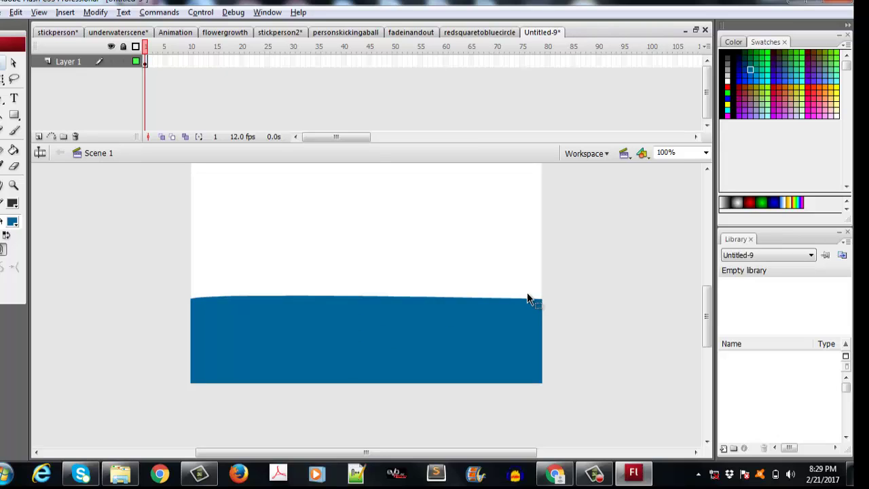
Step: Insert a keyframe at frame 35 and create a shape tween for the river between frames 1 and 35
right_click(319, 60)
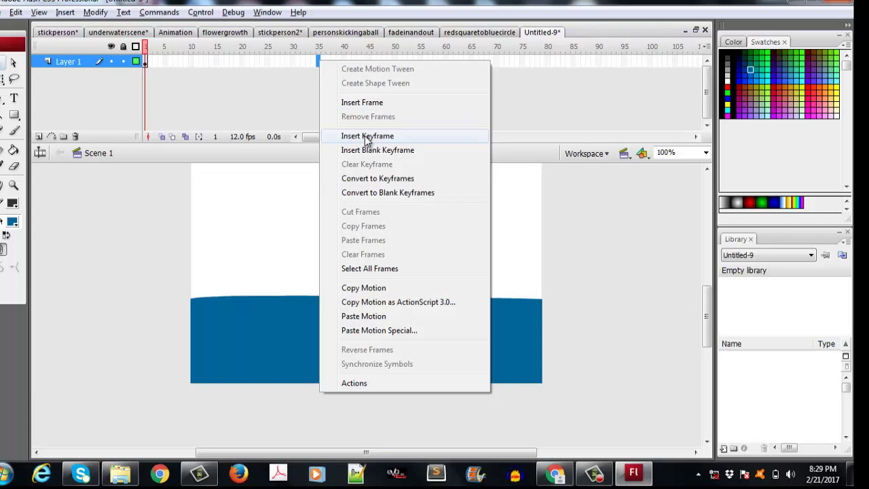
left_click(367, 137)
right_click(304, 61)
left_click(340, 86)
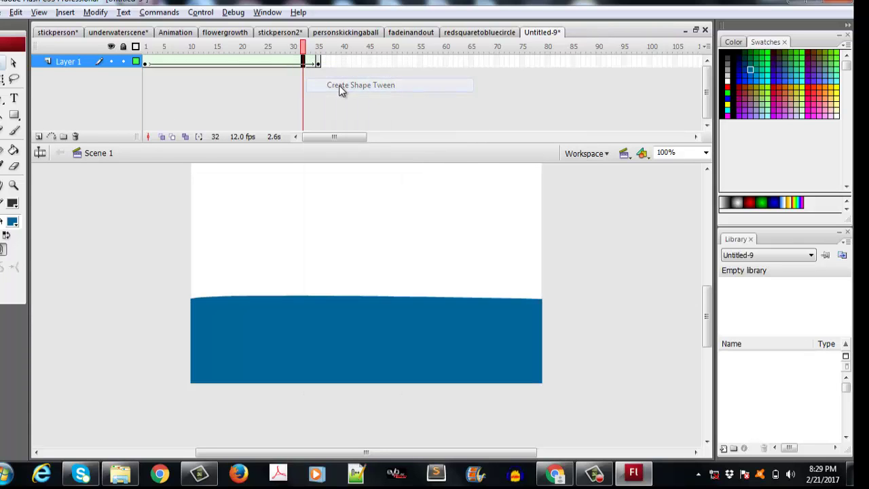
Step: At frame 35, bend the river's upper edge downward into a shallow dip that is deepest towards the left
left_click(319, 62)
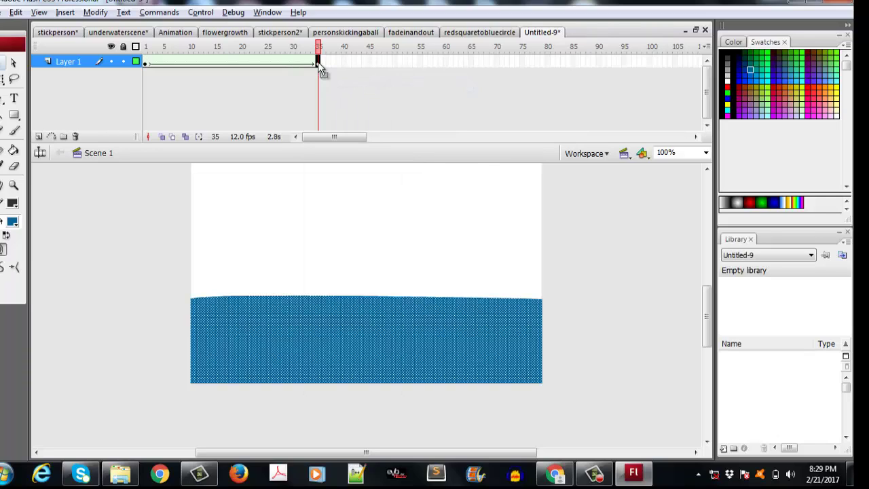
left_click(434, 253)
left_click_drag(274, 303, 264, 322)
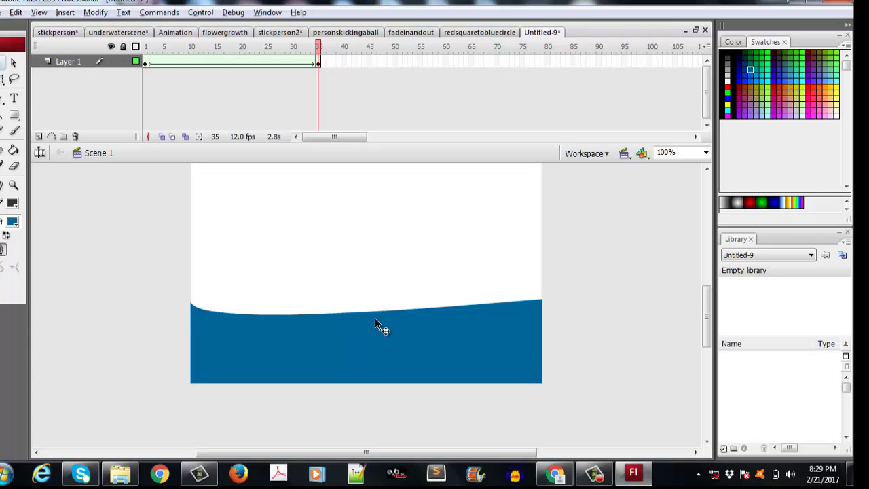
left_click_drag(382, 314, 401, 327)
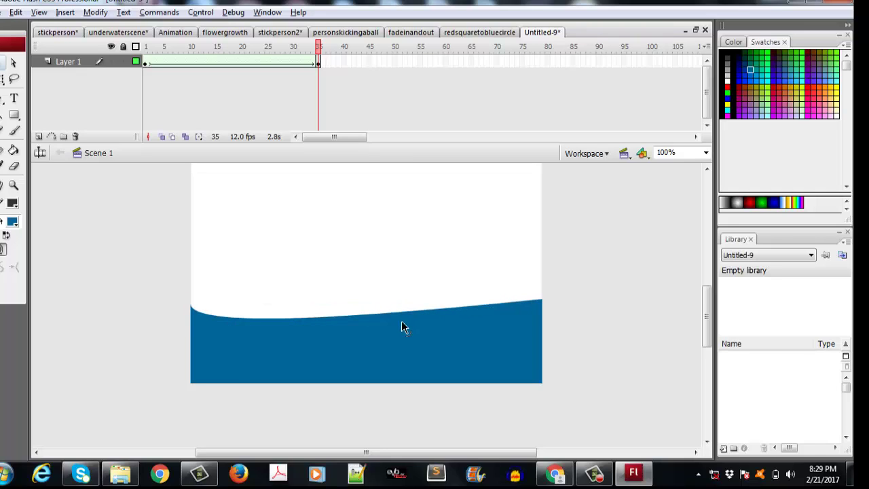
Step: Duplicate the river shape at frame 35 and shift the copy upward, clear of the original's lower edge
left_click(391, 327)
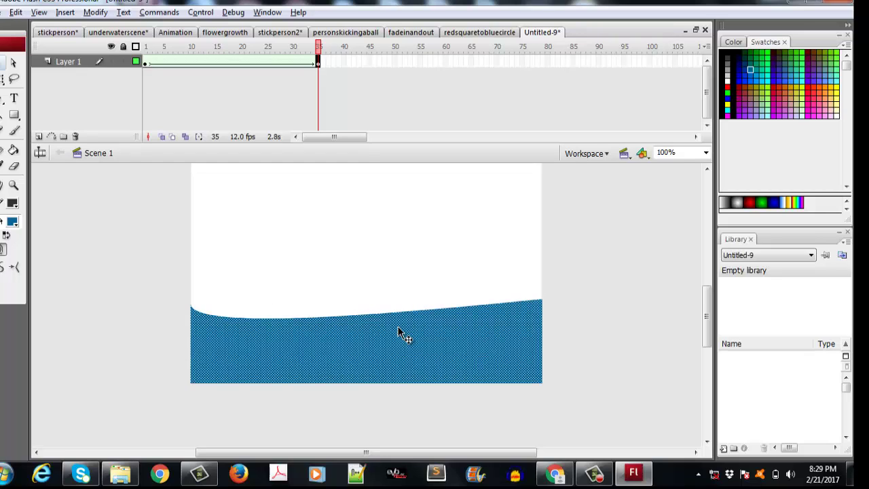
key("shift+Up")
key("shift+Up")
key("shift+Up")
key("shift+Up")
key("shift+Up")
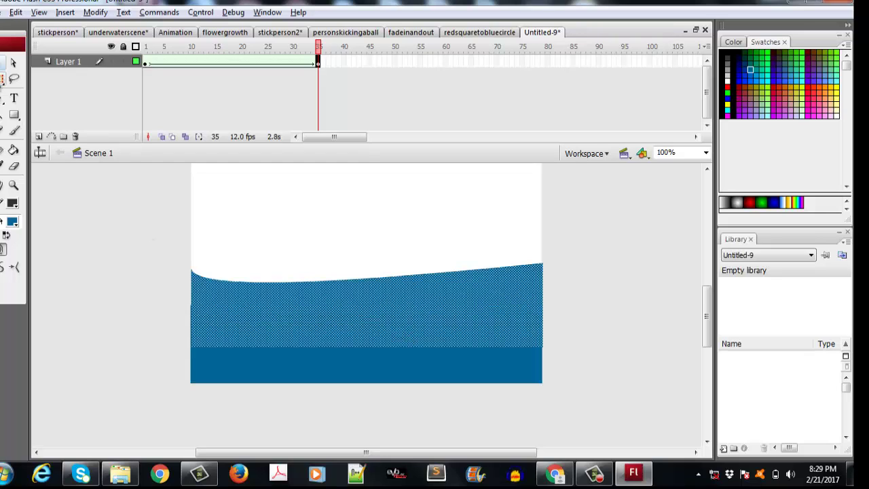
Step: Flip the copied river shape horizontally, lower it over the original, widen it to the full stage width and merge the two
left_click(3, 80)
left_click_drag(541, 304, 536, 335)
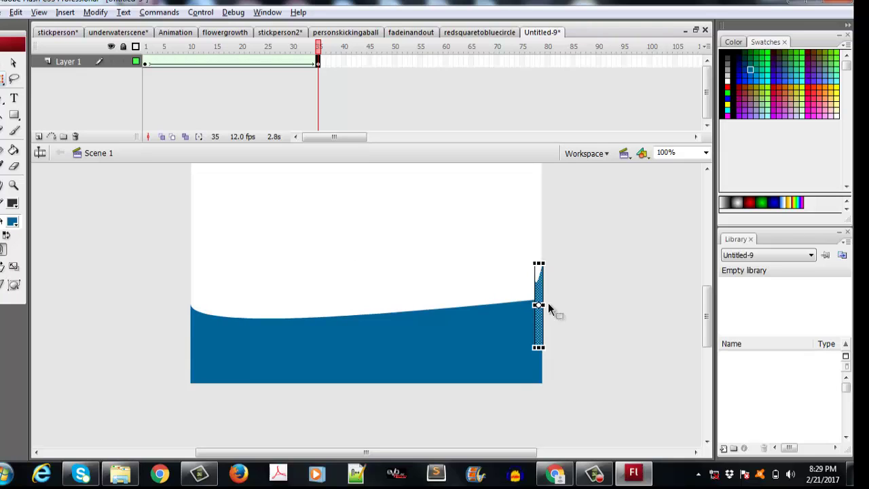
left_click_drag(538, 304, 190, 304)
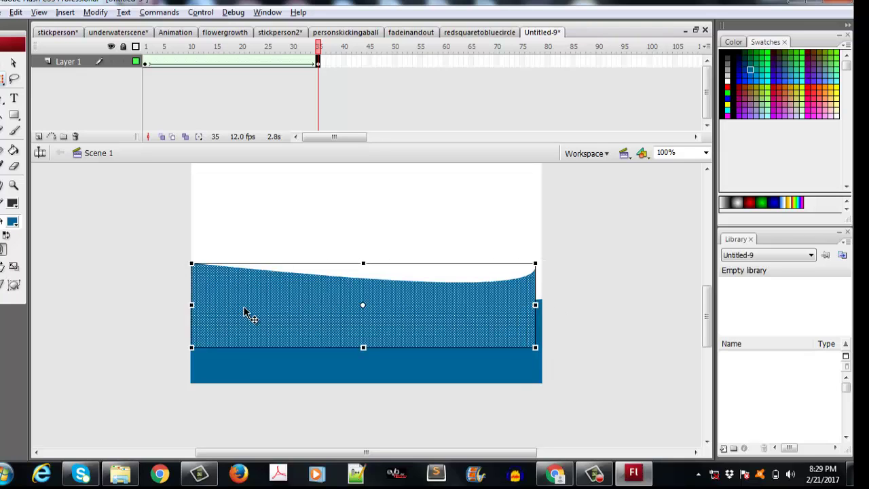
left_click_drag(245, 311, 246, 346)
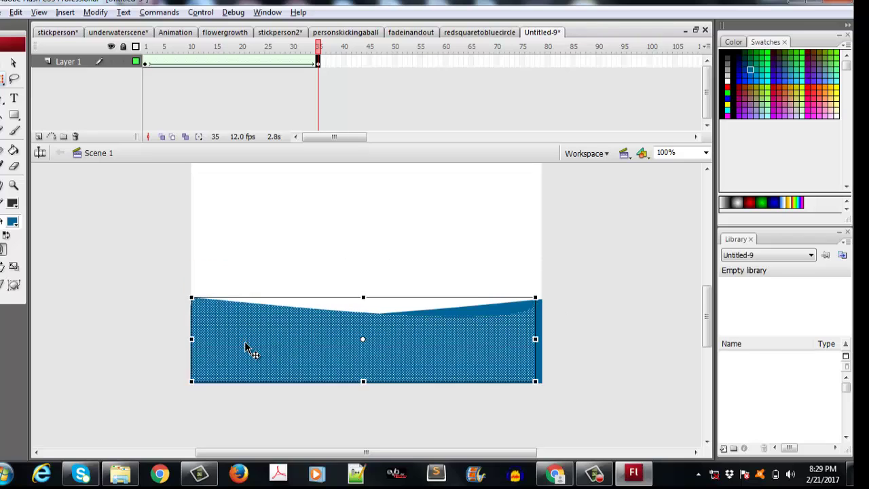
left_click_drag(536, 339, 542, 339)
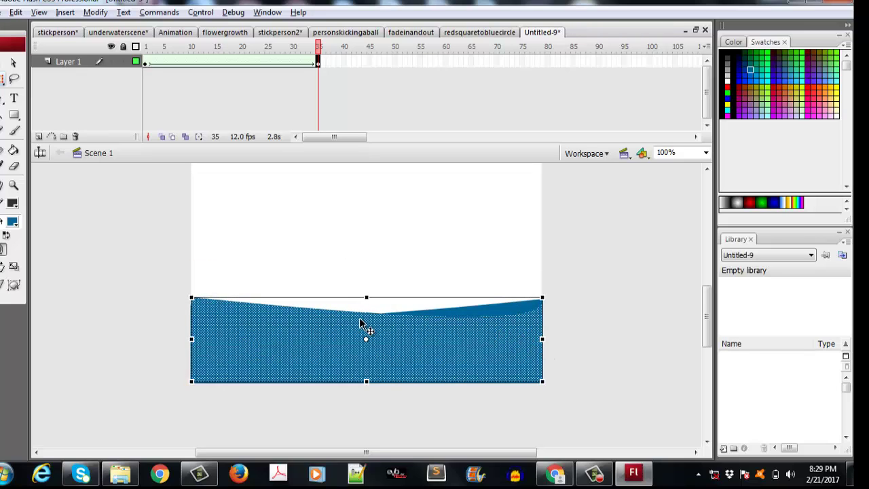
left_click(13, 62)
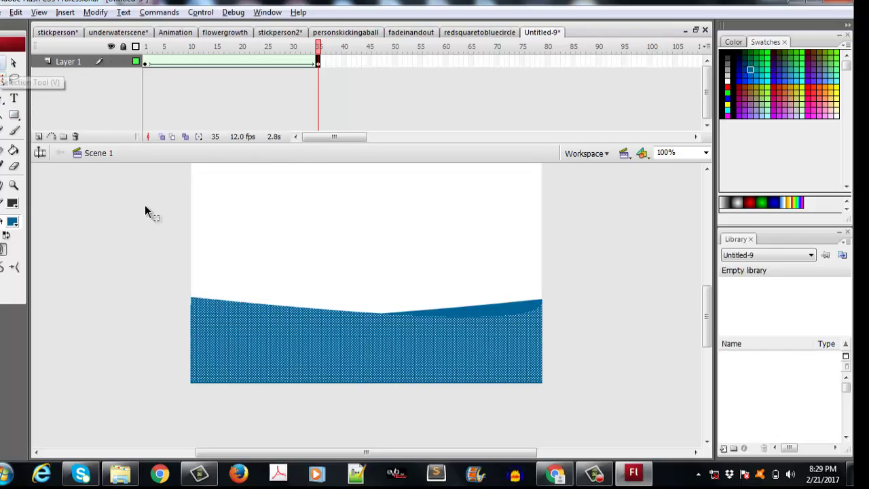
left_click(334, 308)
Step: Reshape the river's upper edge at frame 35 into two hollows separated by a raised peak in the middle
left_click_drag(334, 313, 255, 325)
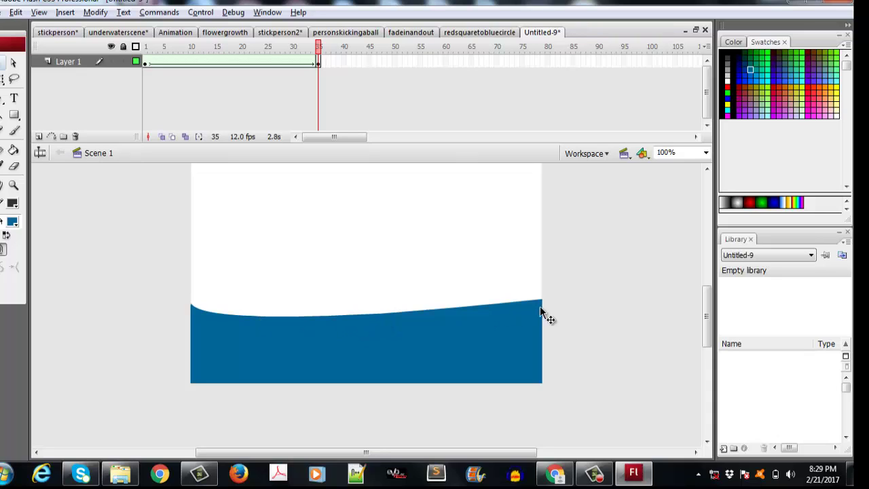
left_click_drag(522, 308, 595, 313)
left_click_drag(378, 316, 378, 303)
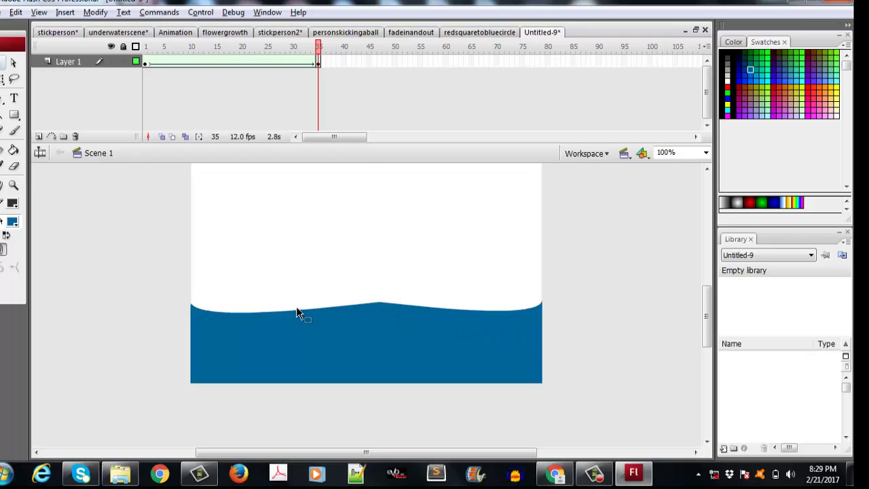
left_click_drag(283, 319, 287, 319)
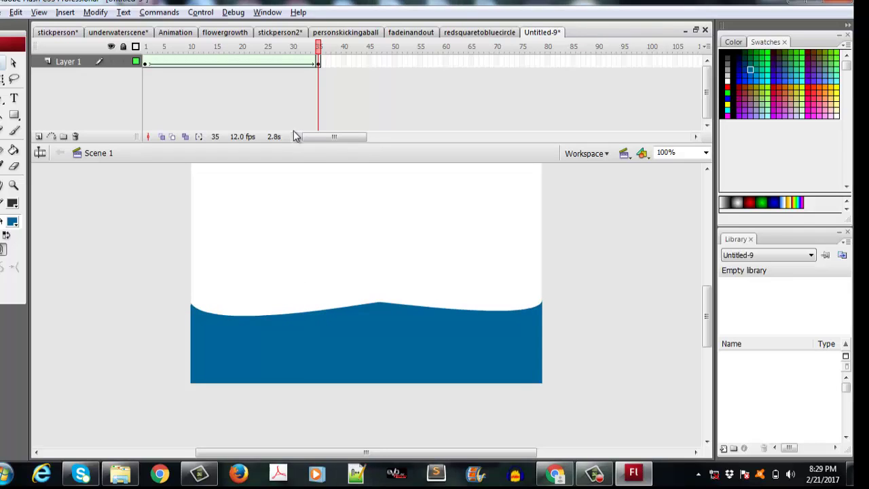
Step: Play the timeline to check the river's shape tween
key("Return")
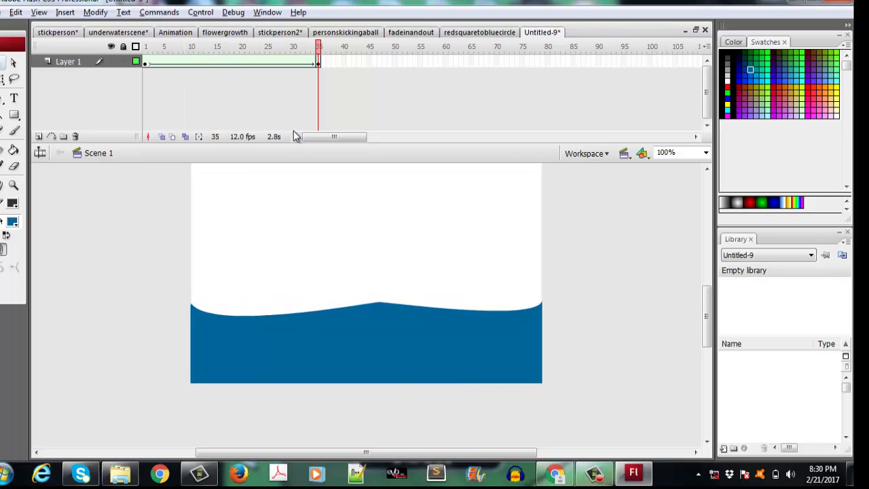
key("Return")
left_click(268, 344)
left_click(577, 317)
Step: Add a new layer and set the document background to grey #999999, hiding the document properties when done
left_click(40, 136)
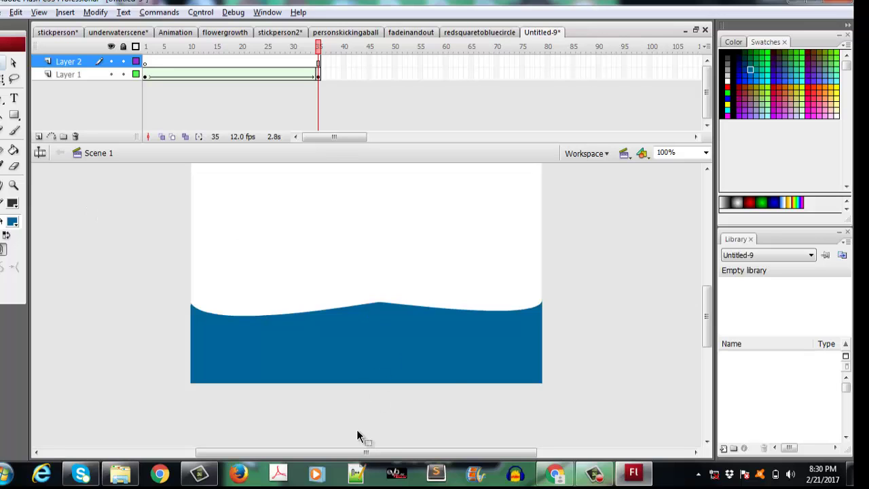
left_click(268, 12)
mouse_move(420, 86)
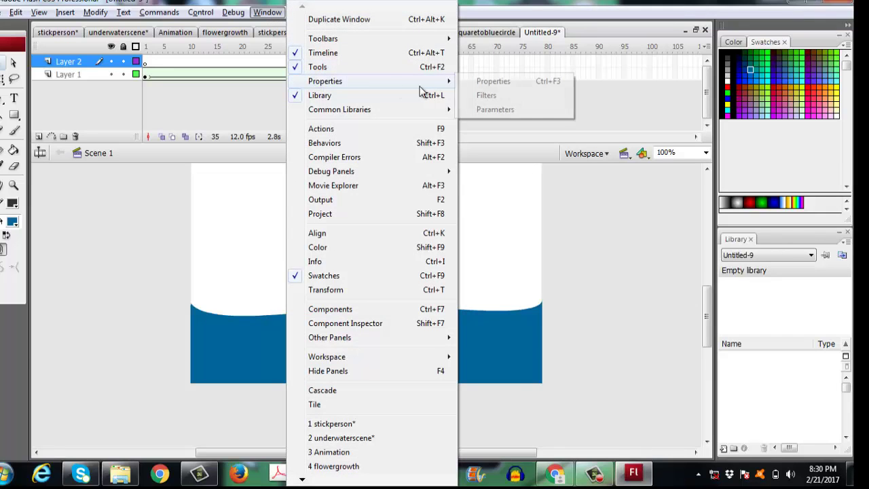
left_click(475, 82)
left_click(199, 336)
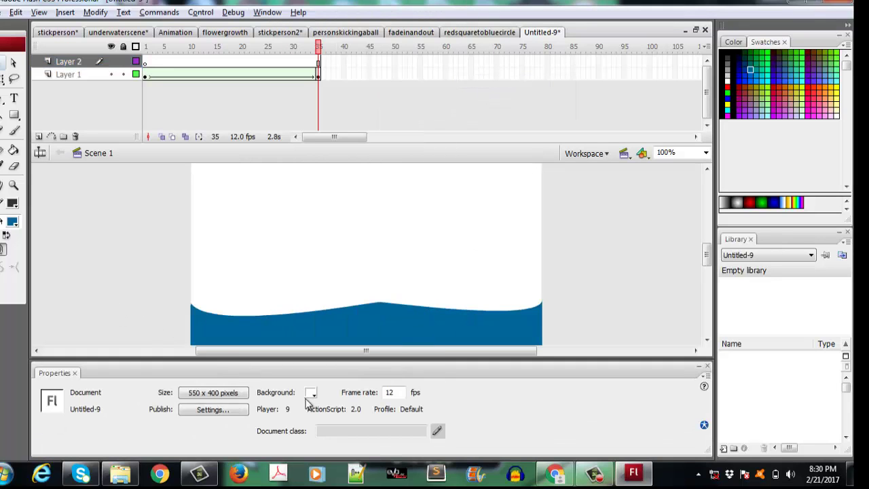
left_click(311, 393)
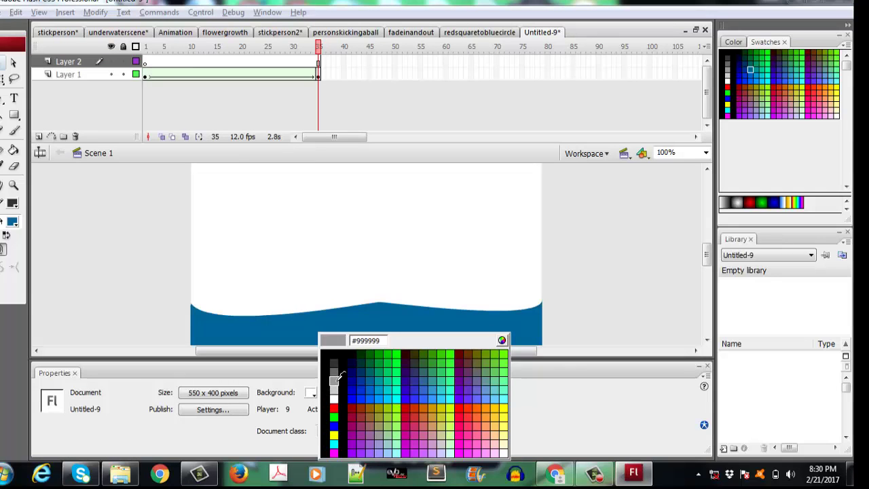
left_click(333, 378)
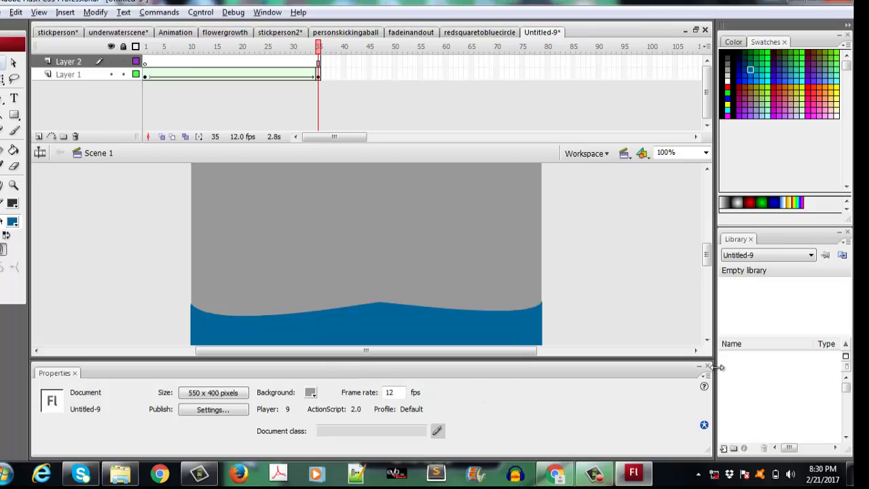
key("ctrl+F3")
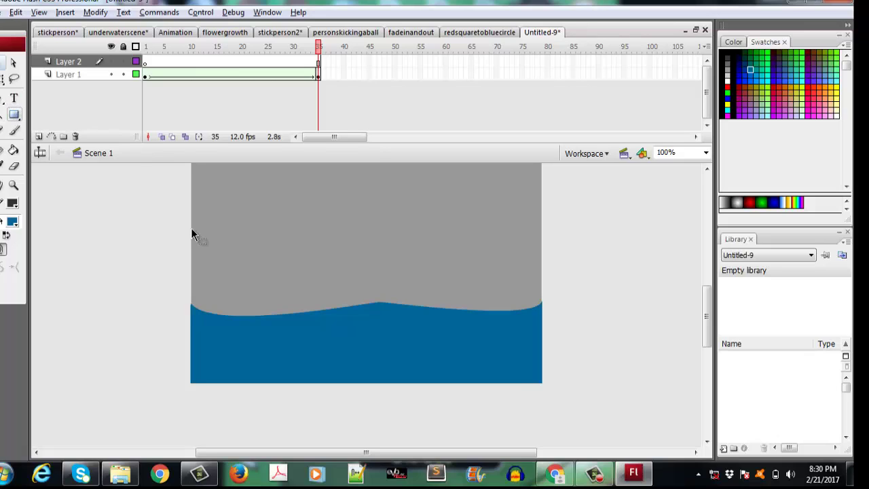
Step: Move Layer 2 below Layer 1 and lock Layer 2
left_click_drag(85, 61, 82, 76)
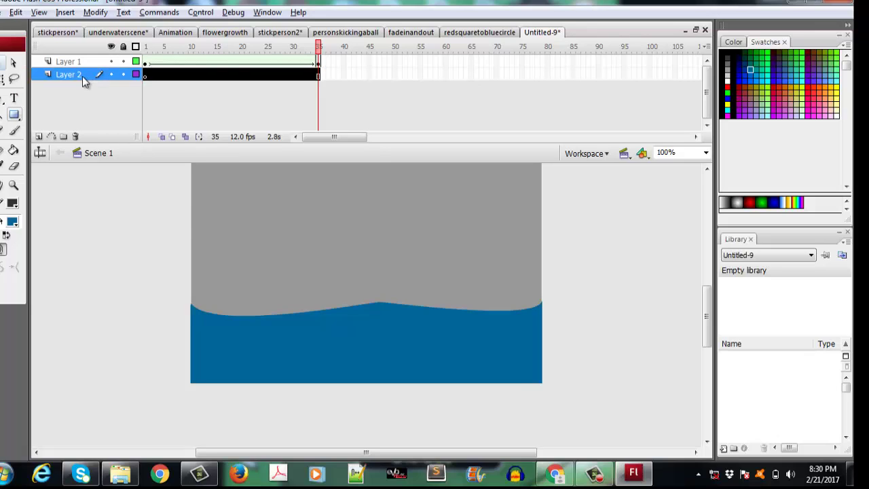
left_click(122, 74)
left_click(14, 115)
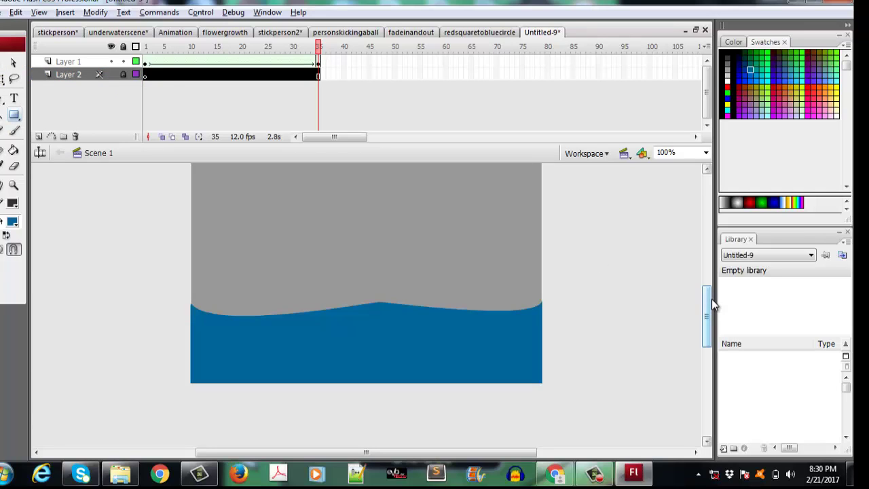
left_click_drag(711, 298, 710, 291)
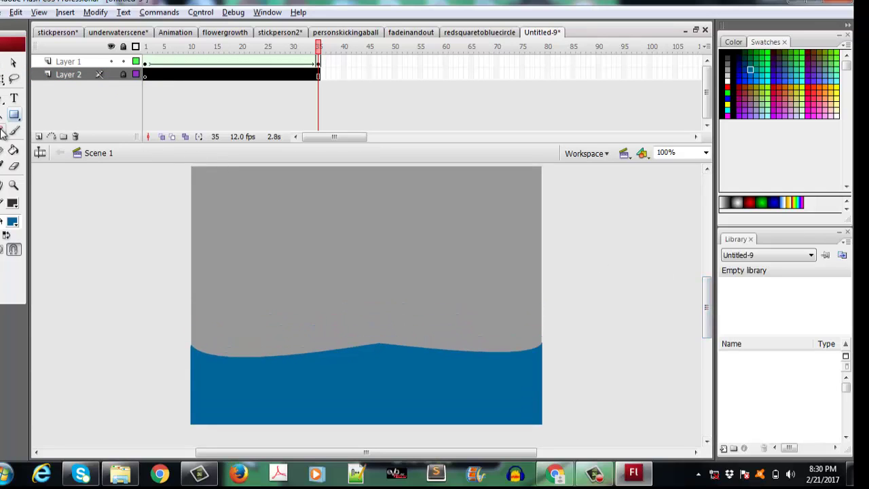
Step: Draw a steel blue rectangle over the entire stage on Layer 1 and move that layer beneath Layer 2
left_click(101, 62)
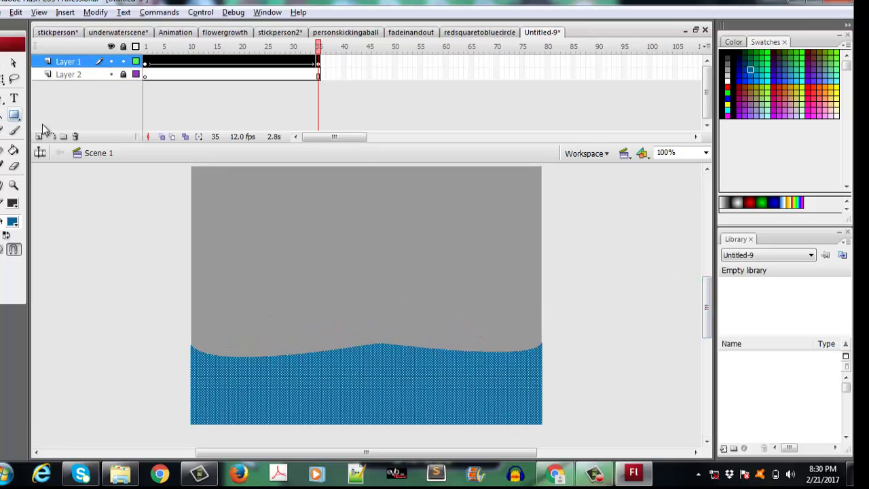
left_click_drag(188, 167, 566, 429)
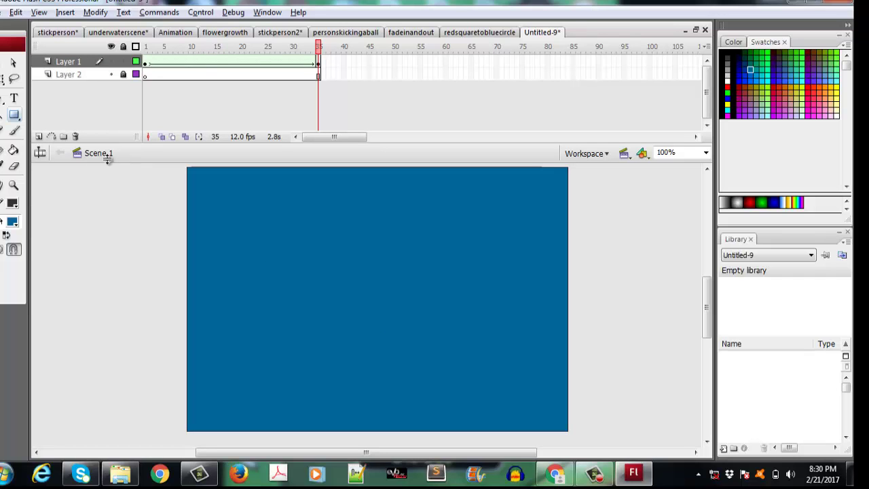
left_click_drag(62, 61, 77, 83)
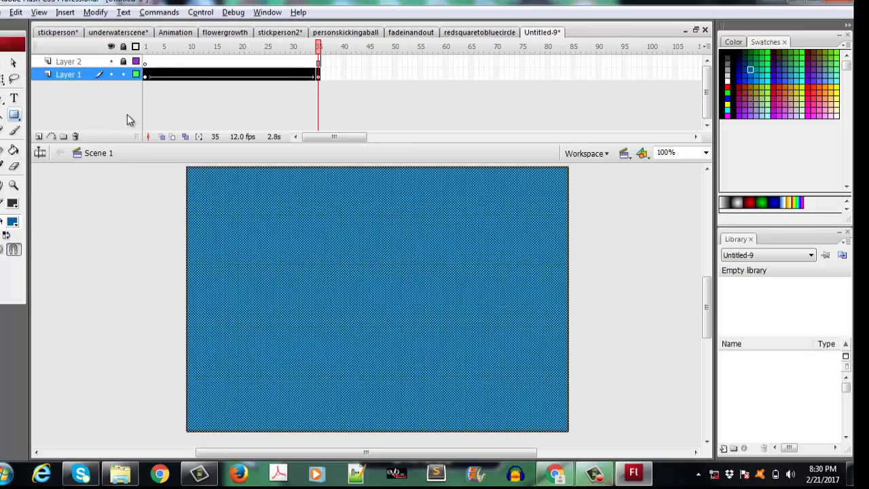
left_click(3, 62)
left_click(152, 187)
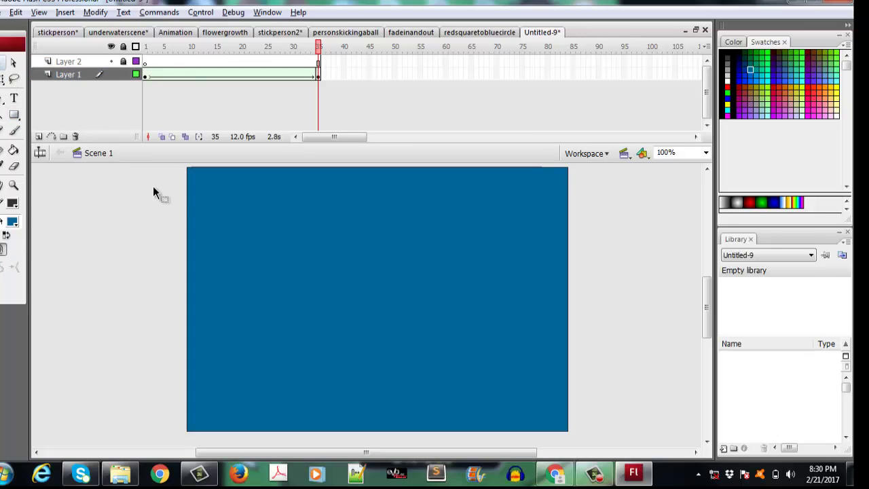
Step: Check Layer 1 between frames 1 and 35, and undo the rectangle along with the layer locking and reordering
left_click(146, 75)
left_click(173, 221)
left_click_drag(146, 75, 319, 76)
key("Return")
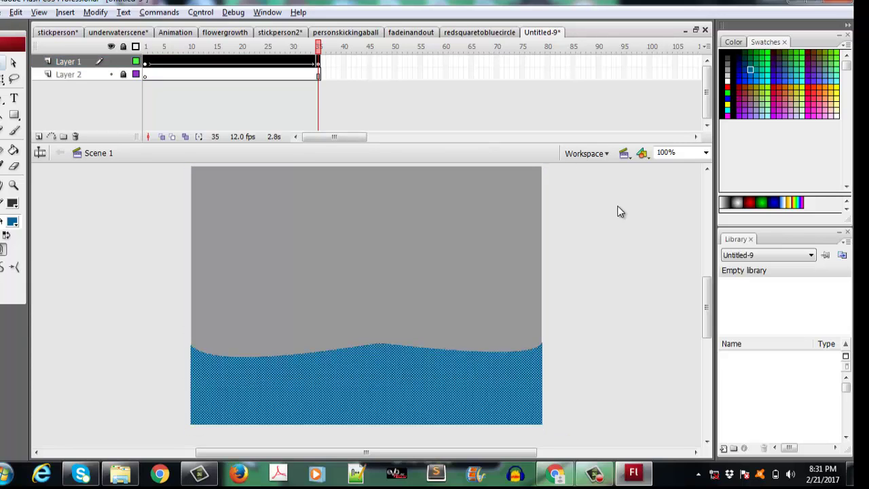
key("ctrl+z")
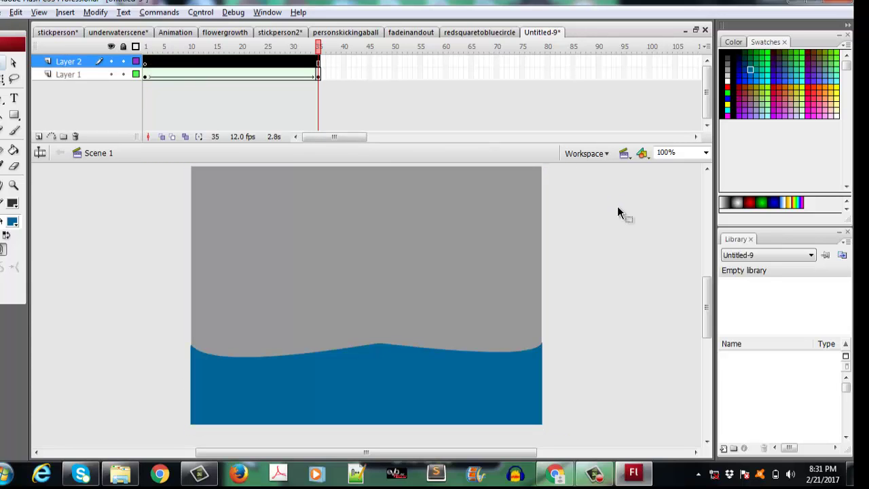
left_click(442, 281)
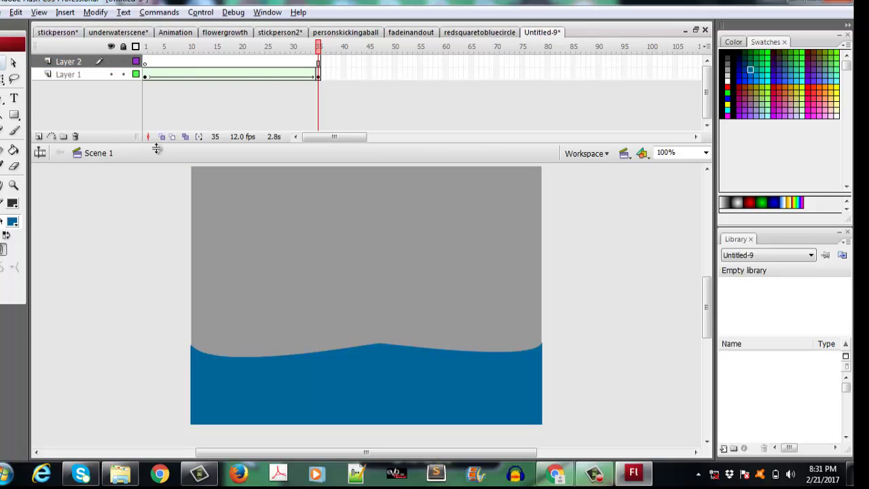
Step: Lock Layer 1 with the river and move Layer 2 below it
left_click(124, 75)
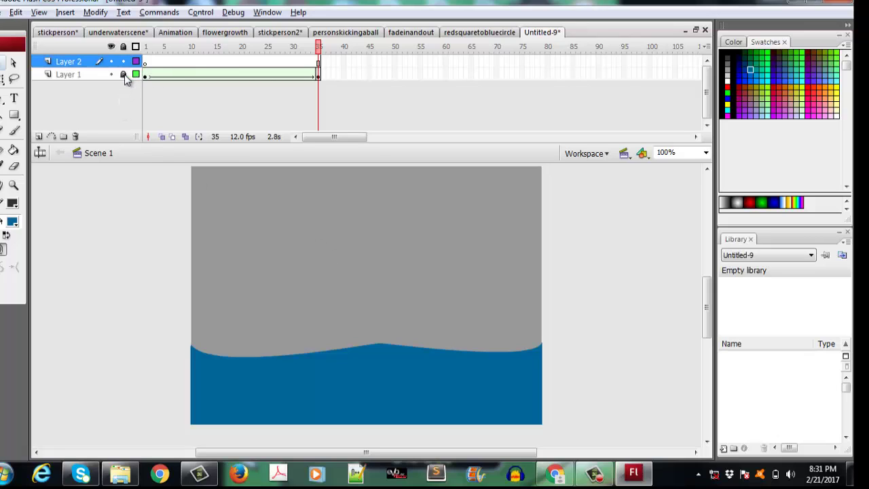
left_click(84, 63)
left_click_drag(85, 79, 88, 81)
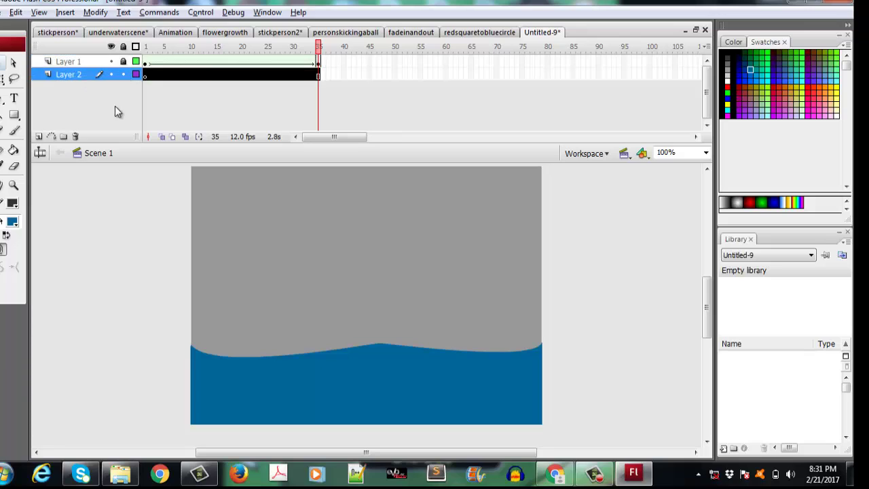
Step: Draw a steel blue rectangle covering the whole stage on frame 1 of Layer 2
left_click(143, 76)
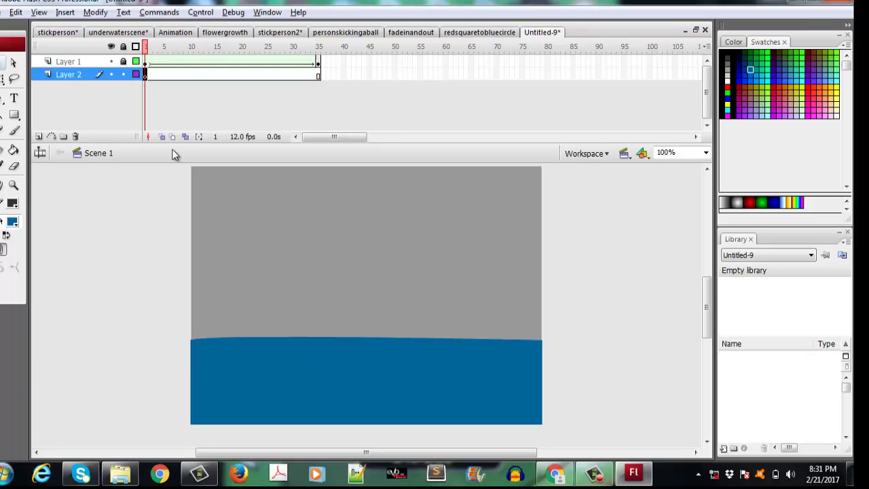
left_click(14, 114)
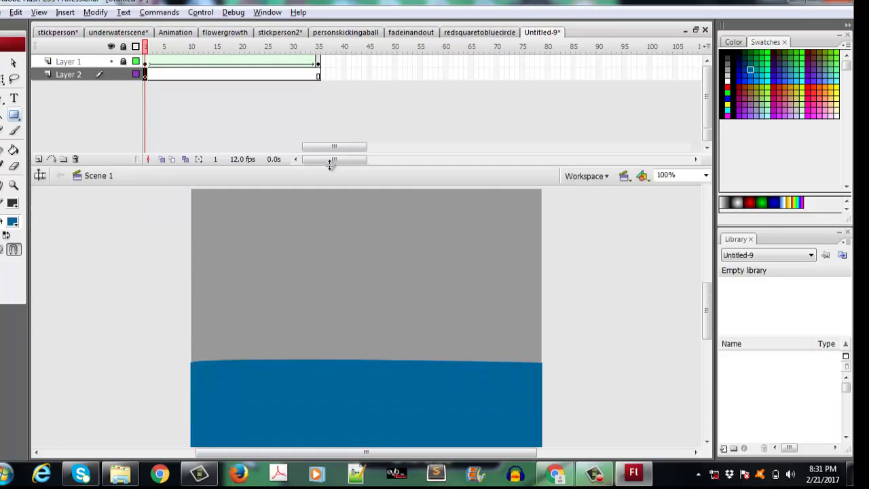
left_click_drag(188, 145, 545, 406)
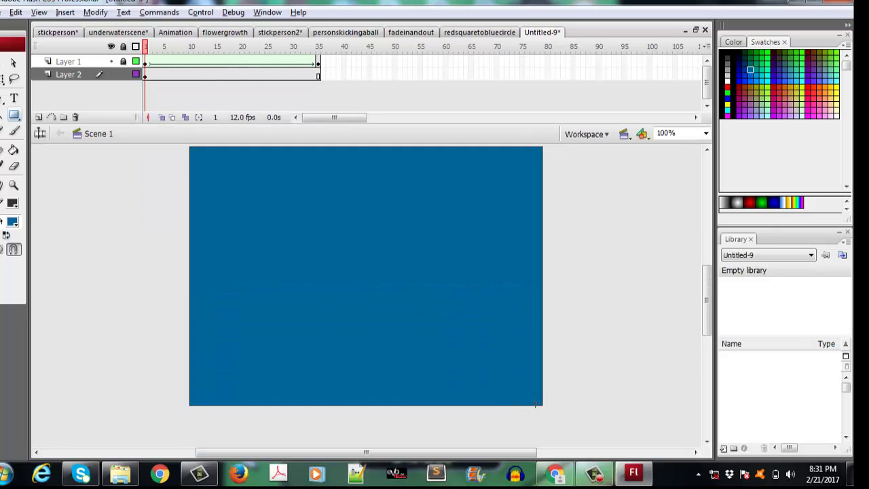
Step: Recolor the full-stage background rectangle on Layer 2 light gray (#CCCCCC)
left_click(12, 62)
left_click(226, 225)
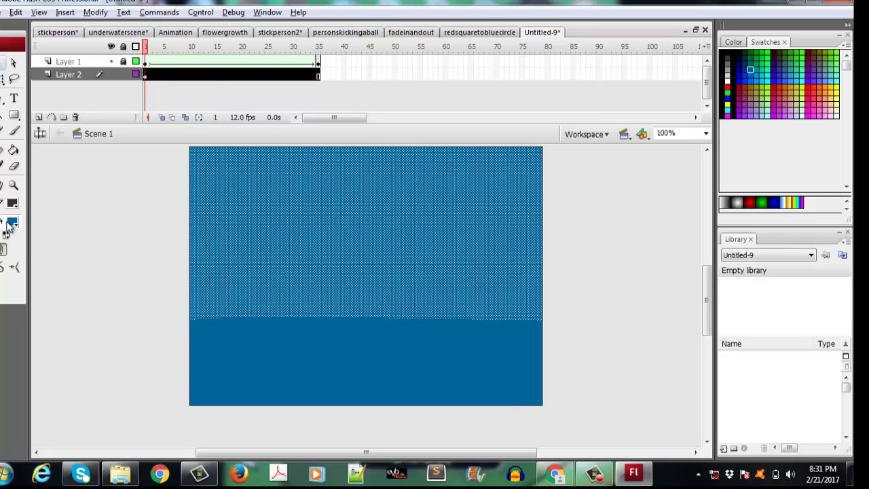
left_click(9, 223)
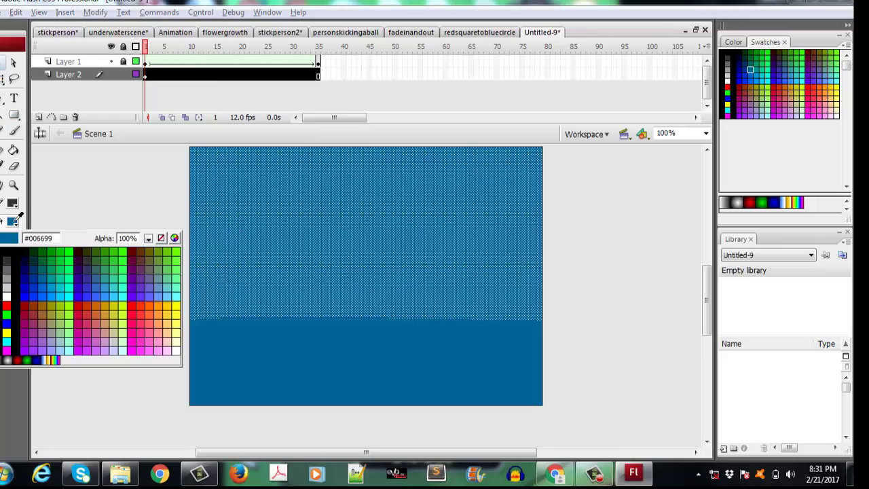
left_click(8, 279)
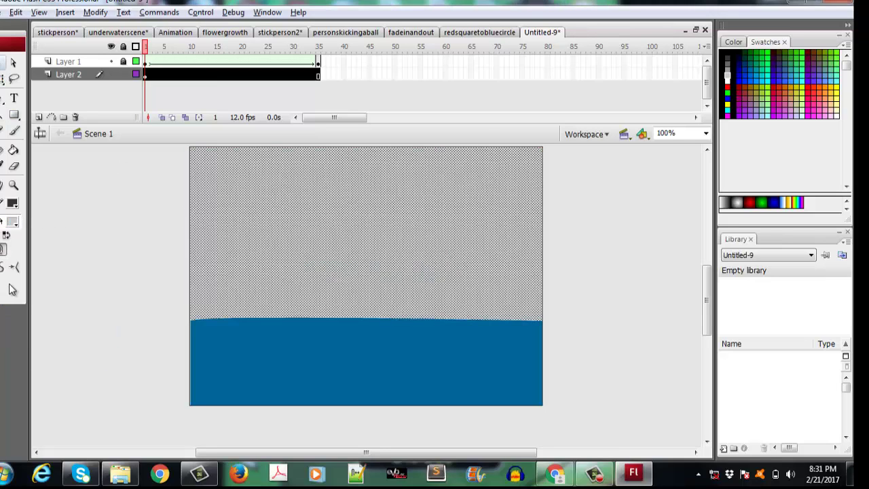
left_click(118, 255)
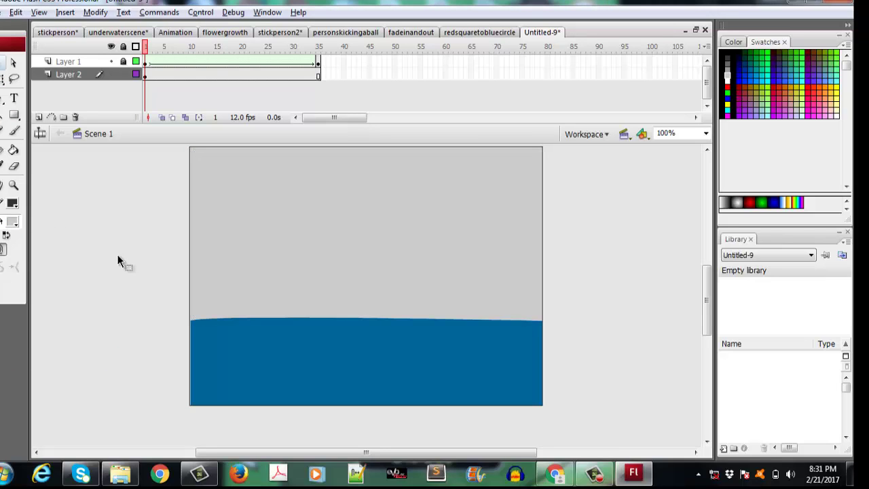
left_click(247, 252)
left_click(9, 223)
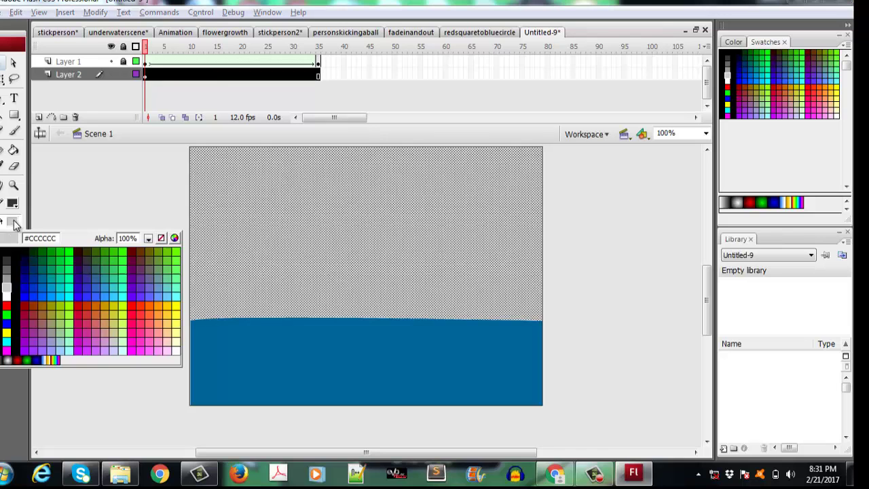
left_click(9, 278)
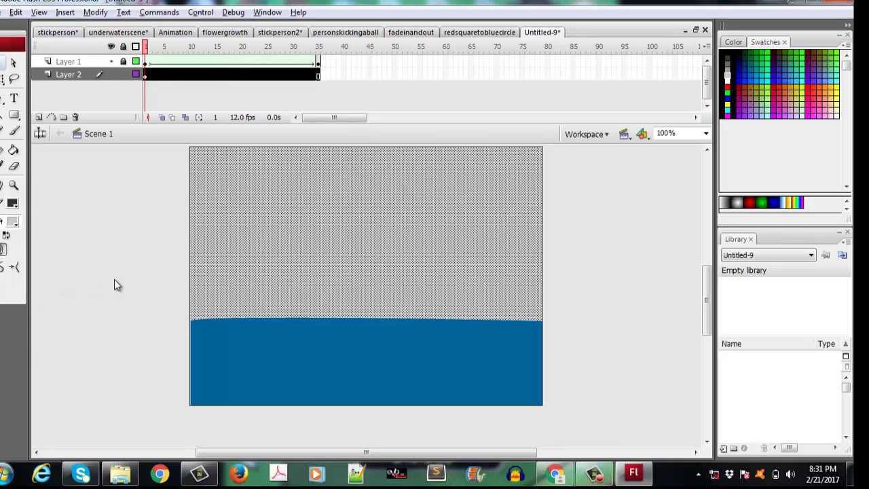
left_click(114, 281)
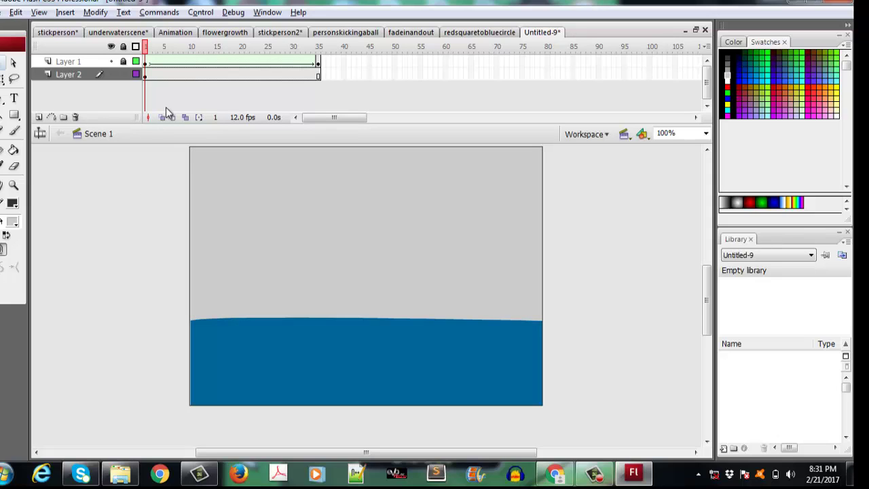
Step: Add a layer named trees above Layer 2 and check activity 15 on the animation activities page in the browser
left_click(39, 118)
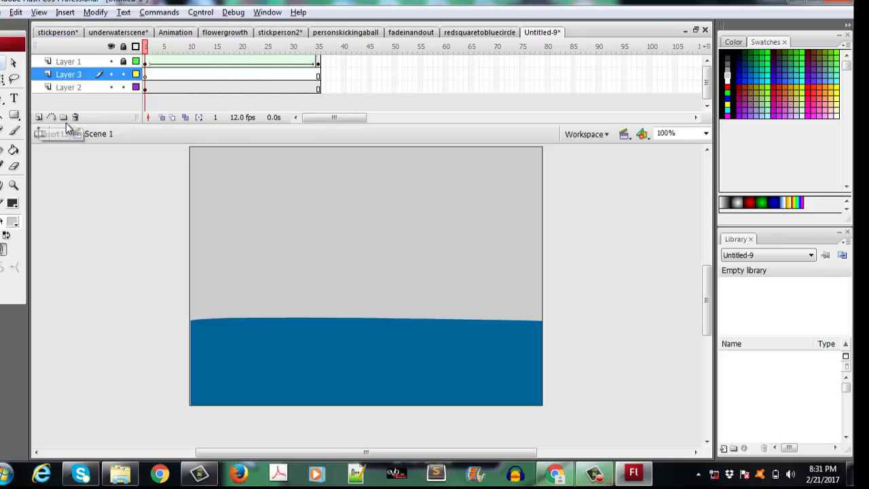
double_click(70, 74)
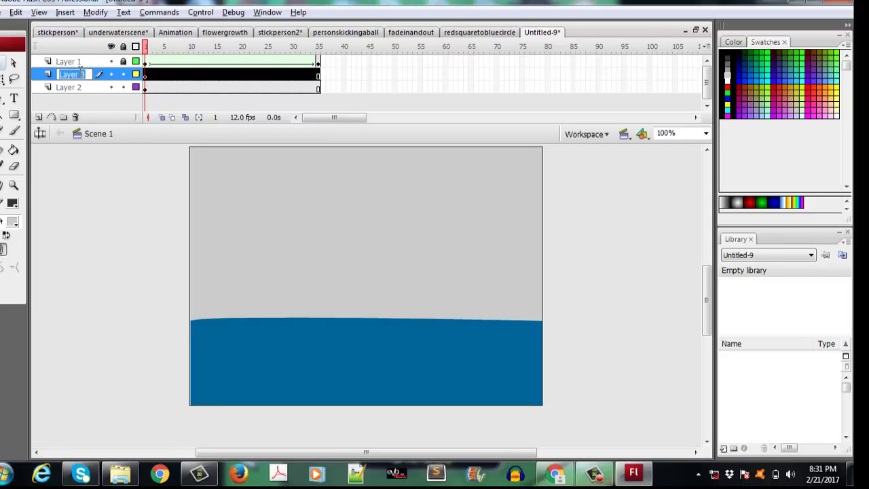
type("trees")
left_click(90, 215)
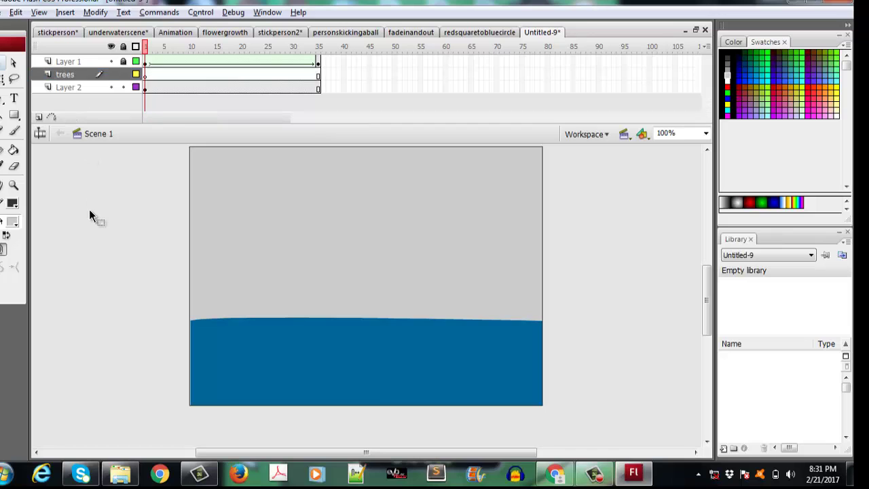
left_click(552, 479)
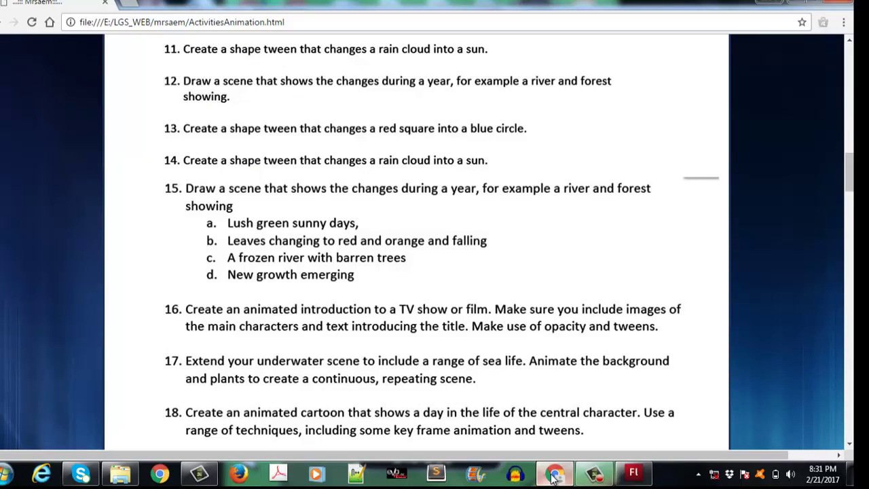
left_click(553, 475)
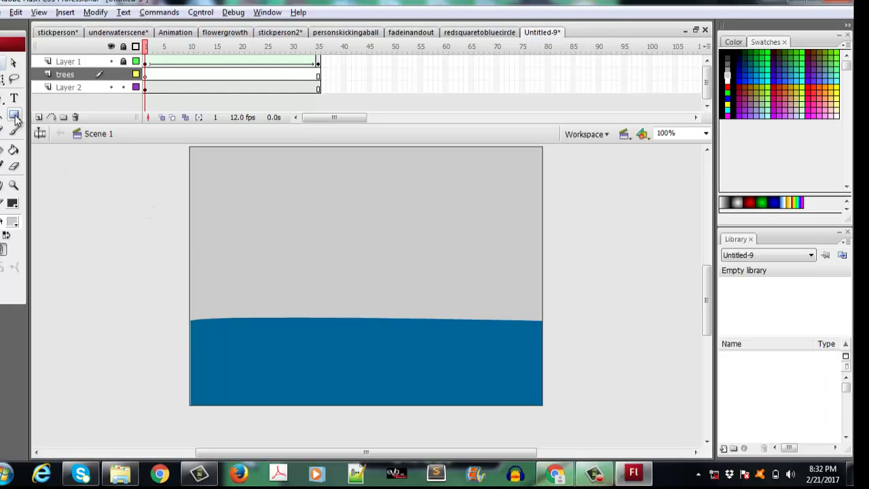
Step: Outline a tree in dark green with the Brush tool on the trees layer, standing on the river bank near the stage's left edge
left_click(14, 116)
left_click(15, 131)
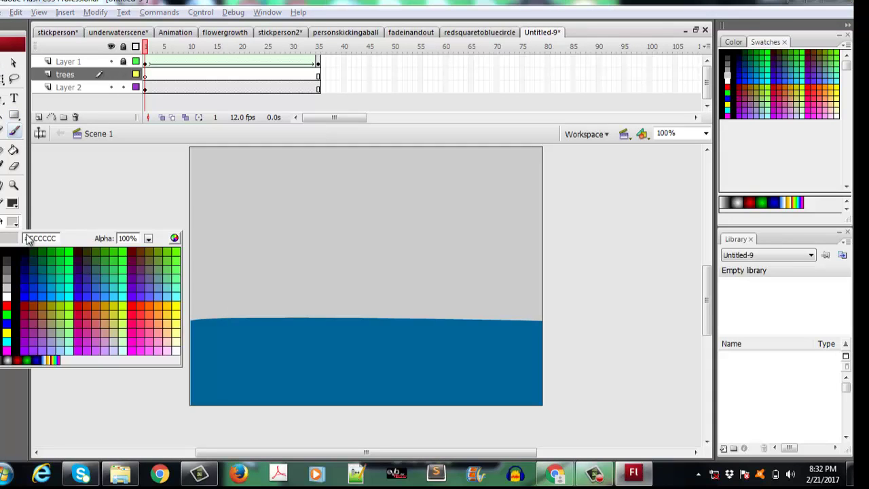
left_click(12, 223)
left_click(42, 260)
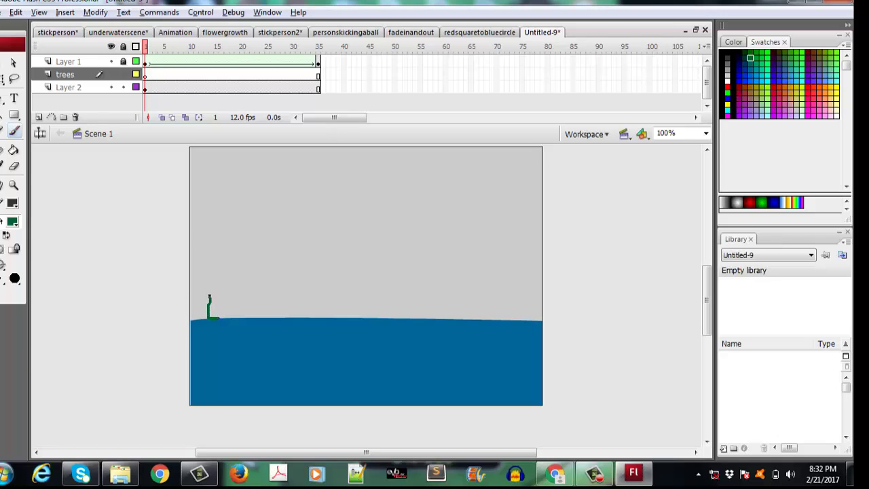
left_click_drag(213, 229, 213, 229)
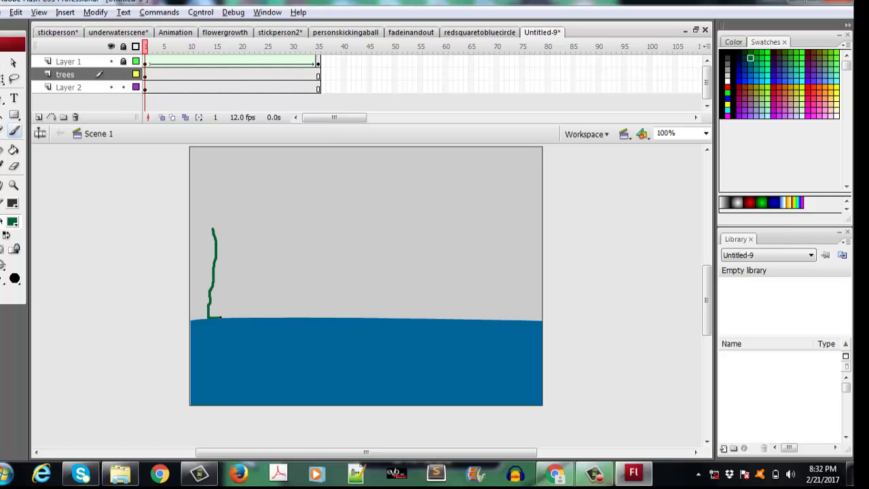
left_click_drag(229, 317, 231, 293)
mouse_move(214, 230)
left_mouse_down()
mouse_move(189, 224)
mouse_move(206, 182)
mouse_move(229, 178)
mouse_move(243, 190)
mouse_move(234, 235)
left_mouse_up()
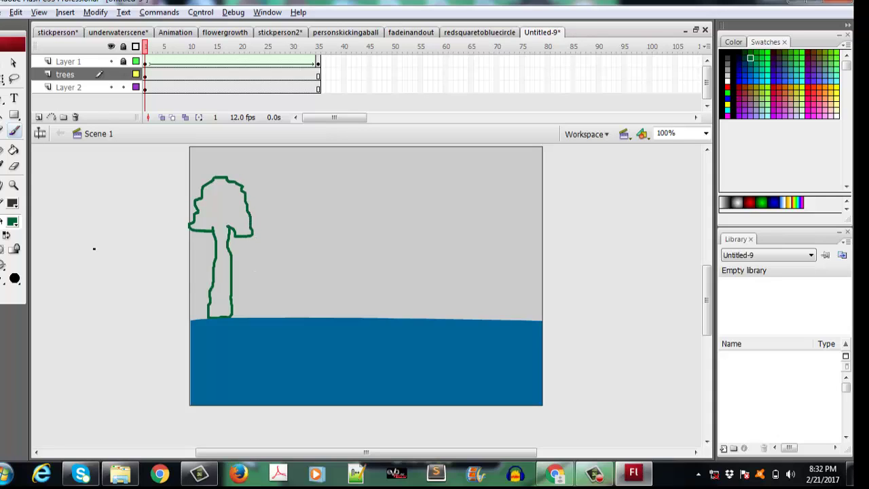
Step: Fill the trunk and crown of the outlined tree with the same dark green
left_click(13, 149)
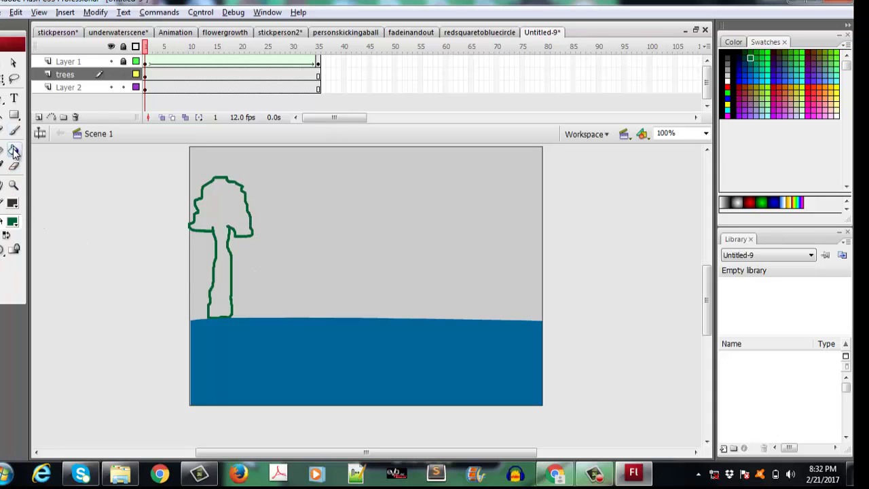
left_click(208, 207)
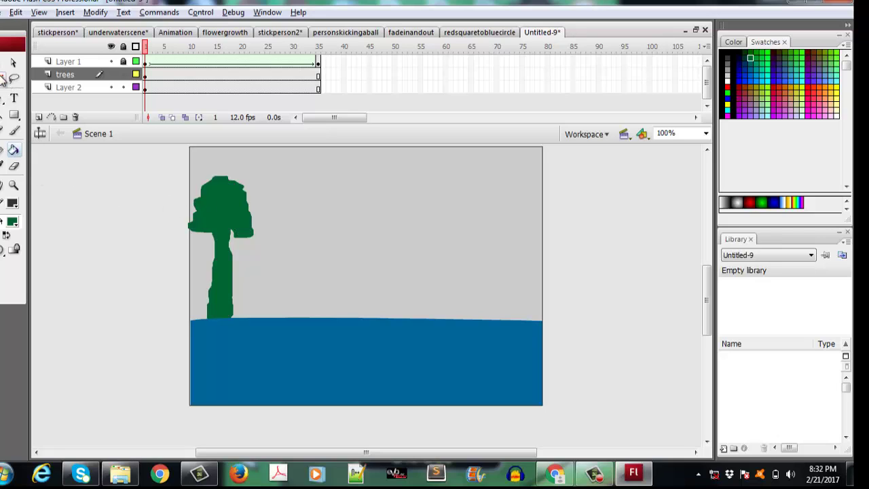
left_click(10, 63)
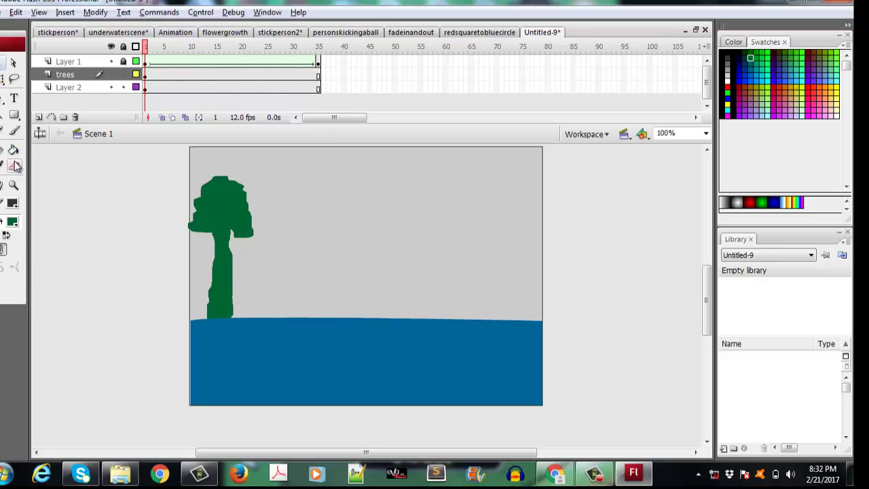
Step: Brush the outline of a second tree on the right part of the river bank and fill it with dark green
left_click(14, 131)
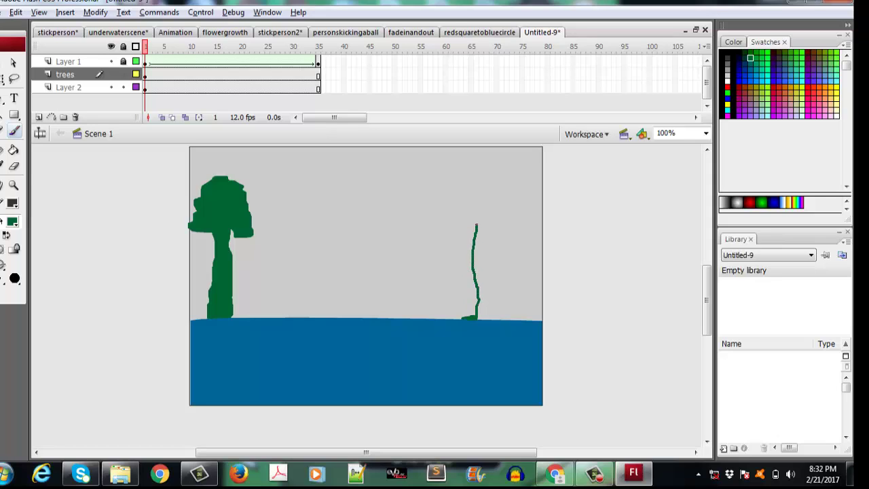
left_click_drag(459, 310, 460, 285)
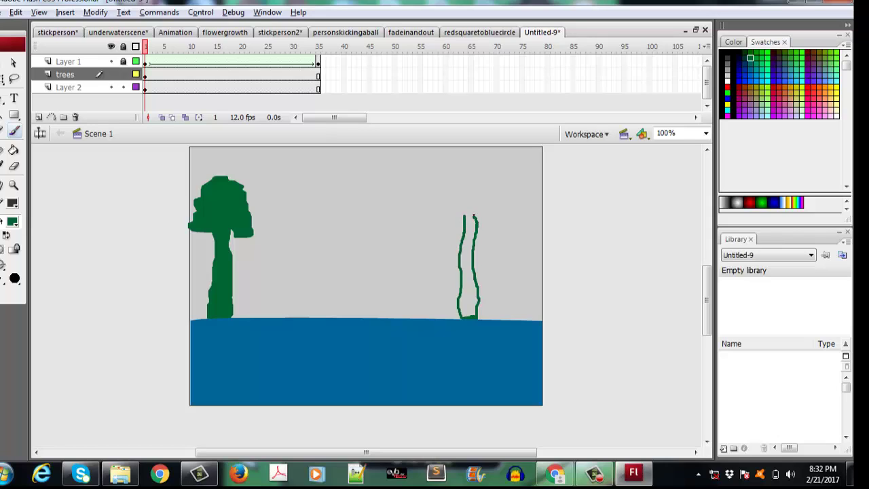
left_click_drag(464, 217, 441, 219)
mouse_move(428, 189)
left_mouse_down()
mouse_move(476, 159)
mouse_move(510, 167)
mouse_move(502, 215)
mouse_move(481, 218)
left_mouse_up()
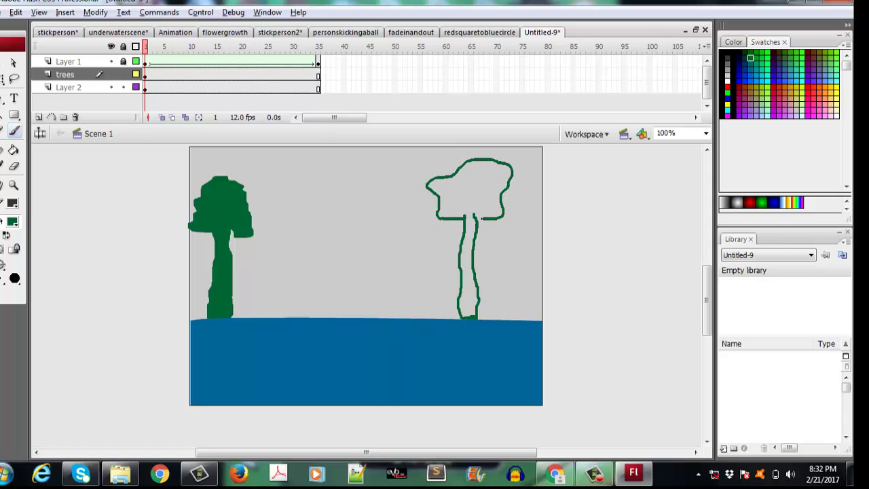
left_click(13, 150)
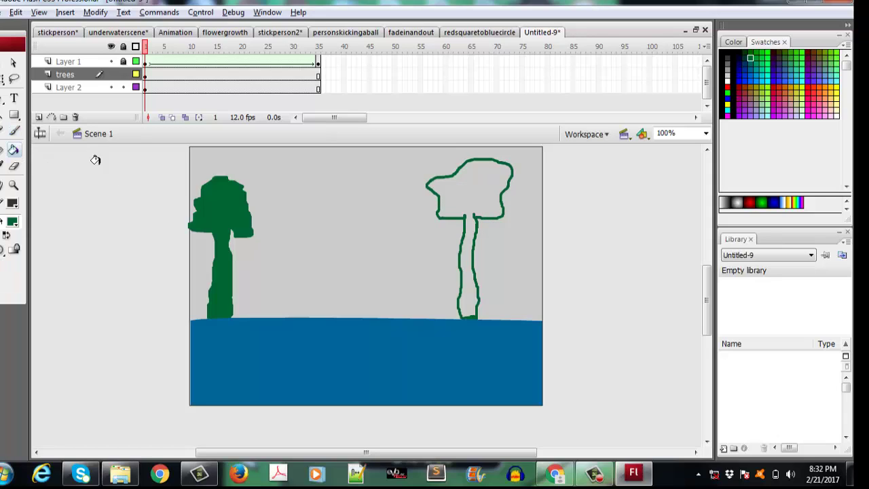
left_click(474, 199)
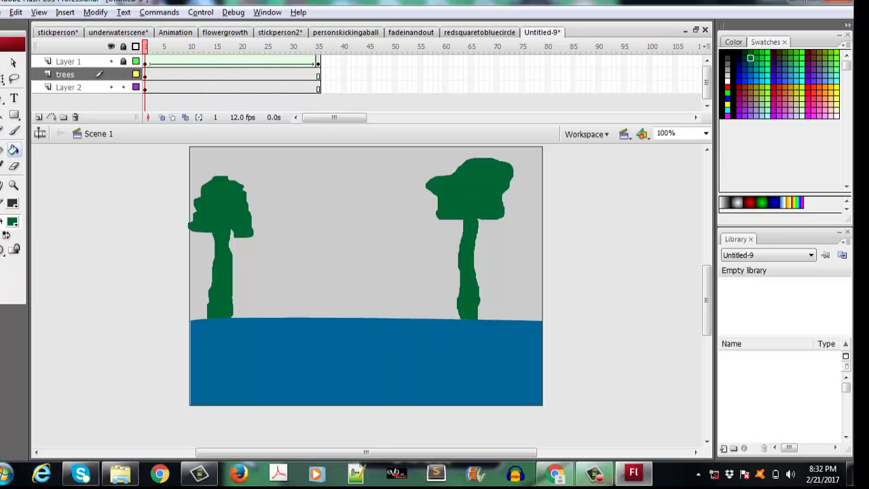
Step: Add a layer named leaves above the trees layer
left_click(39, 117)
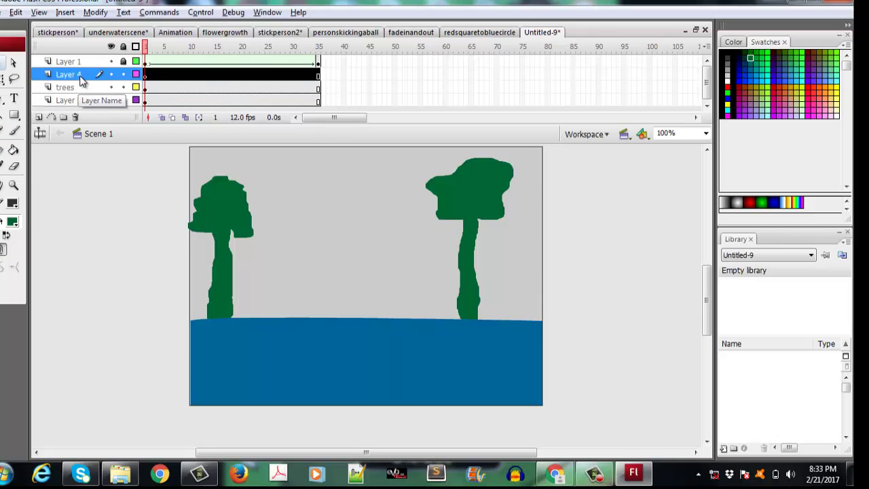
double_click(88, 74)
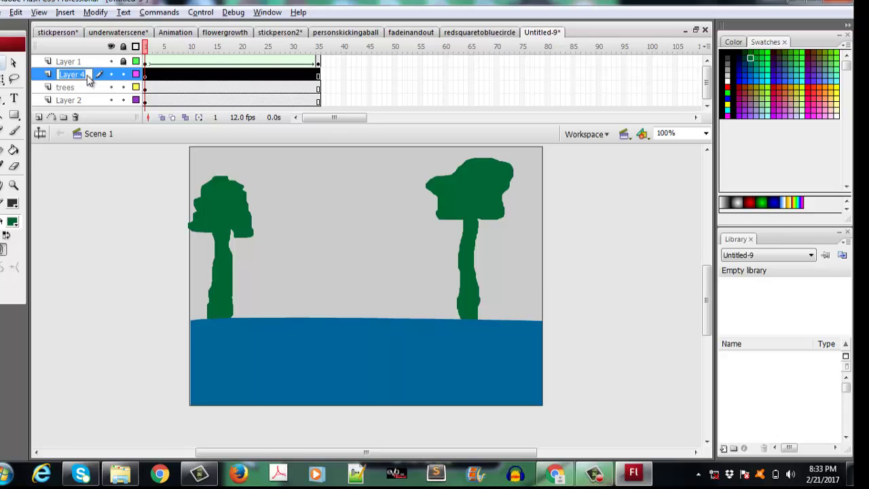
type("leaves")
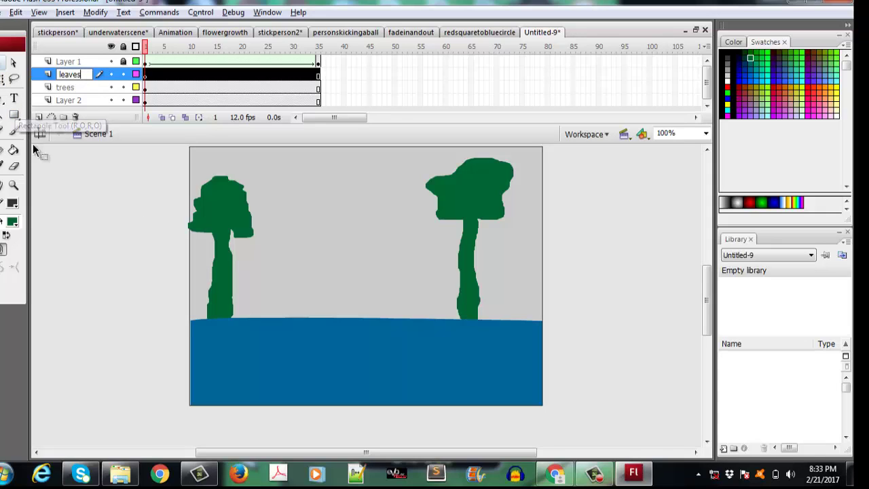
Step: Paint a small dark green leaf beside the left tree with the Brush tool on the leaves layer
left_click(14, 115)
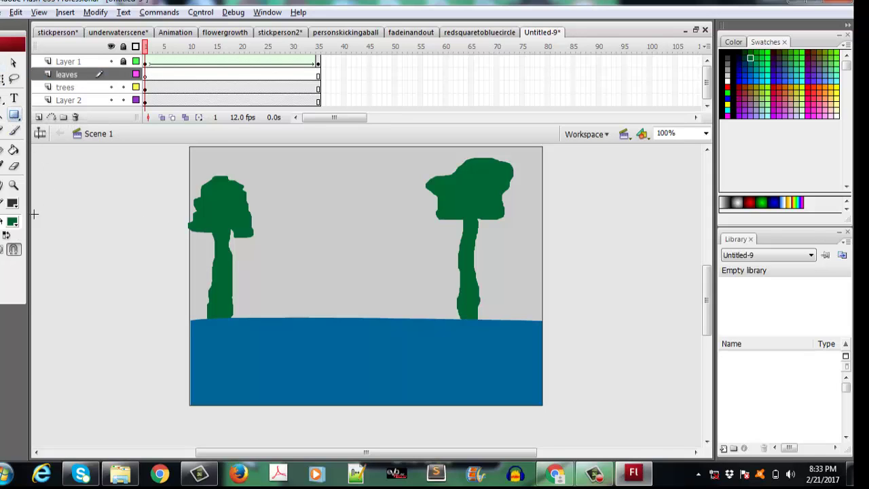
left_click(14, 131)
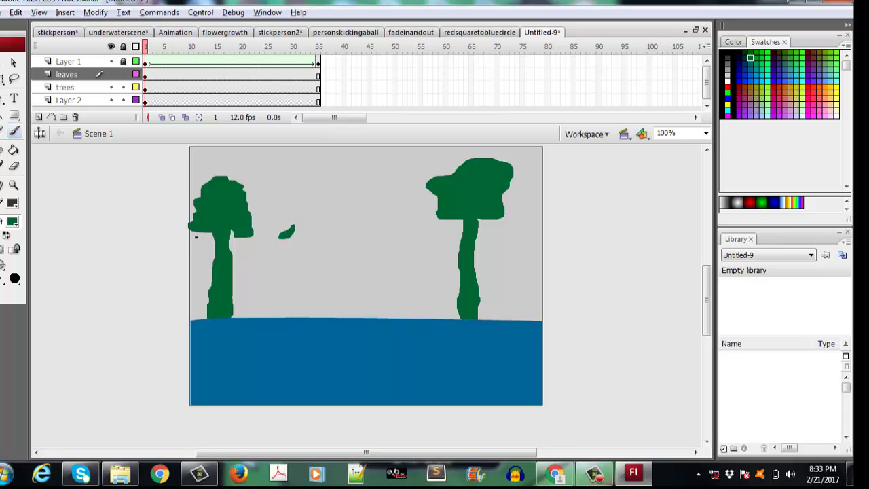
left_click(3, 61)
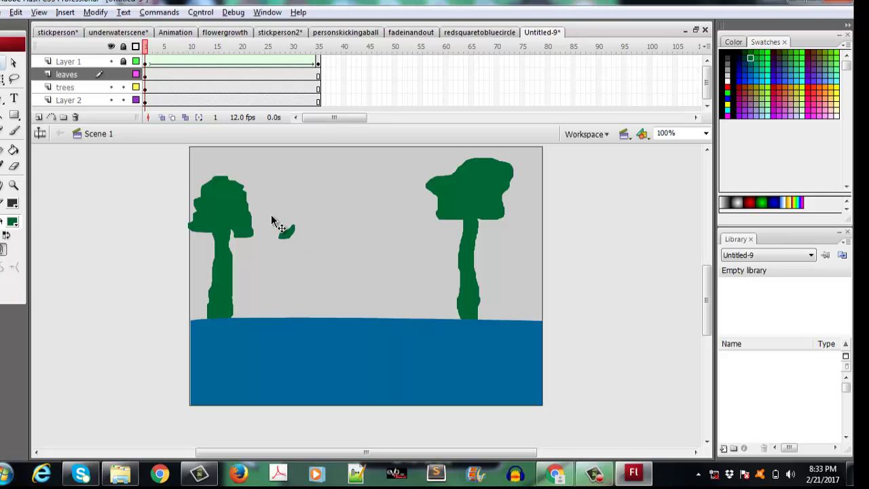
left_click_drag(272, 216, 309, 261)
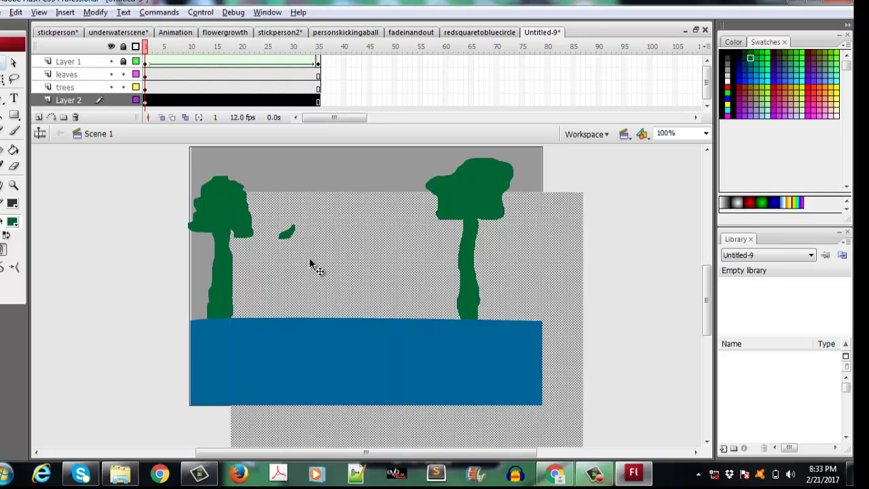
key("ctrl+z")
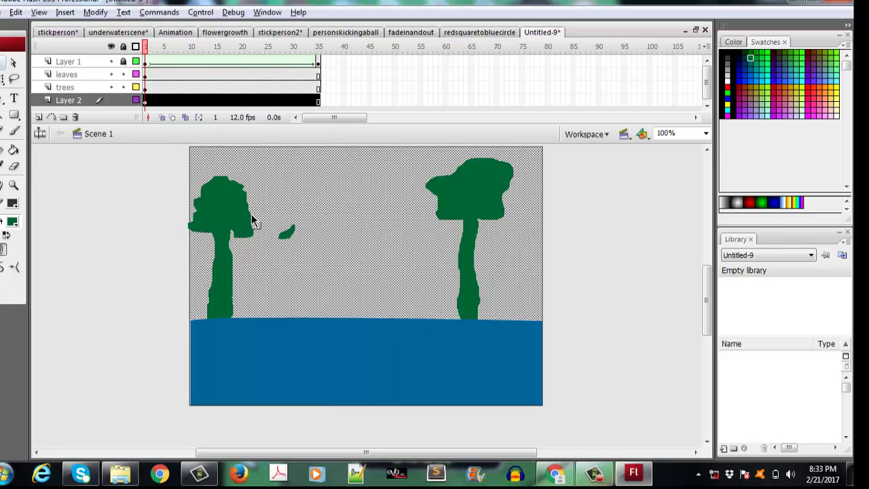
left_click(114, 195)
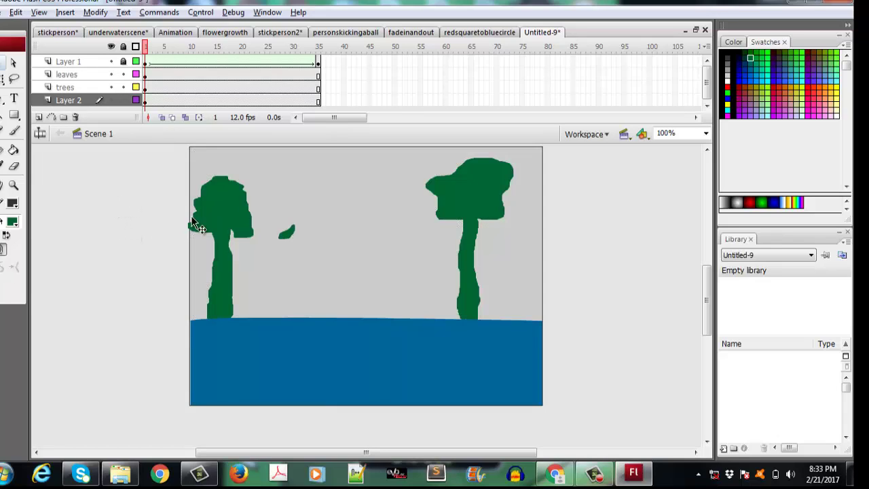
Step: Lock Layer 2, which holds the gray background rectangle
left_click(288, 234)
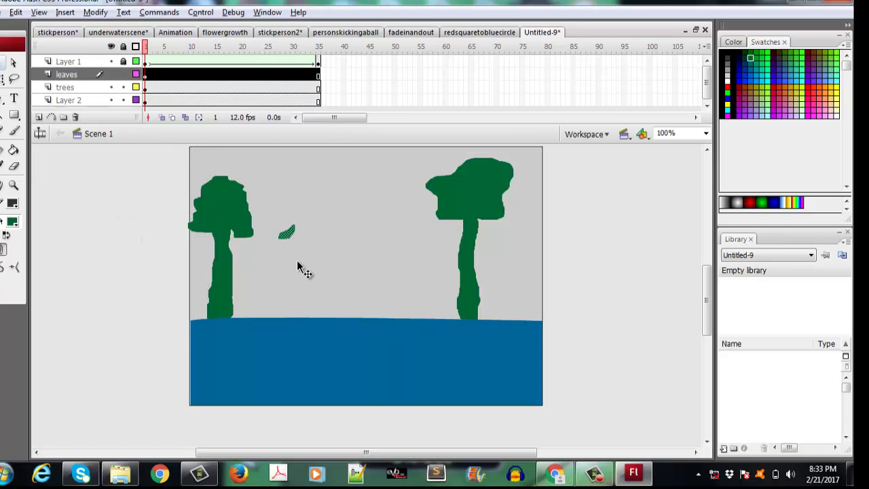
left_click(298, 262)
left_click(123, 101)
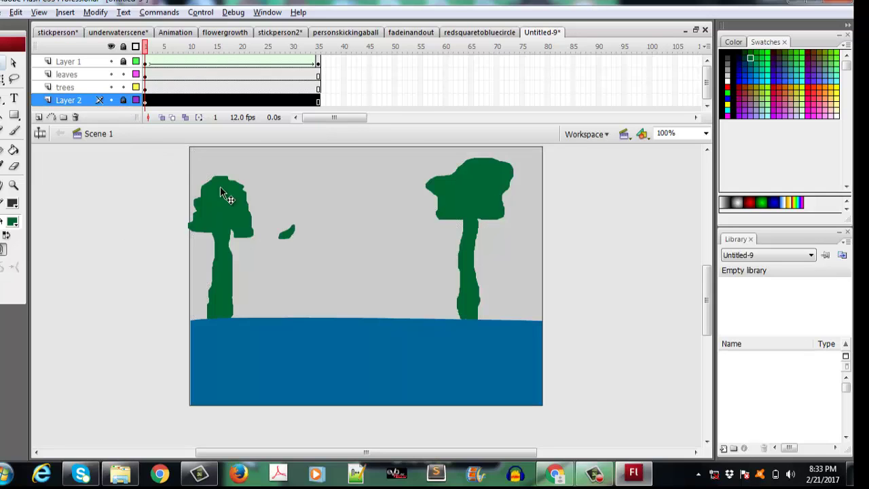
Step: Move the leaf onto the left tree's crown and motion tween the leaves layer from frame 1 to a keyframe at frame 35
left_click(285, 234)
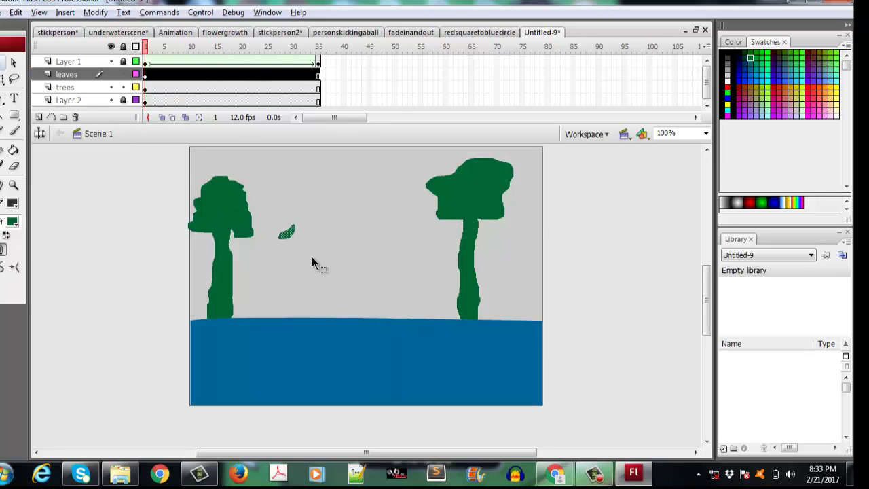
left_click_drag(293, 239, 243, 225)
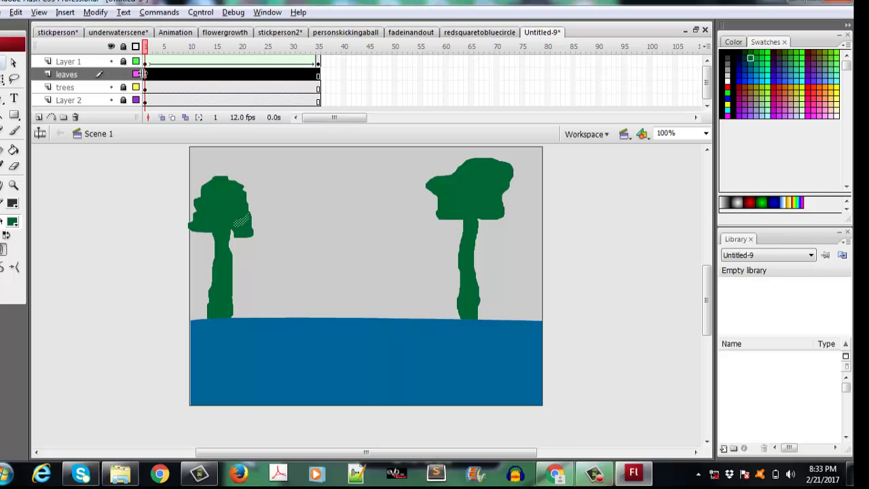
left_click(145, 75)
right_click(317, 76)
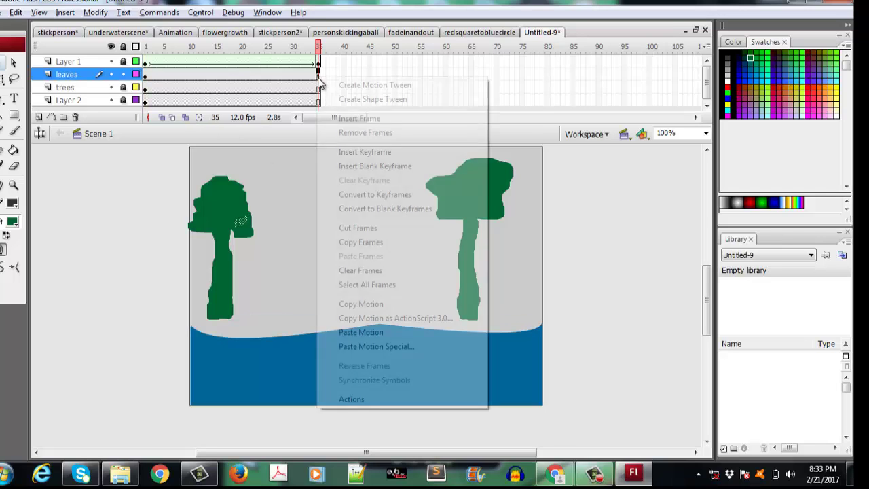
left_click(364, 152)
left_click(303, 75)
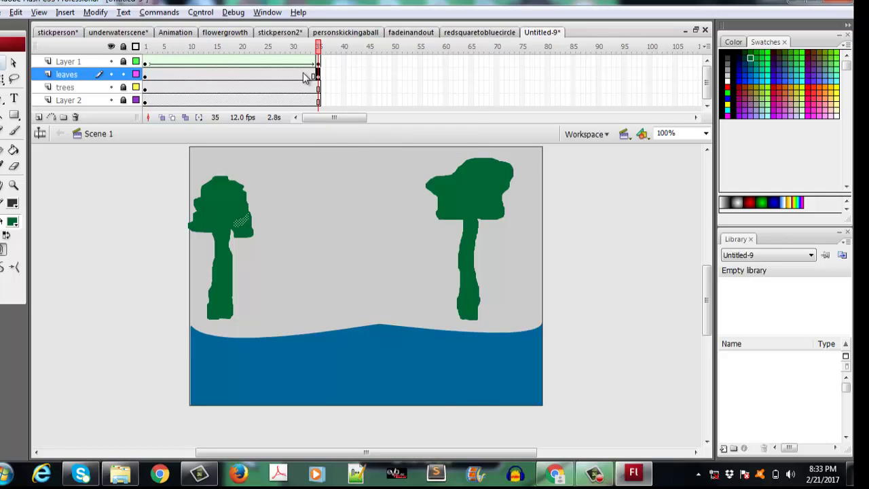
right_click(302, 75)
left_click(325, 78)
right_click(319, 79)
left_click(334, 82)
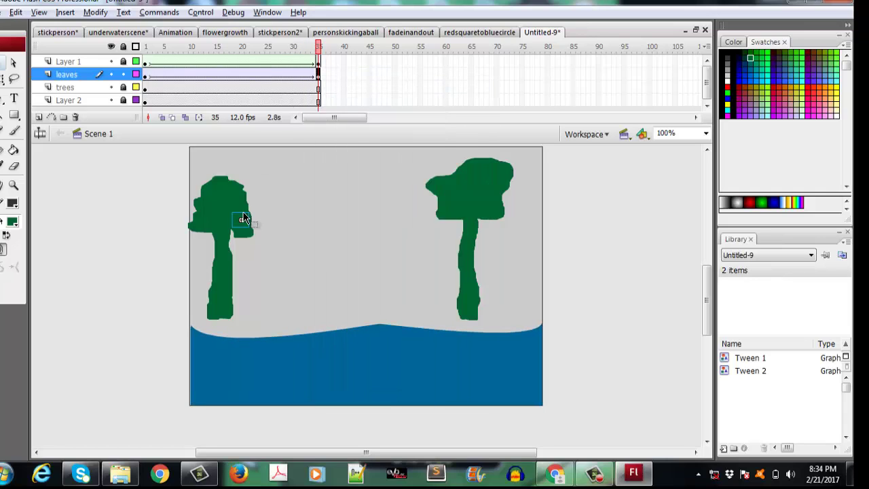
Step: At frame 35, move the leaf down to the ground beside the left tree's trunk and flatten it with Free Transform
left_click_drag(242, 220, 262, 319)
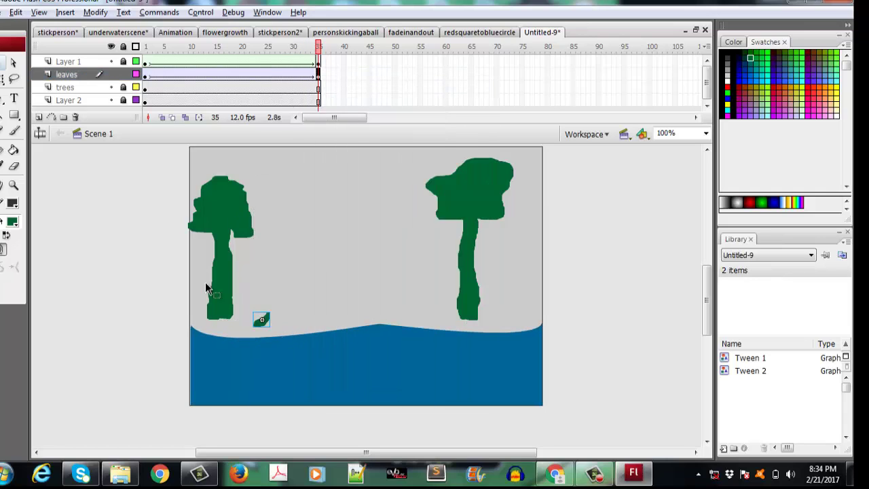
left_click(2, 78)
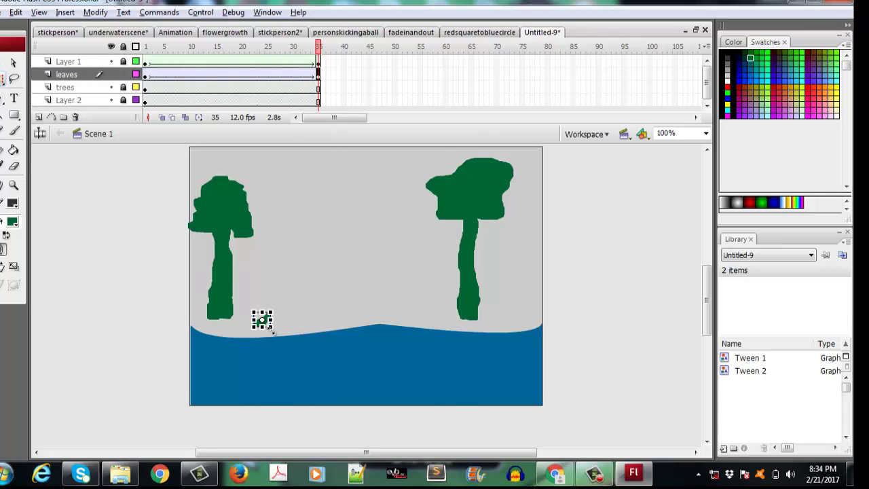
left_click_drag(272, 310, 270, 316)
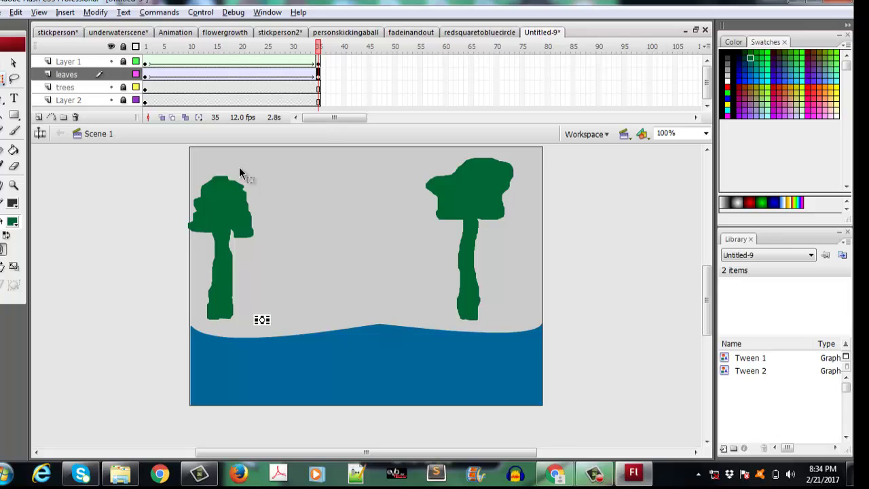
key("Return")
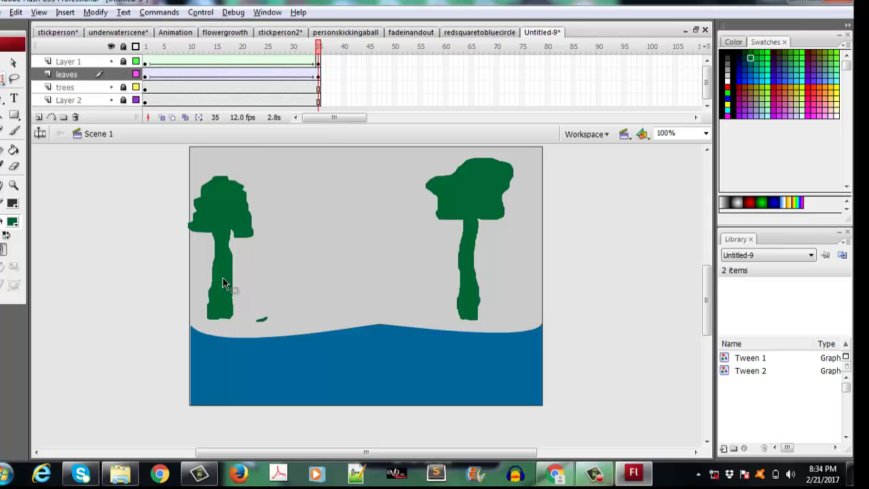
left_click(262, 319)
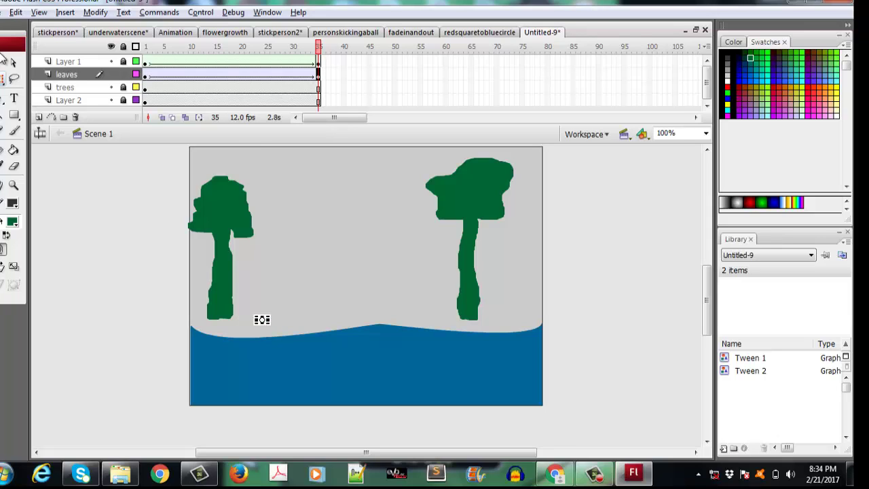
Step: Try to add a second leaf in frame 1 by pasting a copy of the existing one and rotating it slightly
left_click(145, 74)
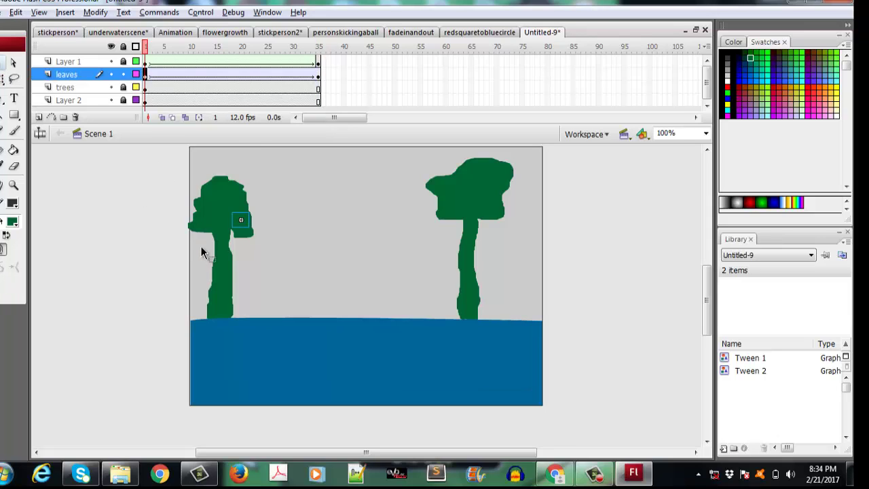
left_click(241, 220)
right_click(241, 220)
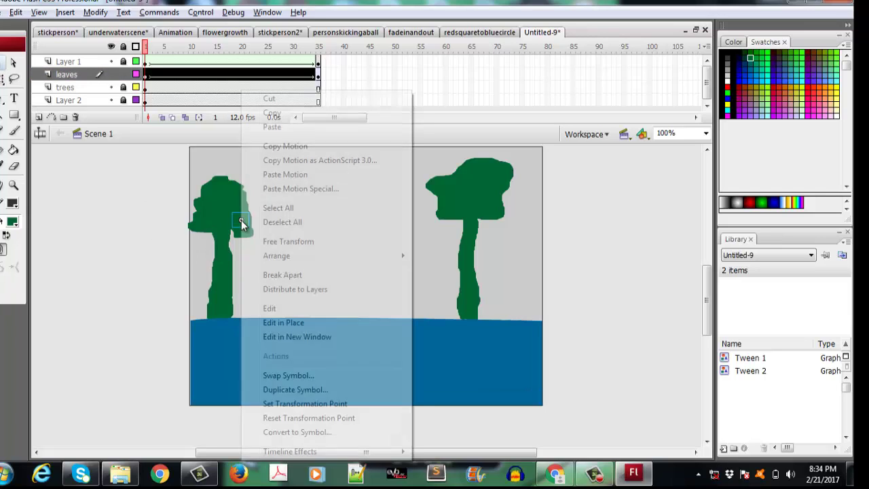
left_click(278, 113)
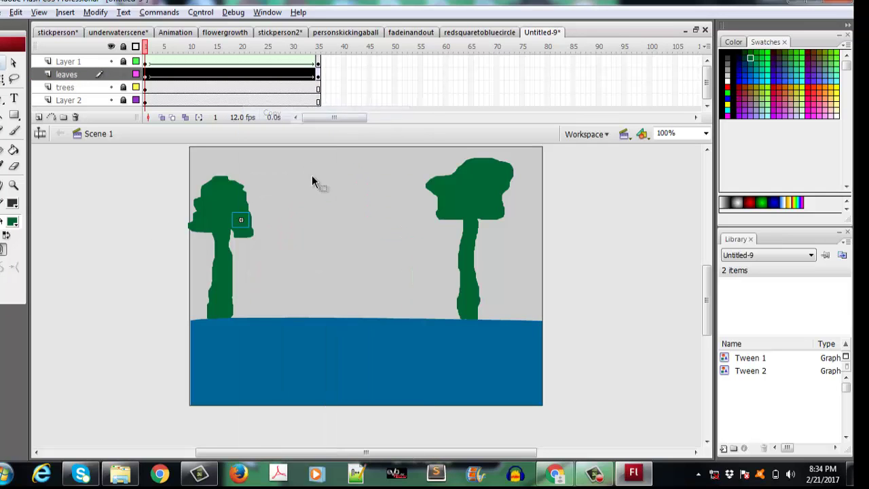
right_click(311, 177)
left_click(345, 222)
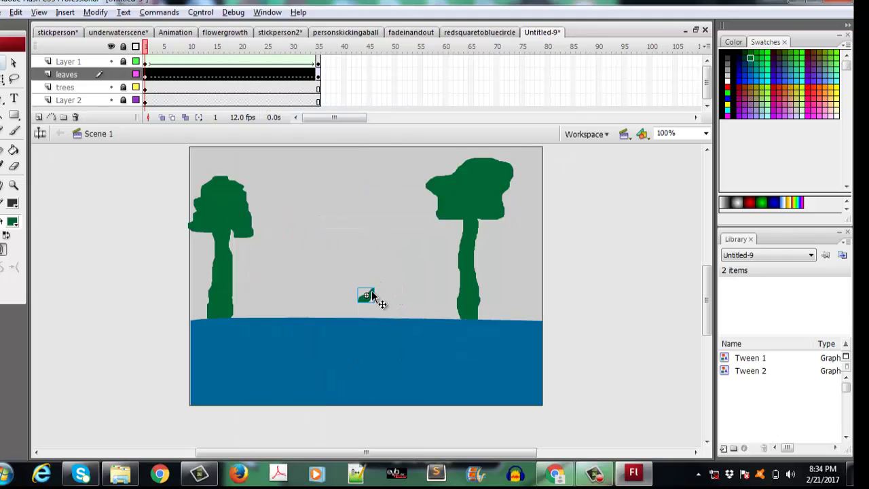
key("q")
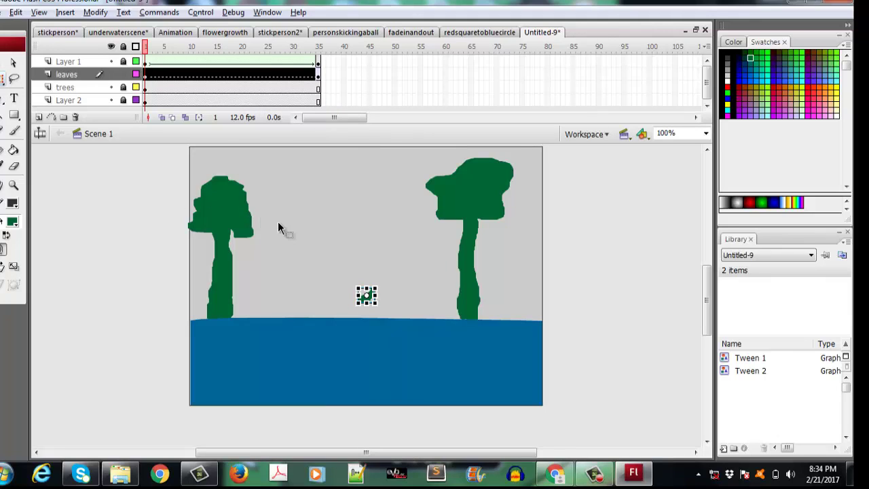
left_click_drag(388, 281, 361, 282)
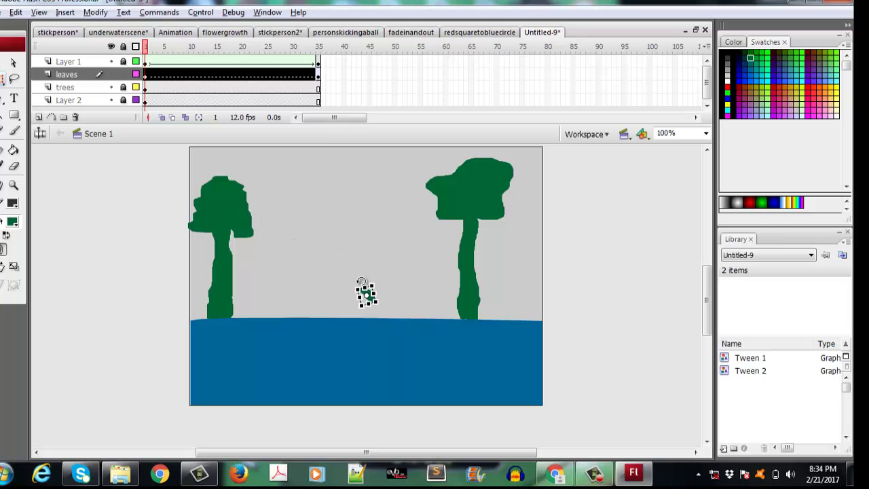
key("Return")
left_click(332, 297)
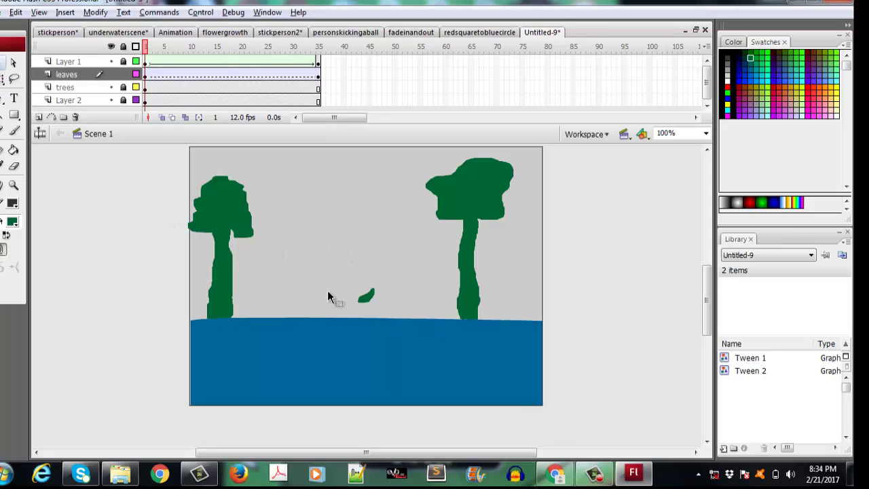
Step: Undo the pasted leaf copy and delete the leaves layer
key("ctrl+z")
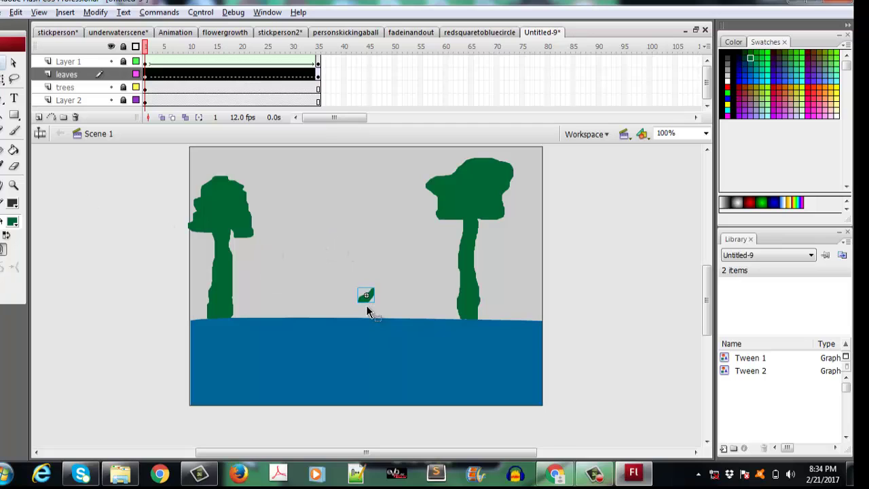
key("ctrl+z")
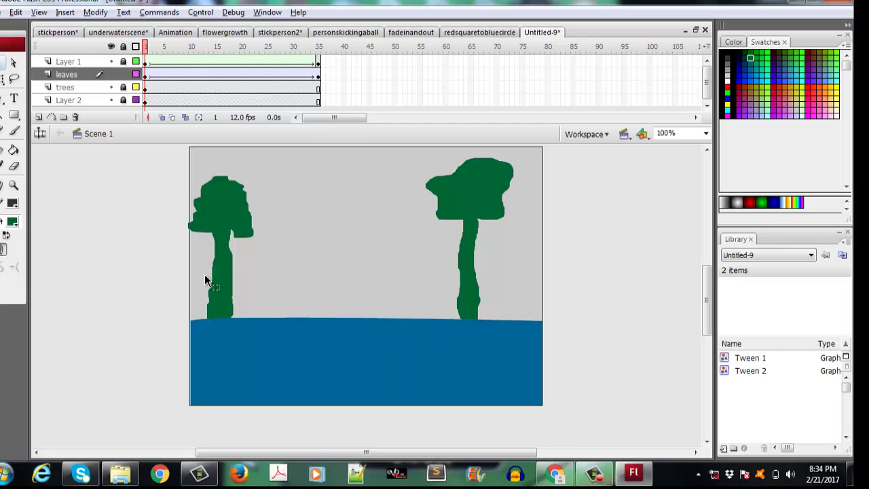
right_click(65, 76)
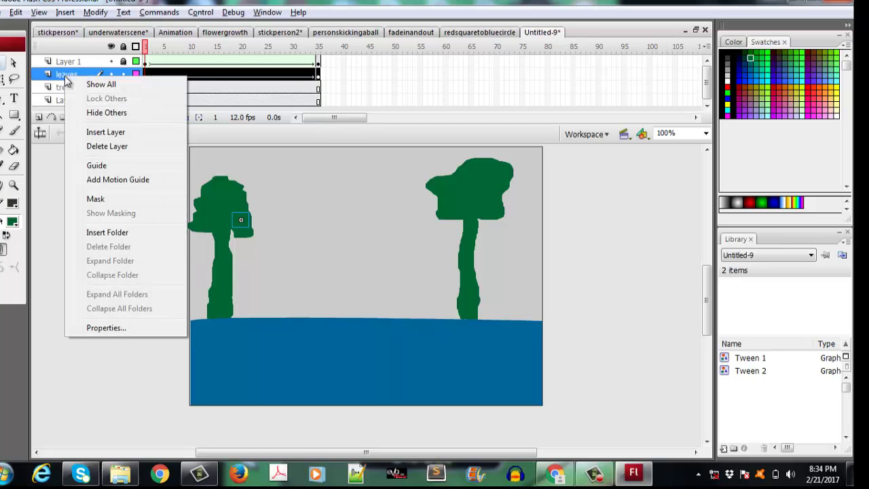
left_click(103, 146)
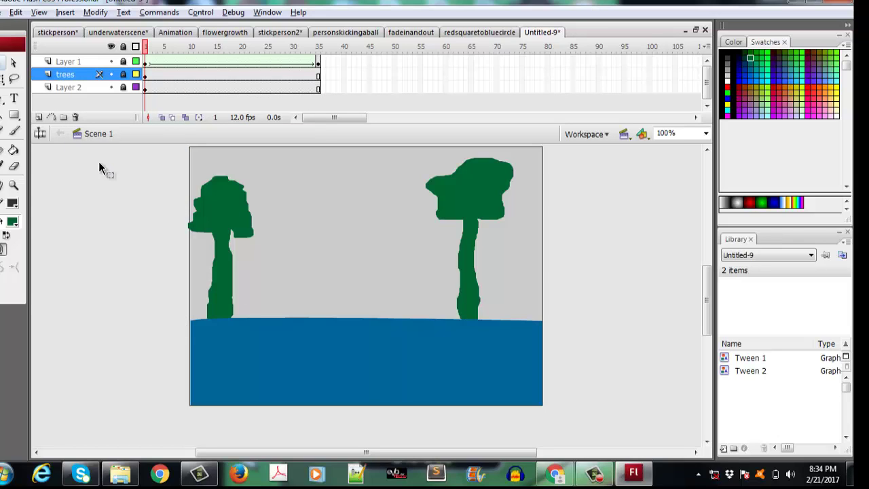
Step: Create a new movie clip symbol named leaves
key("ctrl+F9")
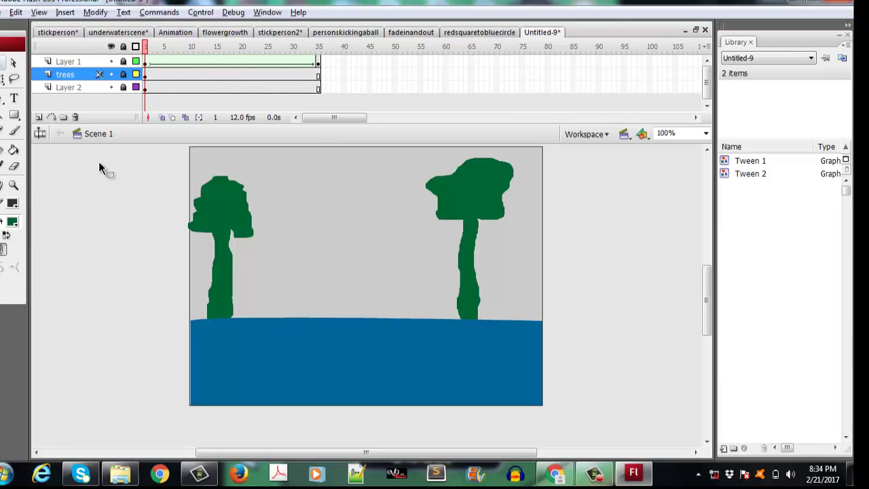
key("ctrl+F8")
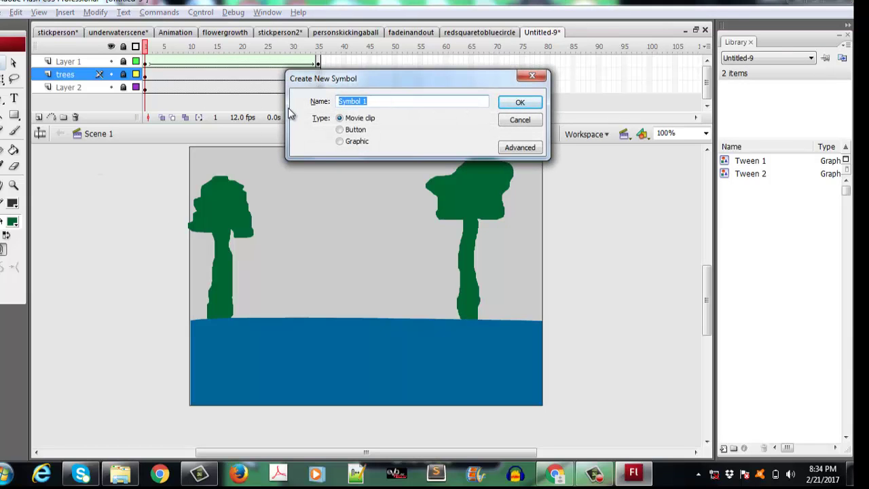
type("leaves")
left_click(508, 102)
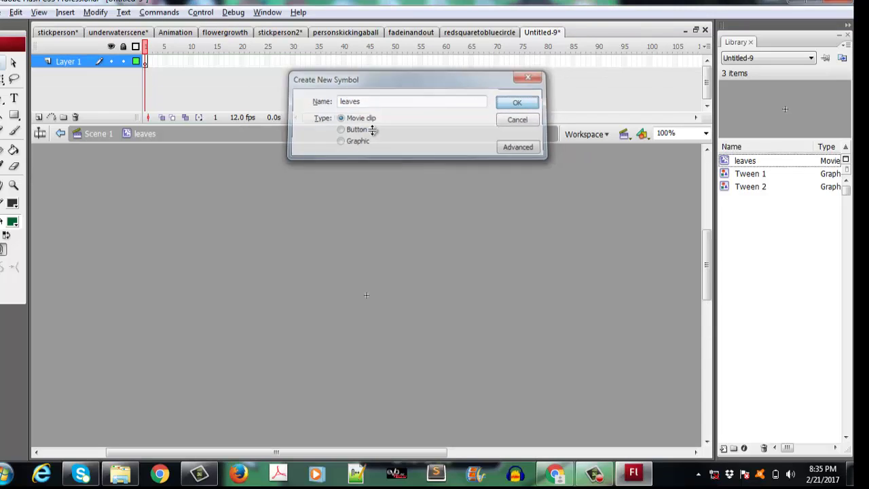
Step: Brush a small curved leaf outline in the leaves movie clip and fill it with dark green
left_click(14, 131)
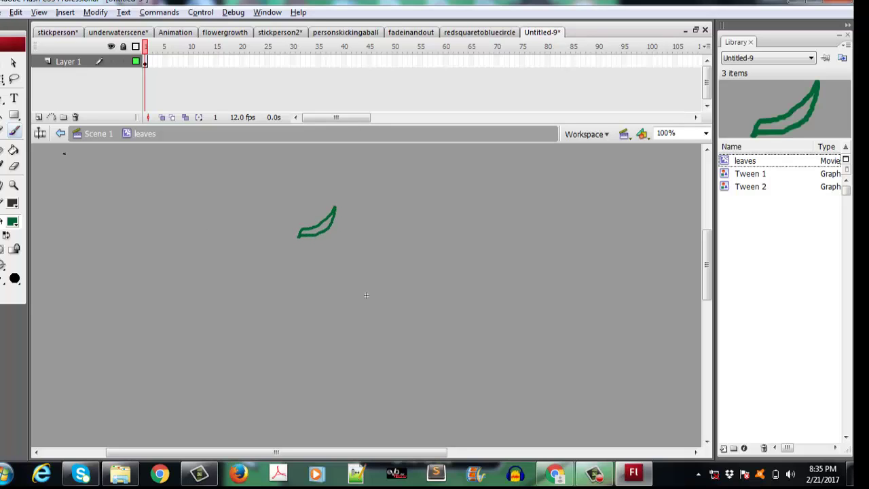
left_click(14, 149)
left_click(311, 227)
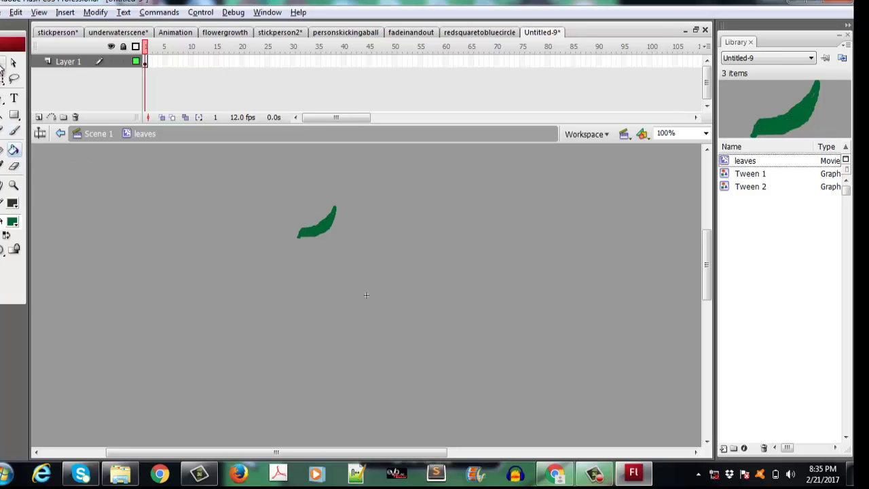
Step: Insert a keyframe at frame 35 of the leaves clip and create a motion tween for the leaf
right_click(321, 63)
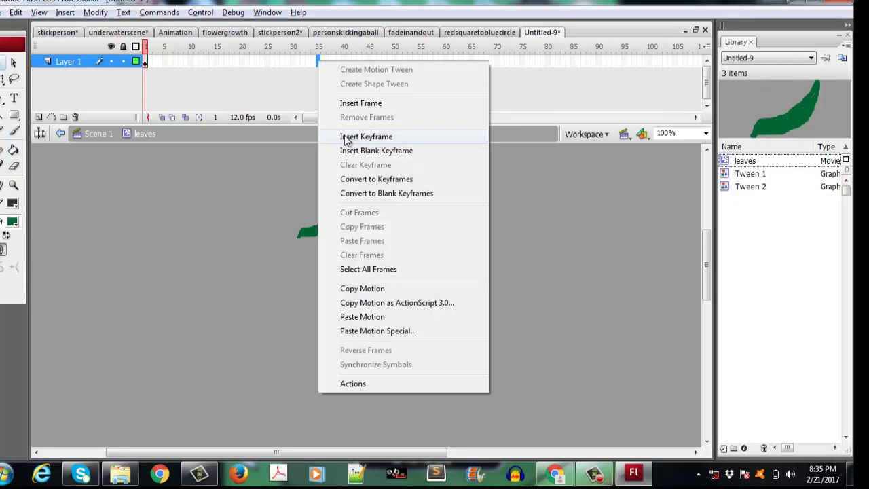
left_click(346, 137)
right_click(311, 61)
left_click(336, 70)
right_click(317, 61)
left_click(333, 70)
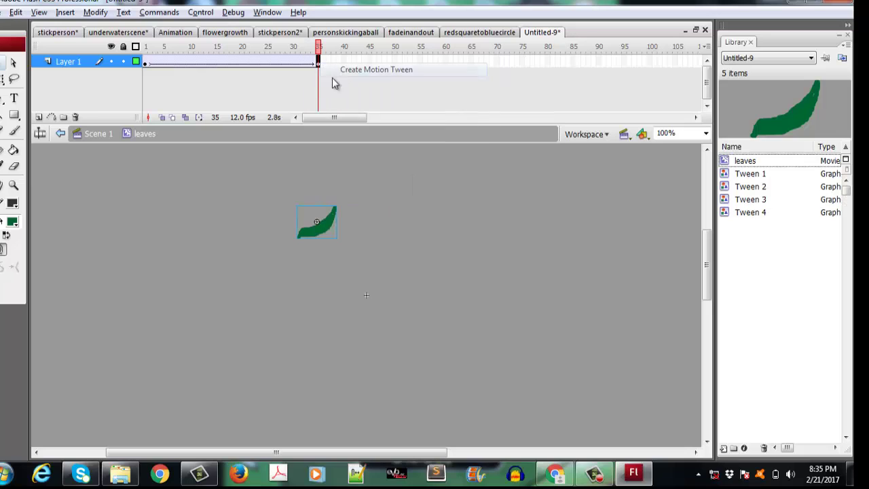
Step: At frame 35, move the leaf well below its starting position, then shrink and flatten it with Free Transform
left_click_drag(323, 224, 340, 384)
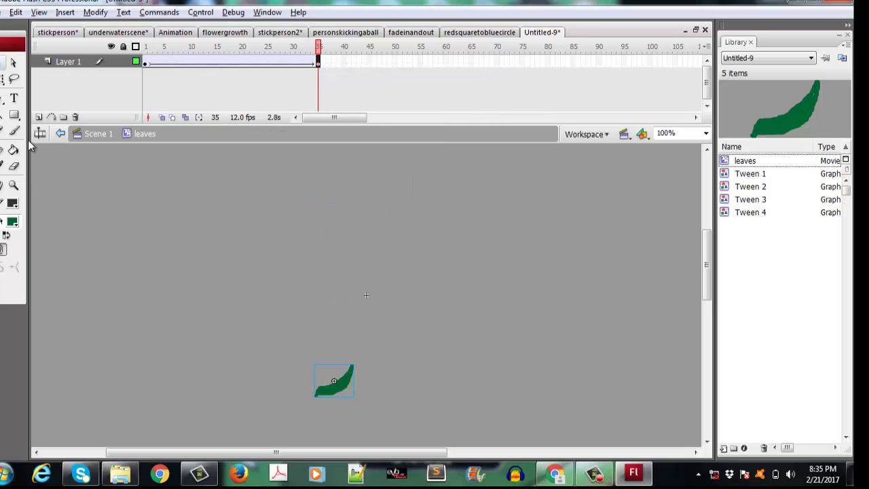
left_click(4, 79)
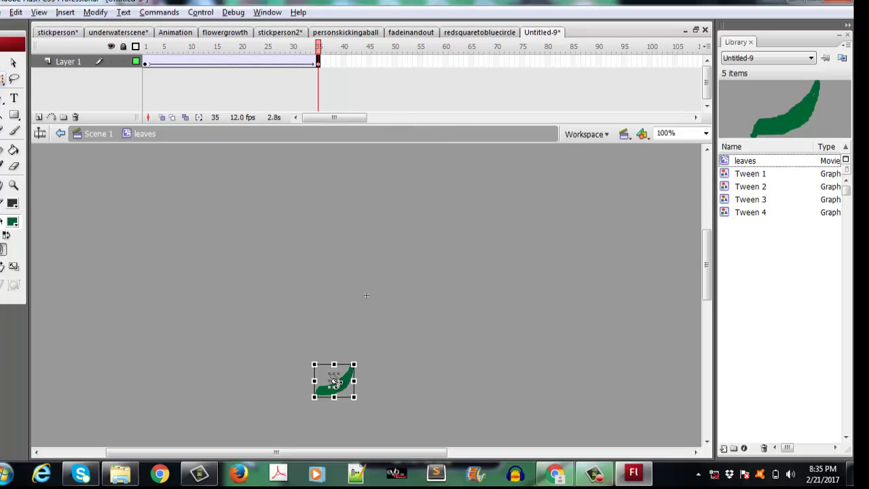
left_click_drag(334, 382, 381, 375)
left_click(325, 406)
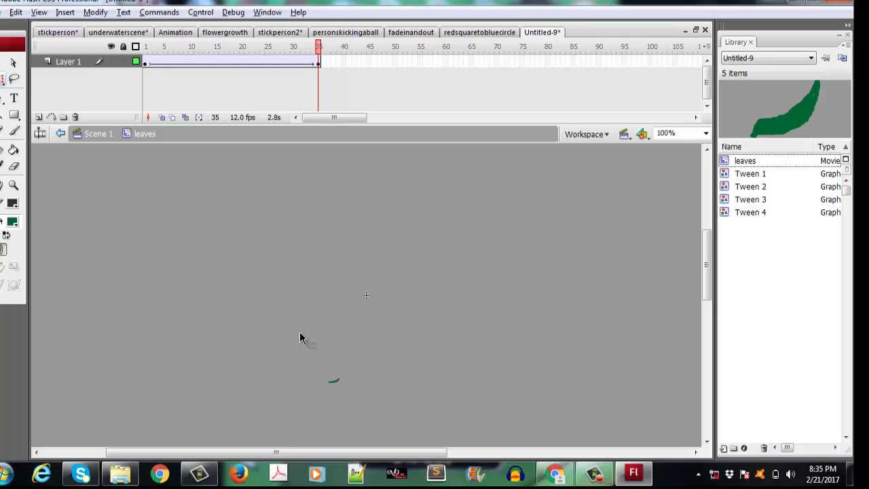
key("Return")
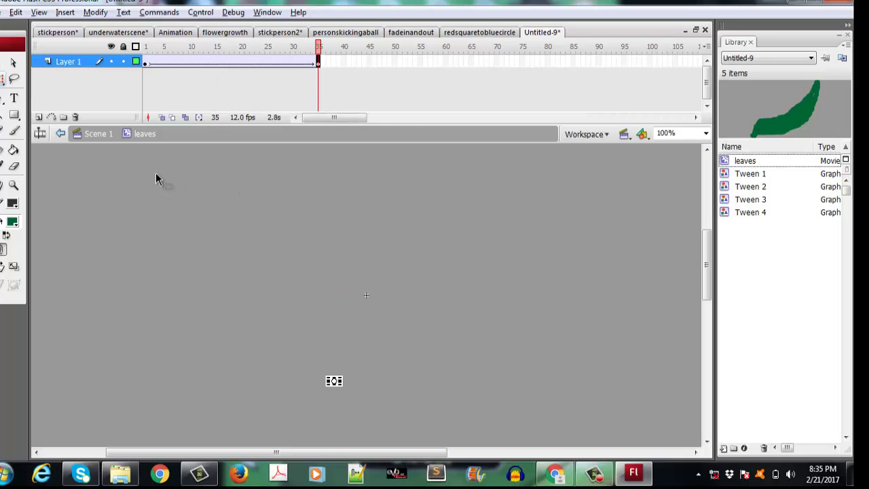
Step: Return to Scene 1 and add a new layer above Layer 1
left_click(96, 135)
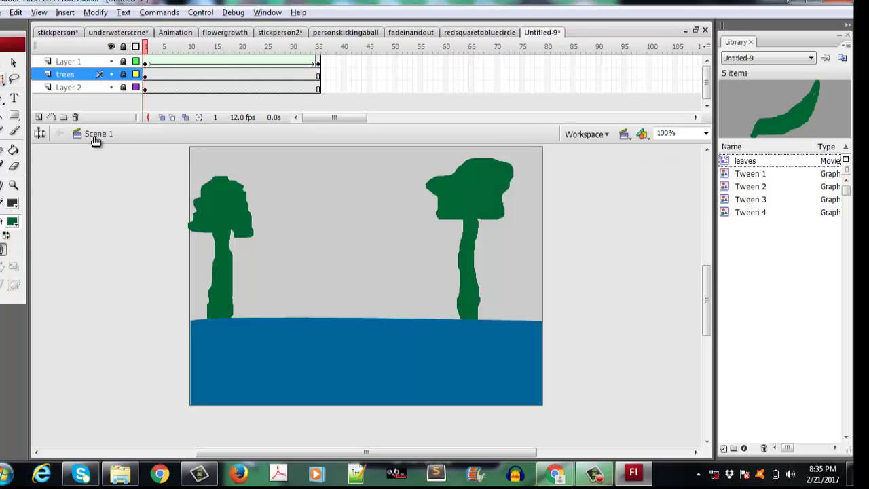
left_click(70, 63)
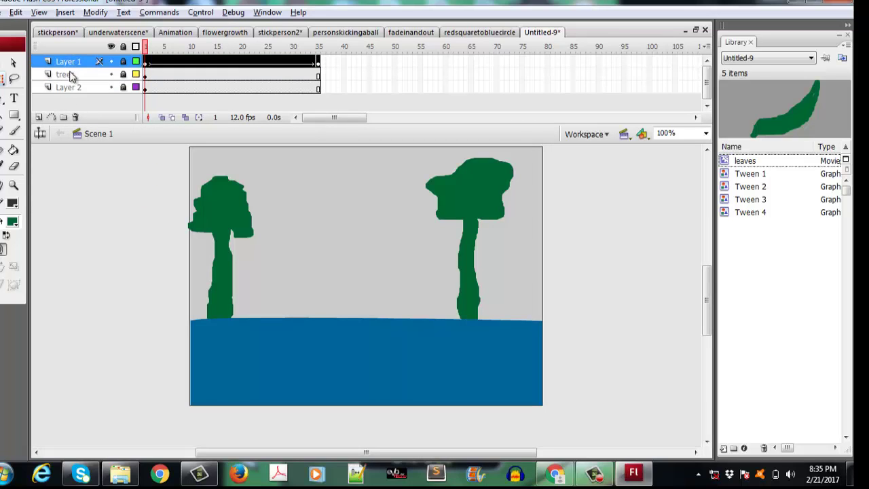
left_click(38, 116)
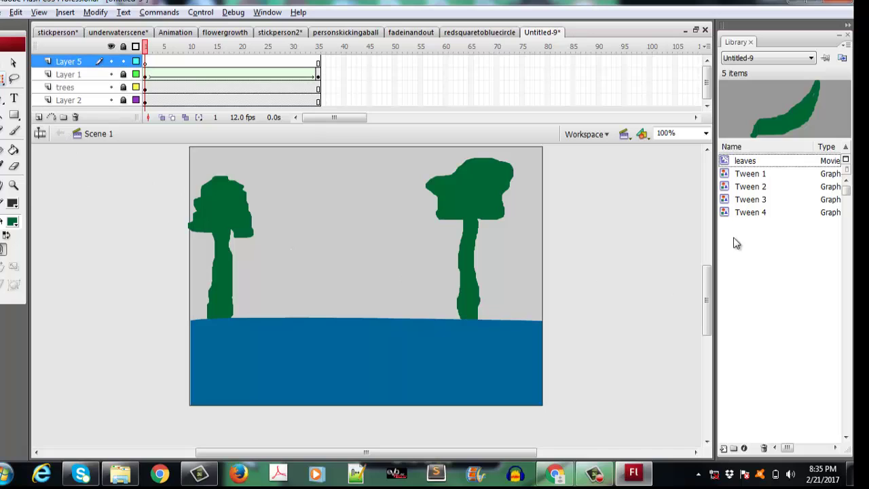
Step: On Layer 5, place one leaves clip in the first tree's crown and a narrower, rotated one in the other tree's crown
left_click_drag(758, 161, 227, 218)
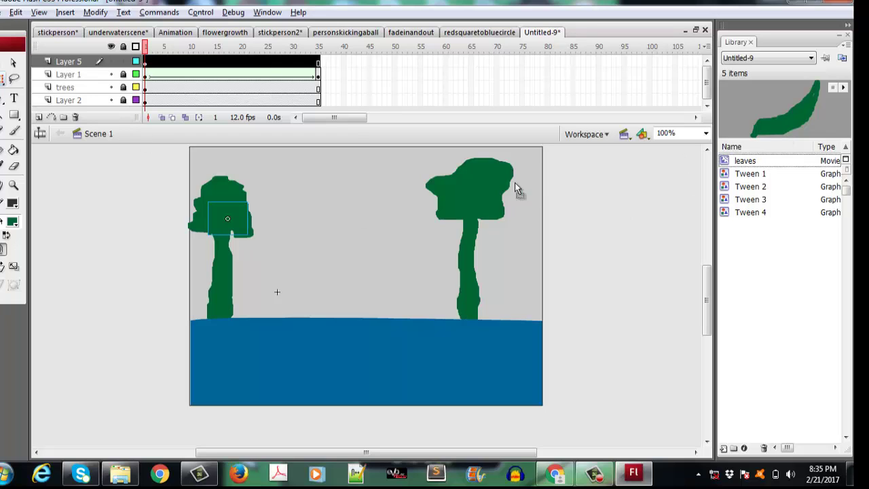
left_click_drag(514, 186, 487, 177)
key("q")
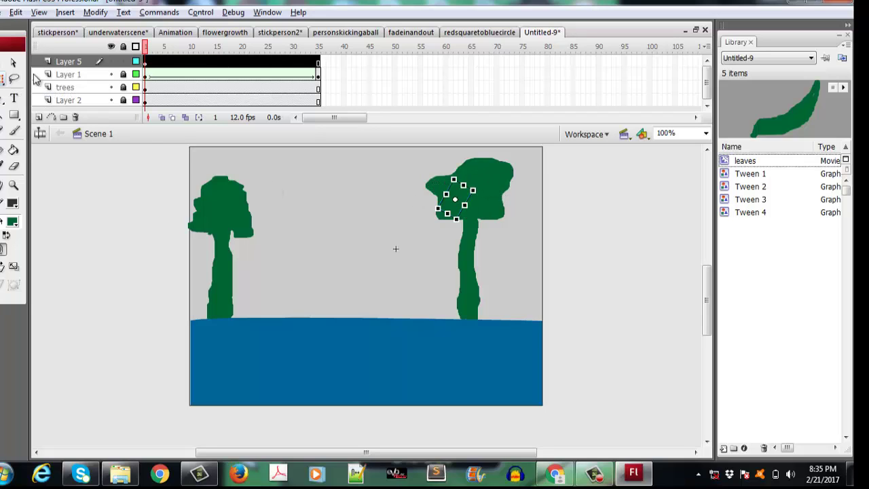
Step: Add another leaves clip to the same crown as the rotated leaf, then tilt it slightly and shrink it with Free Transform
left_click(13, 62)
left_click_drag(784, 139, 484, 209)
key("q")
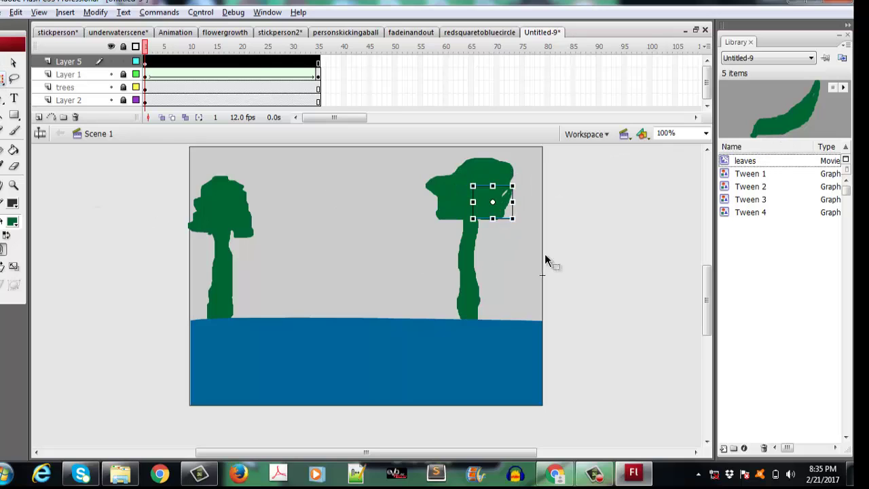
left_click_drag(513, 218, 517, 212)
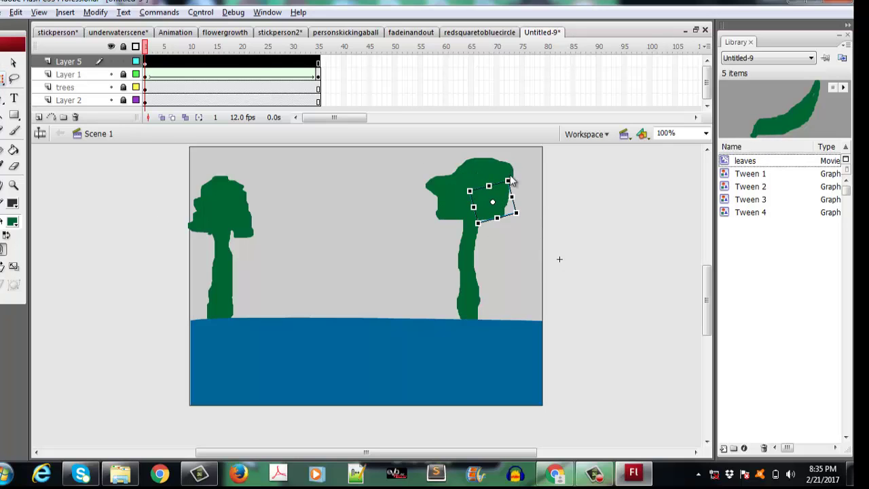
left_click_drag(511, 181, 493, 188)
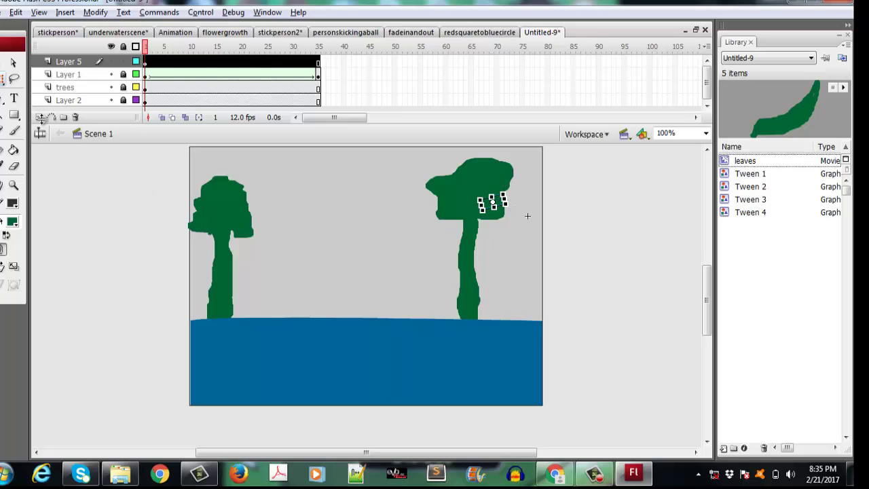
Step: Add a smaller leaves clip to the crown that holds only one leaf and test the movie
left_click(13, 62)
left_click_drag(779, 132, 231, 210)
left_click(4, 79)
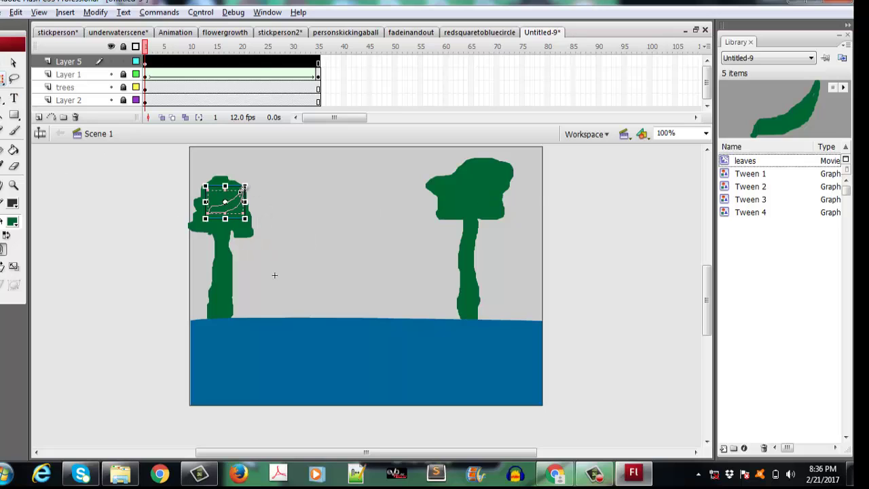
left_click_drag(245, 185, 235, 193)
key("v")
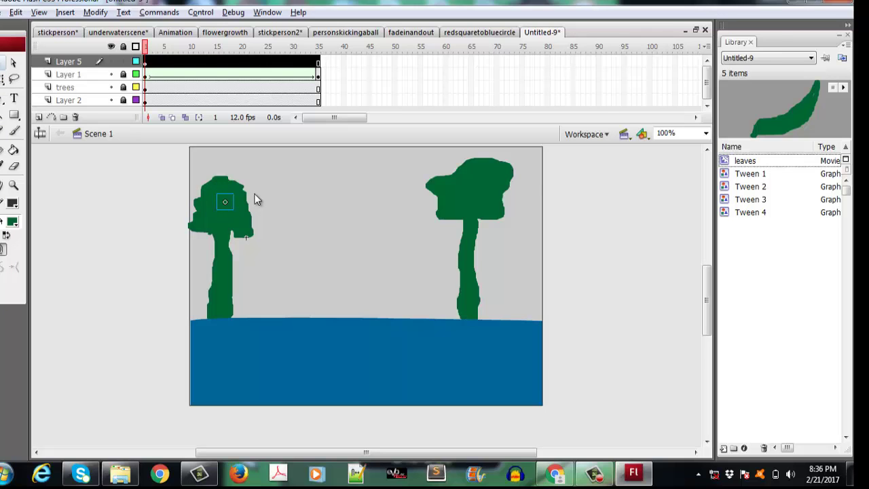
key("ctrl+Return")
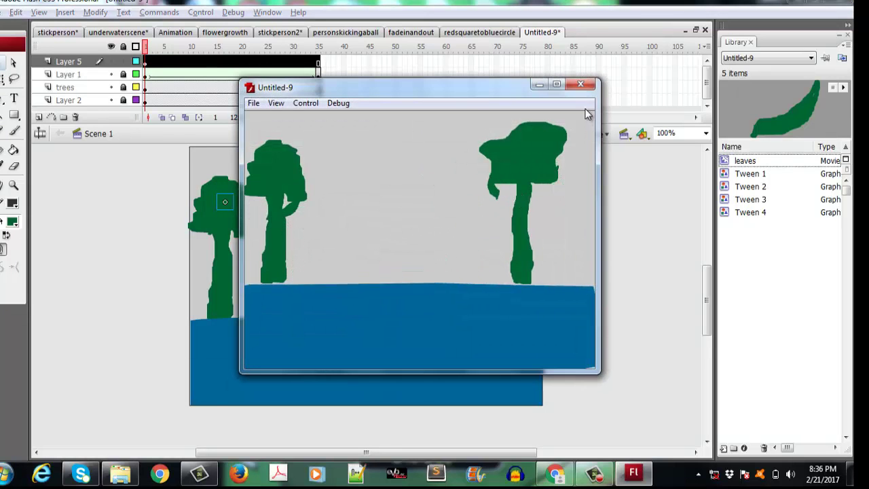
left_click(584, 85)
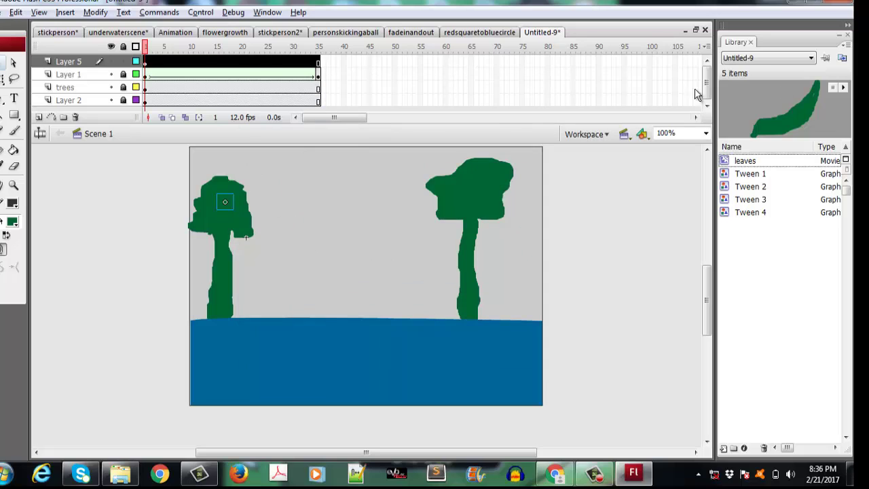
Step: Enlarge the timeline area and unlock Layer 1, the trees layer and Layer 2
left_click_drag(499, 123, 500, 147)
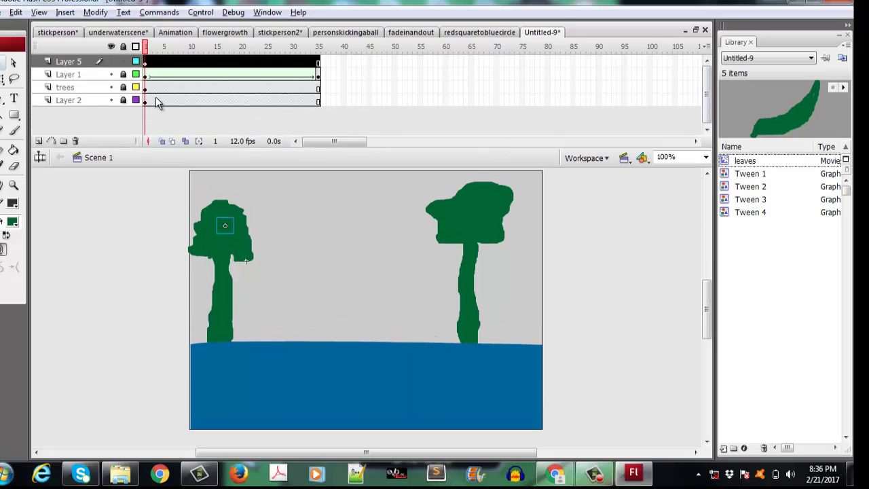
left_click(123, 74)
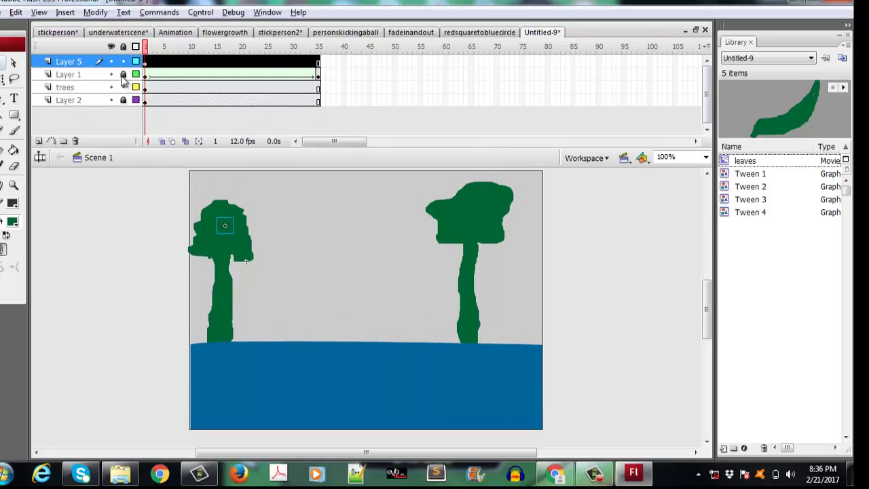
left_click(123, 100)
left_click(123, 87)
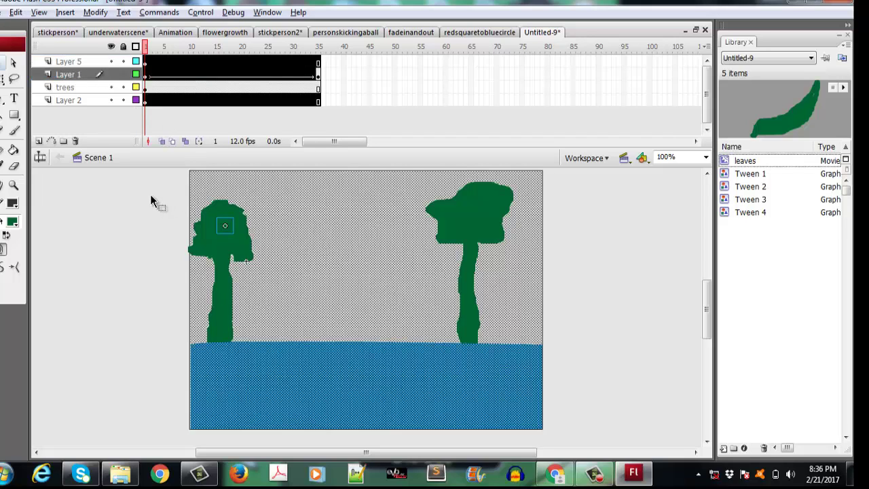
Step: Insert a keyframe at frame 35 of Layer 2 and create a shape tween leading to it
left_click(150, 80)
left_click(146, 89)
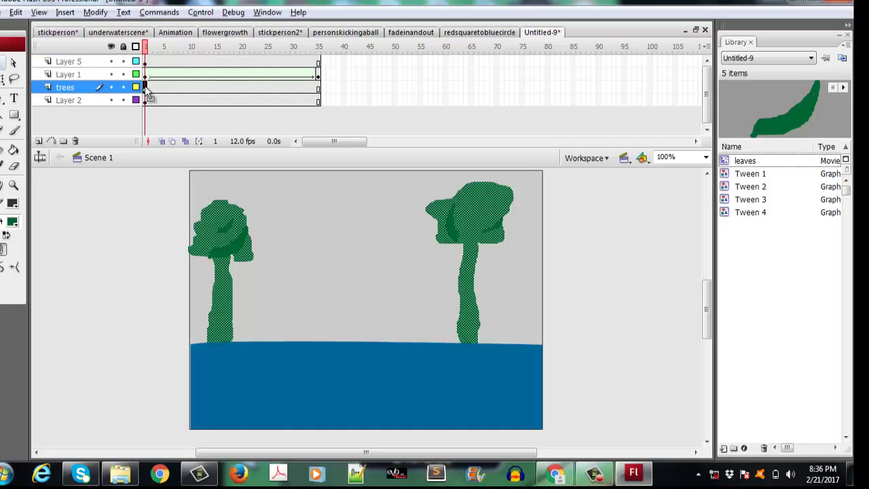
left_click(278, 233)
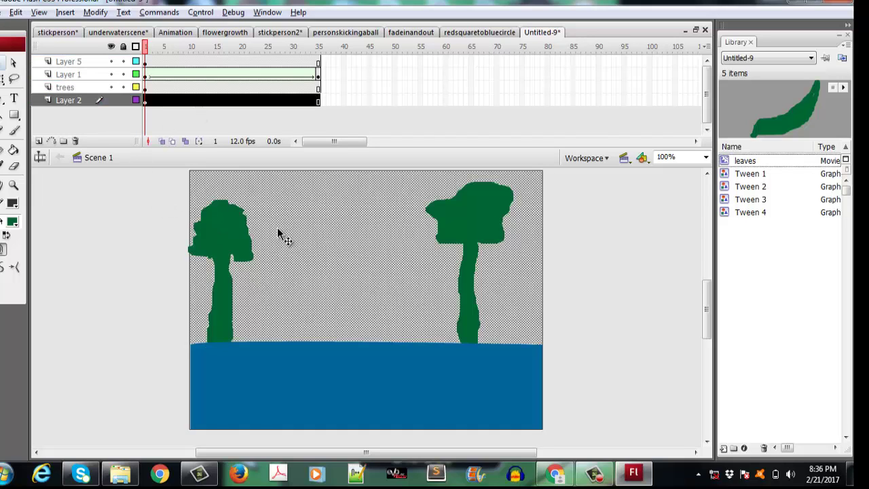
right_click(316, 101)
left_click(354, 177)
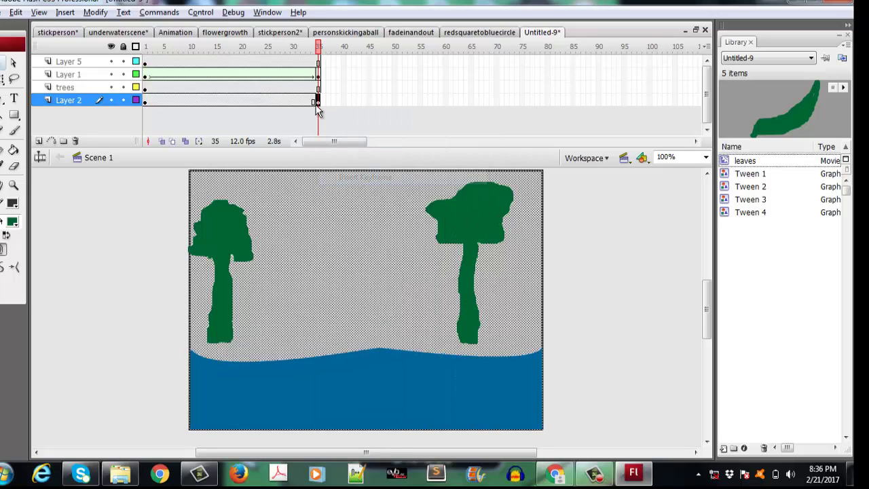
right_click(314, 101)
left_click(343, 127)
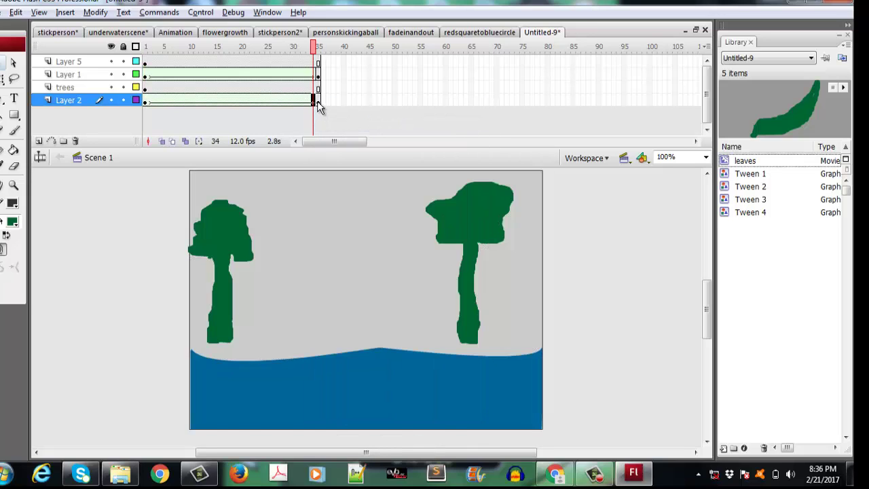
Step: Fill the sky on Layer 2 at frame 35 with green #00FF99
left_click(316, 102)
left_click(344, 224)
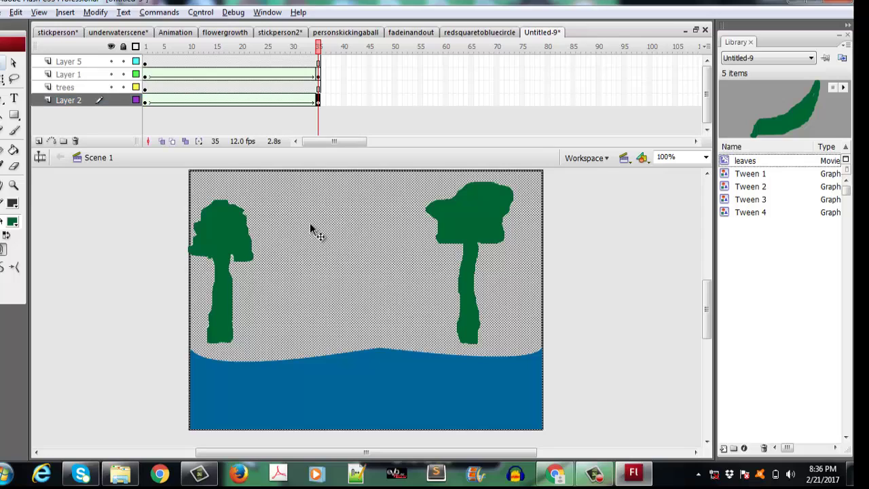
left_click(15, 223)
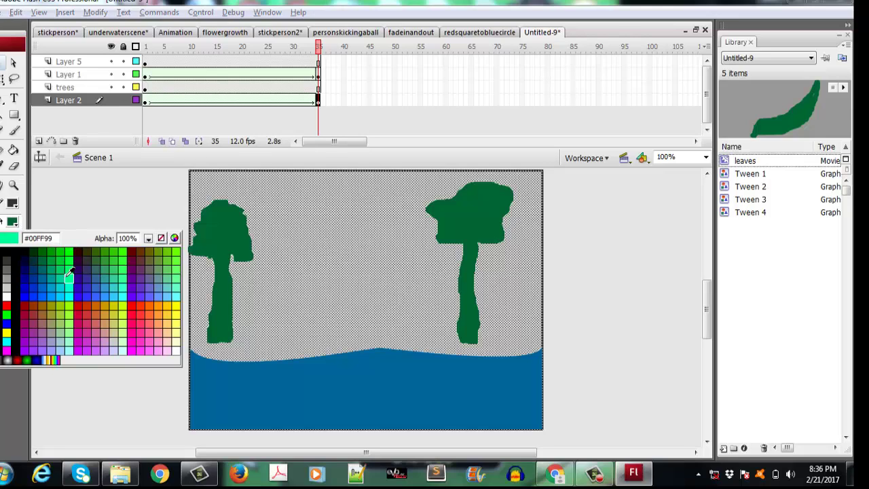
left_click(70, 271)
left_click(118, 256)
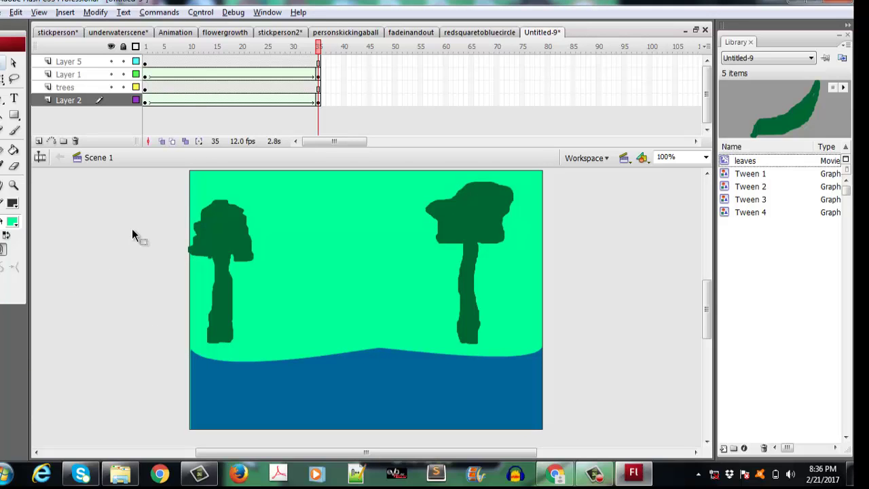
Step: Test the movie to review the sky change, then check the activity list in Chrome and return to Flash
key("Return")
key("ctrl+Return")
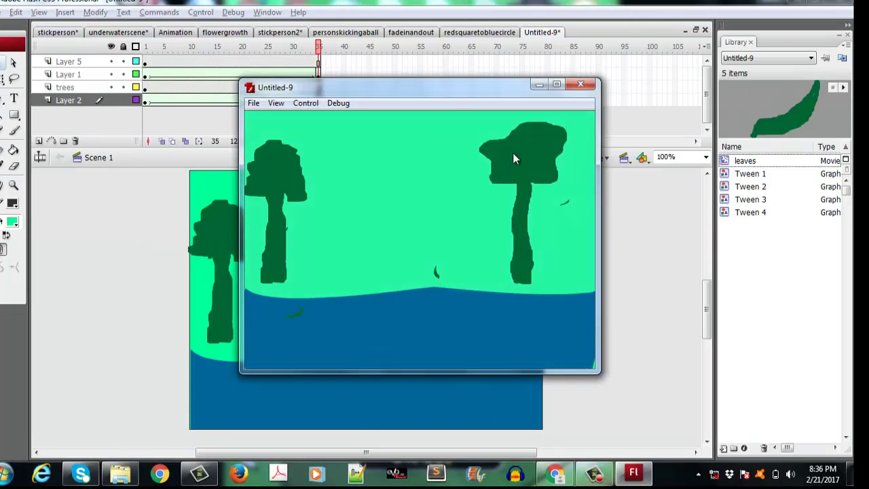
left_click(580, 85)
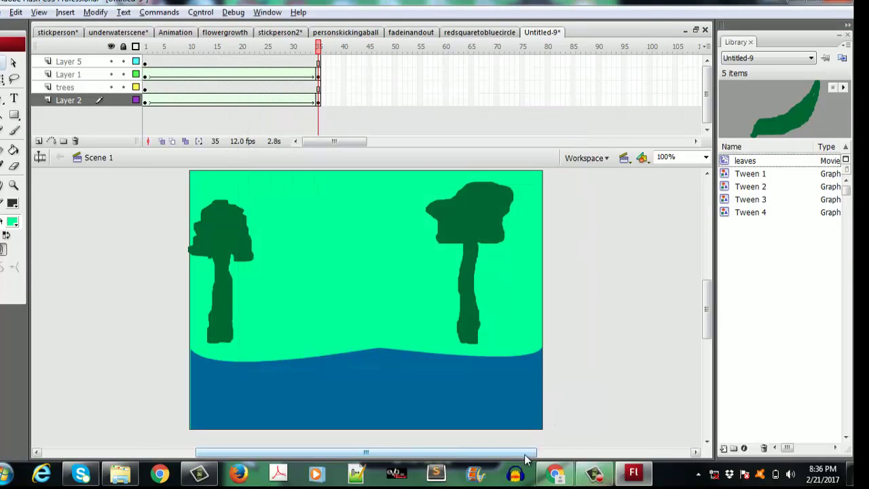
left_click(551, 473)
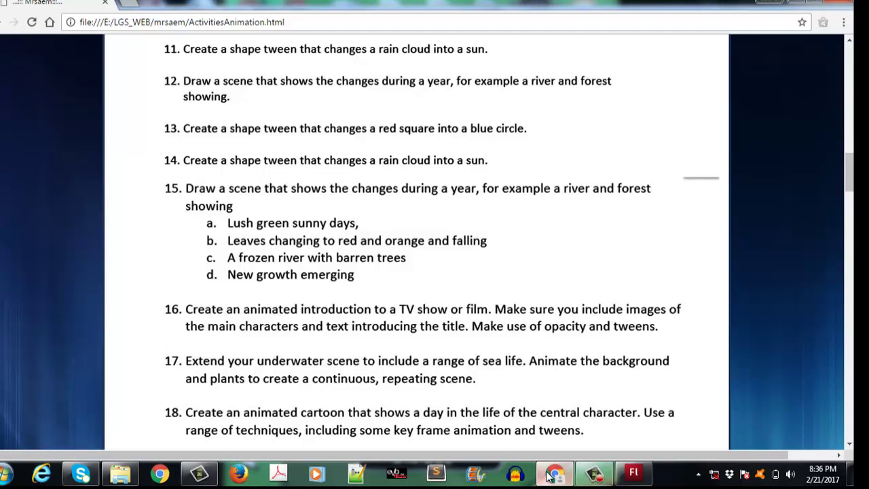
left_click(548, 476)
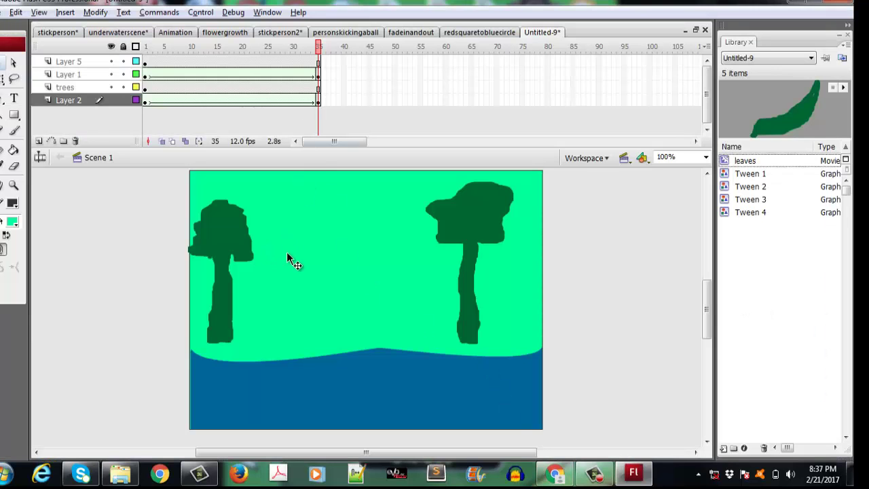
Step: Open the leaves movie clip and try to replace the tween at frame 35 with a shape tween
double_click(727, 163)
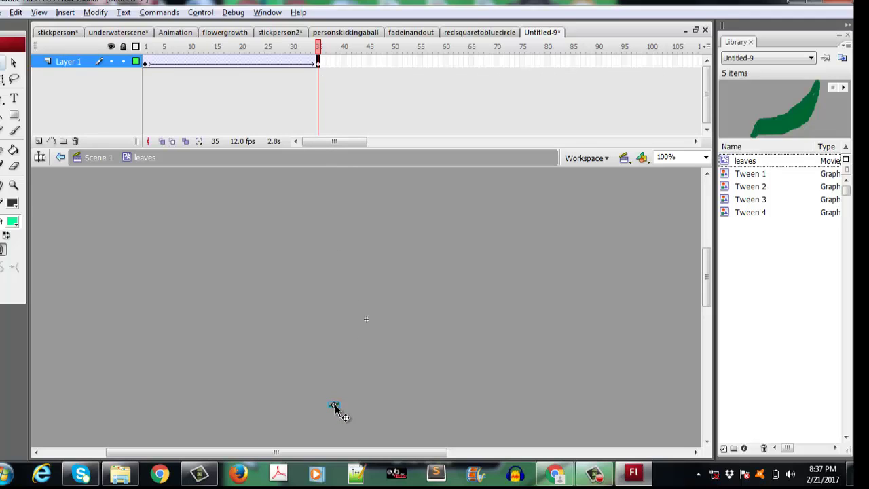
right_click(318, 63)
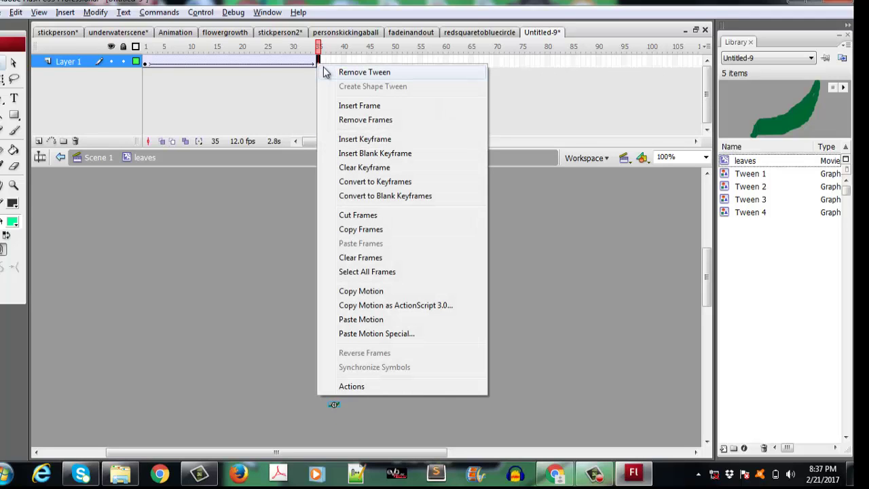
left_click(358, 74)
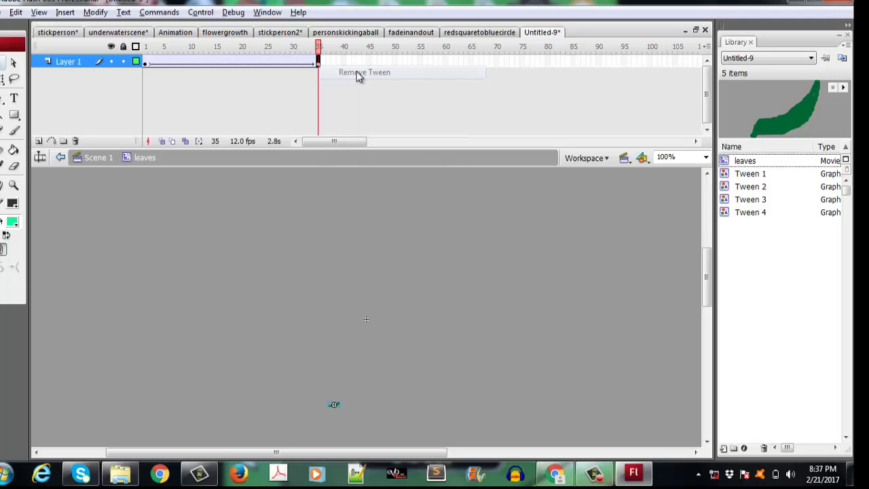
right_click(317, 64)
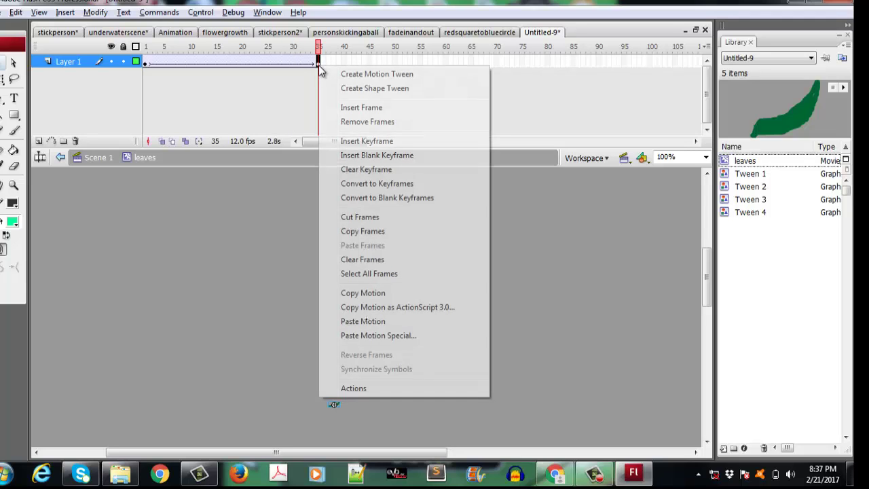
left_click(355, 89)
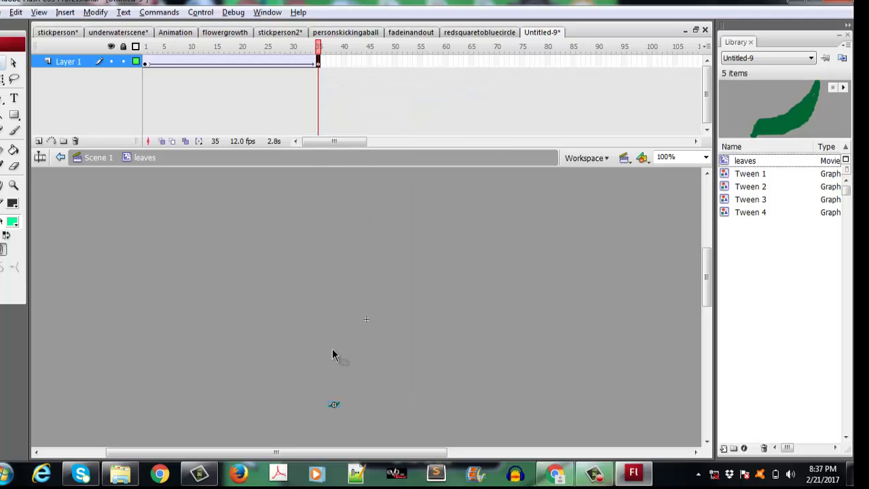
Step: Open the leaf symbol from frame 35 of the clip, change its fill to yellow and return to Scene 1
double_click(332, 405)
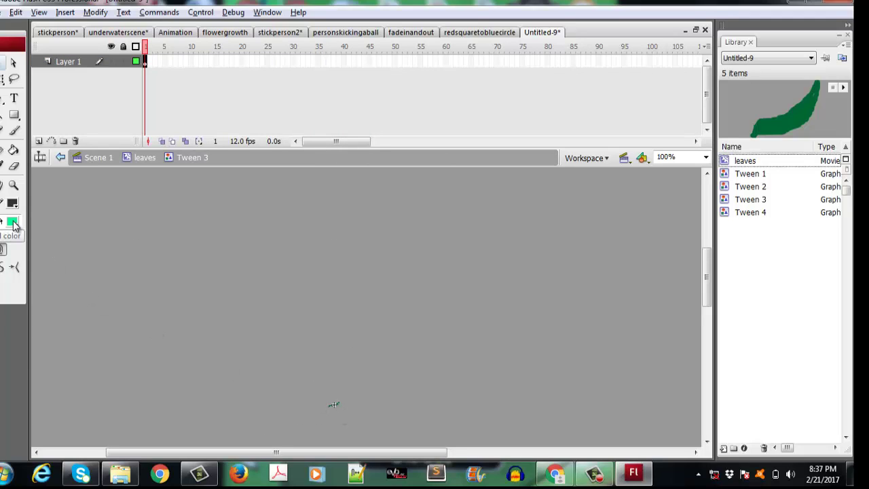
left_click(12, 222)
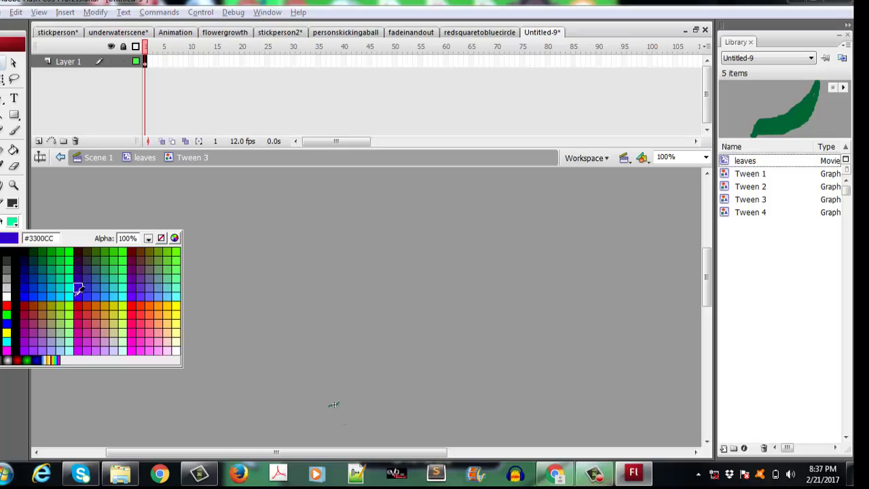
left_click(120, 313)
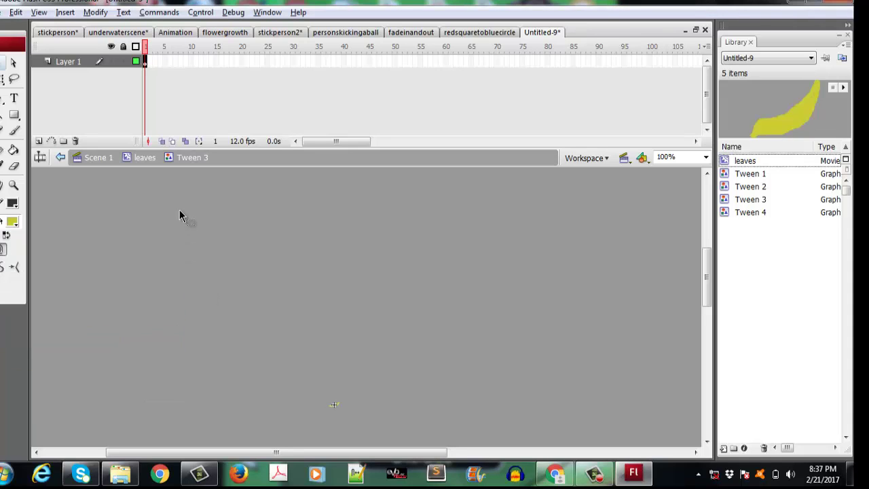
left_click(107, 157)
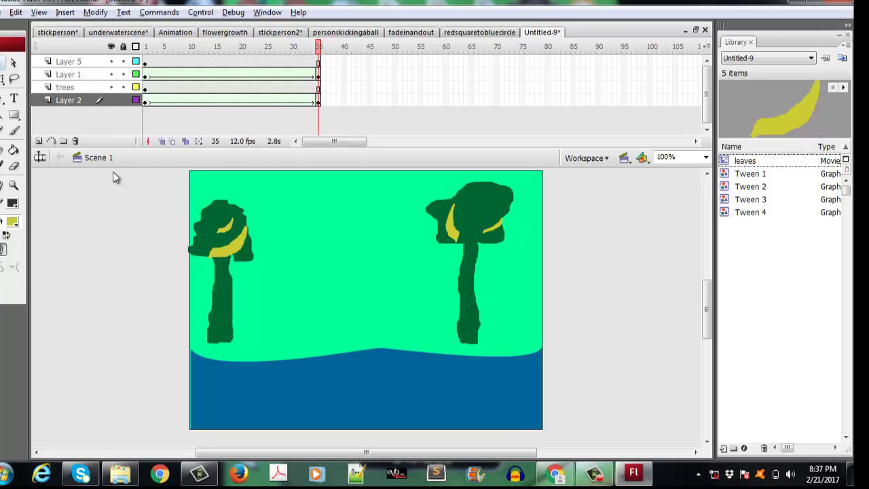
Step: Test the movie to check the leaf colour and reopen the leaves movie clip for editing
key("ctrl+Return")
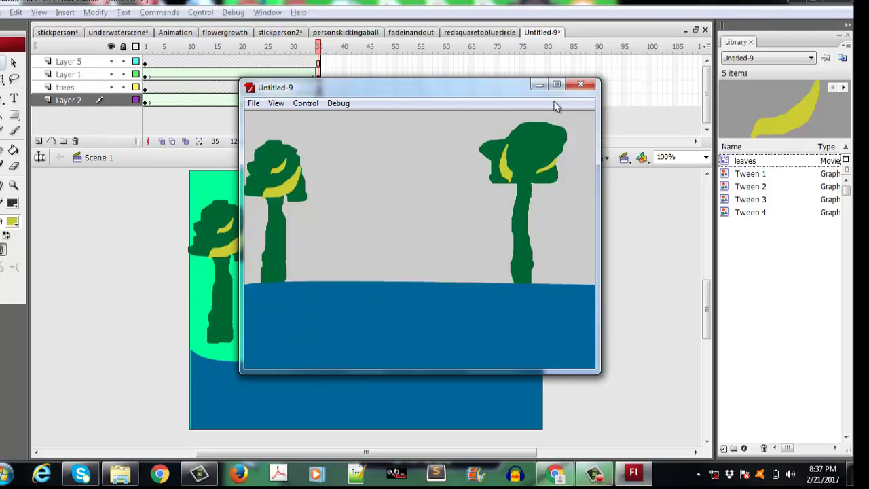
left_click(580, 86)
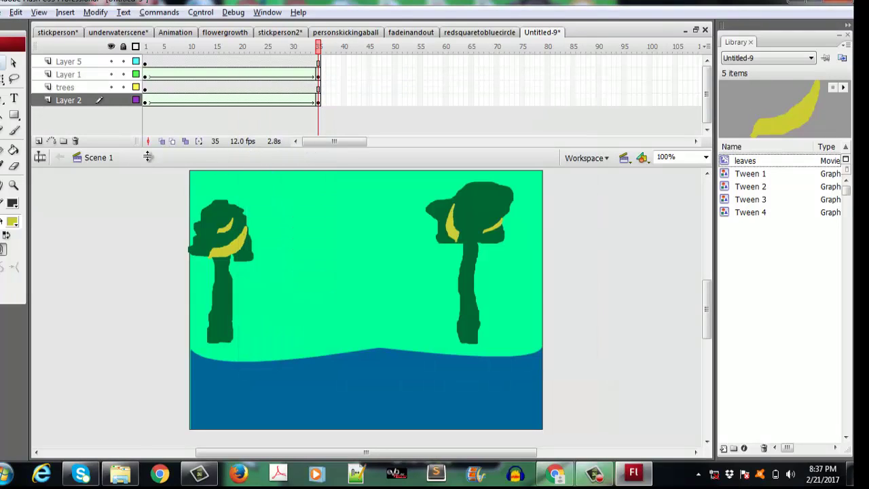
double_click(731, 162)
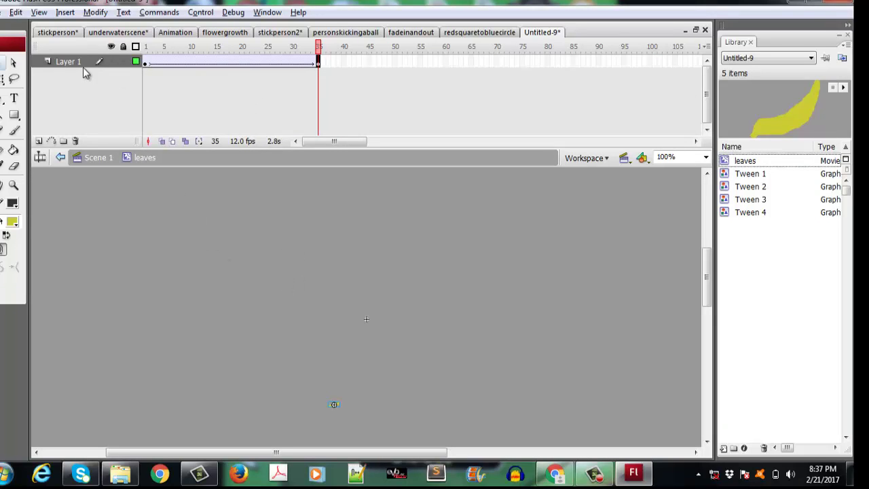
Step: Replace Layer 1 of the leaves clip with a new layer and paint a yellow leaf outline on it with the Brush
left_click(39, 141)
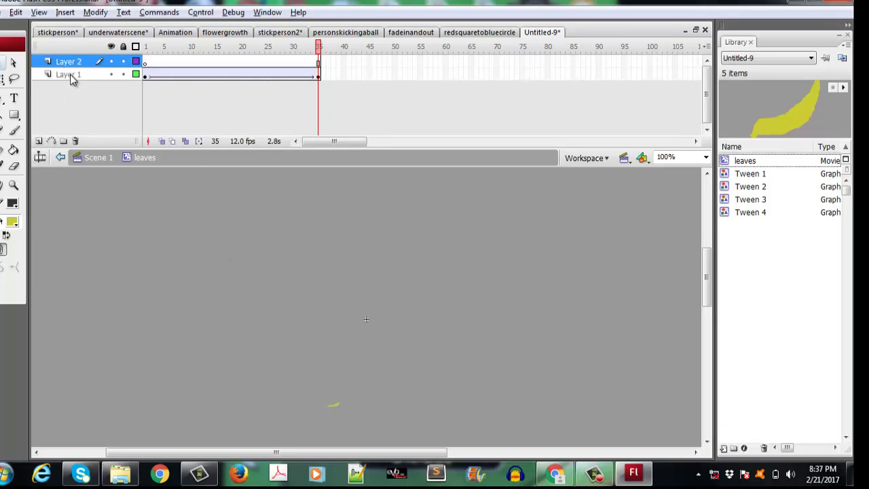
right_click(71, 78)
left_click(102, 144)
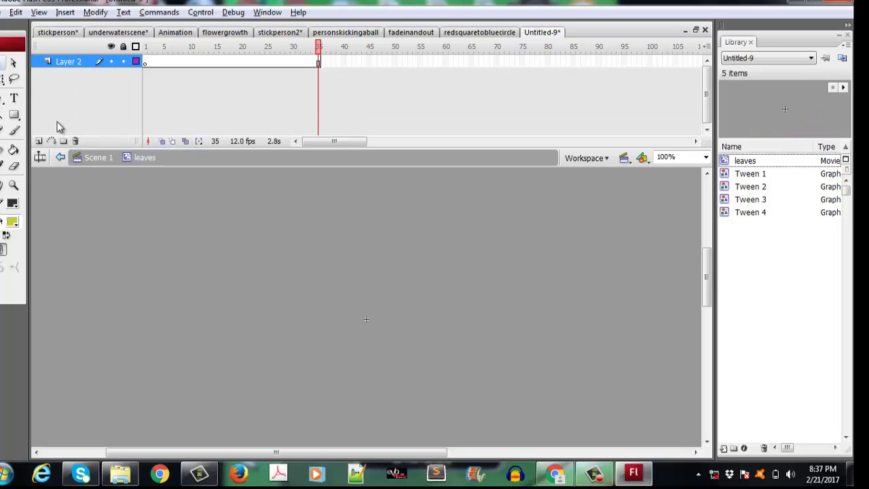
left_click(15, 132)
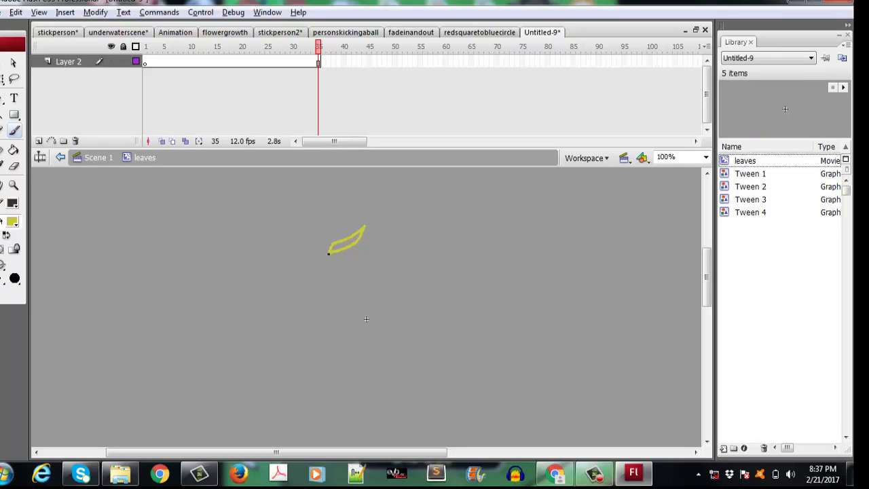
left_click_drag(328, 253, 328, 254)
right_click(317, 62)
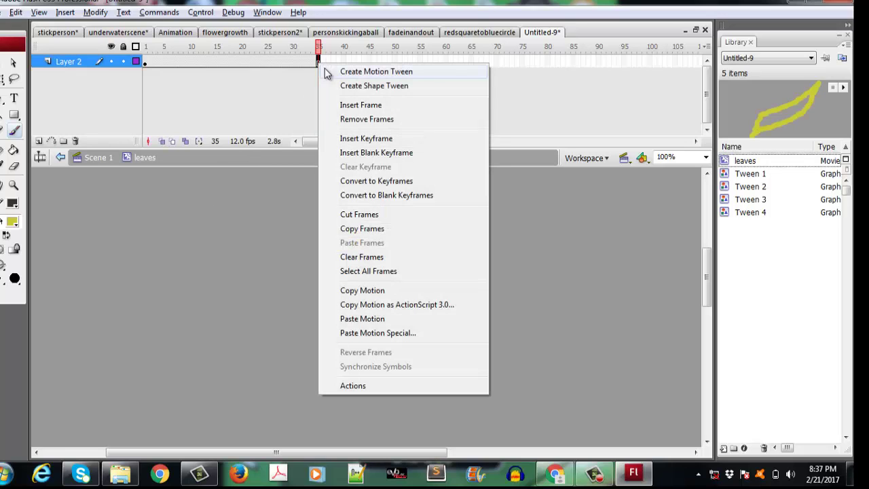
left_click(324, 145)
right_click(309, 61)
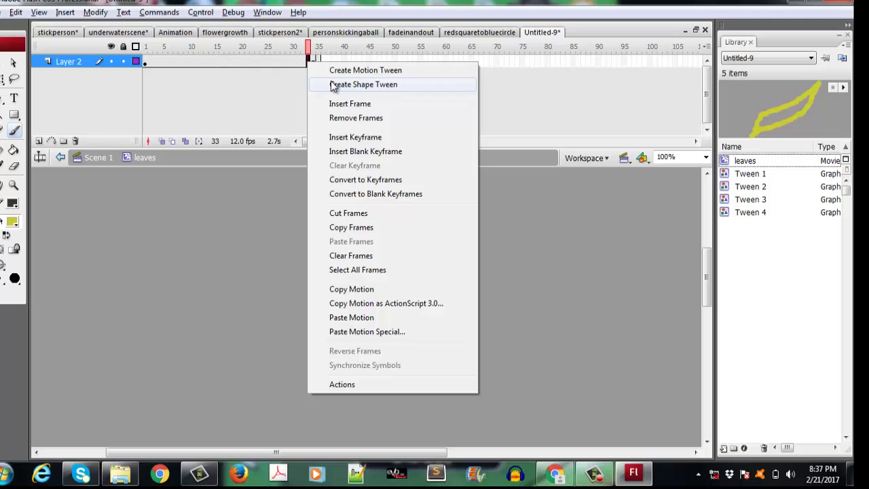
left_click(333, 85)
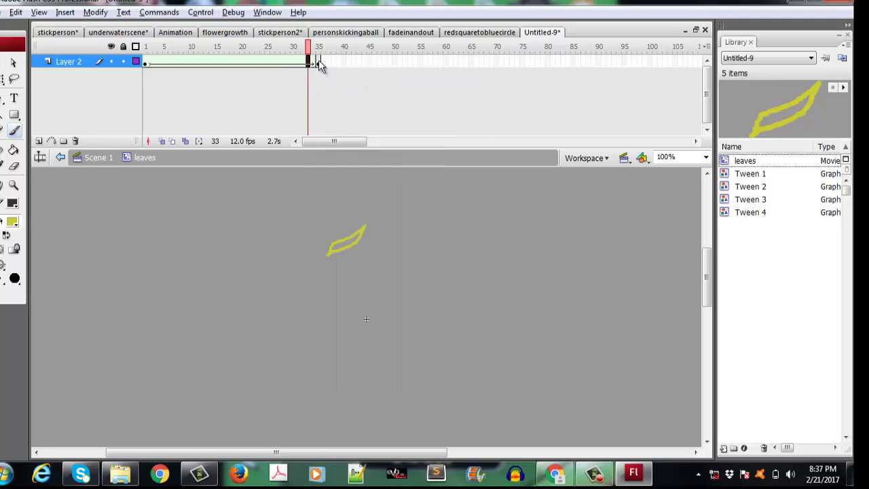
left_click(318, 62)
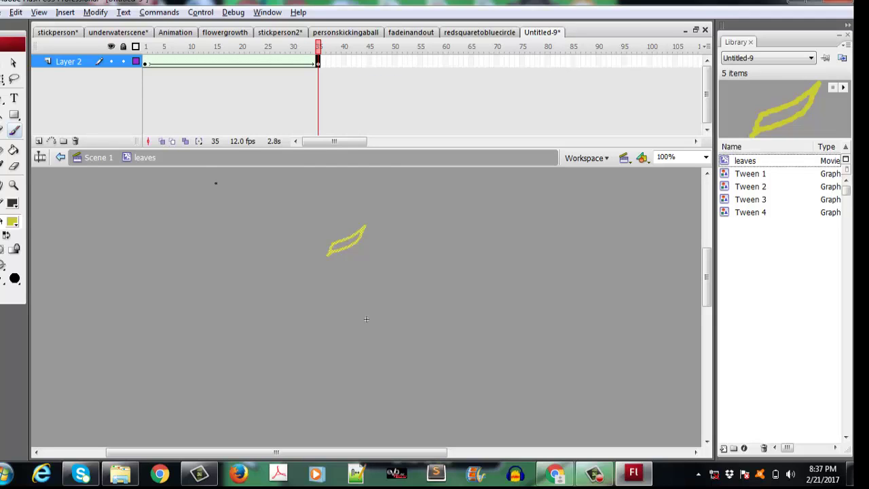
left_click(13, 149)
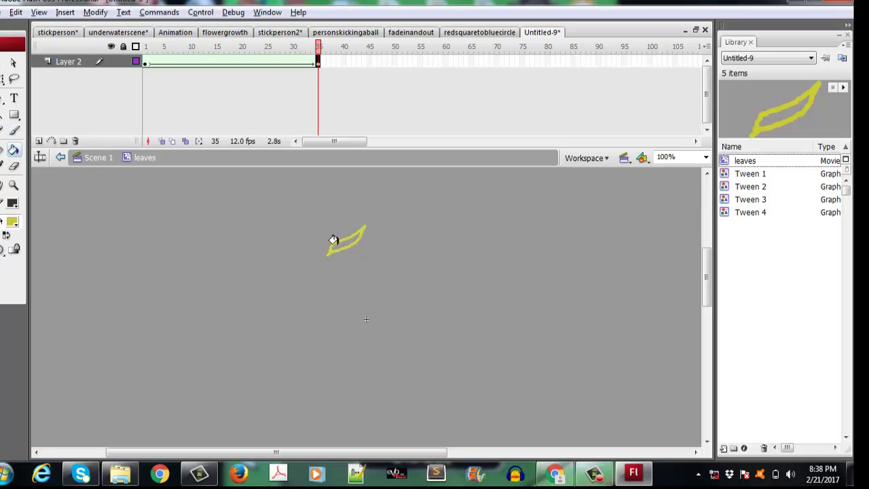
key("ctrl+z")
key("ctrl+z")
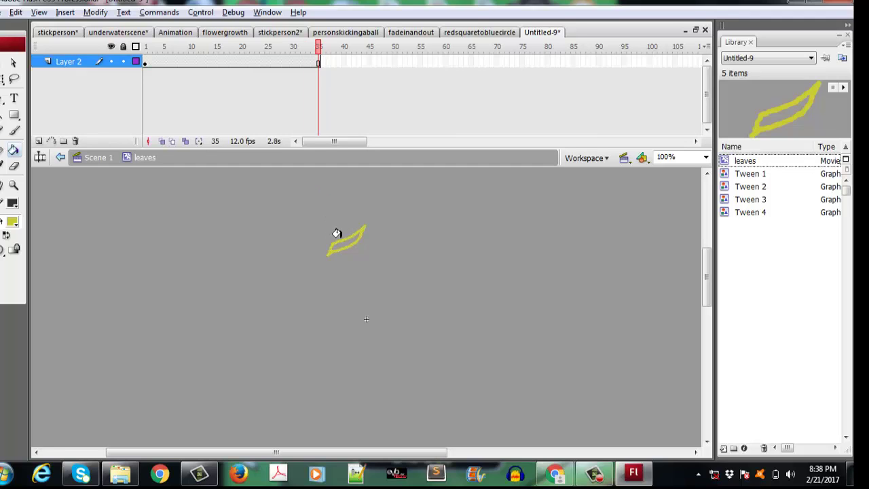
Step: Fill the leaf outline with the same yellow and insert a keyframe at frame 35
left_click(336, 234)
left_click(6, 63)
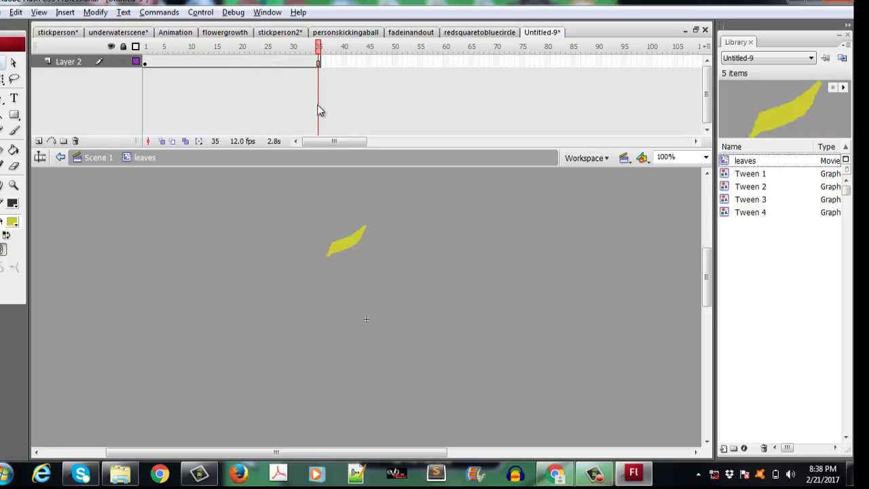
right_click(319, 62)
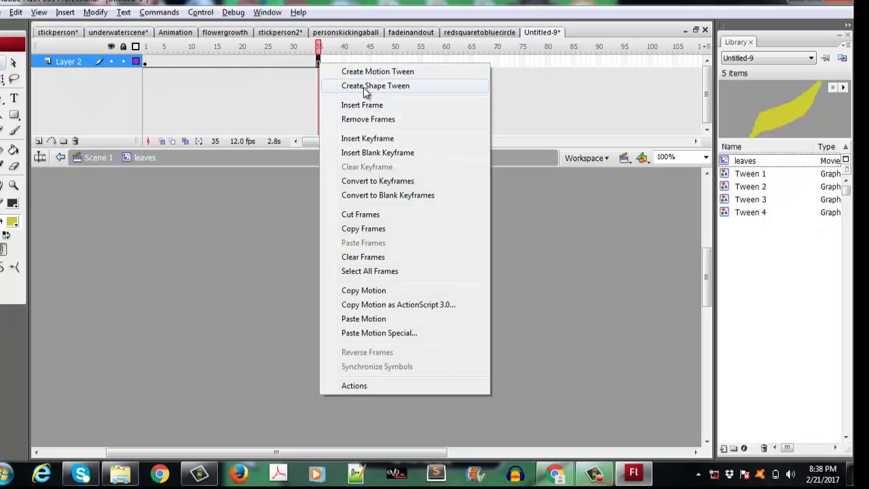
left_click(364, 85)
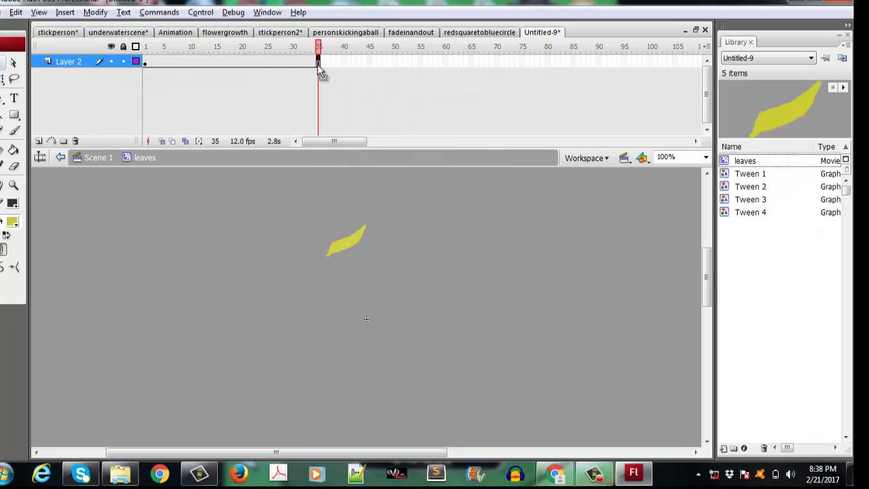
right_click(324, 73)
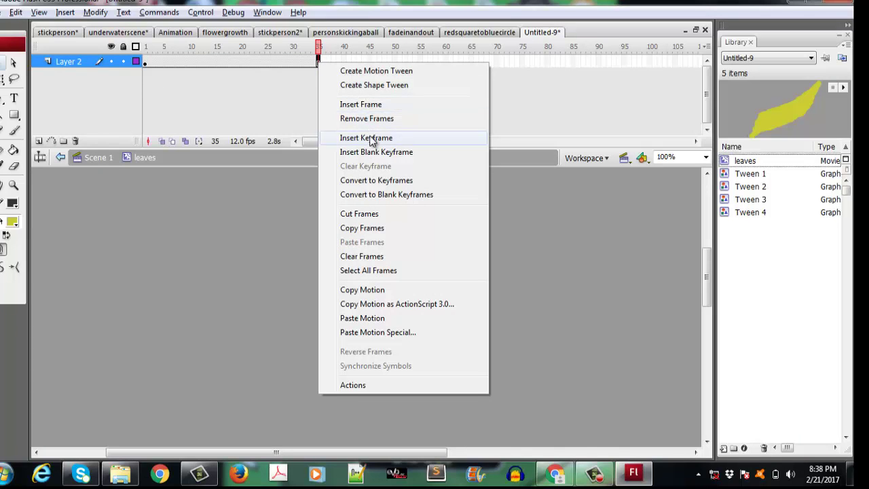
left_click(359, 137)
Step: Create a shape tween on the leaf layer between frame 1 and the keyframe at frame 35
right_click(314, 63)
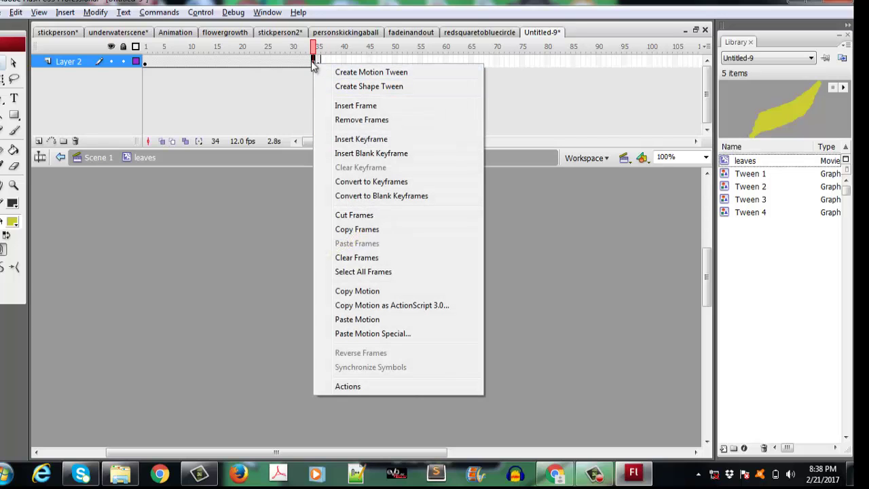
right_click(319, 60)
right_click(319, 60)
right_click(319, 59)
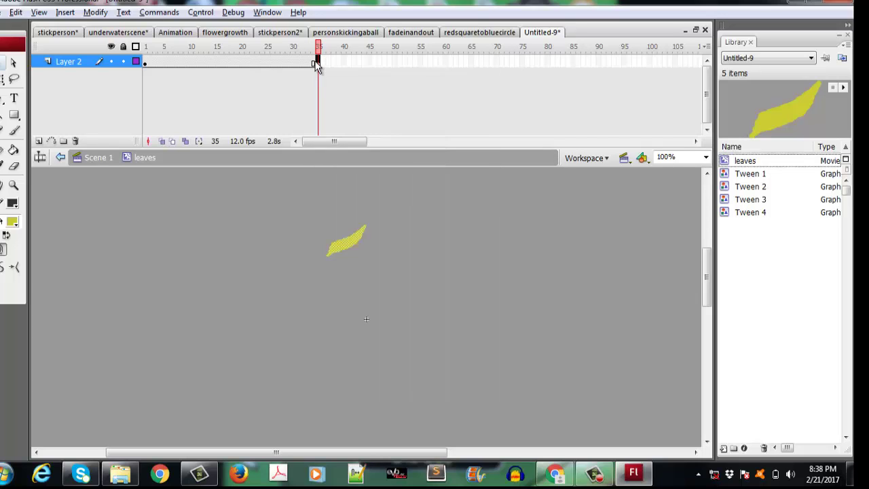
right_click(319, 61)
left_click(341, 87)
Step: Change the leaf's fill at frame 35 to green and play the clip's timeline
left_click(319, 63)
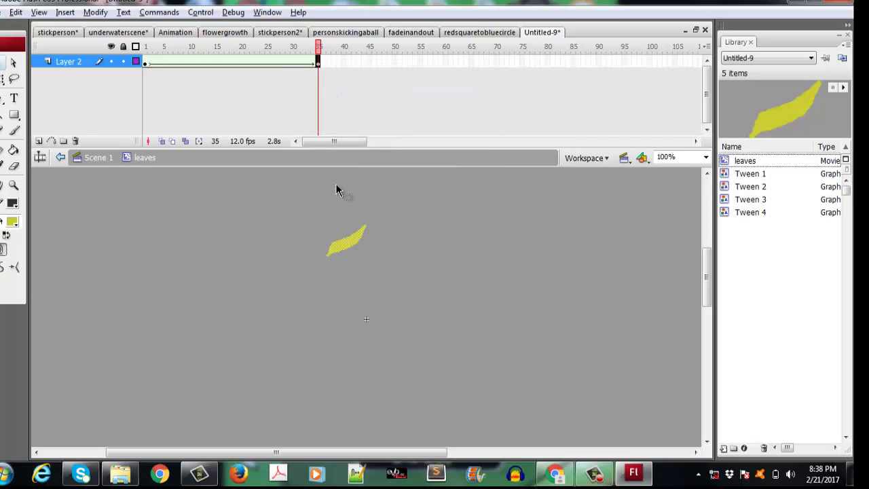
left_click(11, 221)
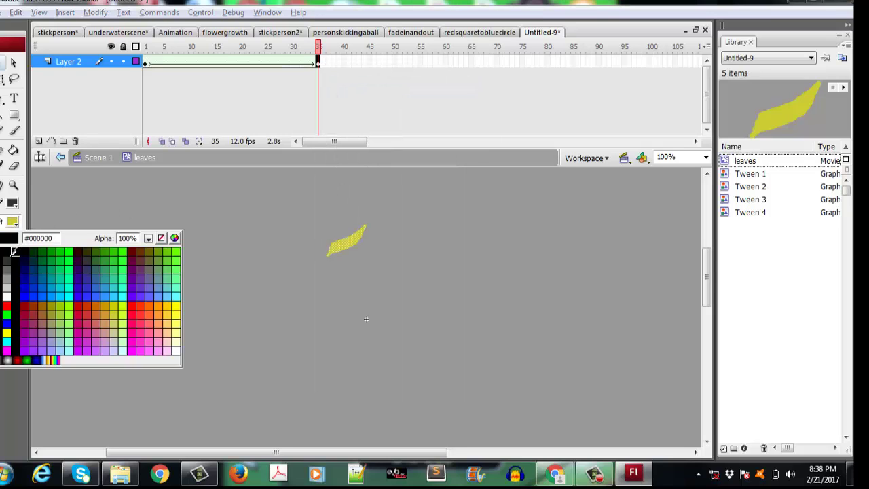
left_click(50, 254)
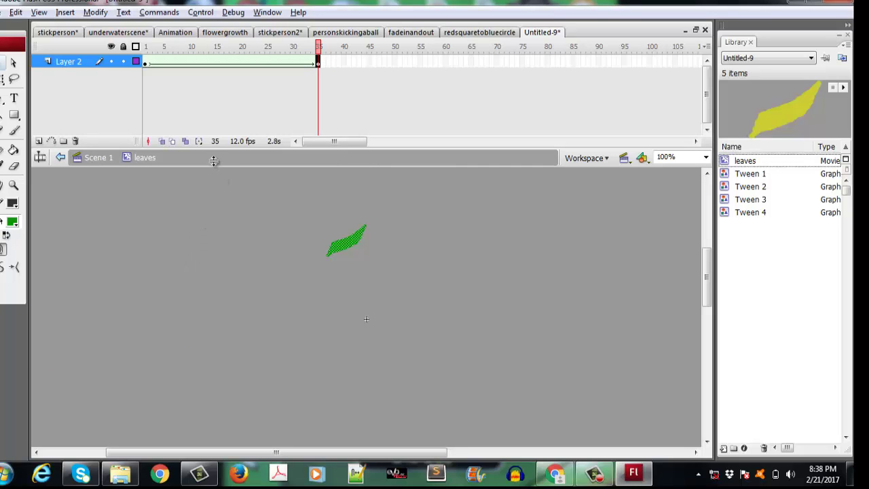
key("Return")
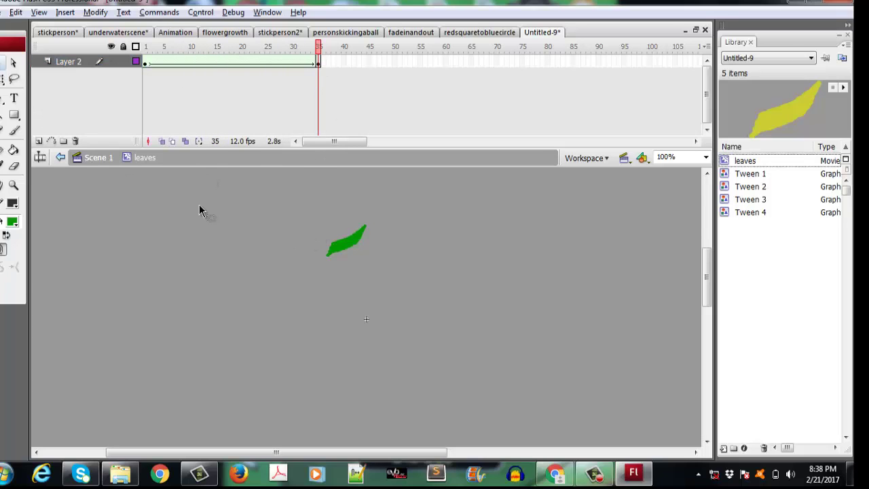
Step: Return to Scene 1 and replace Layer 5, which holds the old leaves, with a new empty layer
left_click(95, 157)
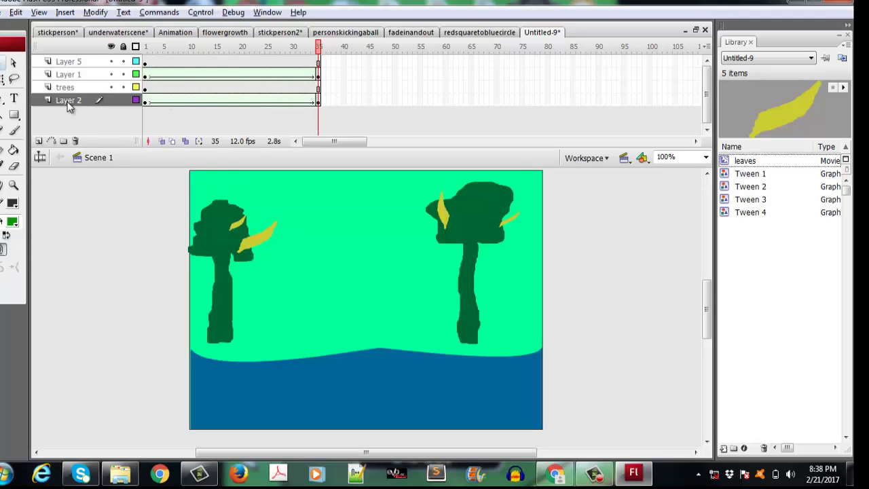
left_click(73, 61)
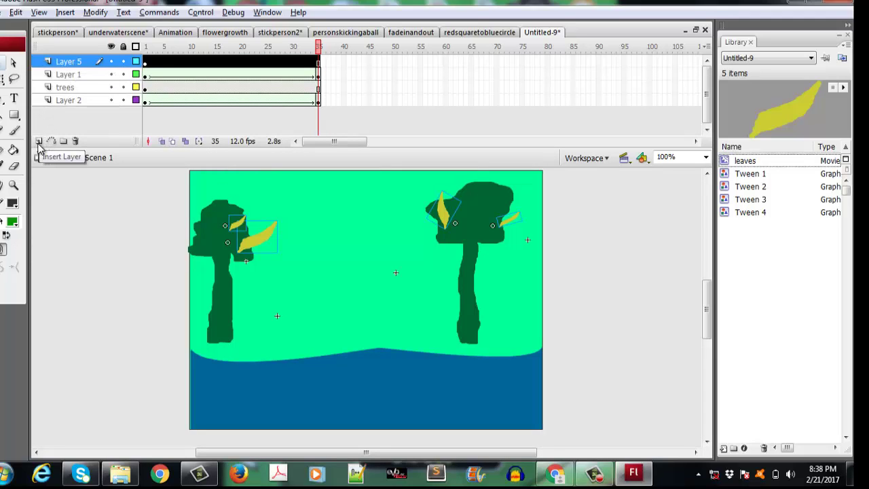
right_click(79, 62)
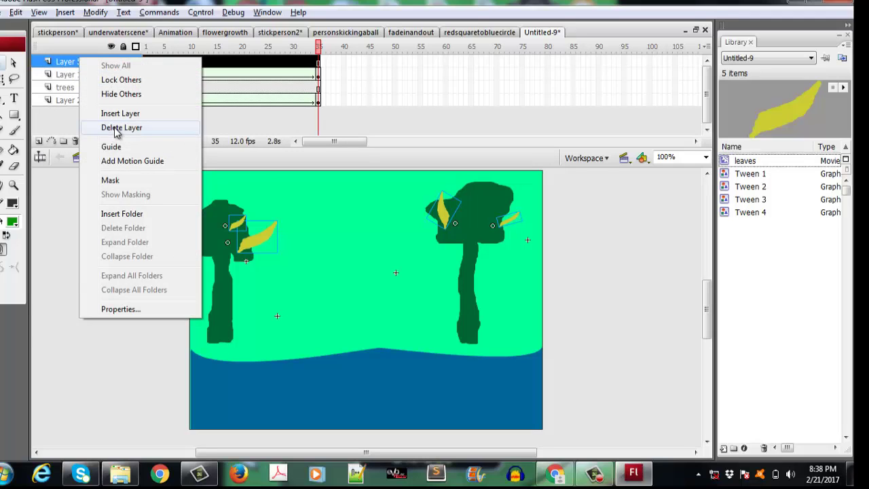
left_click(121, 126)
left_click(39, 141)
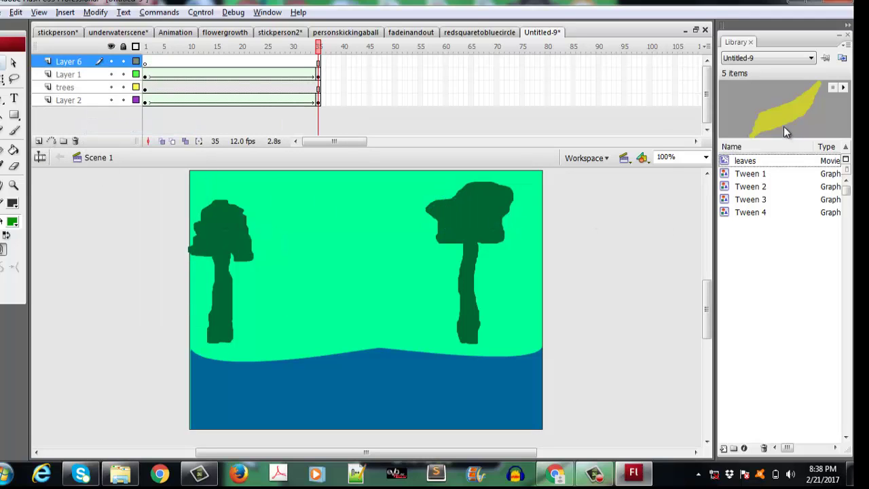
Step: Place an instance of the leaves clip on the left tree, shrink it and move it to the crown's lower left
left_click_drag(783, 126, 314, 218)
left_click_drag(231, 238, 222, 237)
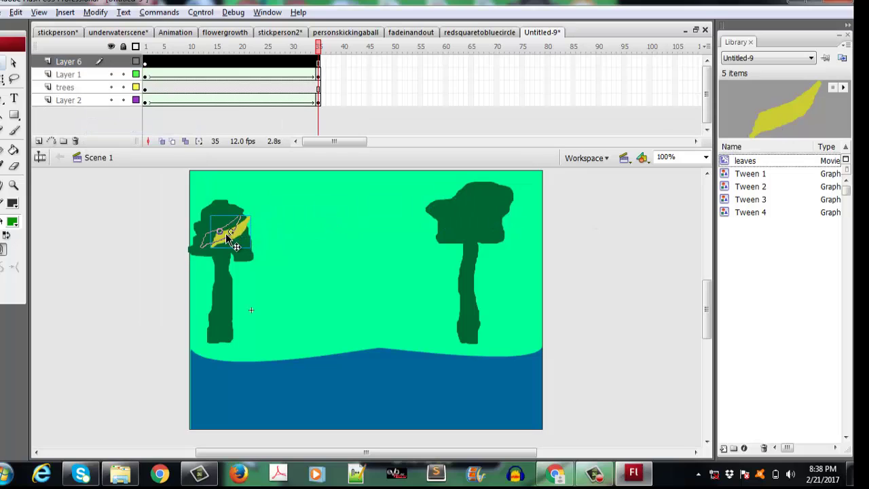
left_click(3, 79)
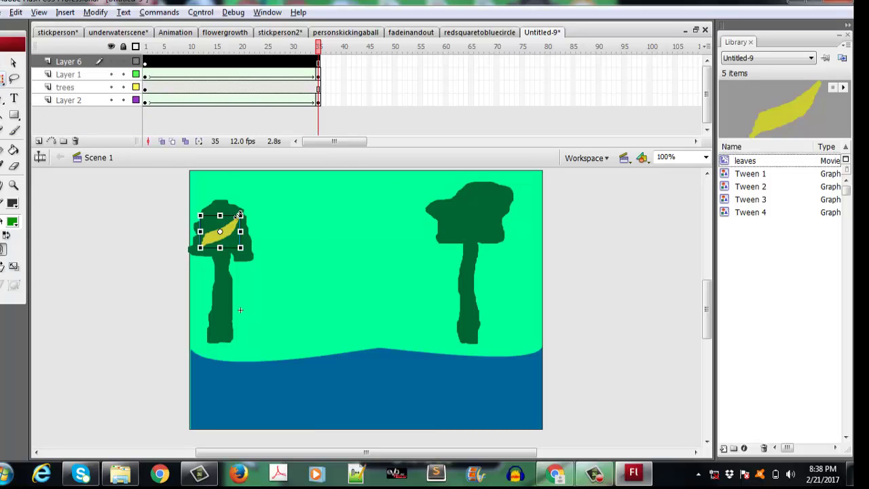
left_click_drag(241, 216, 231, 224)
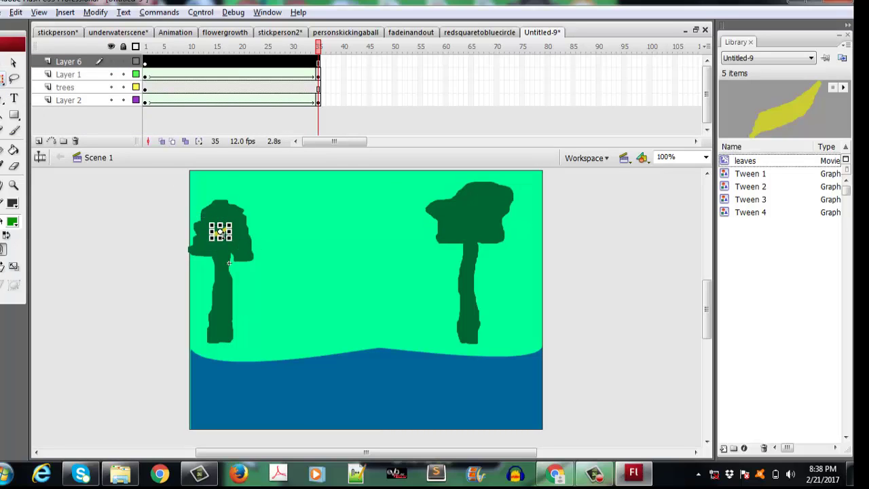
key("v")
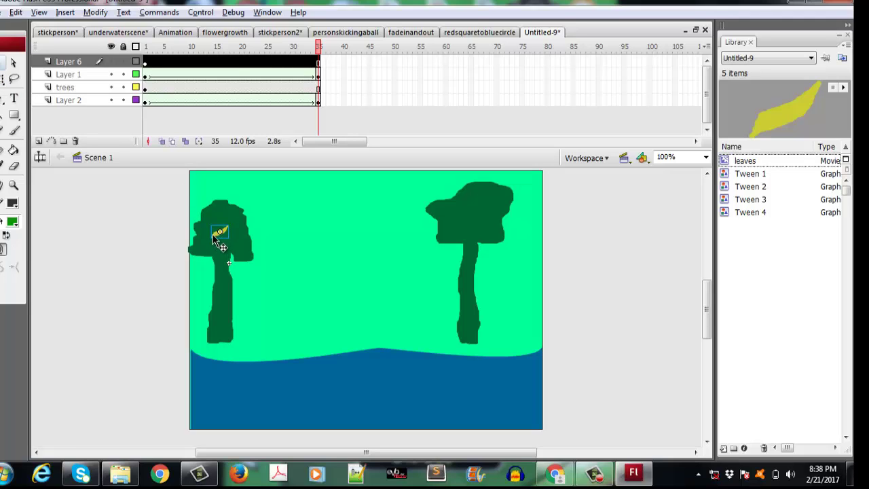
left_click_drag(212, 254, 197, 265)
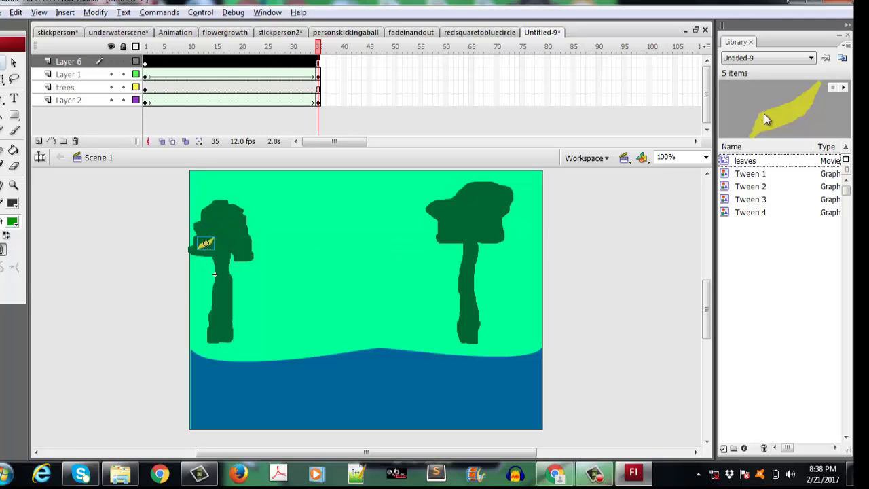
Step: Duplicate the small leaf, place the copy at the lower right of the left tree's crown and transform it to slant the opposite way
right_click(207, 251)
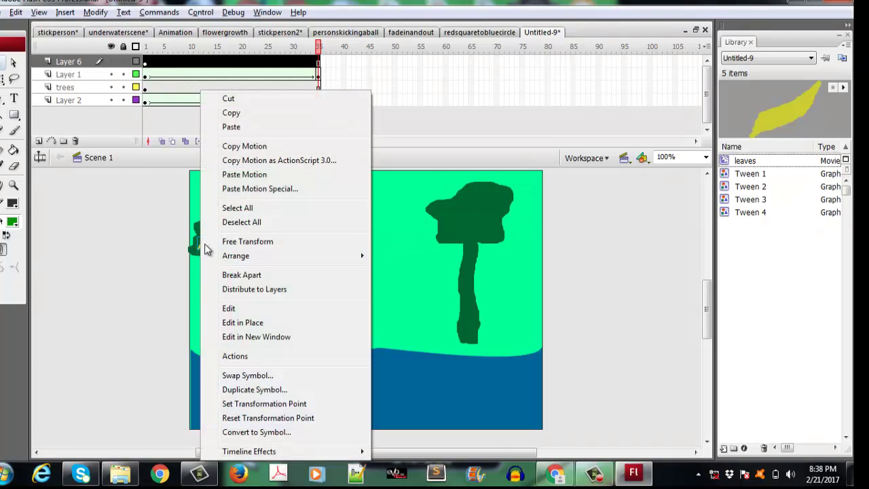
left_click(223, 112)
right_click(163, 177)
left_click(193, 213)
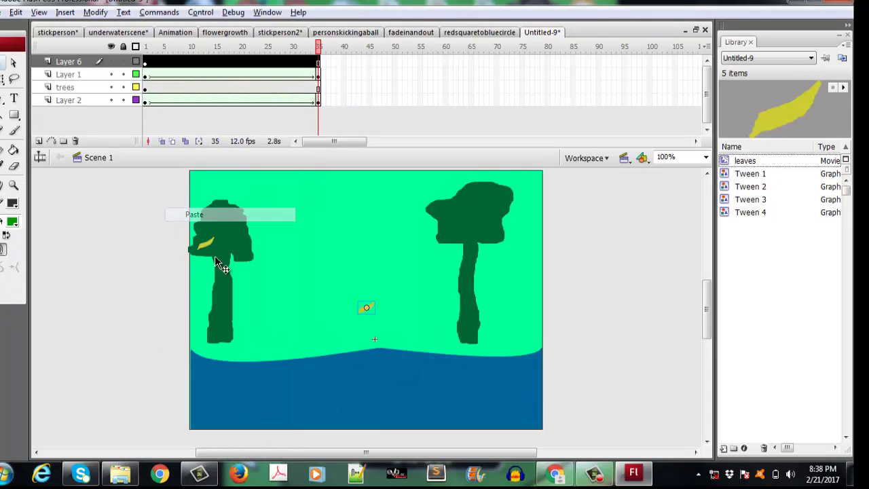
left_click_drag(244, 252, 248, 252)
key("q")
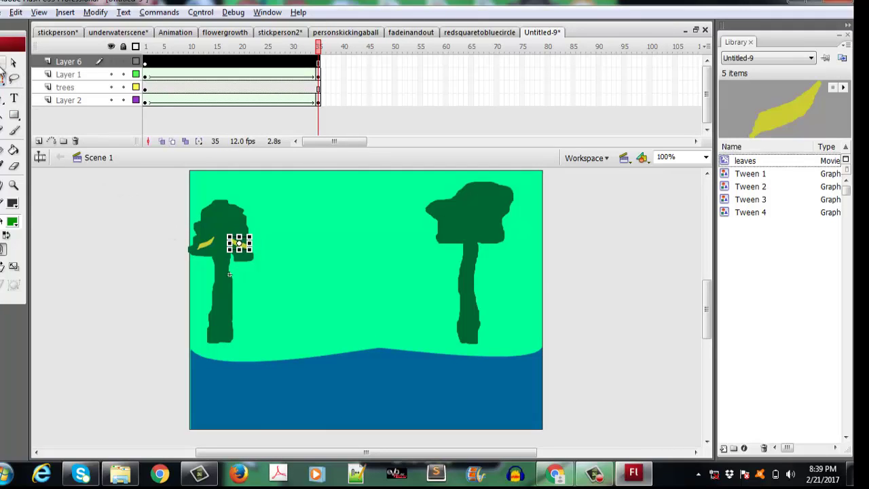
key("v")
Step: Duplicate the oppositely slanted leaf onto the lower left edge of the right tree's crown and copy the placed leaf
right_click(242, 244)
left_click(288, 127)
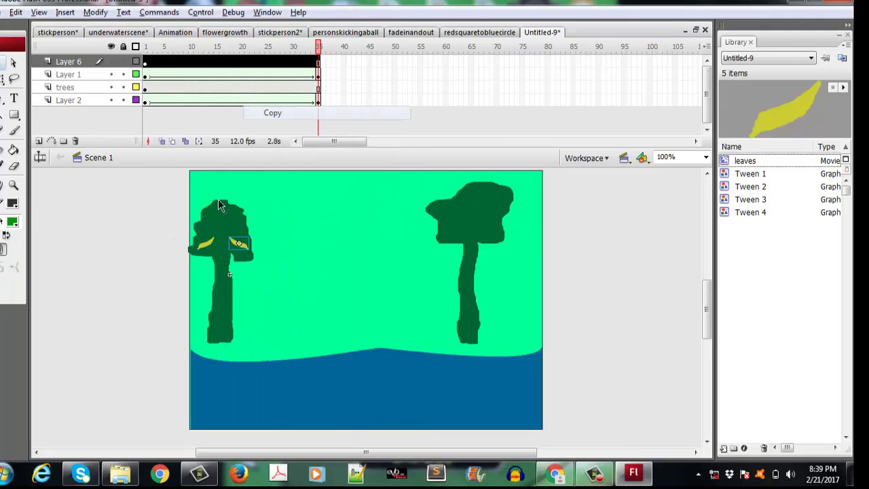
right_click(154, 220)
left_click(170, 249)
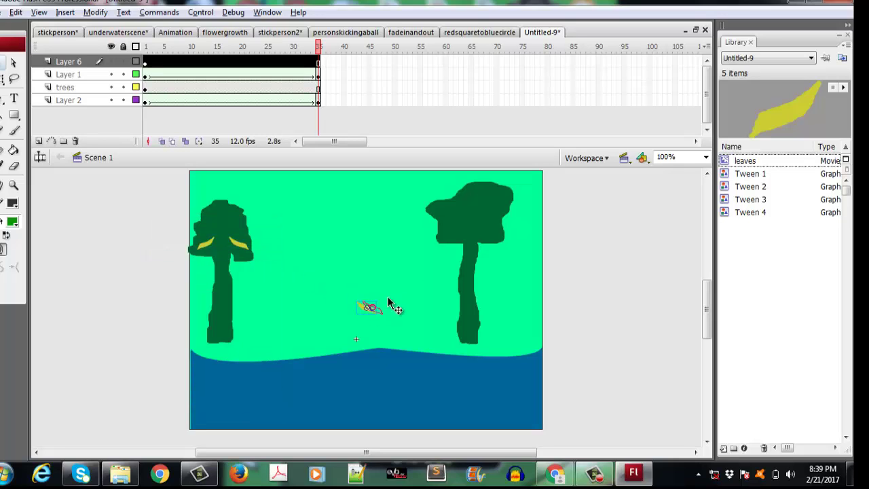
left_click_drag(387, 297, 447, 238)
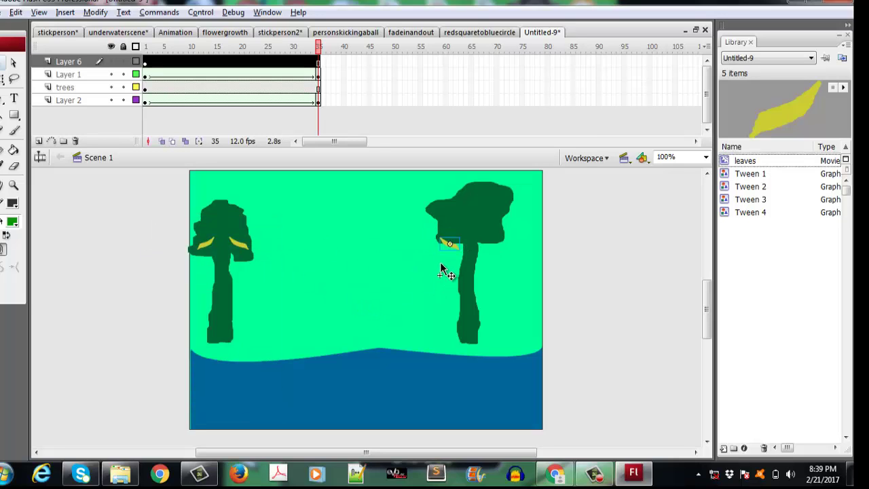
right_click(449, 244)
left_click(486, 113)
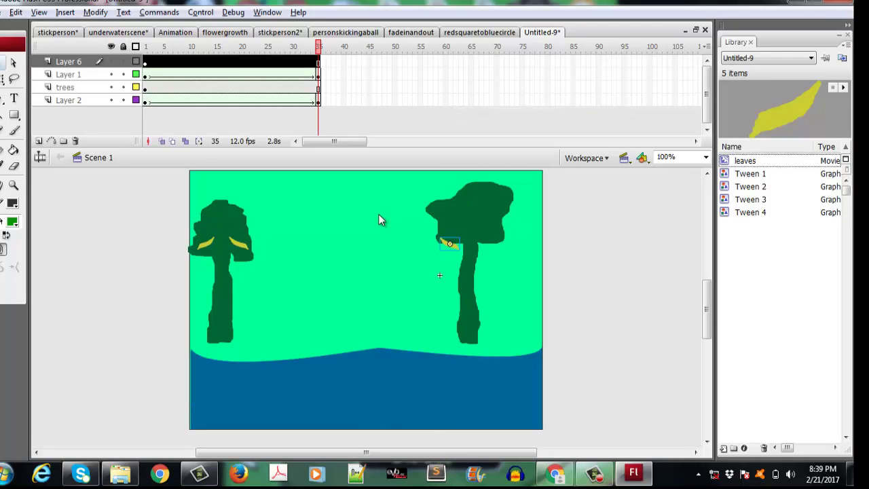
Step: Paste the copied leaf at frame 35 and move it to the lower right of the right tree's crown
right_click(379, 220)
left_click(413, 215)
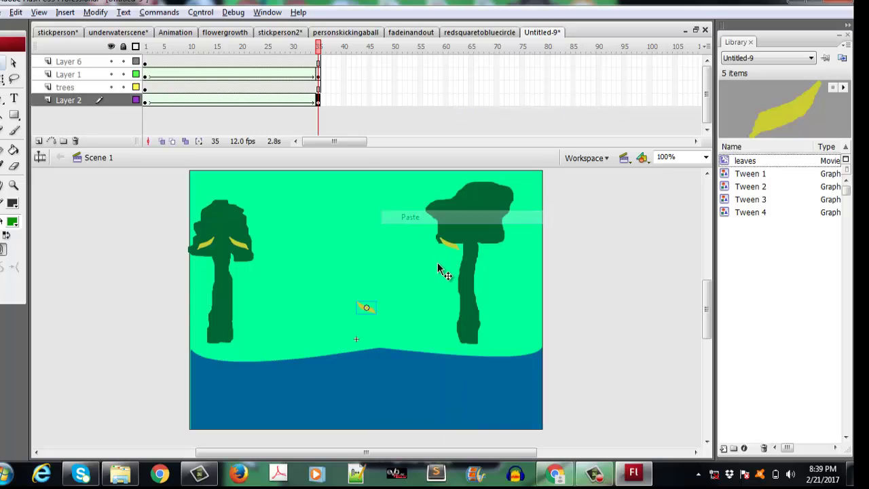
left_click(5, 79)
left_click_drag(355, 306, 491, 224)
key("v")
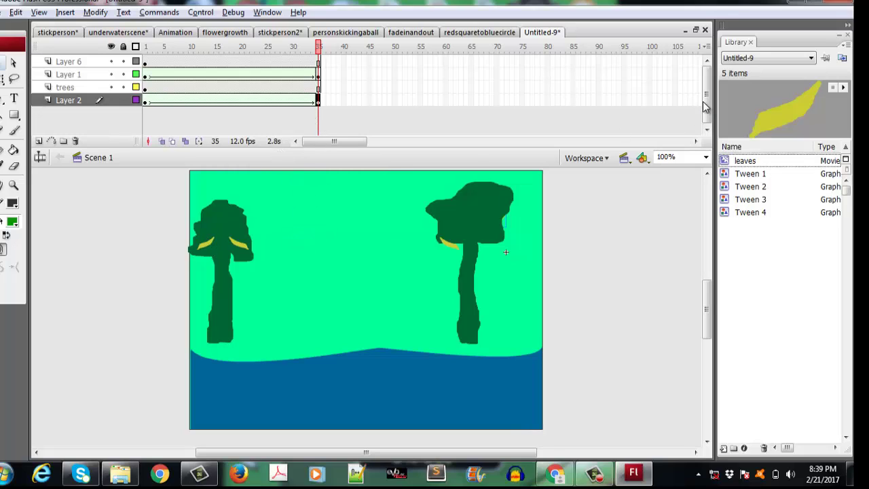
Step: Check the leaves already placed and copy the one at the lower left edge of the right tree's crown
left_click(205, 245)
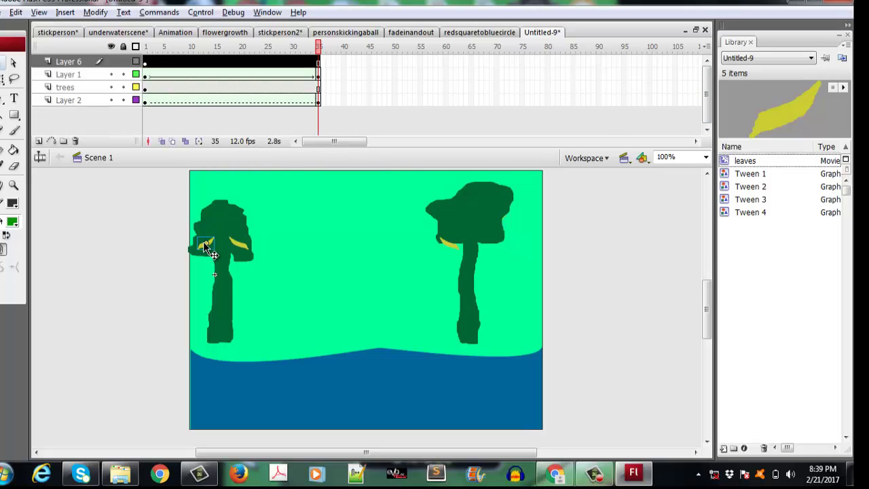
left_click(236, 243)
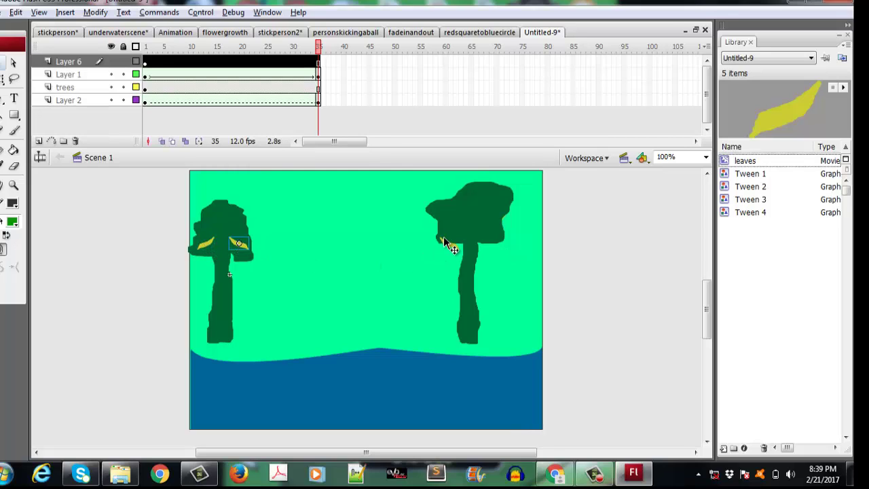
left_click_drag(443, 237, 449, 250)
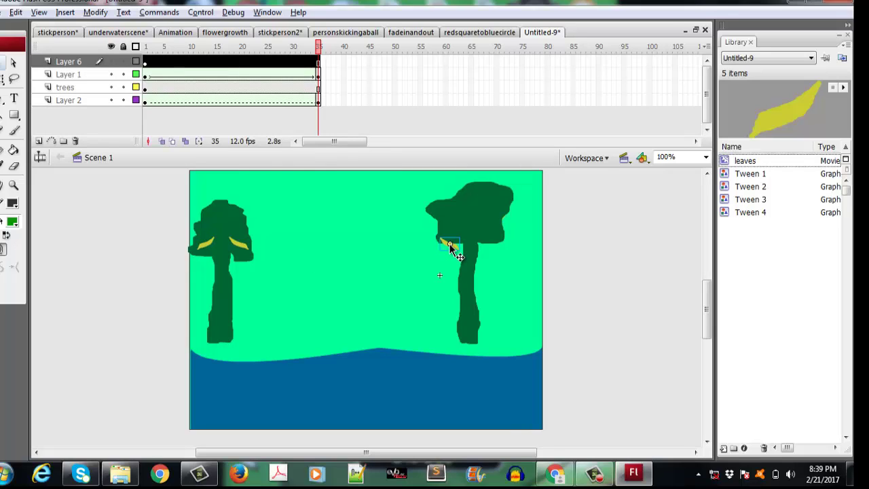
left_click(440, 242)
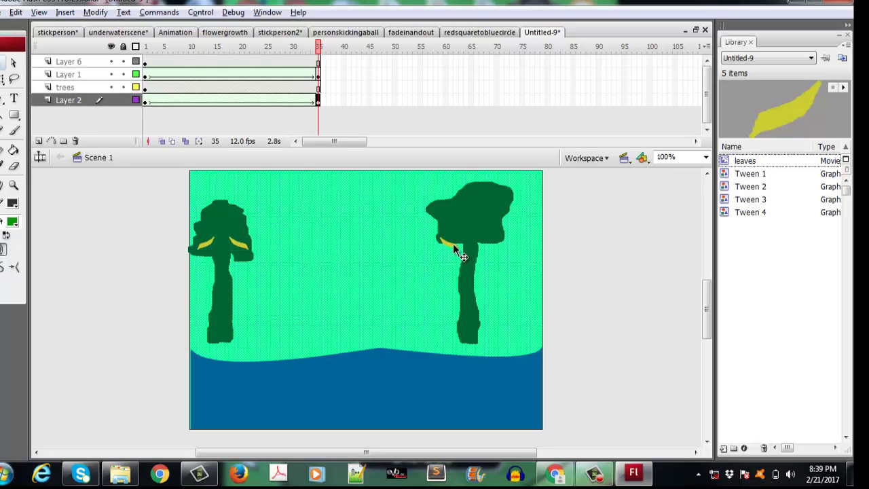
left_click(453, 248)
right_click(450, 249)
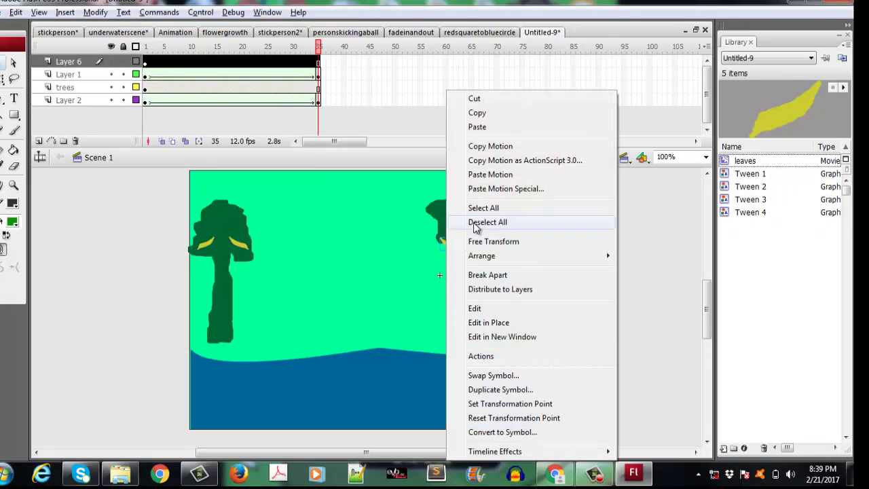
left_click(607, 112)
Step: Try pasting the leaf in frame 1 and rotating it at the lower right of the right tree's crown
left_click(187, 65)
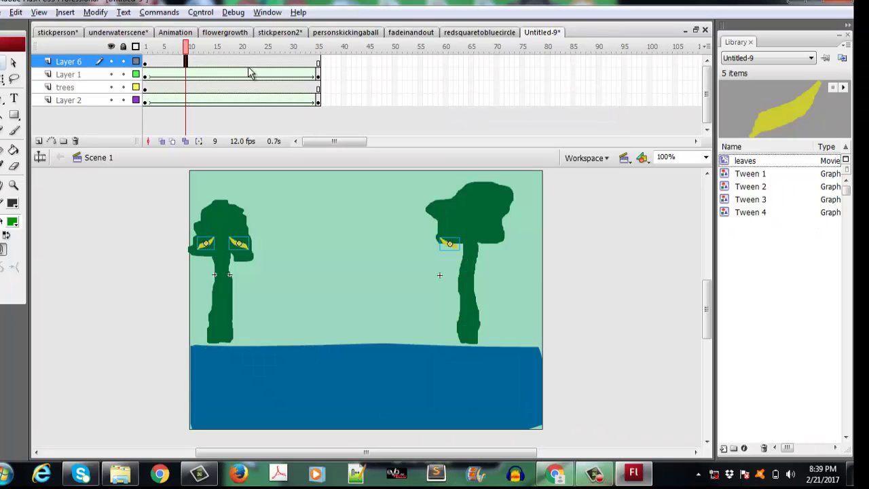
left_click(146, 61)
right_click(324, 231)
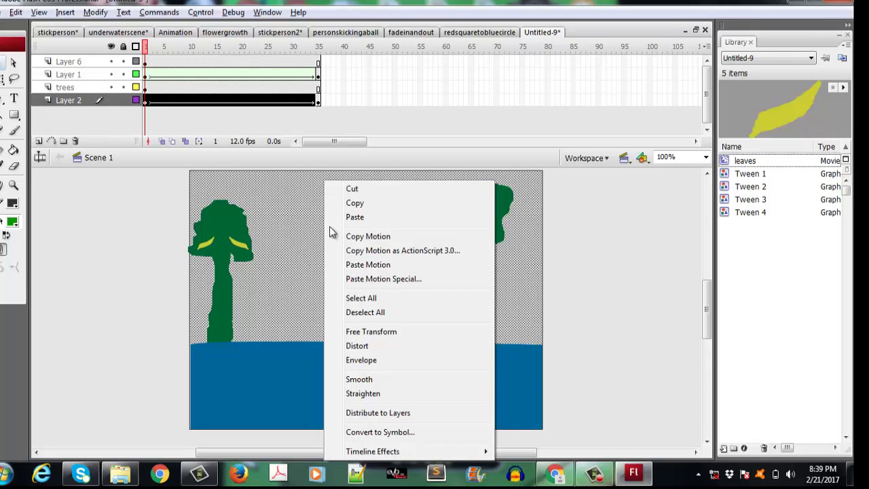
left_click(348, 216)
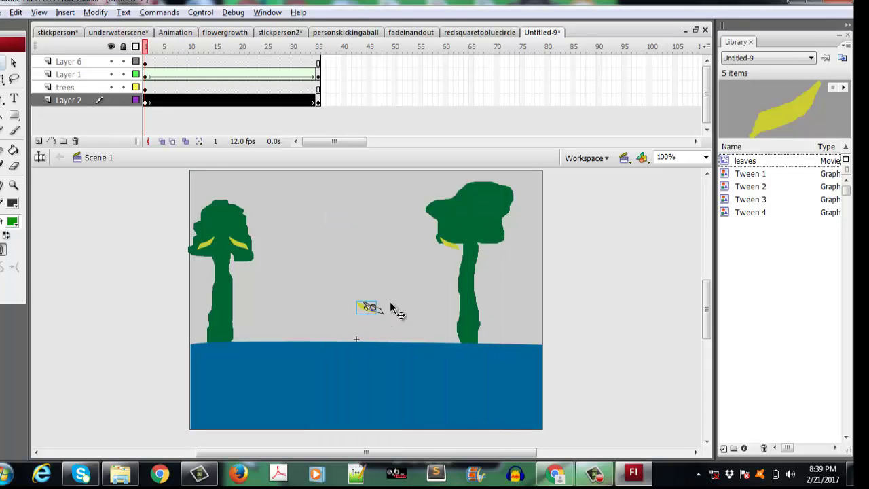
key("ctrl+z")
left_click(5, 78)
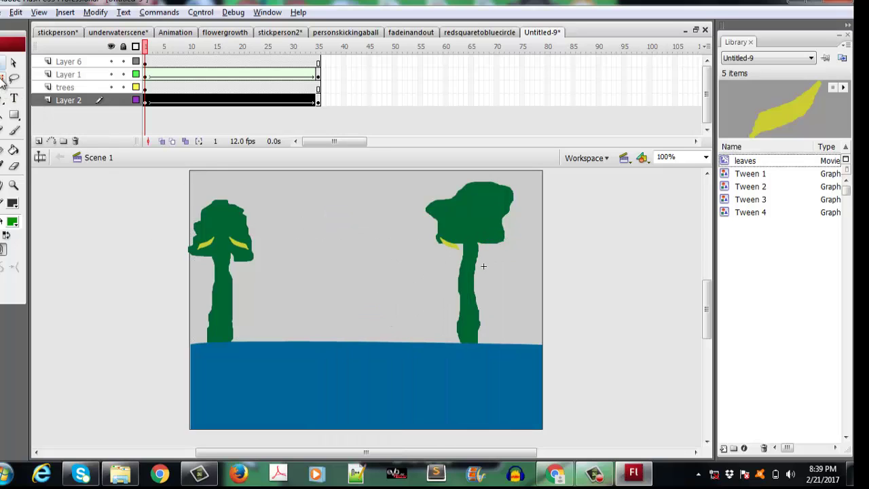
left_click_drag(505, 244, 510, 243)
left_click_drag(524, 236, 516, 257)
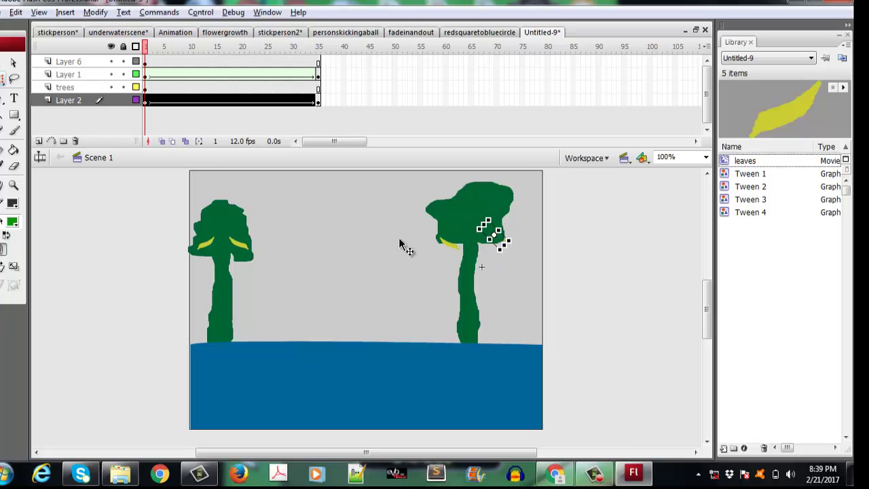
Step: Undo the last leaf rotations and remove the leaf pasted onto Layer 2
left_click_drag(230, 238, 232, 240)
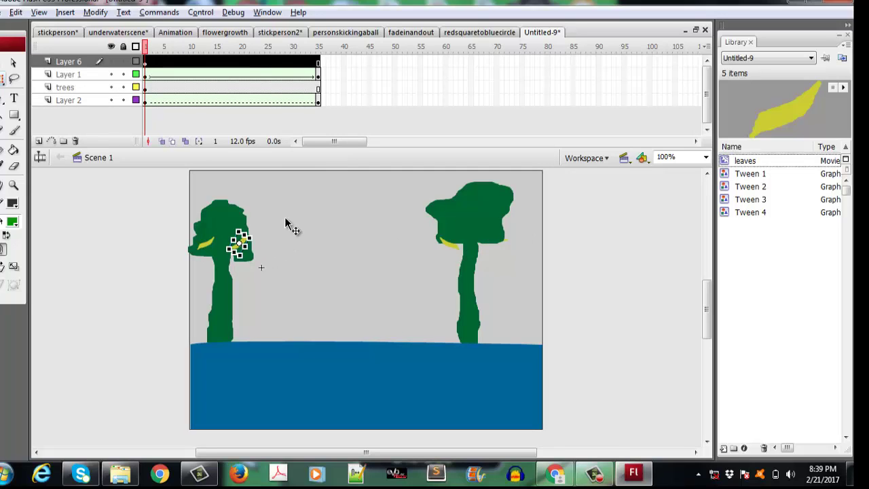
left_click(318, 102)
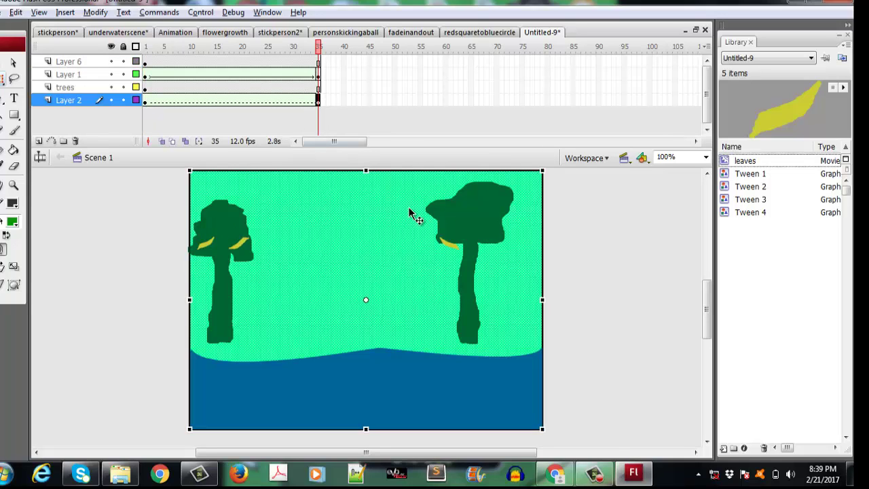
key("ctrl+z")
key("ctrl+z")
key("ctrl+z")
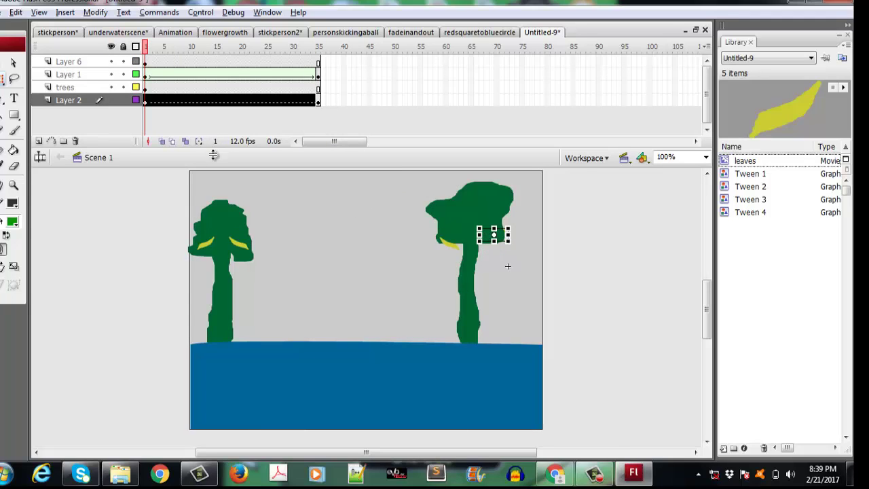
left_click(62, 99)
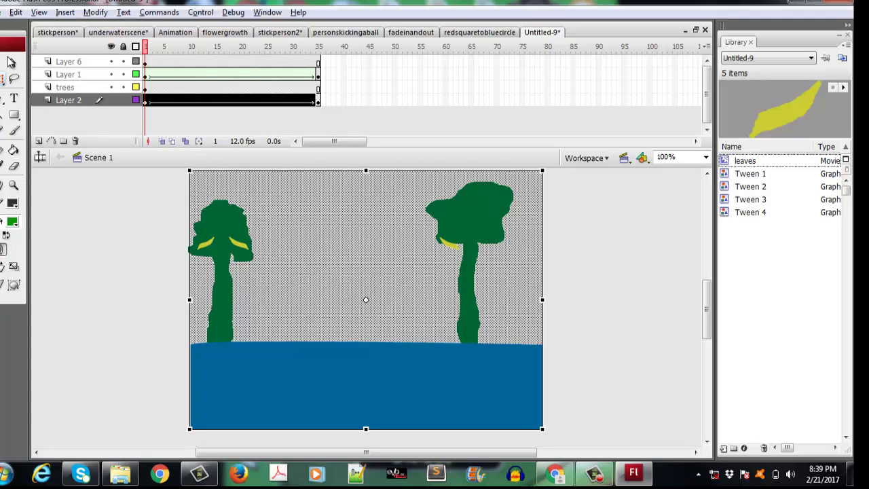
left_click(11, 62)
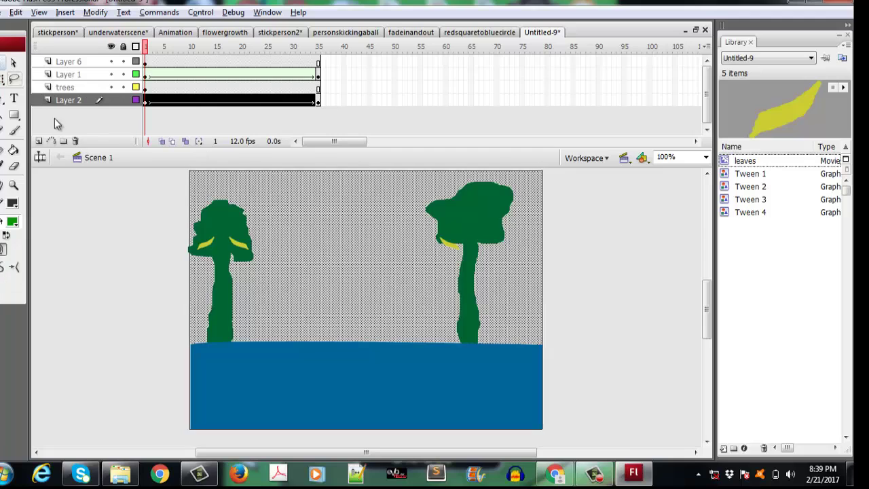
Step: Lock Layer 2, paste the leaf into Layer 6, place it at the lower right of the right tree's crown and rotate it slightly
left_click(123, 100)
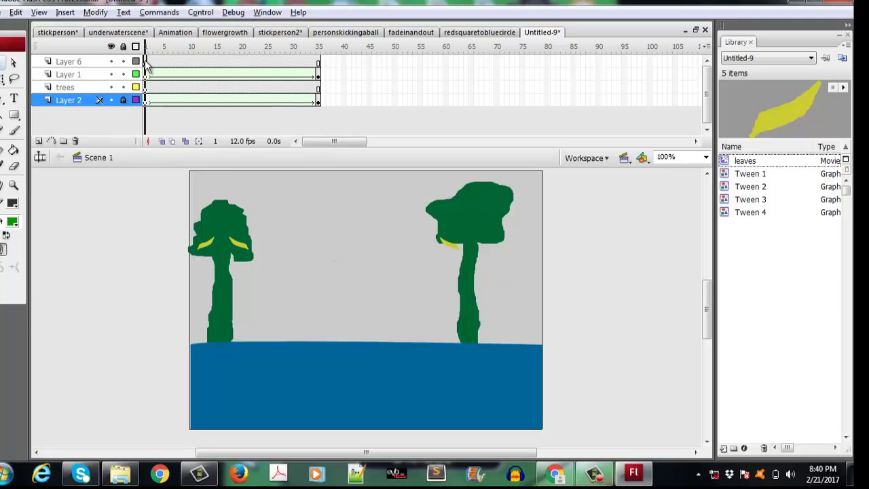
left_click(68, 61)
right_click(150, 175)
left_click(177, 210)
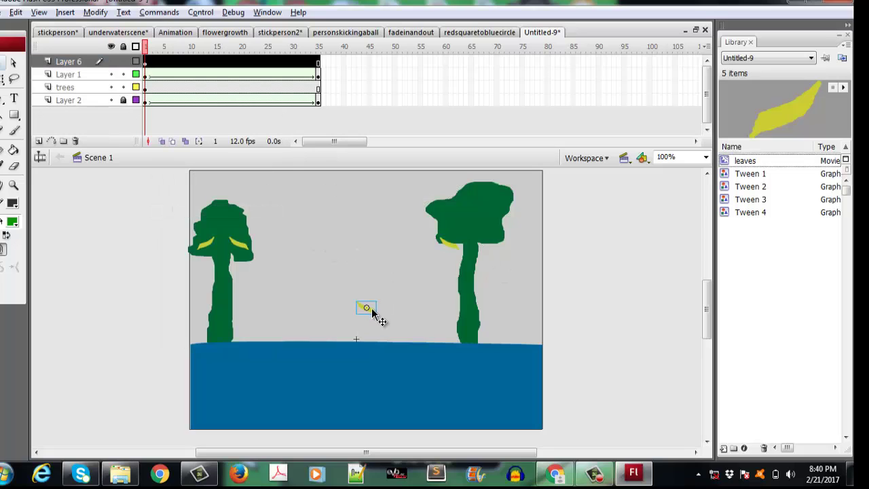
left_click_drag(372, 308, 494, 231)
key("q")
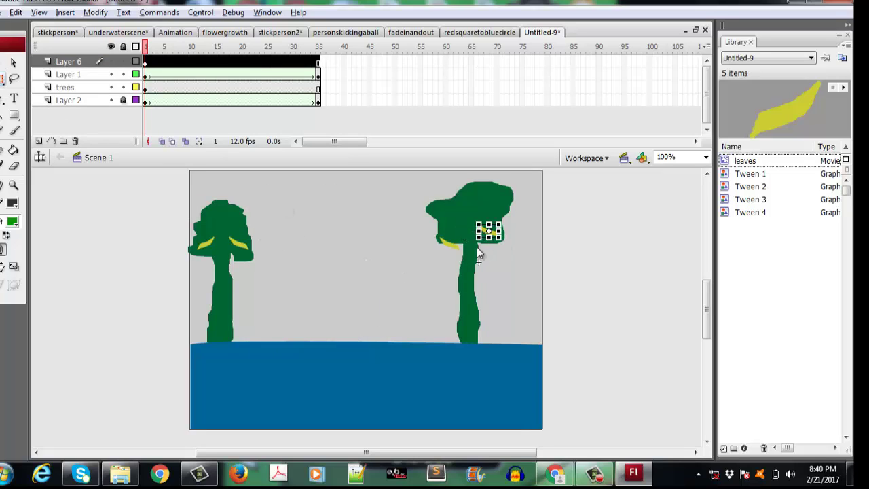
left_click_drag(477, 253, 516, 234)
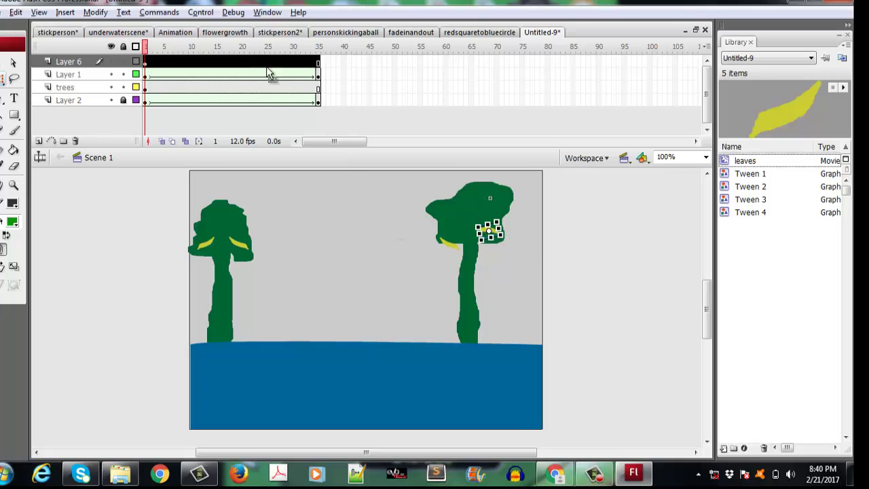
Step: Insert a keyframe at frame 35 of Layer 6 and create a motion tween for the leaves
left_click(317, 63)
right_click(318, 63)
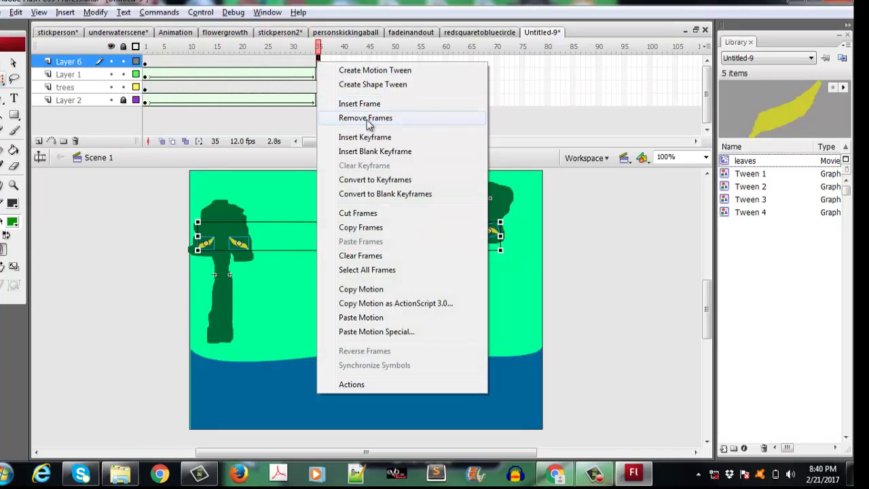
left_click(62, 207)
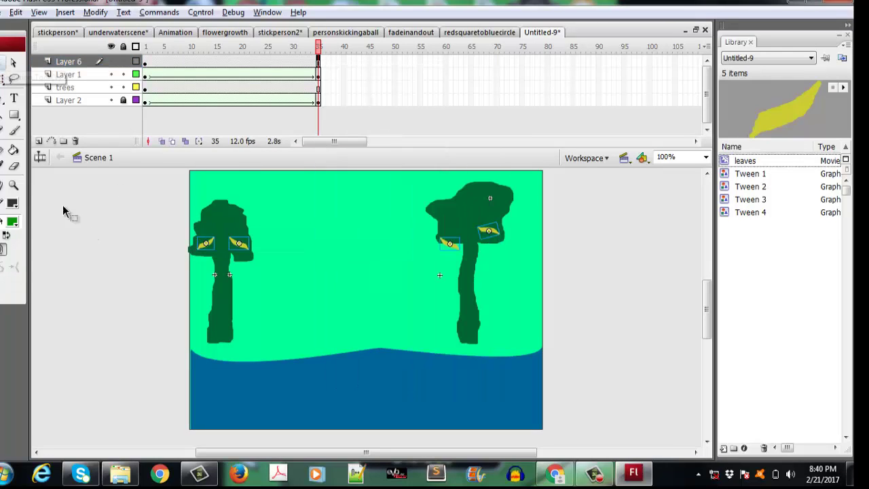
left_click(317, 62)
right_click(318, 62)
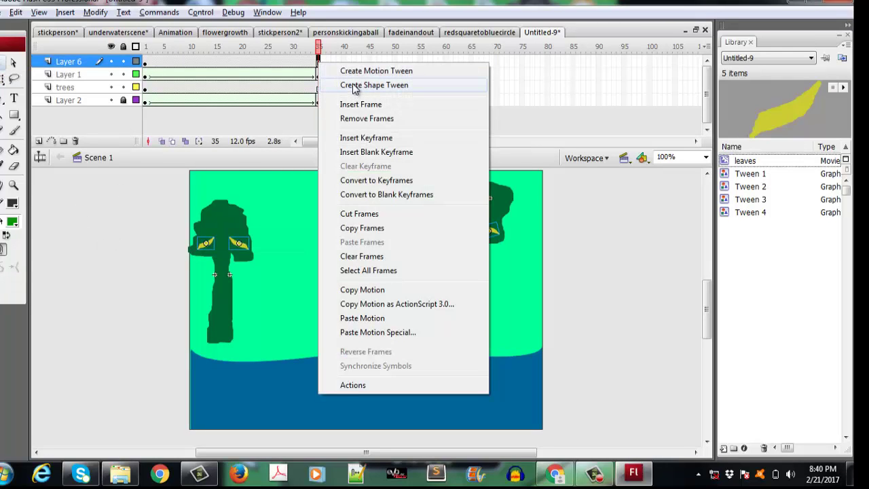
left_click(363, 138)
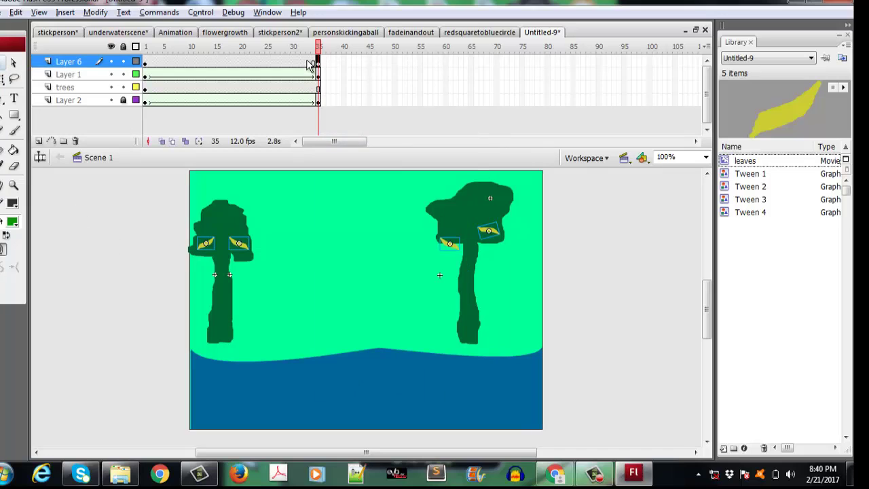
right_click(318, 62)
left_click(339, 68)
left_click(319, 62)
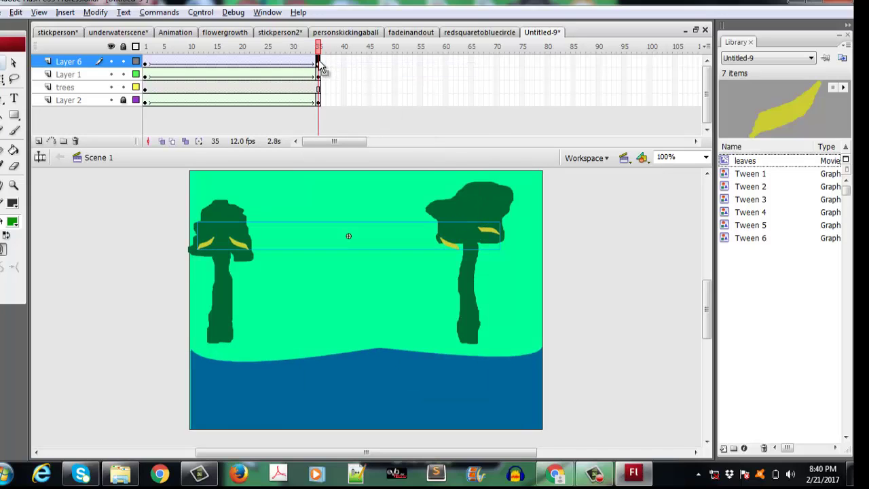
right_click(318, 62)
left_click(351, 70)
Step: Move all the leaves at frame 35 down to the foot of the trees and test the movie
left_click(393, 275)
left_click(453, 249)
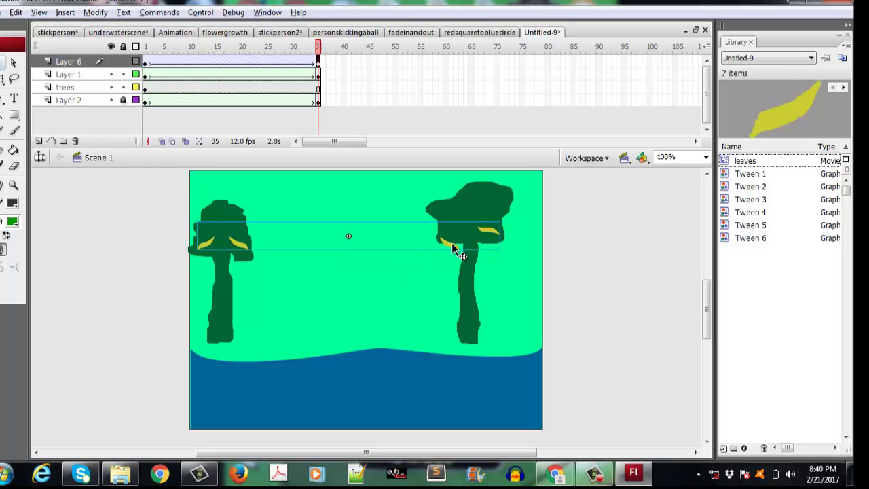
left_click_drag(454, 247, 453, 359)
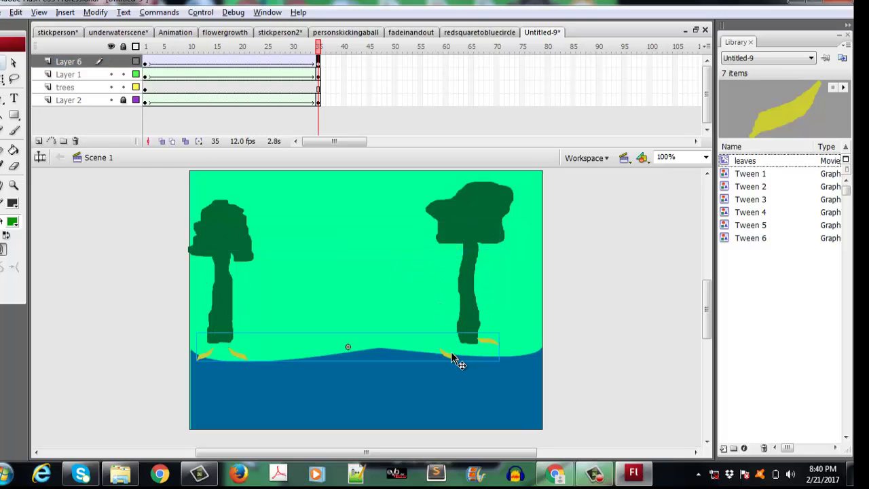
key("ctrl+Return")
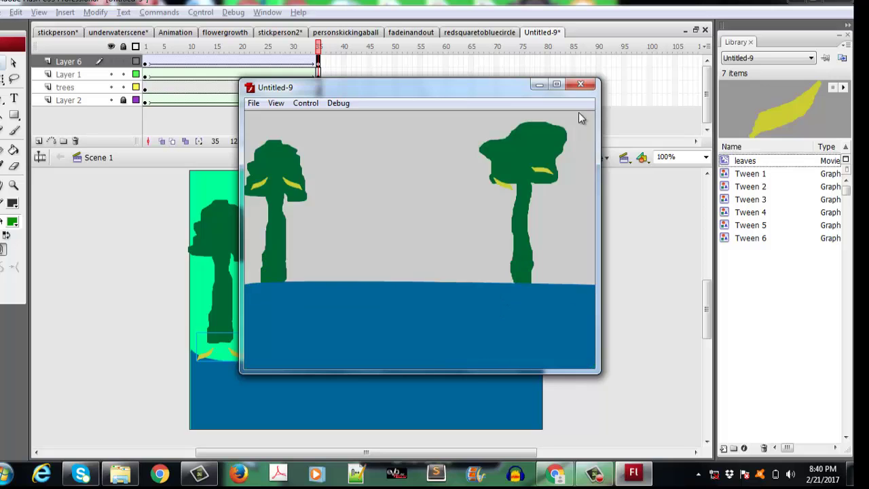
left_click(581, 85)
Step: Review activities 15 and 16 of the animation activity list in Chrome and return to the Flash scene
left_click(551, 473)
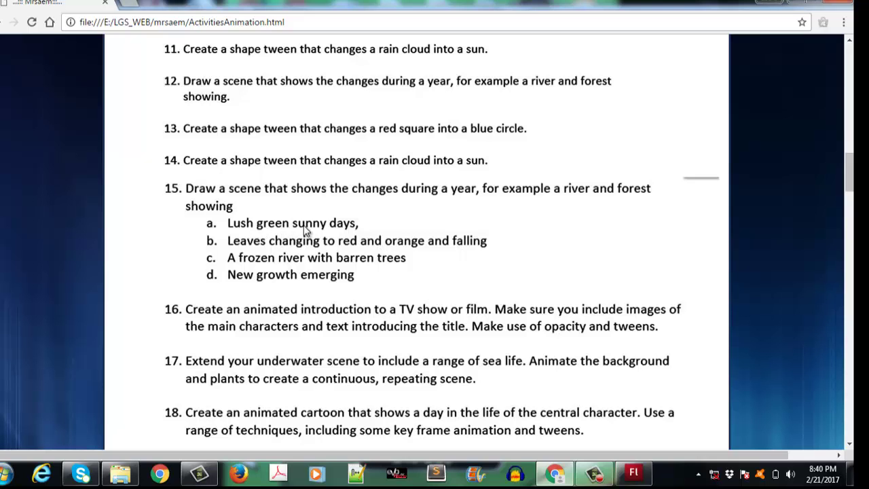
key("alt+Tab")
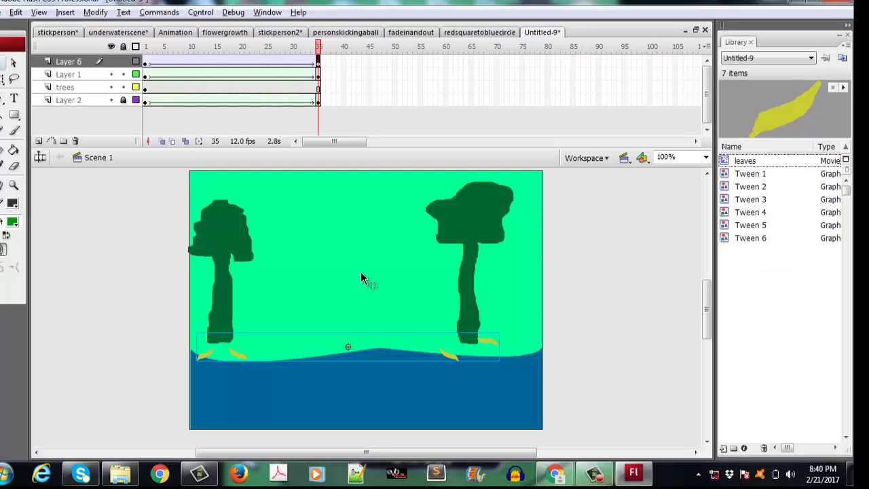
key("alt+Tab")
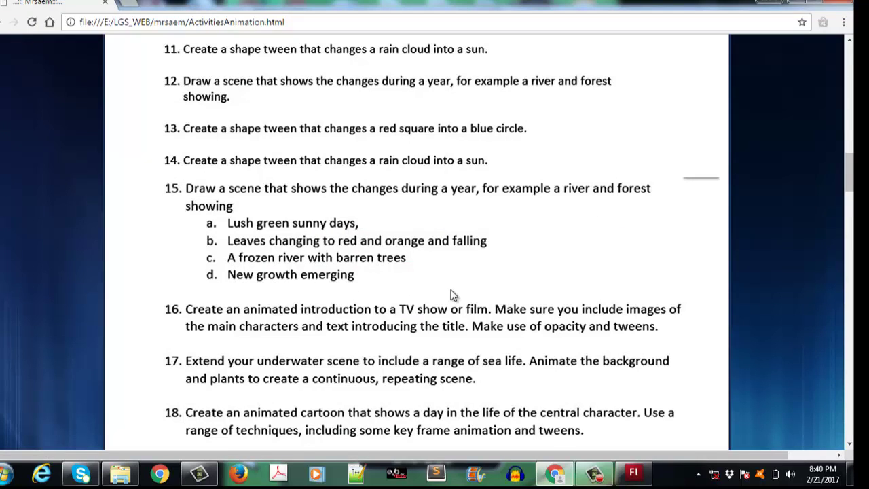
key("alt+Tab")
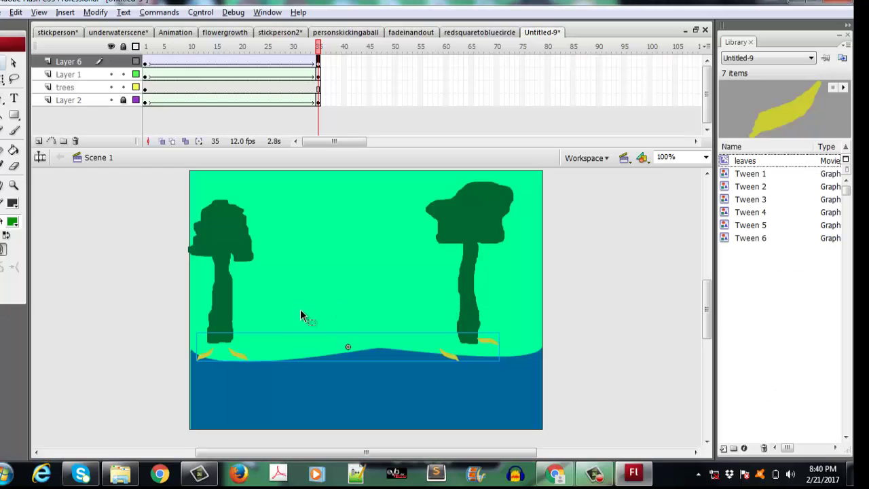
key("alt+Tab")
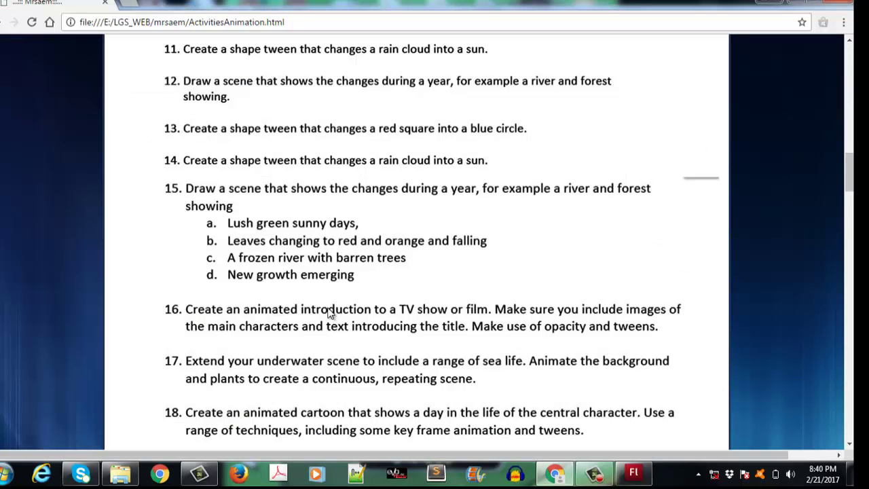
key("alt+Tab")
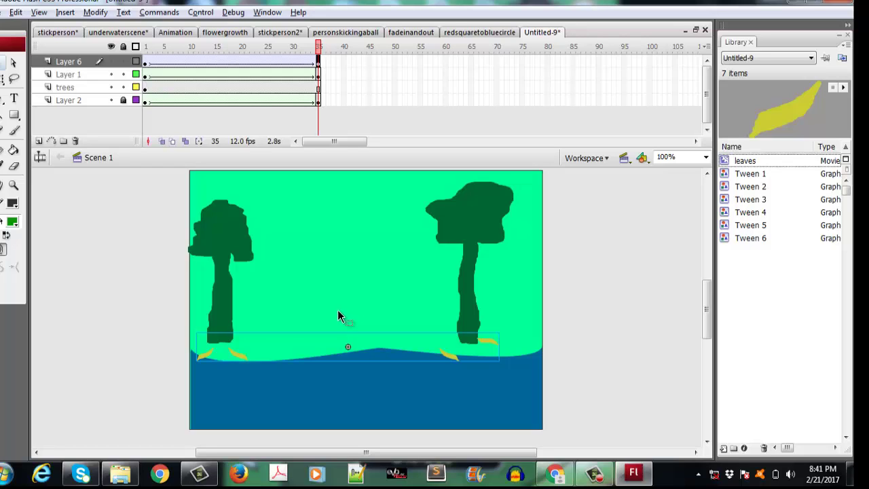
Step: Copy the full frame range of all four layers in the flowergrowth document and return to the Untitled-9 scene
left_click(222, 34)
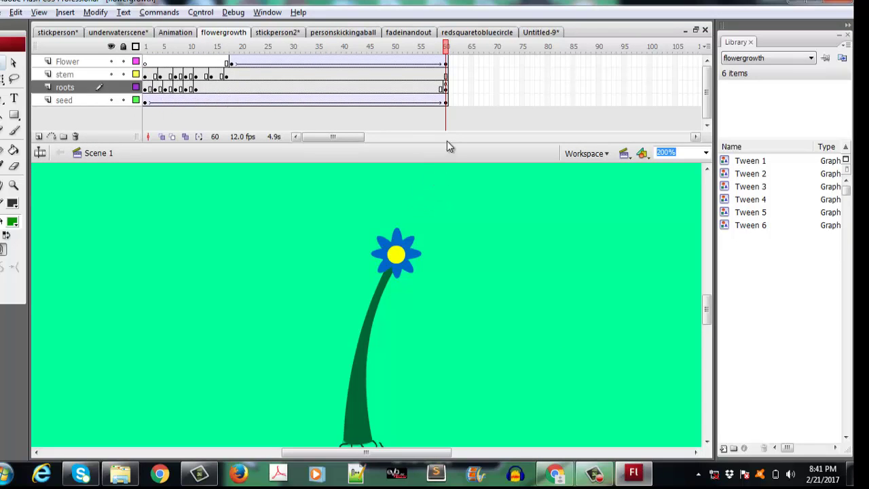
left_click_drag(459, 71, 148, 102)
right_click(147, 102)
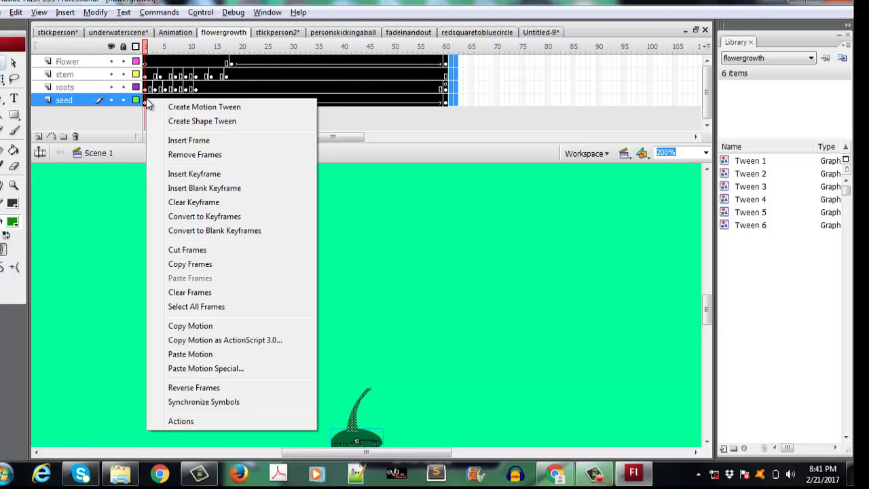
left_click(194, 264)
left_click(543, 33)
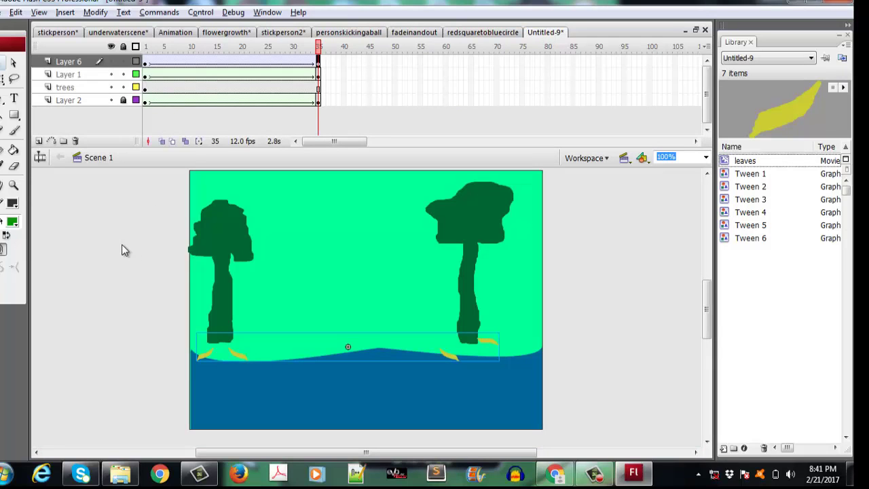
Step: Create a movie clip symbol named flower, paste the copied frames into it without replacing existing library items, and return to Scene 1
key("ctrl+F8")
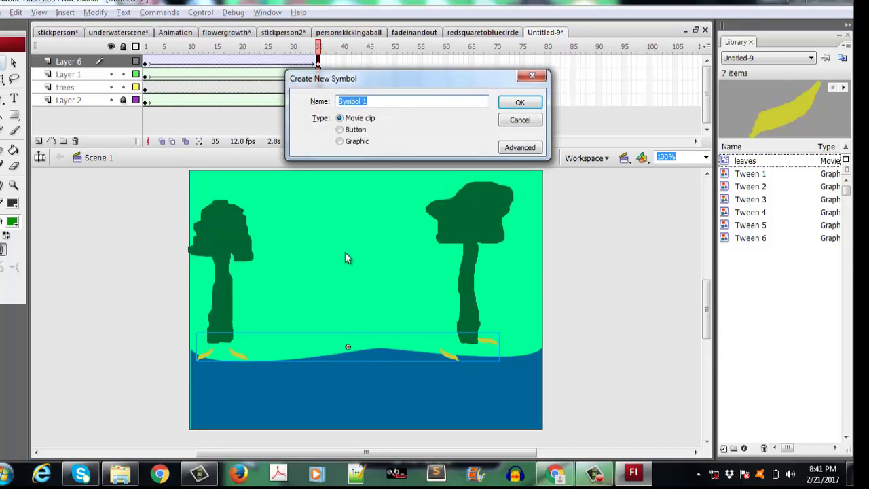
type("flower")
left_click(517, 102)
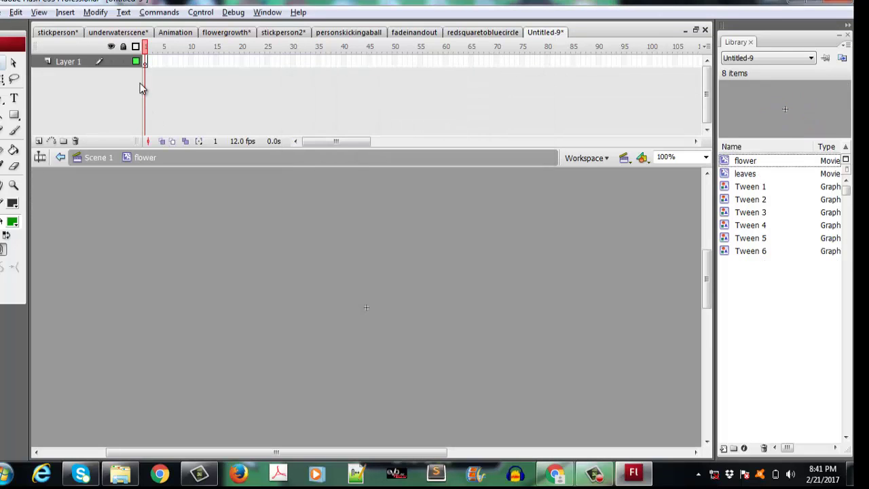
right_click(146, 63)
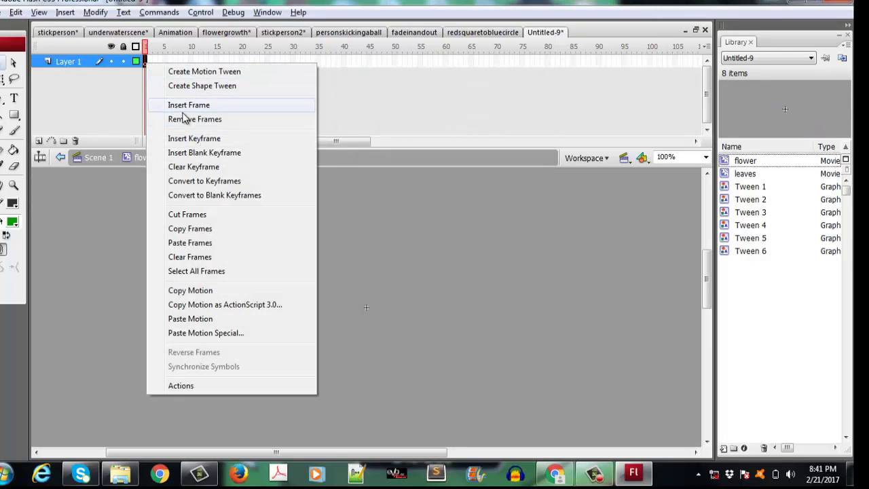
left_click(198, 243)
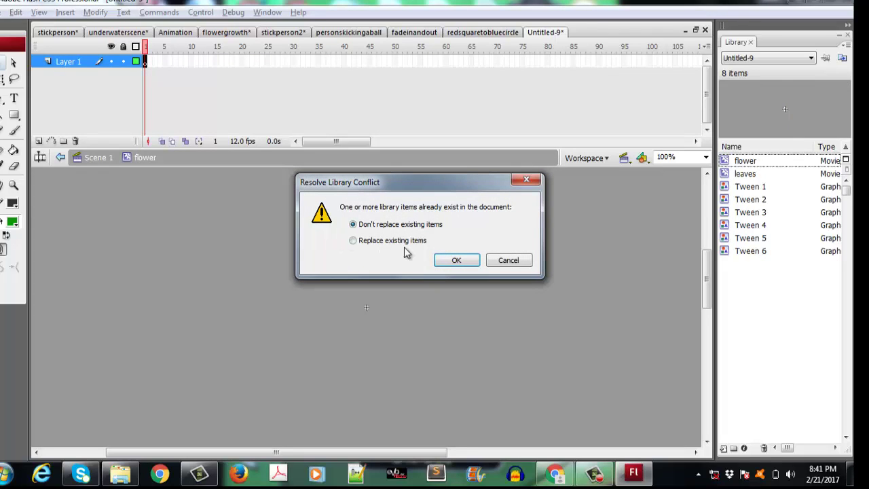
left_click(453, 262)
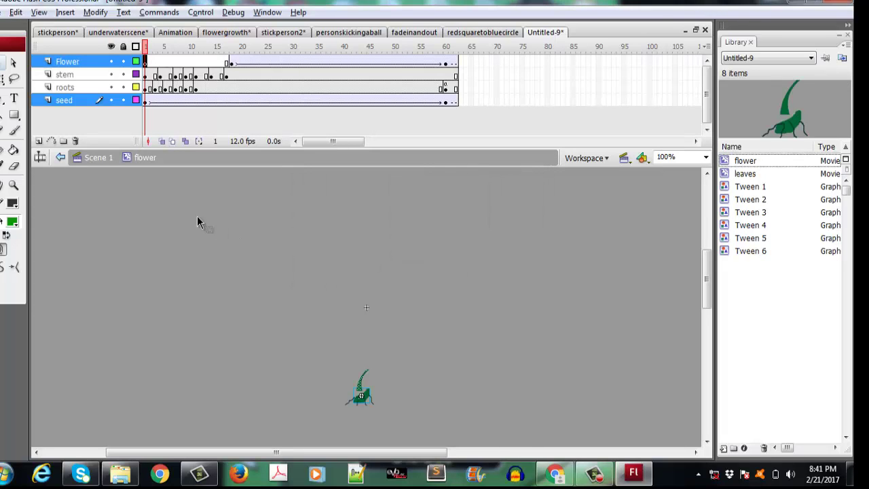
left_click(94, 157)
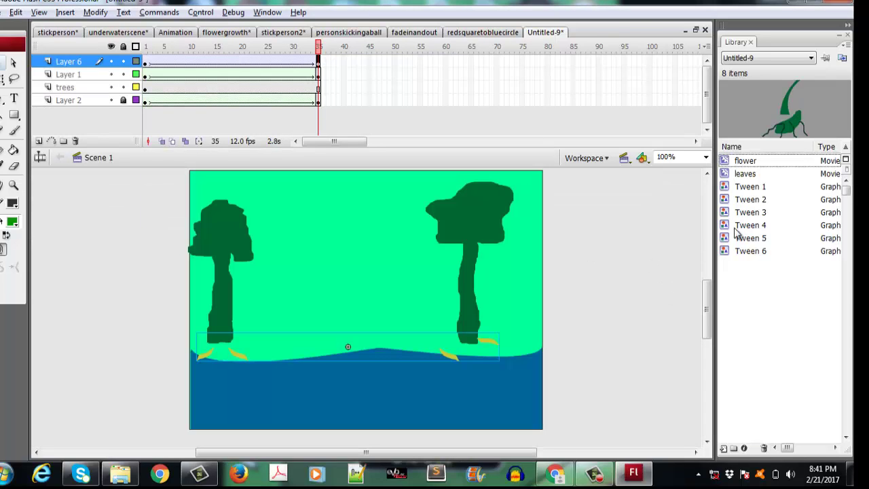
left_click(757, 163)
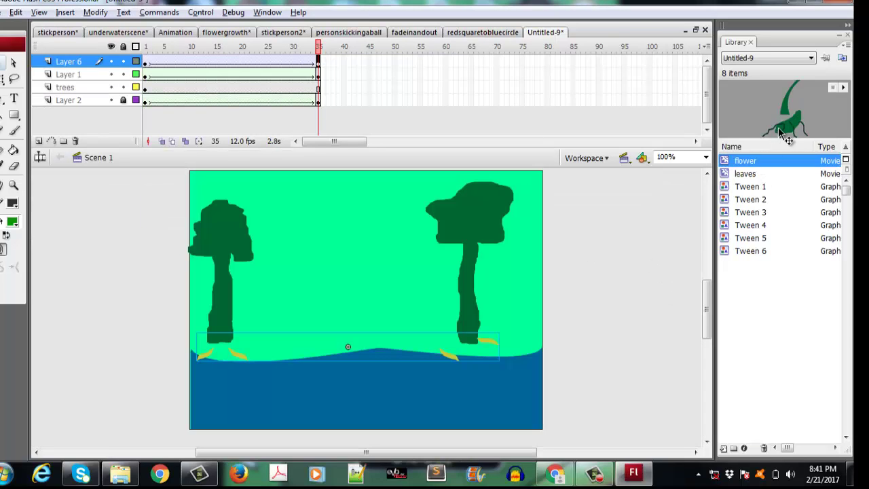
left_click_drag(777, 127, 282, 345)
left_click_drag(816, 131, 407, 334)
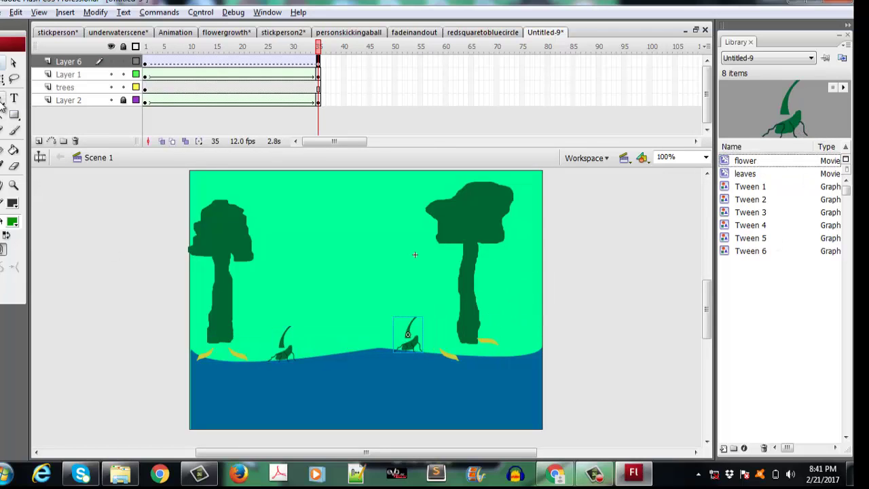
left_click(4, 79)
left_click_drag(394, 334, 448, 346)
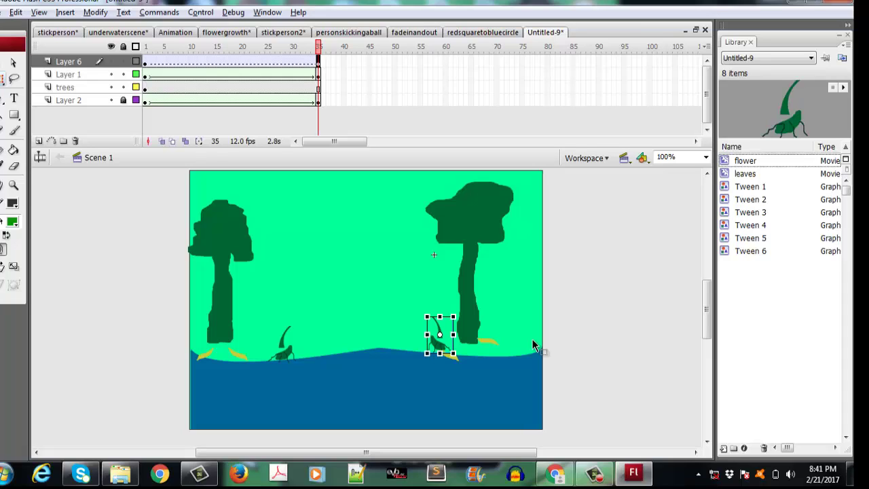
left_click(3, 63)
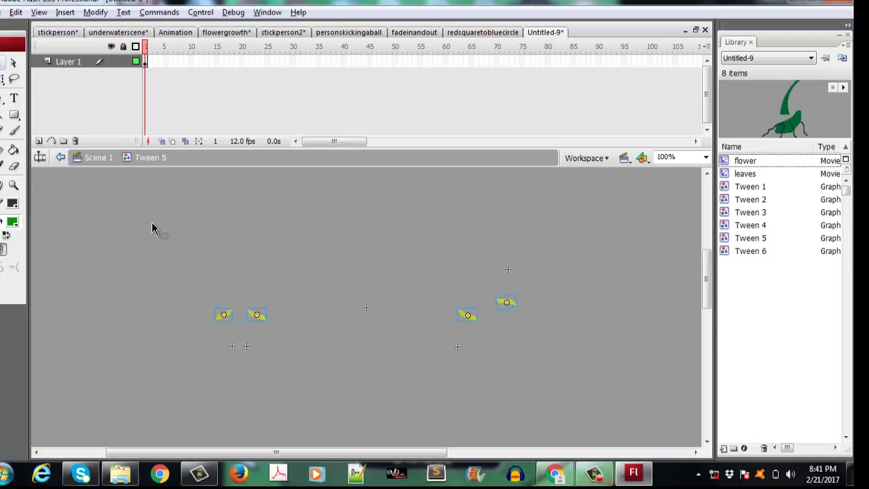
left_click(97, 158)
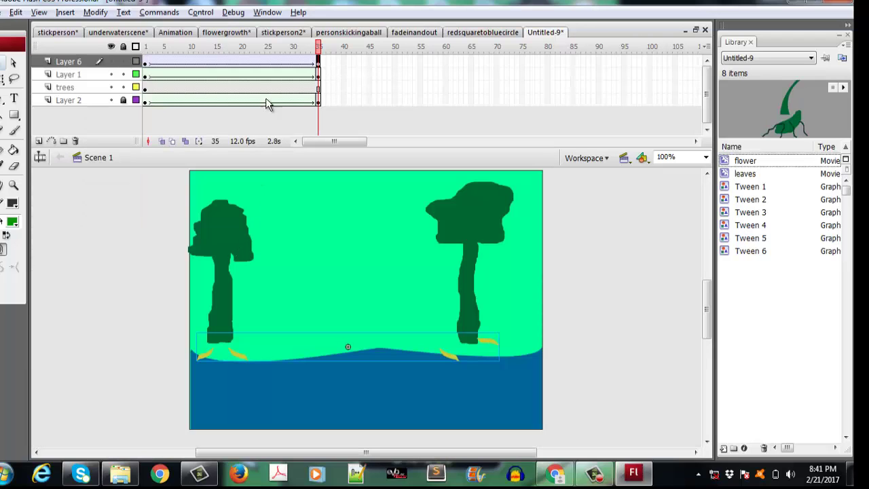
Step: Add a new layer above Layer 6 and place two flower instances on the riverbank between the trees
left_click(68, 61)
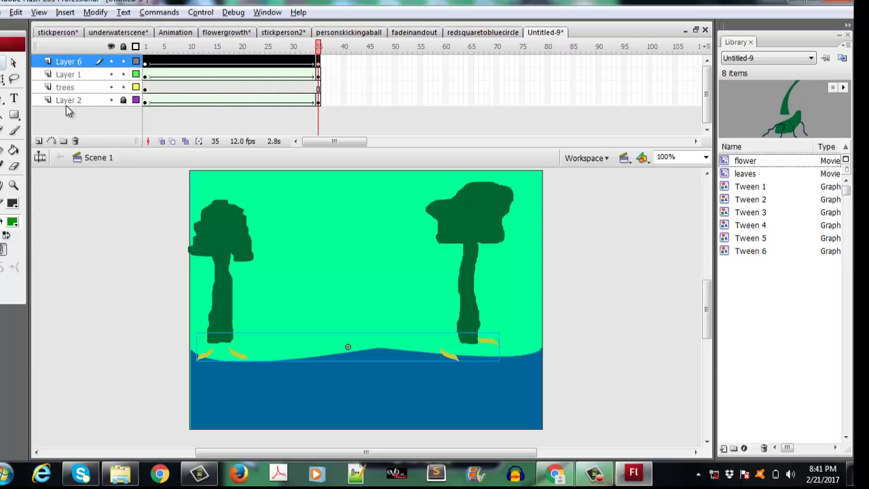
left_click(39, 141)
left_click(734, 165)
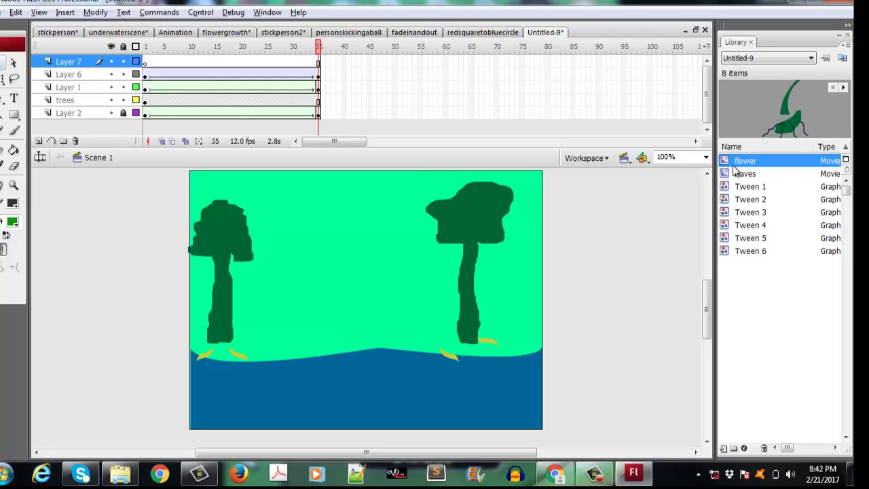
left_click_drag(735, 170, 287, 350)
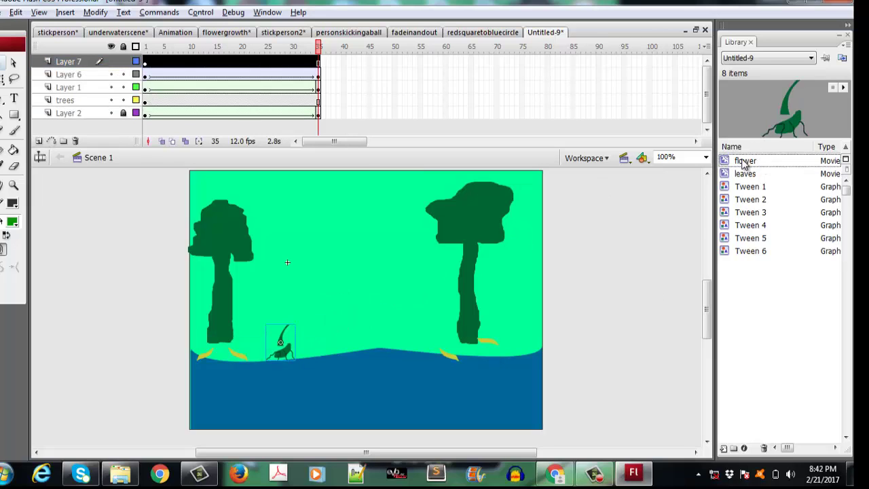
left_click_drag(743, 163, 413, 330)
Step: Mirror the right flower horizontally so it leans the opposite way and test the movie
left_click(3, 78)
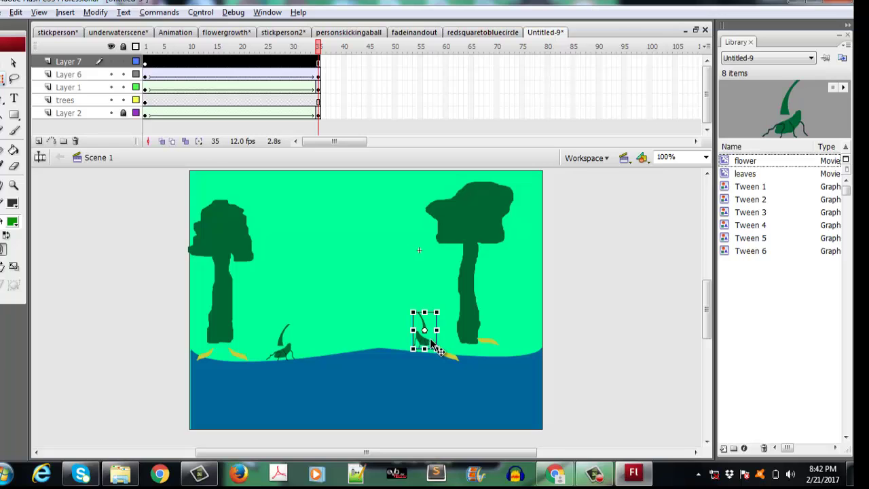
key("ctrl+Return")
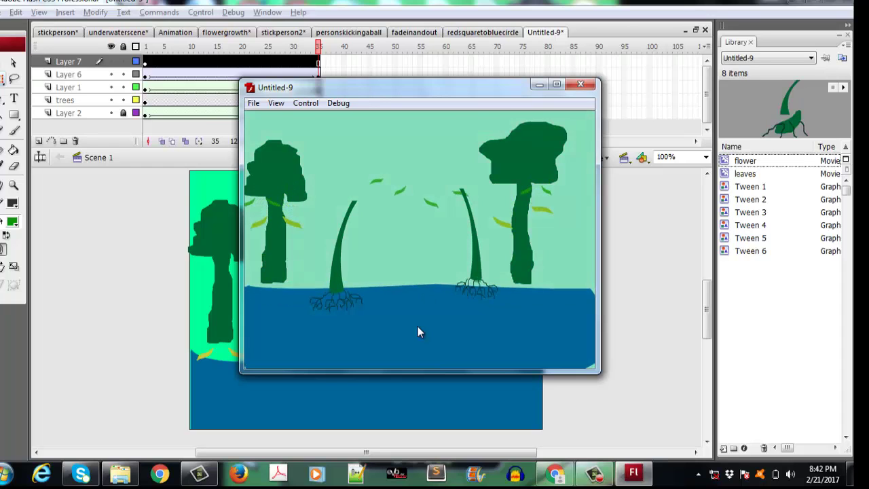
left_click(580, 83)
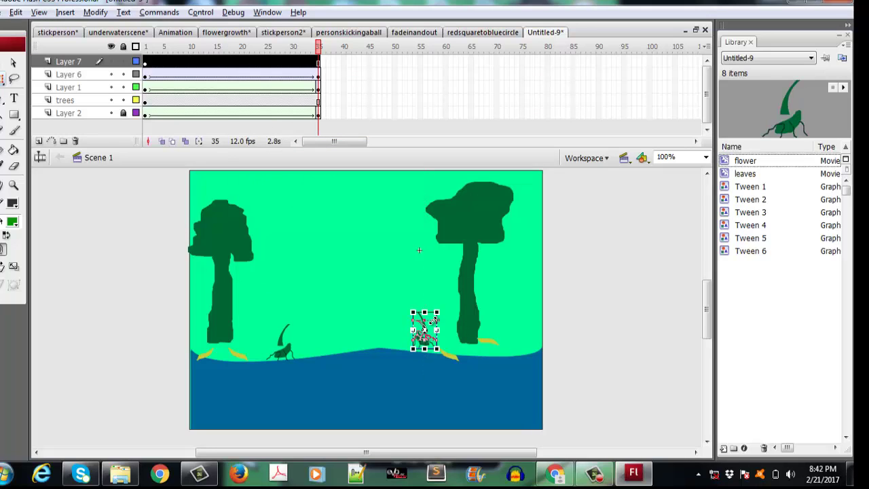
Step: Scale both flowers down and move them onto the bank near the foot of their trees
left_click(285, 333)
left_click_drag(296, 324, 268, 357)
left_click(12, 63)
left_click_drag(421, 339, 433, 351)
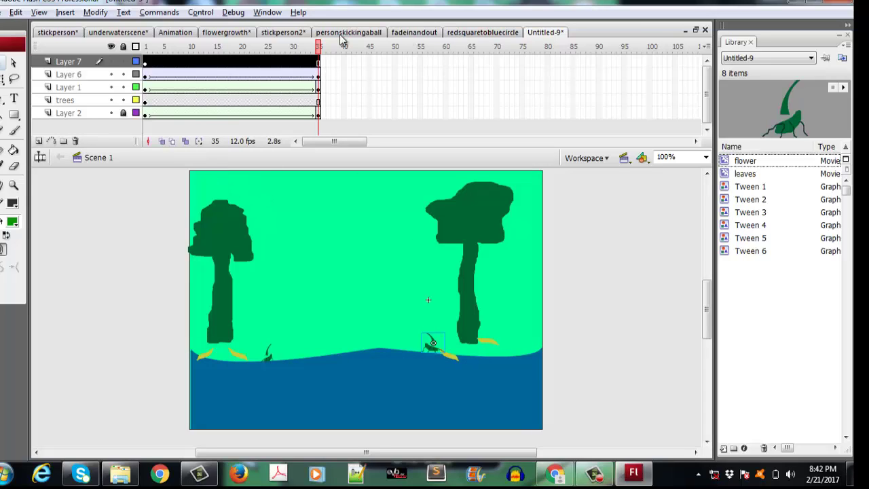
Step: Check the flowergrowth timeline and insert a keyframe at frame 60 of Layer 7 in the Untitled-9 scene
left_click(210, 33)
left_click(545, 32)
left_click(318, 62)
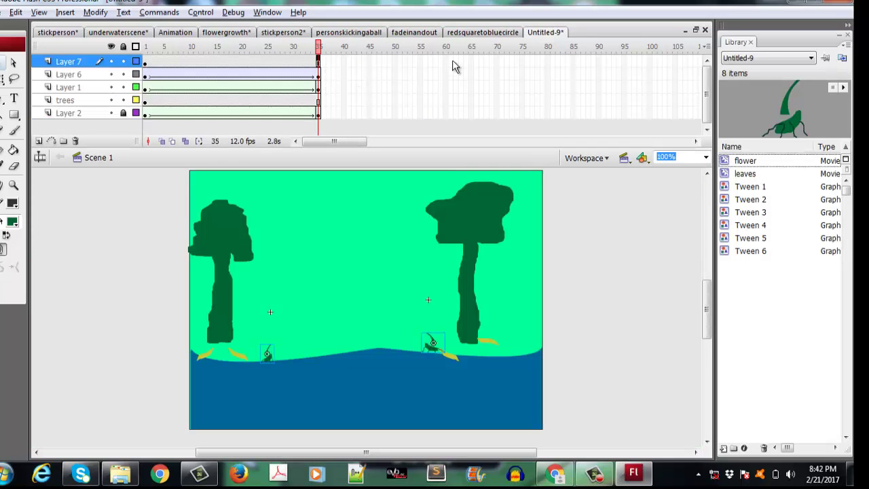
right_click(444, 59)
left_click(478, 133)
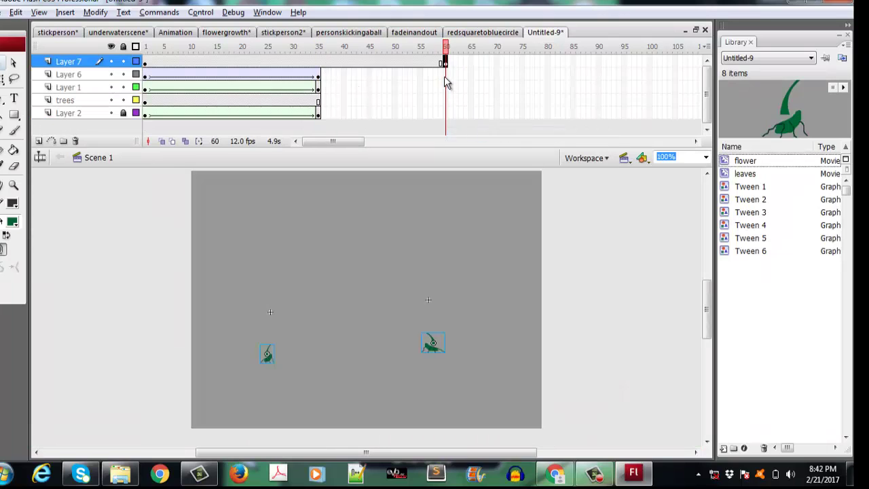
Step: Insert keyframes at frame 60 of Layer 6, Layer 1, trees and Layer 2, and test the movie
right_click(444, 74)
left_click(471, 148)
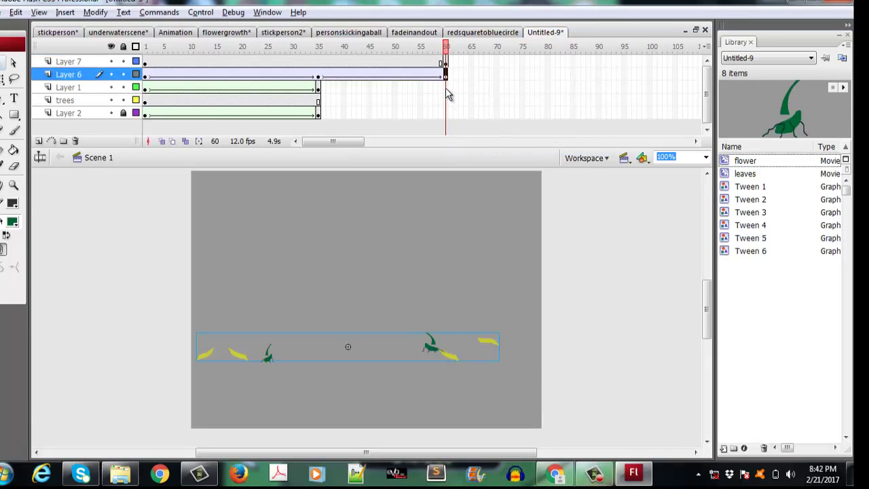
right_click(445, 89)
left_click(490, 164)
right_click(445, 101)
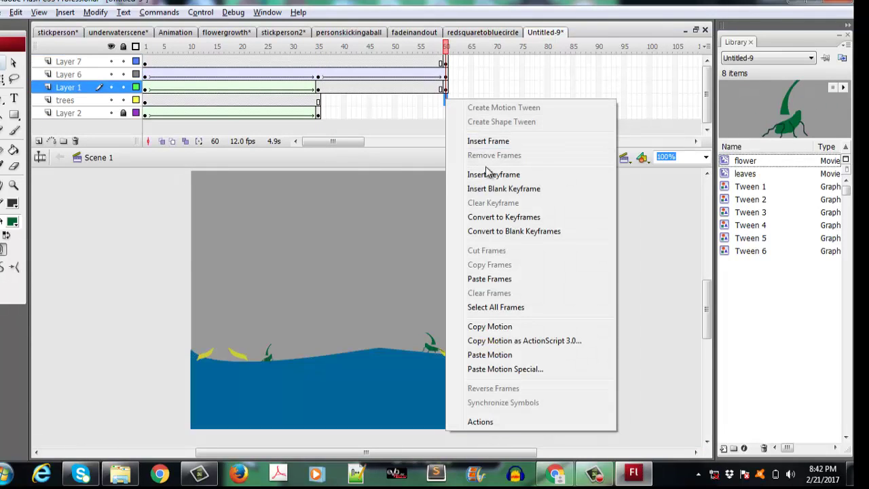
left_click(490, 175)
right_click(445, 113)
left_click(481, 186)
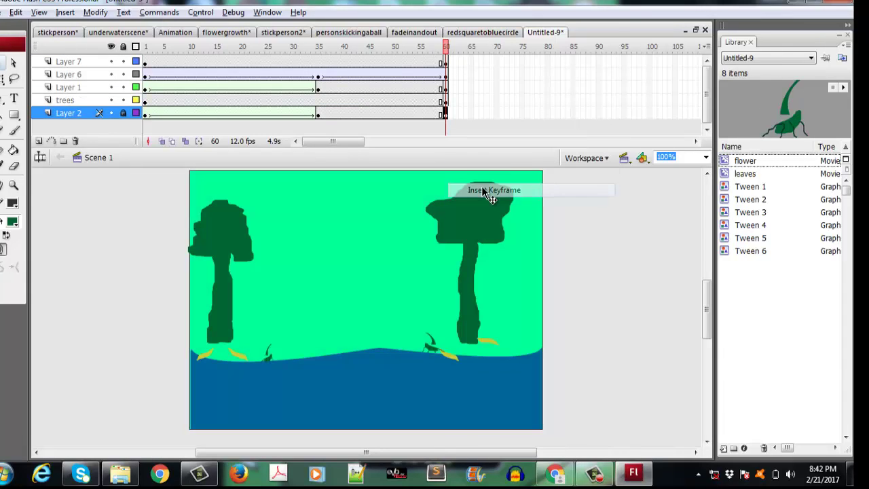
key("ctrl+Return")
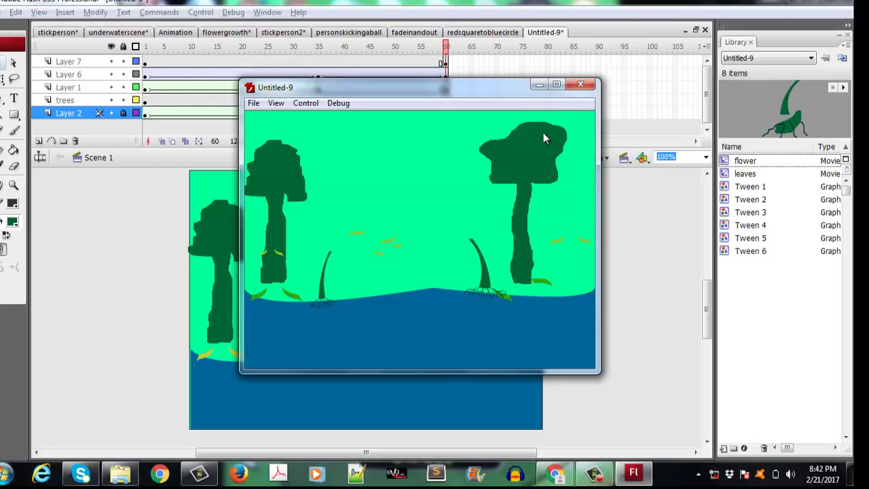
left_click(581, 85)
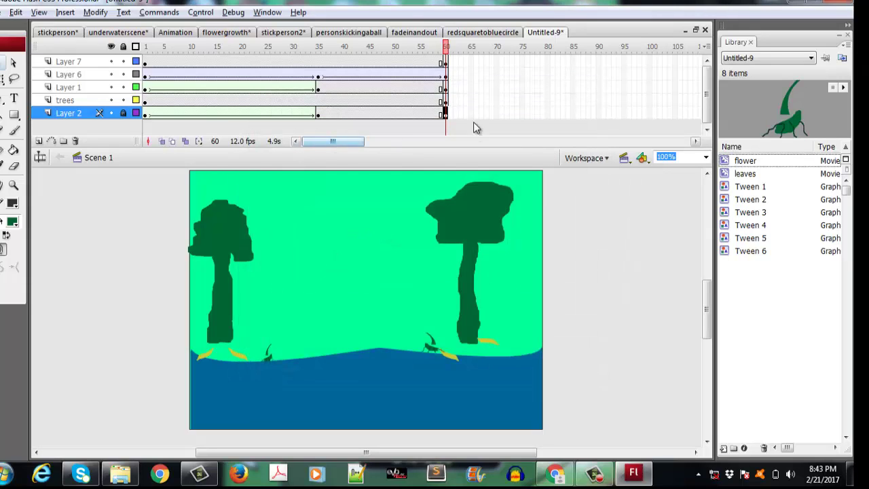
Step: Examine the last frames of the stem, roots and Flower layers in flowergrowth, then retest the Untitled-9 movie
left_click(445, 101)
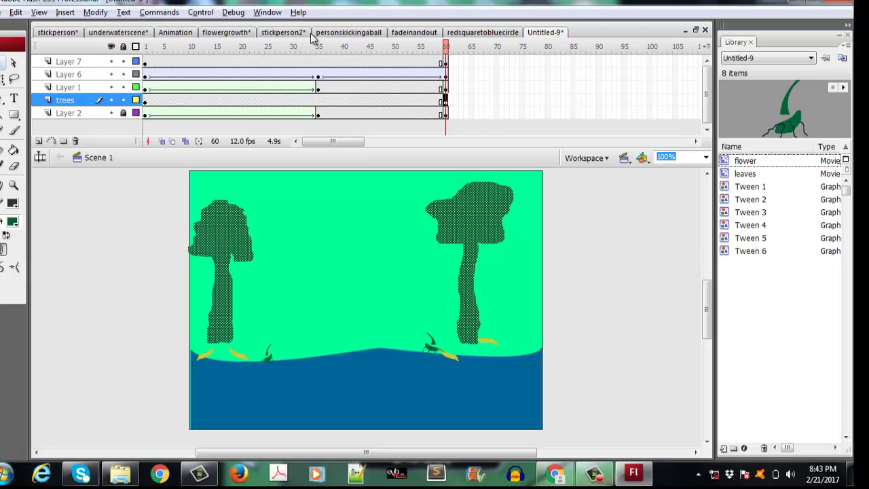
left_click(228, 34)
left_click(453, 115)
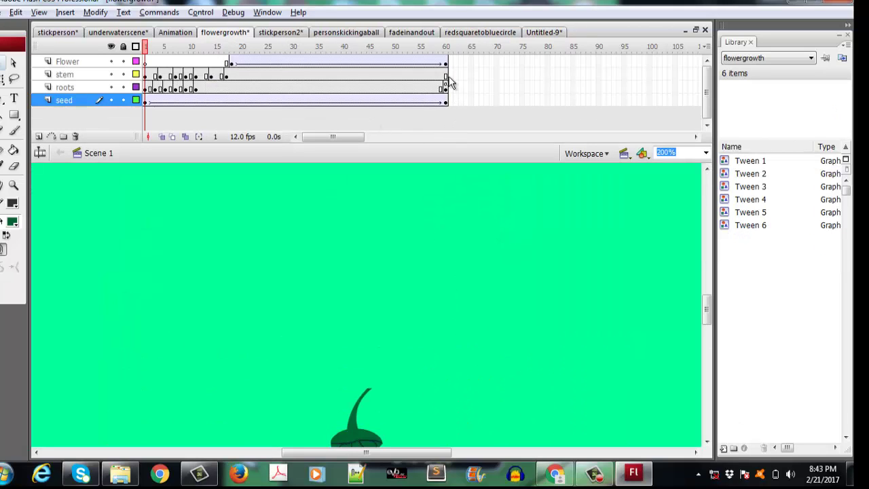
left_click(446, 75)
left_click(409, 76)
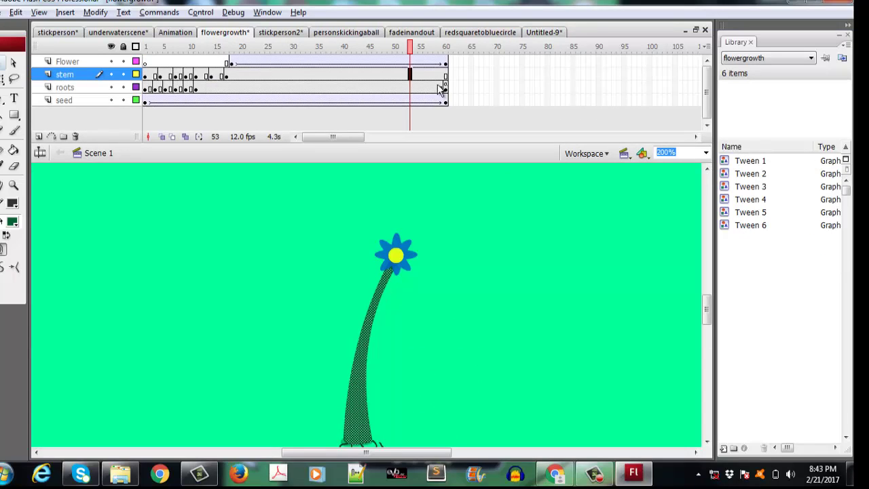
left_click(445, 87)
left_click(446, 63)
left_click(540, 32)
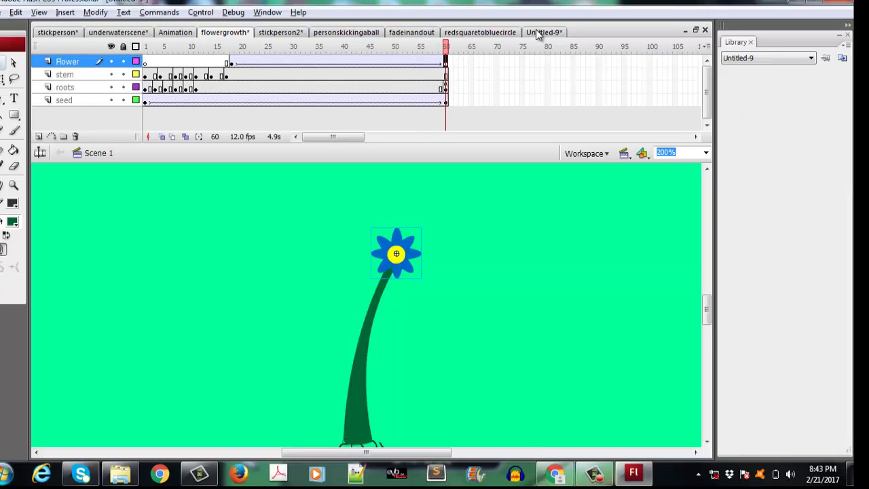
left_click(577, 337)
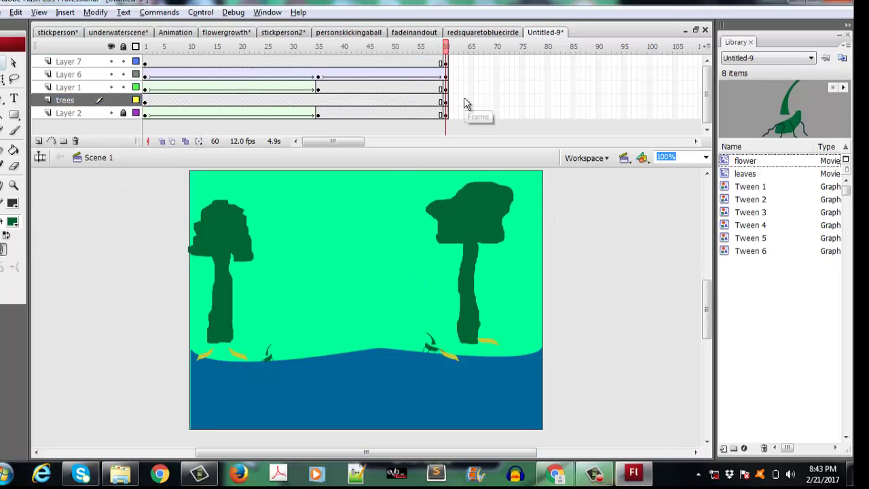
key("ctrl+Return")
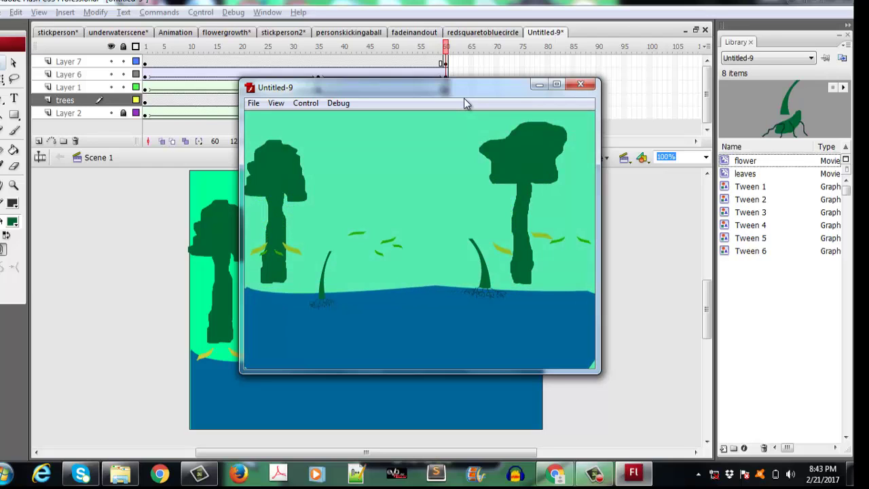
key("ctrl+w")
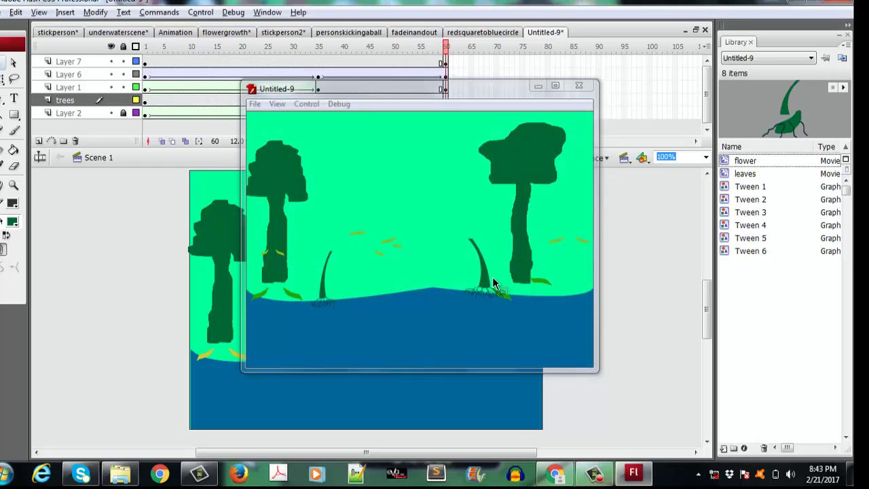
Step: Open the flower near the foot of the larger tree for in-place editing and examine the last frames of its roots and Flower layers
double_click(430, 344)
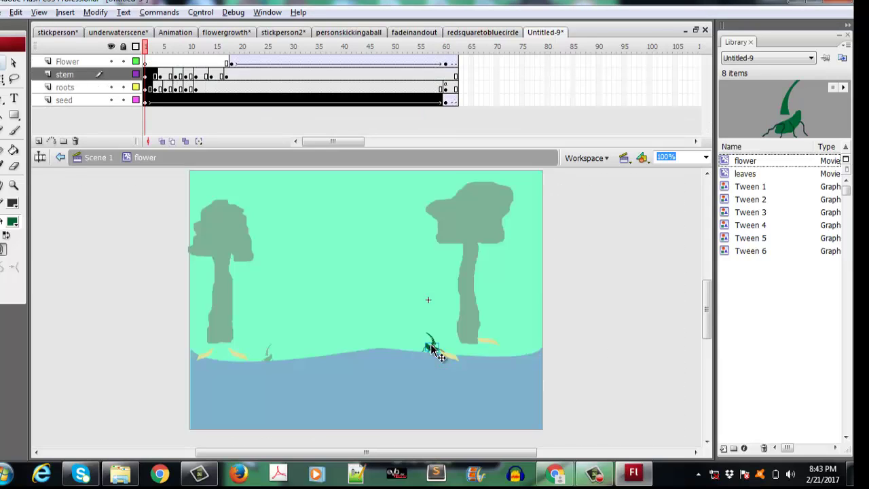
left_click(454, 89)
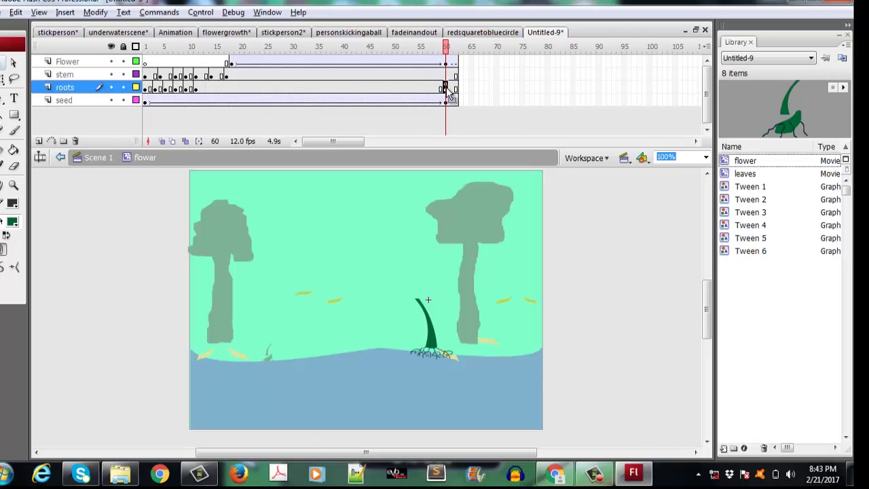
left_click(445, 61)
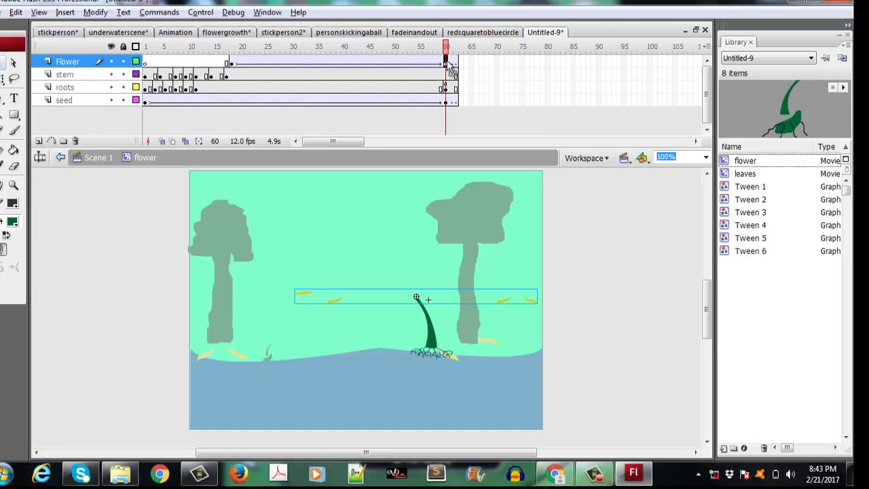
left_click(456, 64)
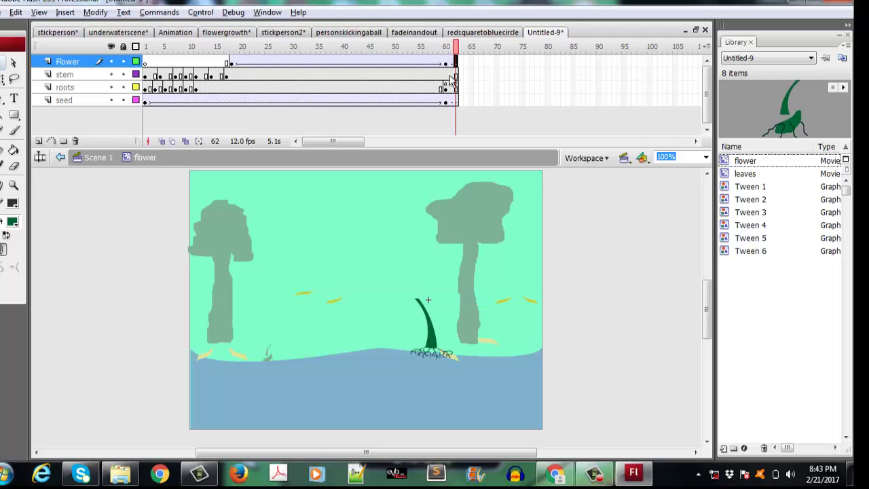
left_click(444, 89)
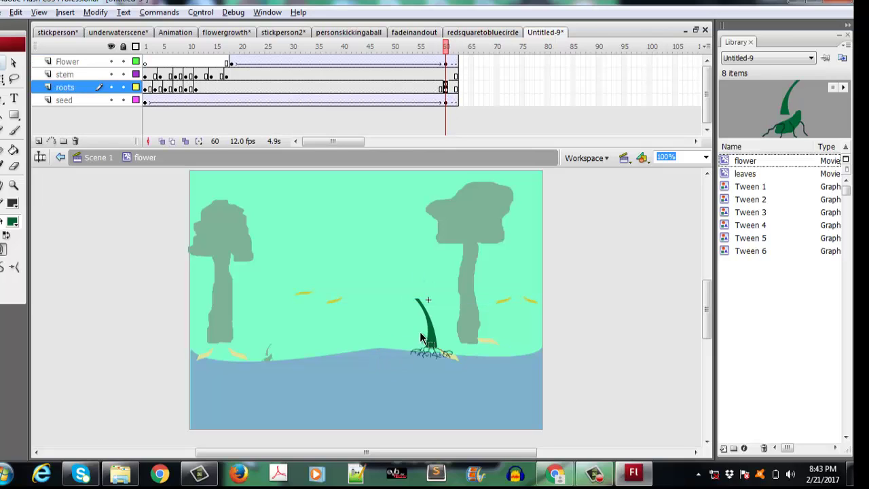
left_click_drag(217, 93, 429, 88)
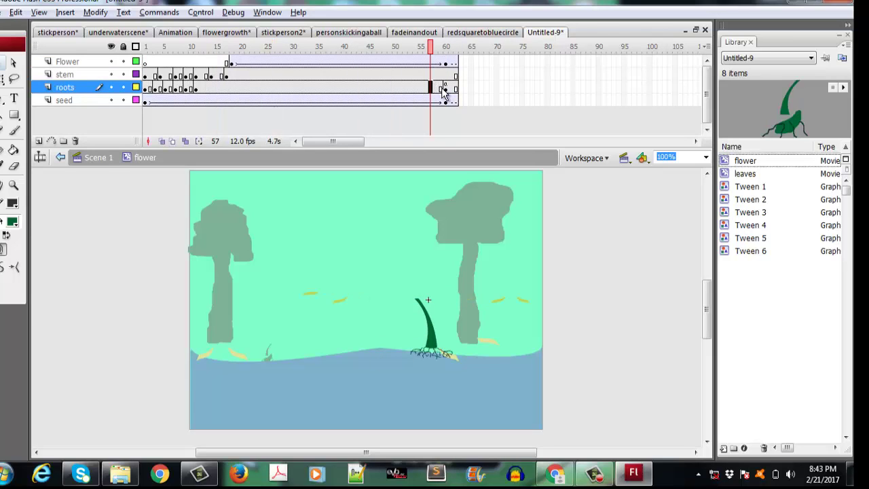
left_click(446, 90)
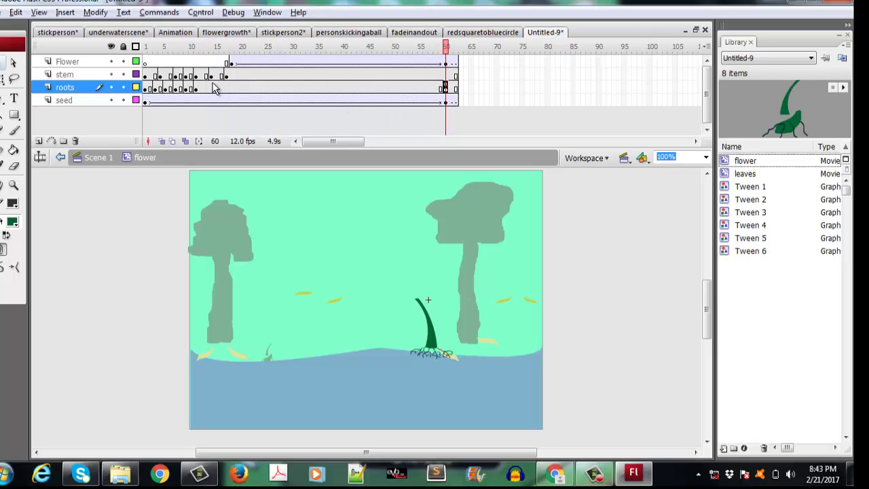
Step: In flowergrowth, compare the Flower layer at frames 18 and 60 and copy the blue blossom at frame 60
left_click(219, 36)
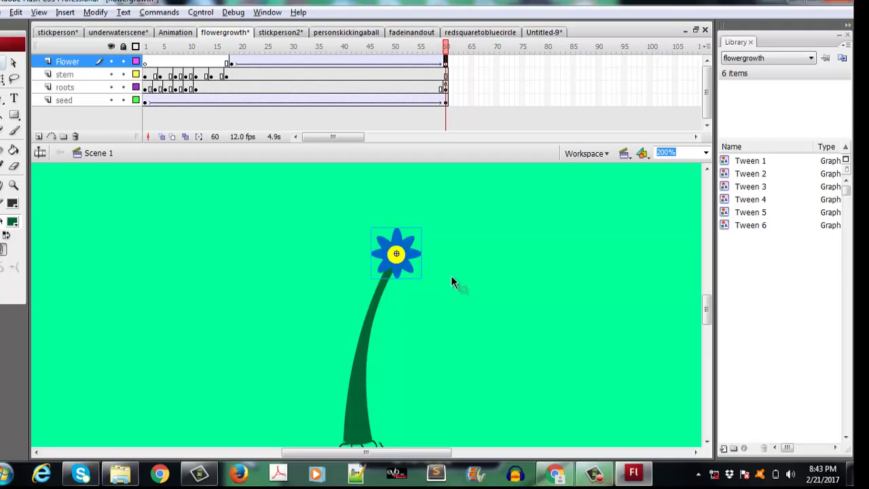
left_click(451, 277)
left_click(401, 260)
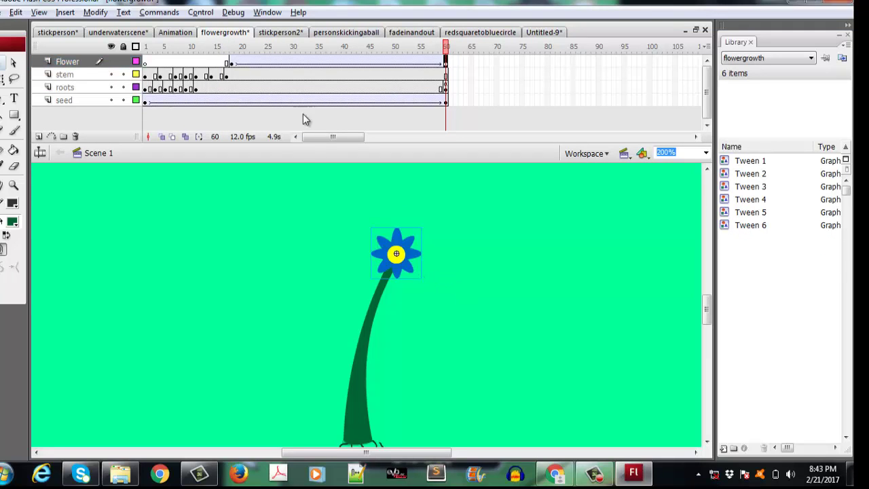
left_click(231, 62)
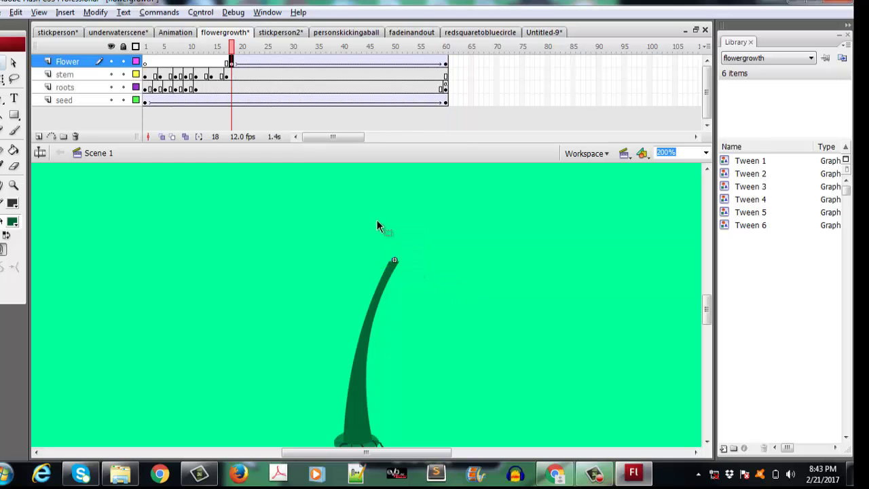
left_click(446, 63)
right_click(402, 255)
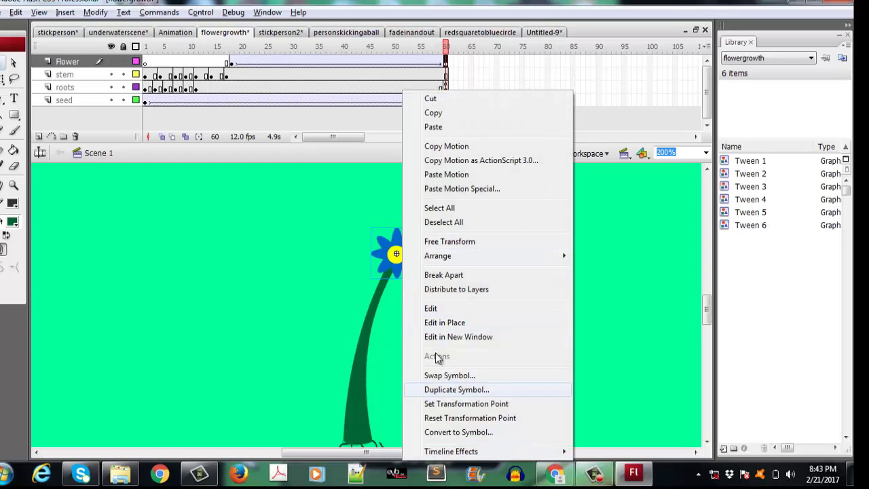
left_click(433, 113)
Step: Return to the flower symbol in Untitled-9 and examine its stem and the Flower layer's tween from frame 18 to 60
left_click(543, 32)
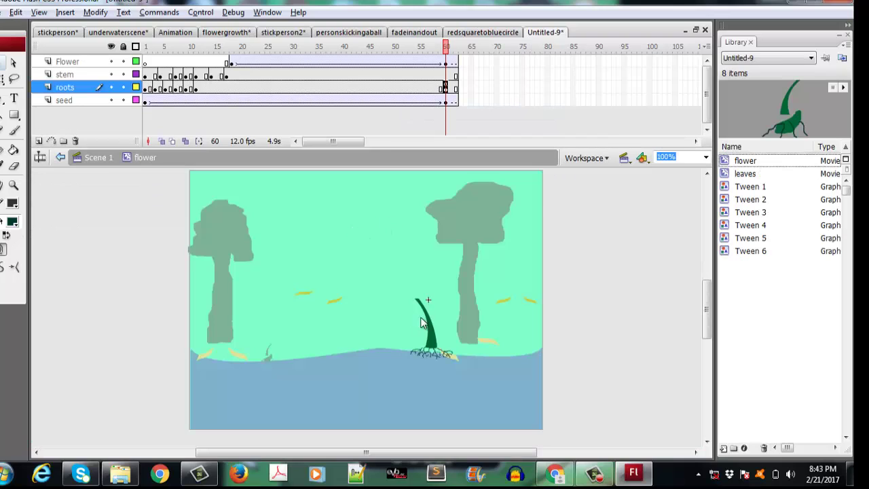
left_click(427, 325)
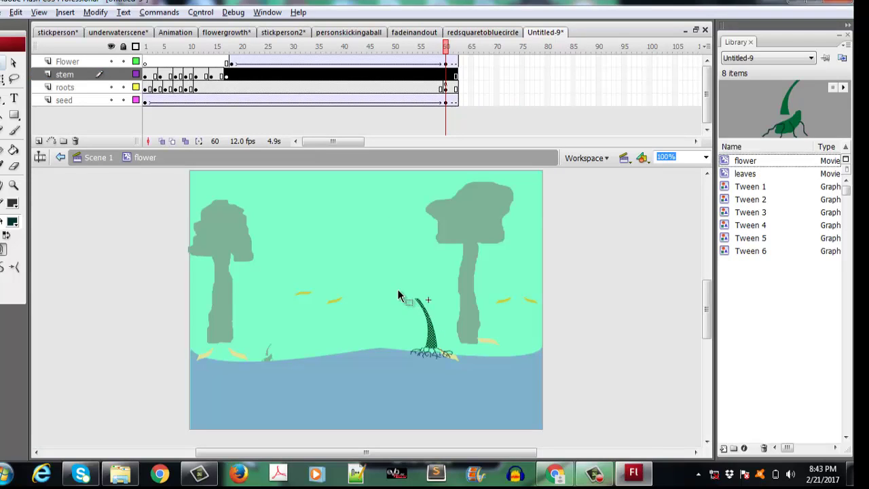
left_click(232, 63)
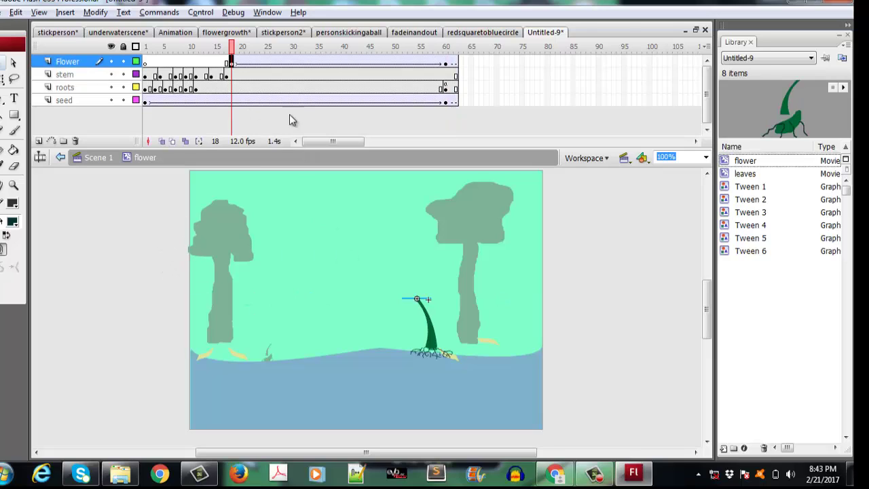
left_click_drag(314, 65, 435, 64)
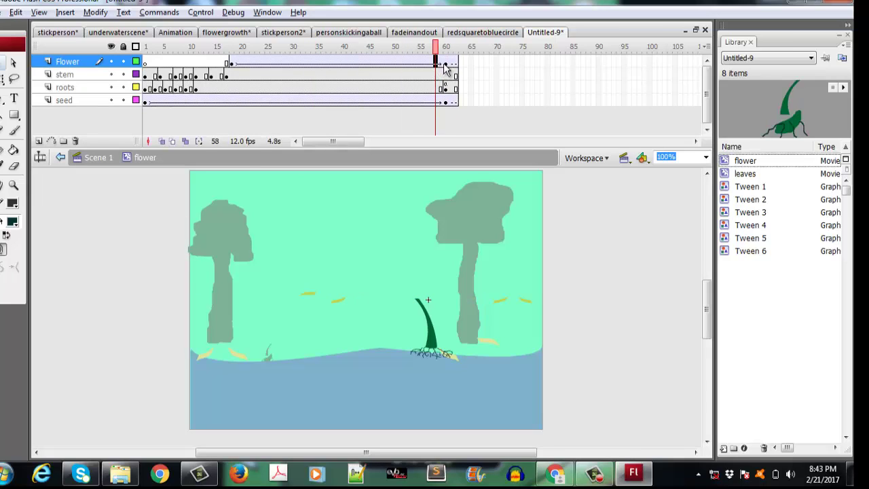
left_click(445, 64)
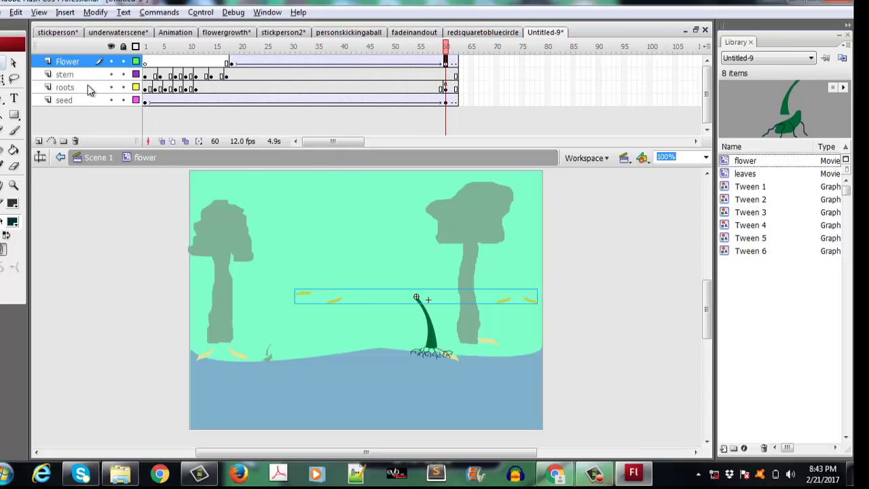
Step: Add a new layer above Flower in the flower symbol and paste the copied blossom without replacing existing library items
left_click(39, 141)
right_click(114, 185)
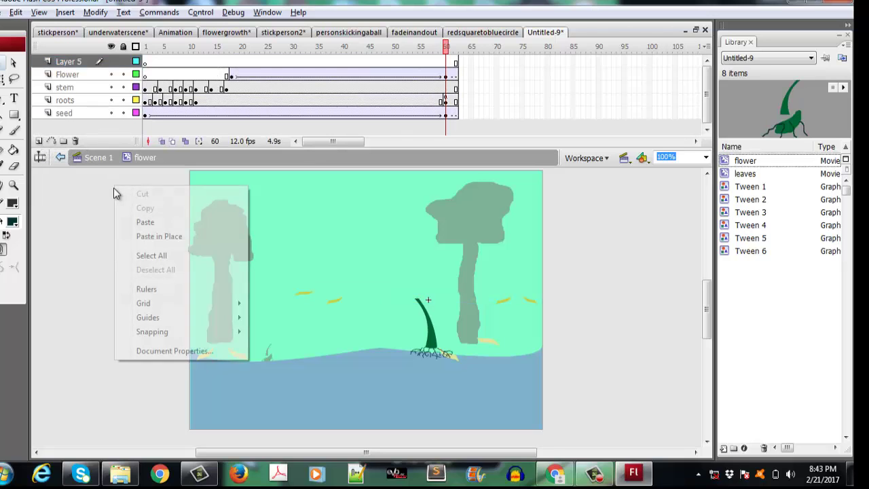
left_click(142, 223)
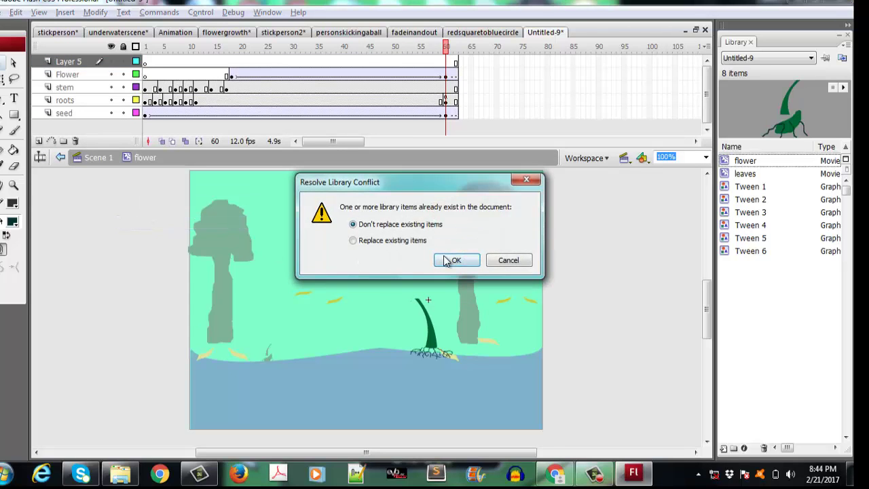
left_click(448, 261)
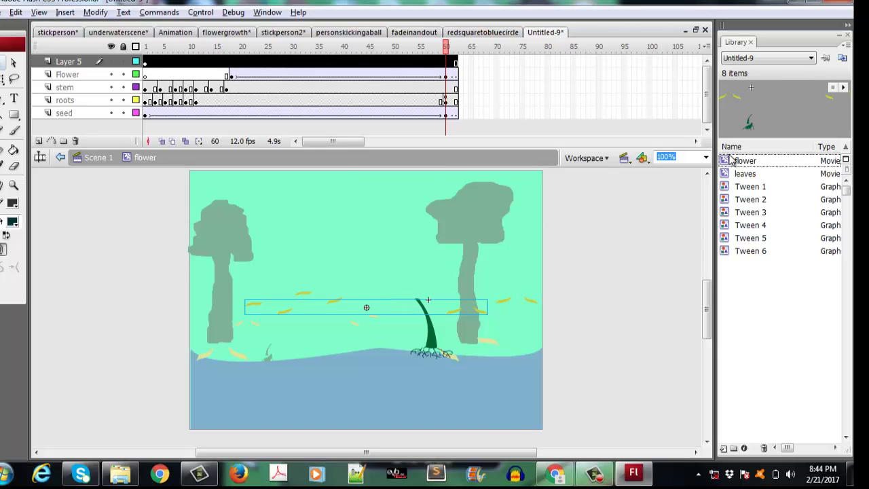
left_click_drag(739, 167, 442, 300)
Step: Paste the copied blossom again into the flower symbol's new layer, replacing the existing library items
right_click(102, 215)
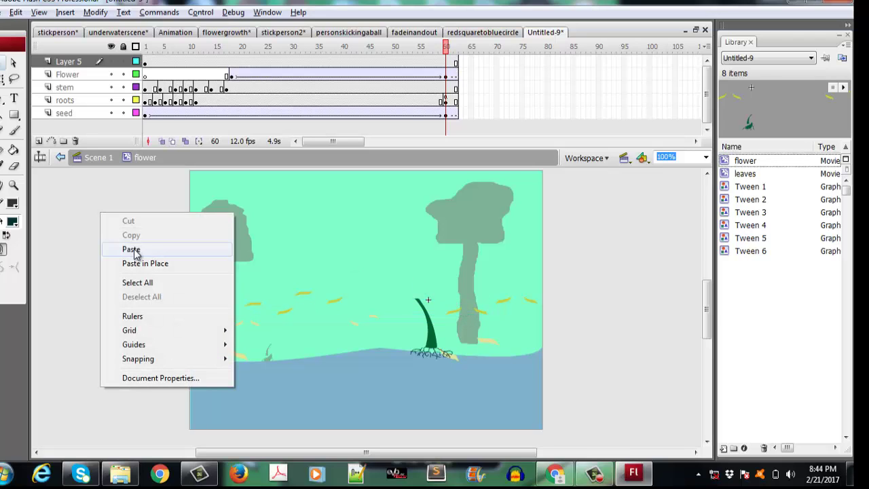
left_click(132, 249)
left_click(352, 241)
left_click(457, 260)
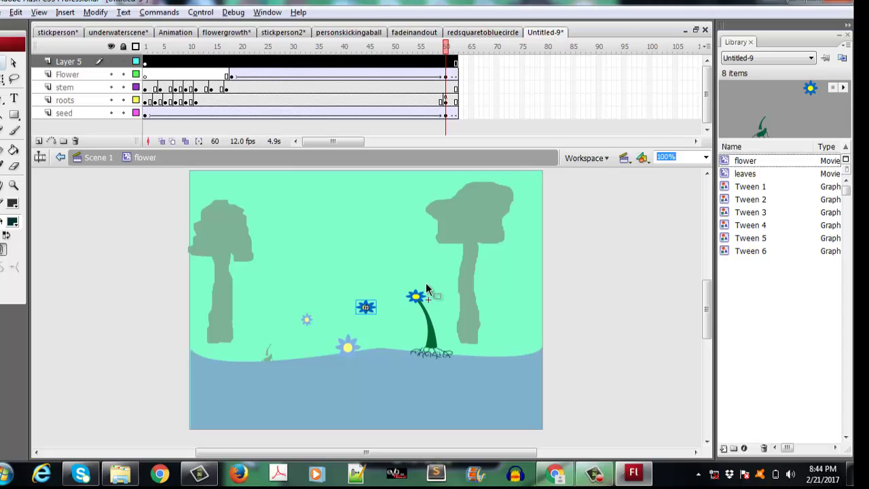
Step: Test the Untitled-9 movie, close the preview and switch to Chrome to check the animation activities list
key("ctrl+Return")
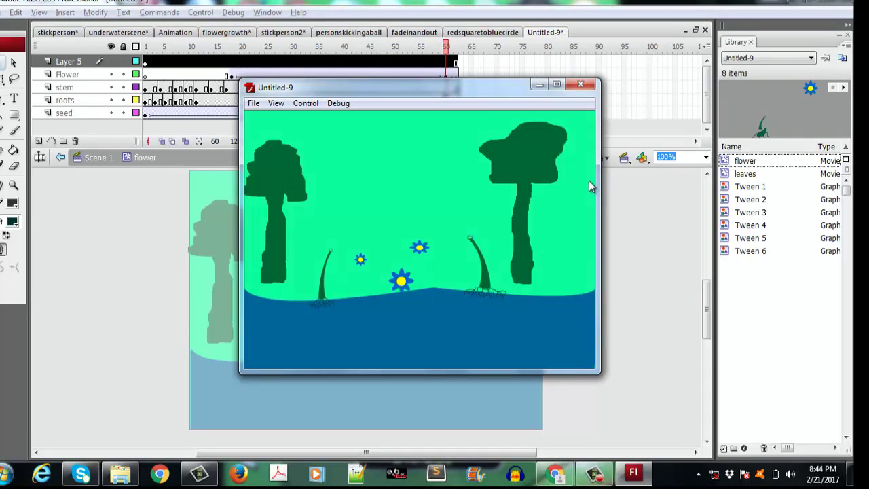
left_click(581, 84)
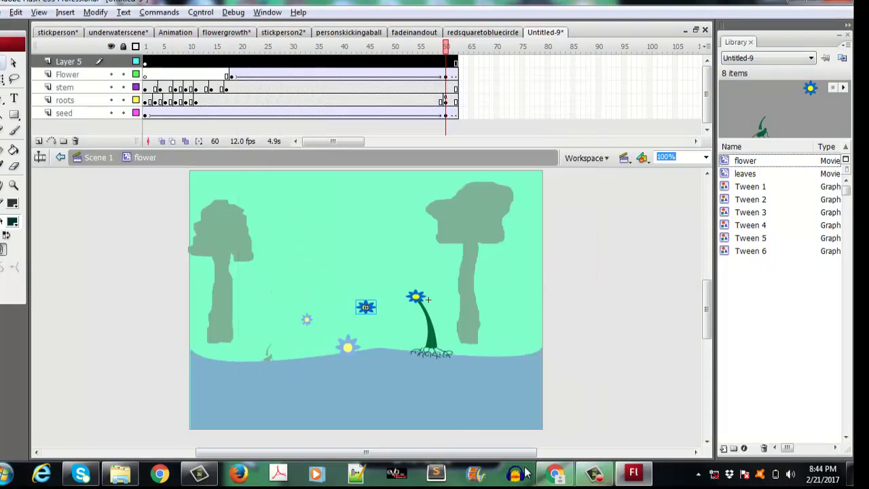
left_click(555, 473)
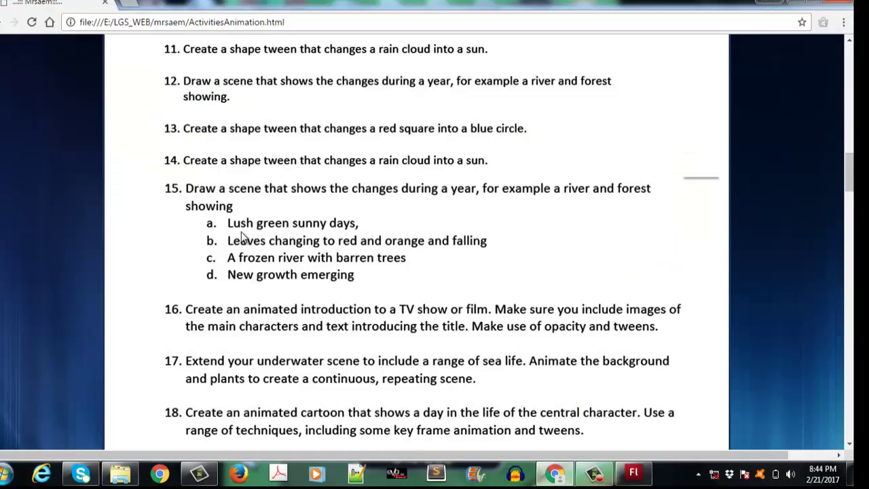